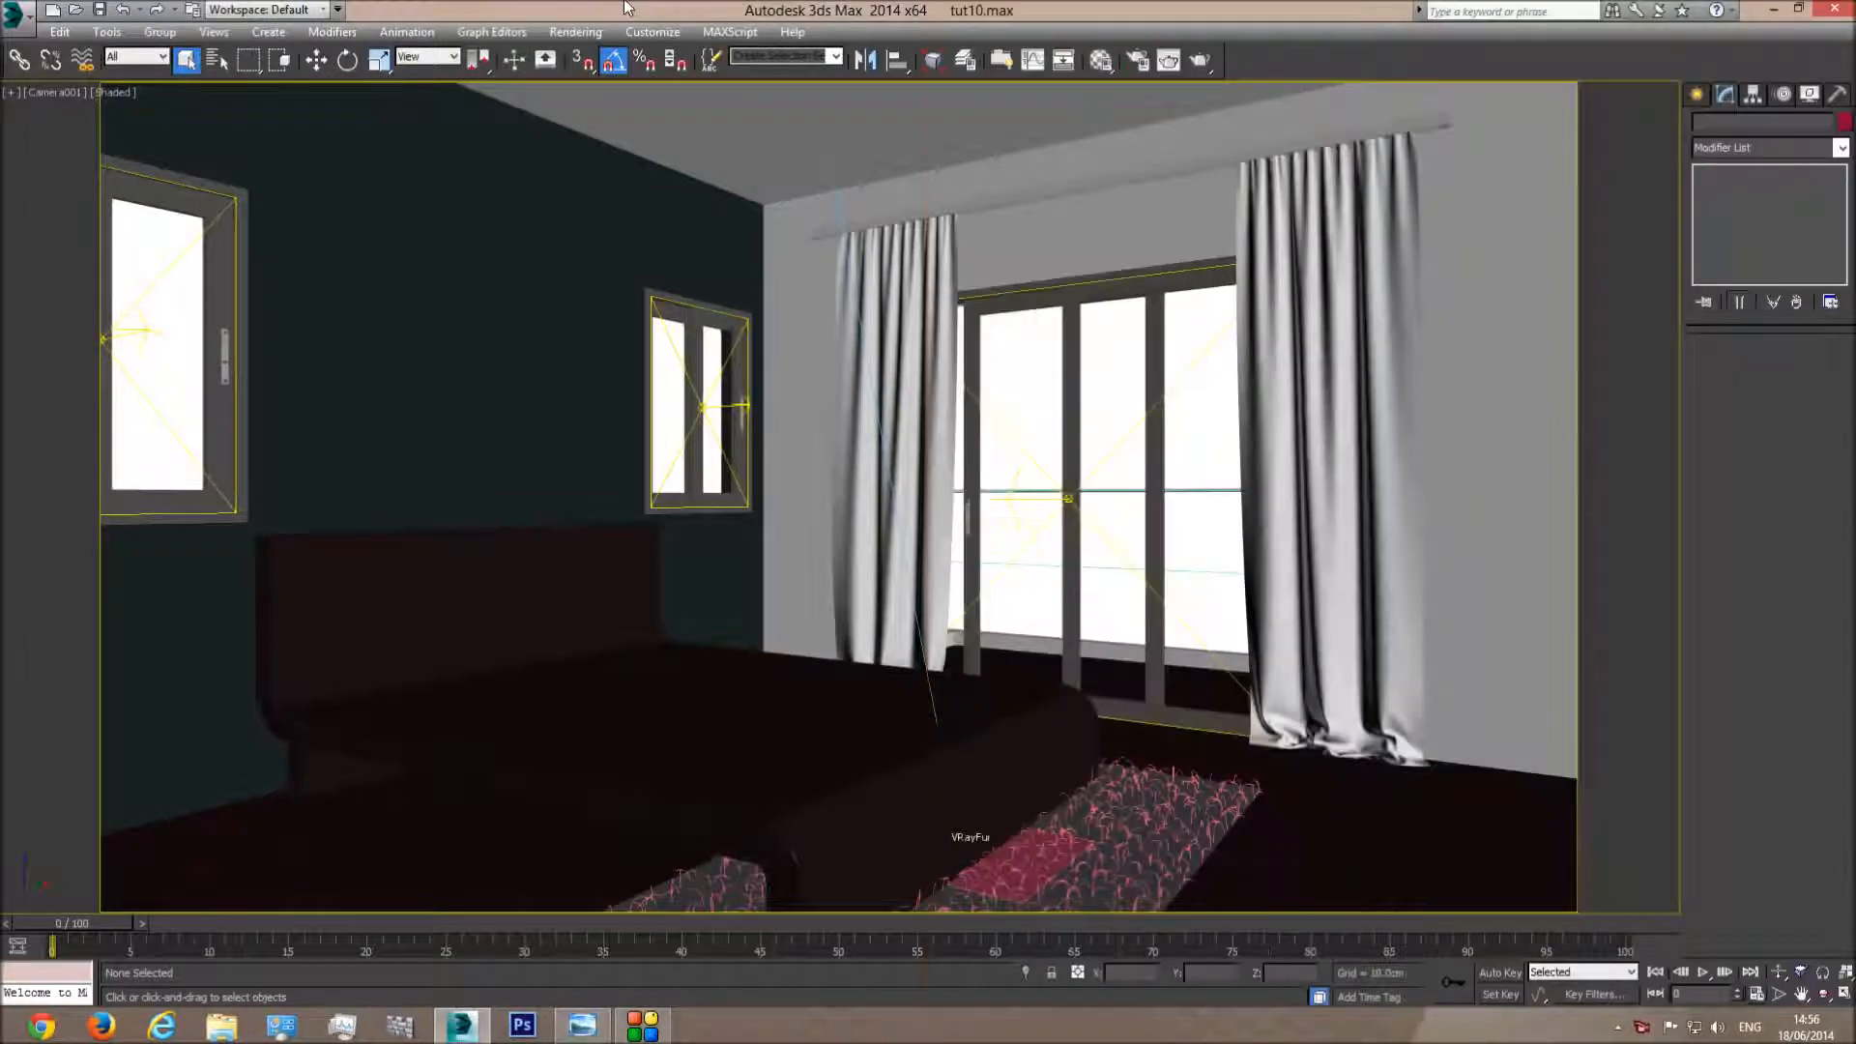
Reset the scene without keeping the bedroom model, give viewports a solid colour background, and maximize the Perspective view
double_click(628, 9)
click(17, 13)
click(60, 107)
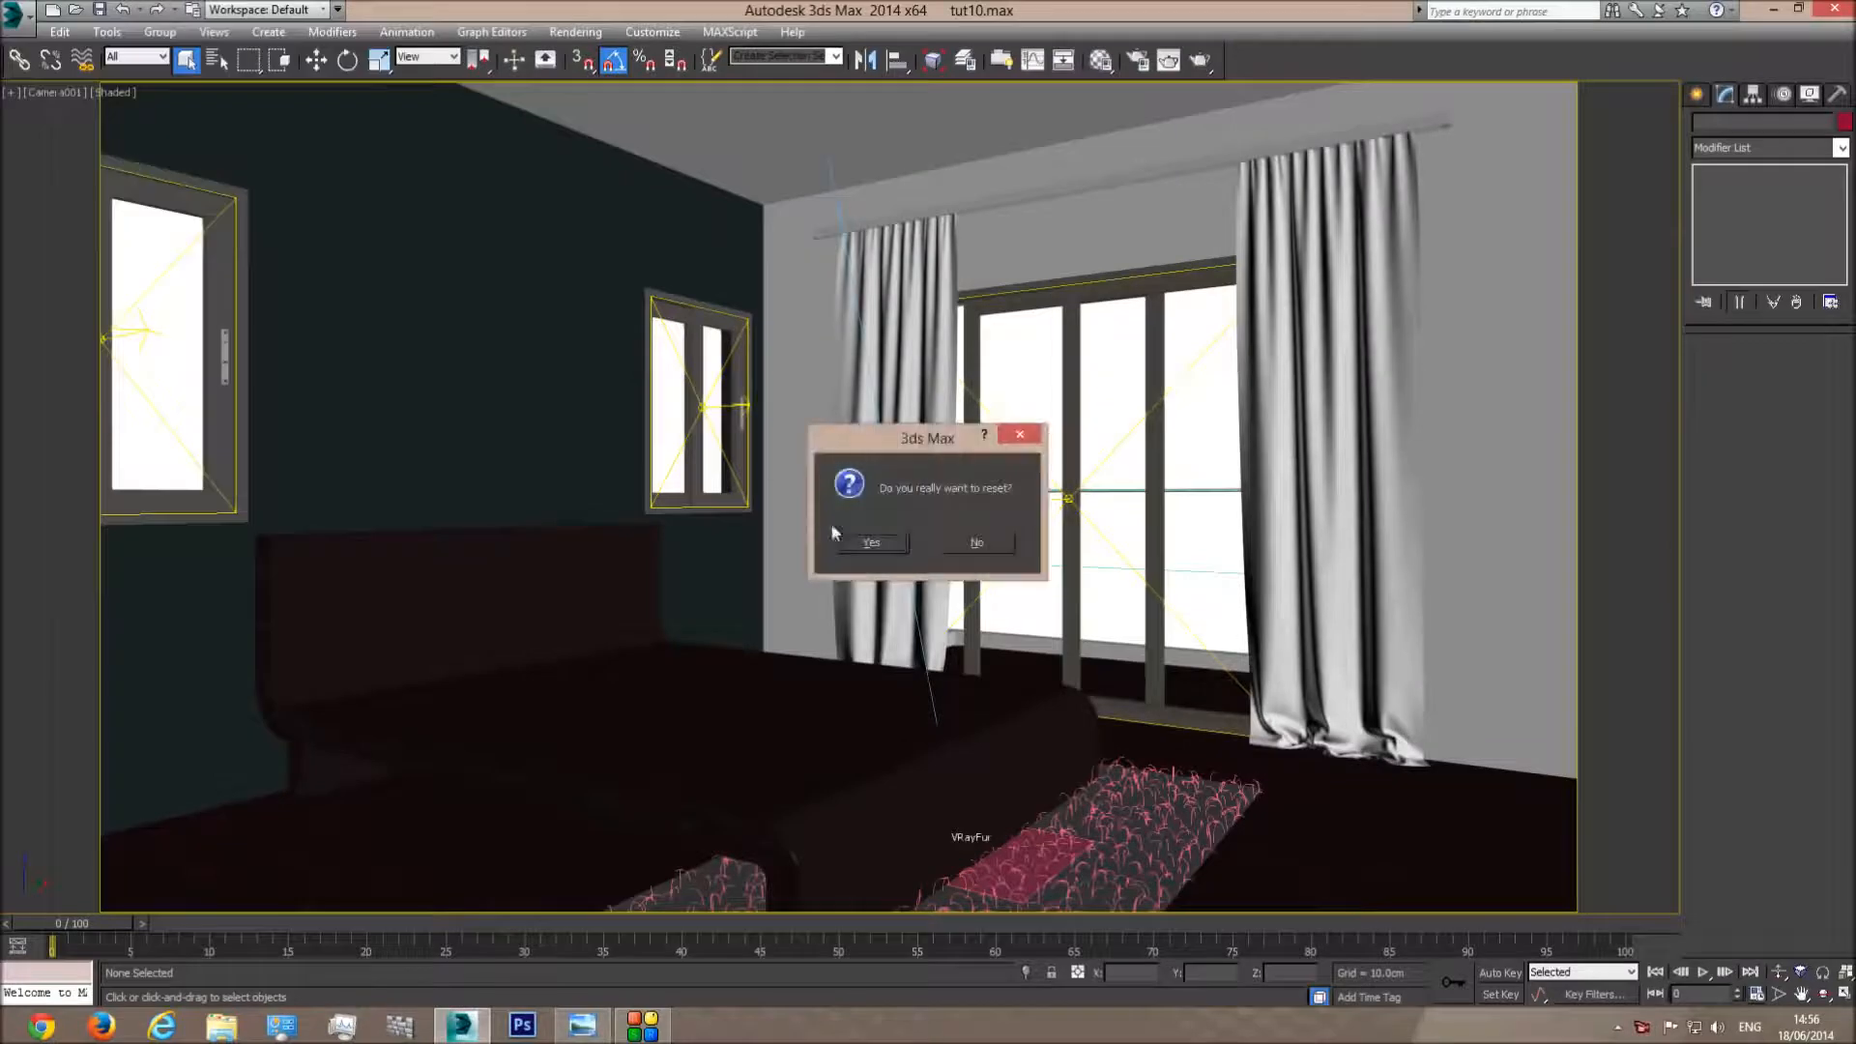
click(871, 543)
click(213, 32)
mouse_move(326, 390)
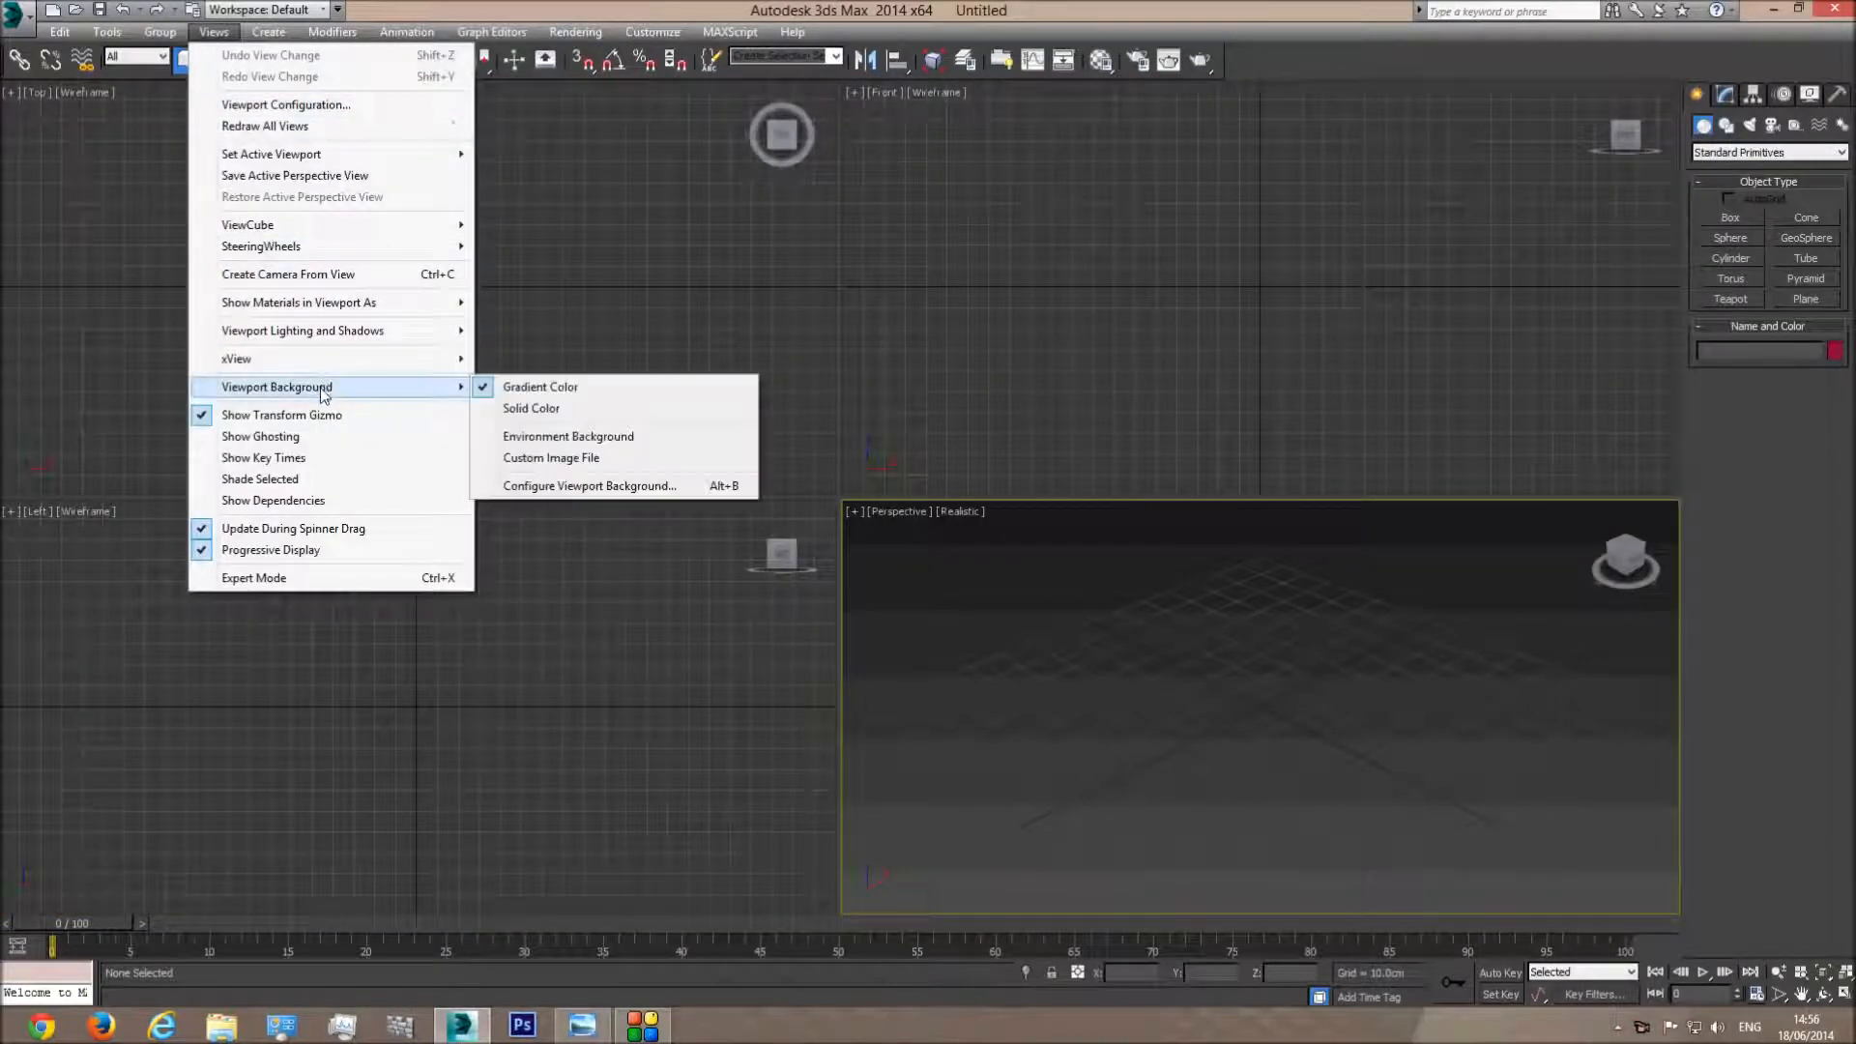
click(531, 410)
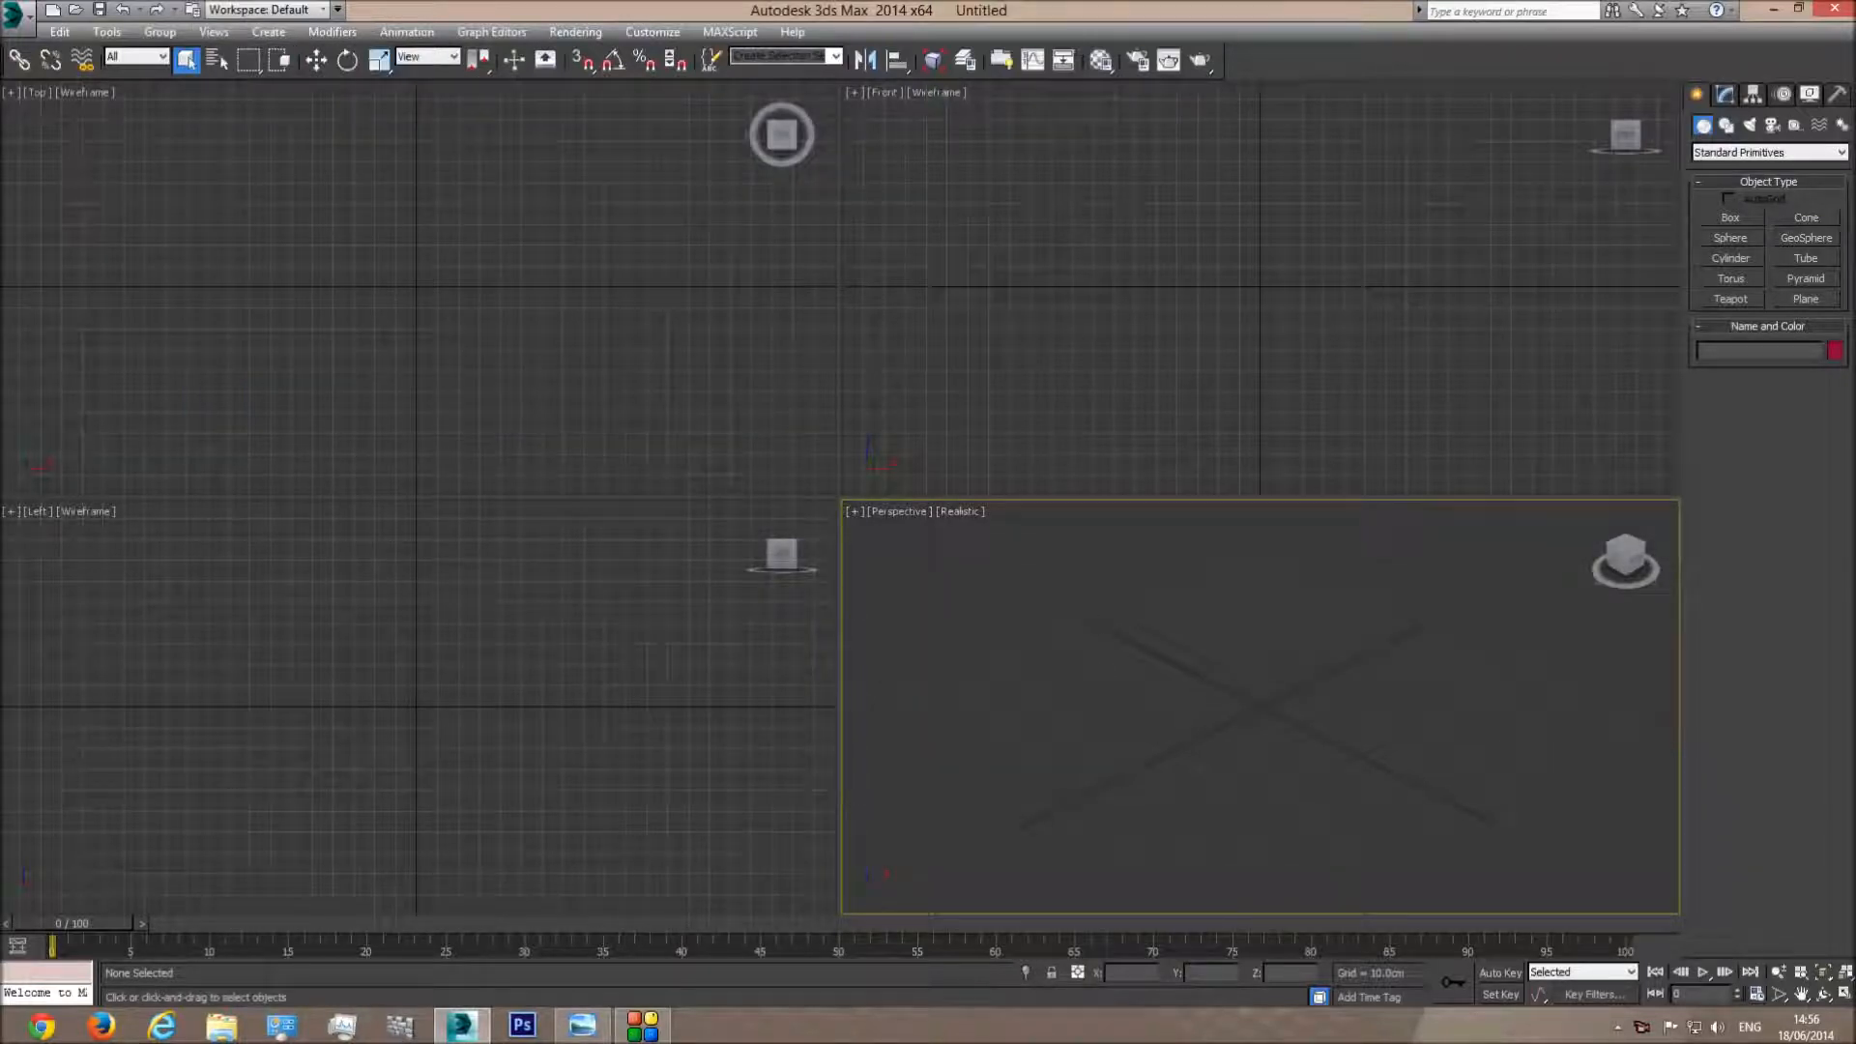
click(1844, 995)
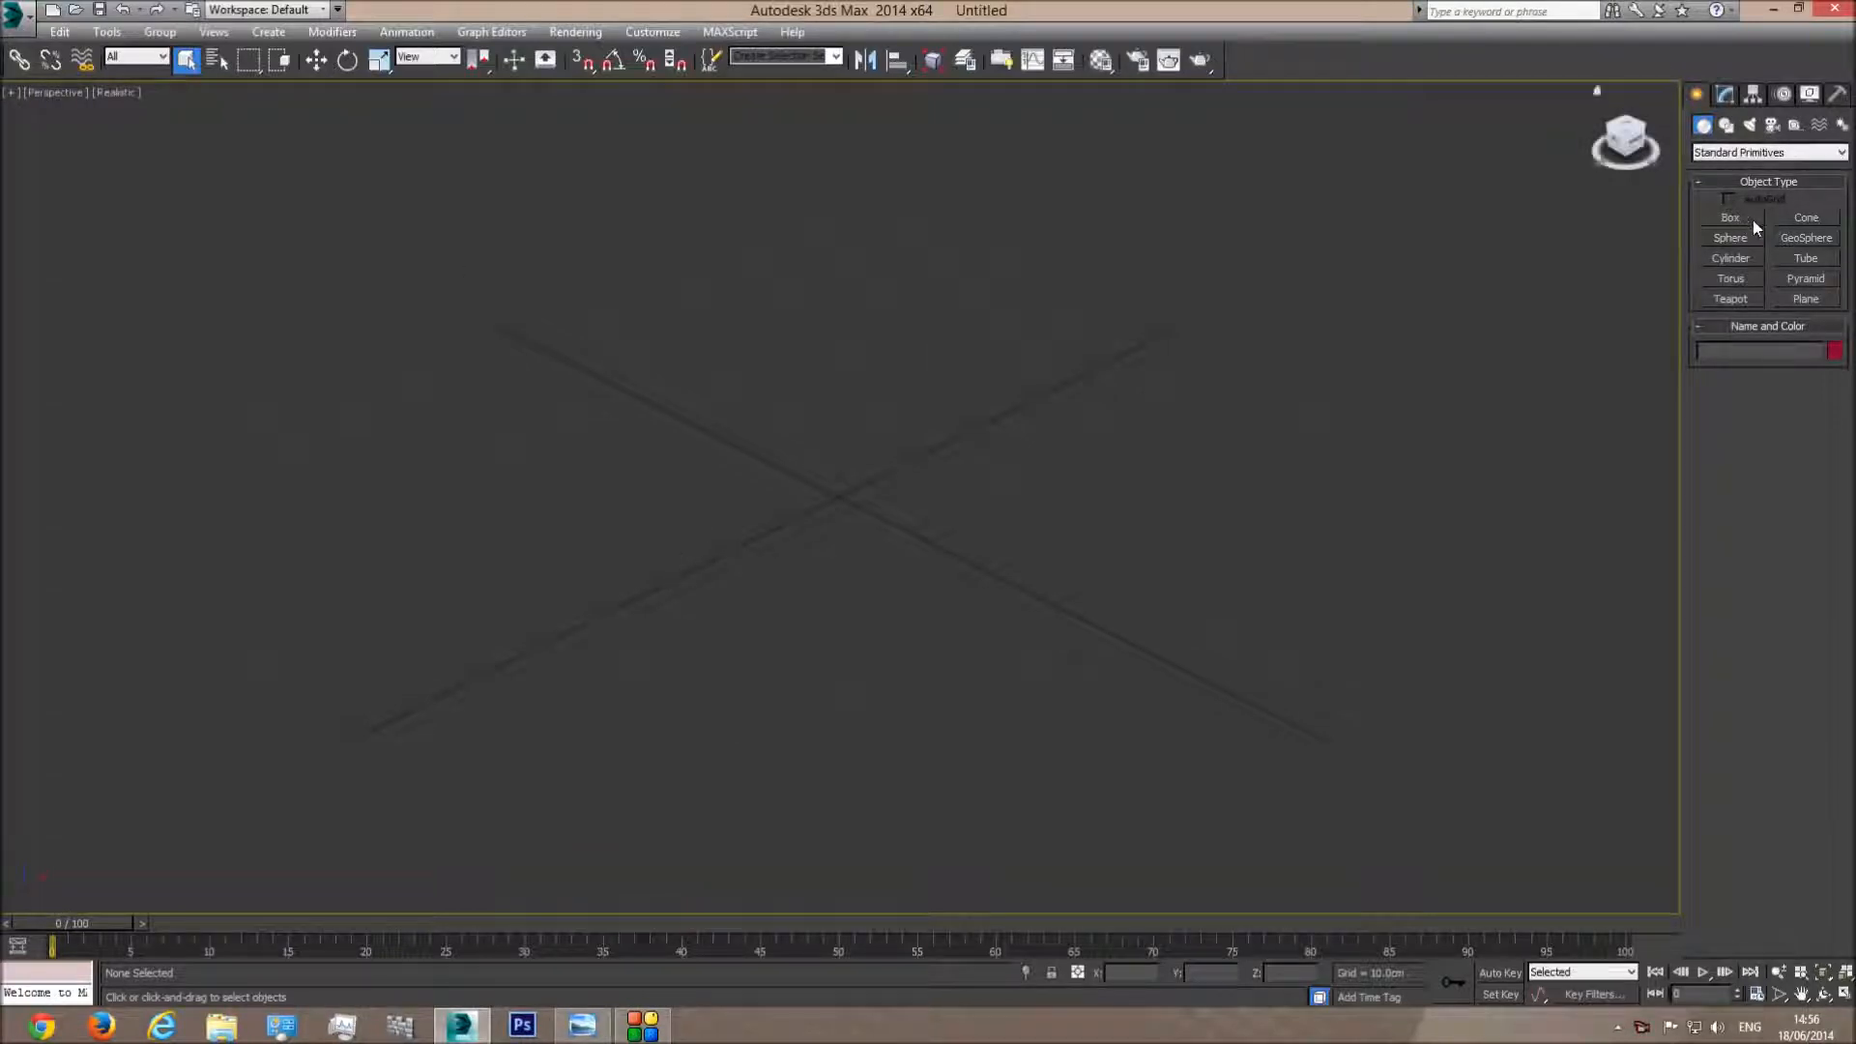
Create a ChamferBox about 115 cm long, 87 cm wide and 11.5 cm high with a fillet of about 0.8 cm
click(1759, 155)
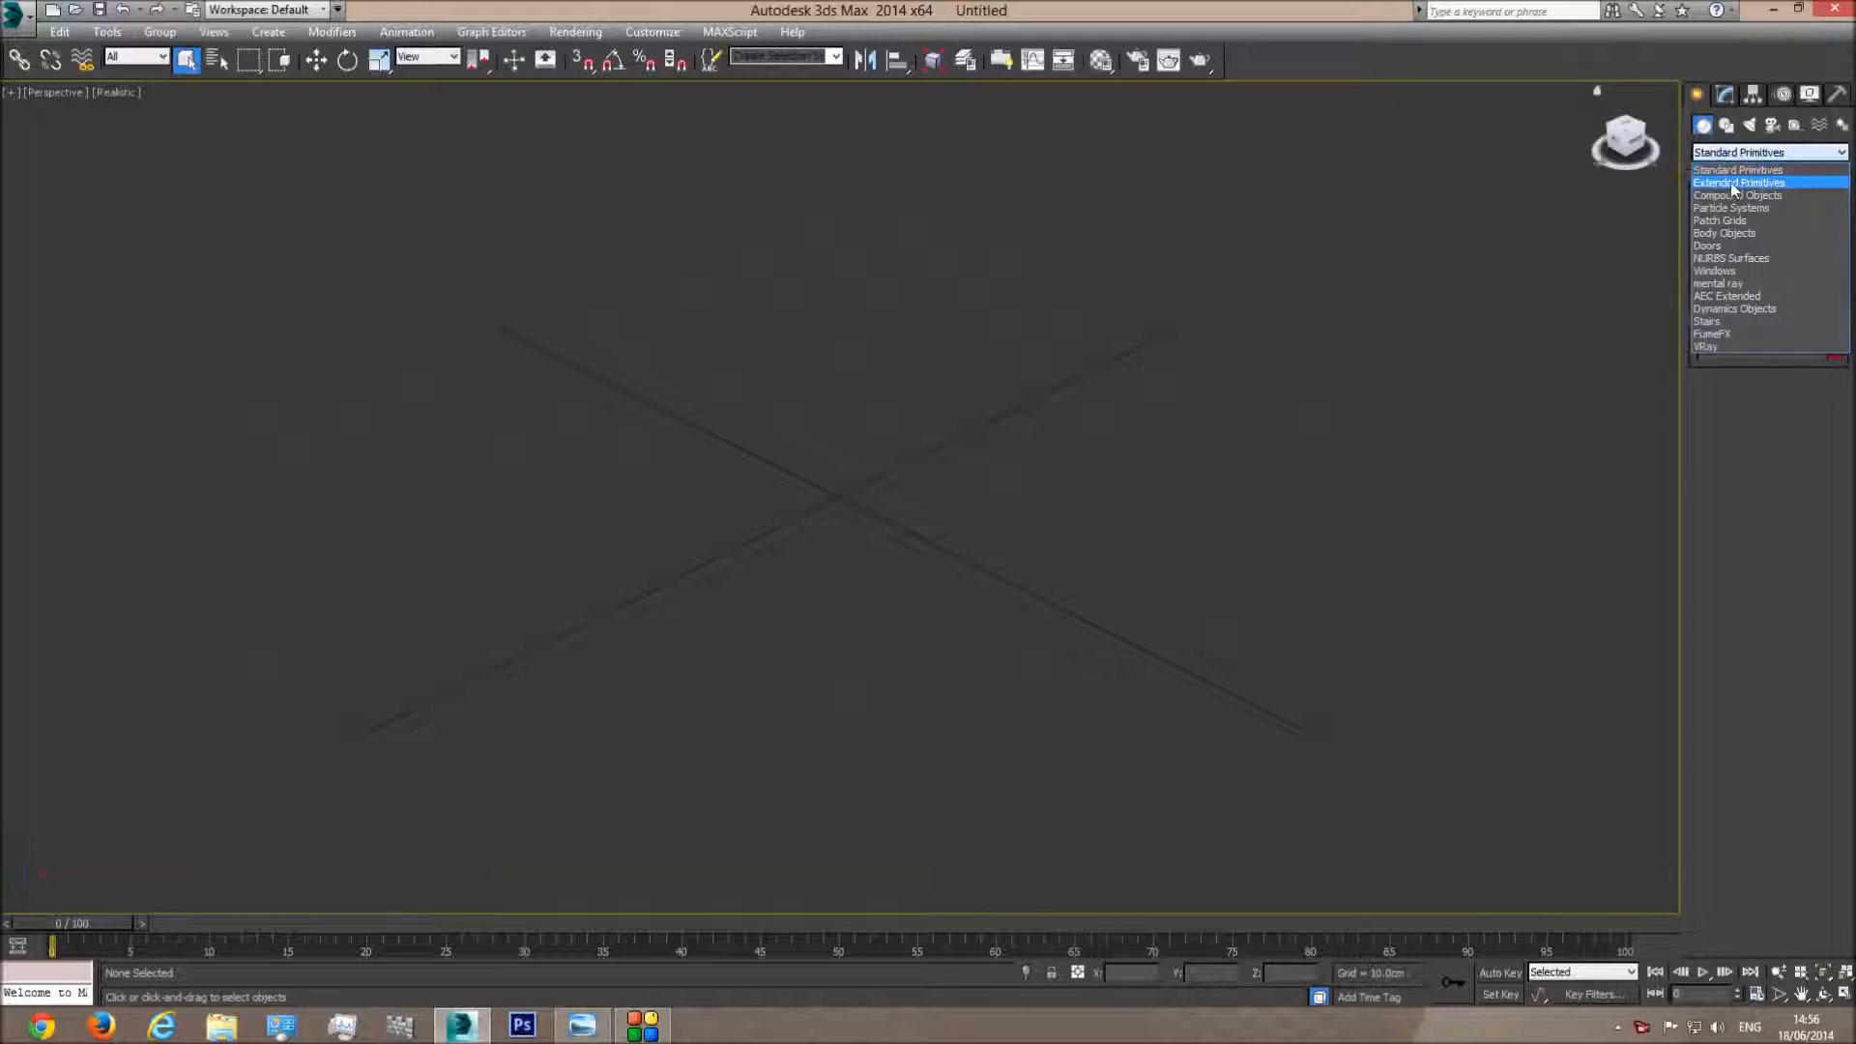
click(1733, 184)
click(1739, 238)
drag(757, 277, 905, 901)
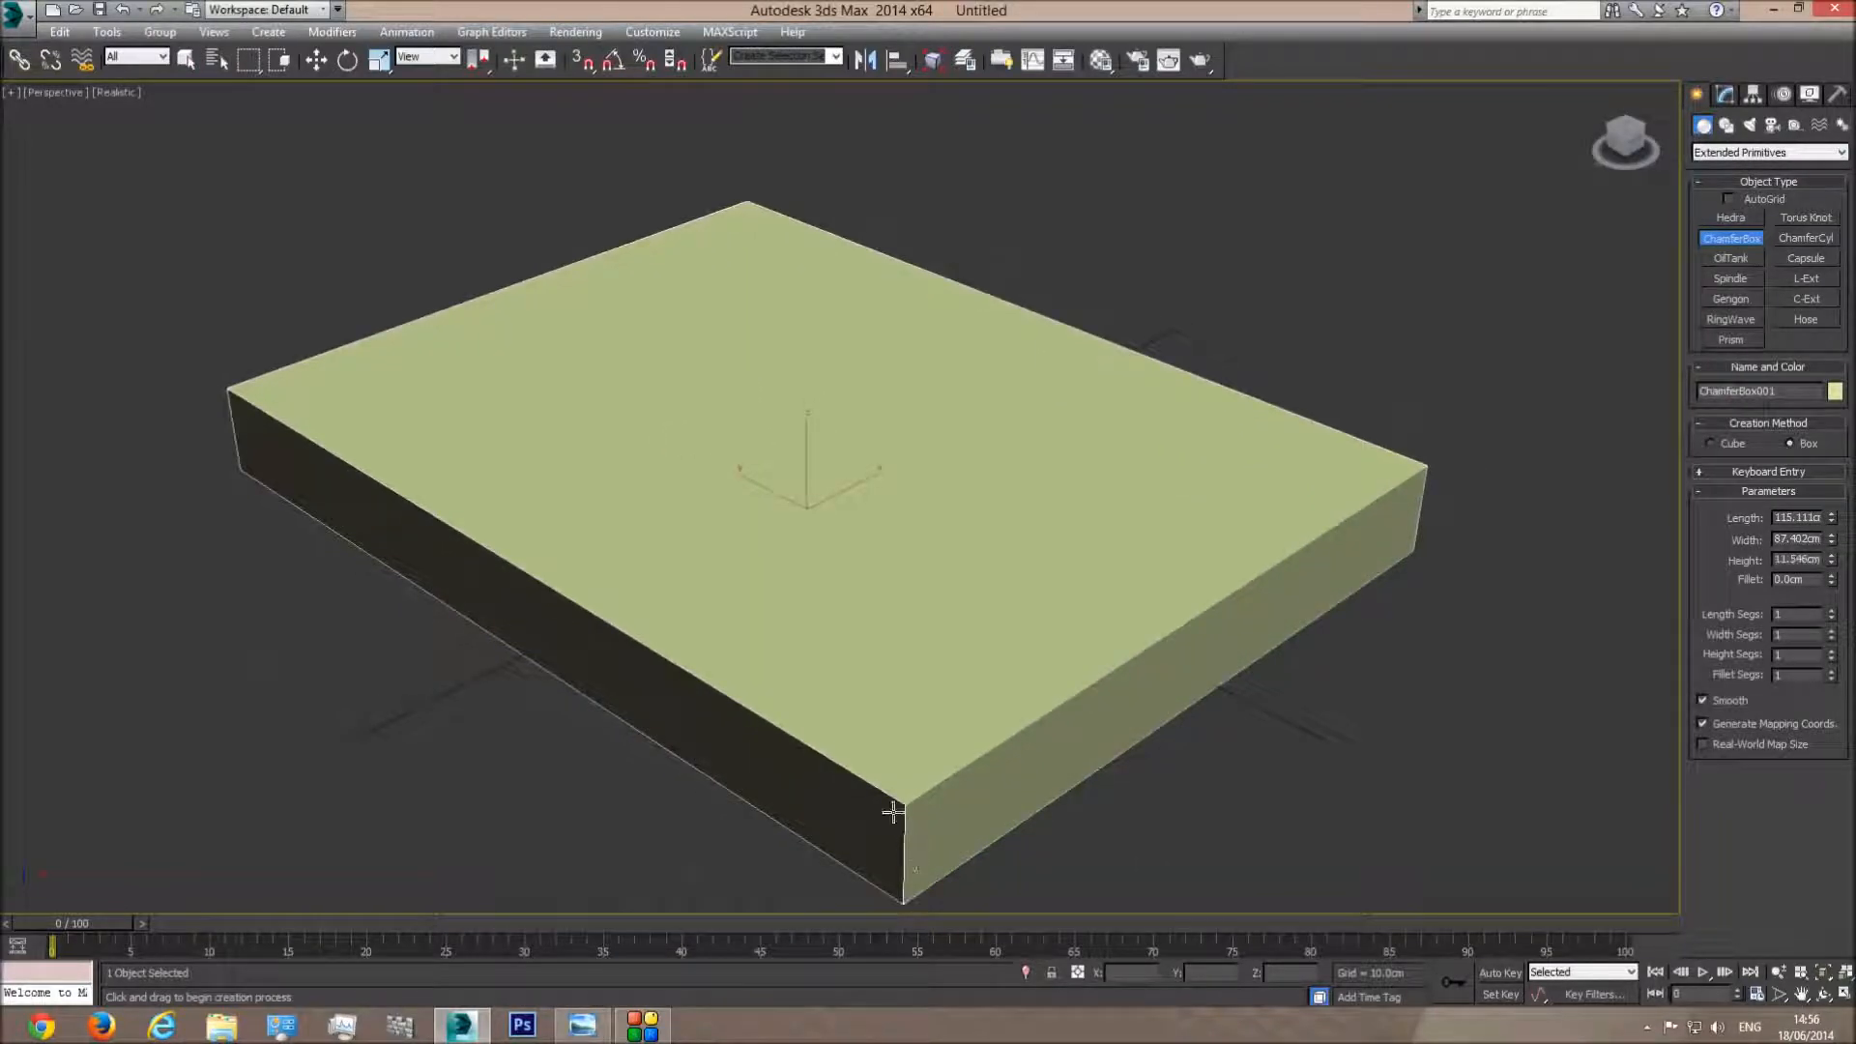
click(893, 812)
click(901, 806)
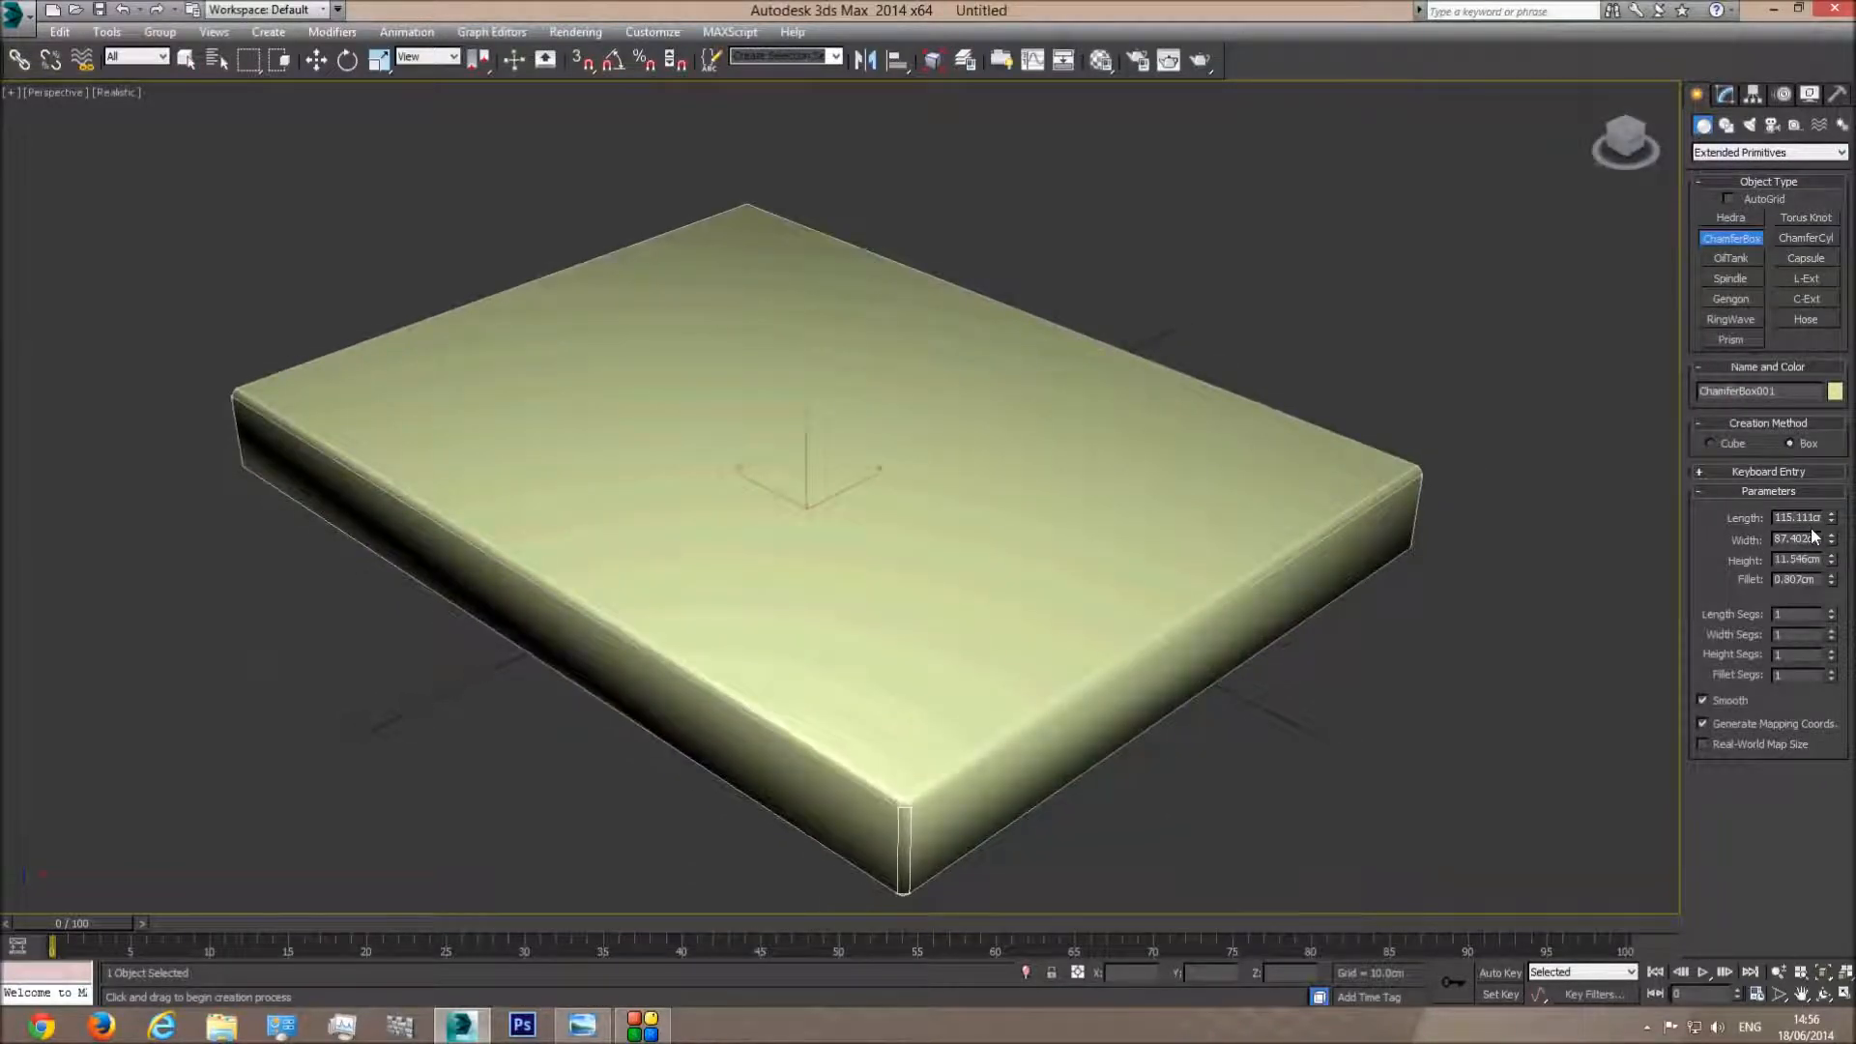
Set the chamfer box's length to 210 cm, width to 170 cm and height to 18 cm
double_click(1798, 518)
text(210)
key(Return)
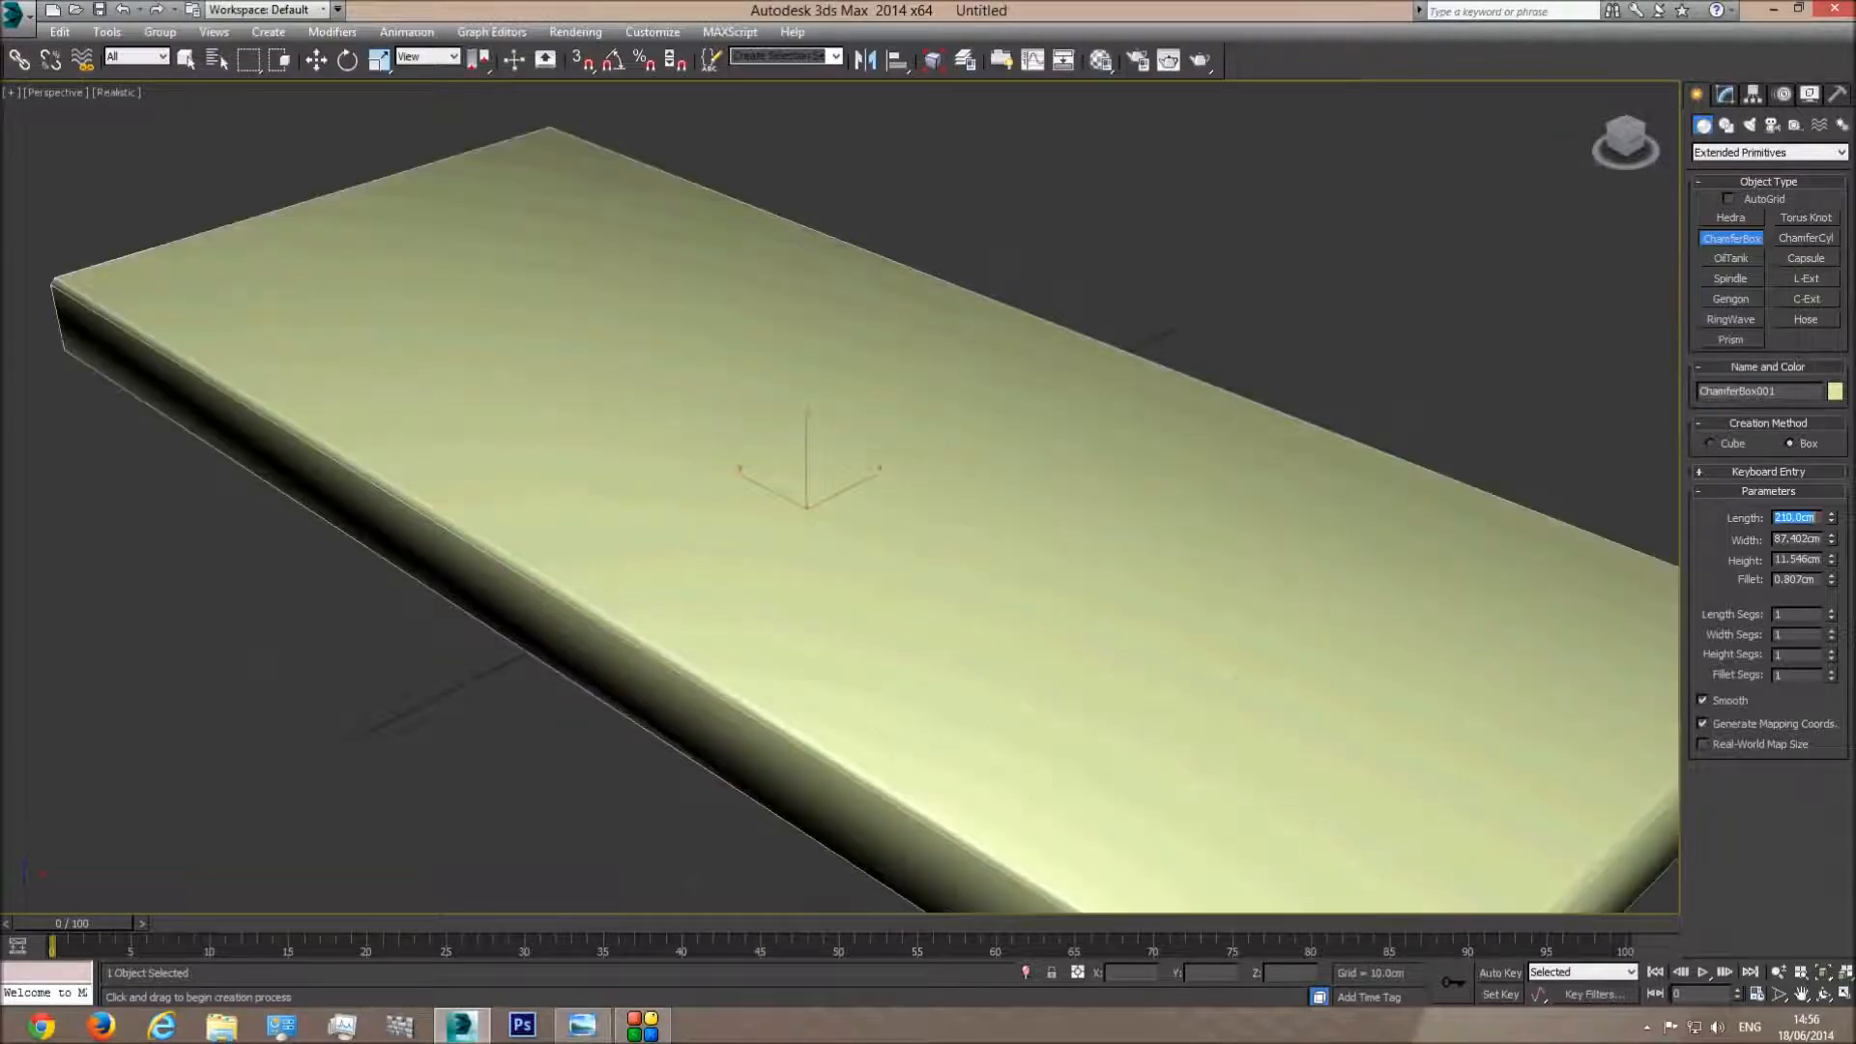
double_click(1807, 544)
text(170)
key(Tab)
text(18)
key(Return)
scroll(1292, 406, down, 4)
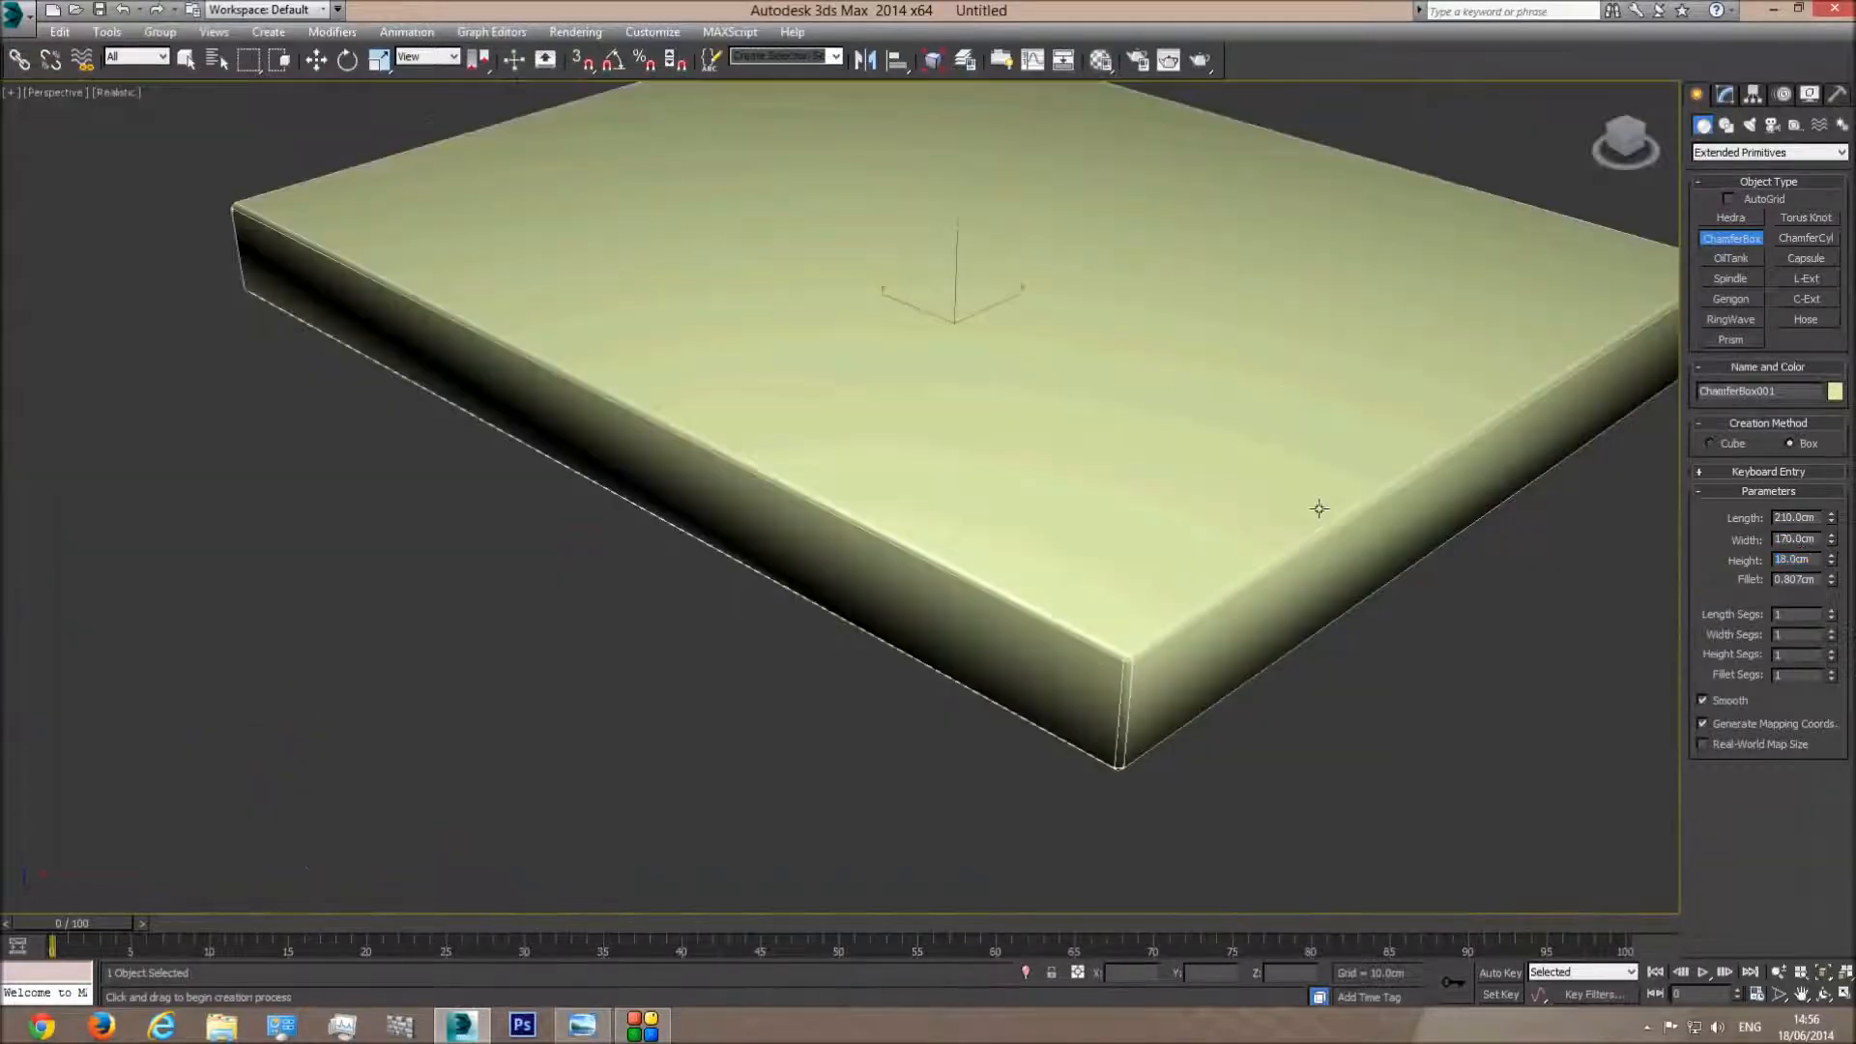
Set the chamfer box's fillet to 2 cm, comparing it with a 1.5 cm fillet
double_click(1798, 579)
text(2)
key(Return)
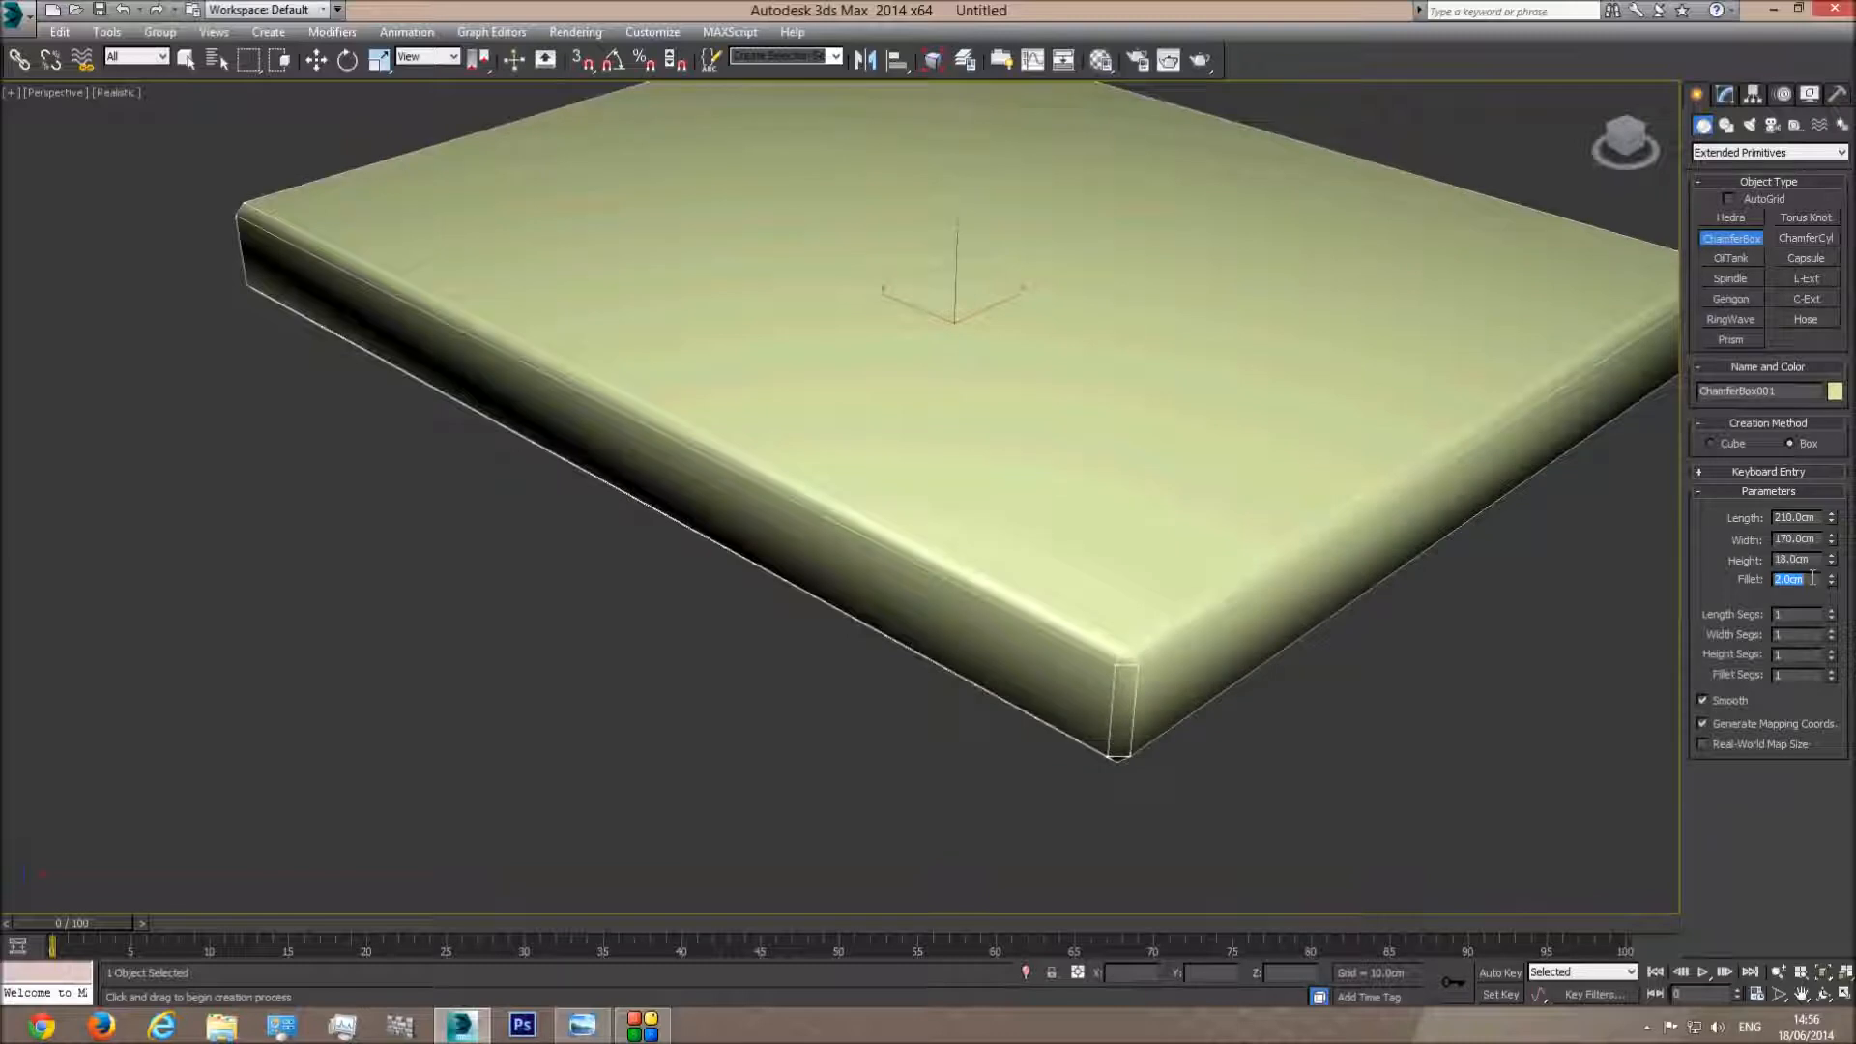
text(1.5)
key(Return)
text(2)
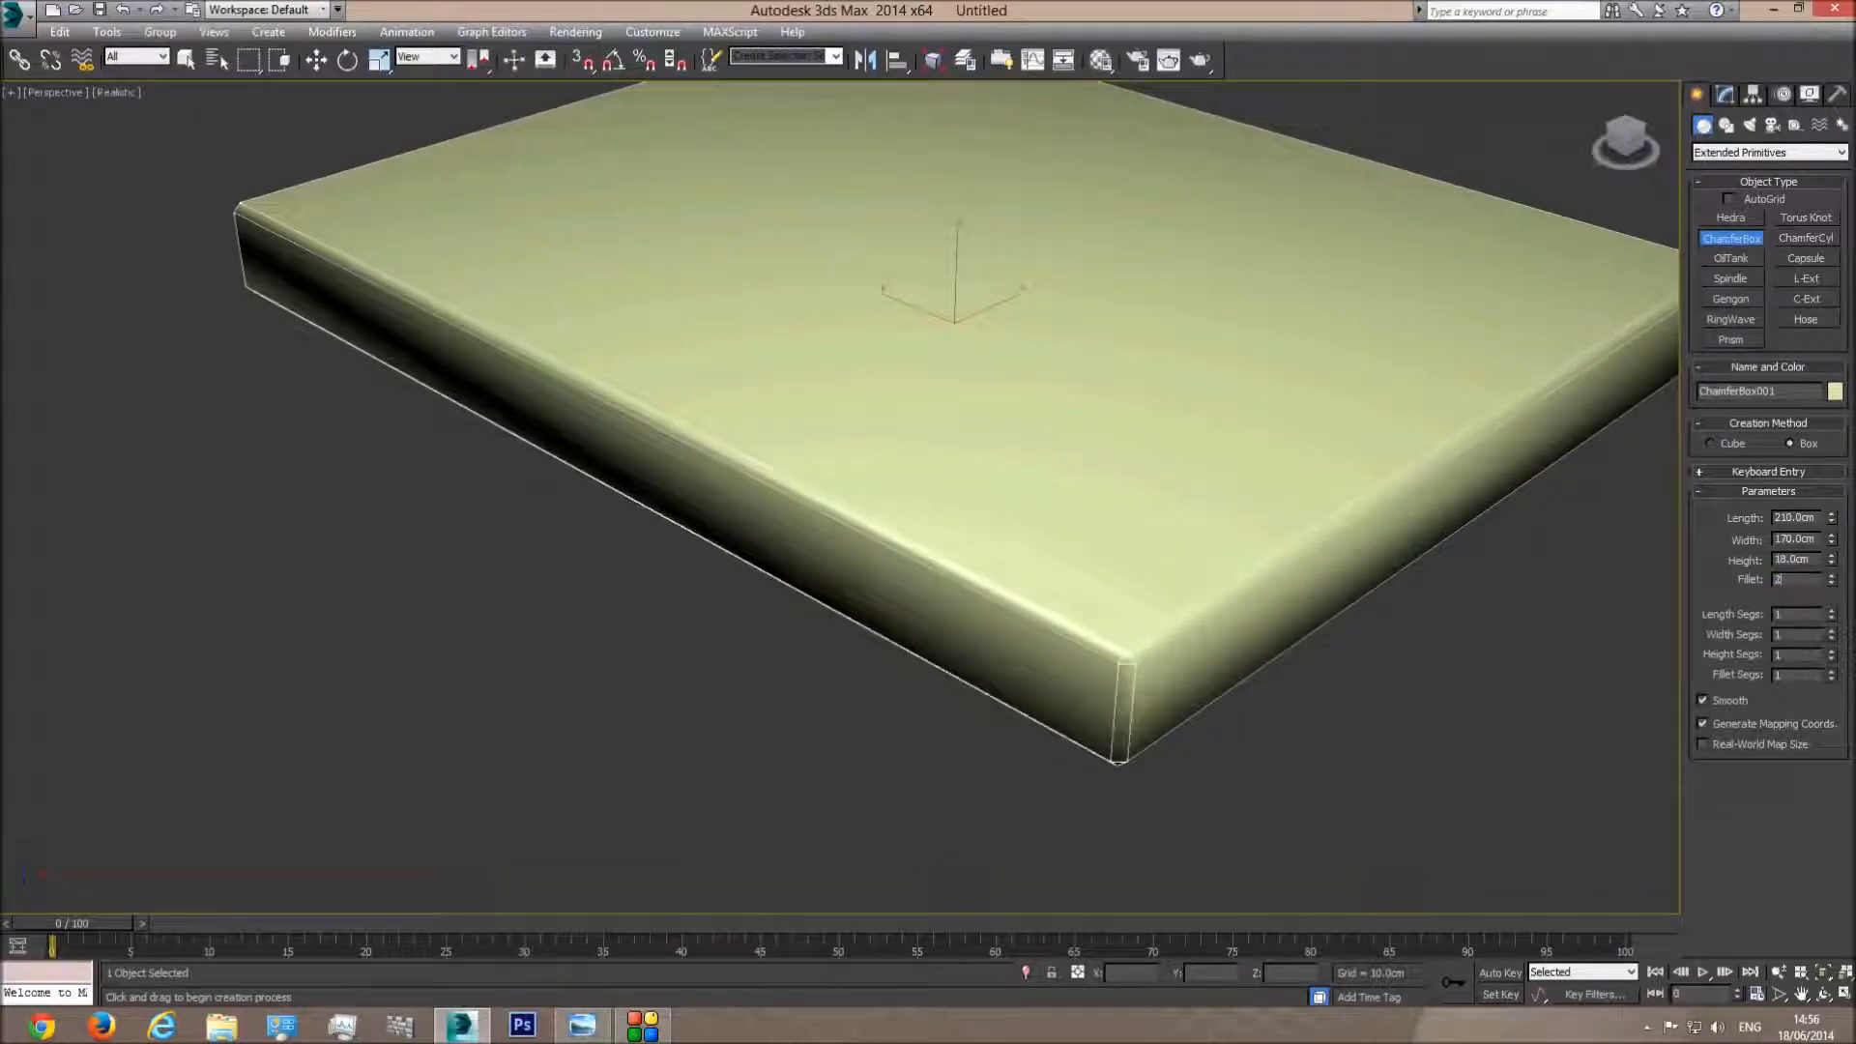
key(Return)
Divide the chamfer box into 50 length segments and 40 width segments
click(1822, 993)
drag(974, 651, 863, 632)
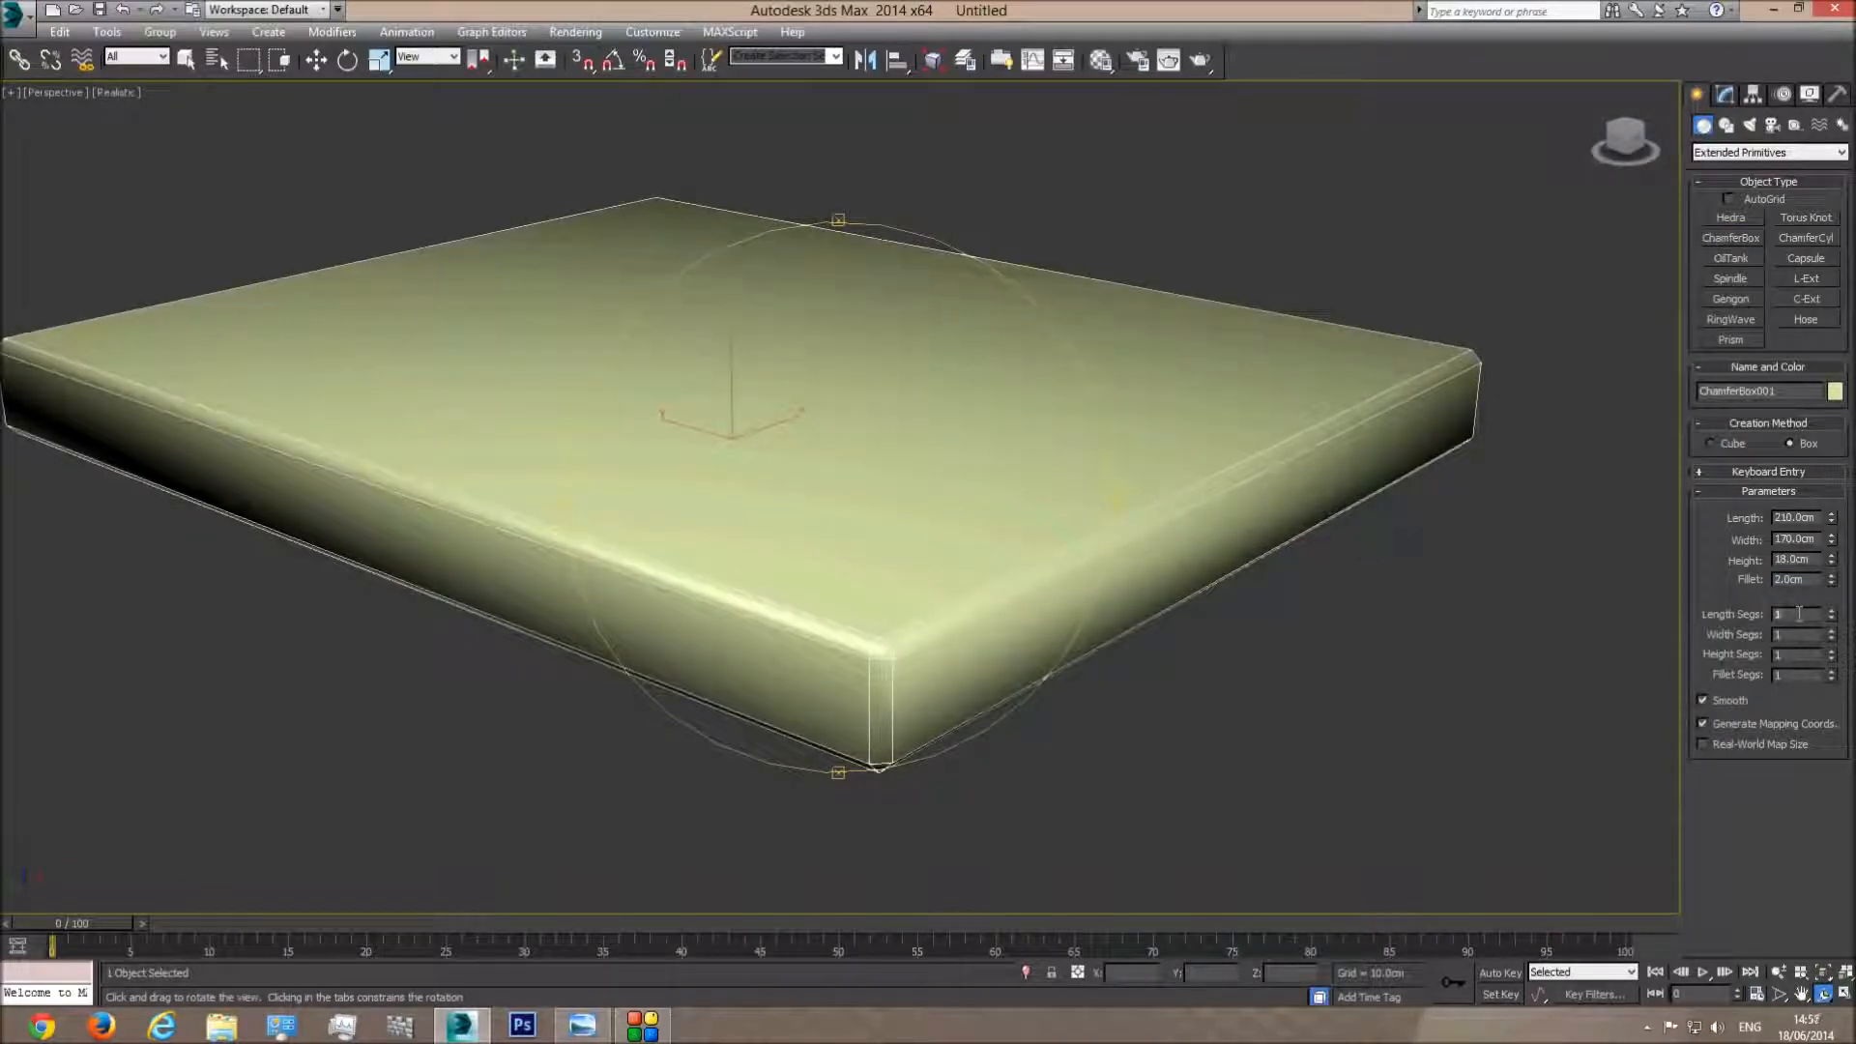
key(Return)
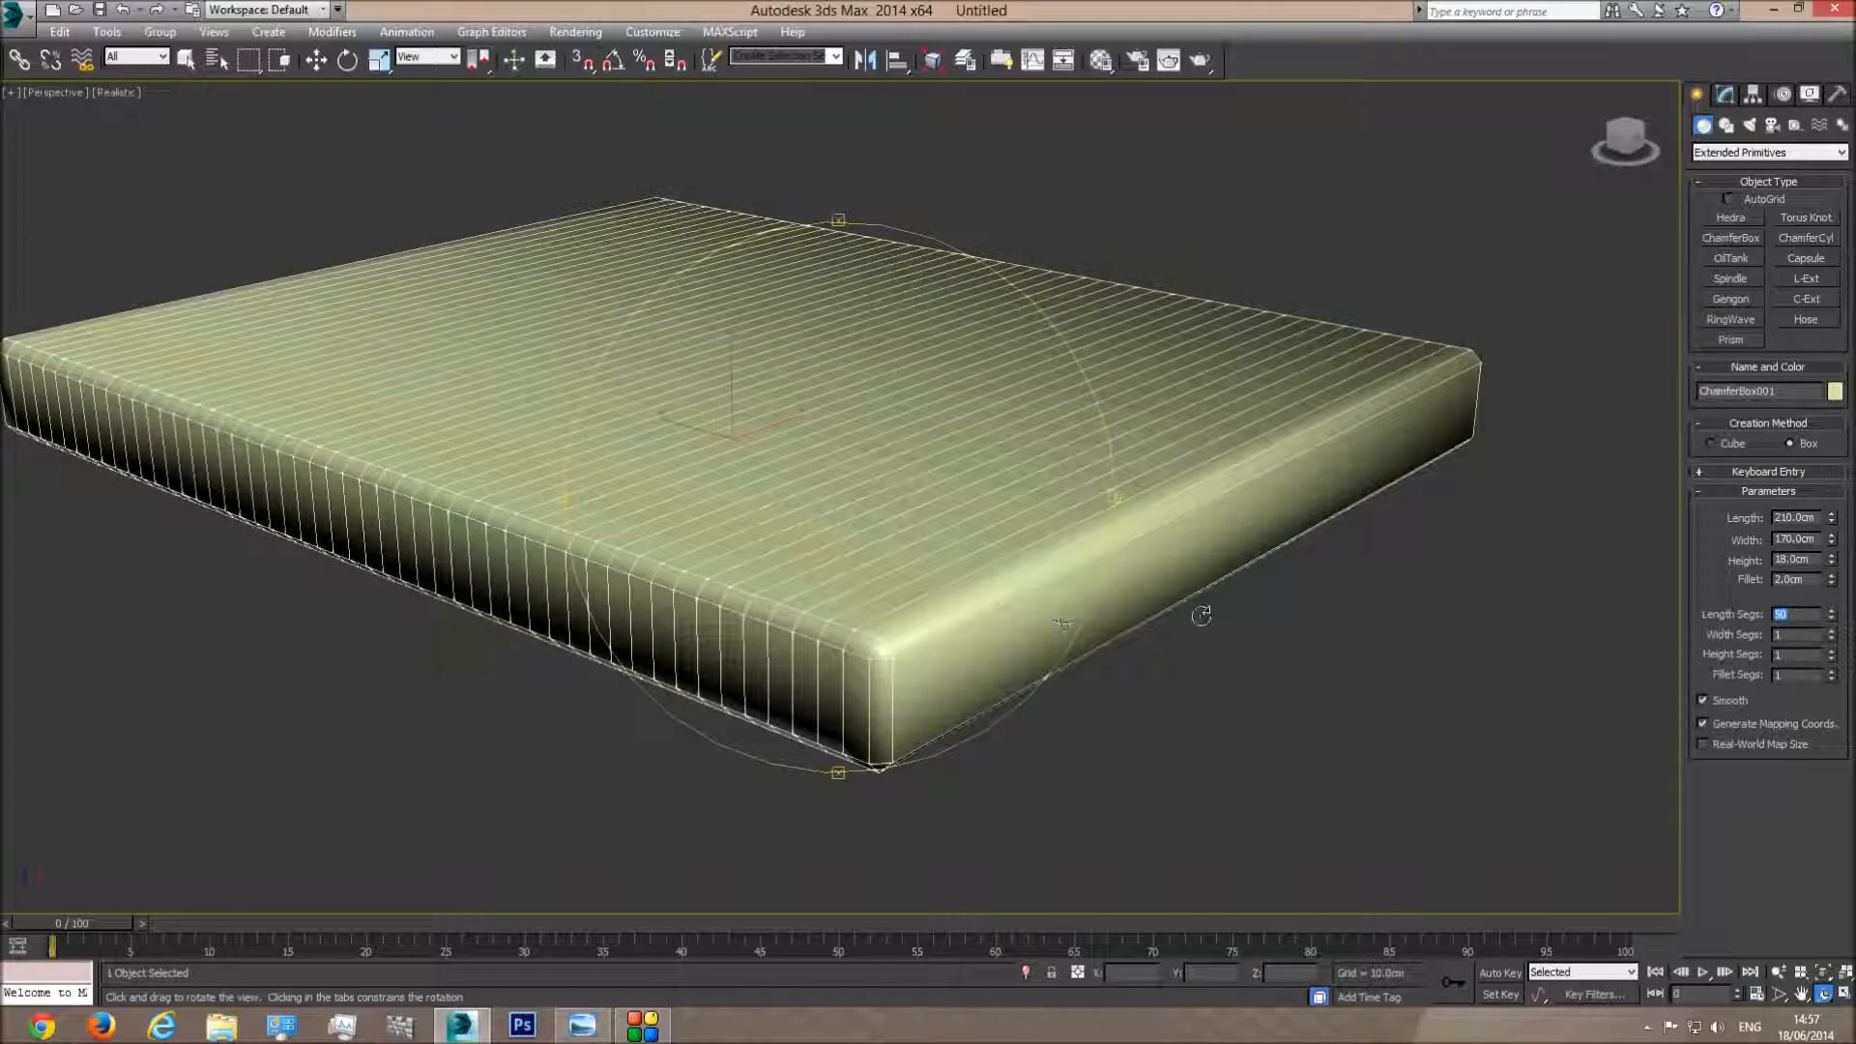
text(40)
key(Return)
Try 43 and 50 width segments on the box in the top view, and return the count to 40
key(t)
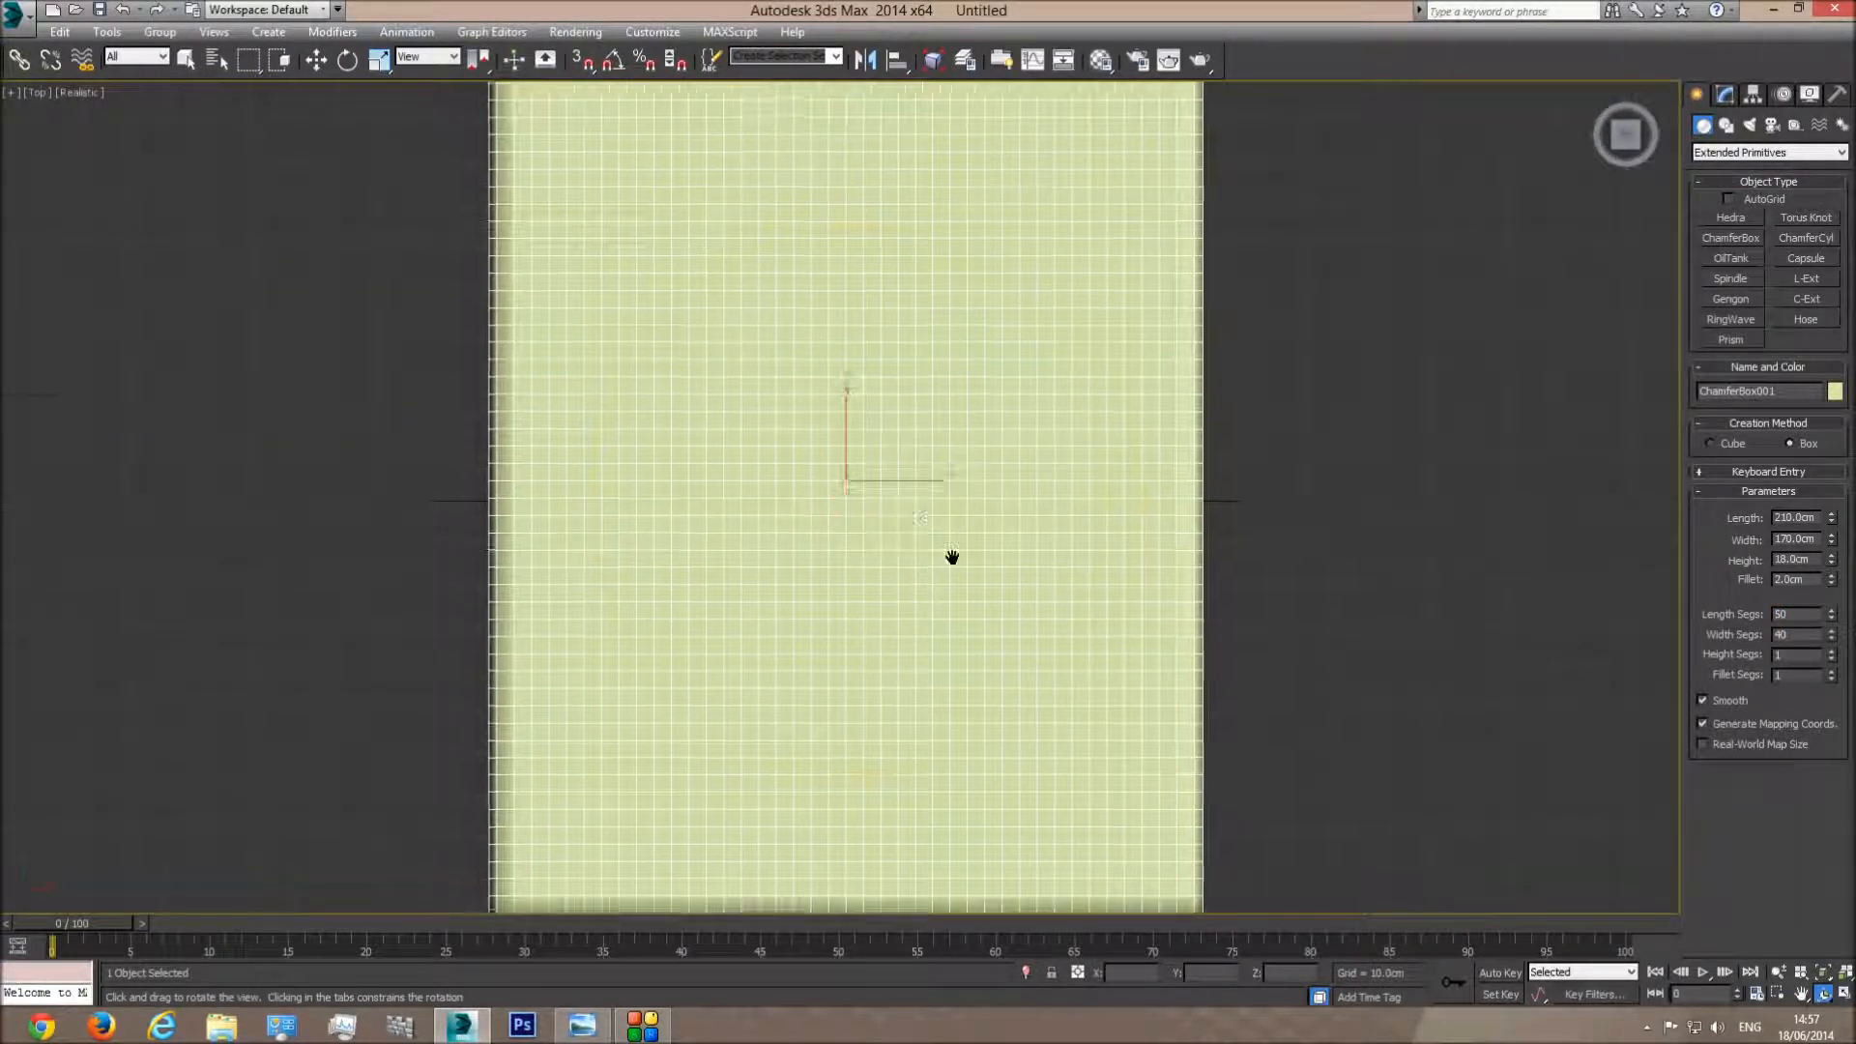
middle_drag(970, 500, 981, 499)
scroll(982, 500, up, 5)
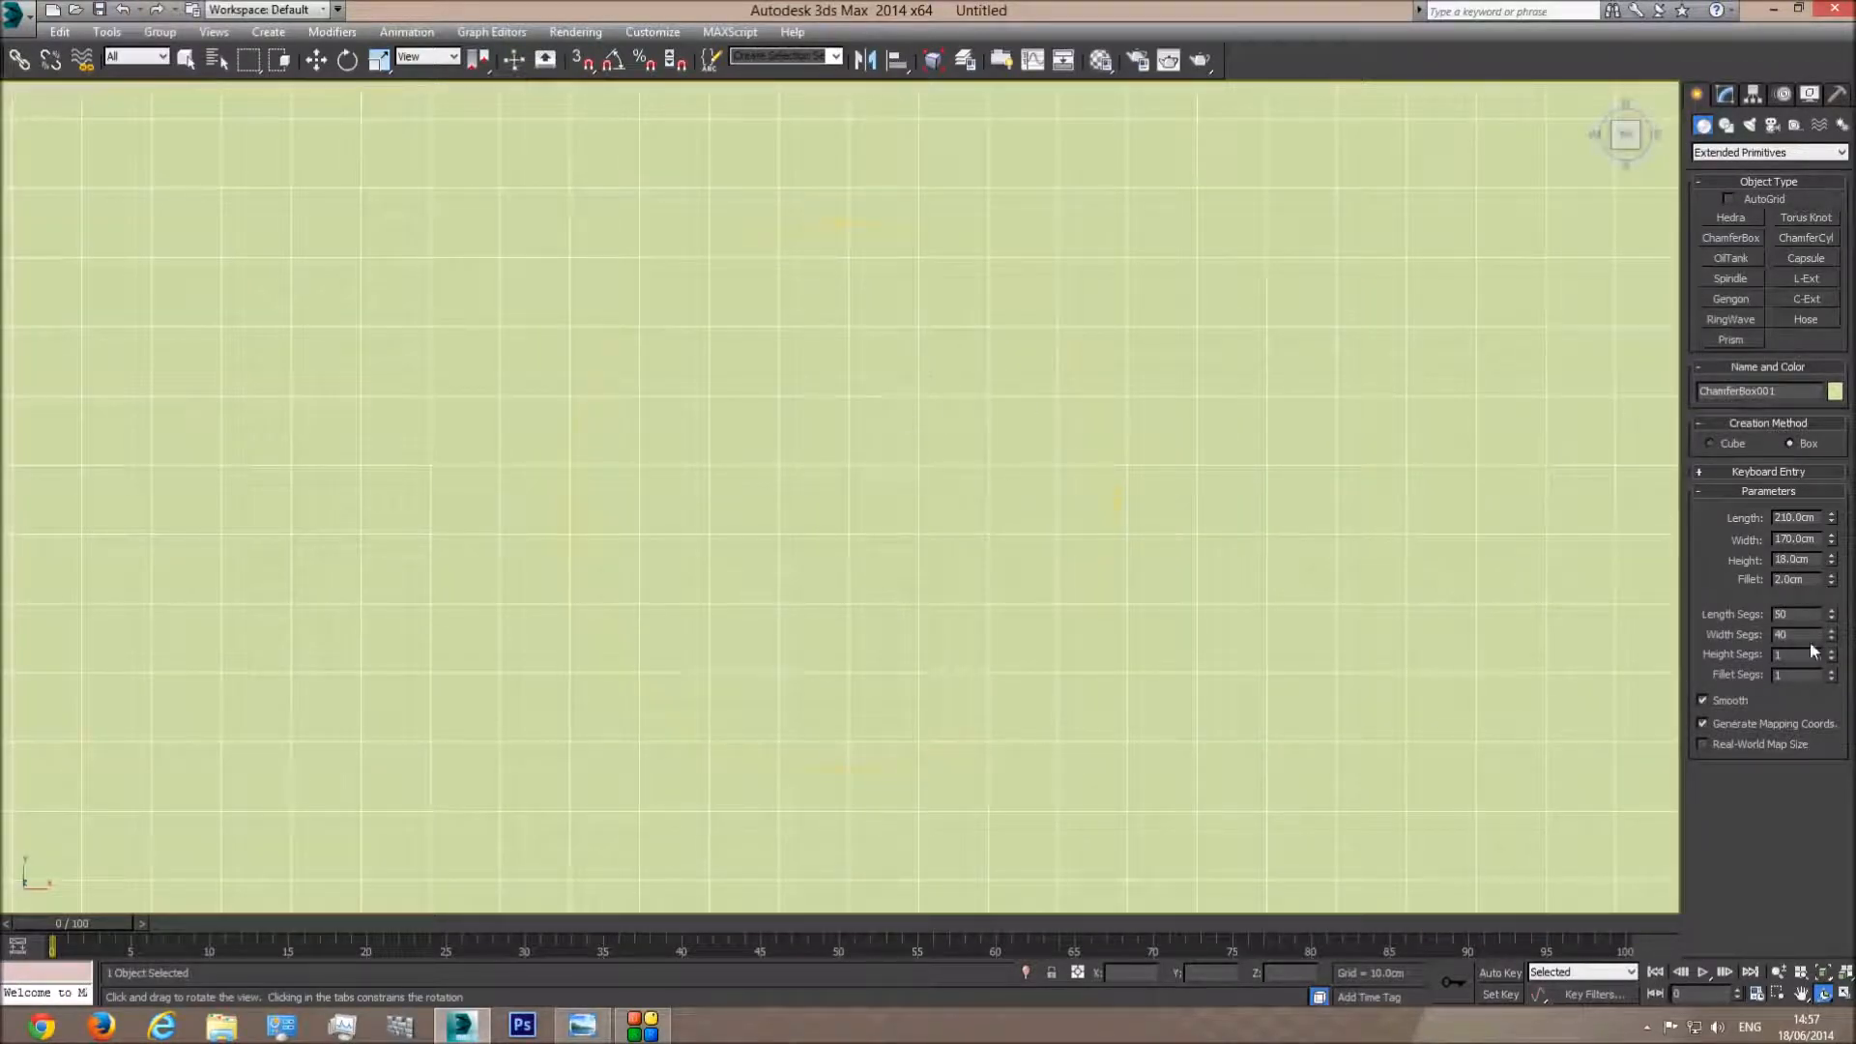
drag(1832, 633, 1831, 603)
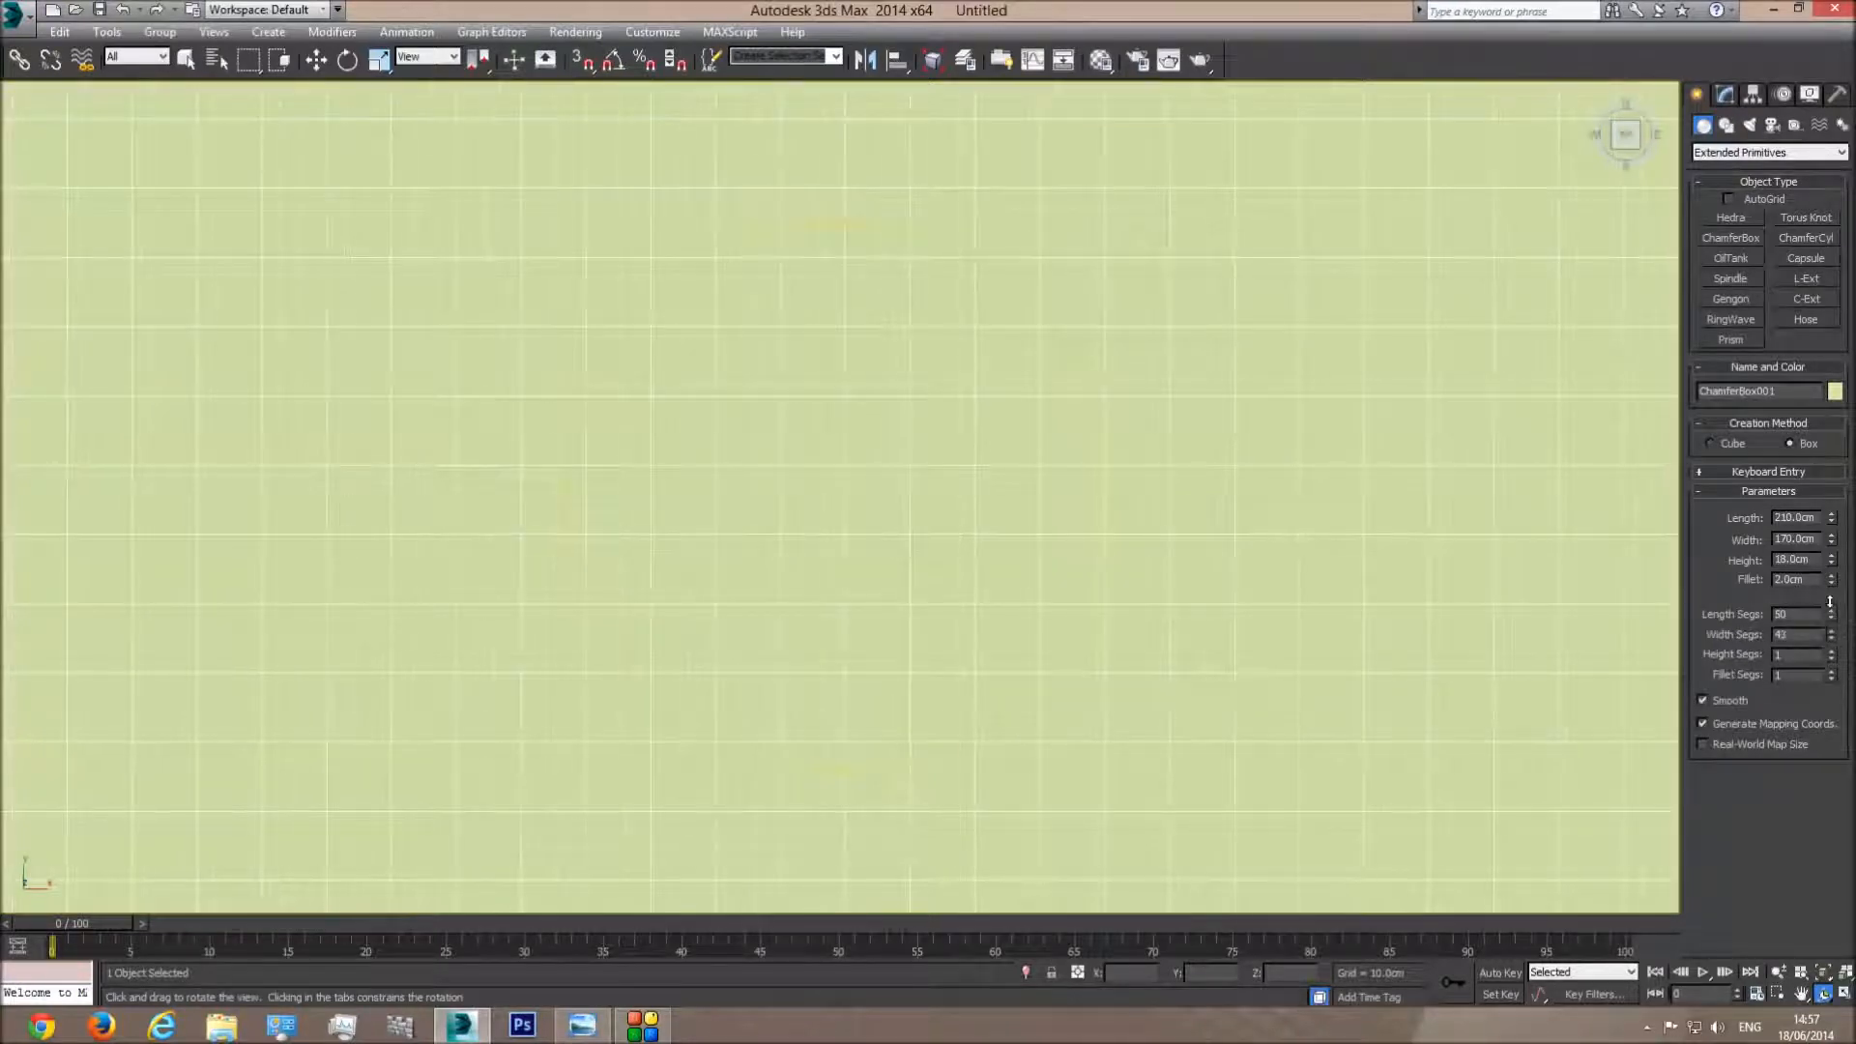
double_click(1786, 635)
text(50)
key(Return)
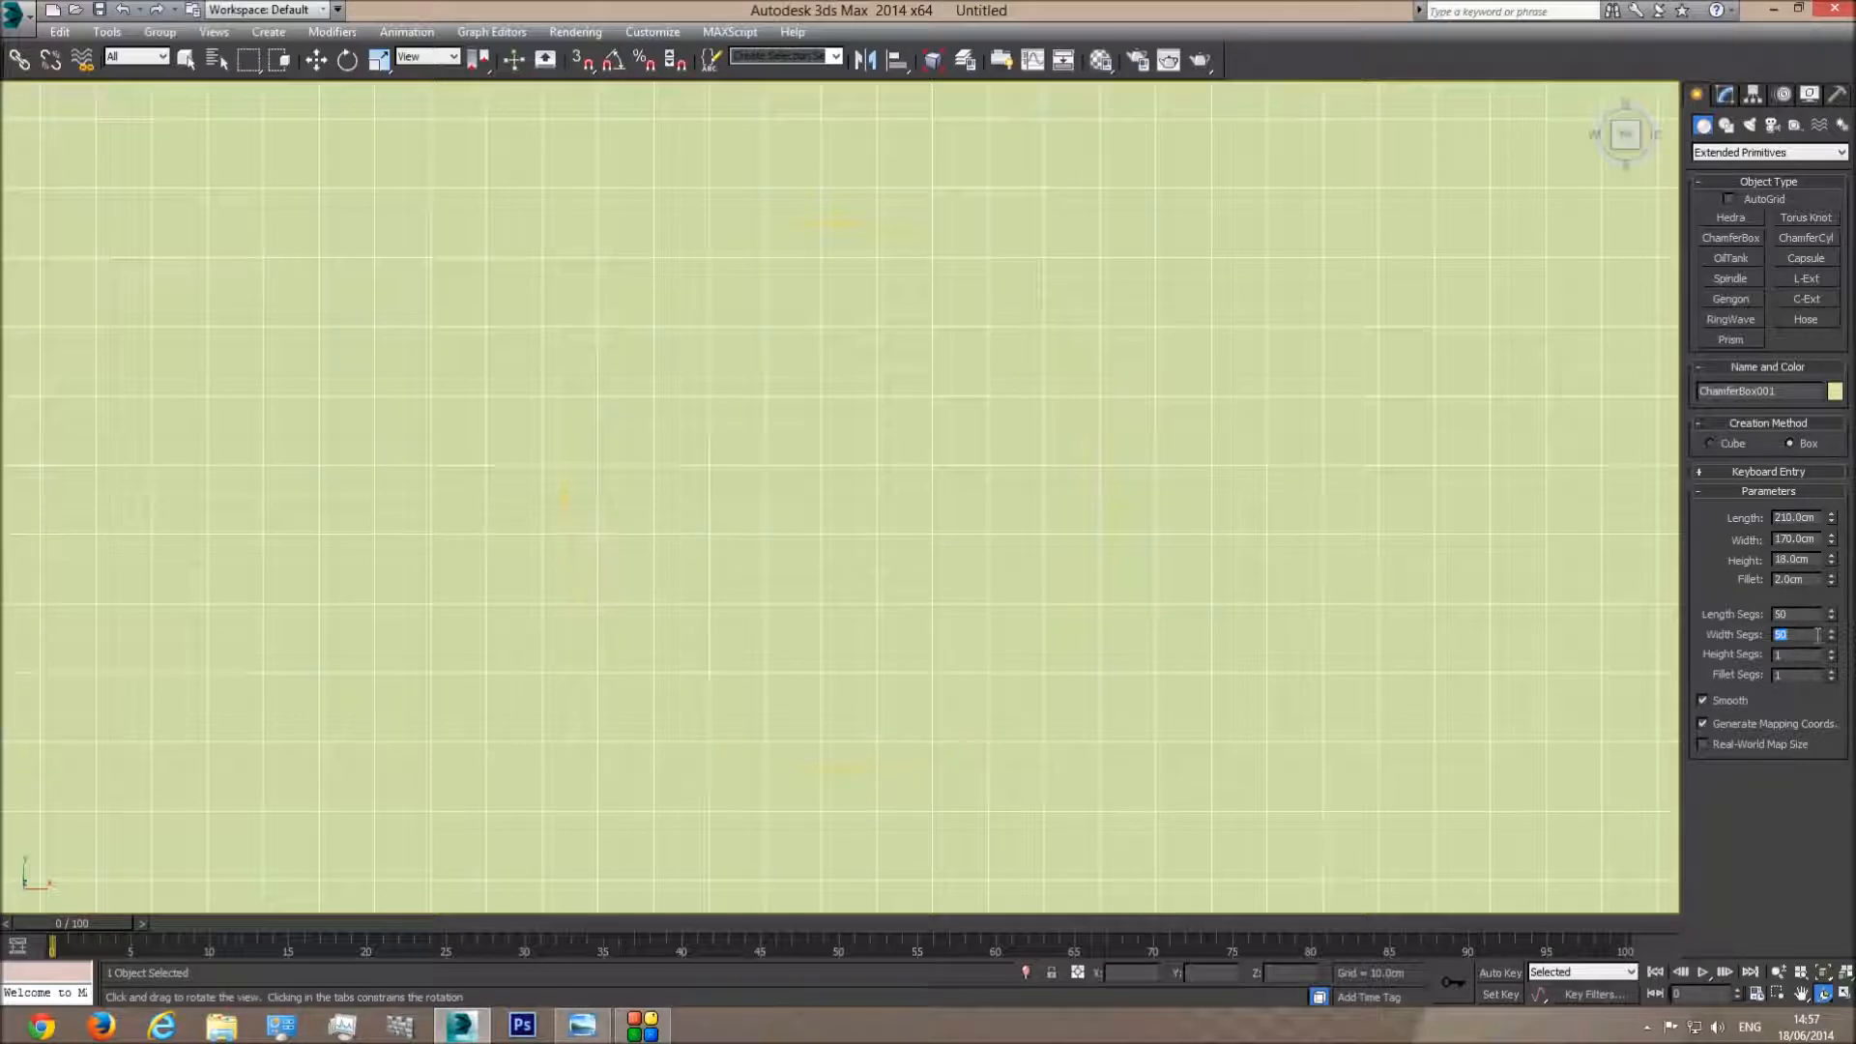
text(40)
key(Return)
middle_drag(849, 636, 973, 587)
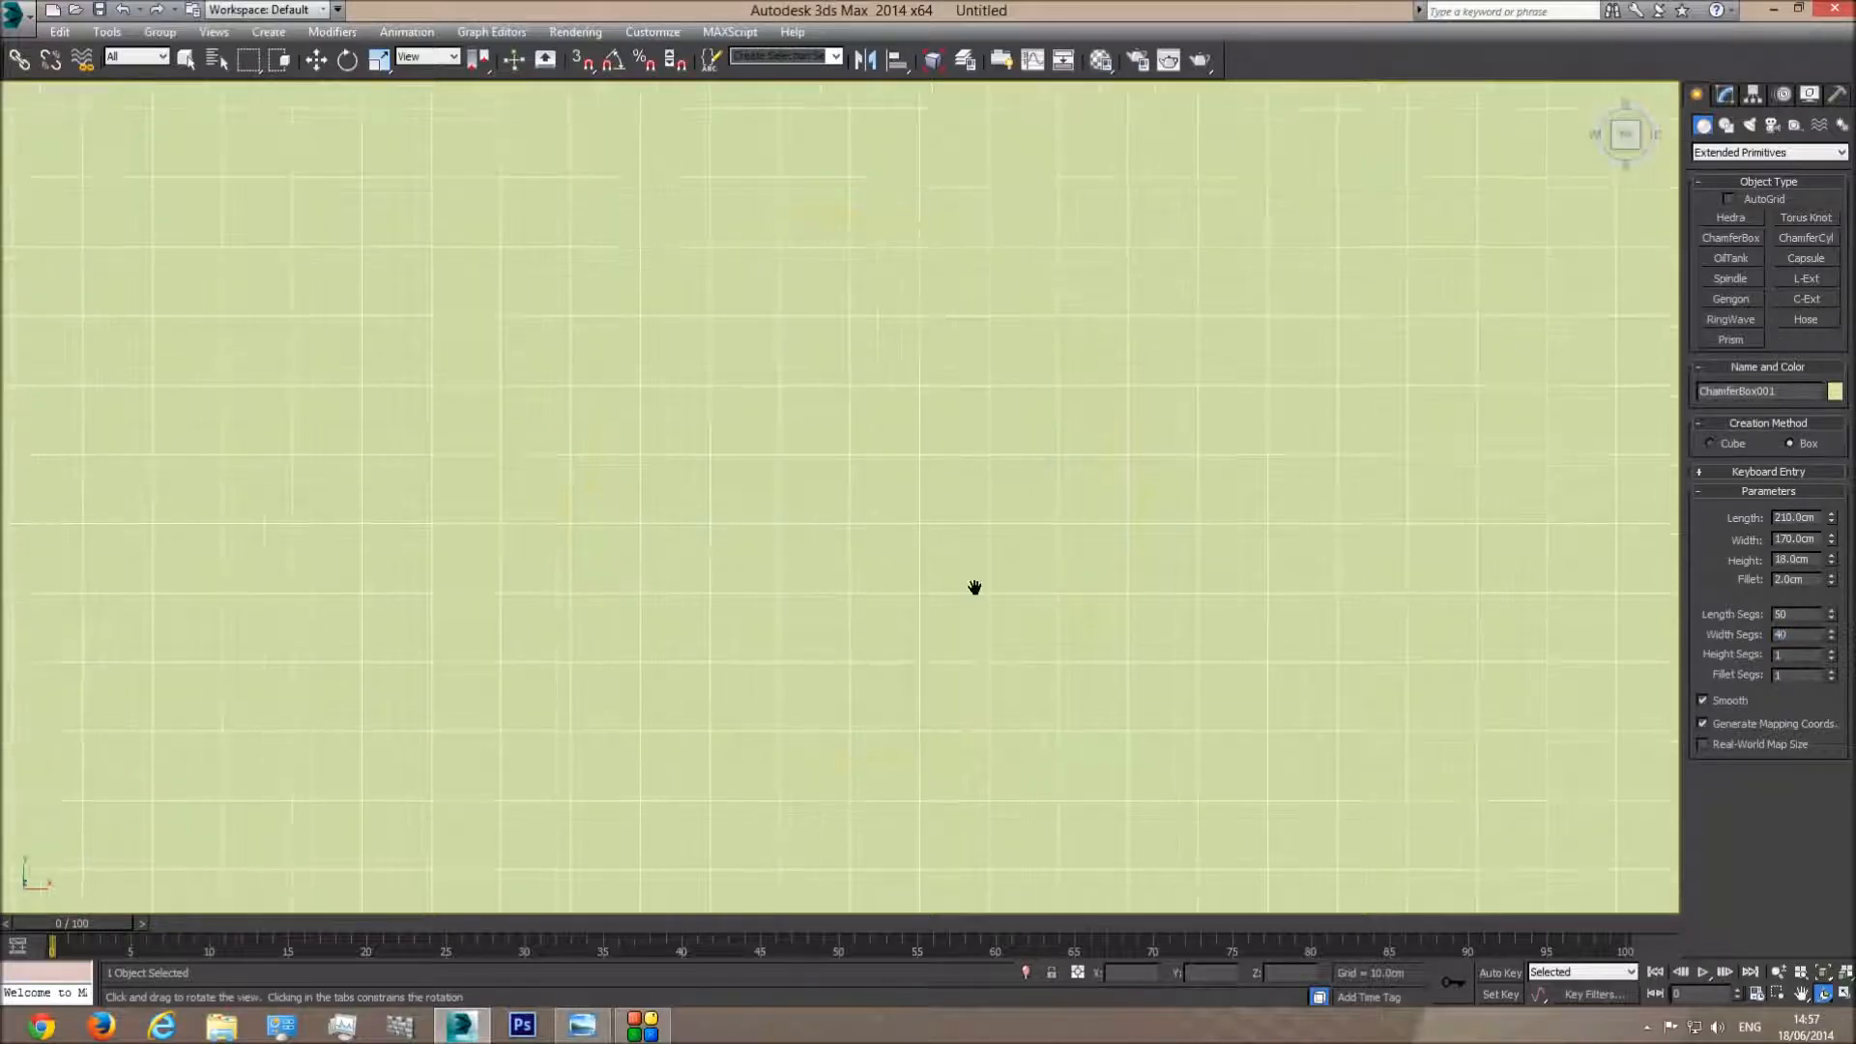
Set the chamfer box's height segments to 4 in the perspective view
scroll(973, 554, down, 3)
scroll(891, 615, up, 1)
drag(891, 615, 990, 505)
scroll(990, 505, down, 3)
middle_drag(990, 506, 691, 479)
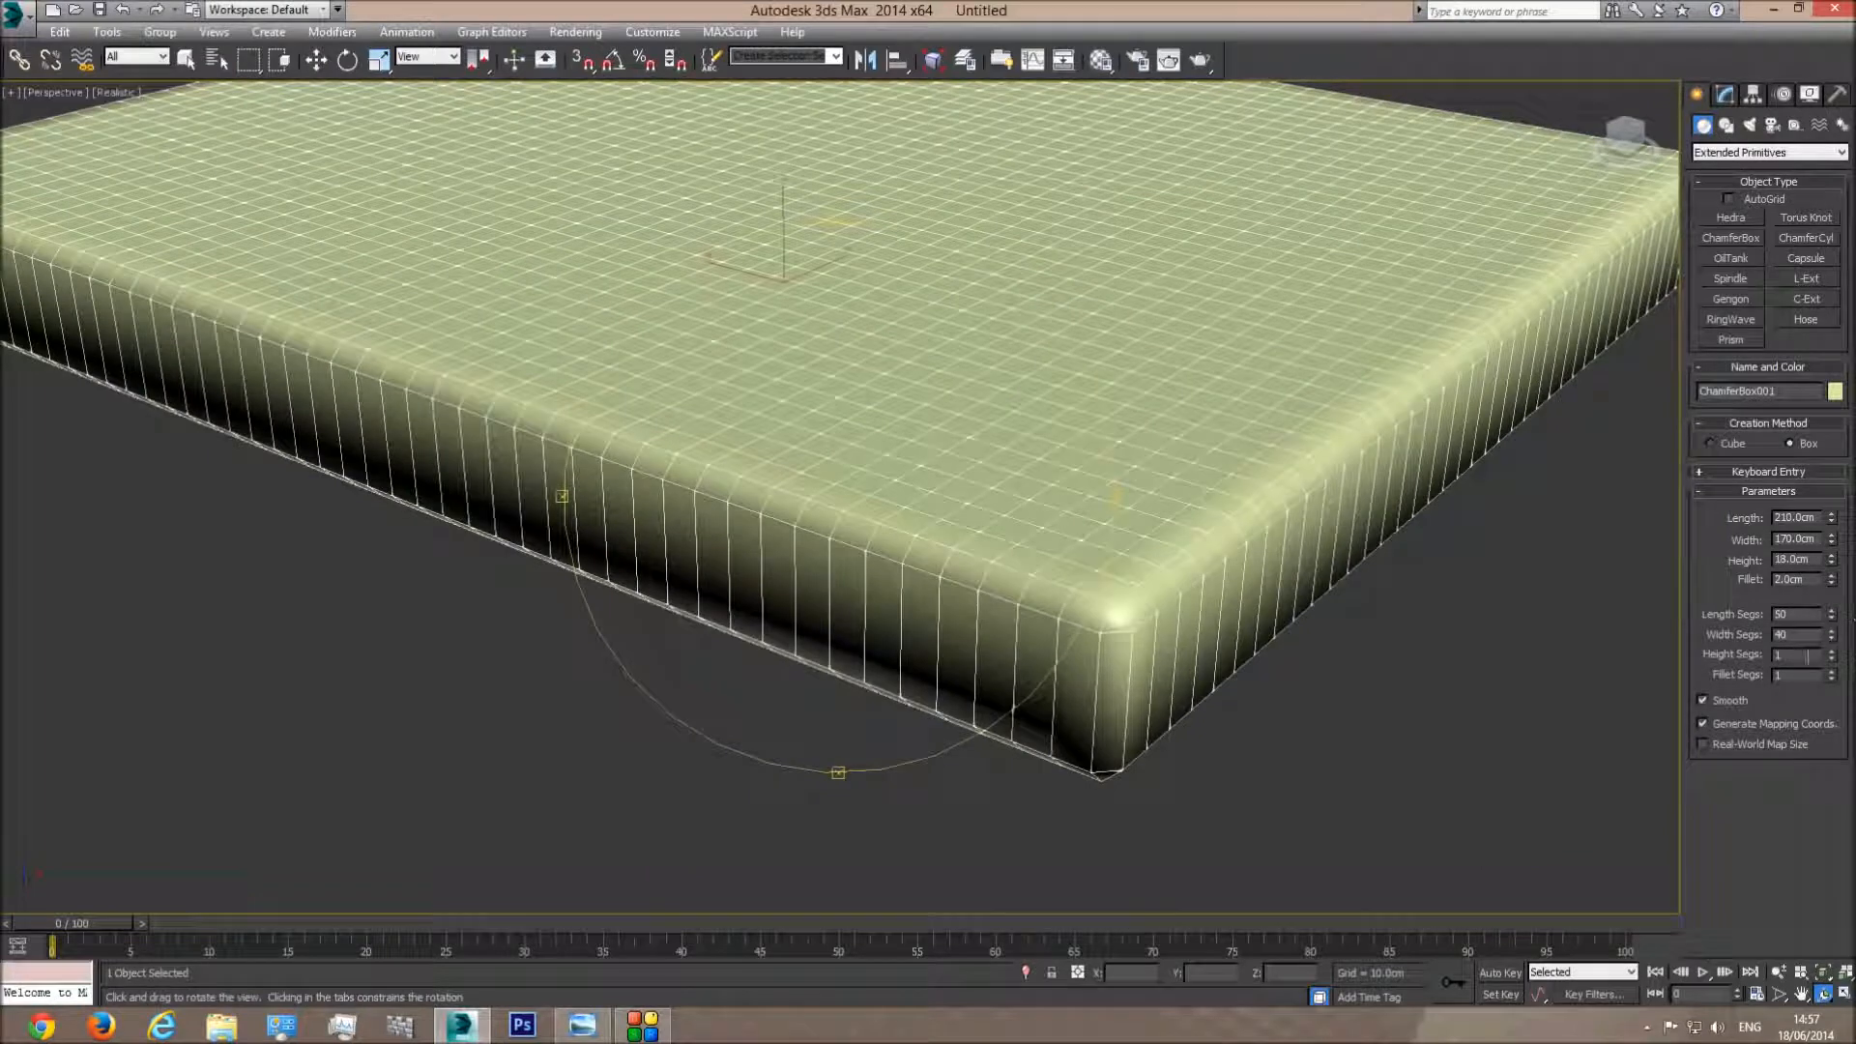
text(4)
key(Return)
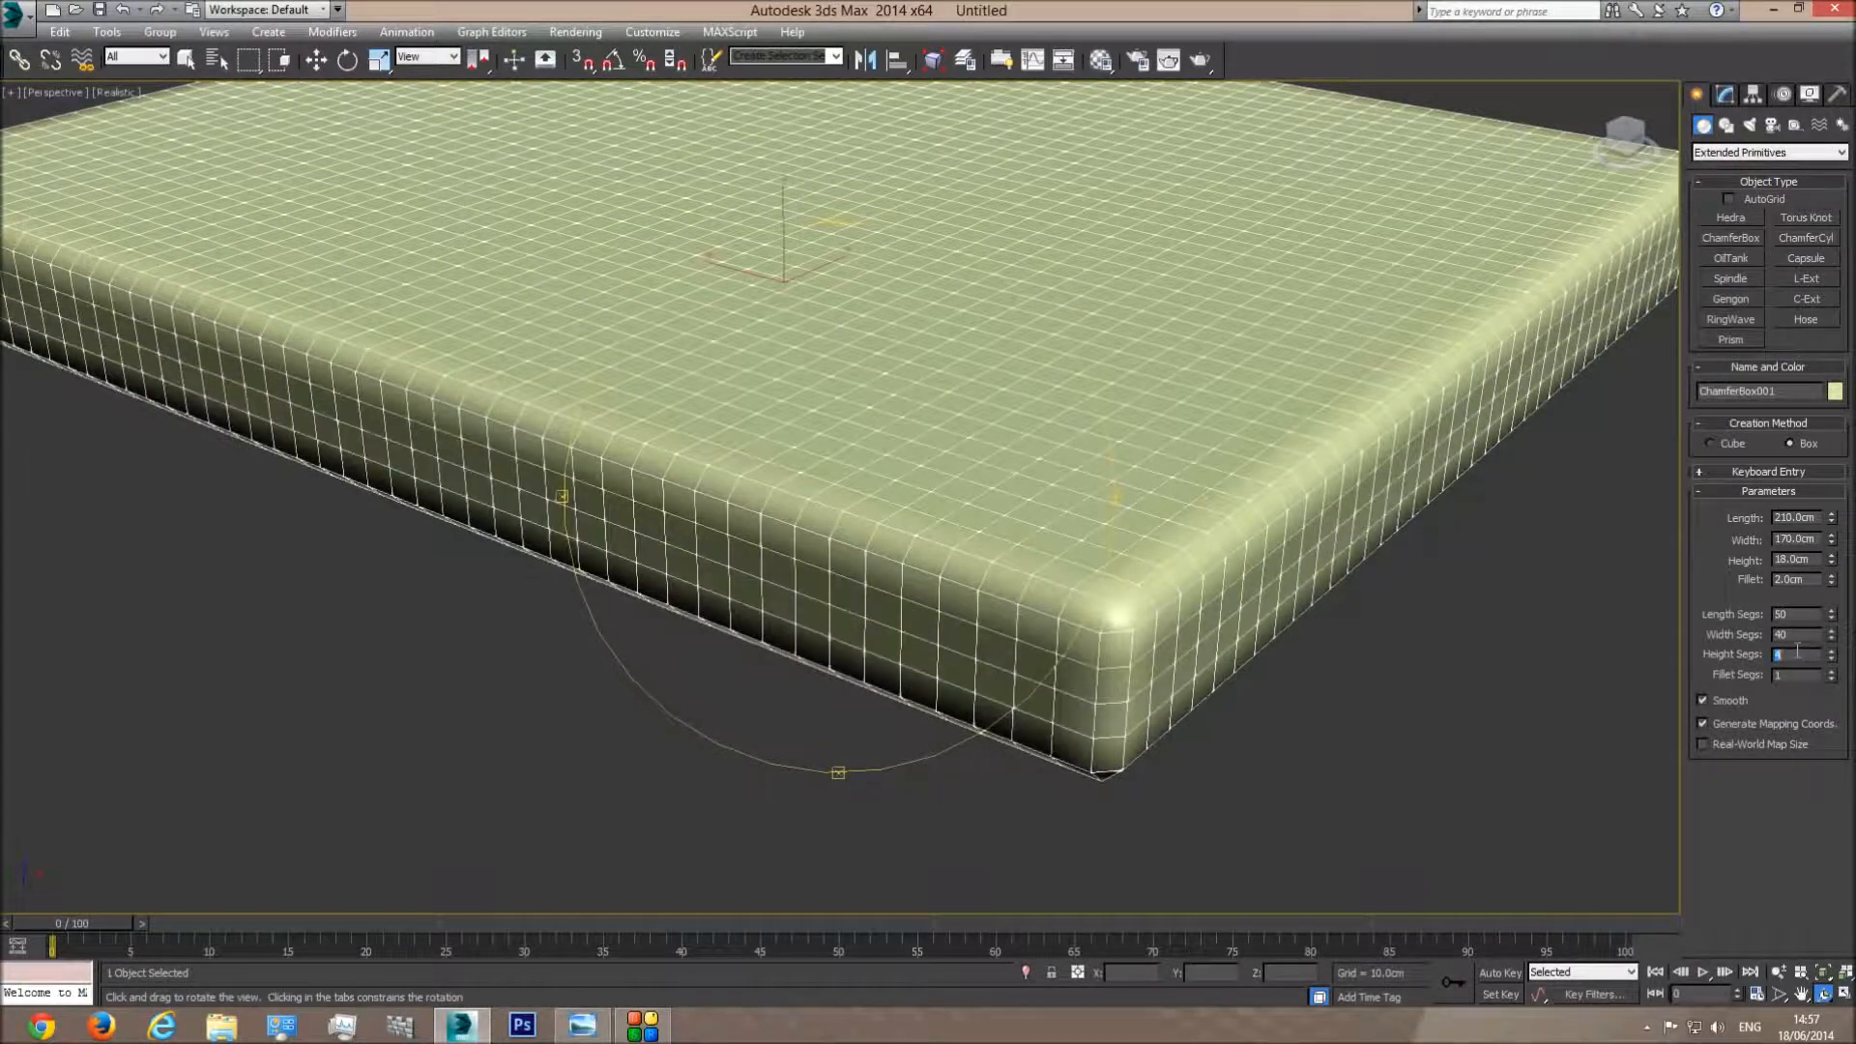
Set the chamfer box's fillet segments to 2 and reselect the box in object selection mode
drag(908, 688, 917, 636)
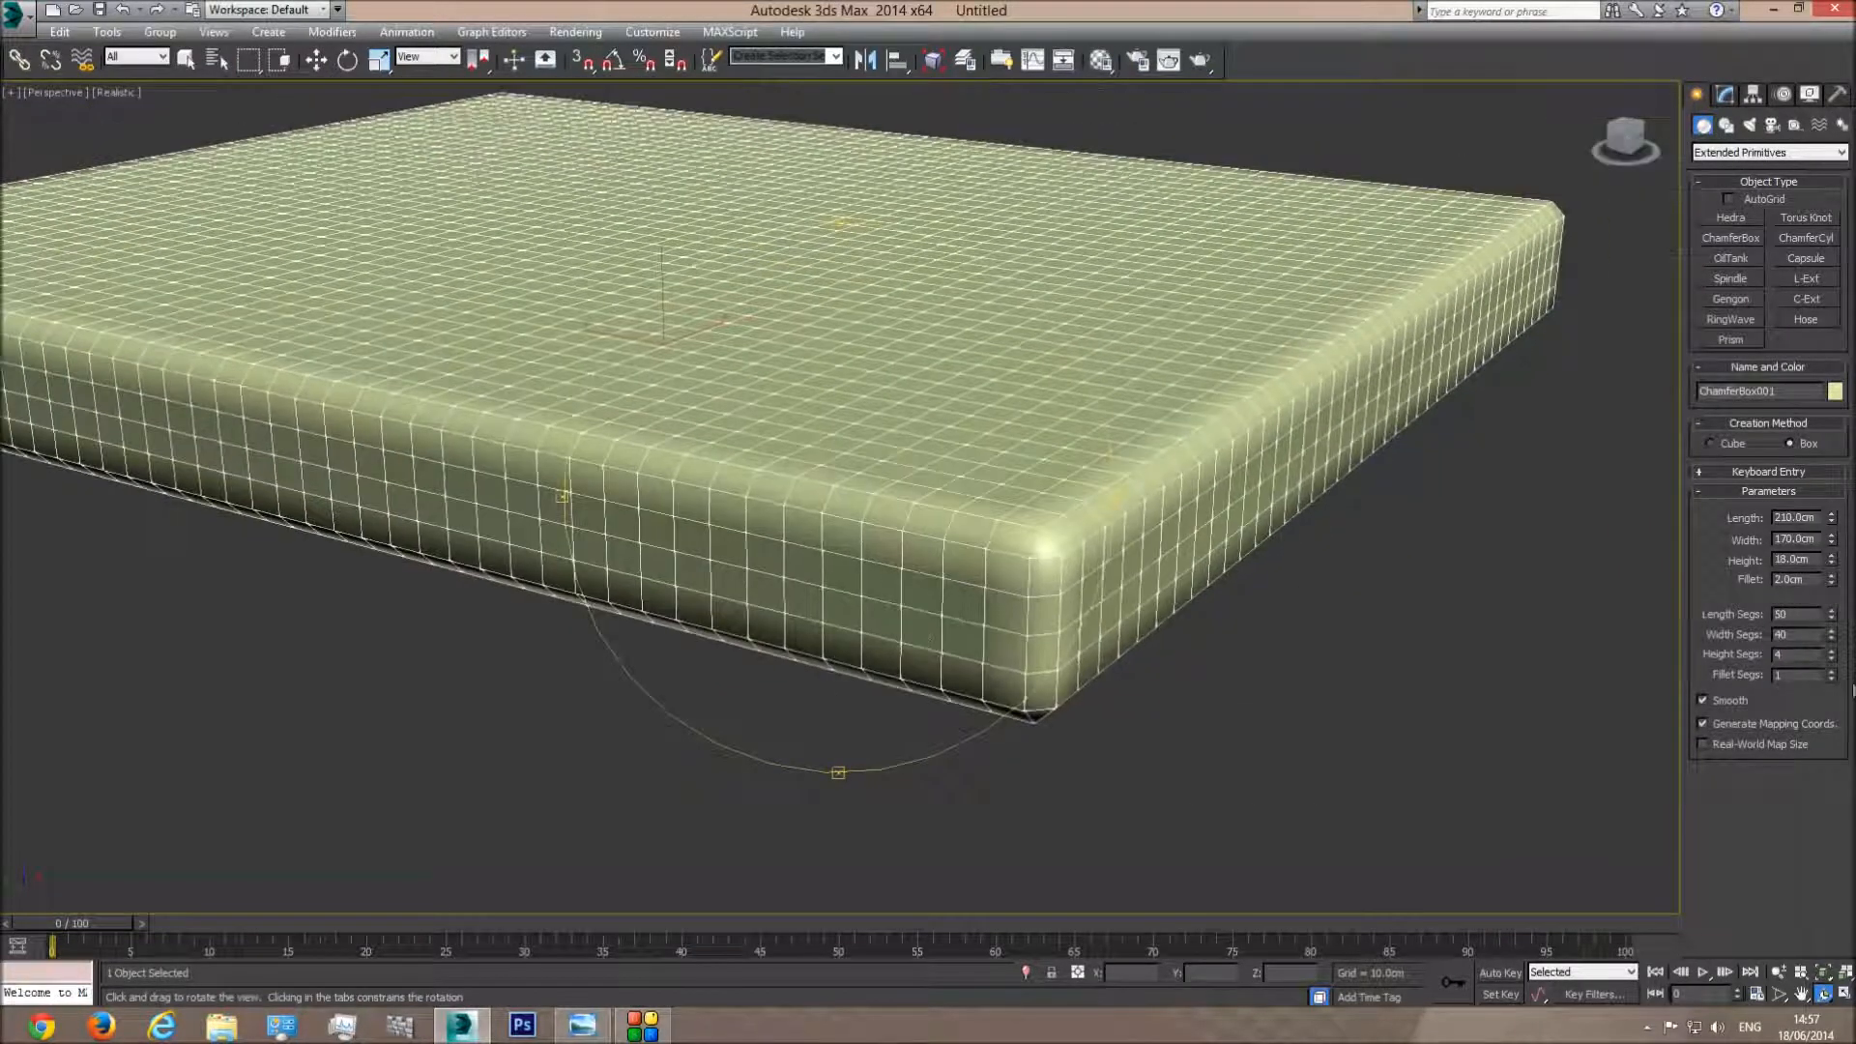
click(1831, 672)
drag(967, 586, 925, 583)
click(187, 61)
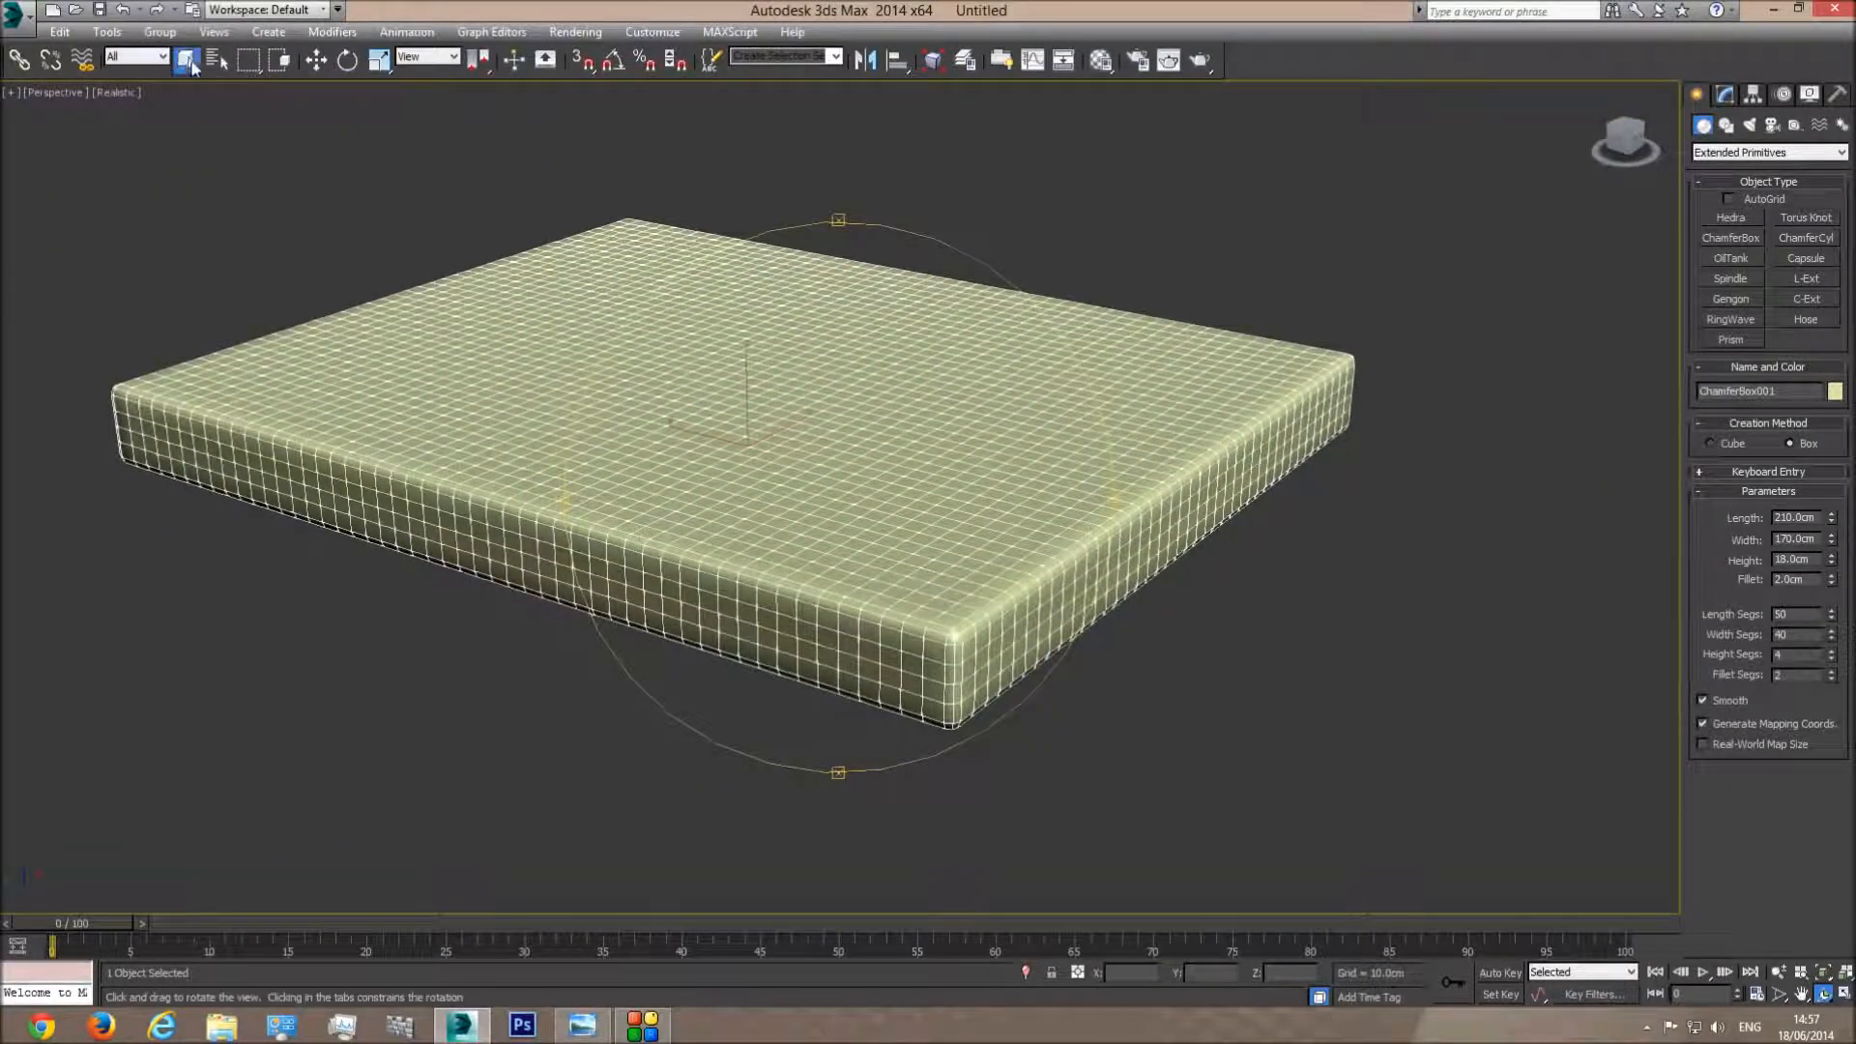
click(290, 208)
click(846, 428)
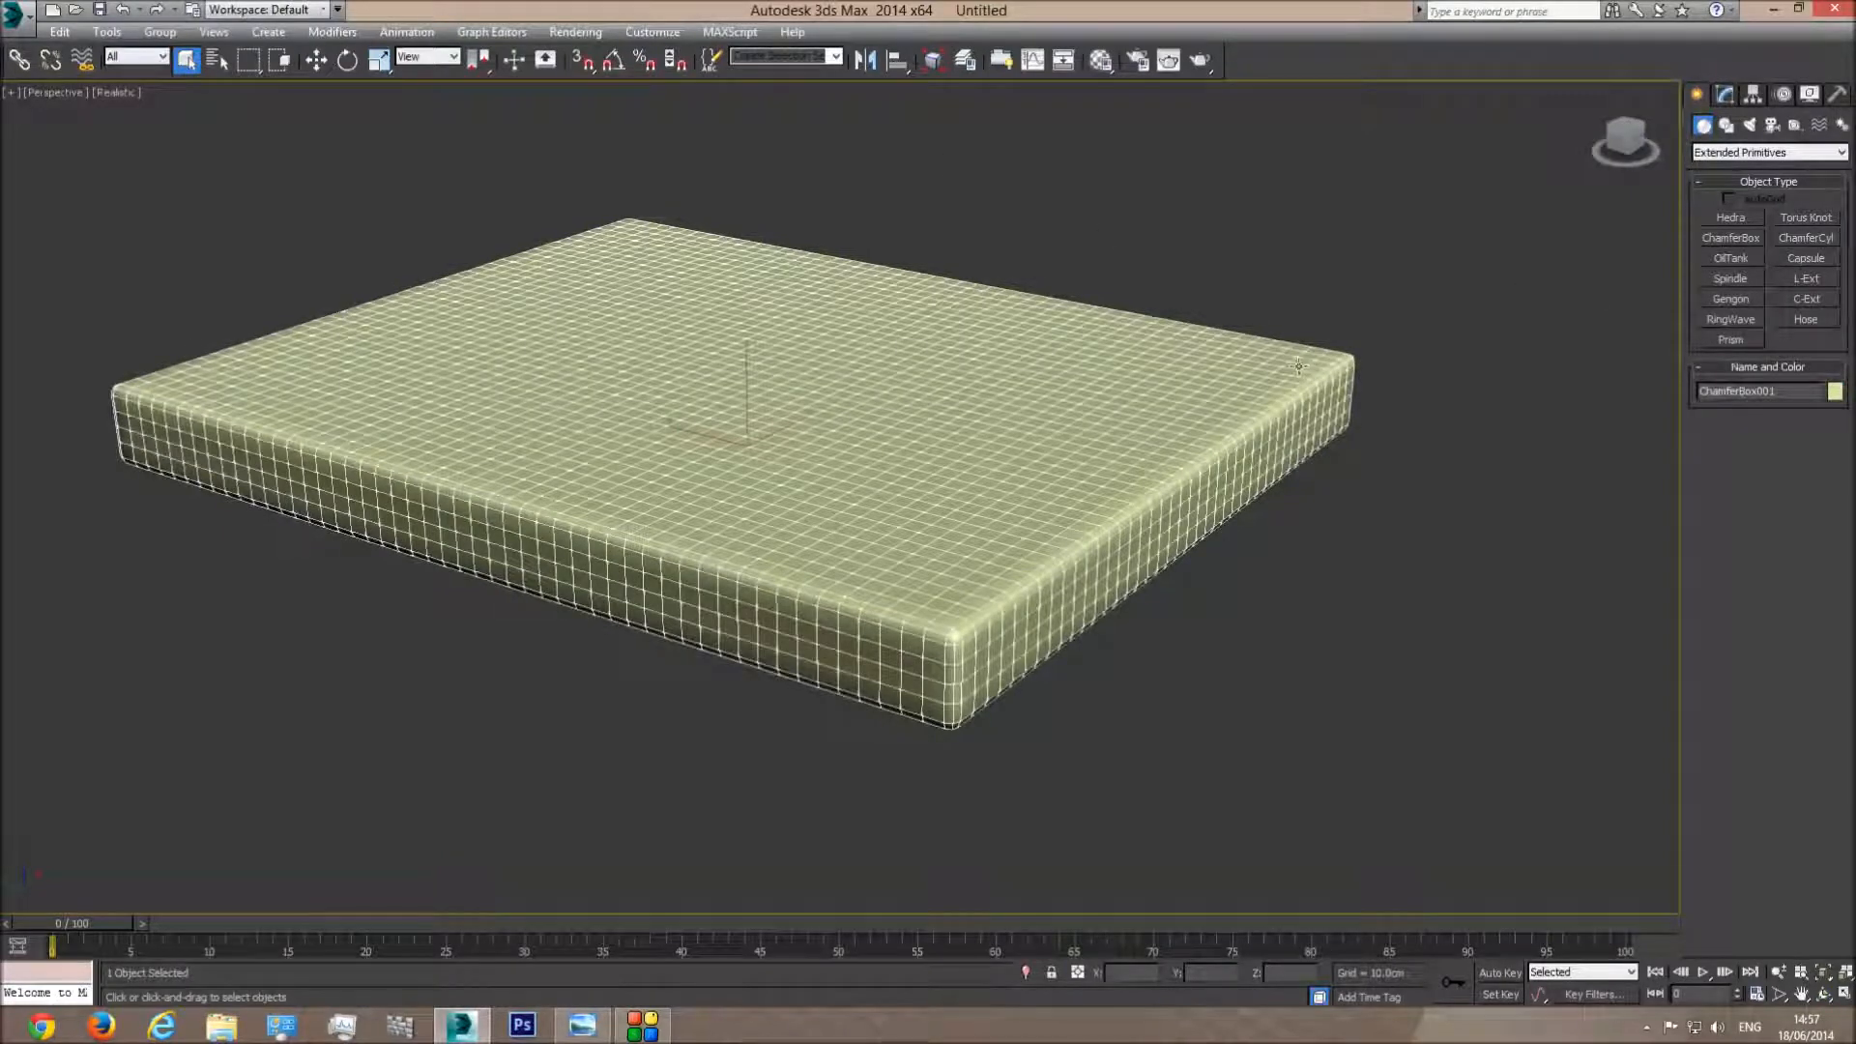
Clone the box in the front view as an independent copy scaled up uniformly to about 113.5%
key(f)
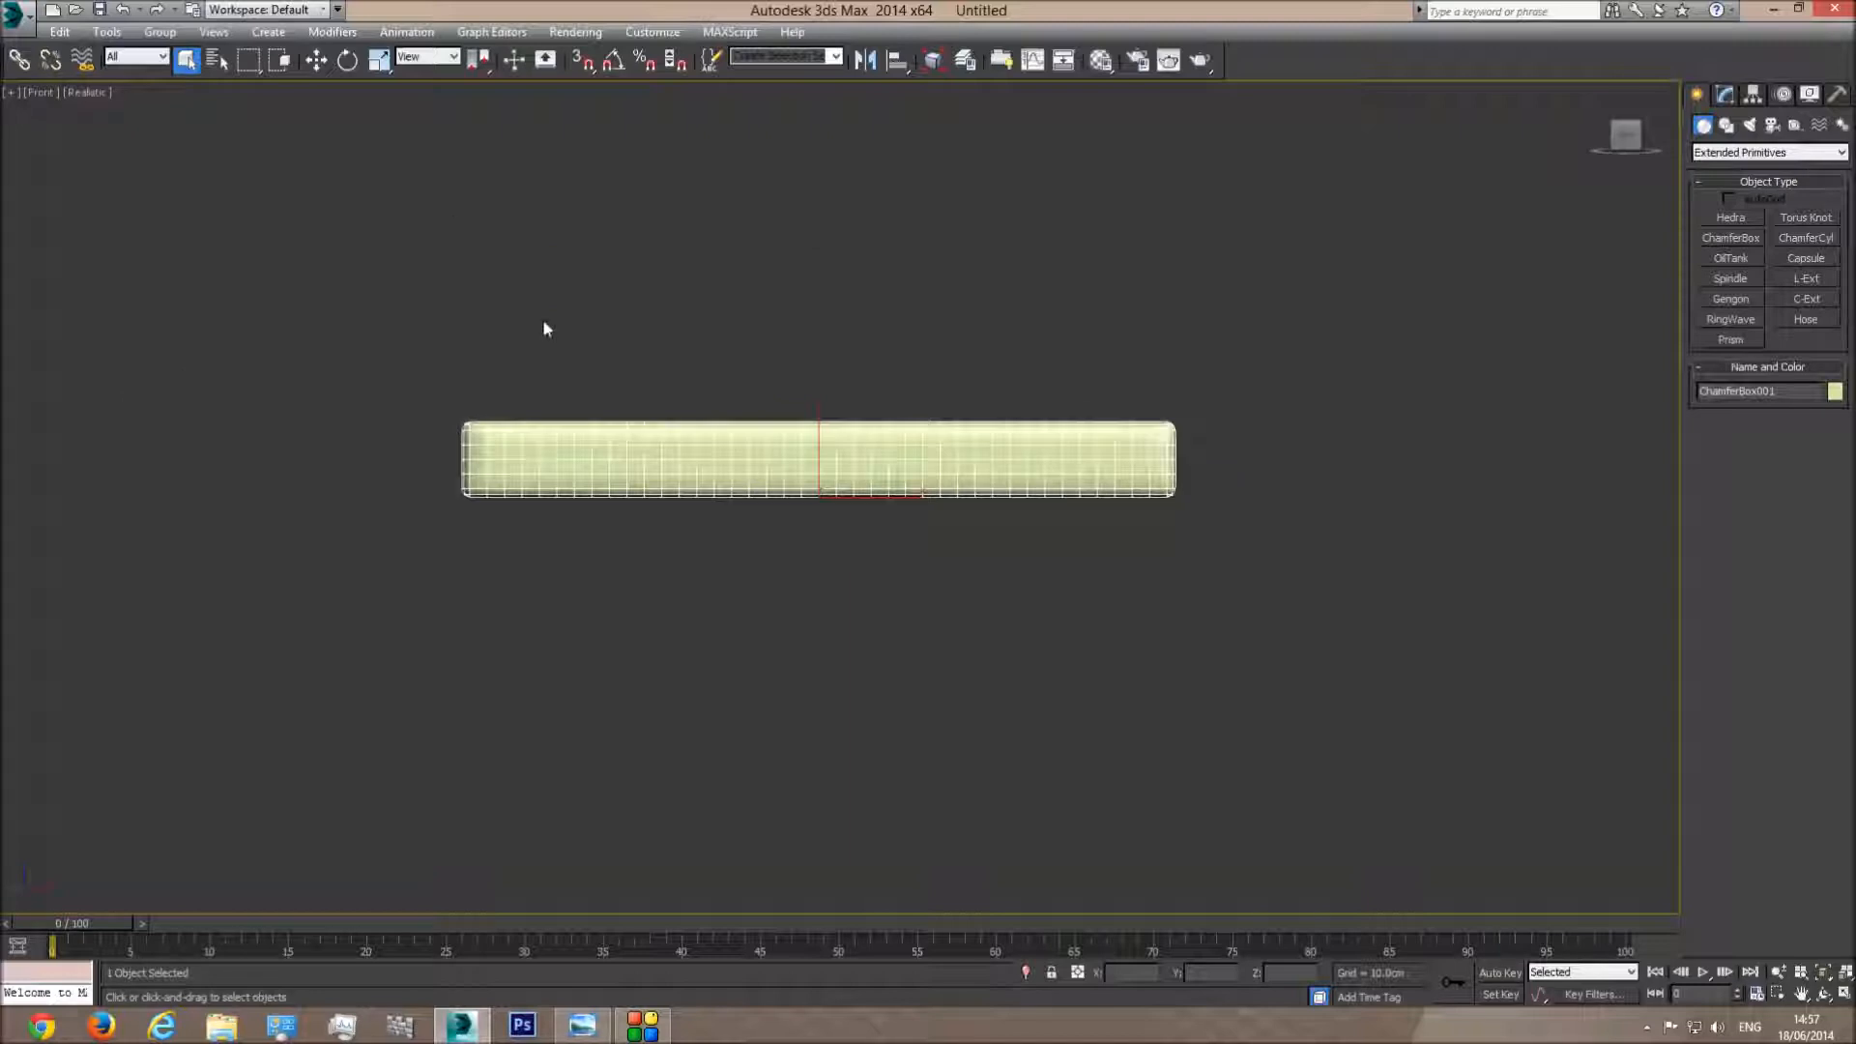
click(378, 61)
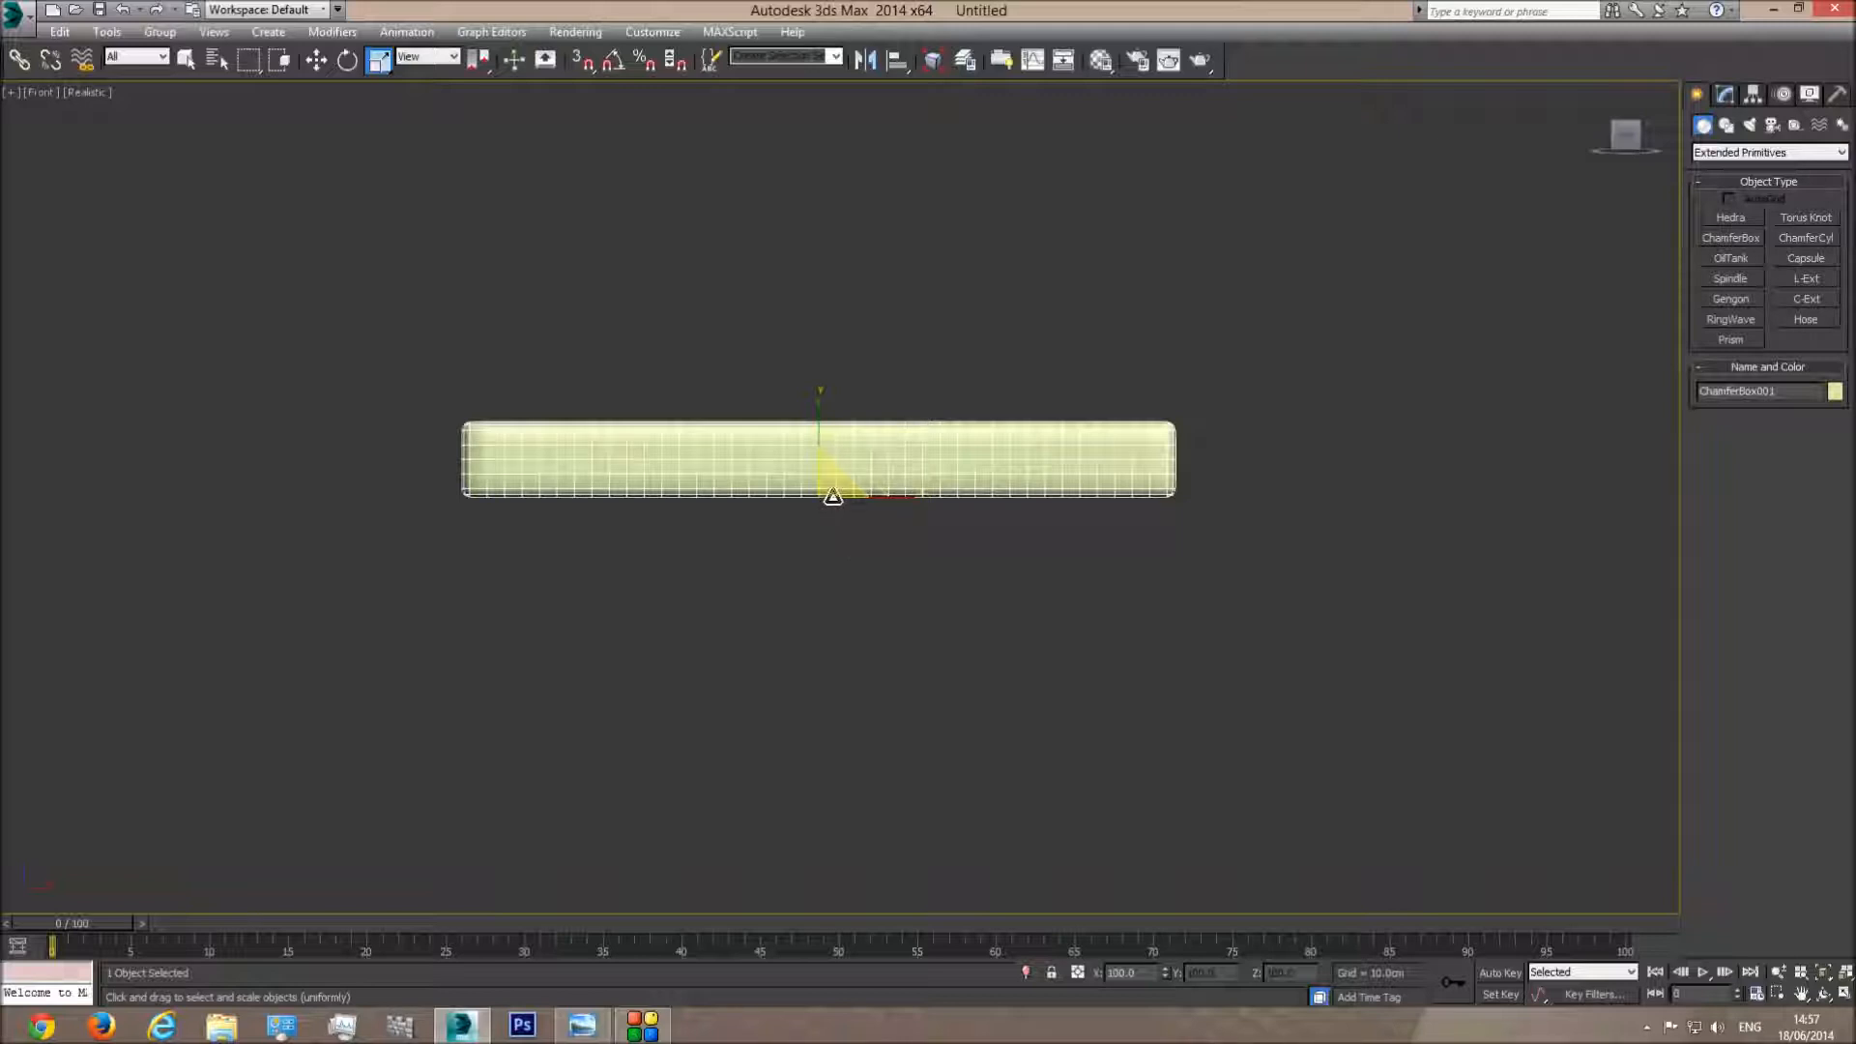
drag(835, 495, 850, 480)
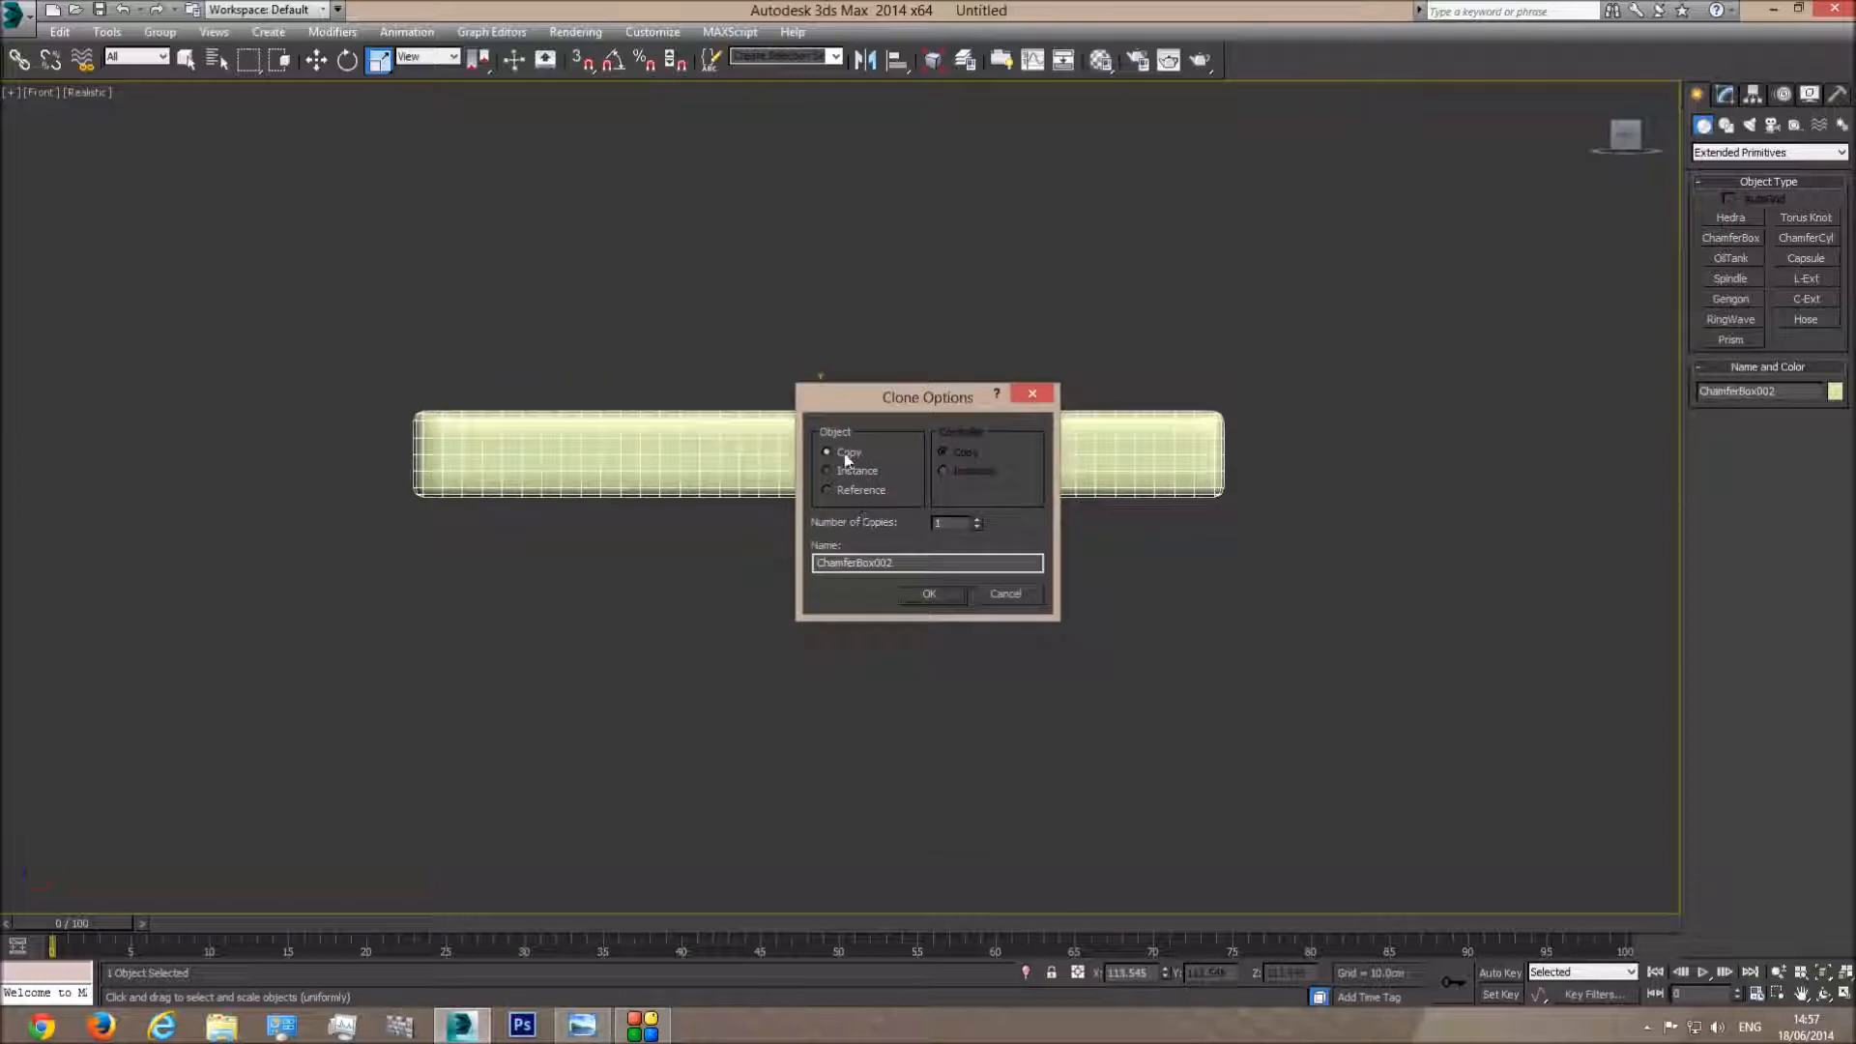
click(928, 592)
Scale the copy in wireframe display to about 106% in width and about 128% in height
key(F3)
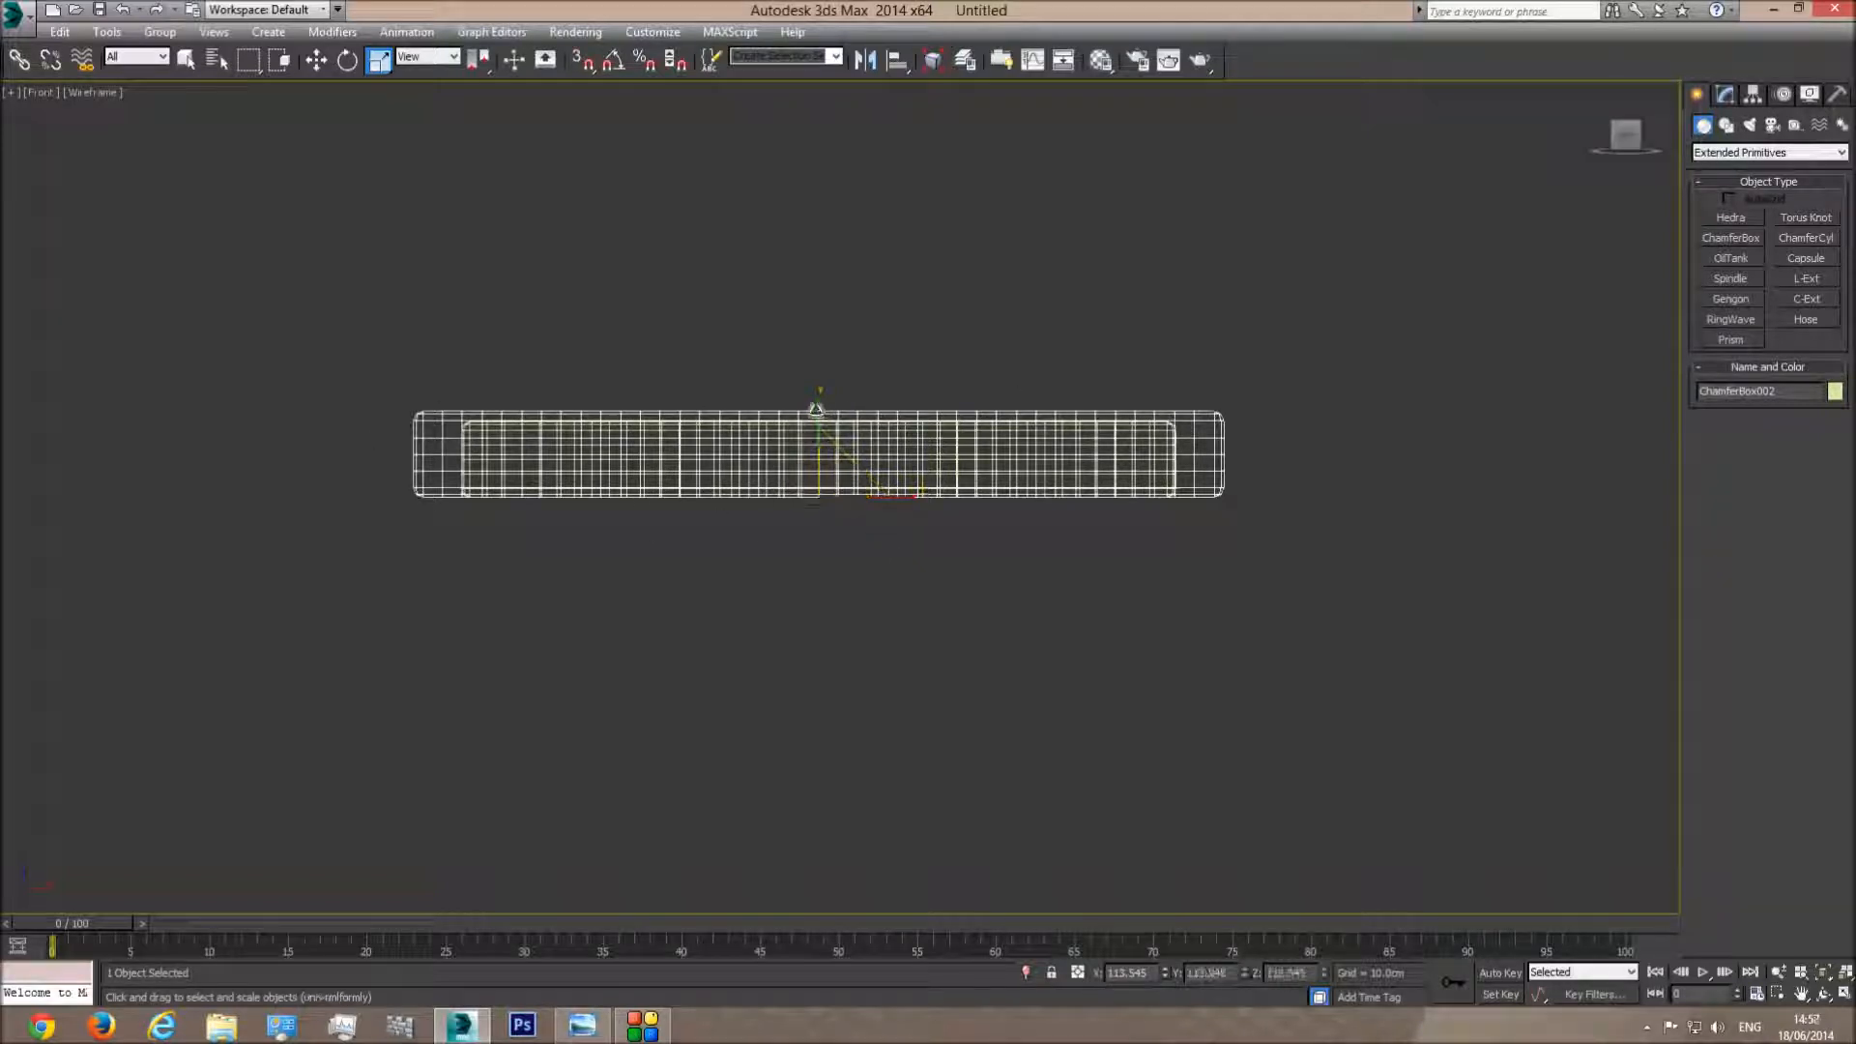
drag(820, 408, 823, 404)
drag(914, 499, 908, 499)
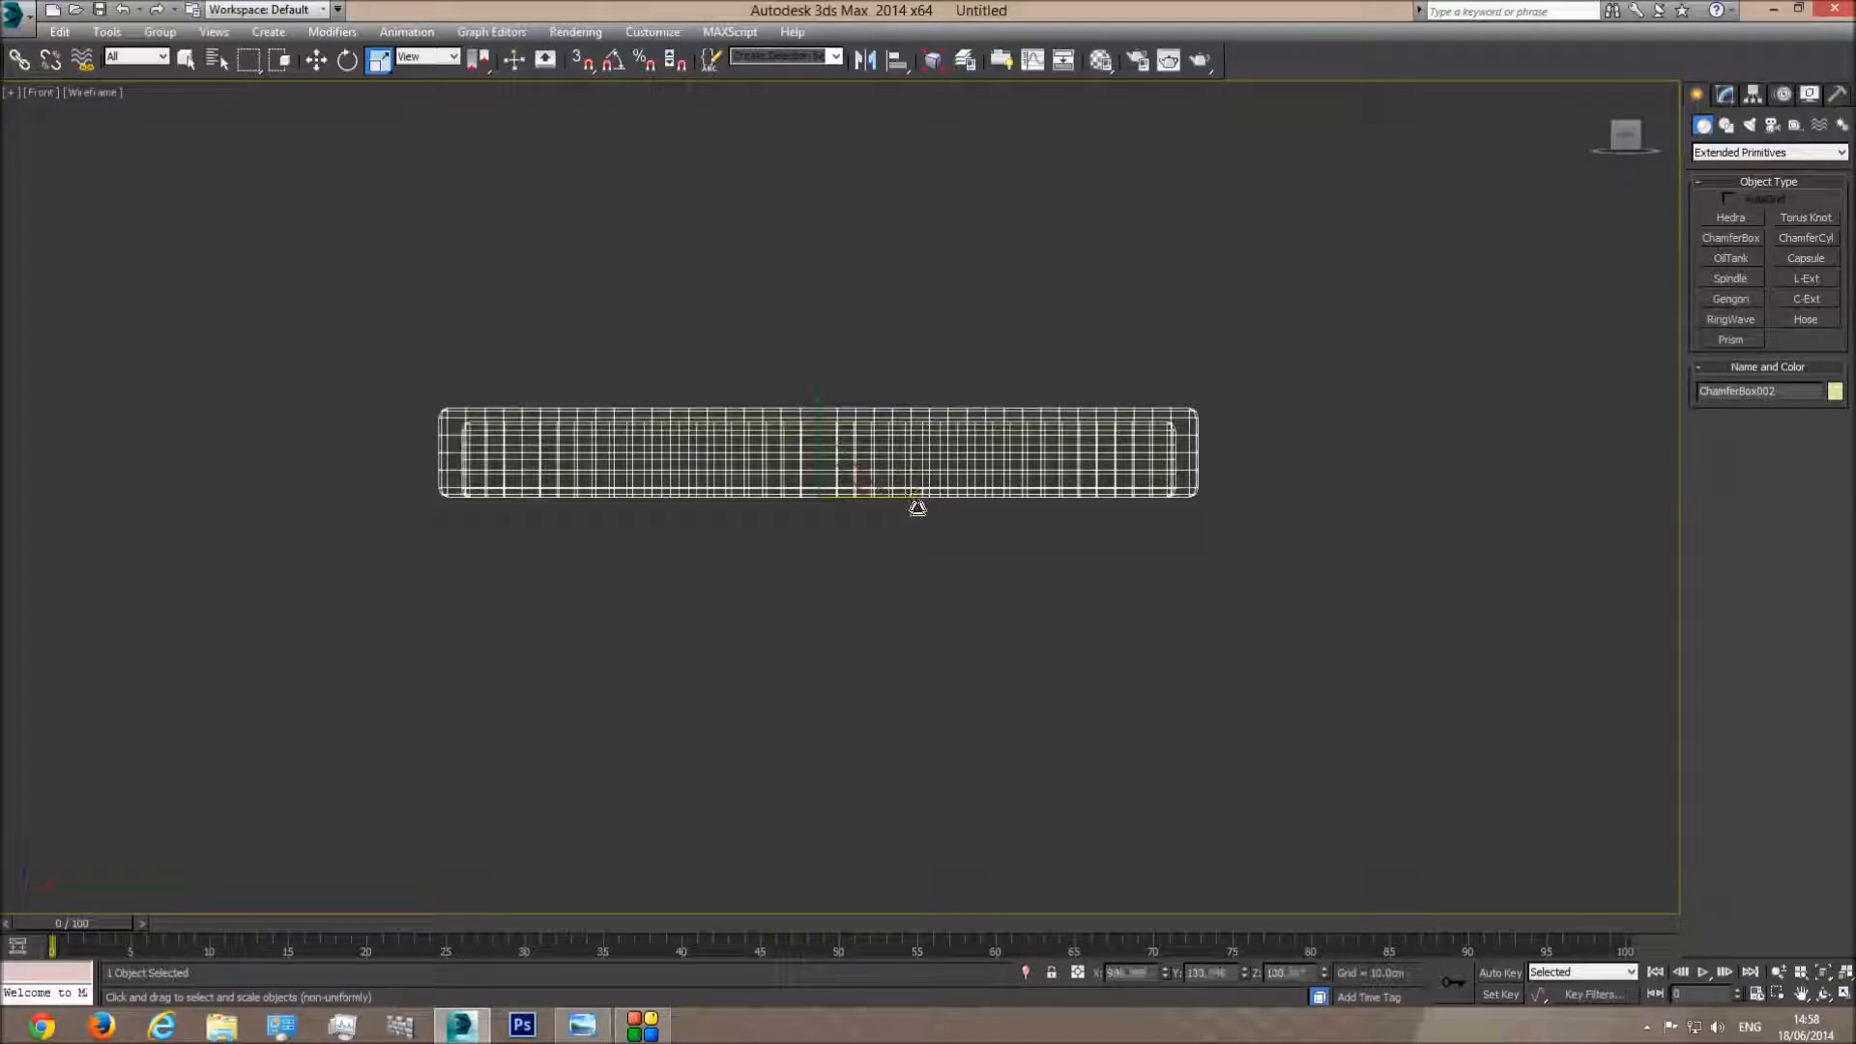
key(w)
drag(836, 457, 818, 401)
click(378, 60)
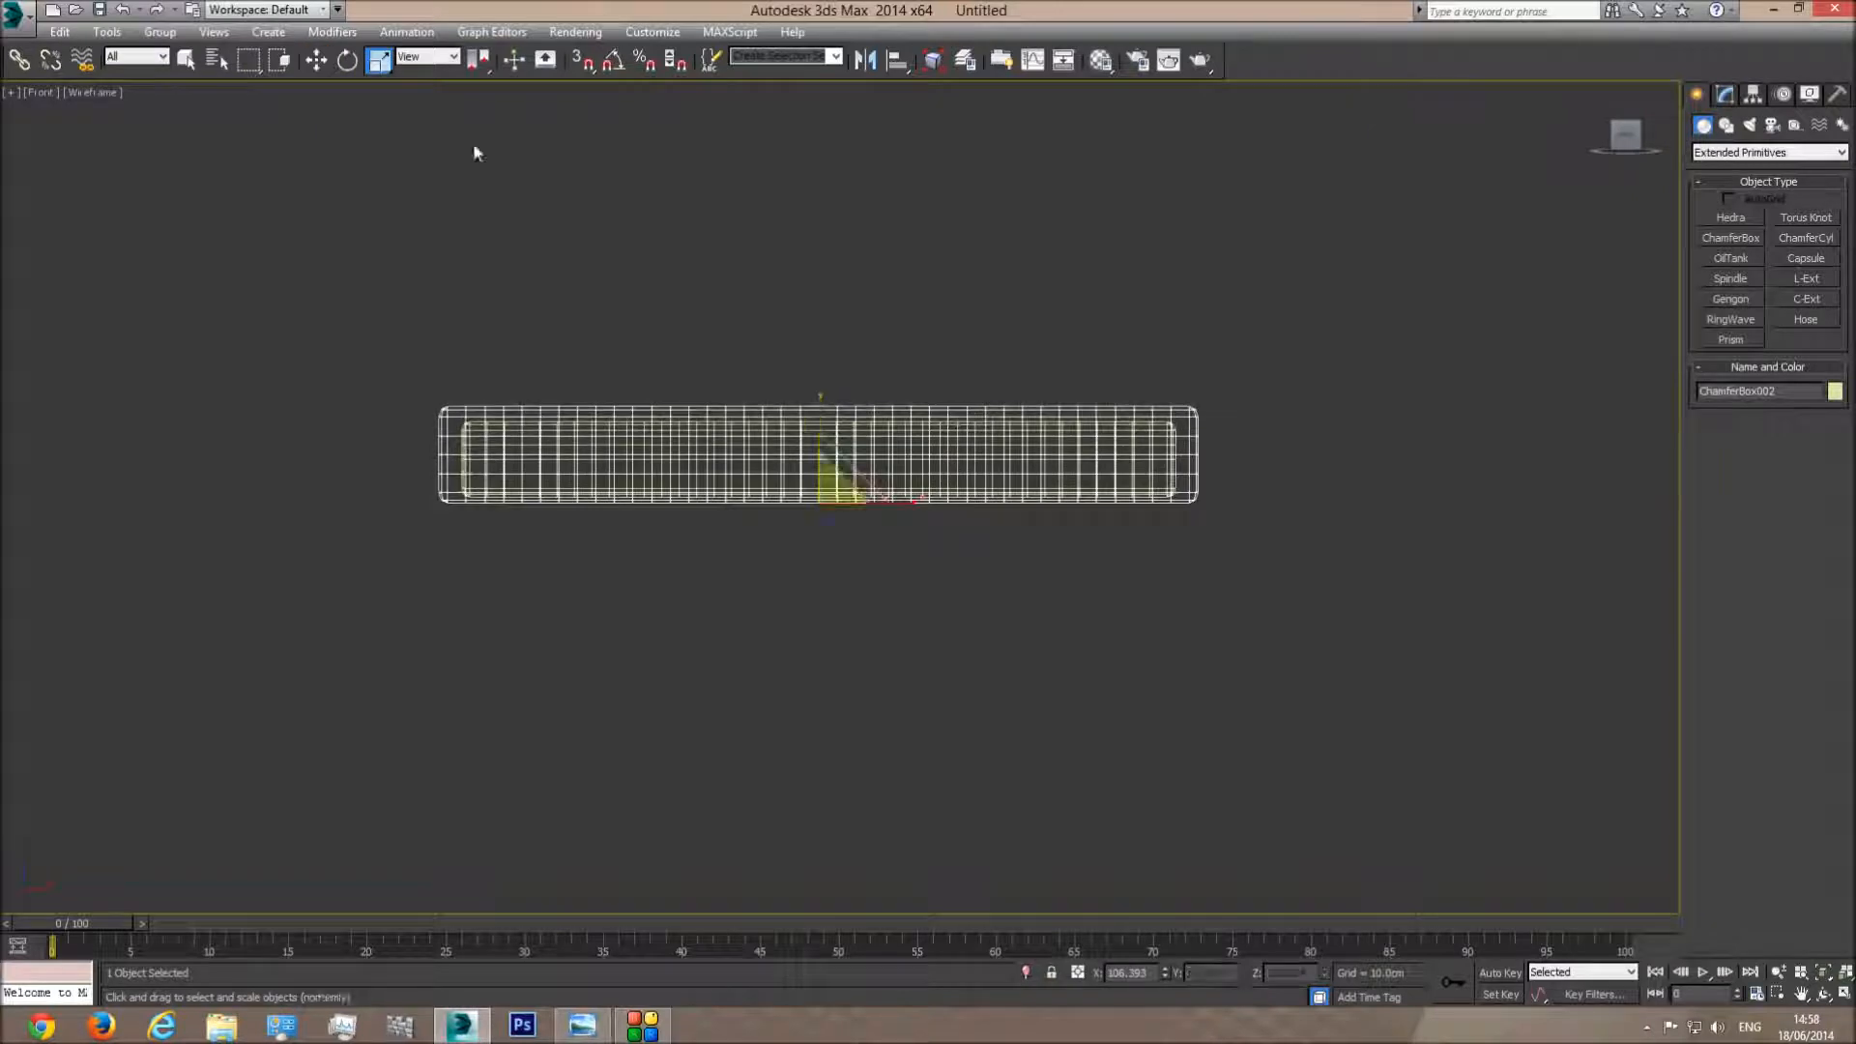
Lower the copy to about Z -2.3 cm so it encloses the original, and reduce its length in the left view
click(316, 60)
drag(817, 441, 802, 446)
key(l)
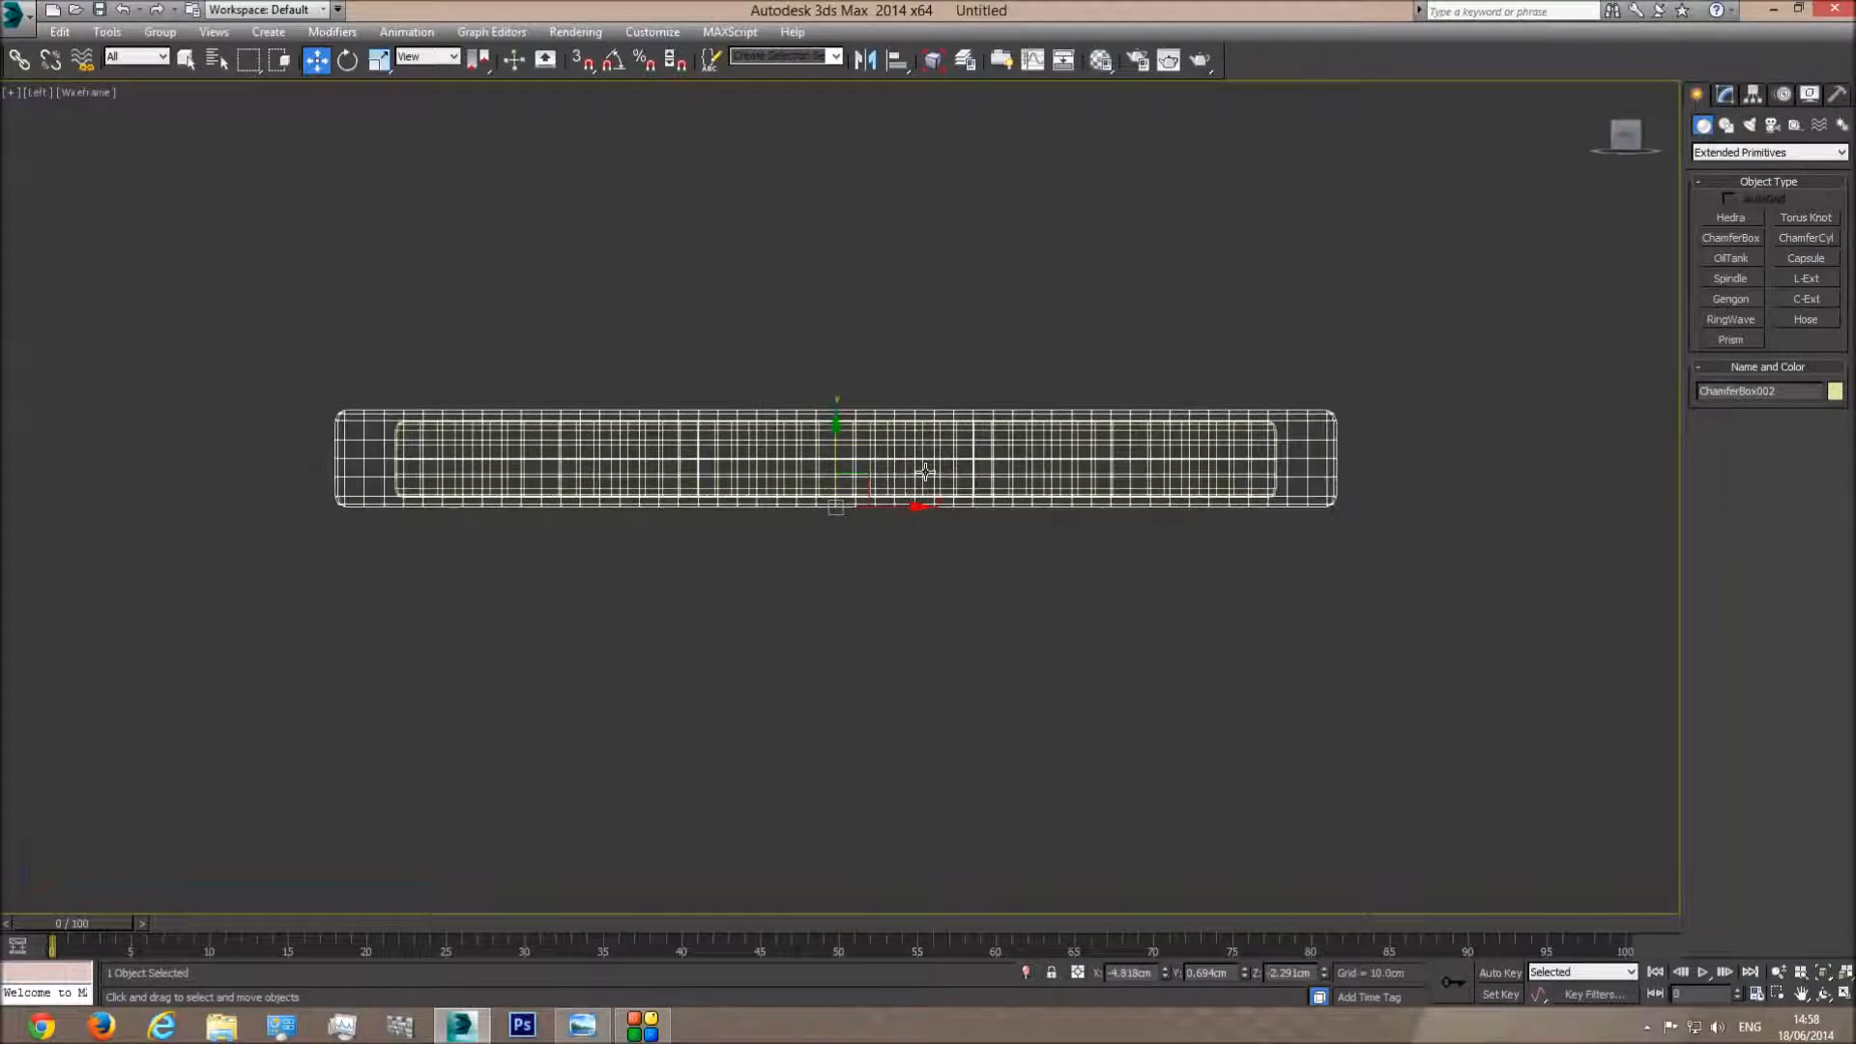
click(378, 61)
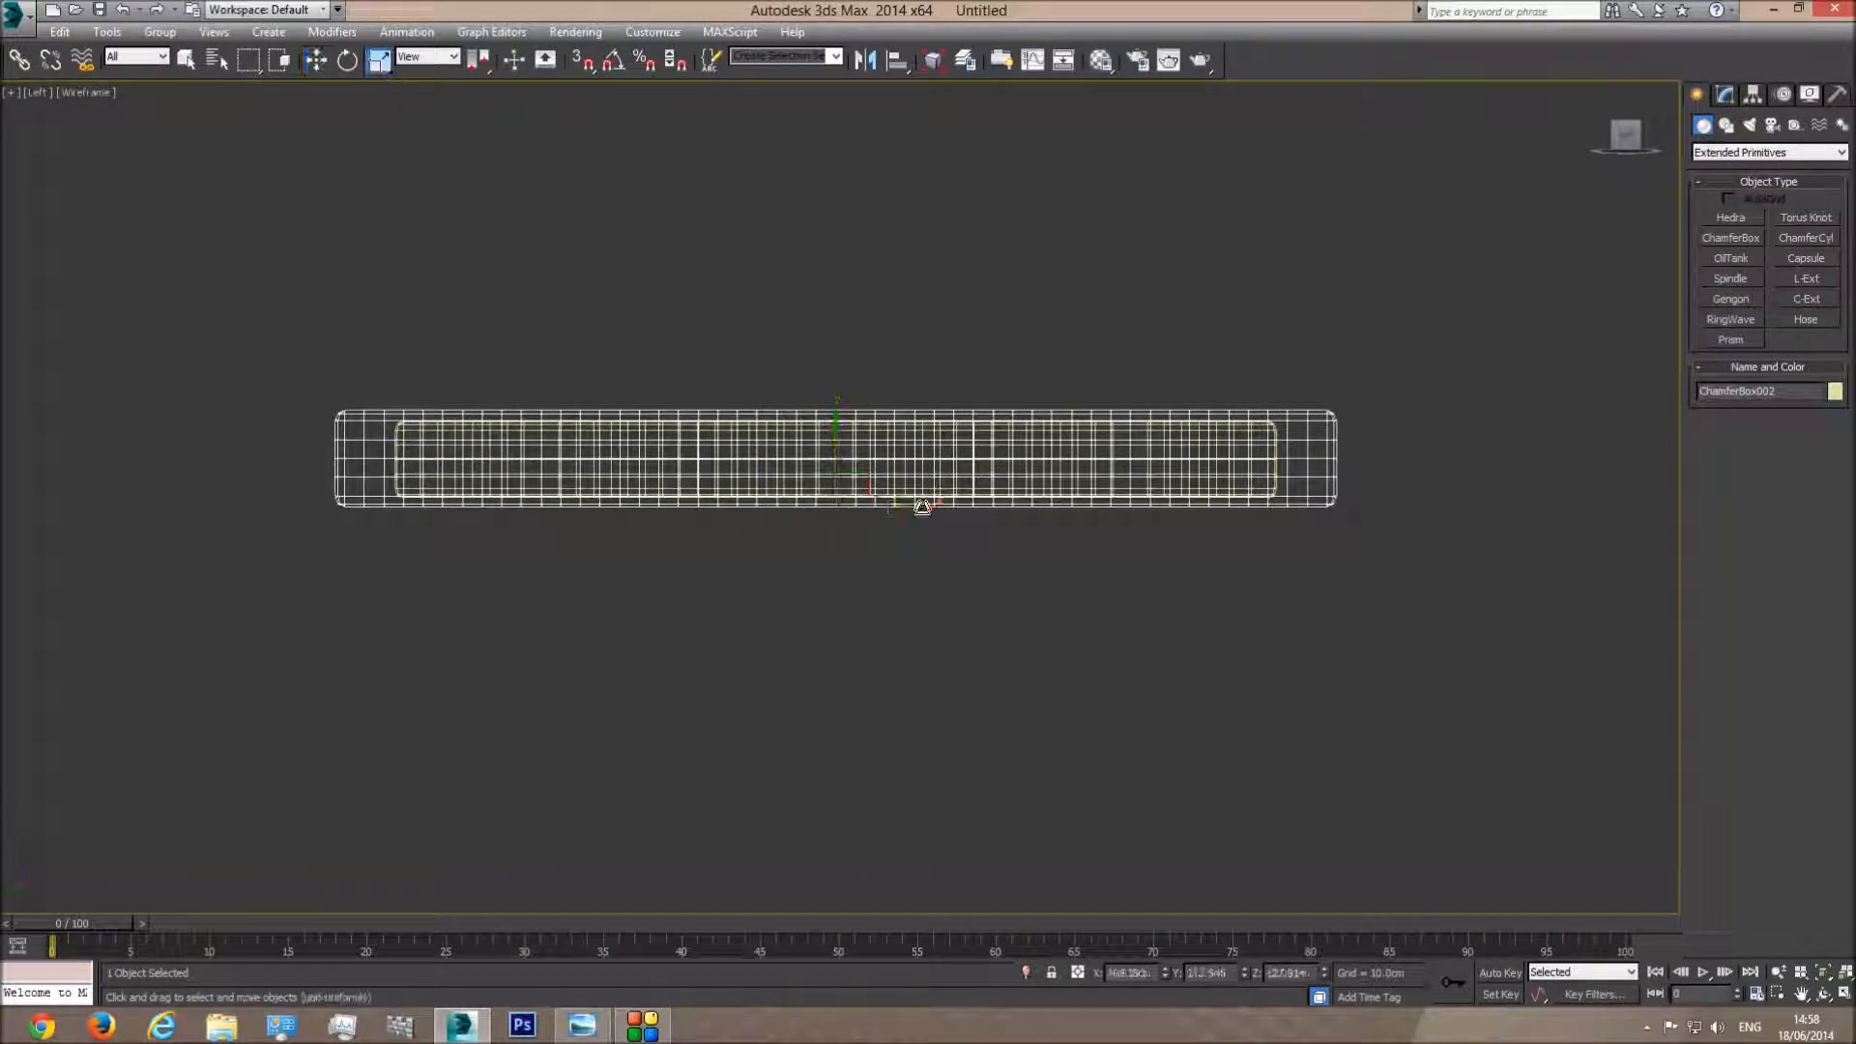
drag(928, 509, 919, 510)
Restore the shaded display, check the copy's underside, and convert the enlarged box to Editable Poly
key(p)
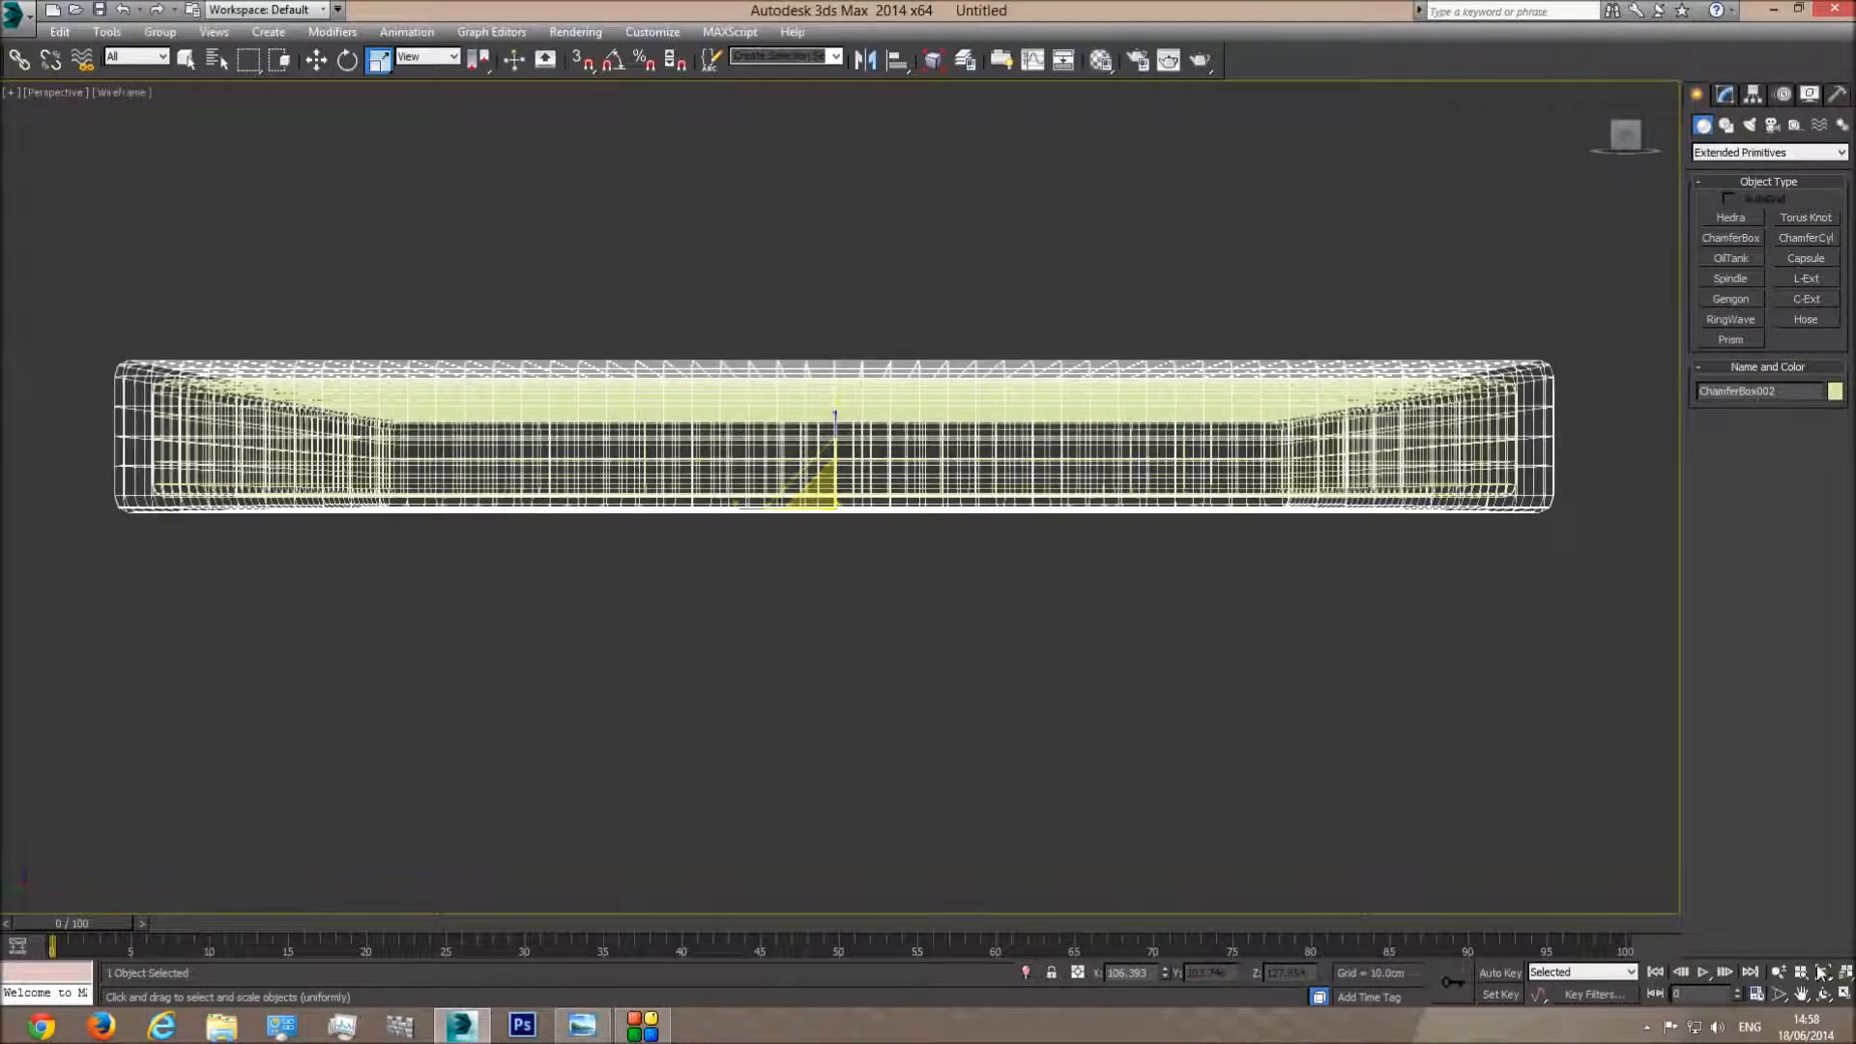
click(1822, 974)
click(1823, 994)
key(F3)
mouse_move(857, 551)
mouse_down()
mouse_move(787, 603)
mouse_move(762, 490)
mouse_up()
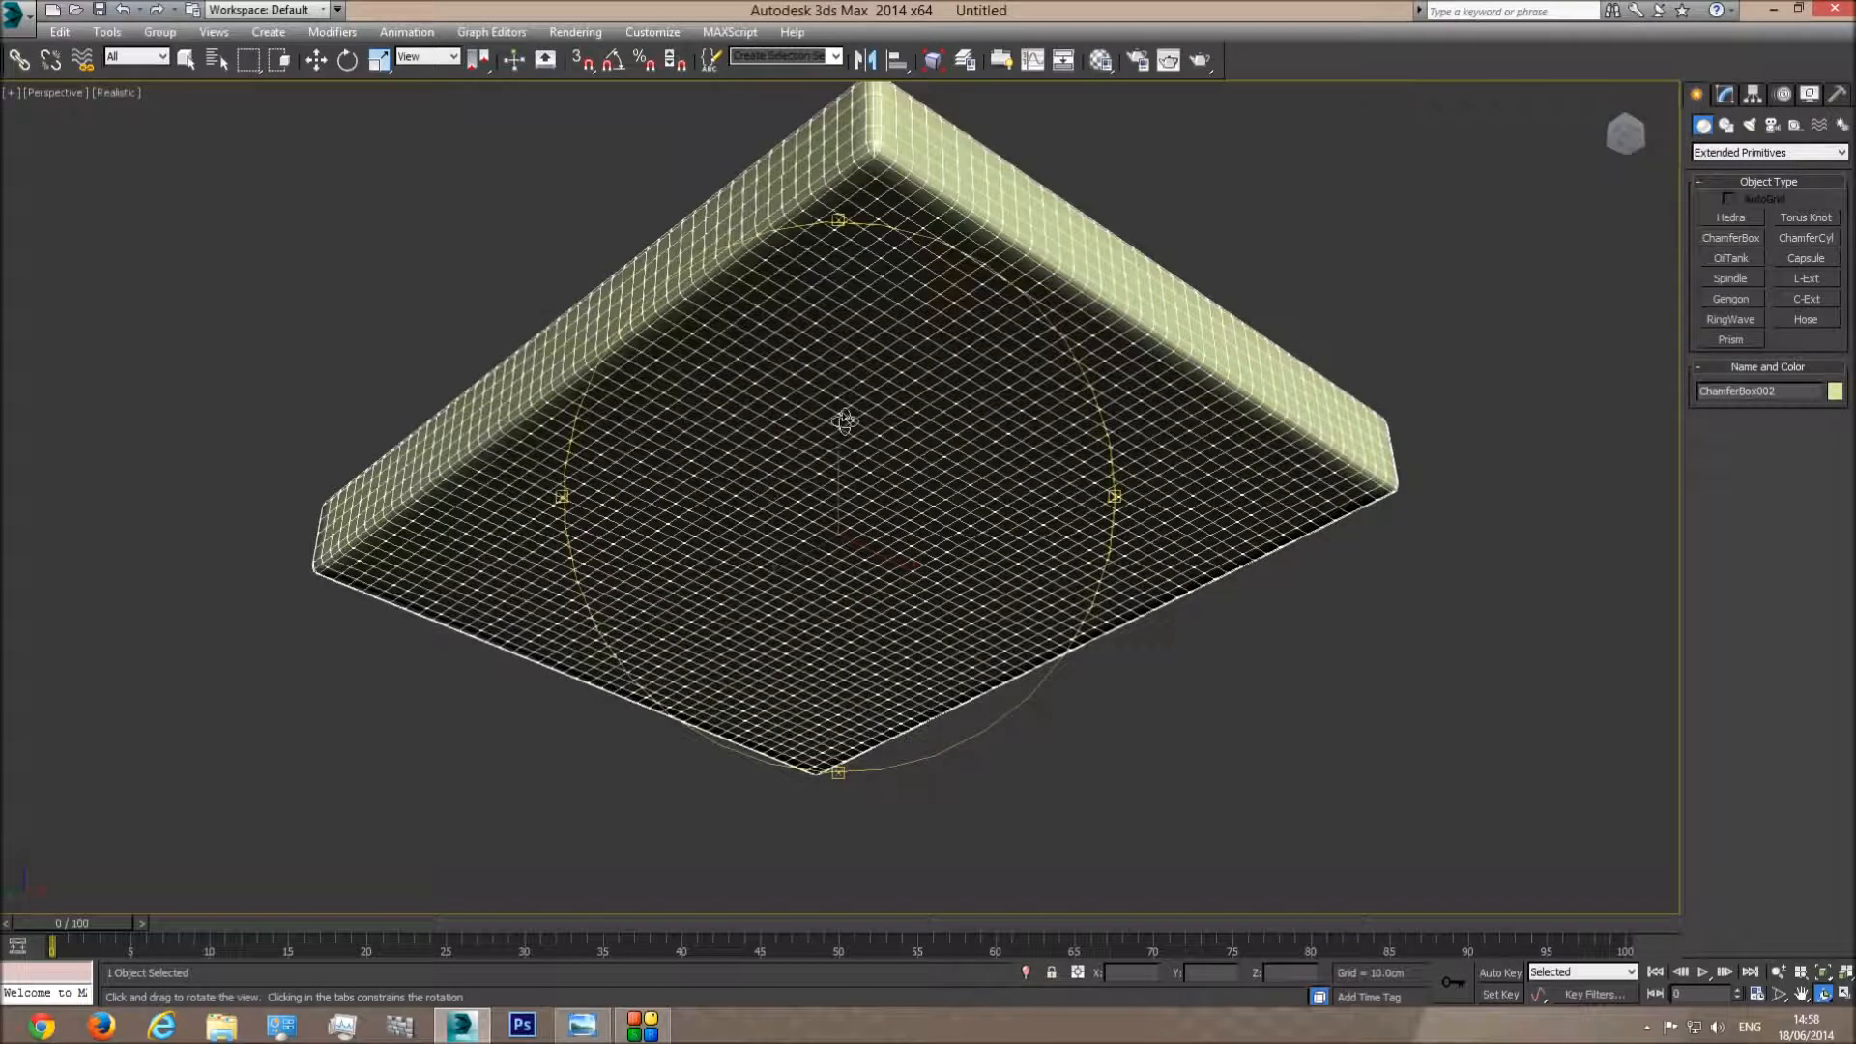
drag(844, 421, 848, 445)
key(f)
key(Escape)
right_click(1069, 468)
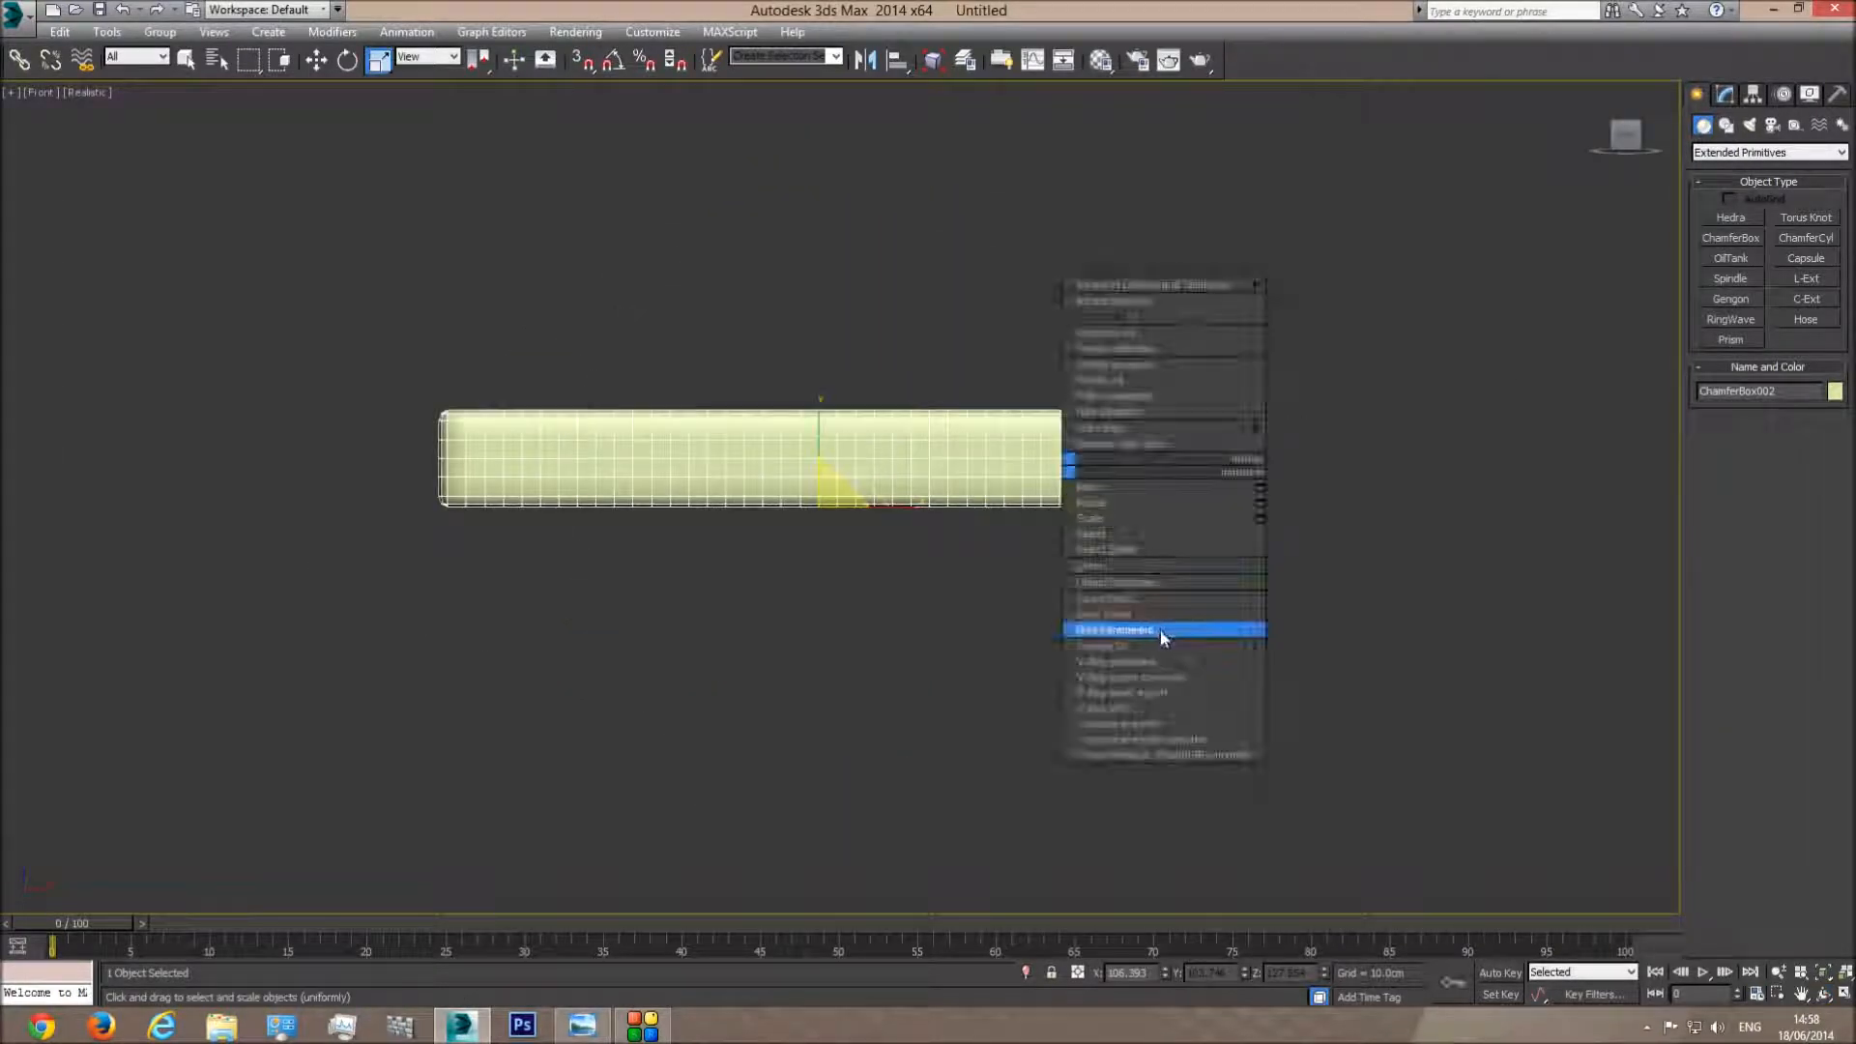
mouse_move(1168, 642)
click(1319, 658)
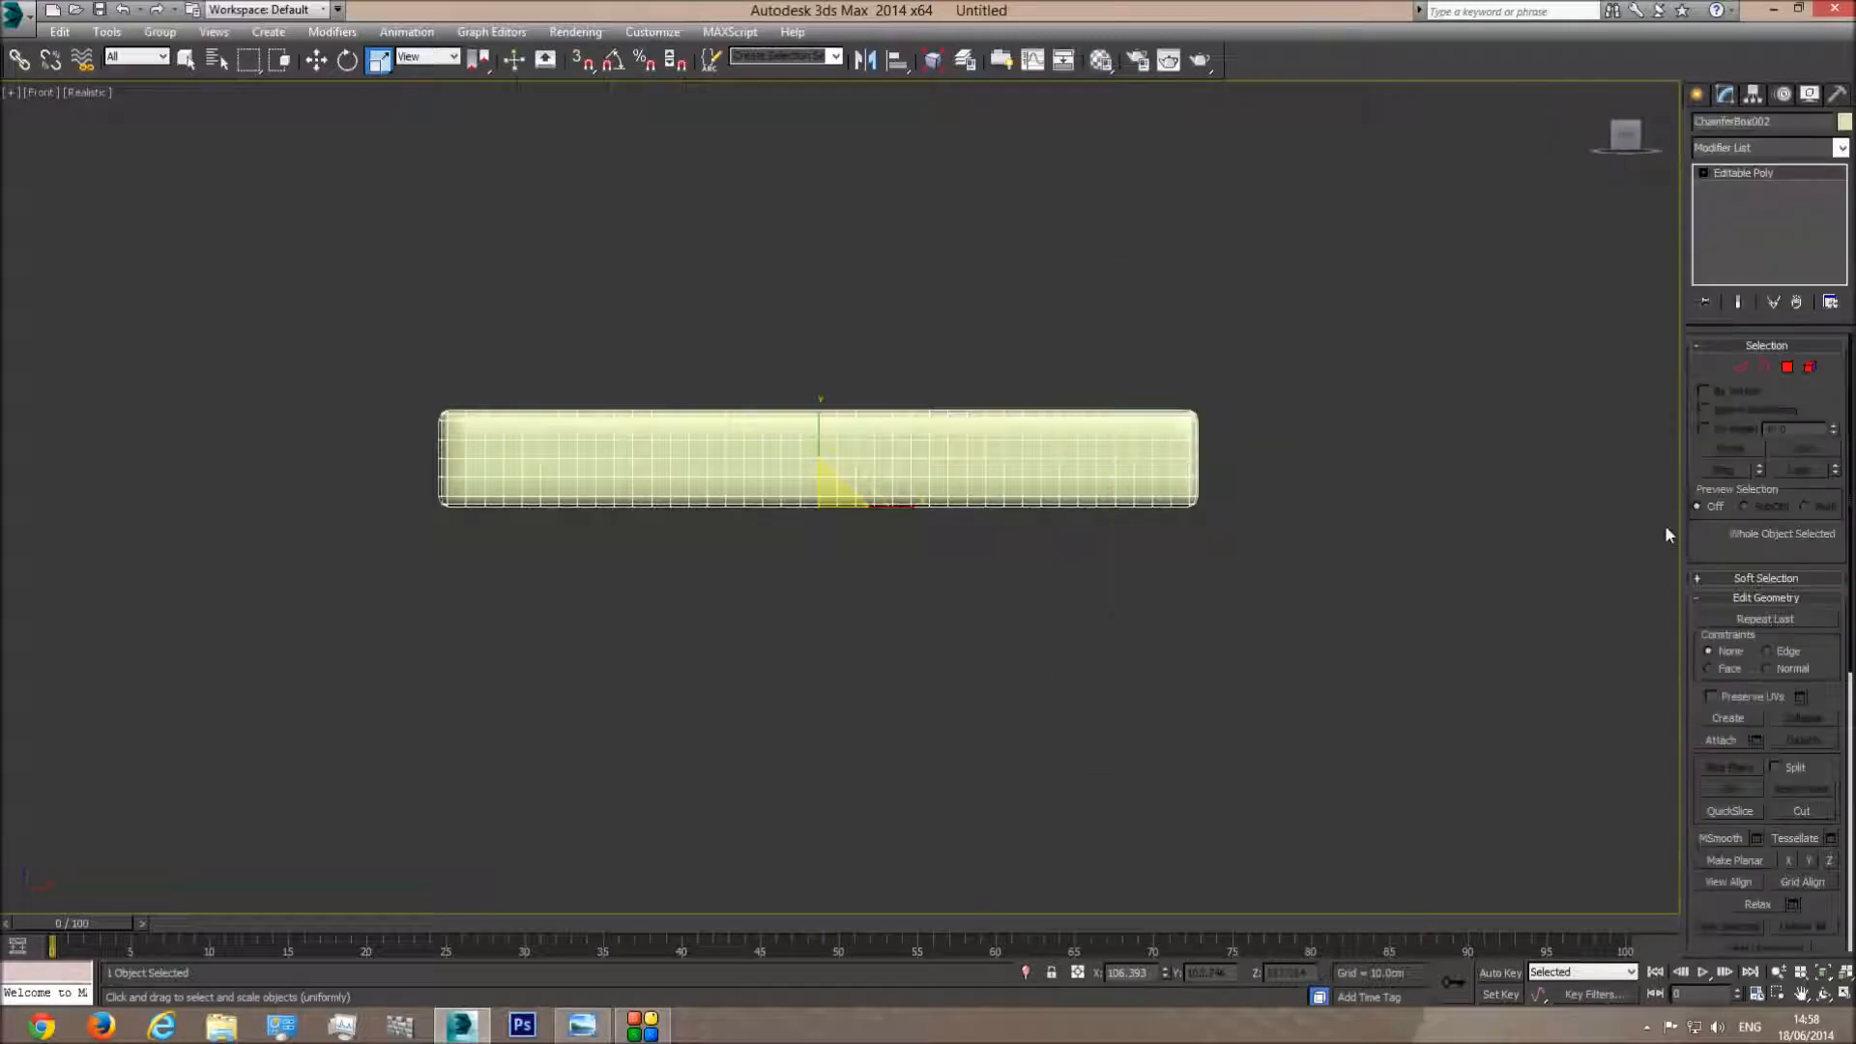
Delete the enlarged box's bottom polygons in the front view and return to the perspective view
click(1787, 368)
drag(856, 628, 296, 508)
click(698, 565)
key(p)
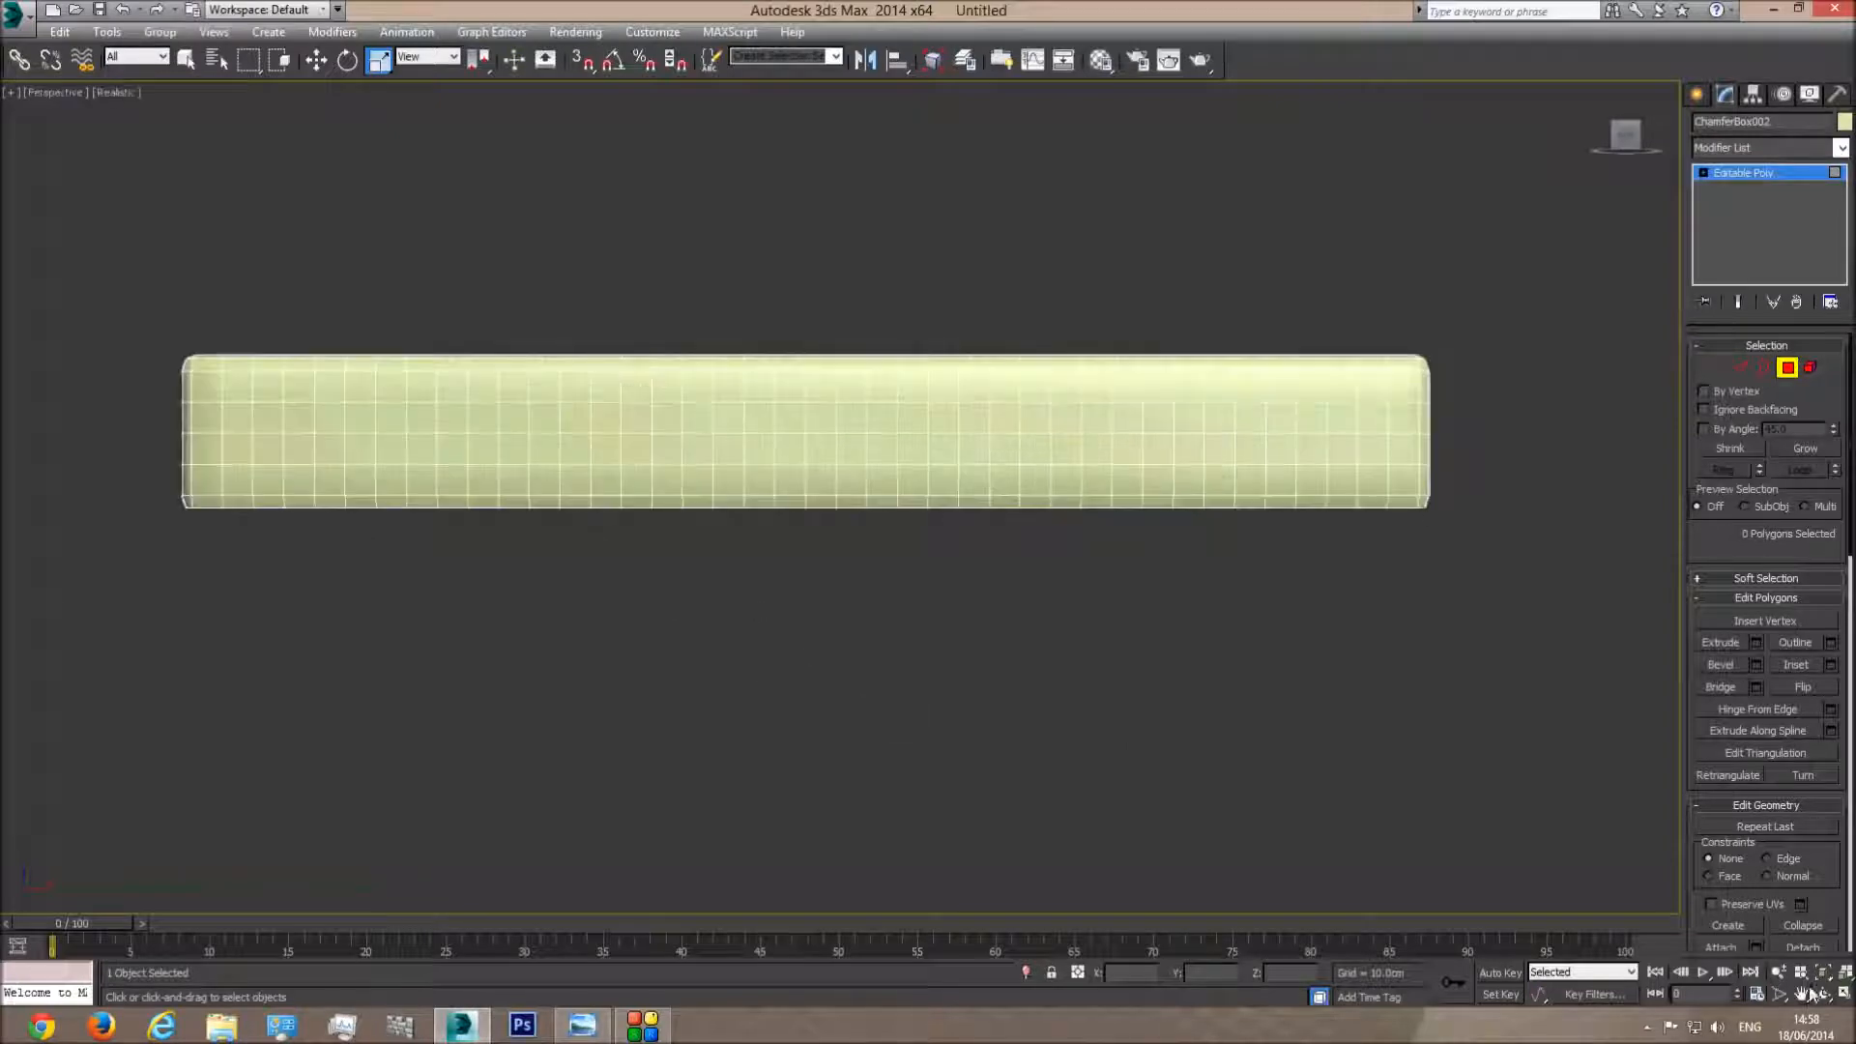
click(1821, 975)
click(1823, 995)
drag(737, 452, 774, 218)
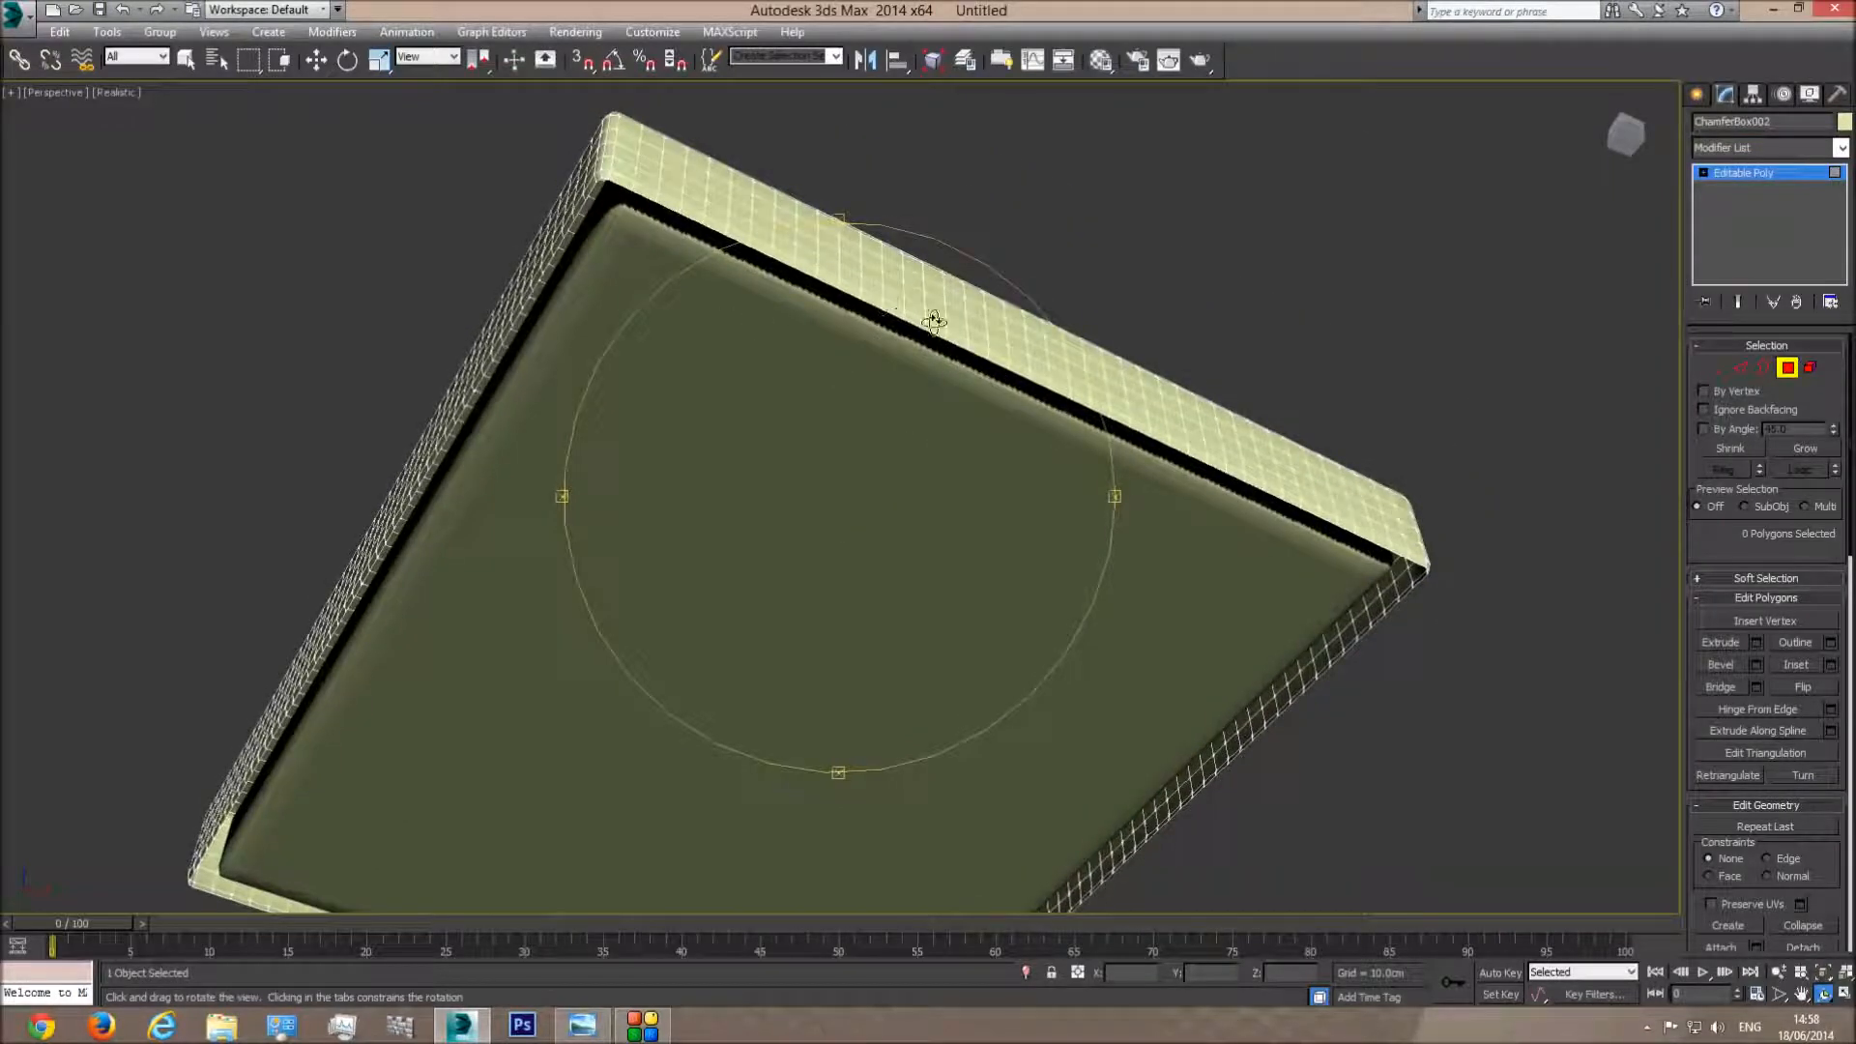
Switch the perspective viewport to Shaded display and leave polygon editing of the enlarged box
click(110, 92)
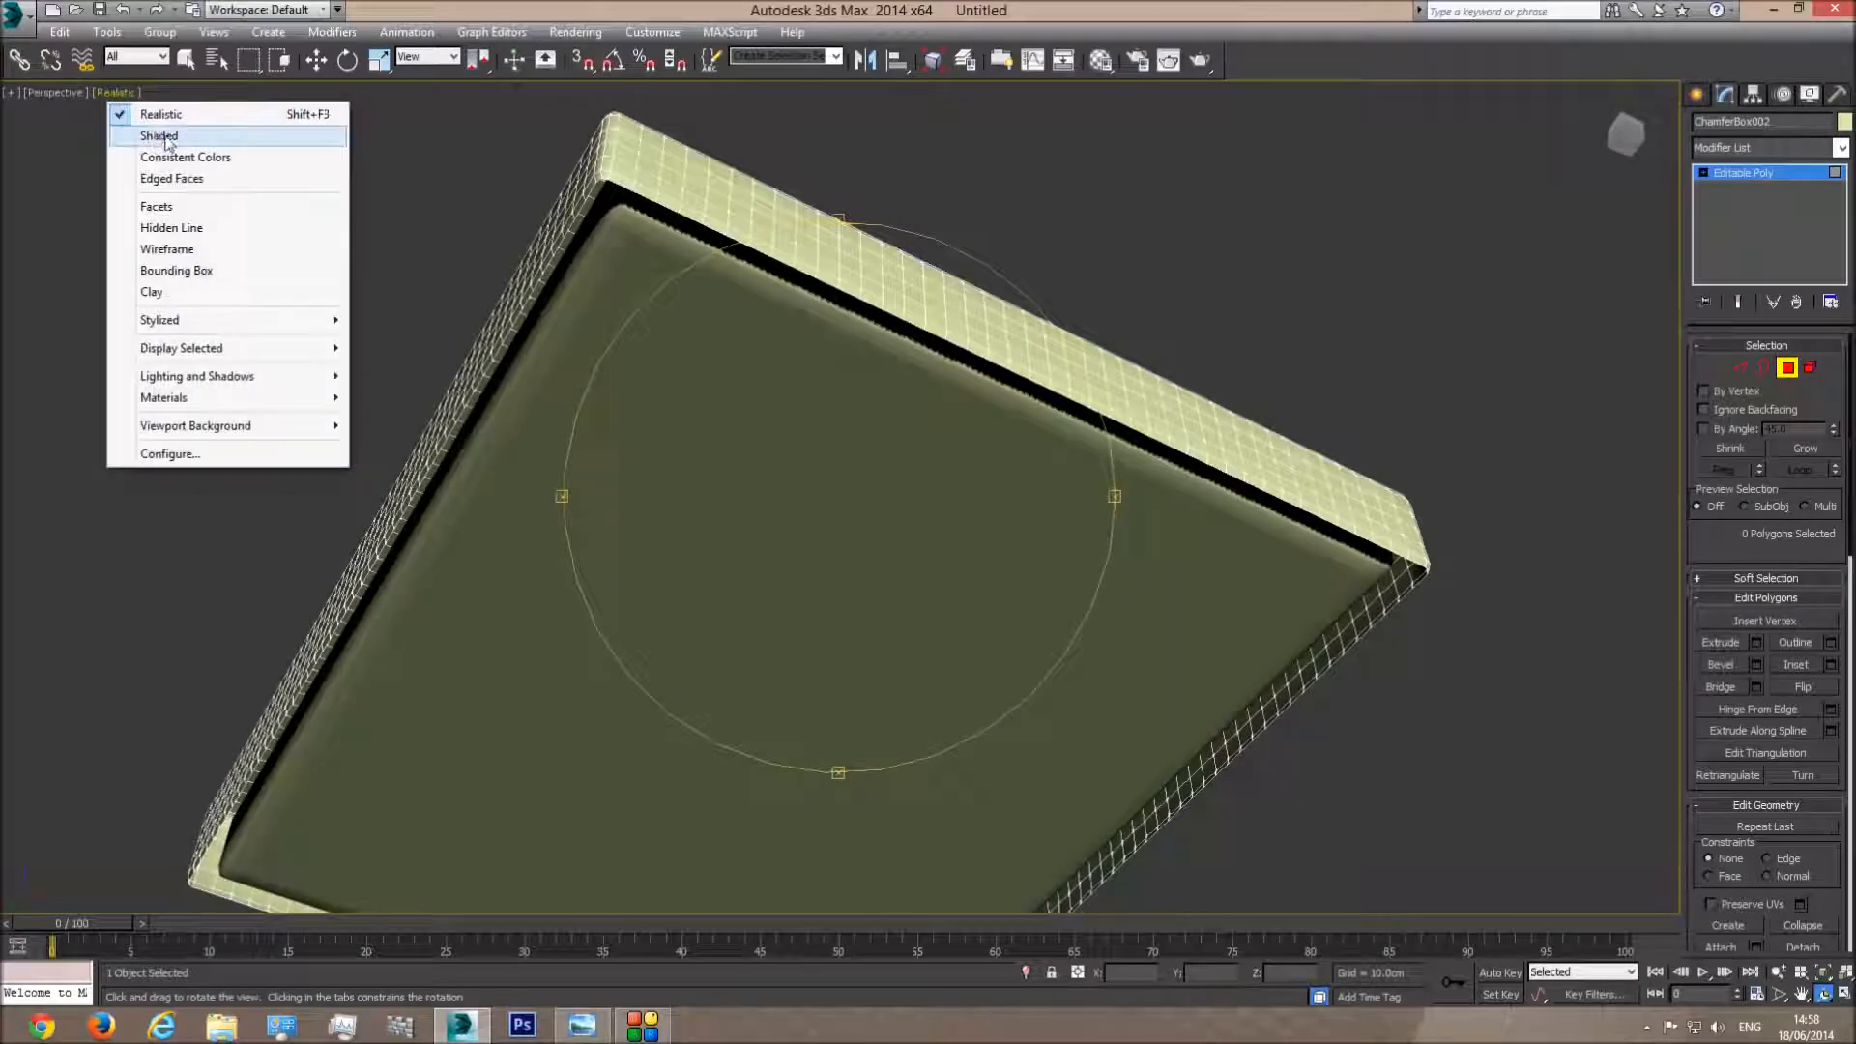
click(159, 135)
mouse_move(874, 443)
mouse_down()
mouse_move(874, 480)
mouse_move(921, 454)
mouse_move(832, 510)
mouse_move(660, 437)
mouse_move(808, 526)
mouse_move(840, 522)
mouse_move(814, 451)
mouse_up()
scroll(814, 450, down, 3)
middle_drag(853, 507, 870, 551)
scroll(870, 551, up, 3)
right_click(1008, 326)
click(1742, 174)
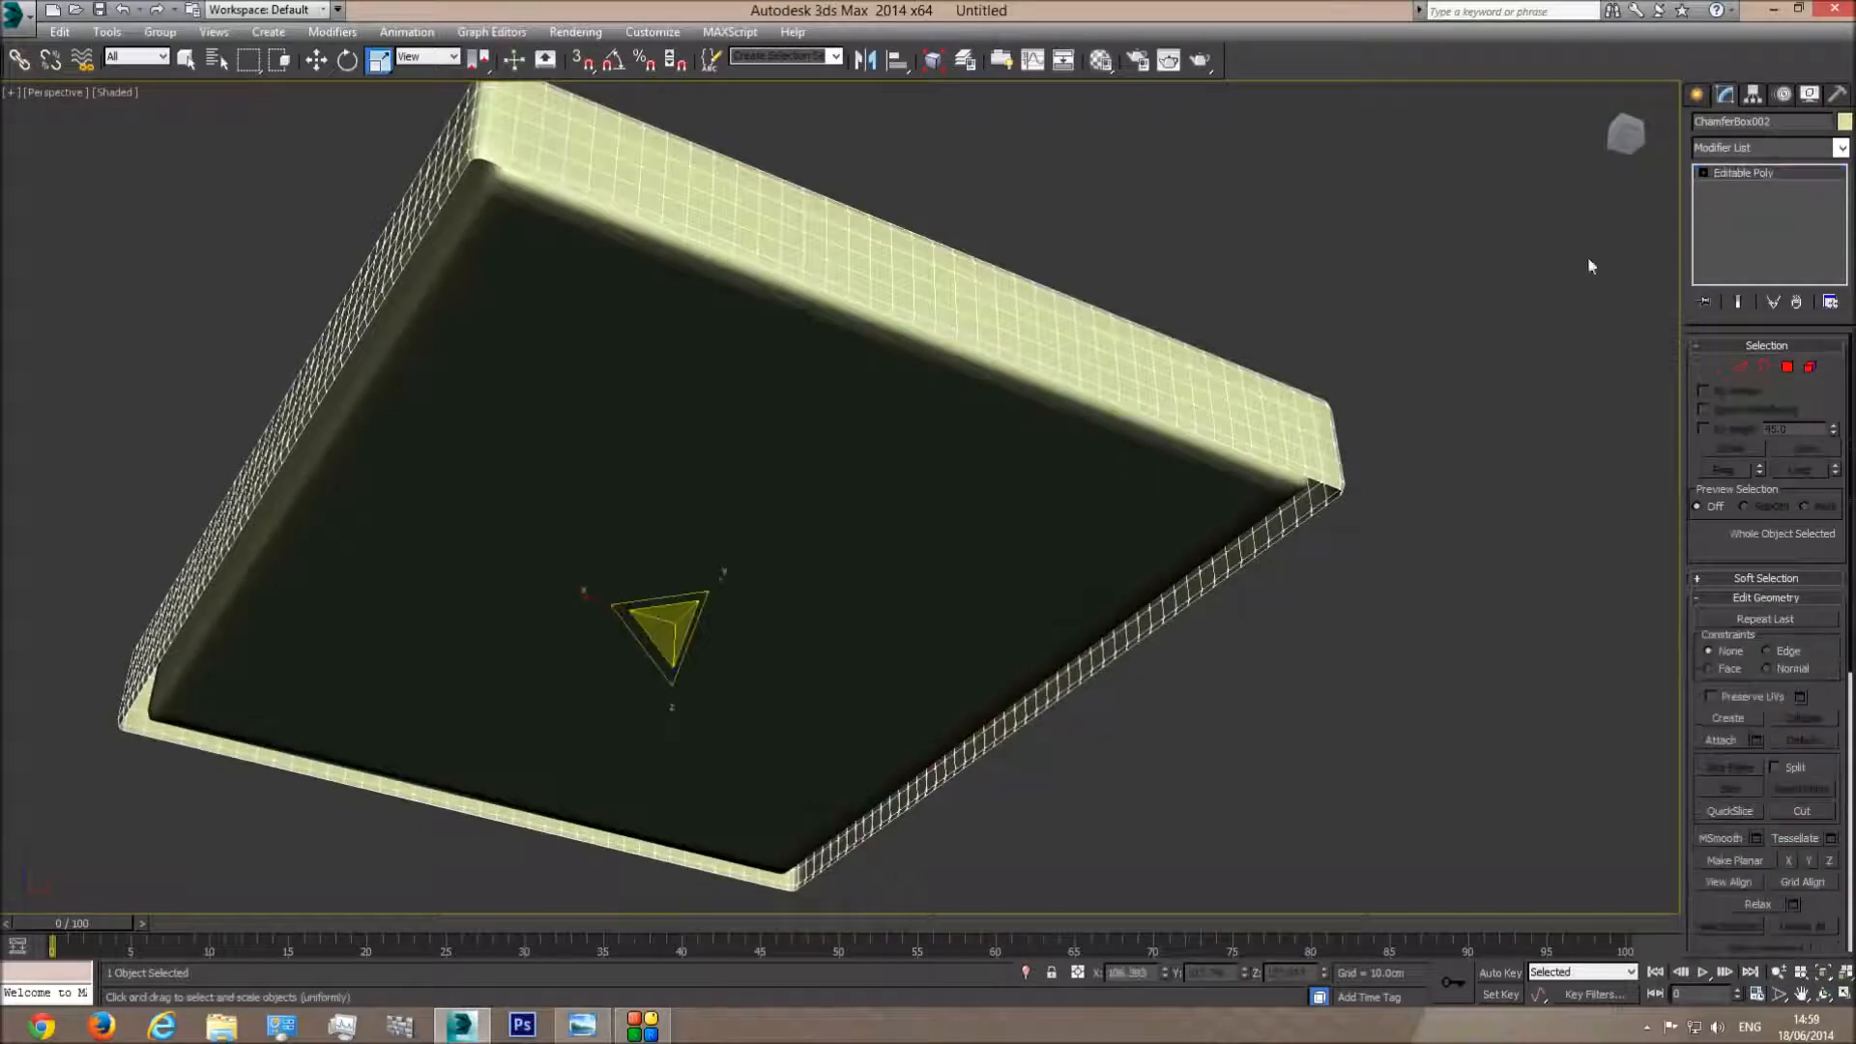
Set the object colour of the enlarged box to dark red and of the inner box to blue
click(1843, 121)
click(774, 502)
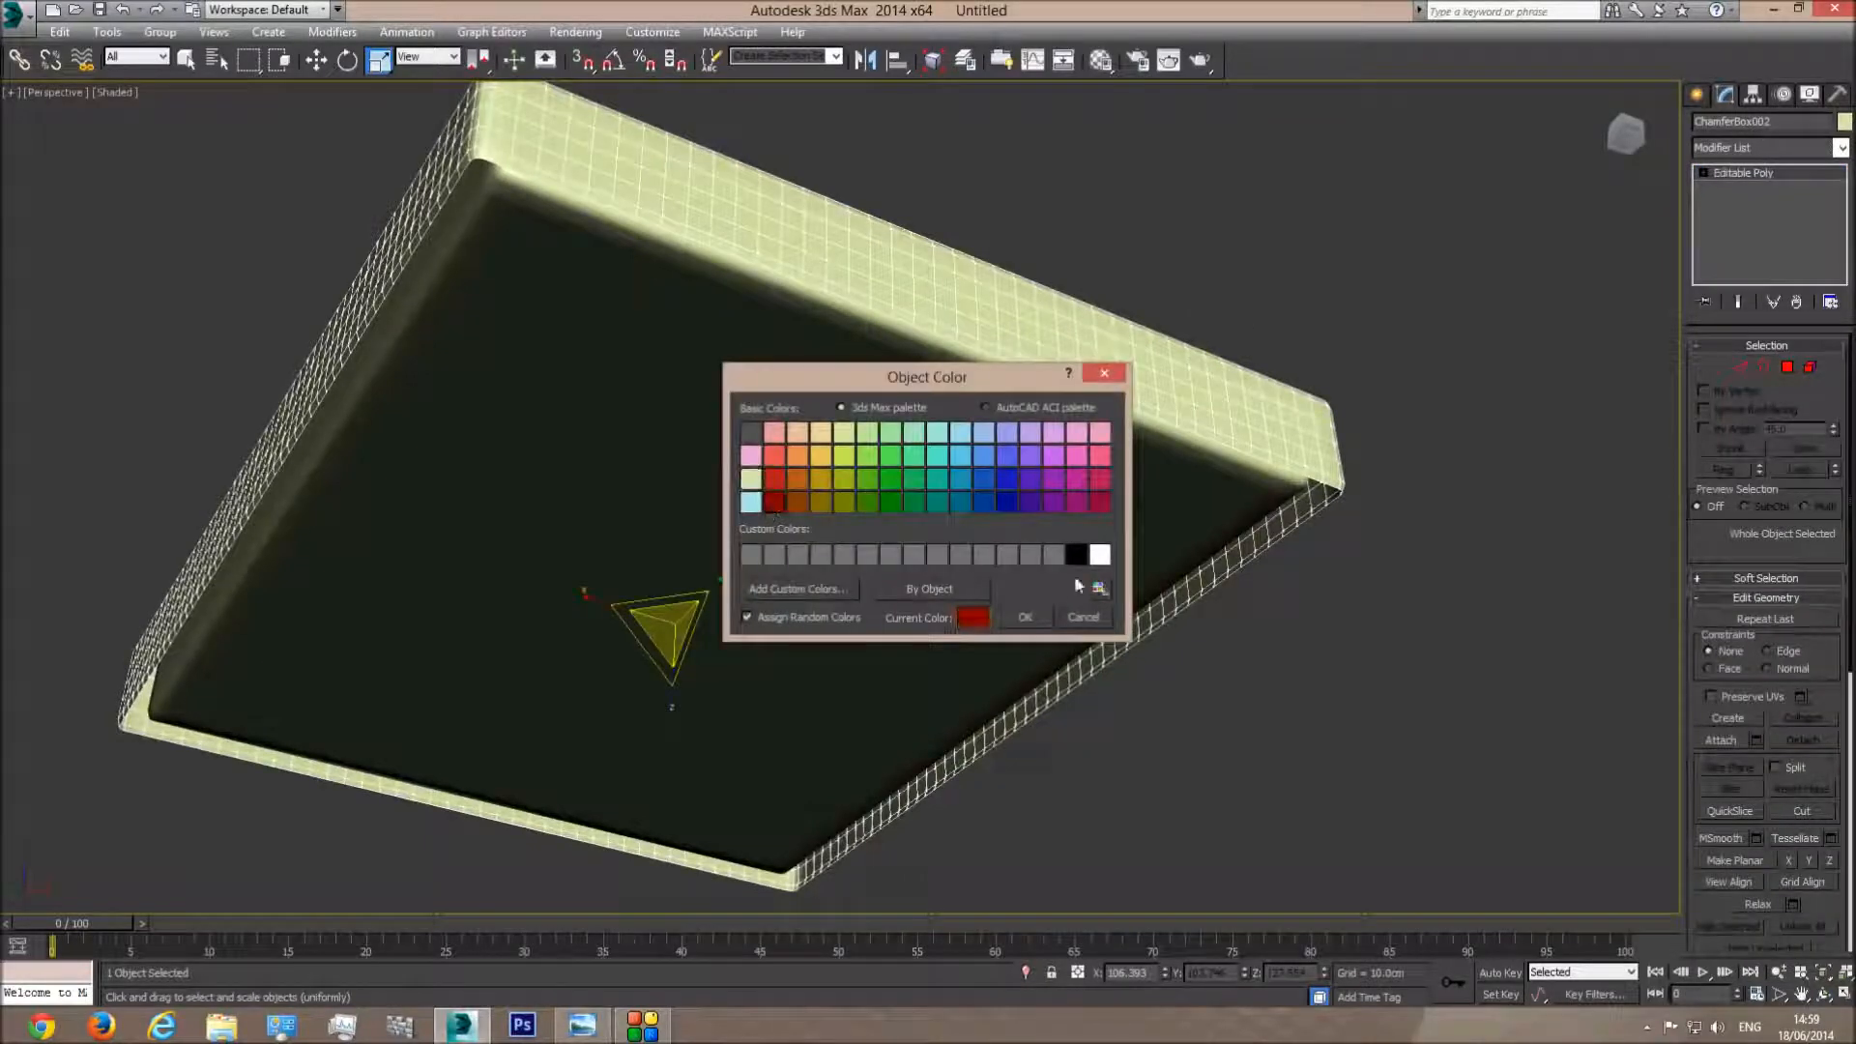
click(1022, 618)
click(1020, 464)
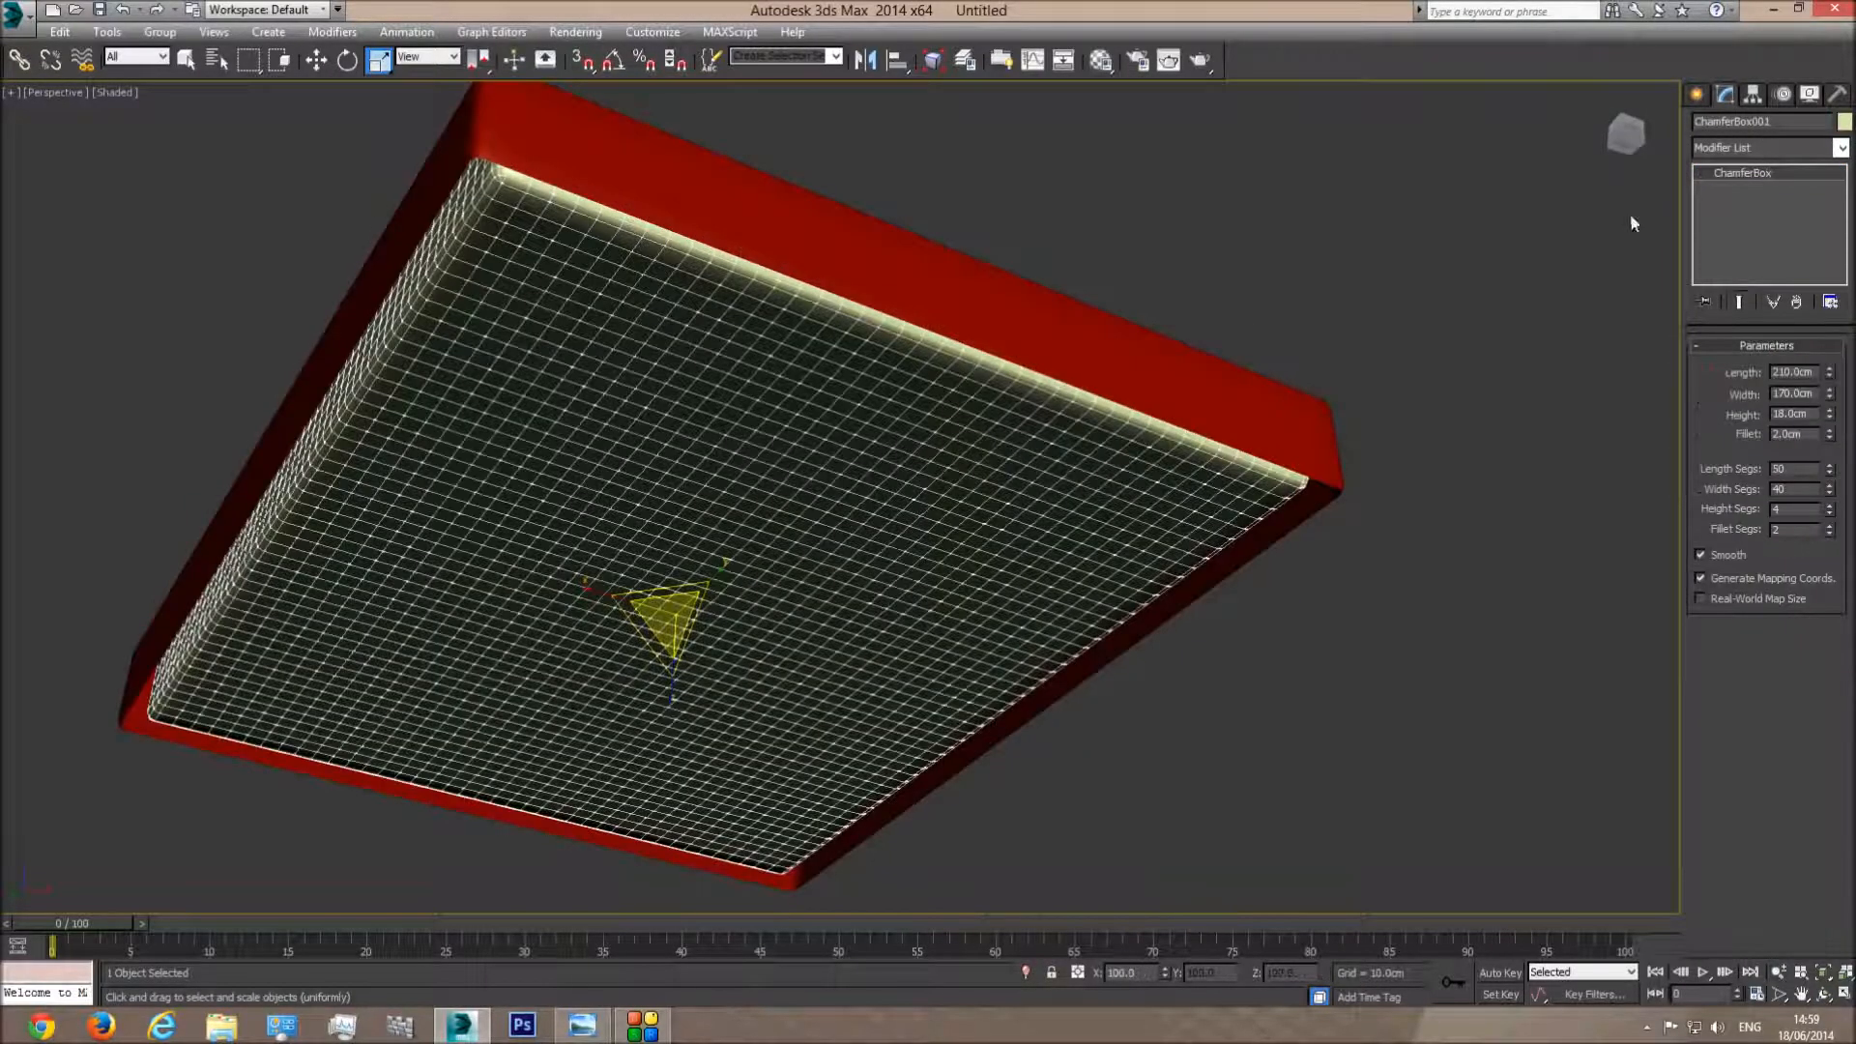
click(1843, 121)
click(1006, 478)
click(1026, 618)
click(1334, 257)
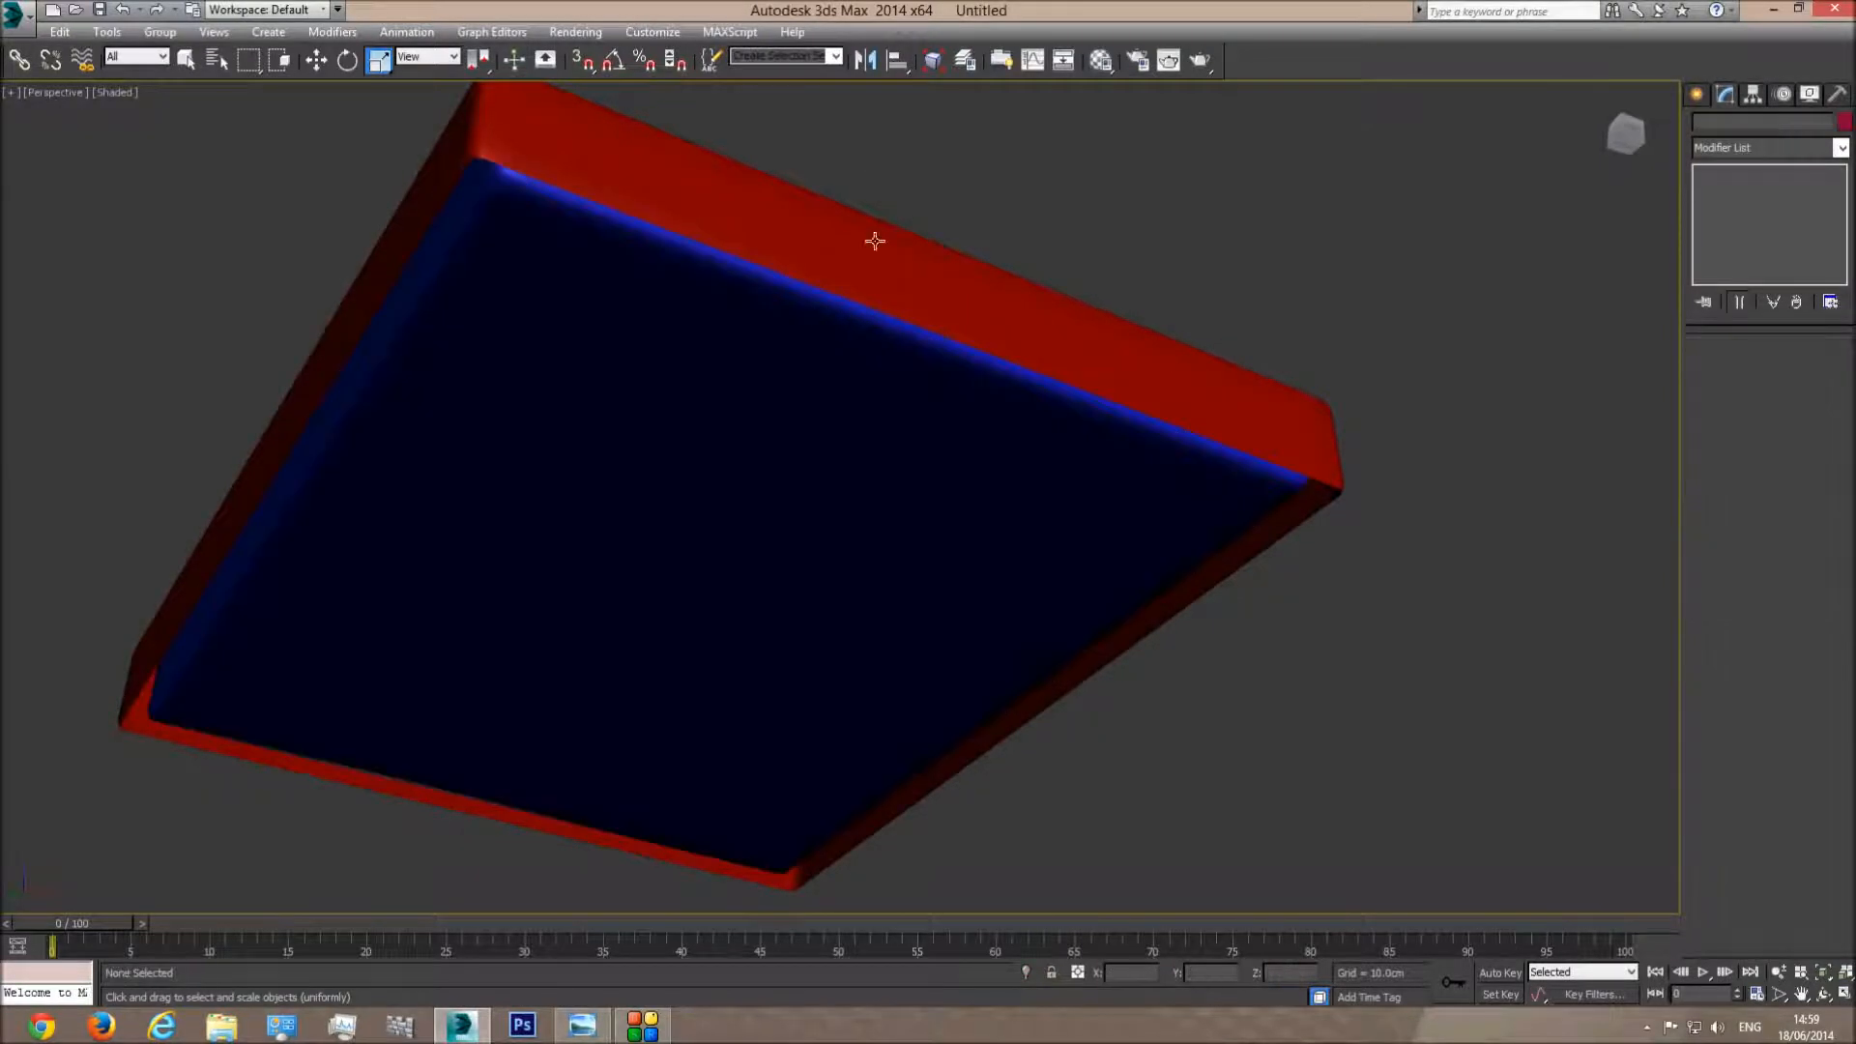
Create a Linear shape from the open bottom border of the red box and leave border editing
click(875, 240)
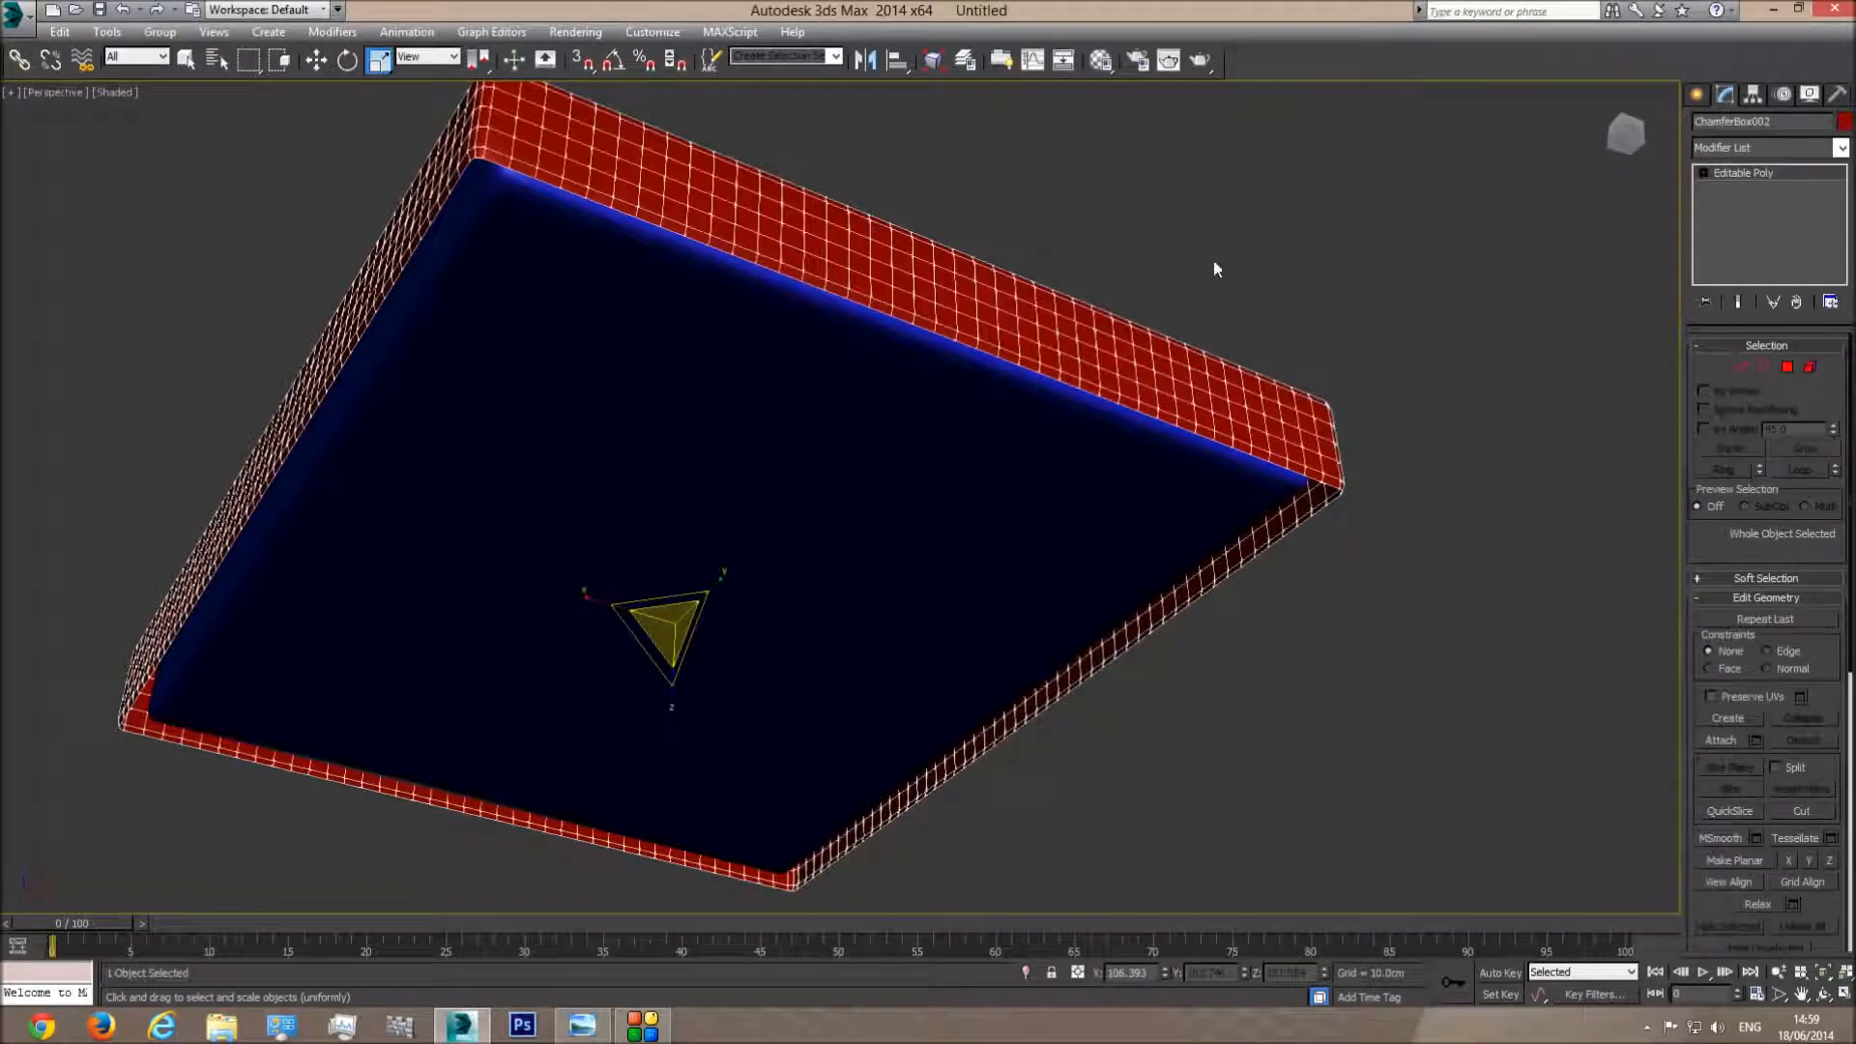
click(1763, 368)
click(1264, 462)
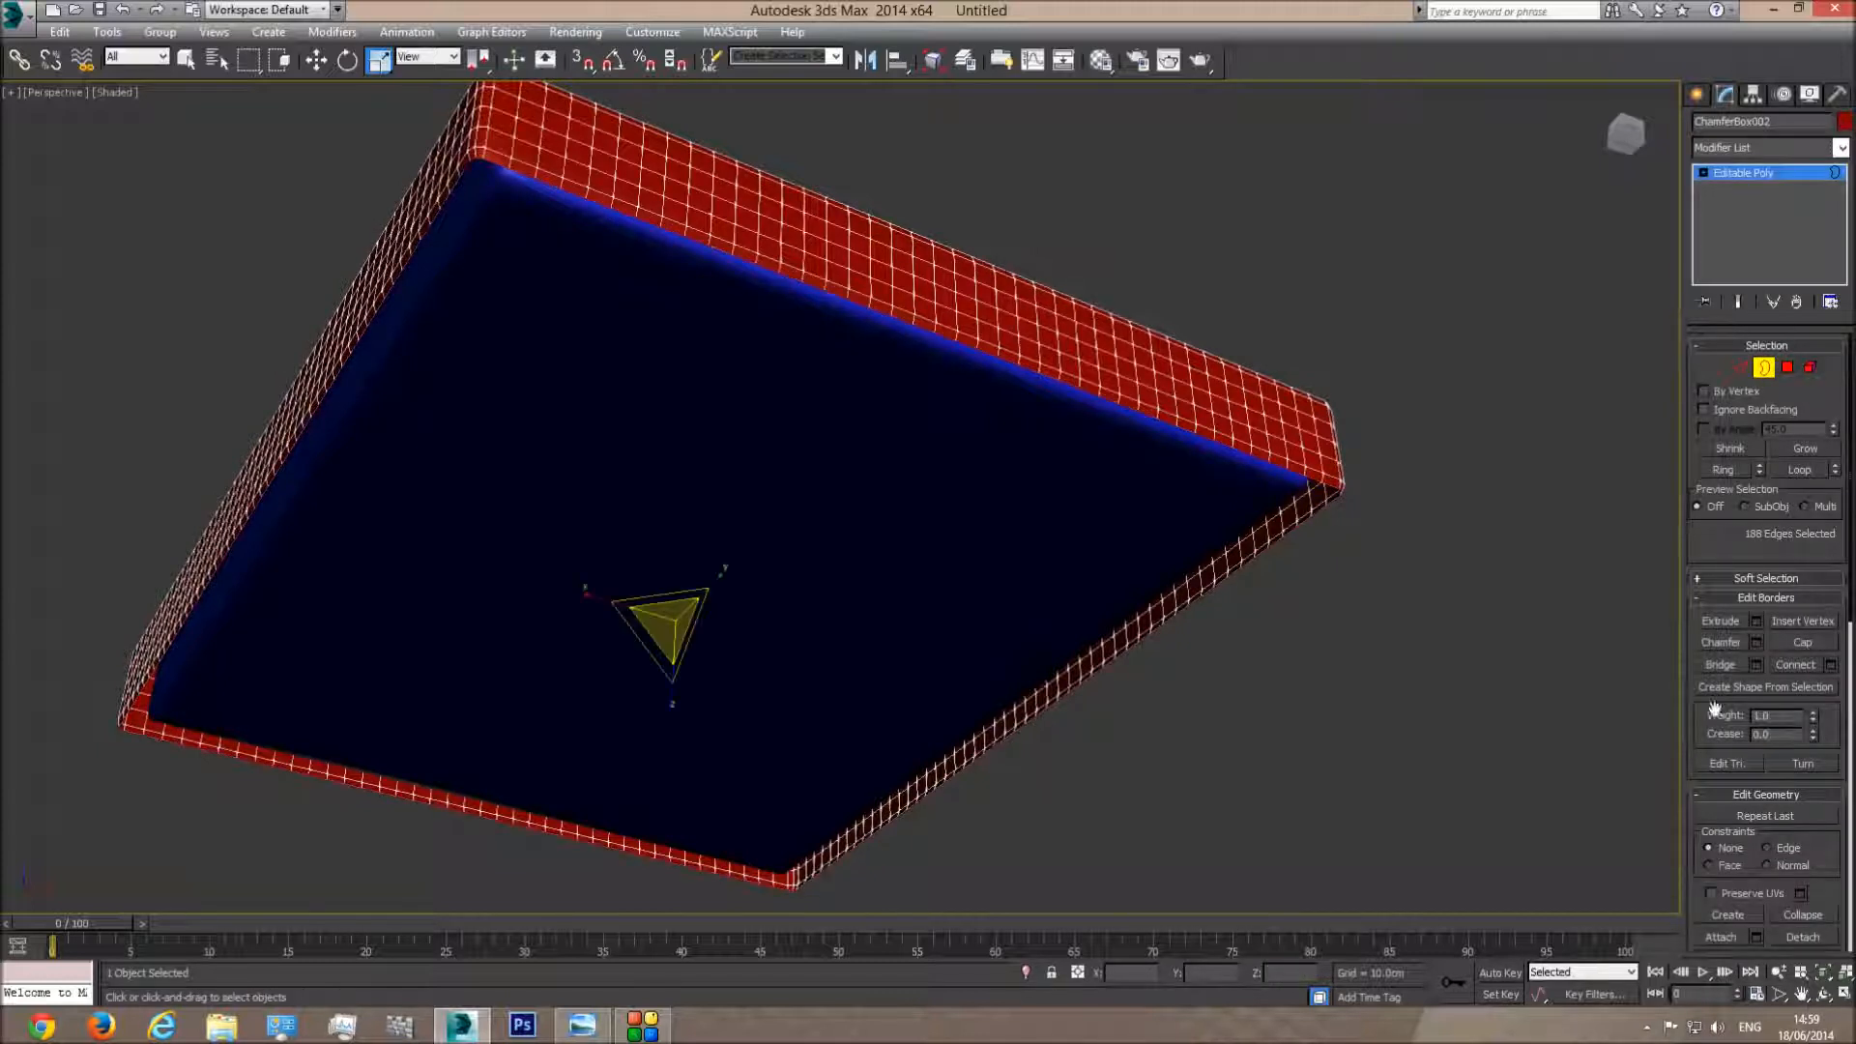
click(1767, 687)
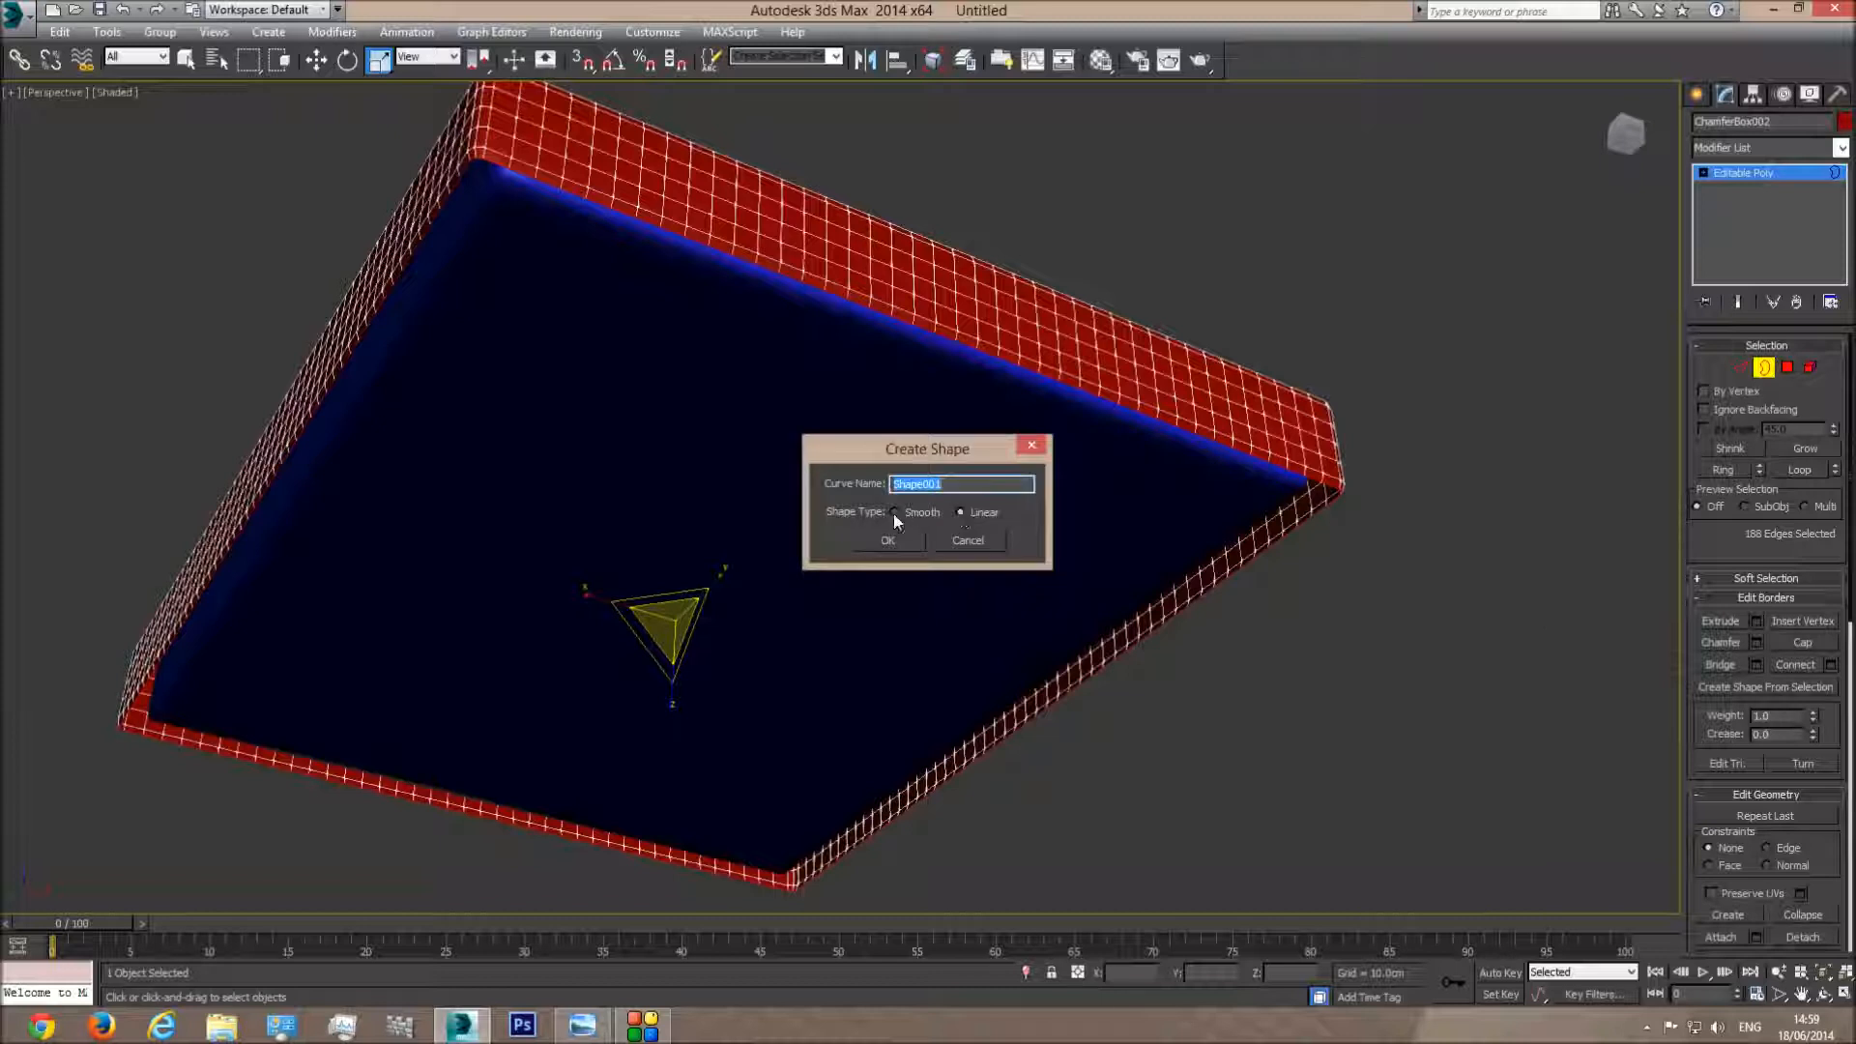
click(895, 512)
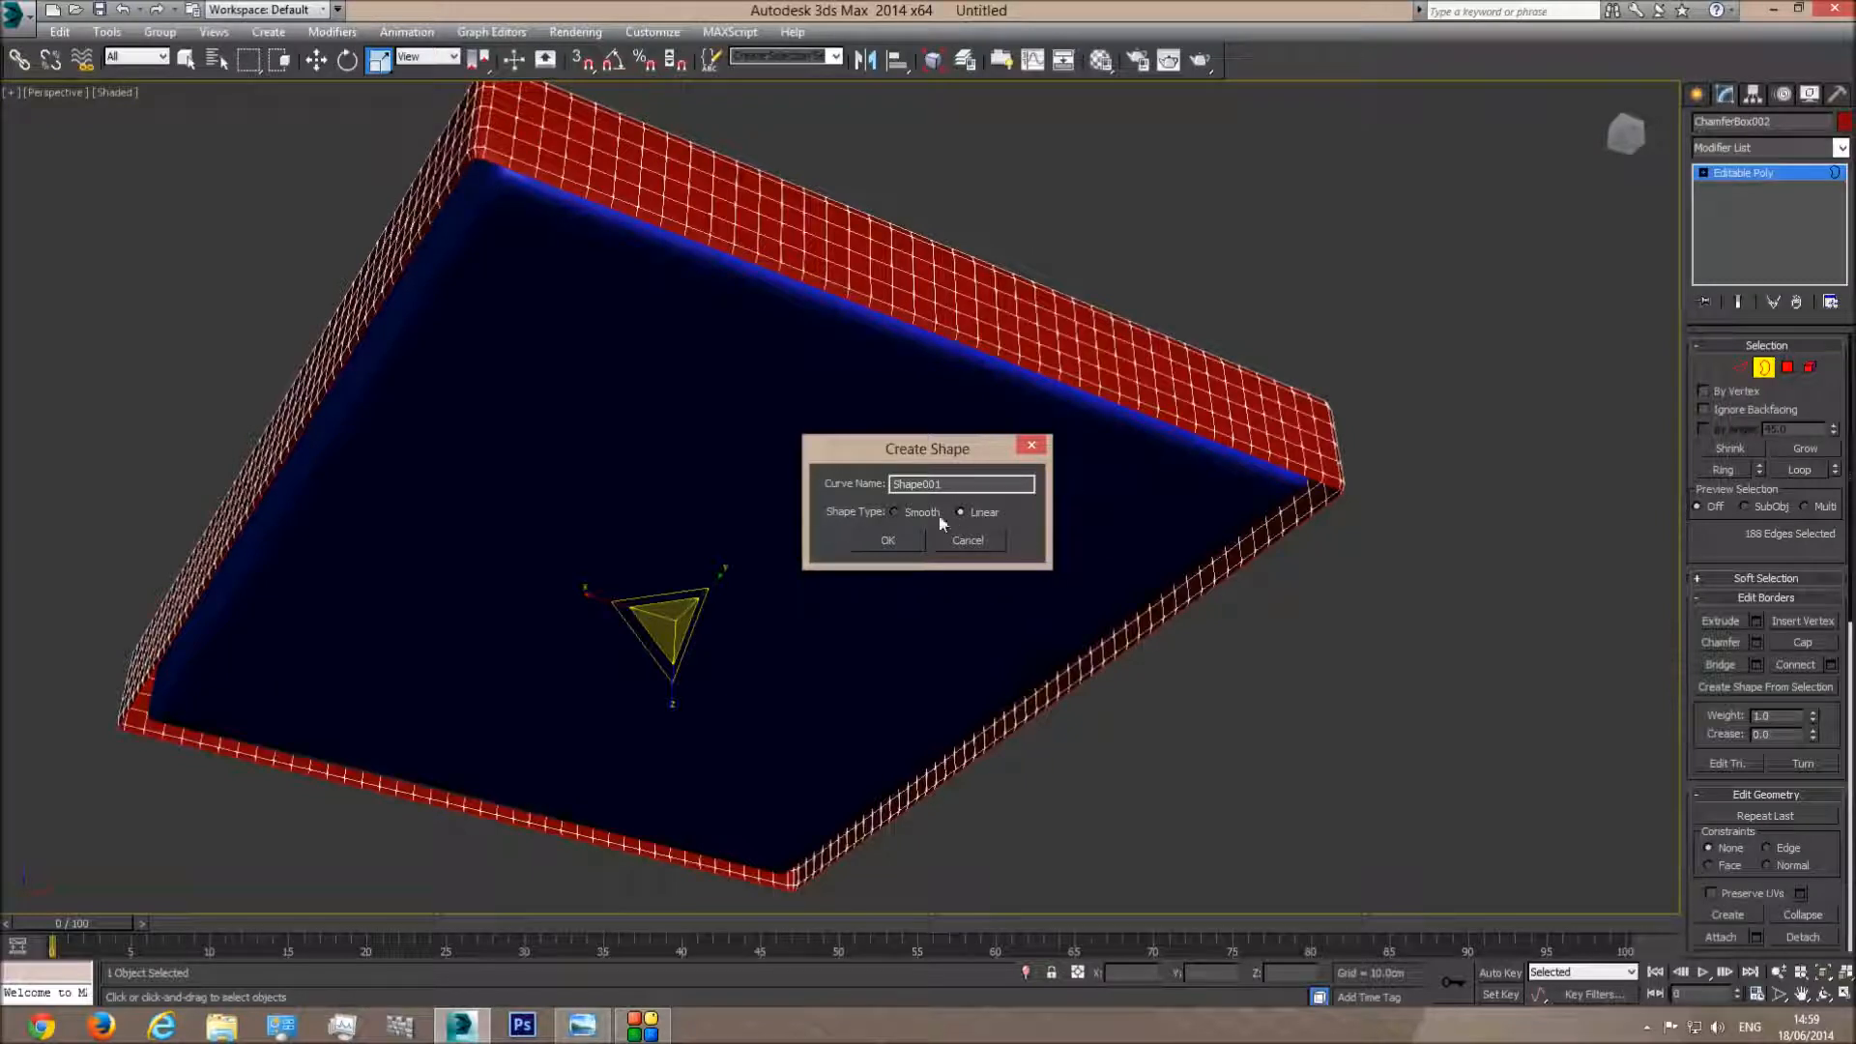
click(906, 538)
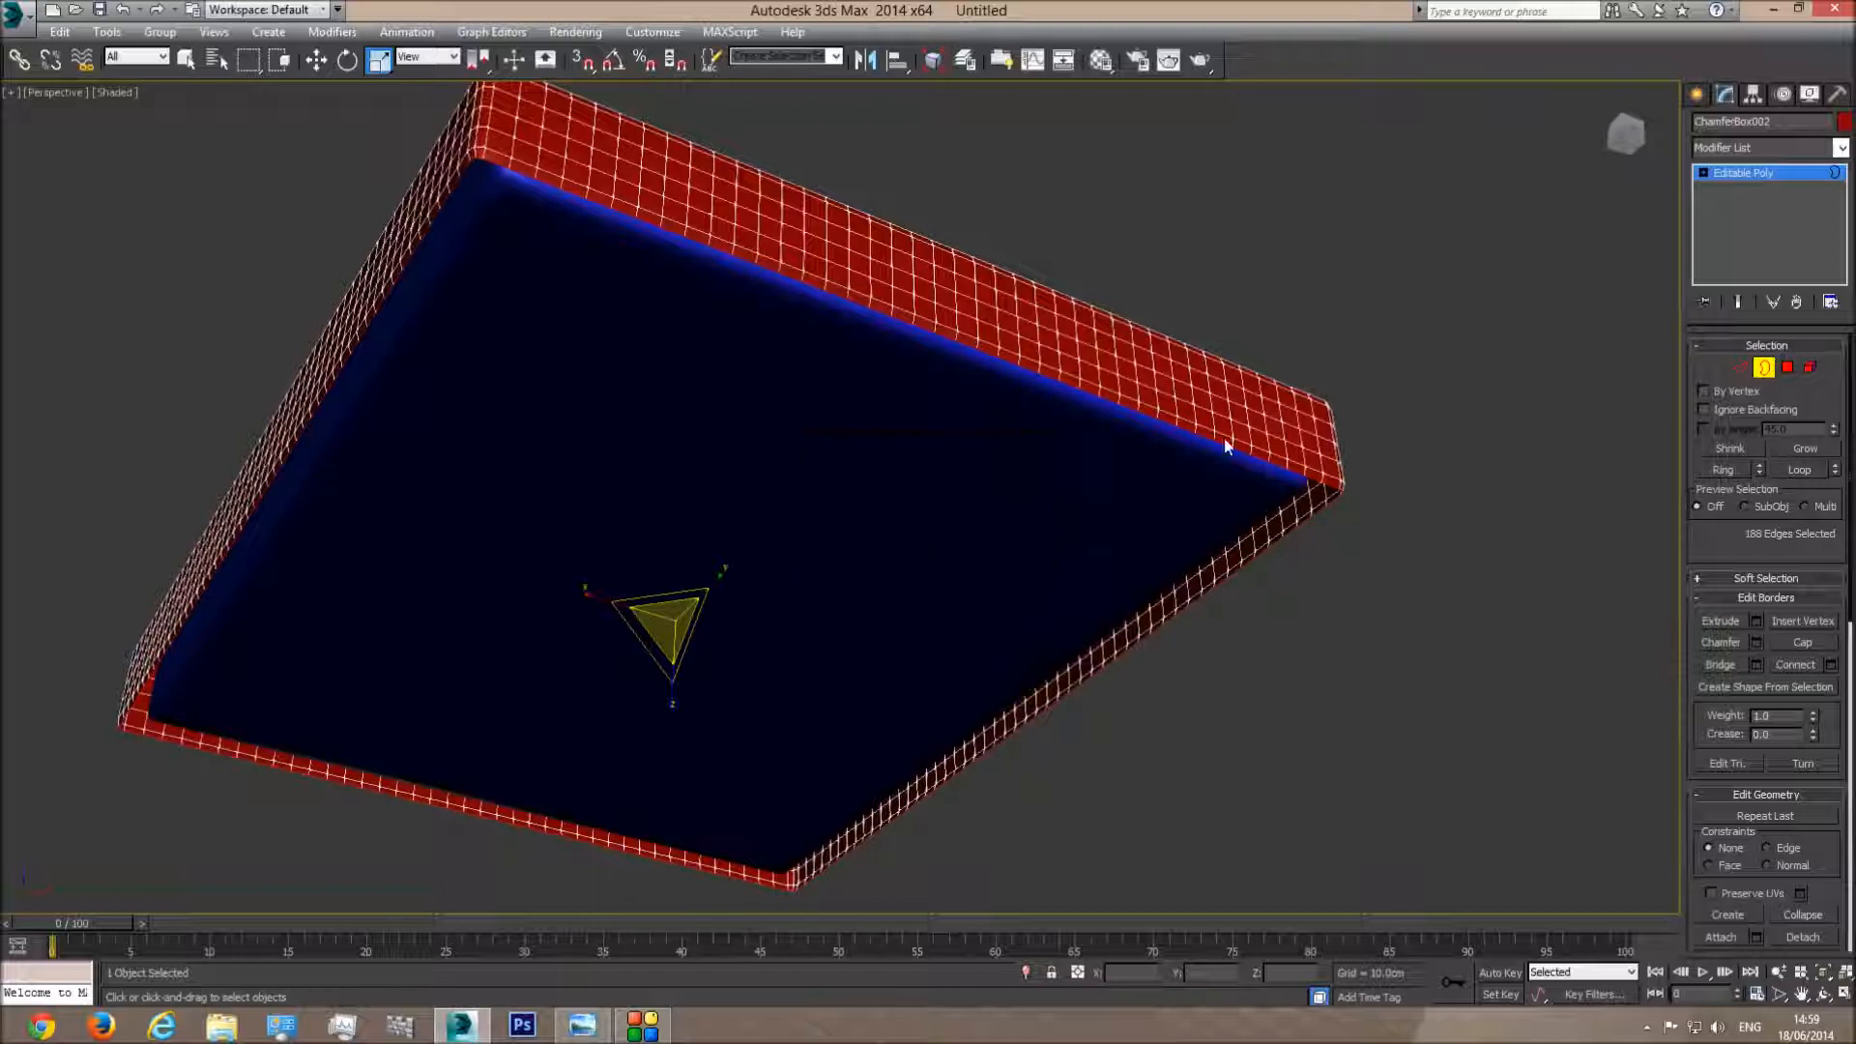
click(1749, 173)
right_click(1178, 425)
click(1405, 349)
click(1388, 408)
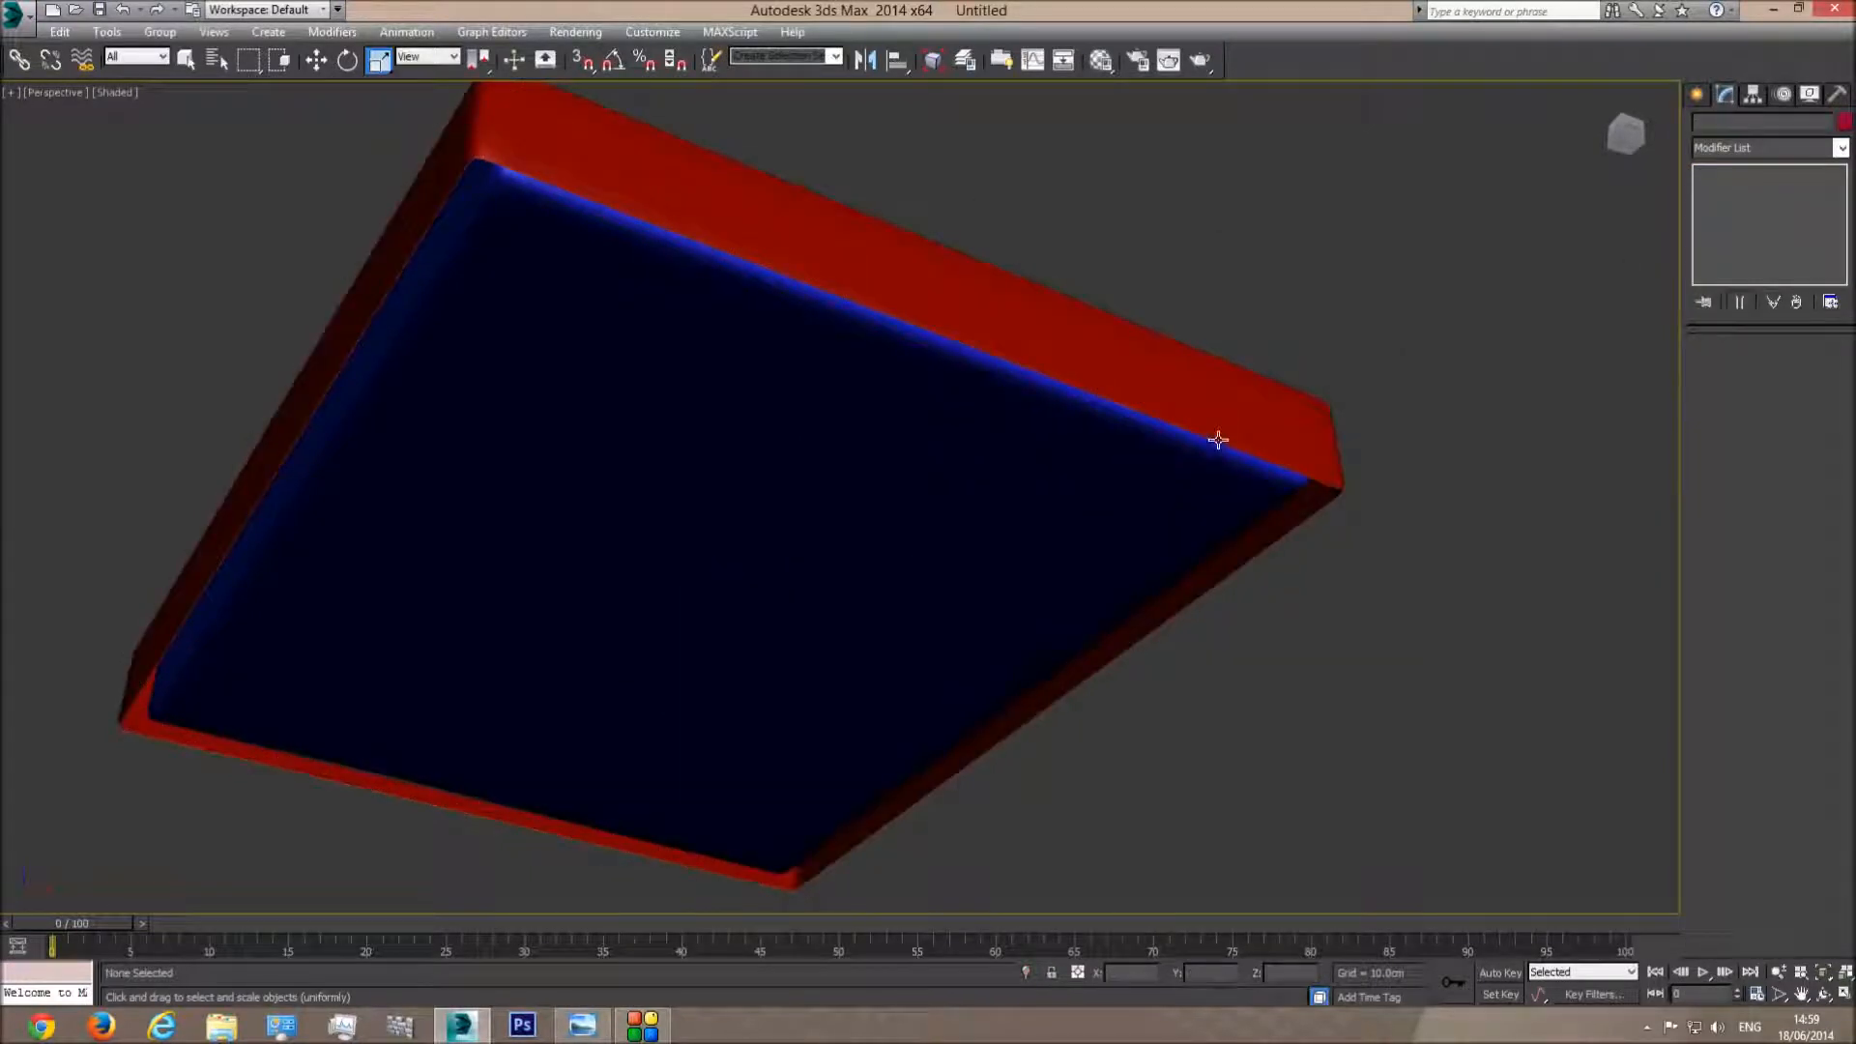
click(1218, 443)
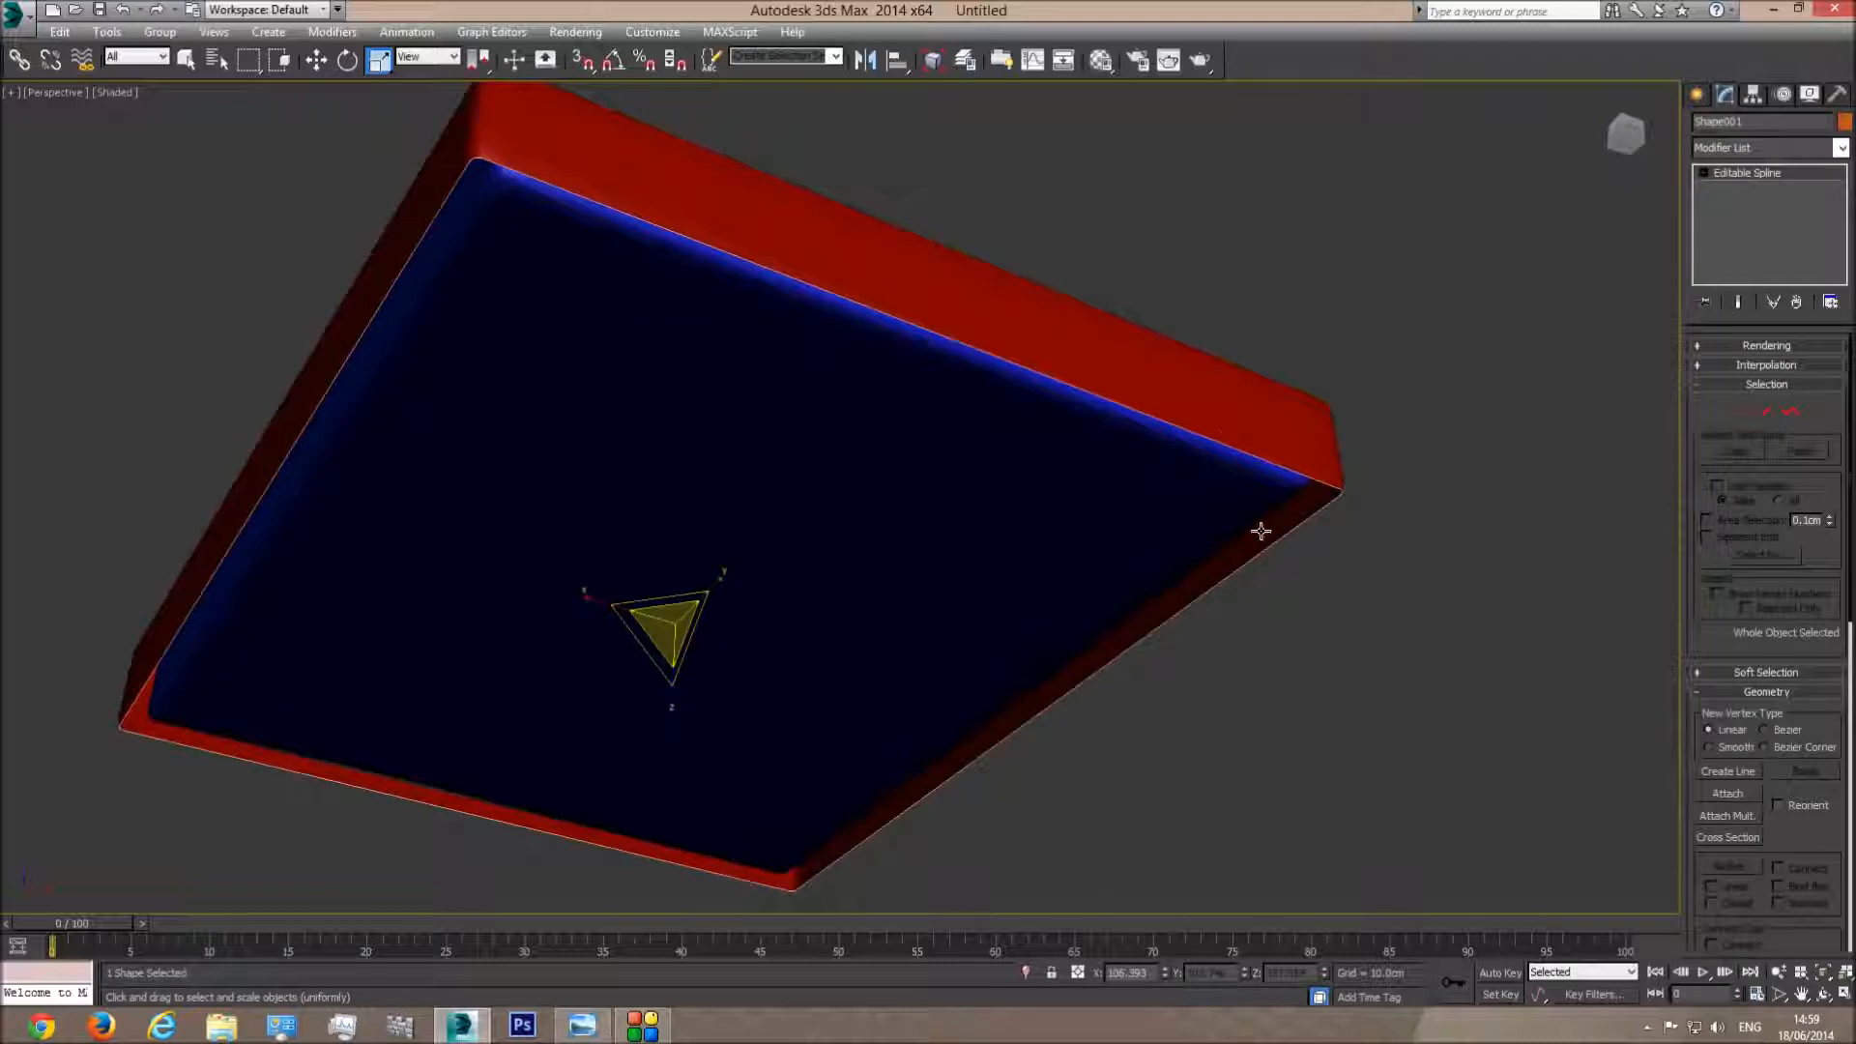
click(488, 153)
click(1764, 367)
click(1739, 368)
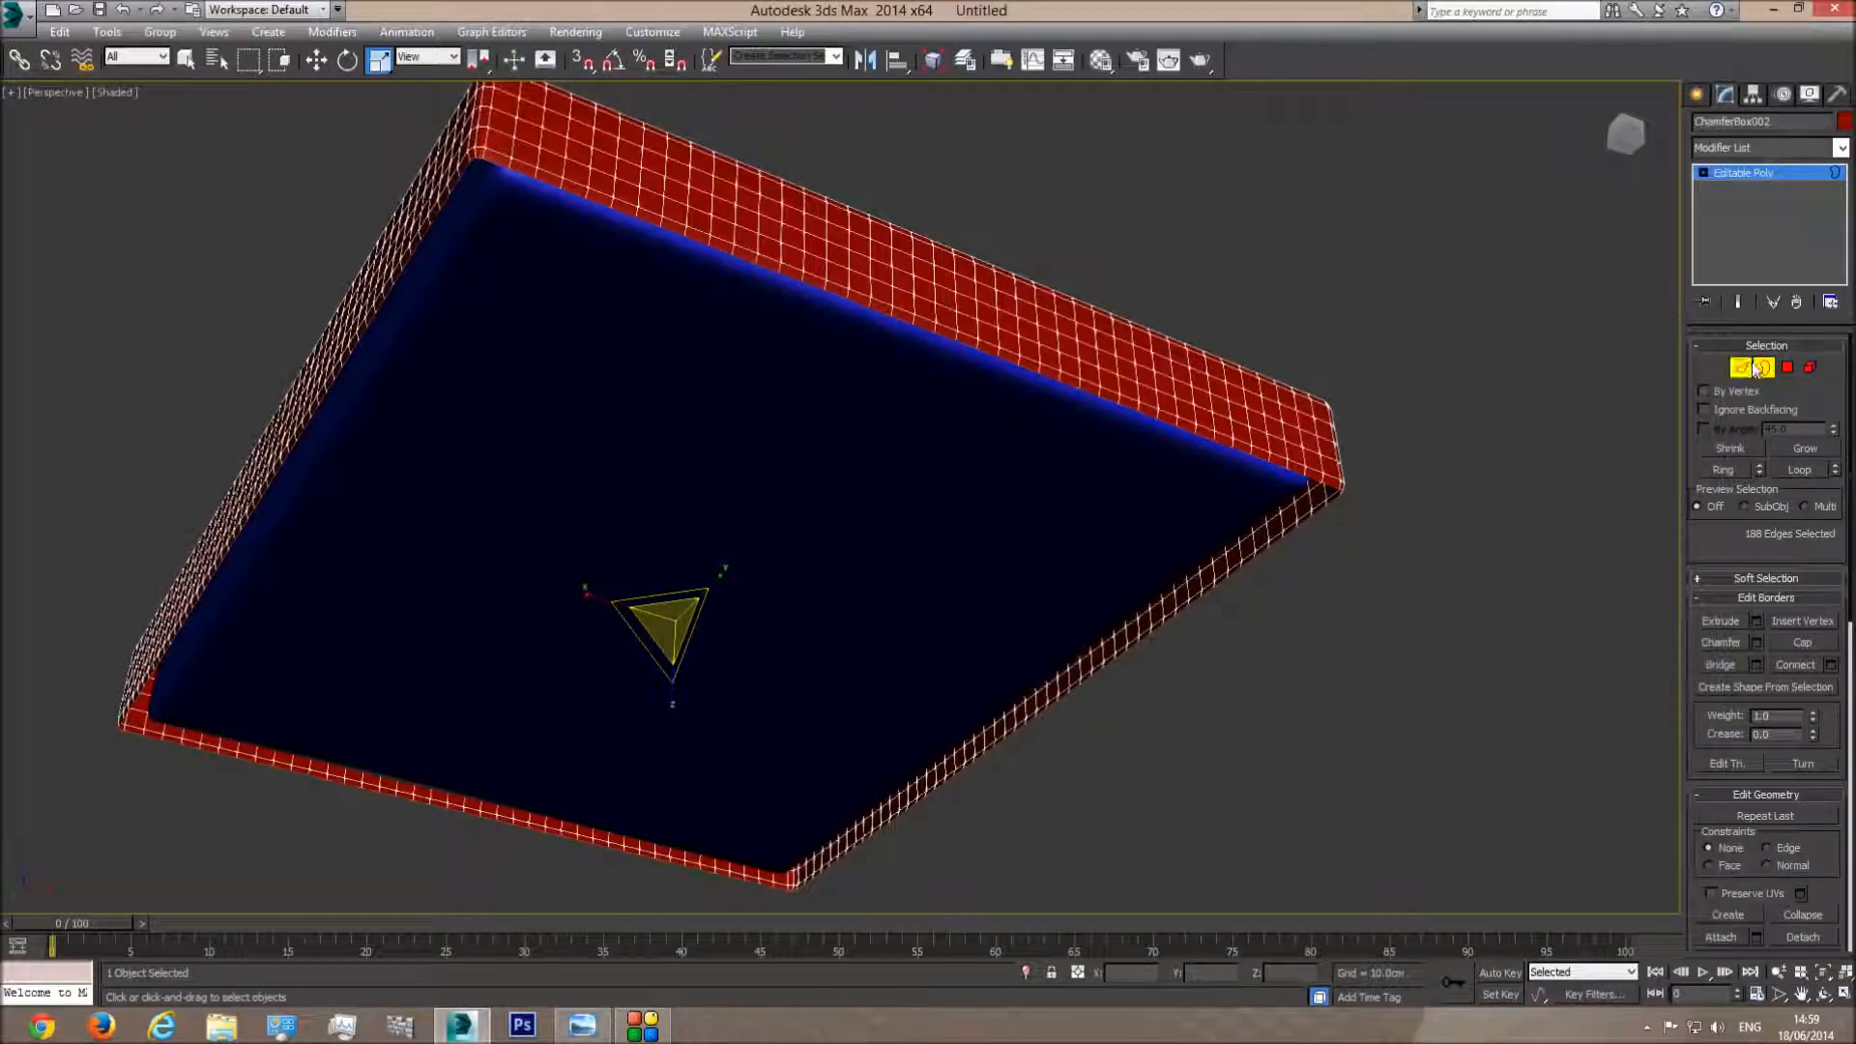
click(1310, 476)
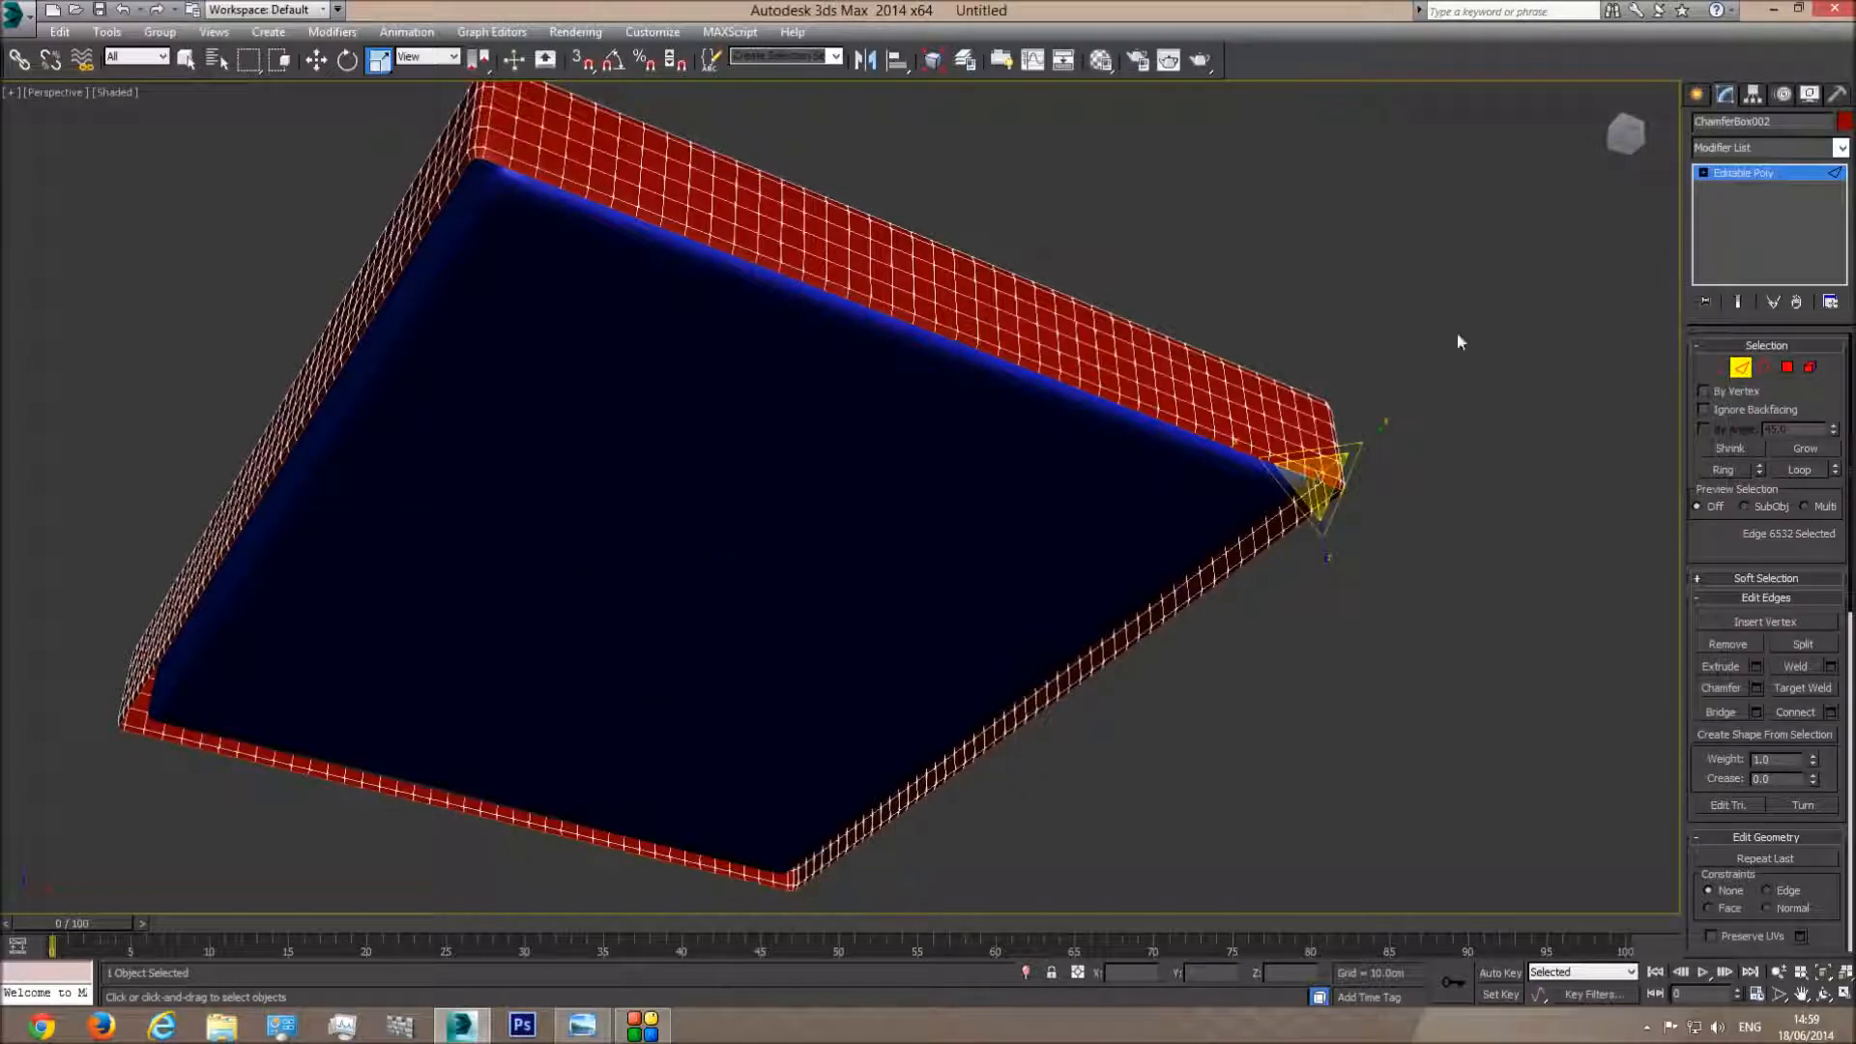
click(1749, 367)
click(1441, 358)
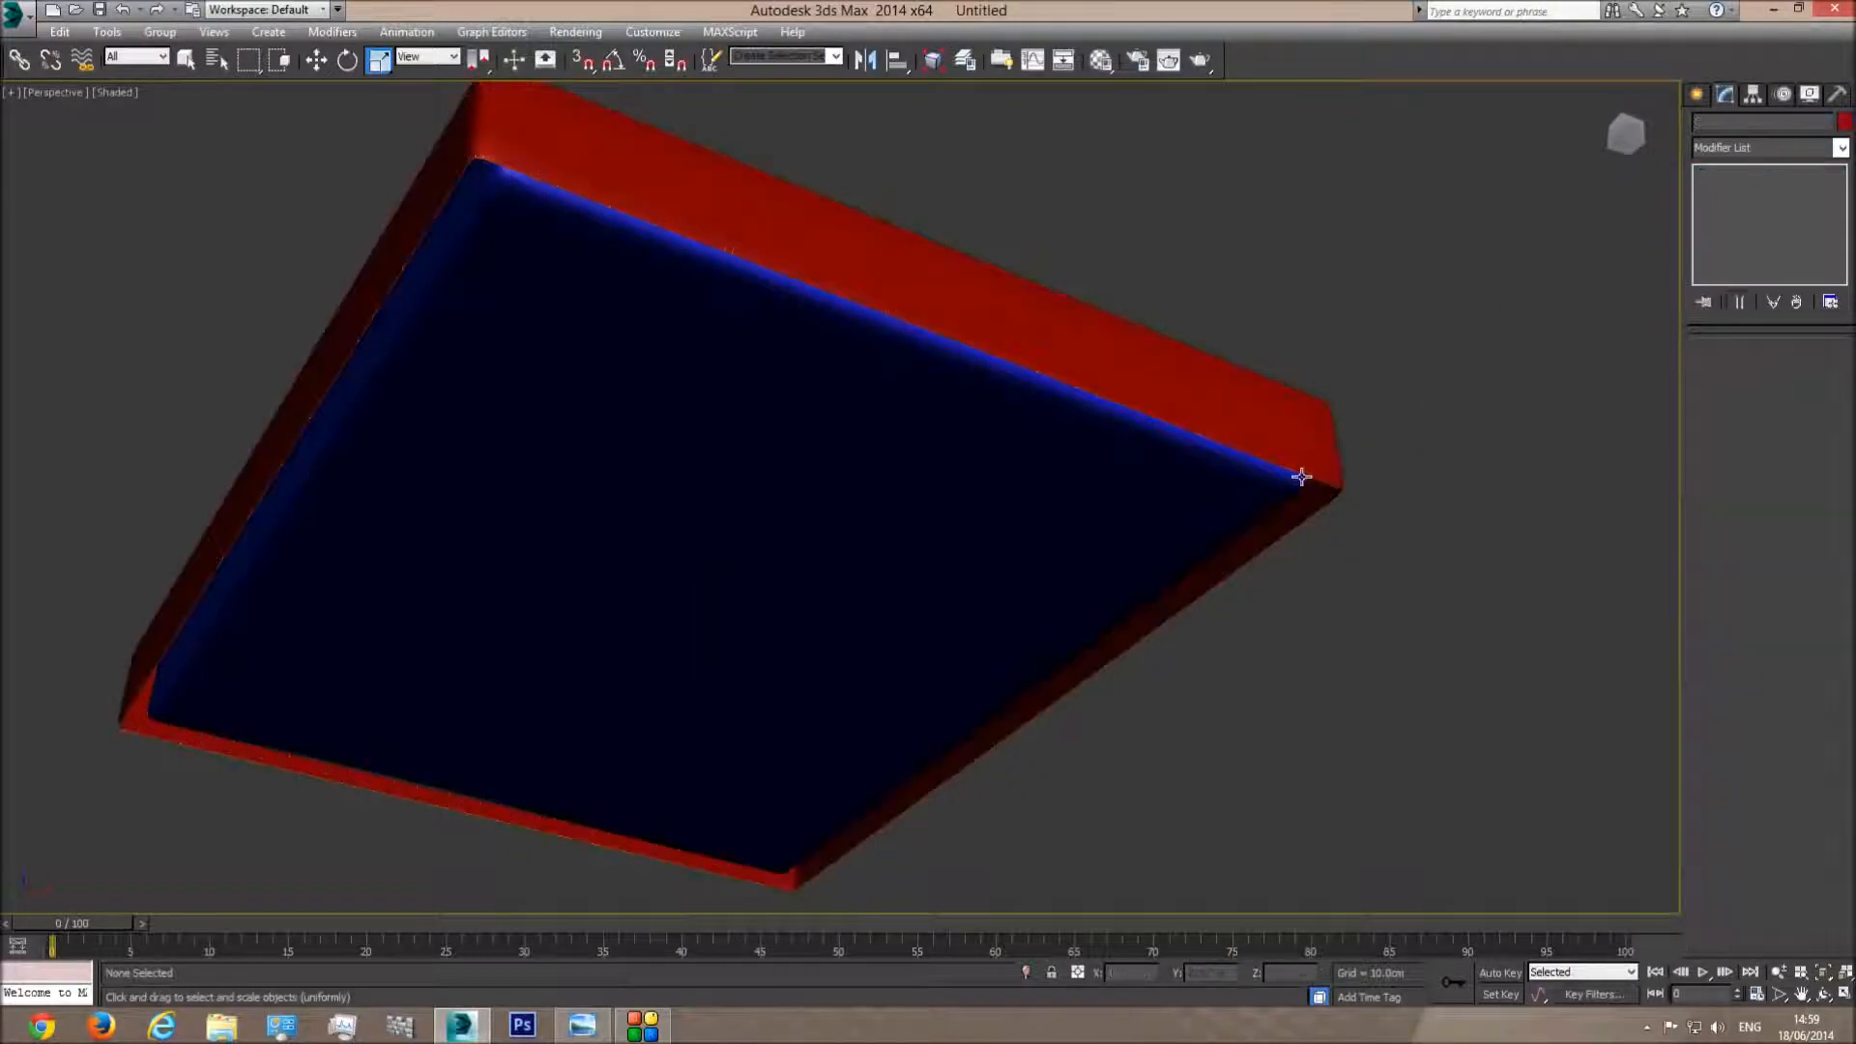
Convert the border shape to Editable Poly and set its object colour to green
click(1301, 475)
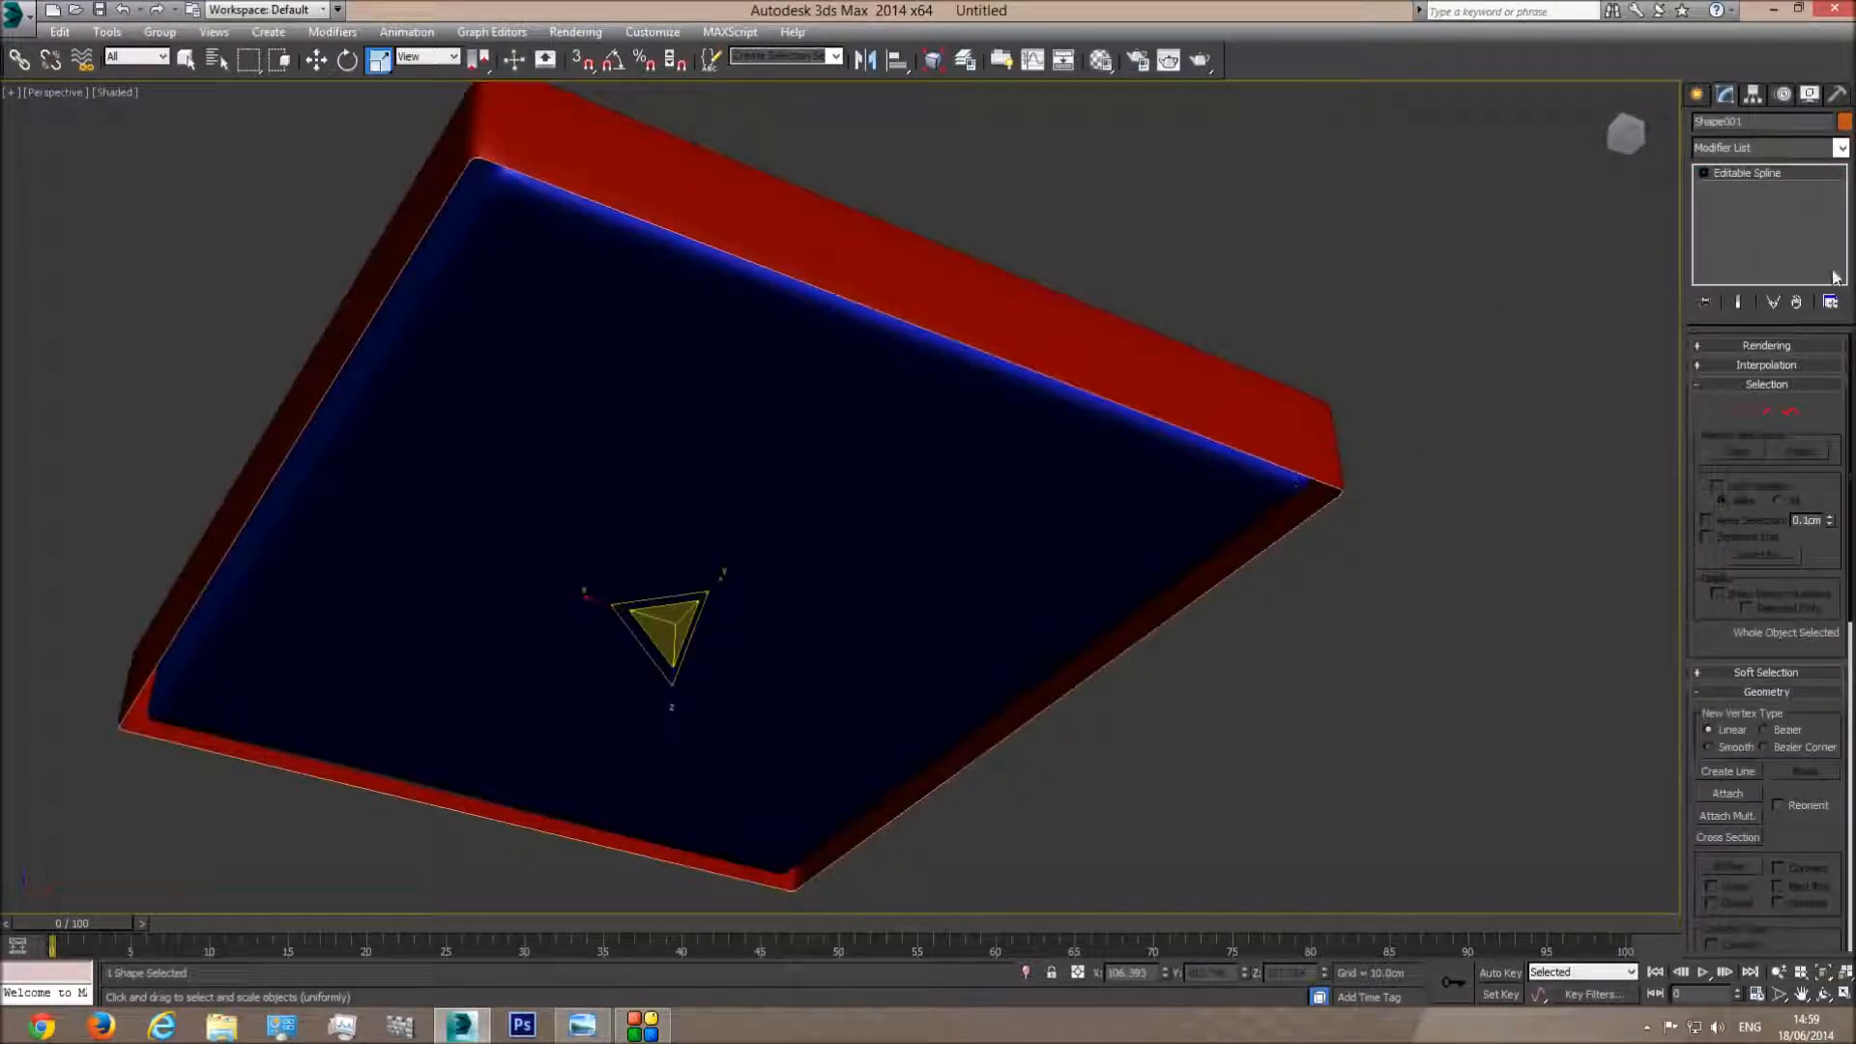
right_click(1302, 474)
mouse_move(1379, 661)
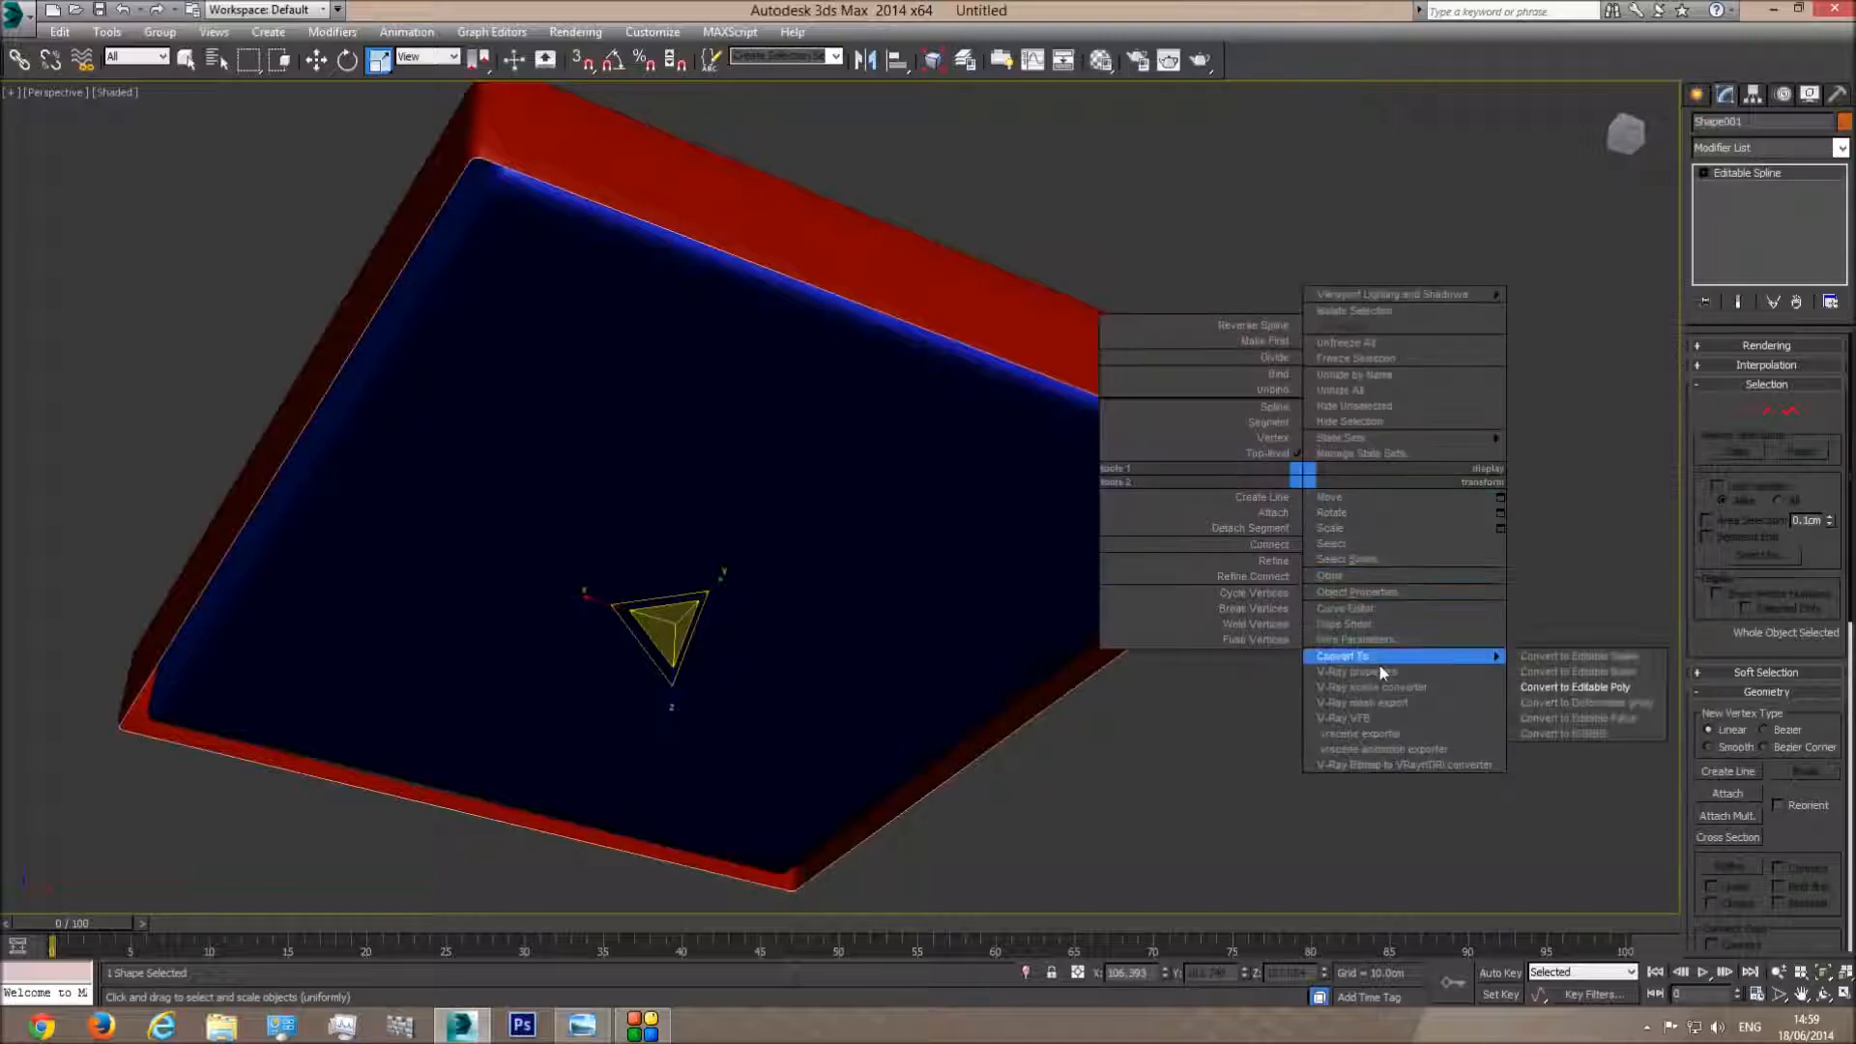
click(1581, 686)
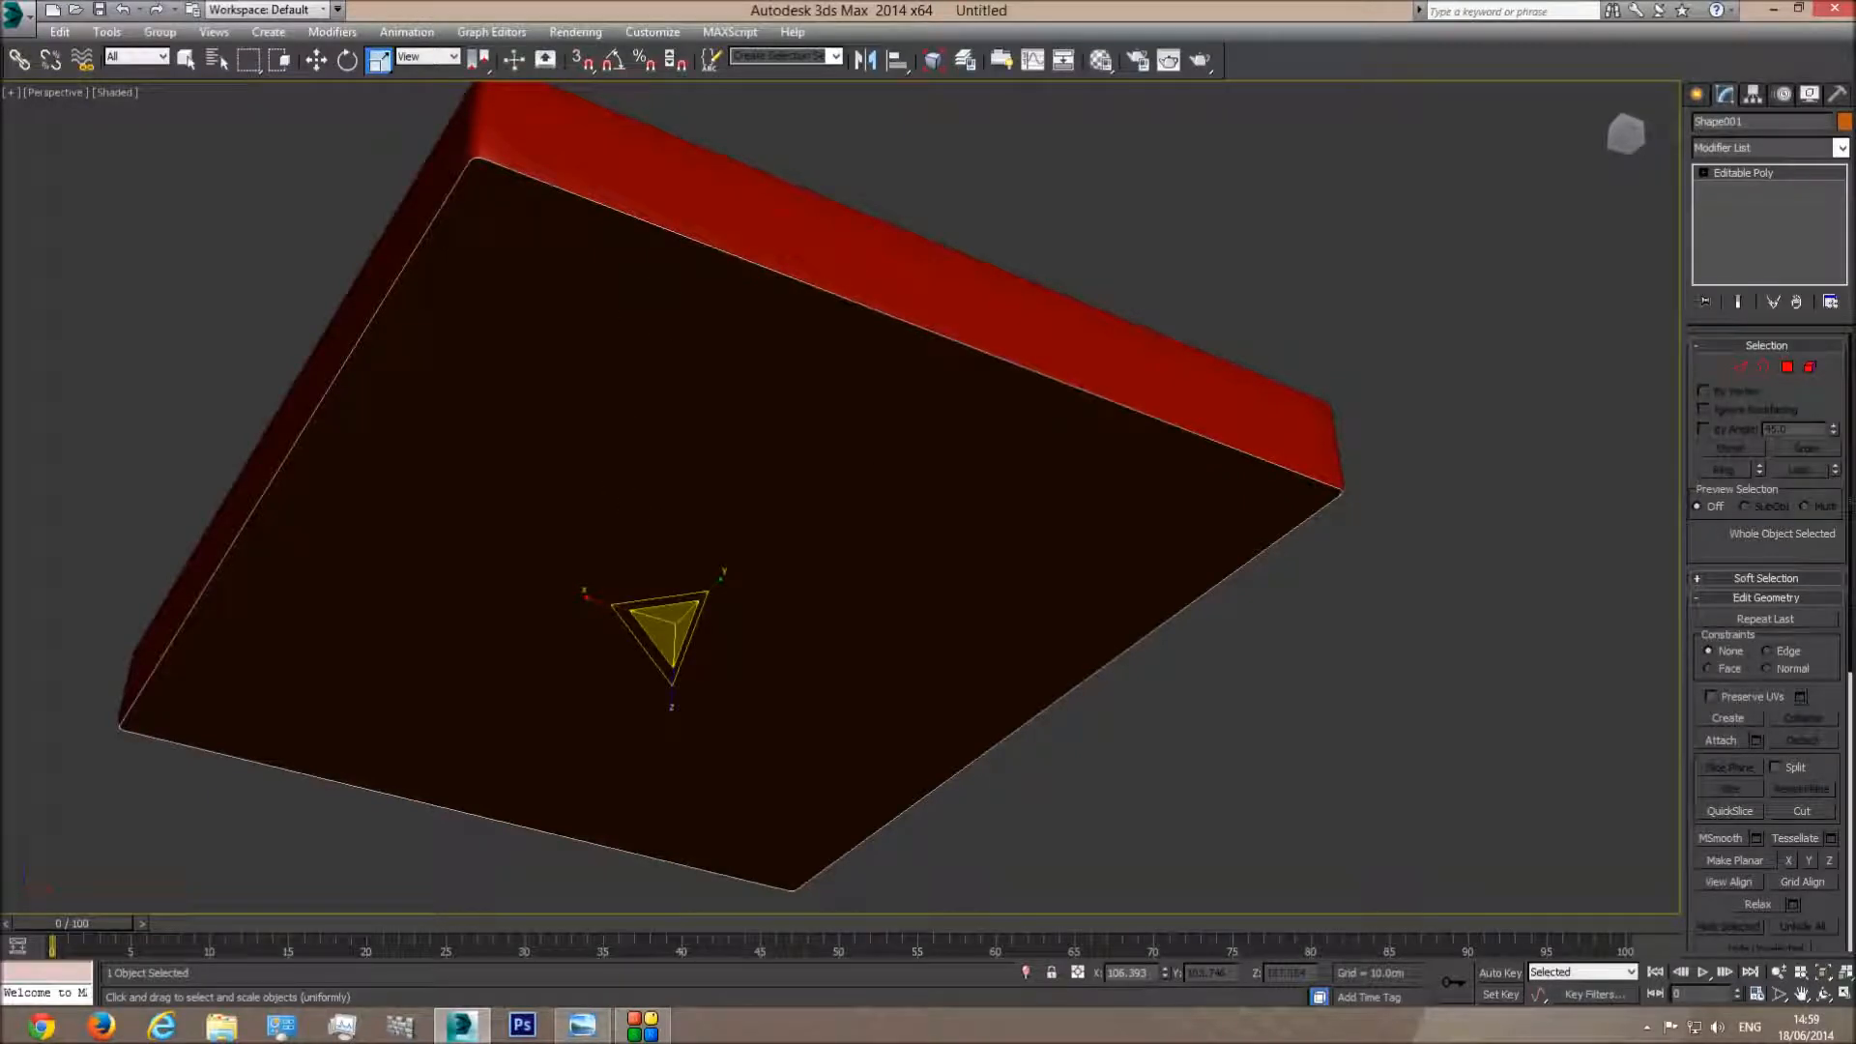
click(1843, 123)
click(889, 479)
click(1025, 619)
click(1588, 368)
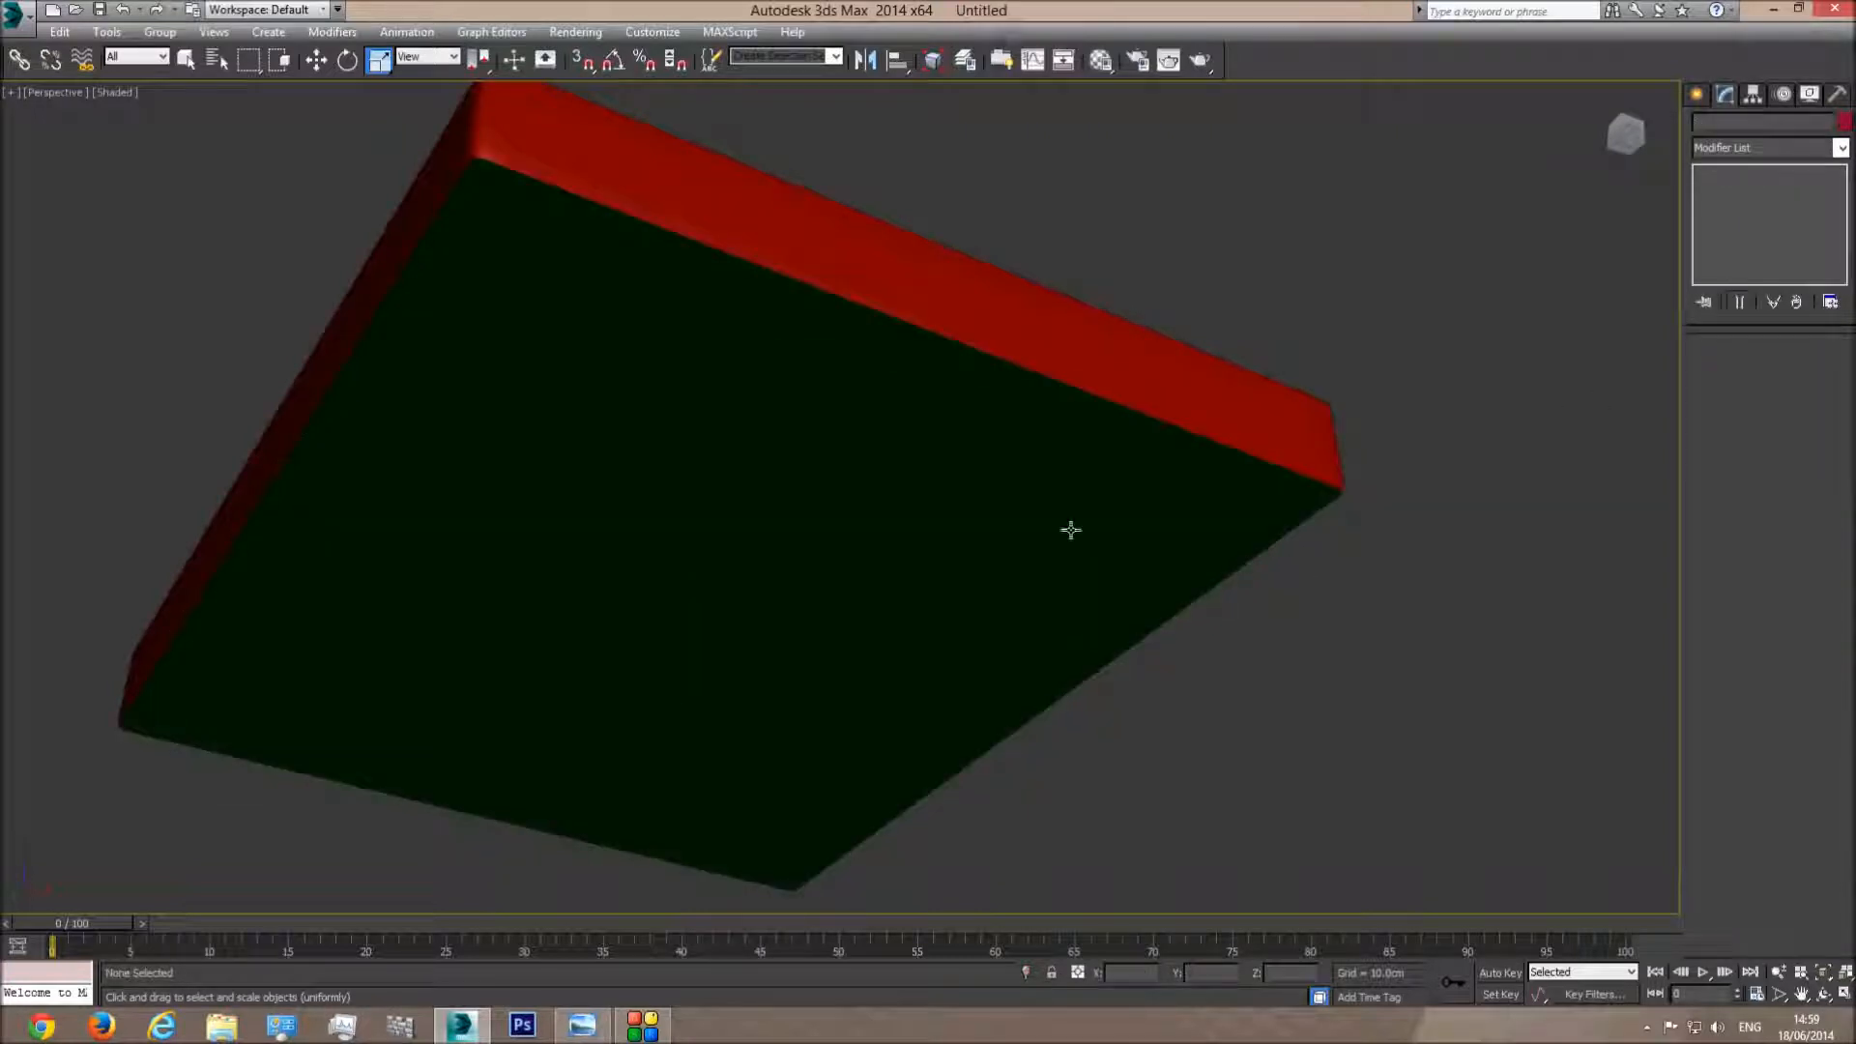
Rename the red outer box as Sheet
click(1823, 994)
drag(832, 509, 866, 534)
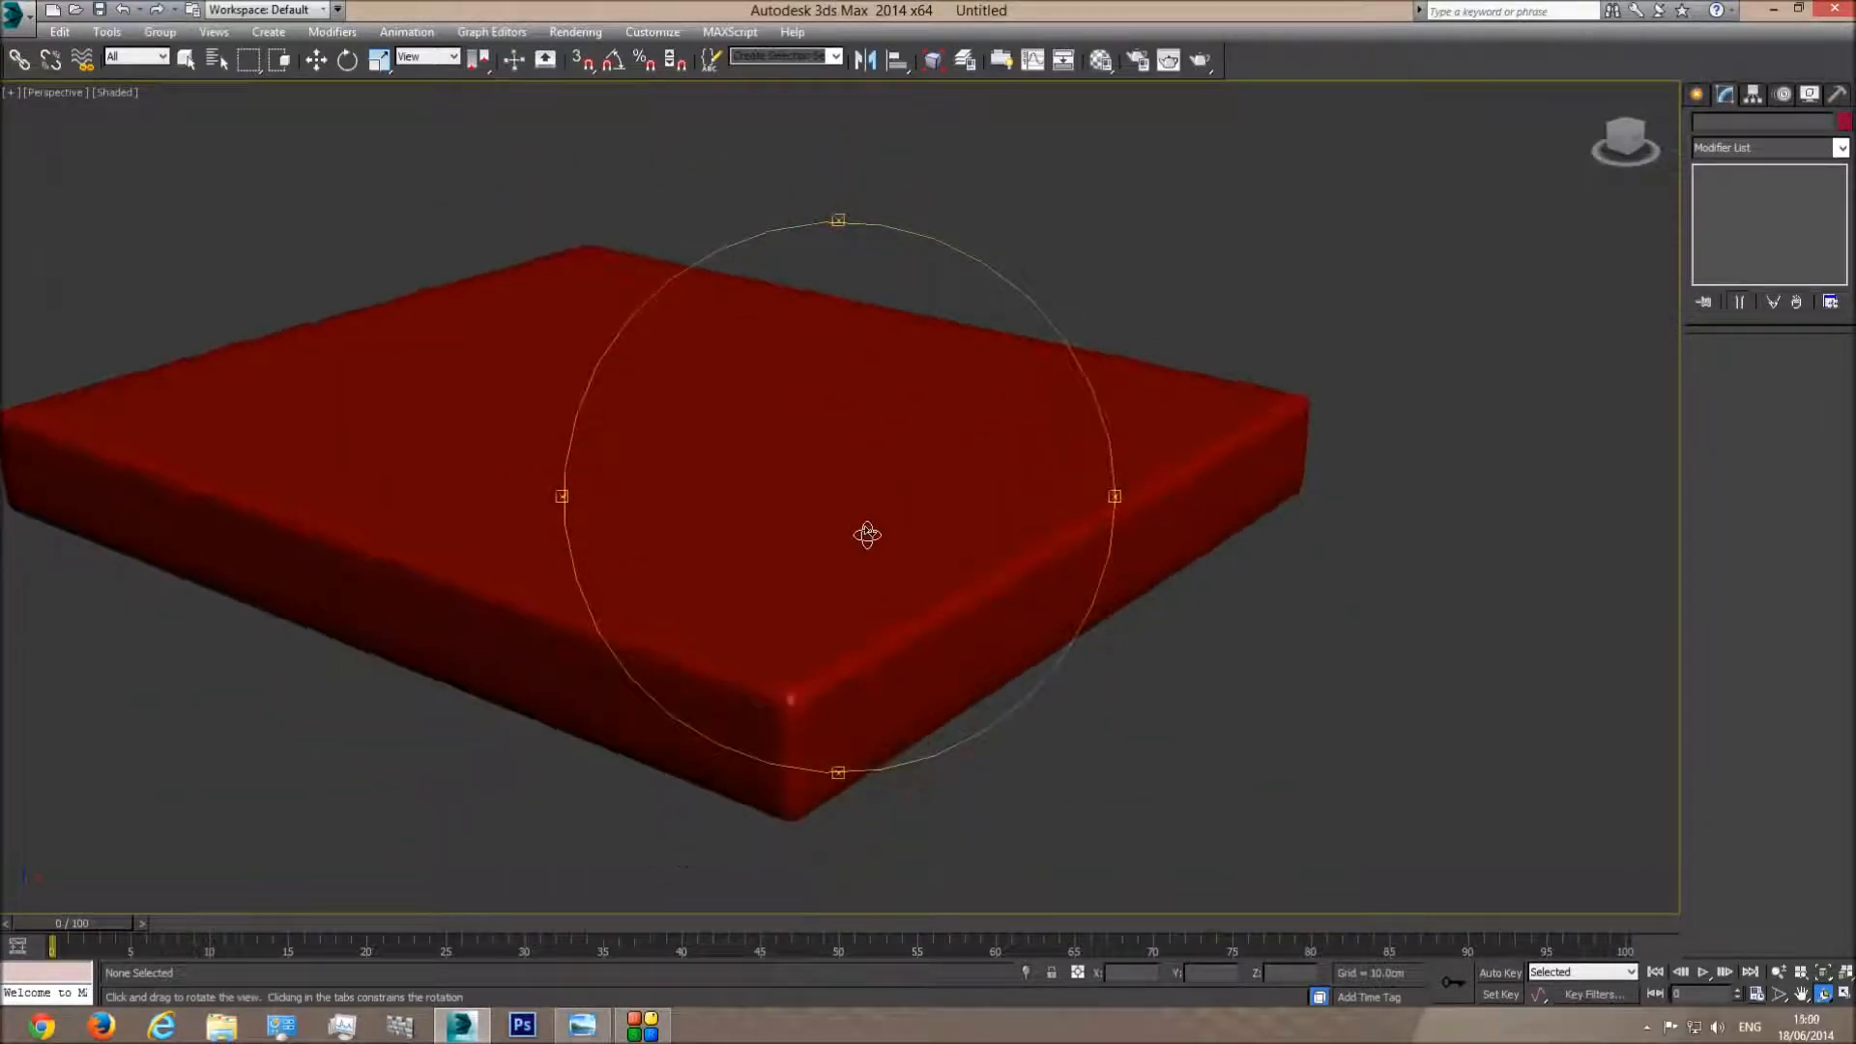
click(187, 61)
click(753, 364)
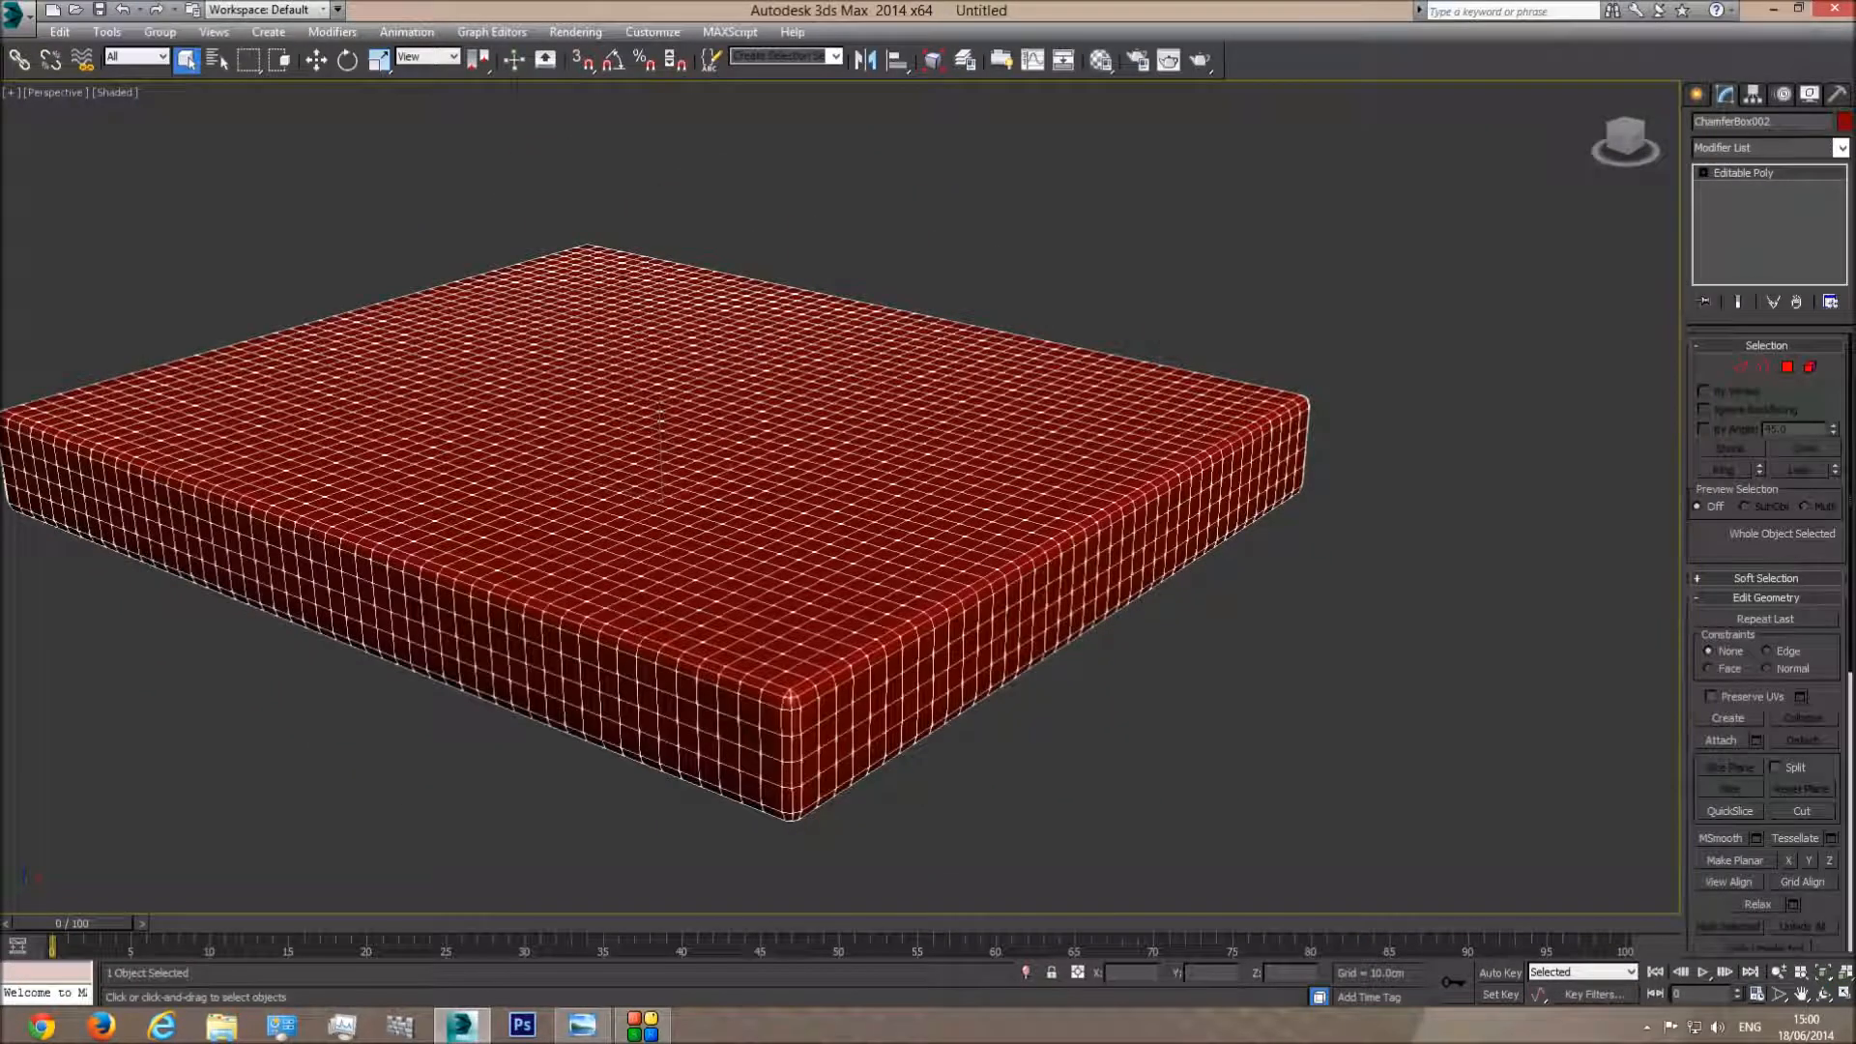
click(1797, 126)
text(B)
Rename the blue inner box as Mat using wireframe display, and restore the shaded display
key(F3)
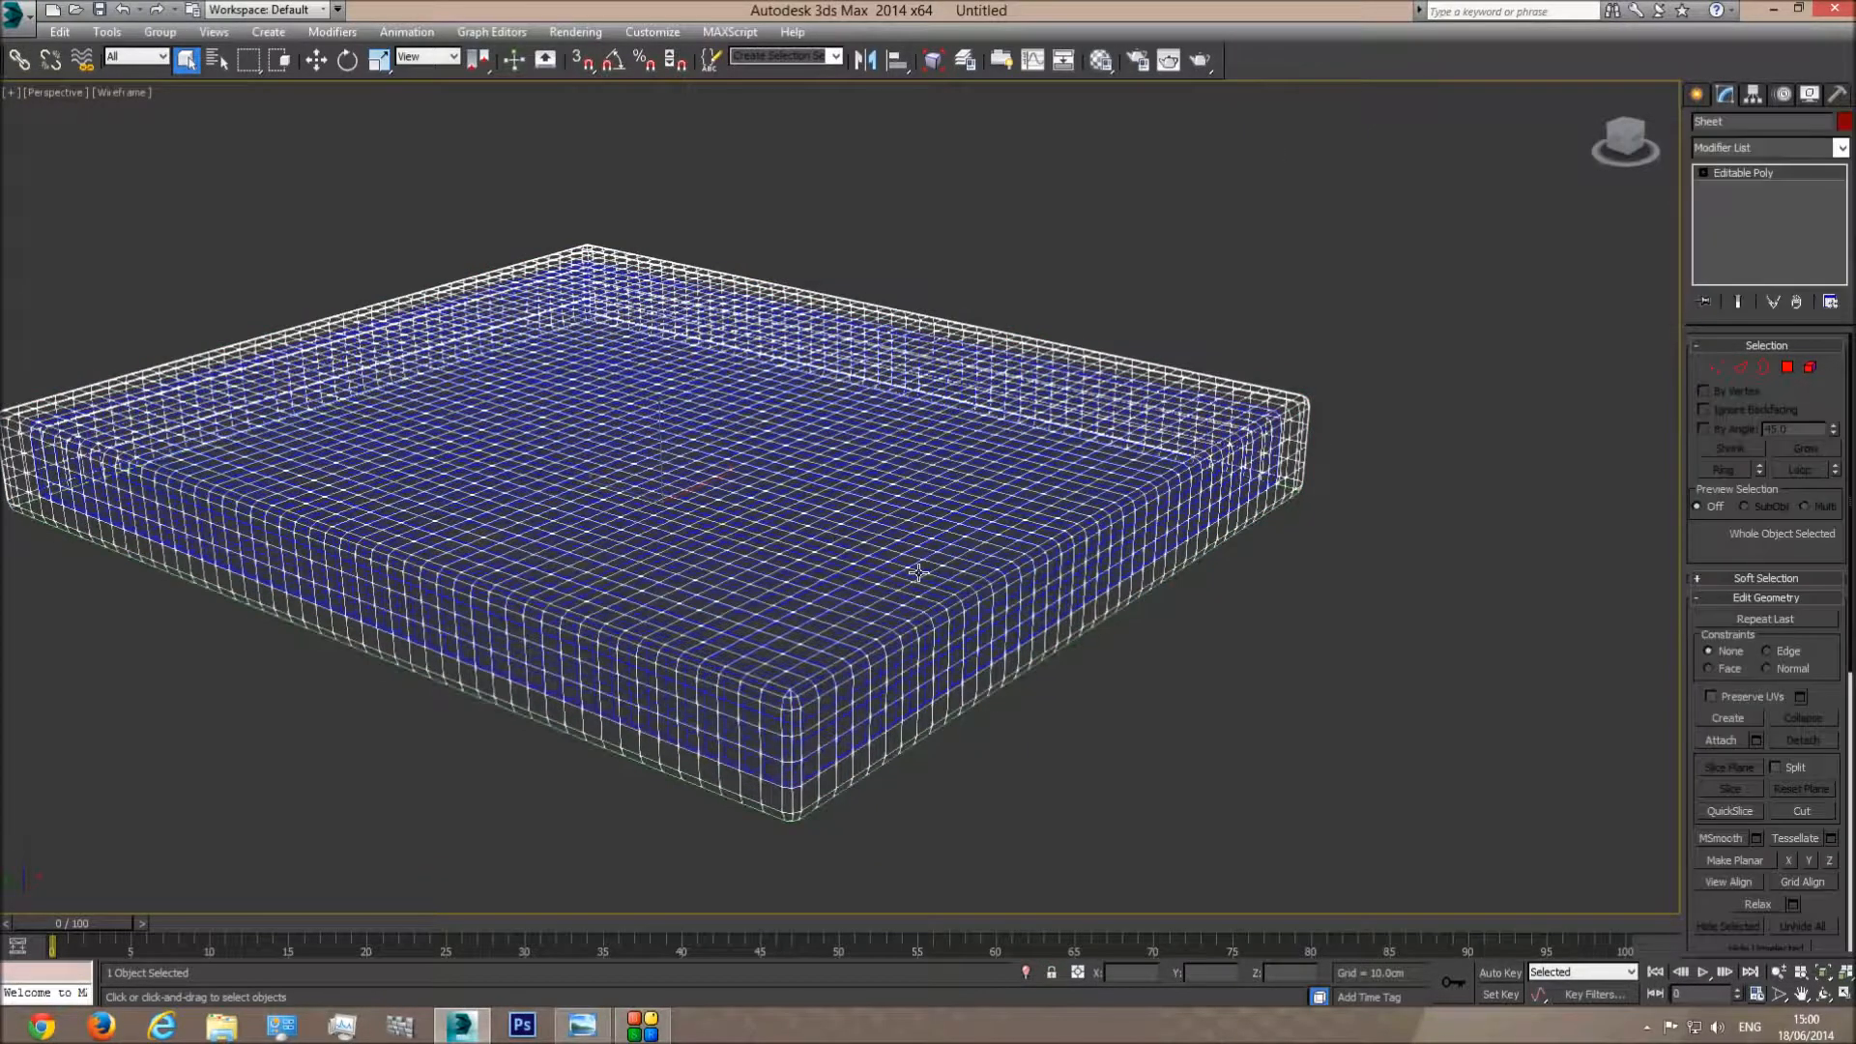
click(918, 572)
click(1783, 117)
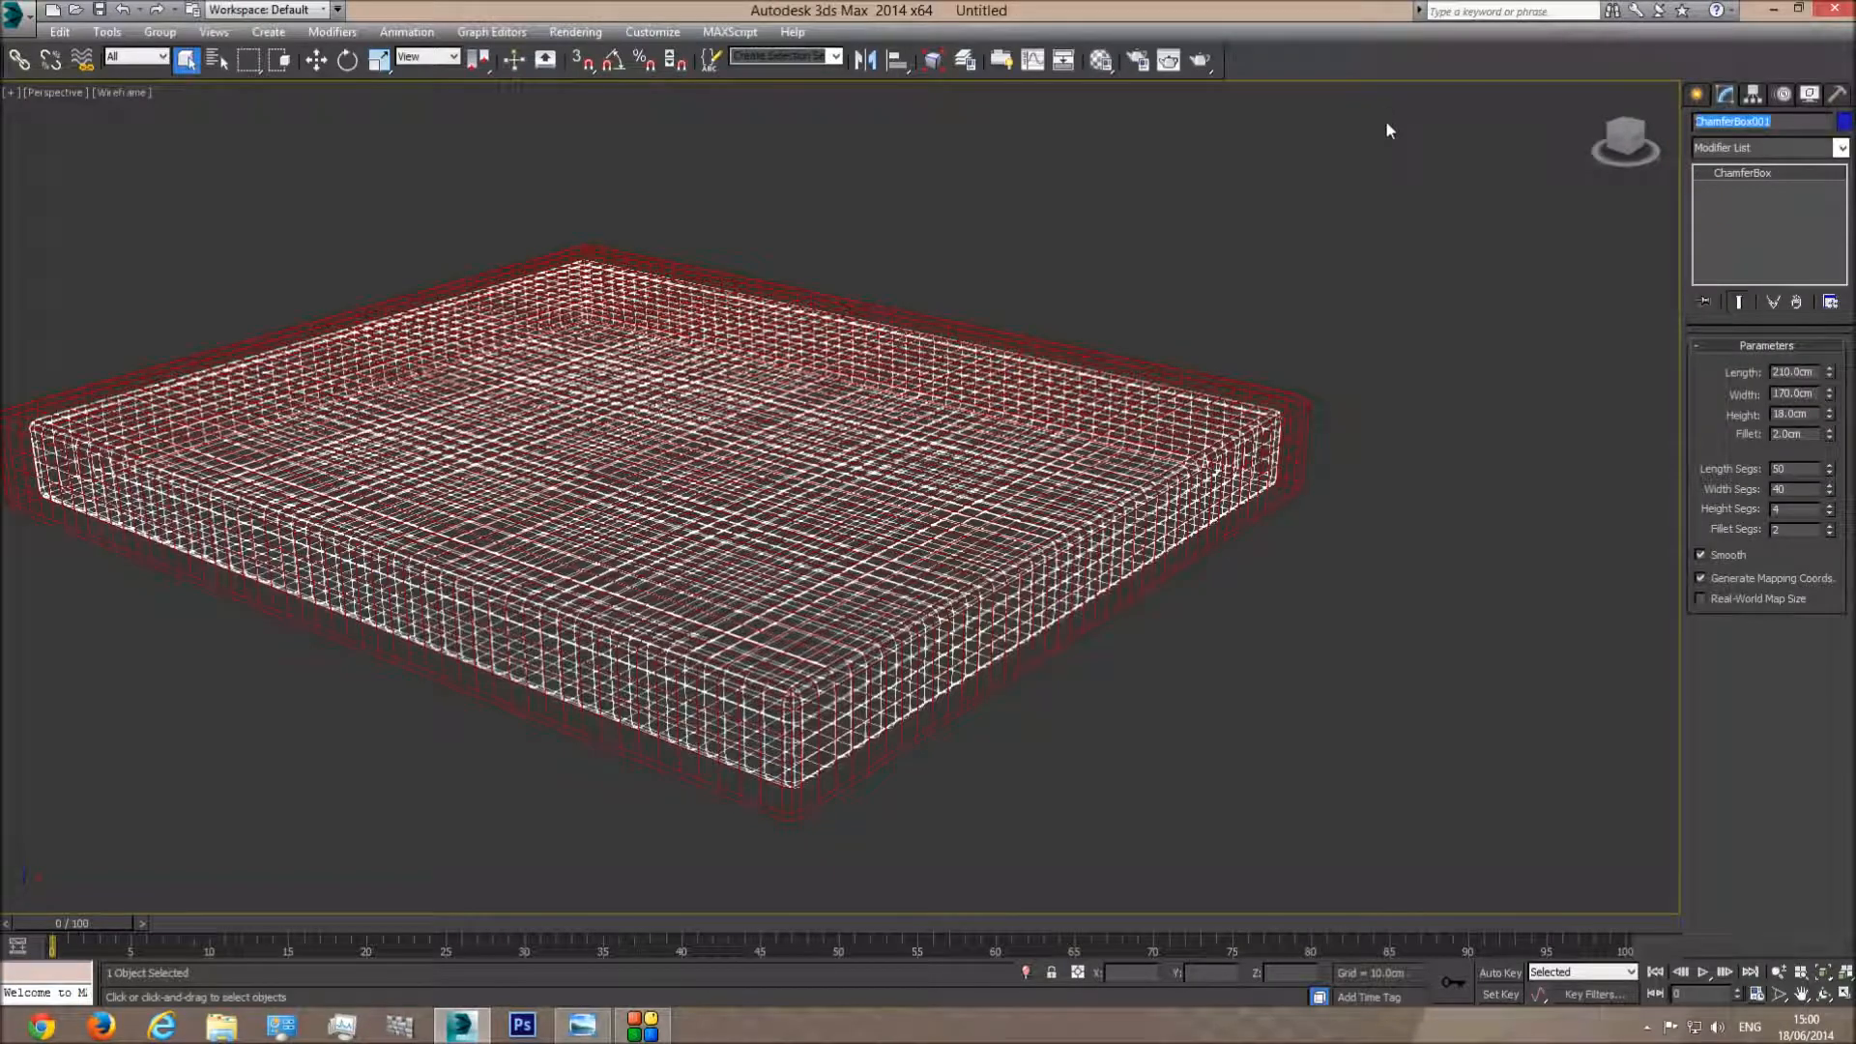
text(Mat)
key(F3)
Rename the green polygon closing the underside as Helper
click(1824, 1002)
drag(884, 706, 932, 360)
right_click(934, 352)
click(944, 244)
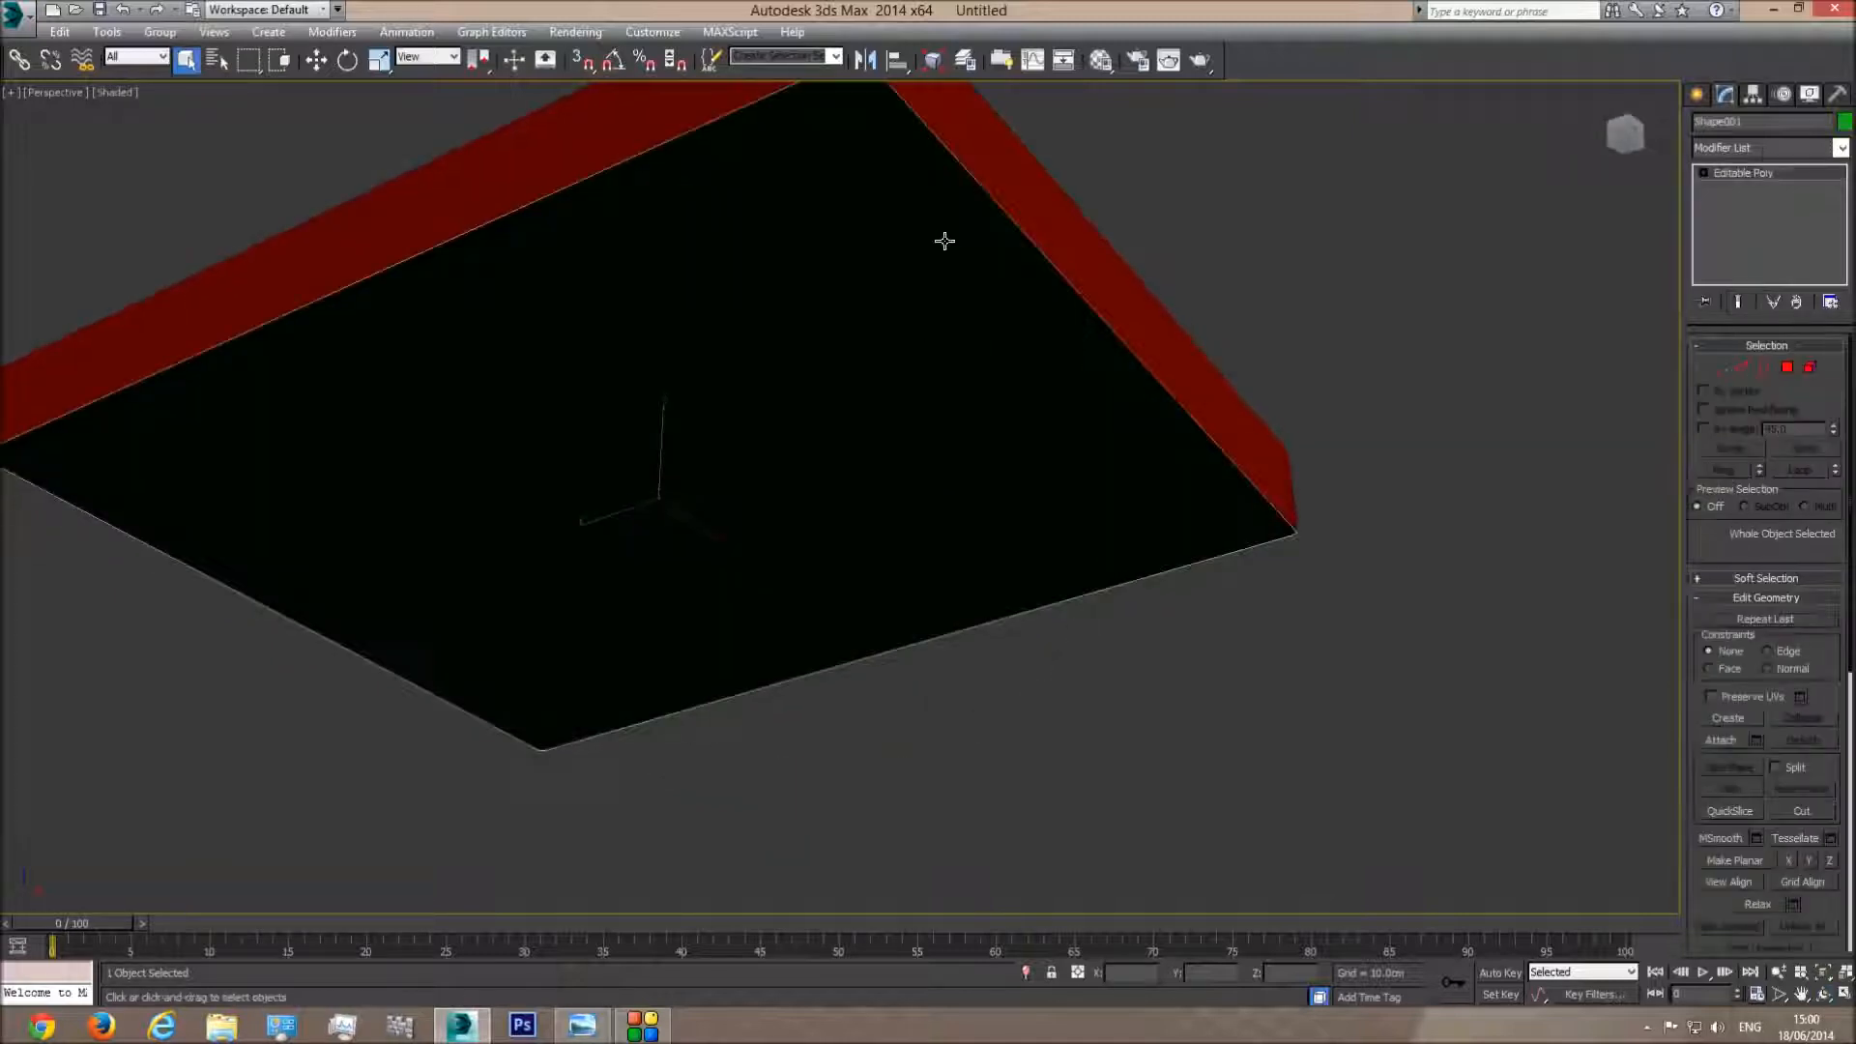
click(1807, 122)
text(Helper)
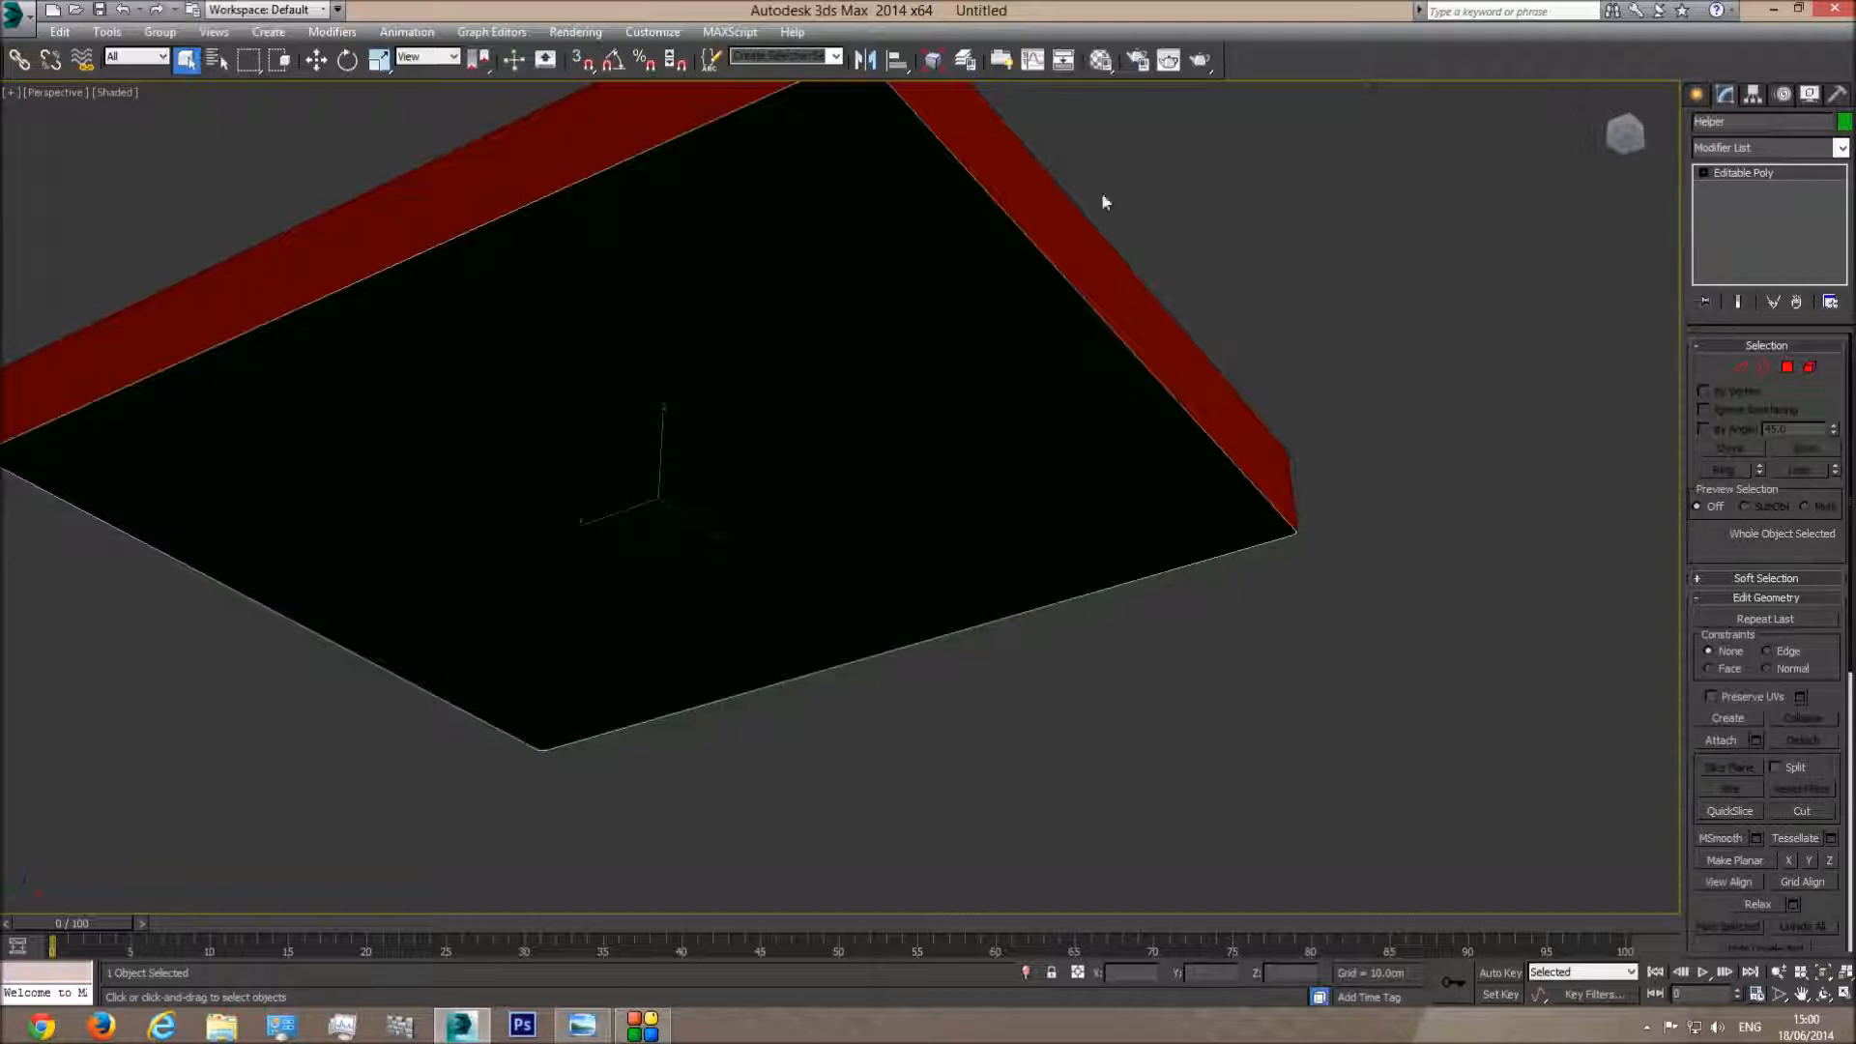
middle_drag(1110, 205, 1125, 292)
Turn on edged faces and apply a TurboSmooth modifier to the Sheet object
click(1824, 996)
key(F4)
drag(1189, 721, 898, 507)
click(898, 507)
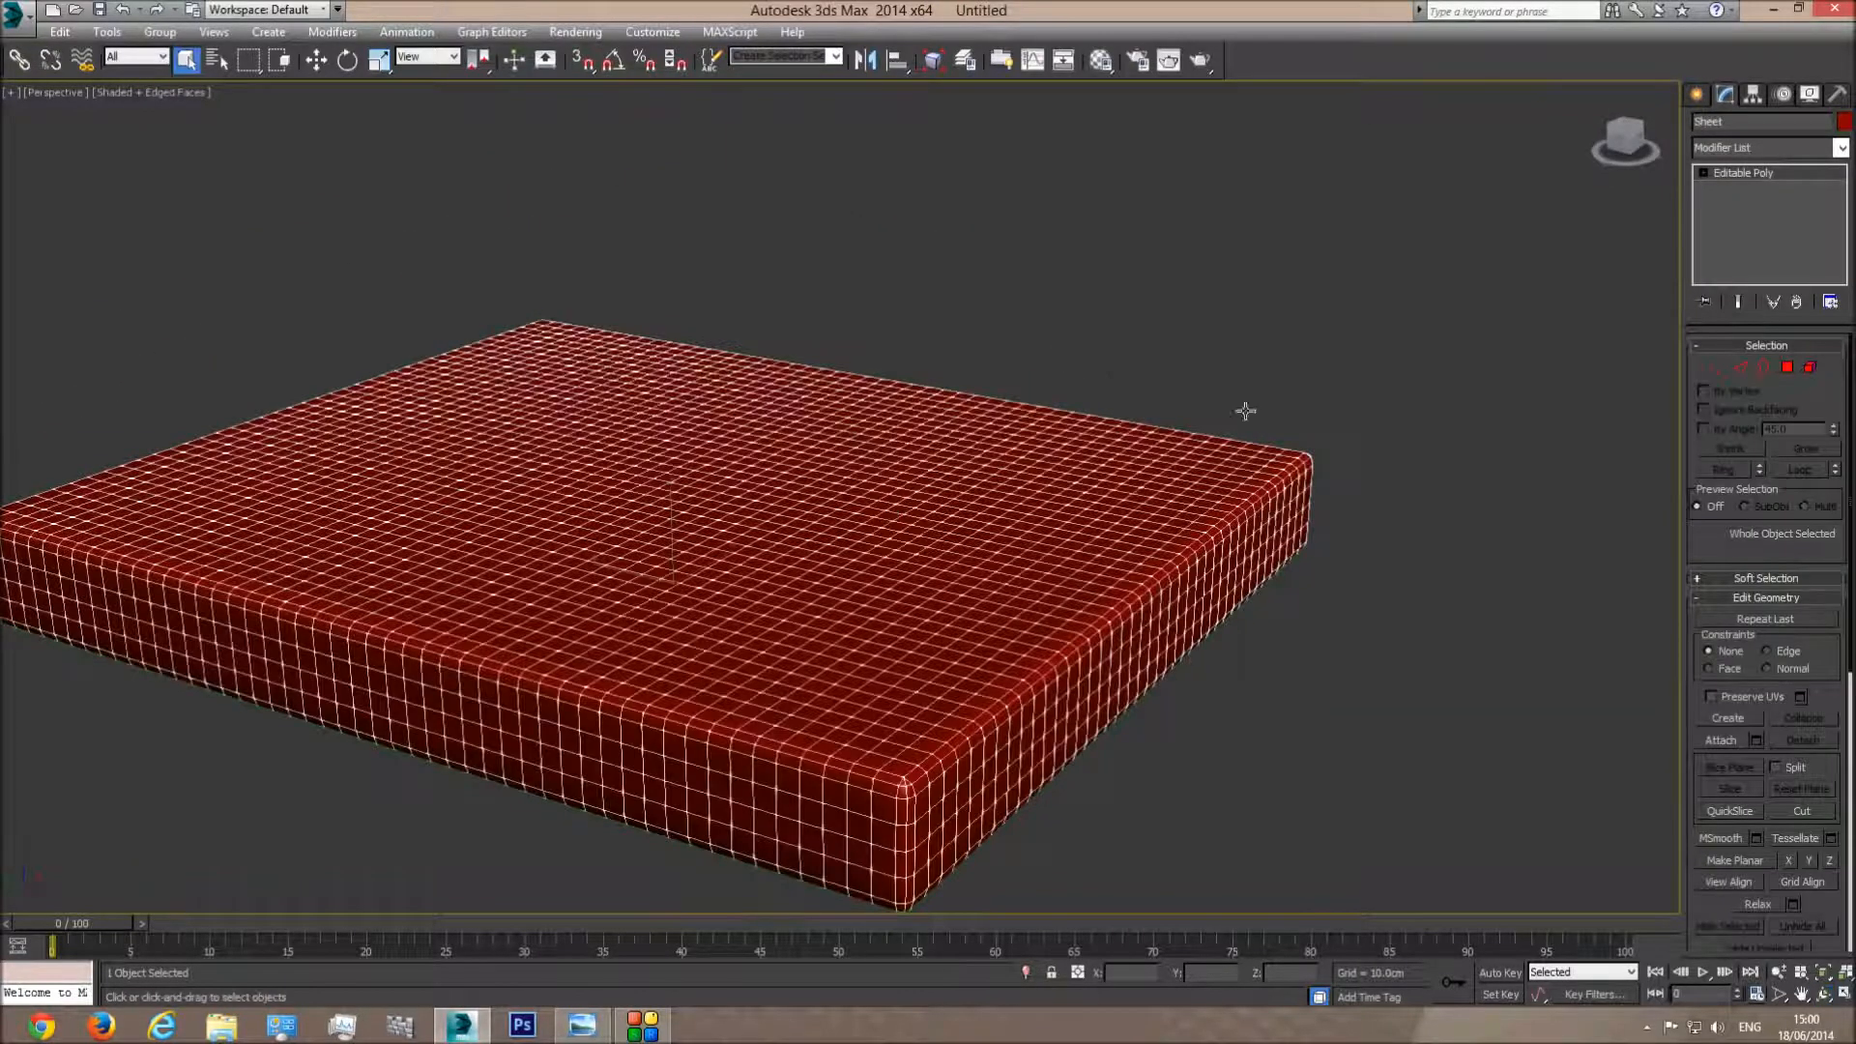
click(1840, 152)
drag(1844, 207, 1843, 668)
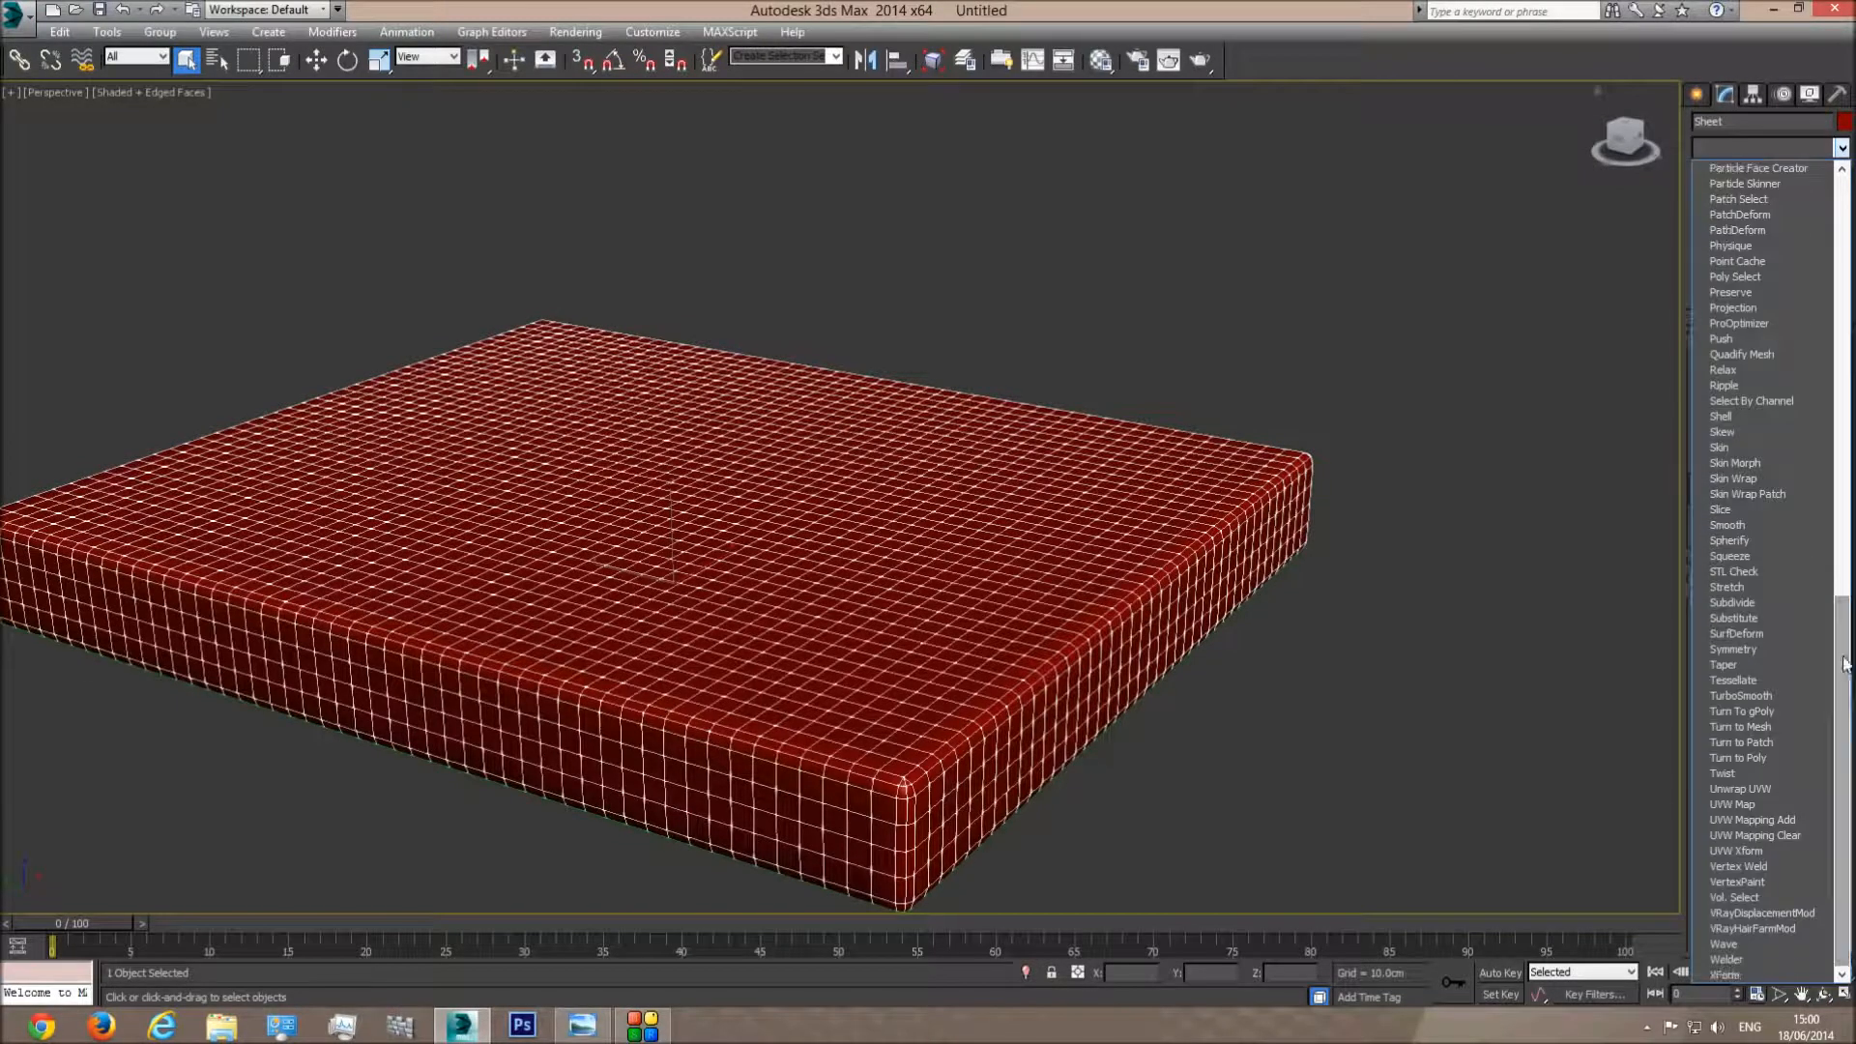
click(1771, 698)
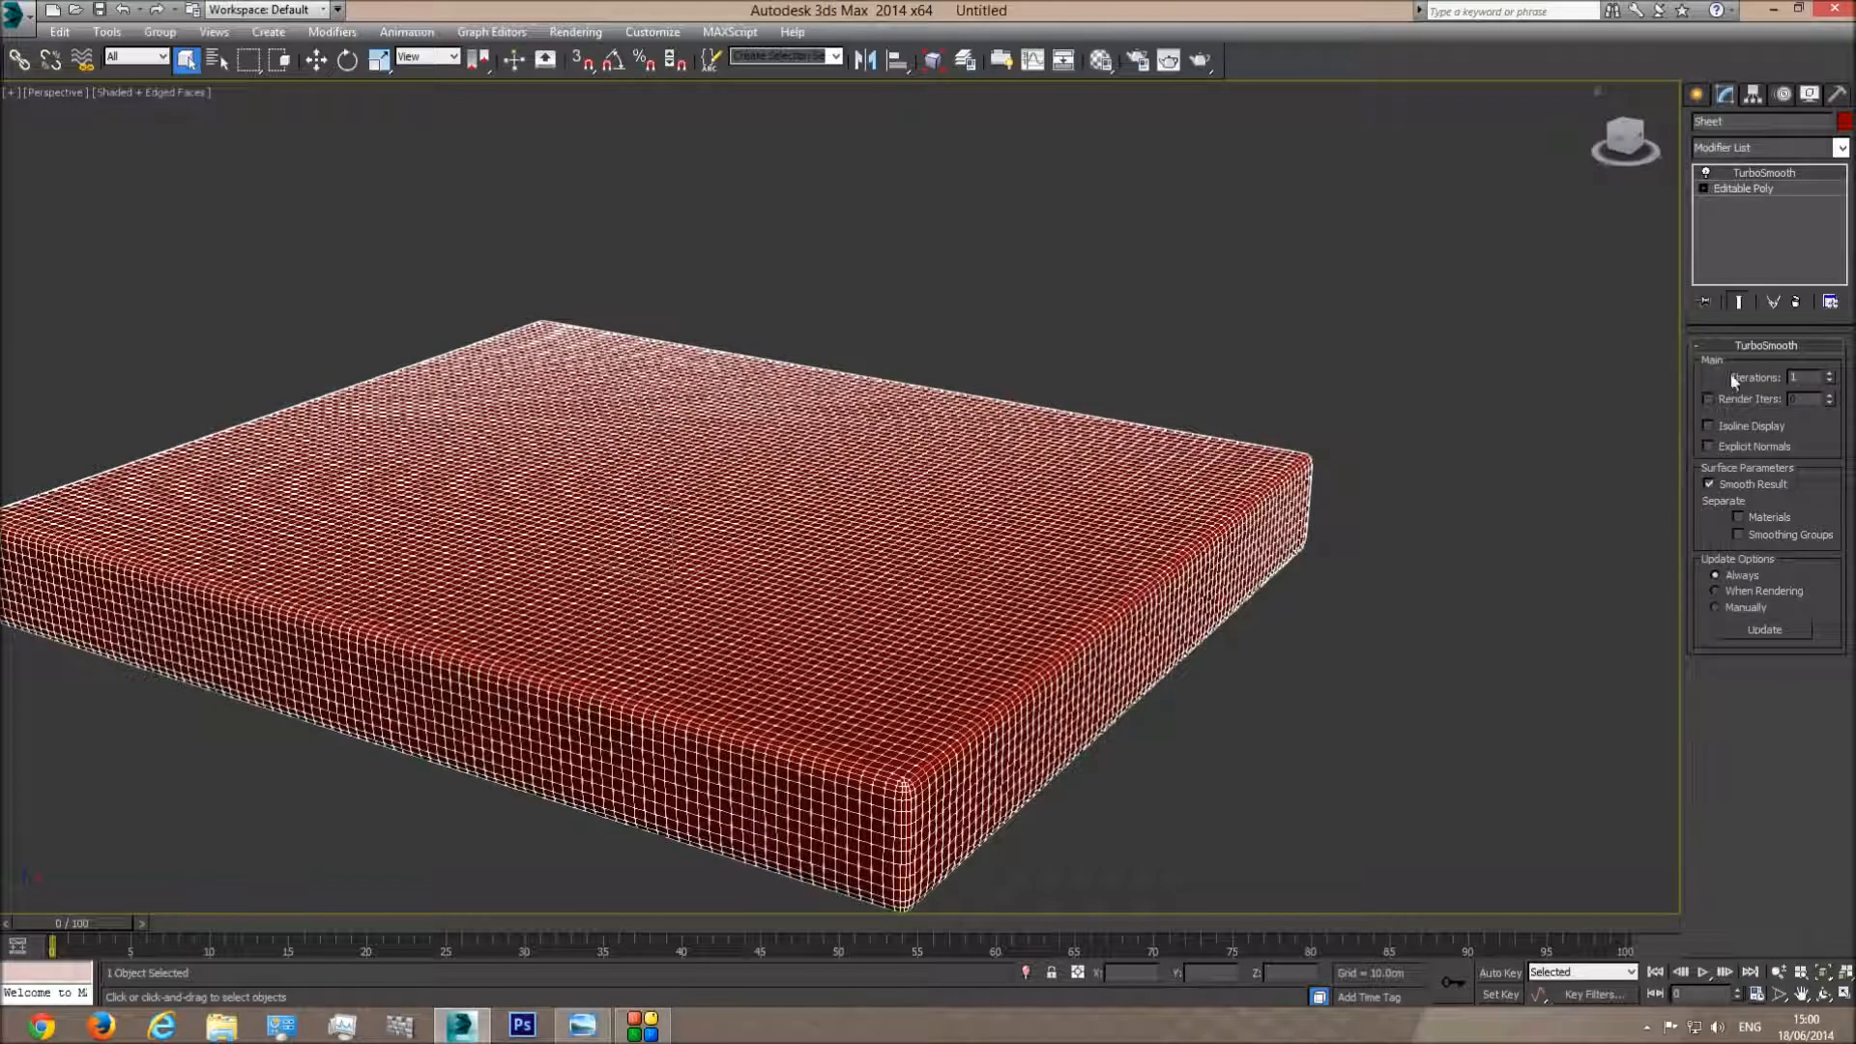
Convert the smoothed Sheet object to Editable Poly
right_click(1095, 548)
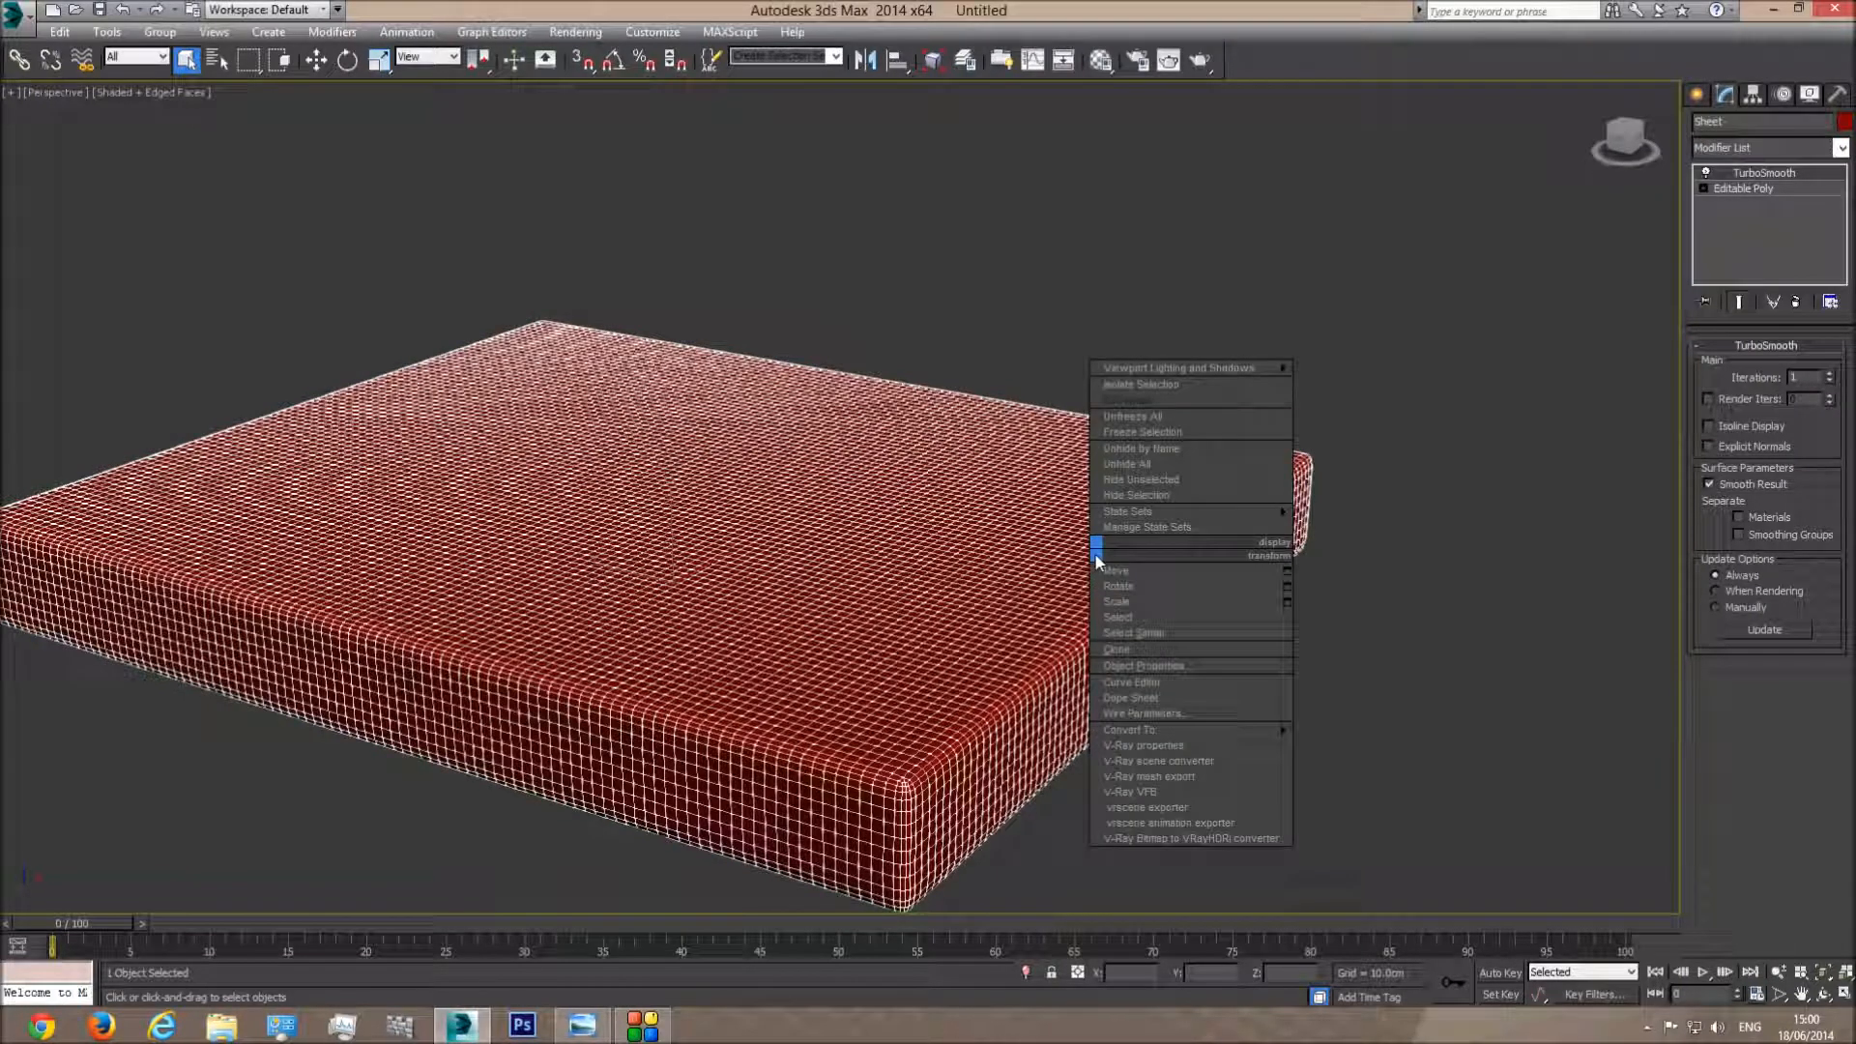
mouse_move(1285, 736)
click(1351, 744)
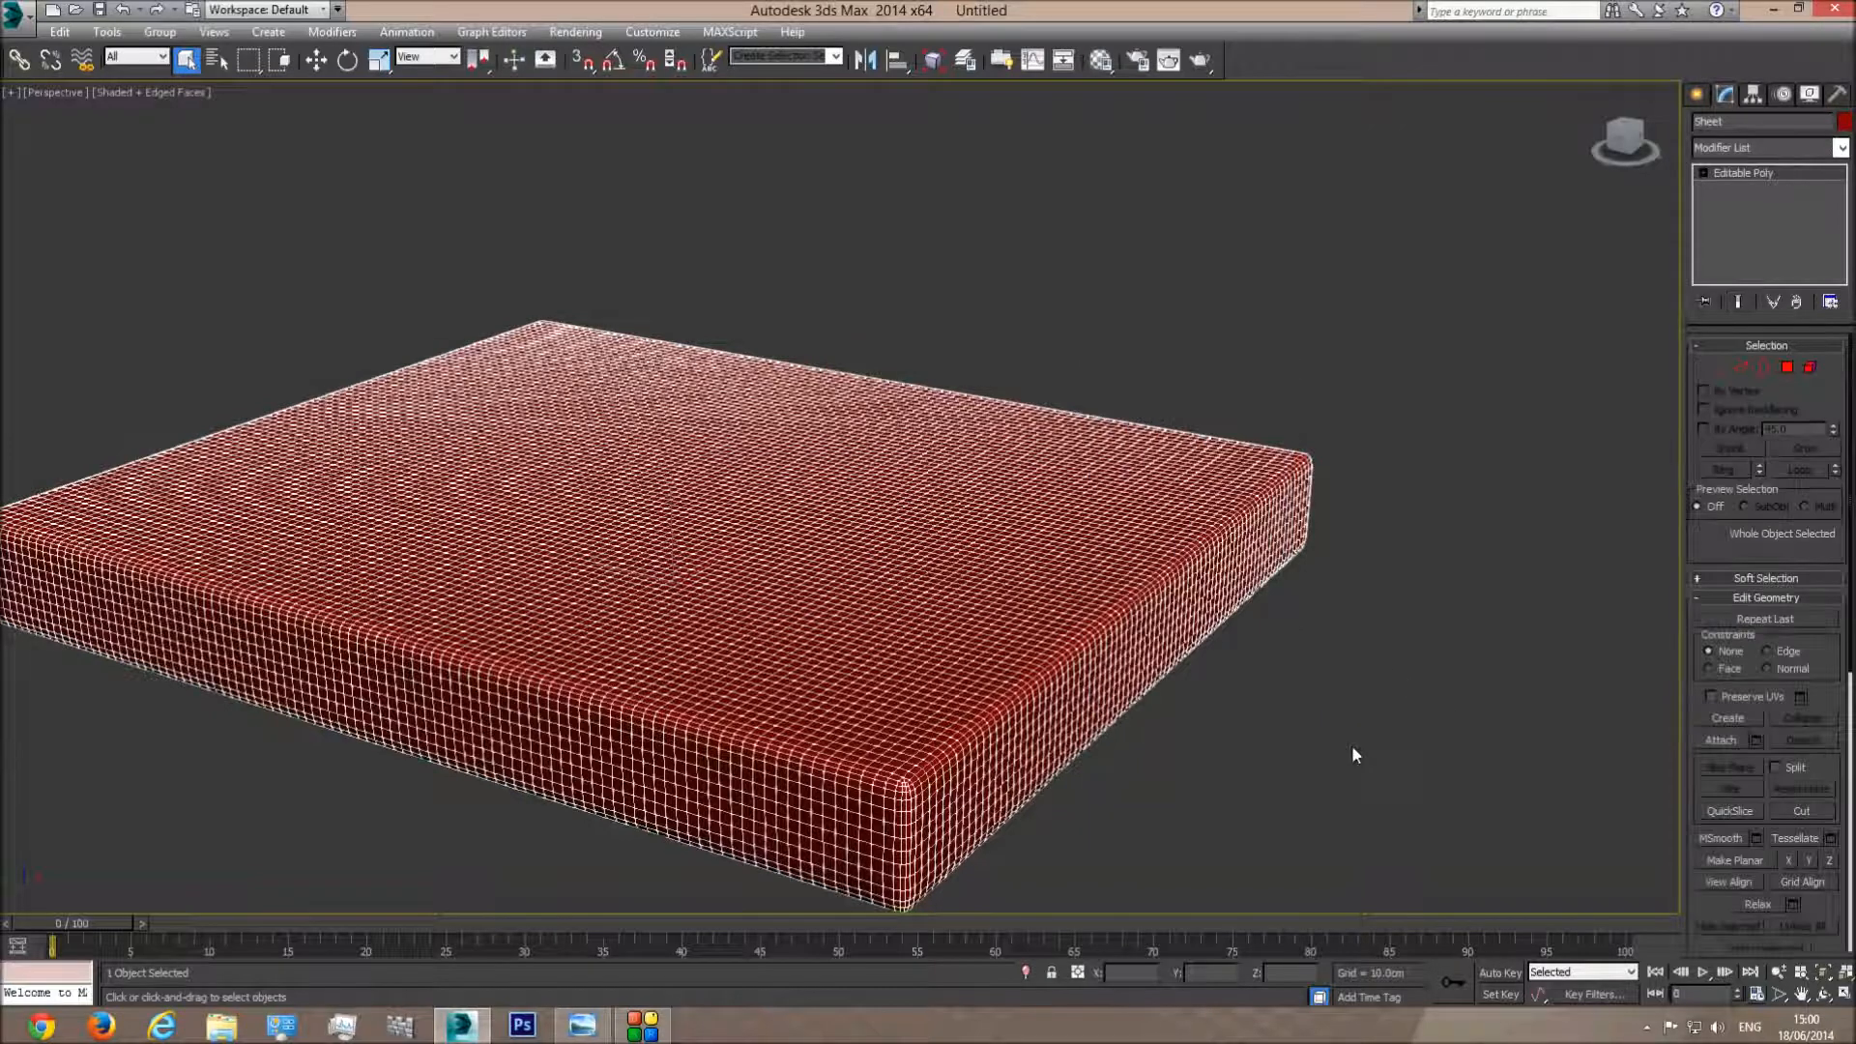
click(1402, 645)
click(1135, 570)
With Auto Key on, scale the green Helper surface down slightly in X and Y at frame 100
click(1823, 993)
drag(1041, 616, 1024, 504)
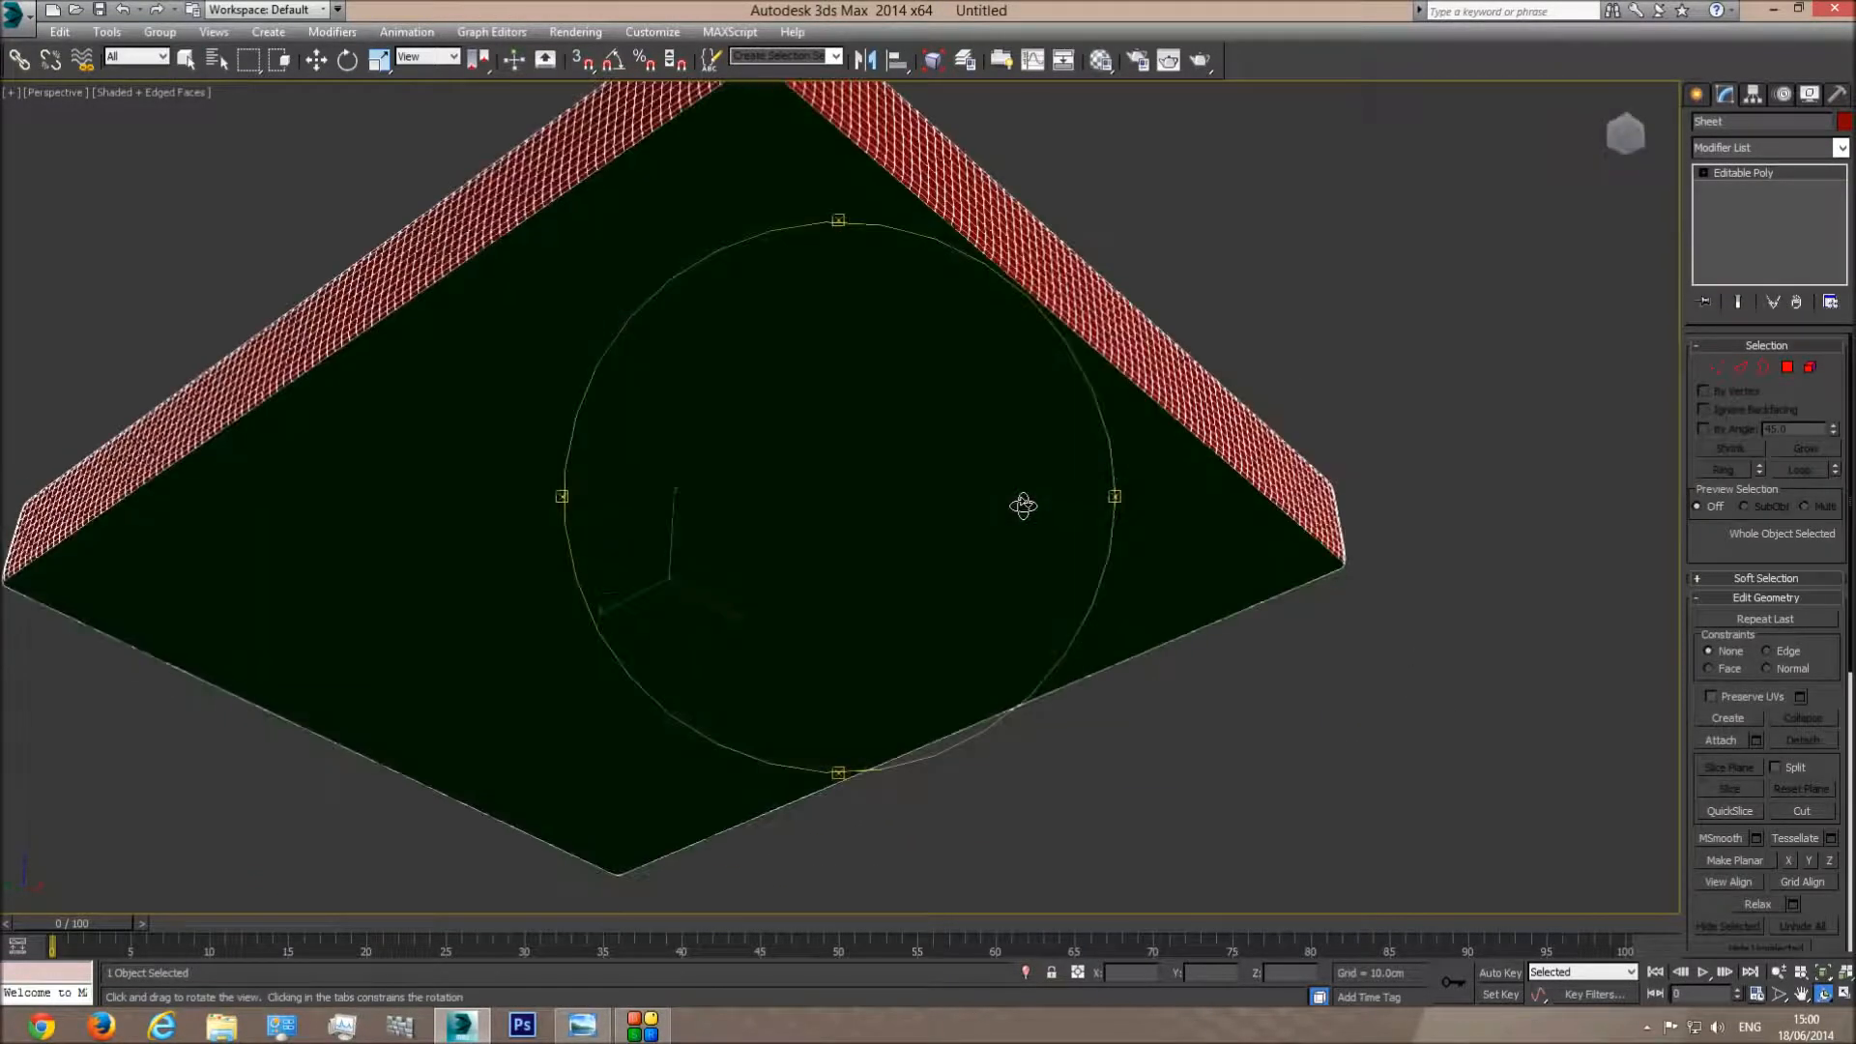
right_click(782, 362)
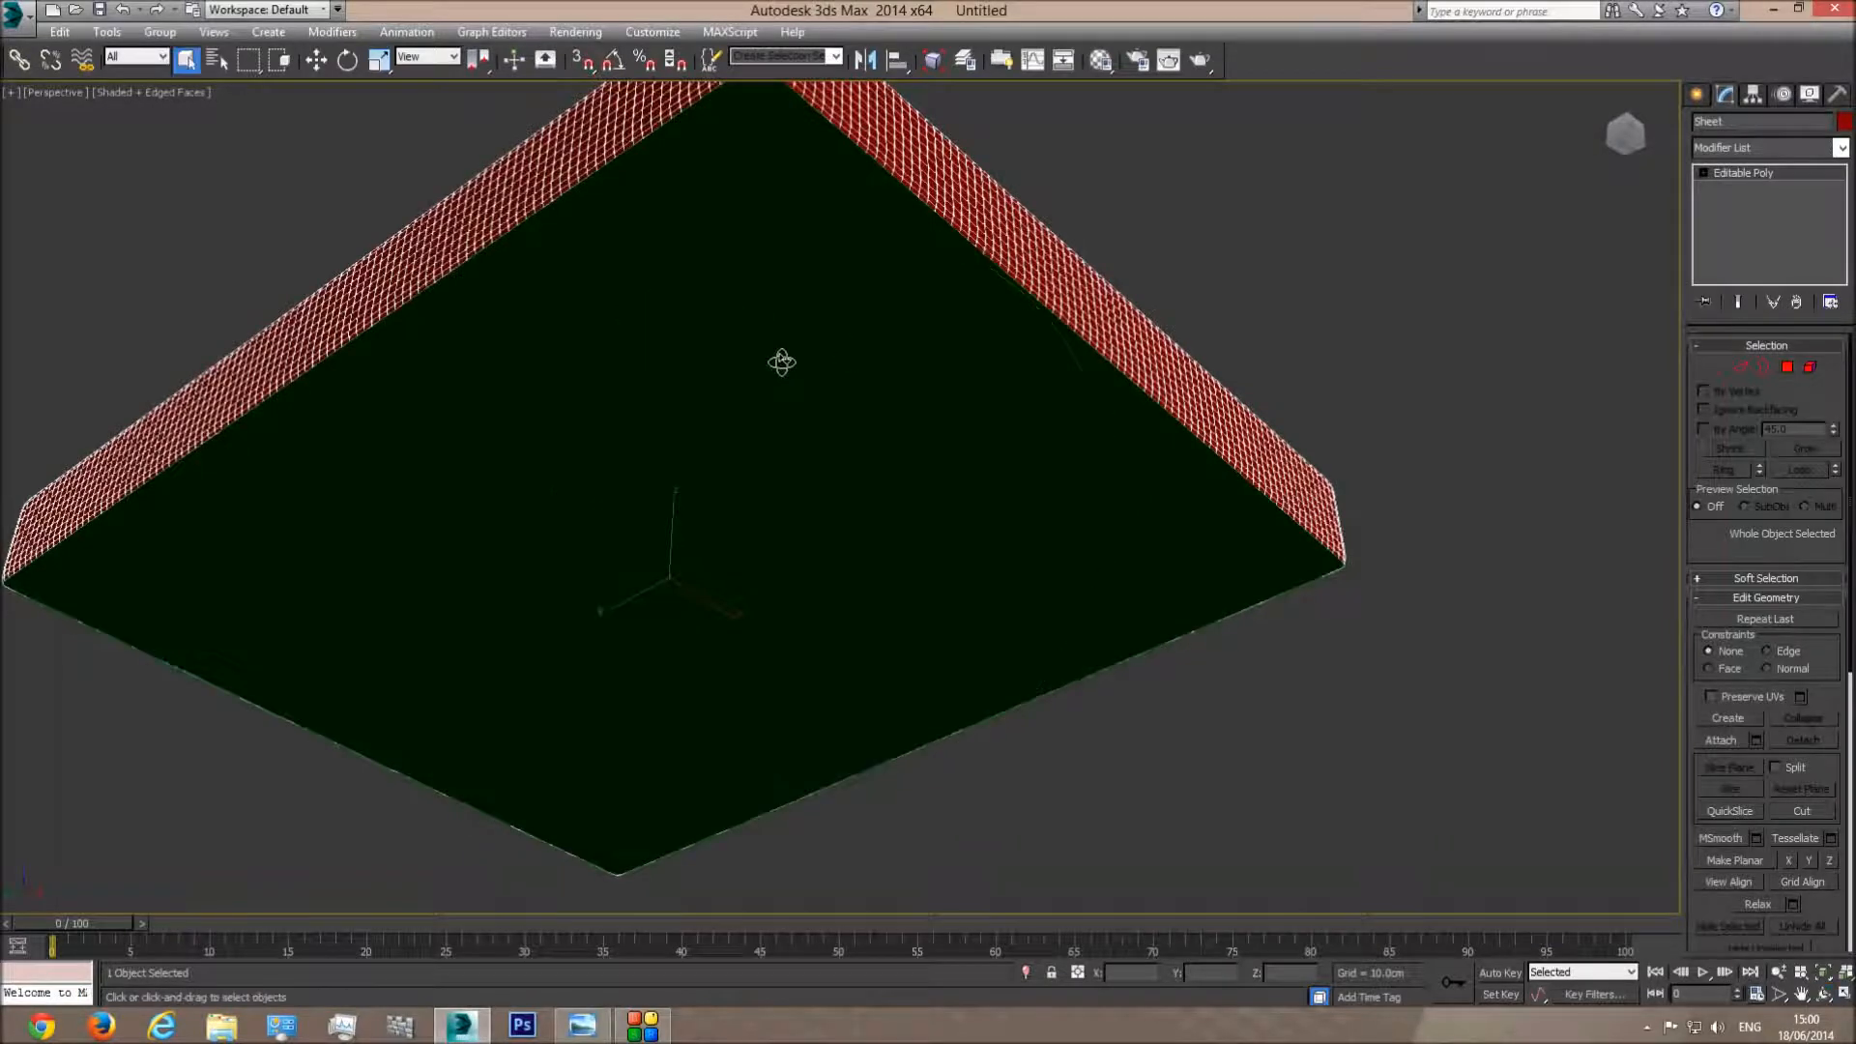
click(755, 222)
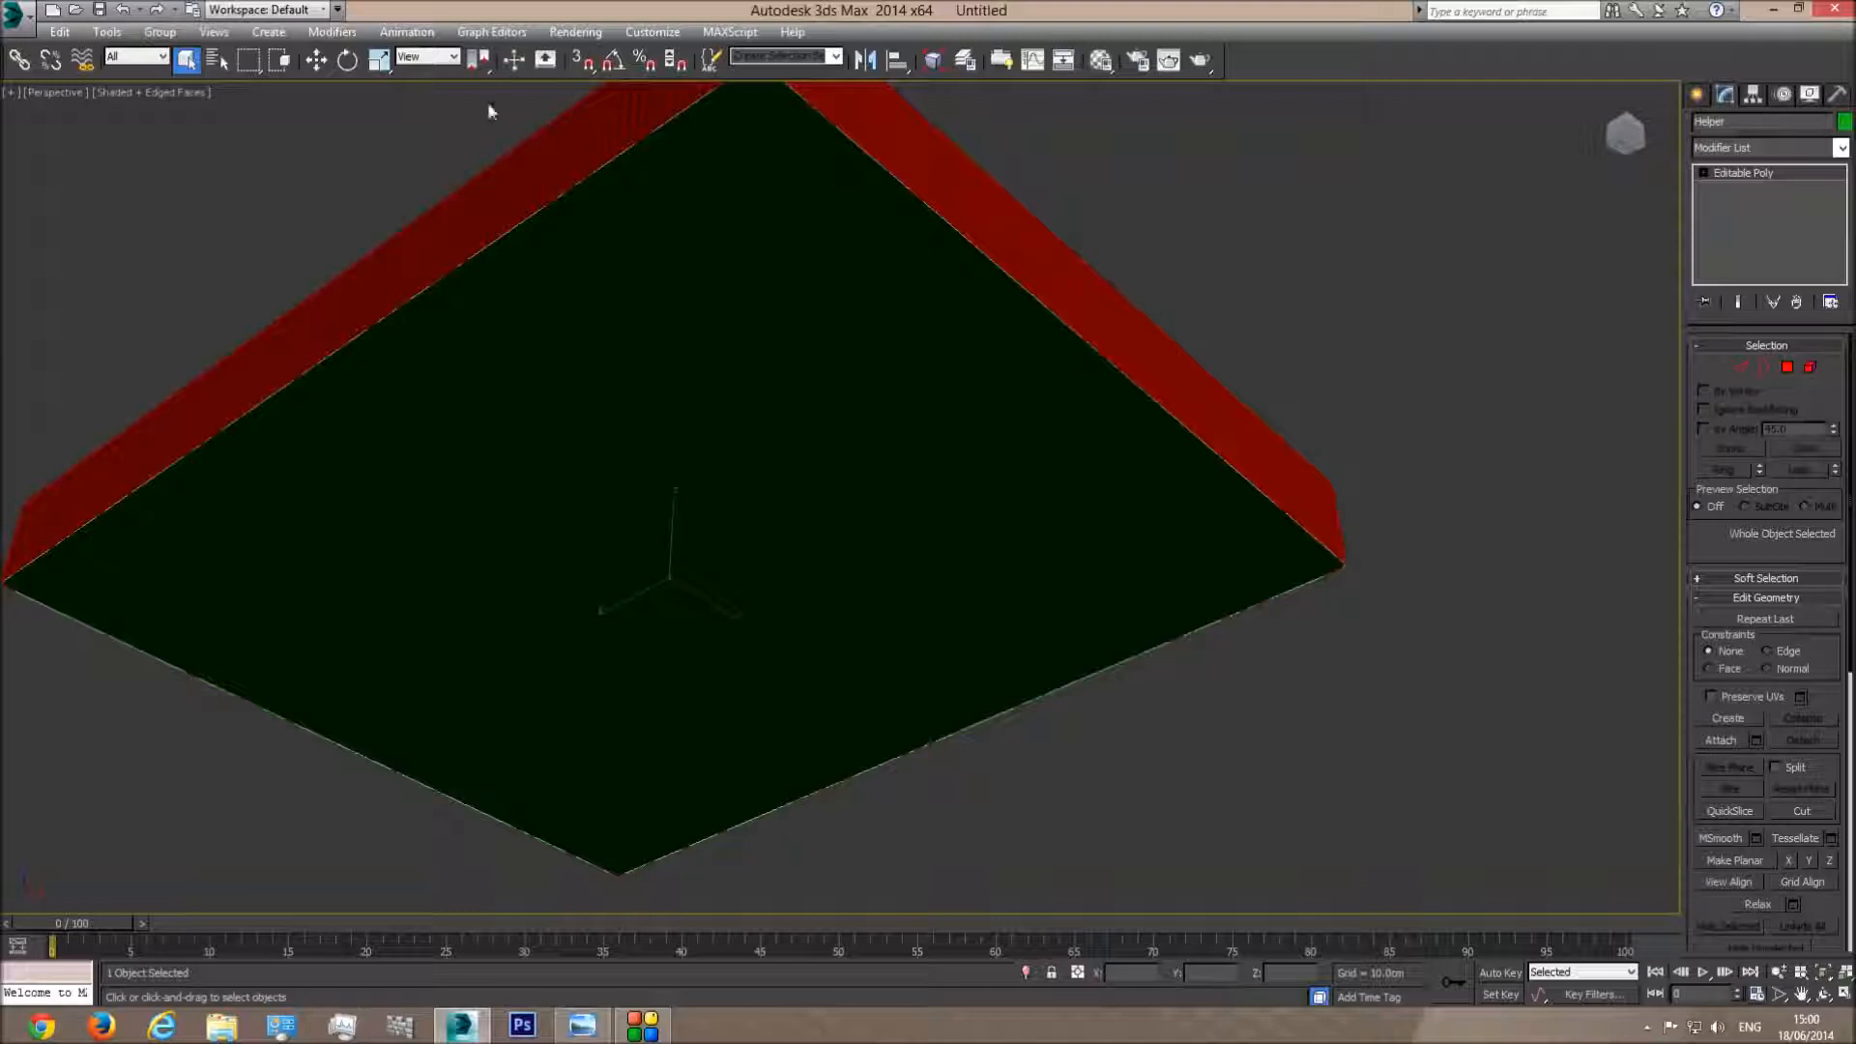
click(1502, 976)
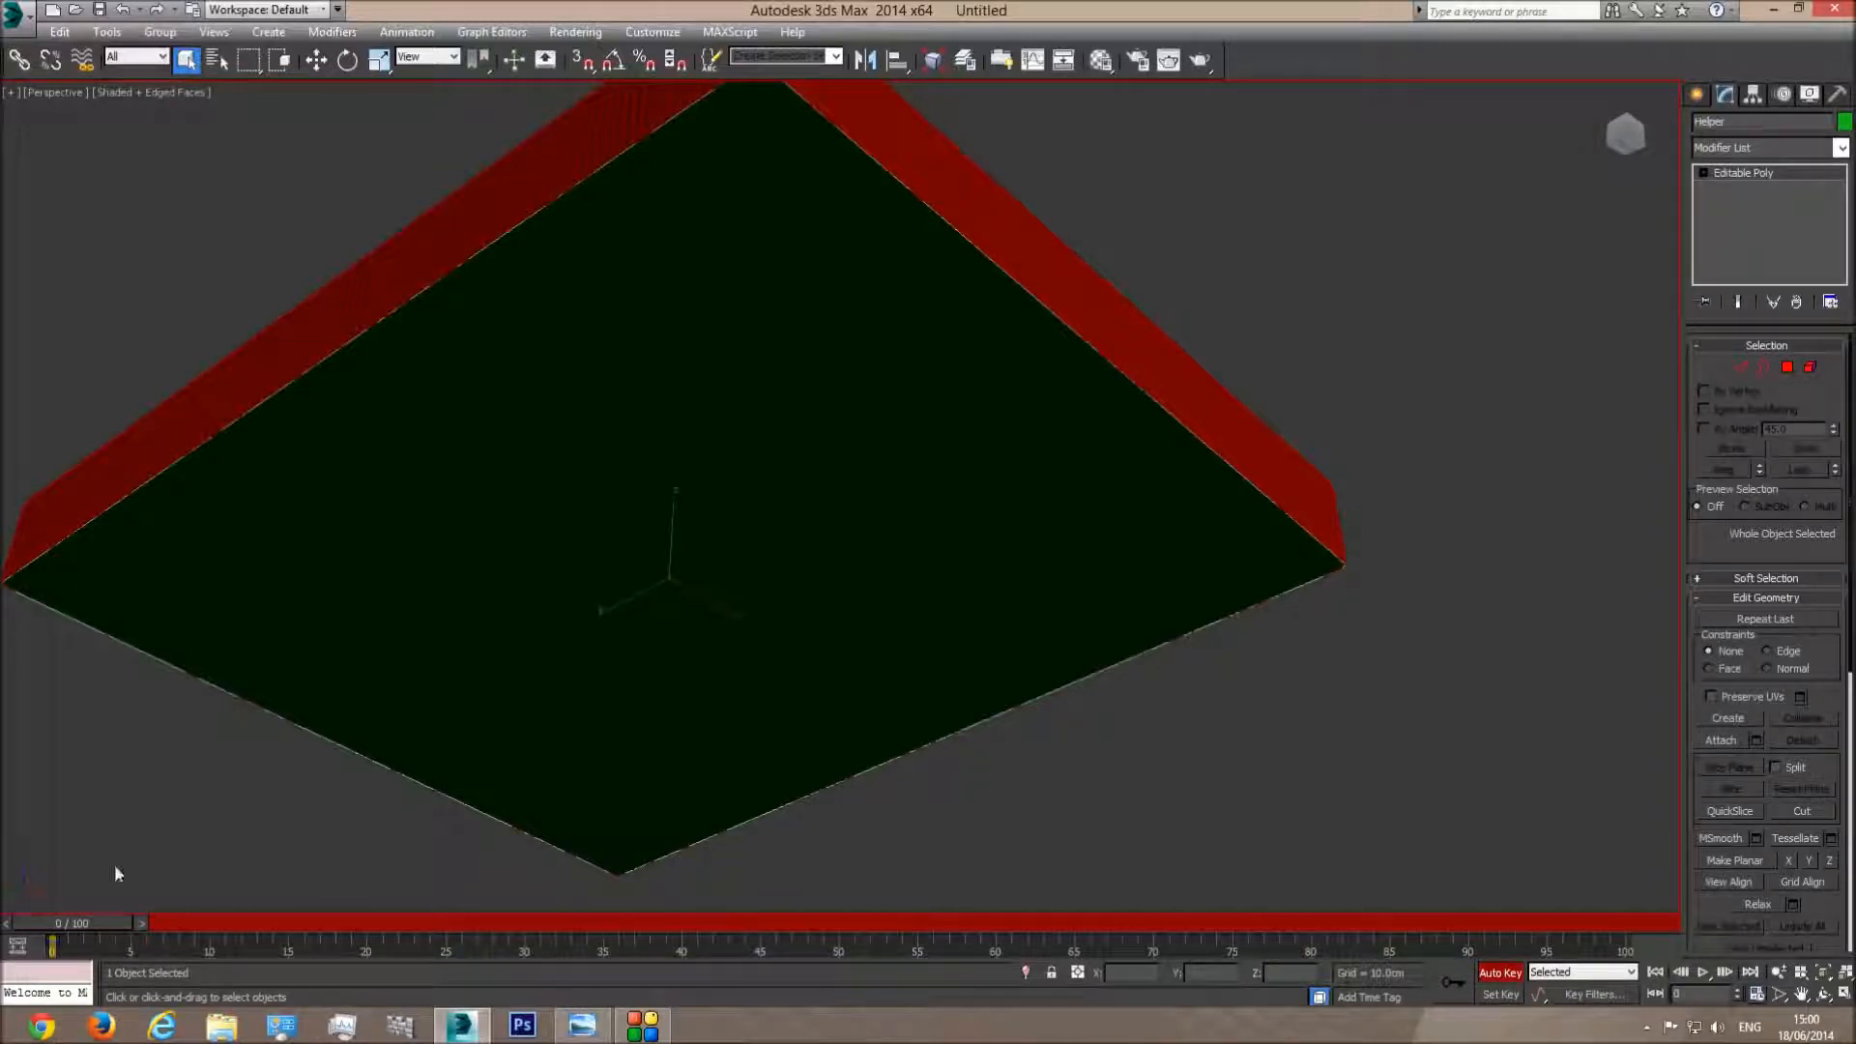
drag(97, 921, 1601, 923)
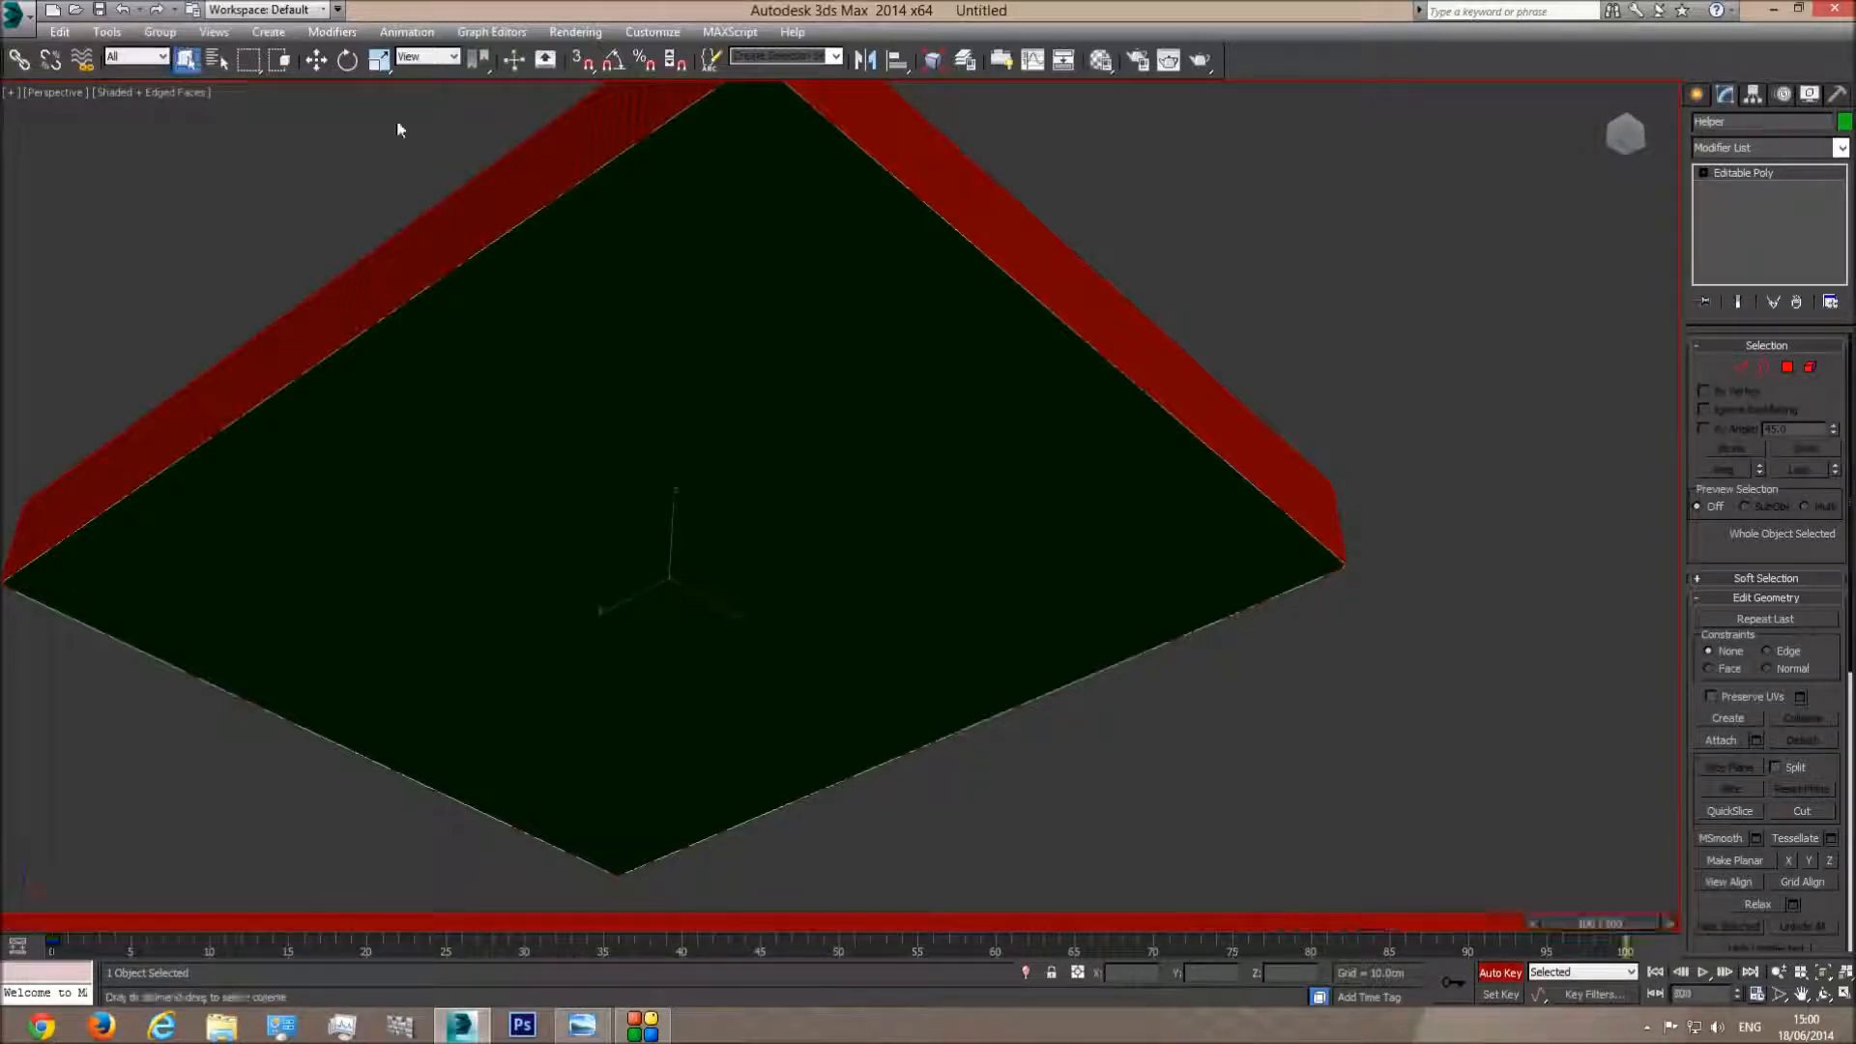
click(378, 60)
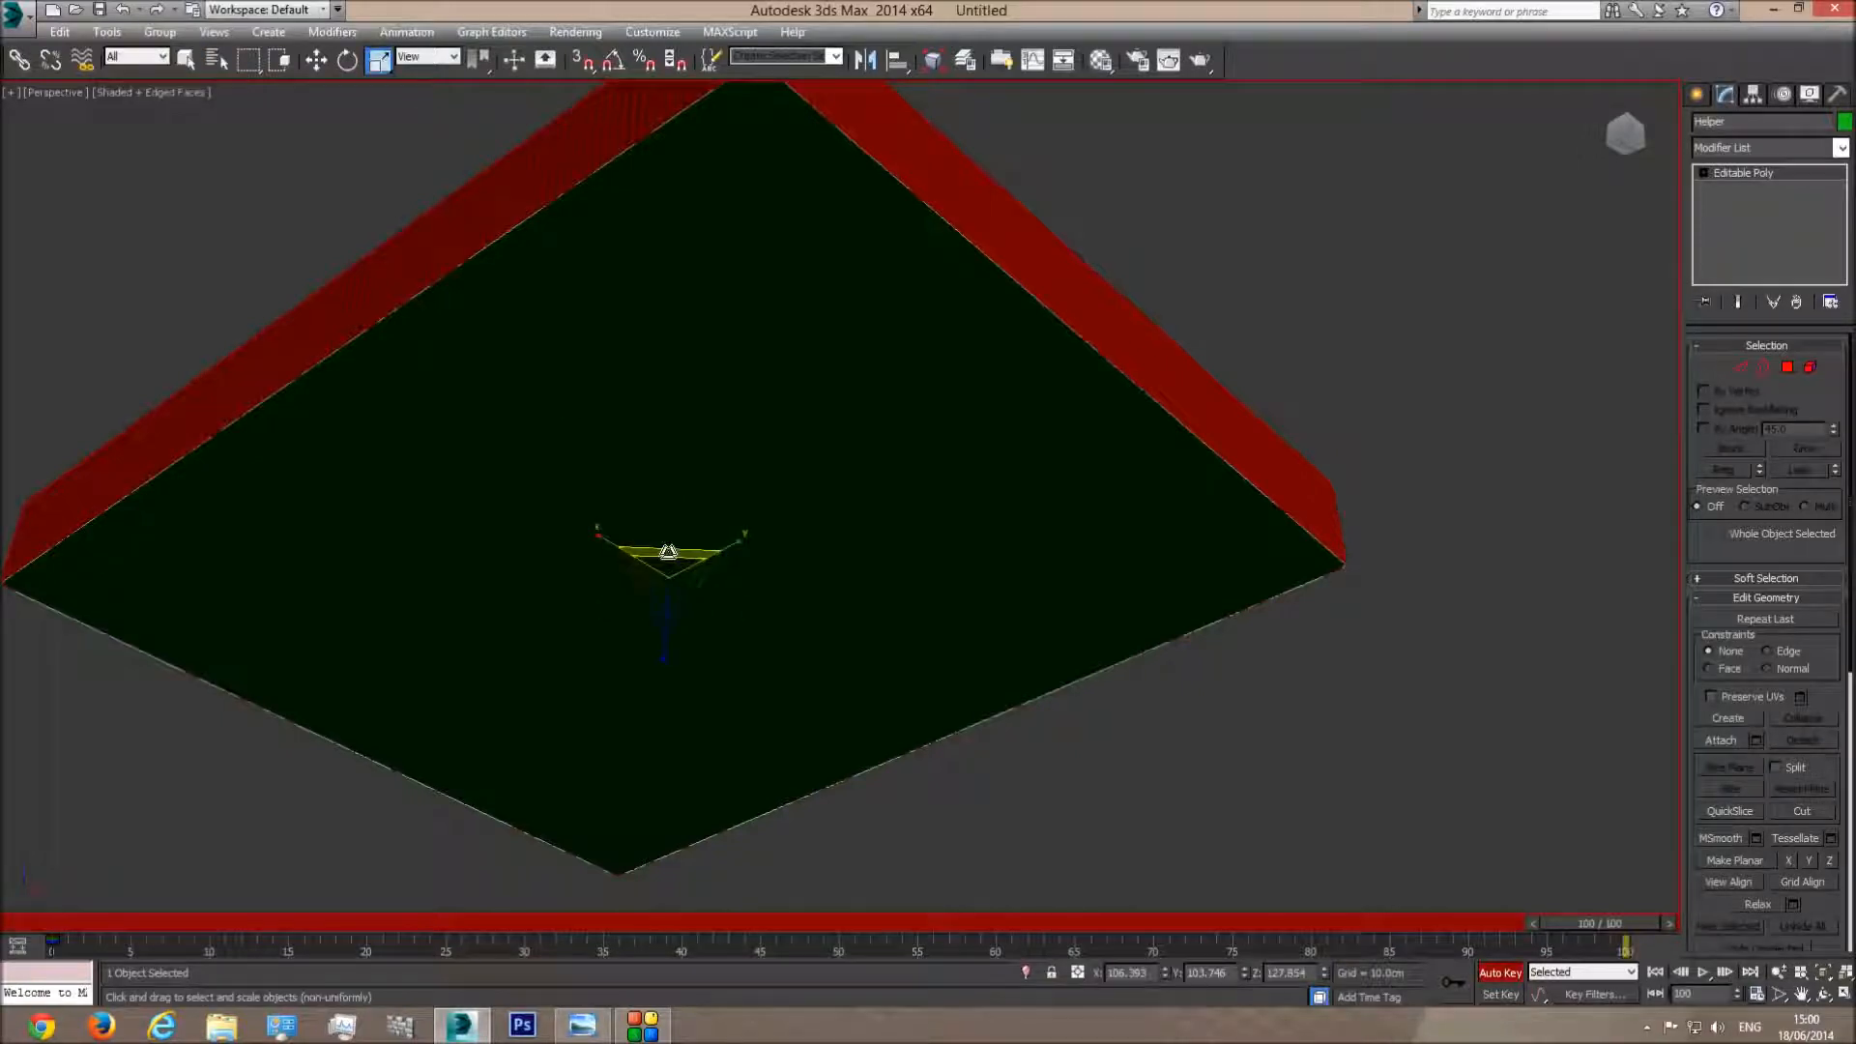
drag(667, 557, 666, 559)
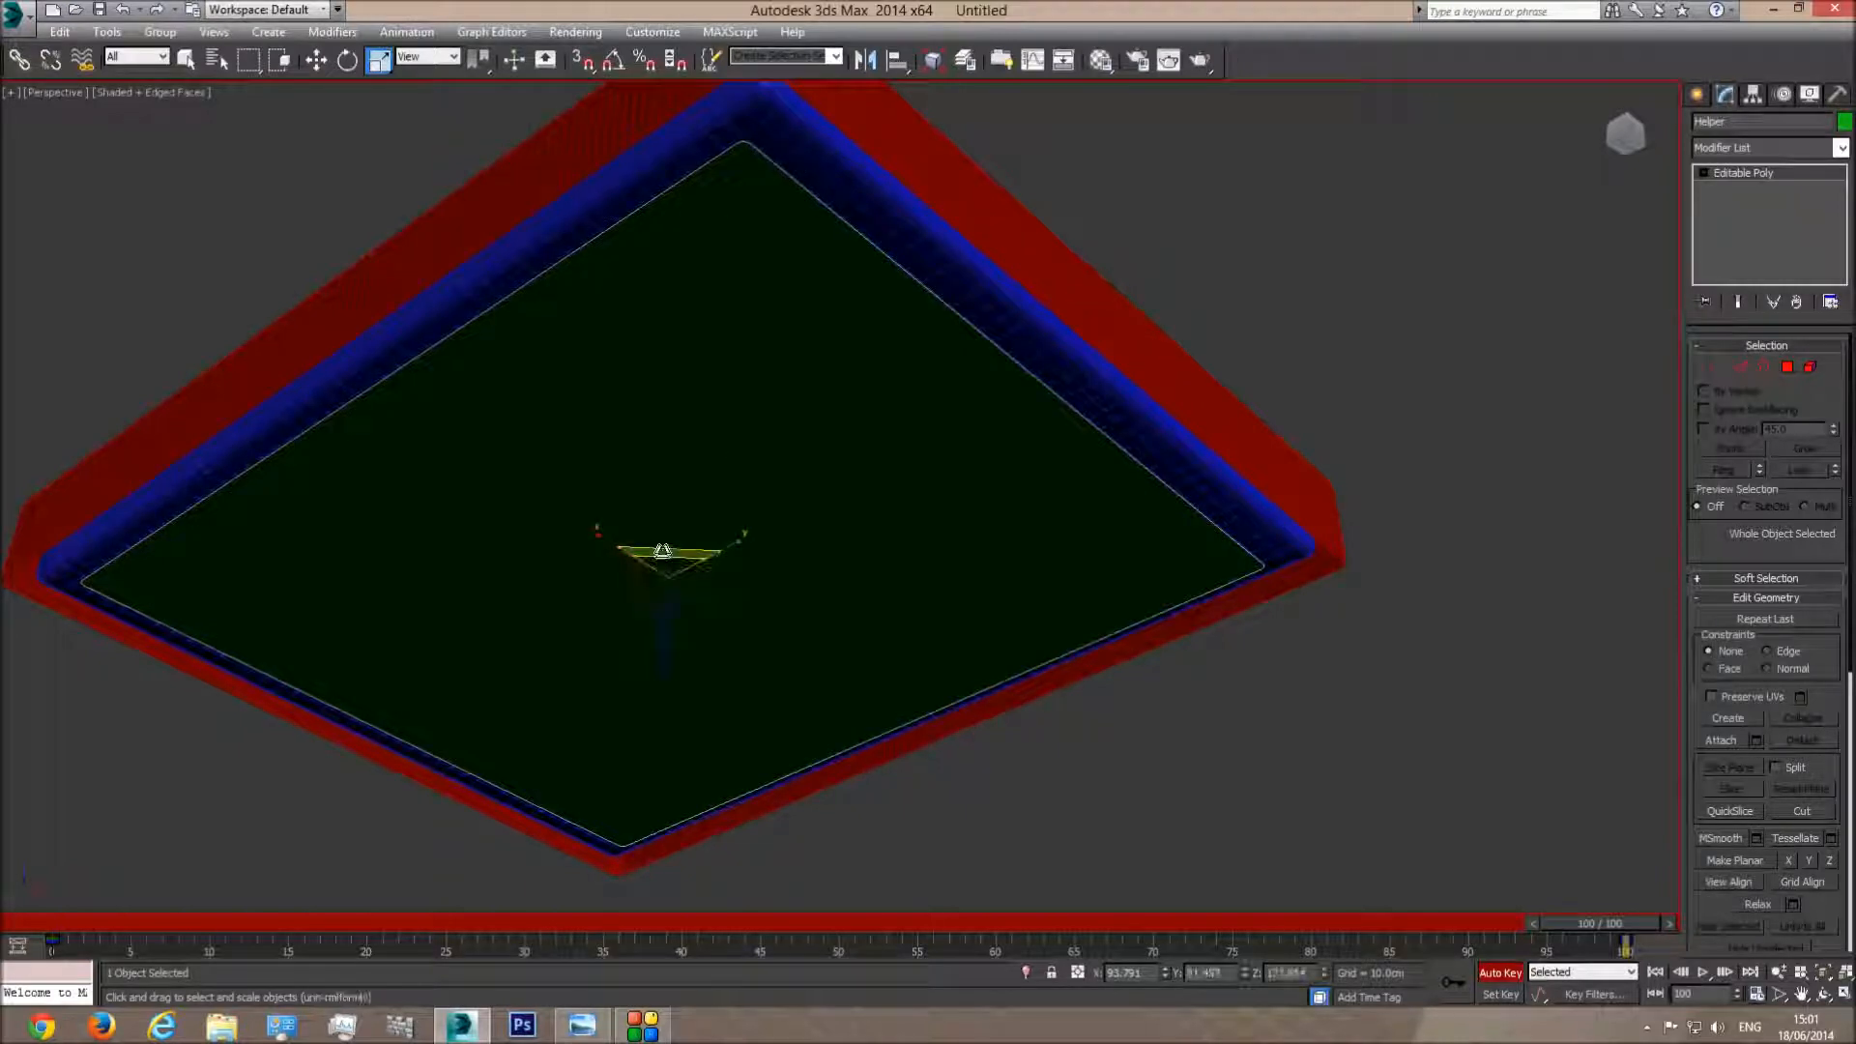
drag(662, 552, 658, 551)
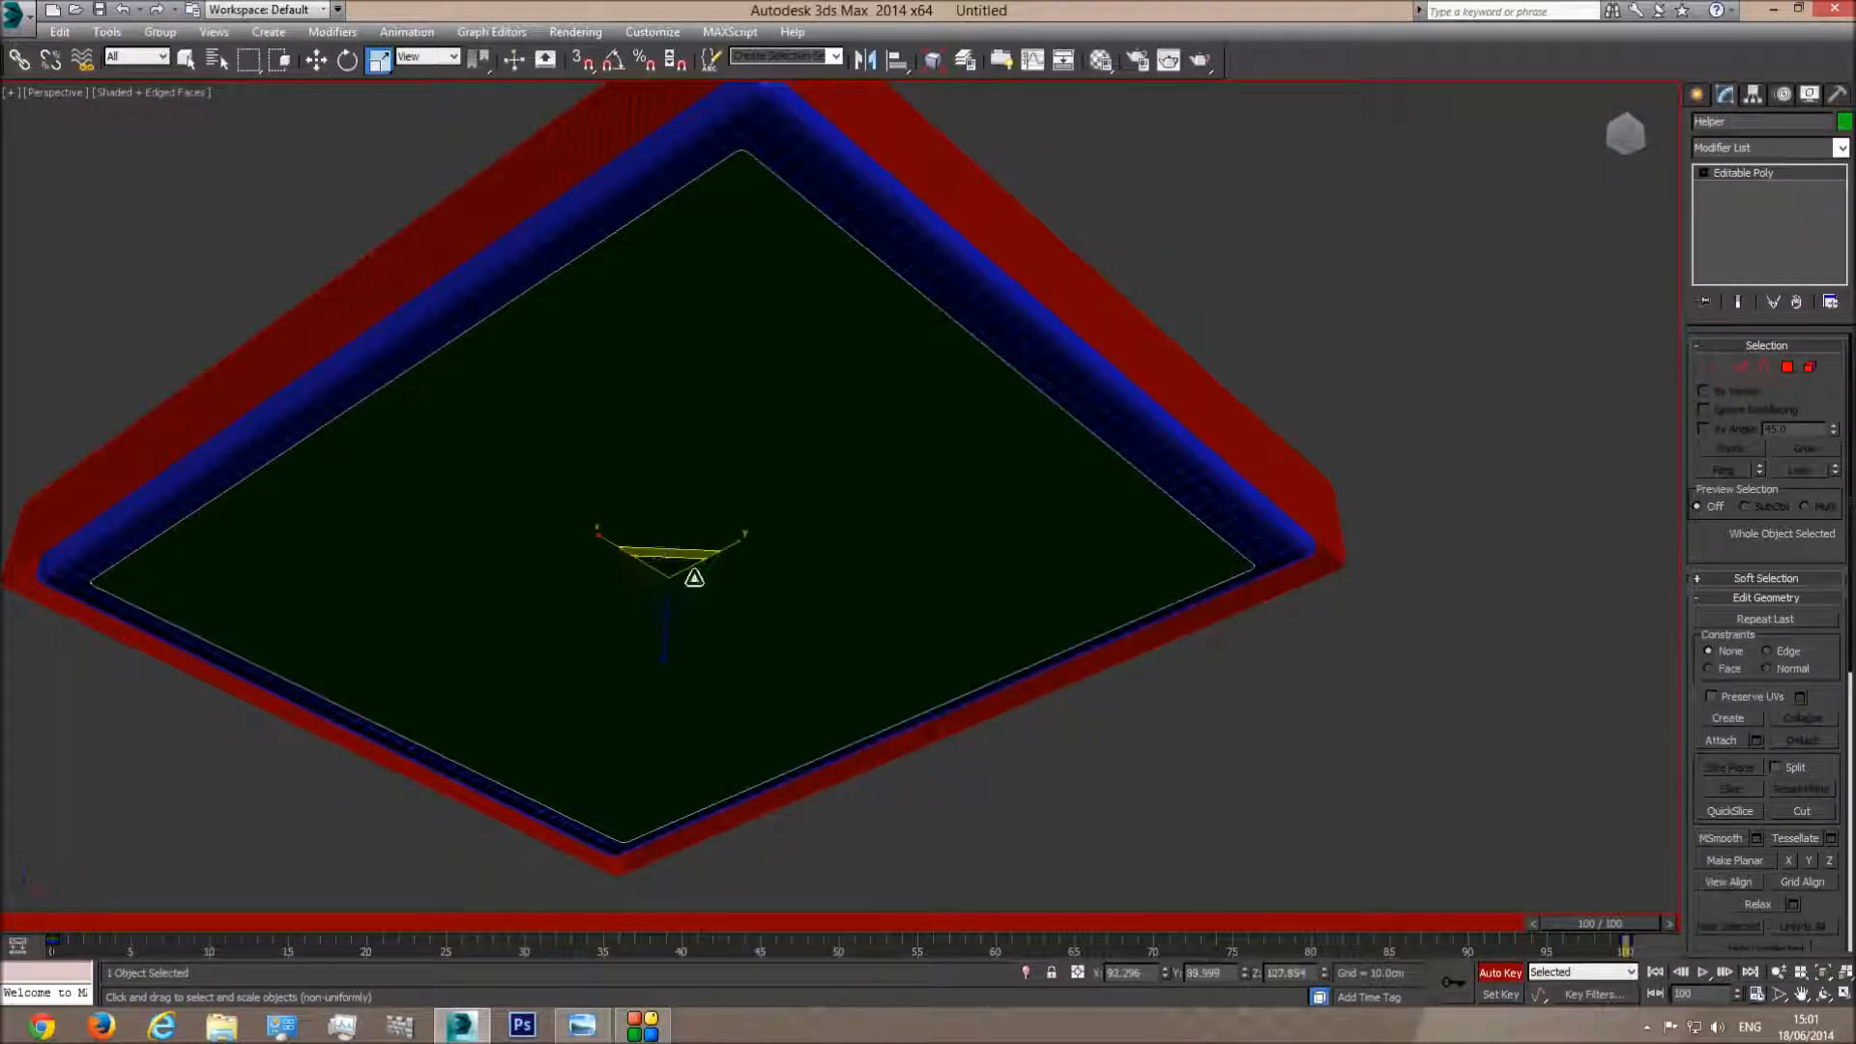
Raise the Helper slightly along Z at frame 100, turn off Auto Key and return to frame 0
key(w)
drag(670, 532, 671, 524)
click(1520, 974)
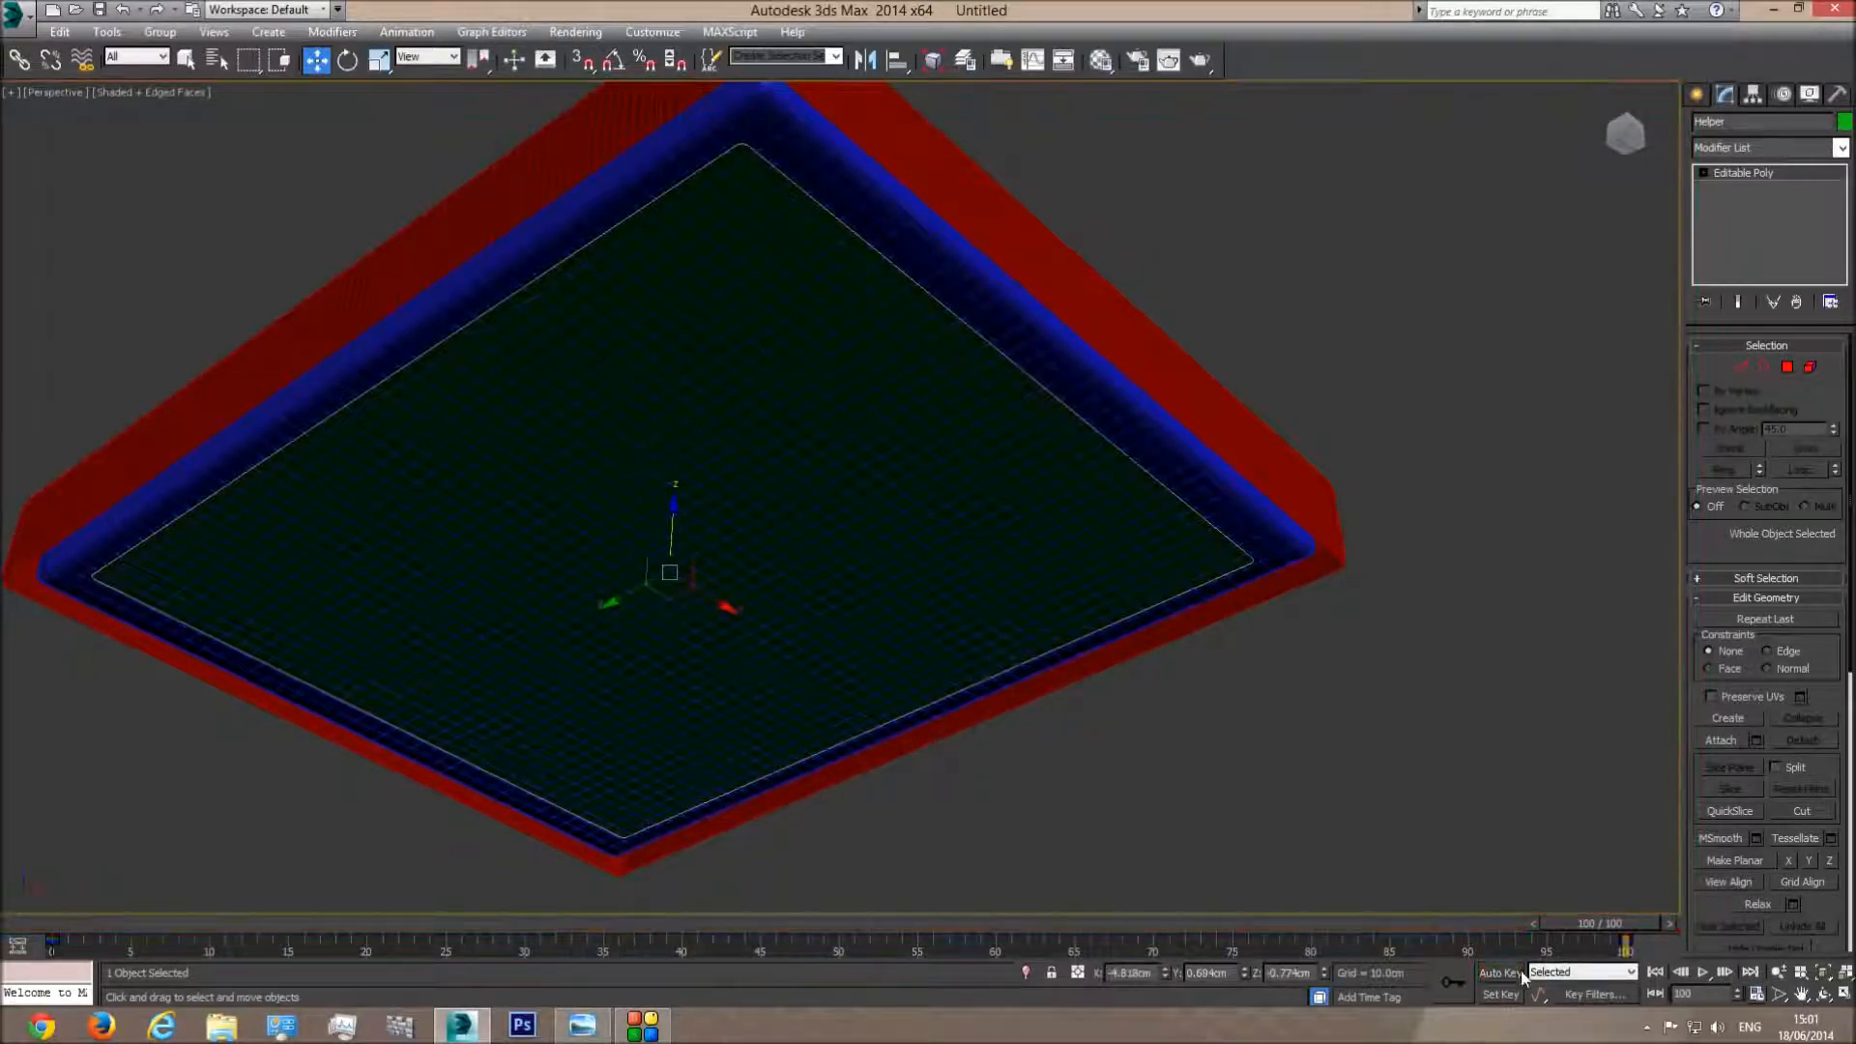
drag(1605, 936, 618, 926)
drag(748, 908, 4, 987)
key(w)
key(q)
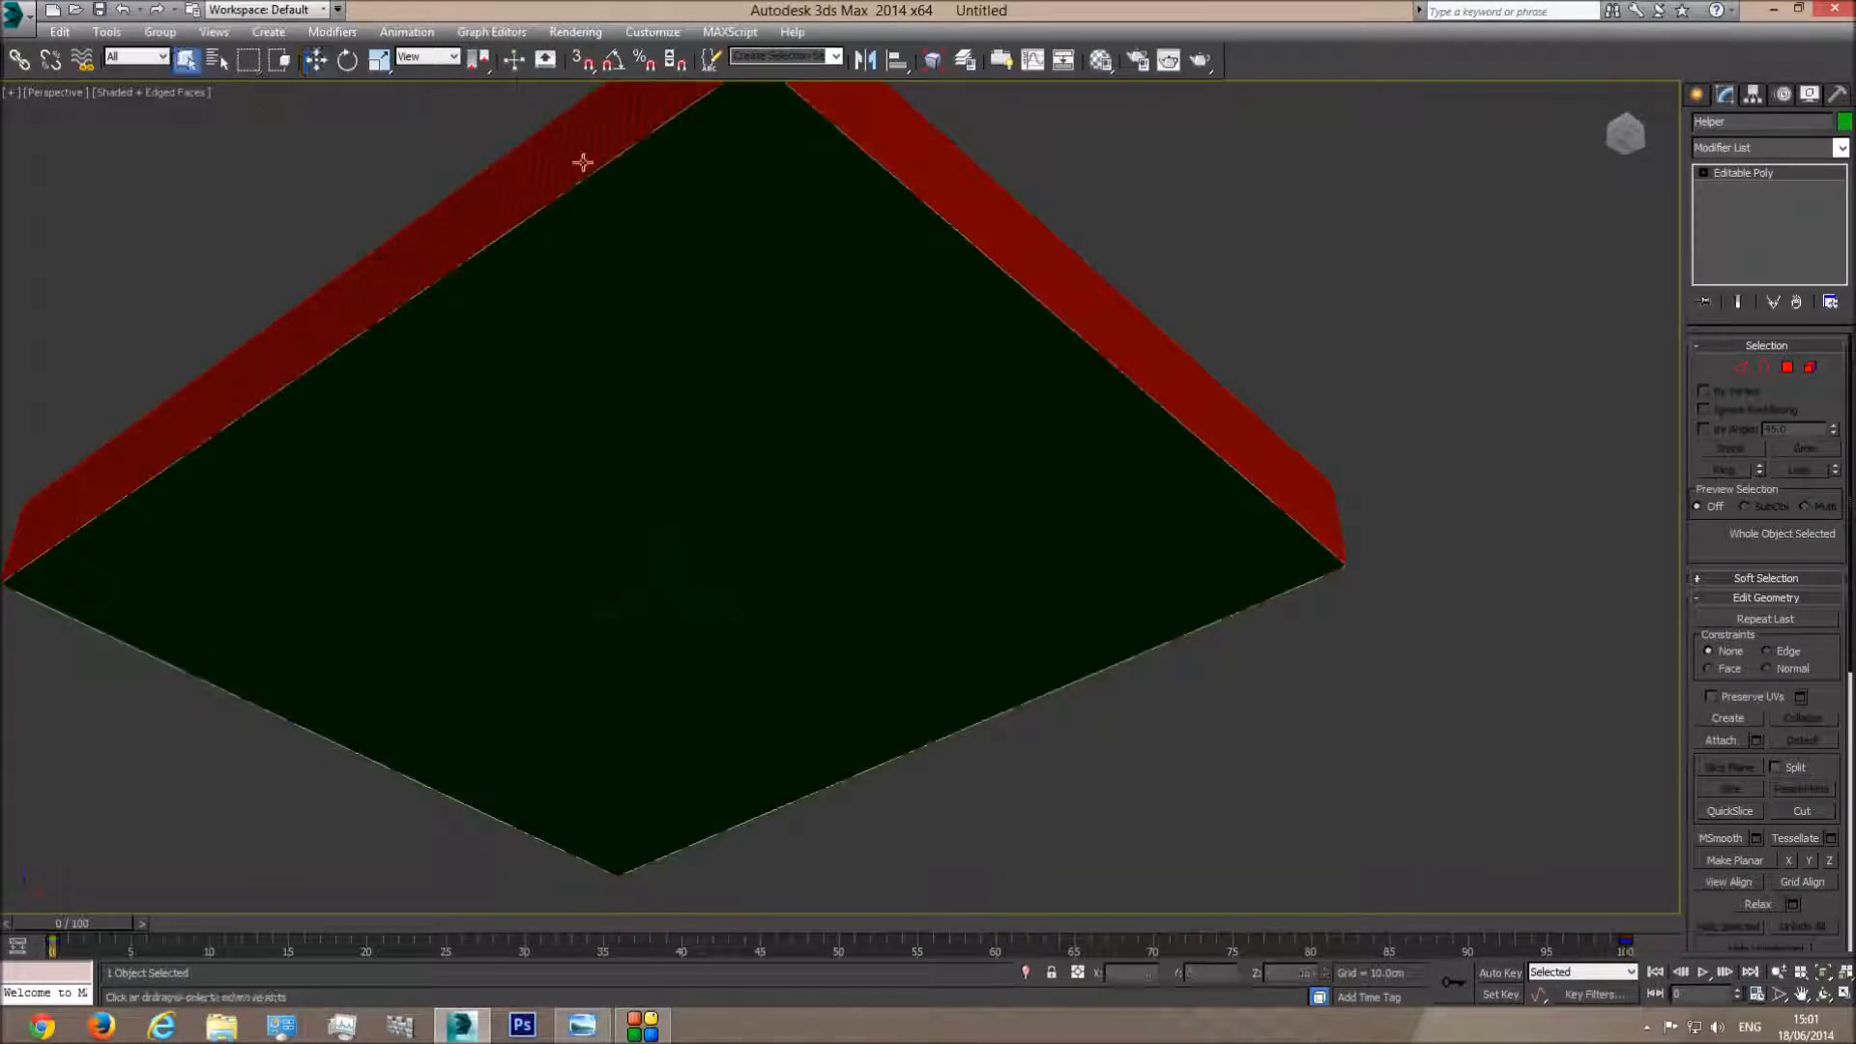
Apply a Cloth modifier to the Sheet object and add Helper and Mat to its cloth simulation
click(967, 187)
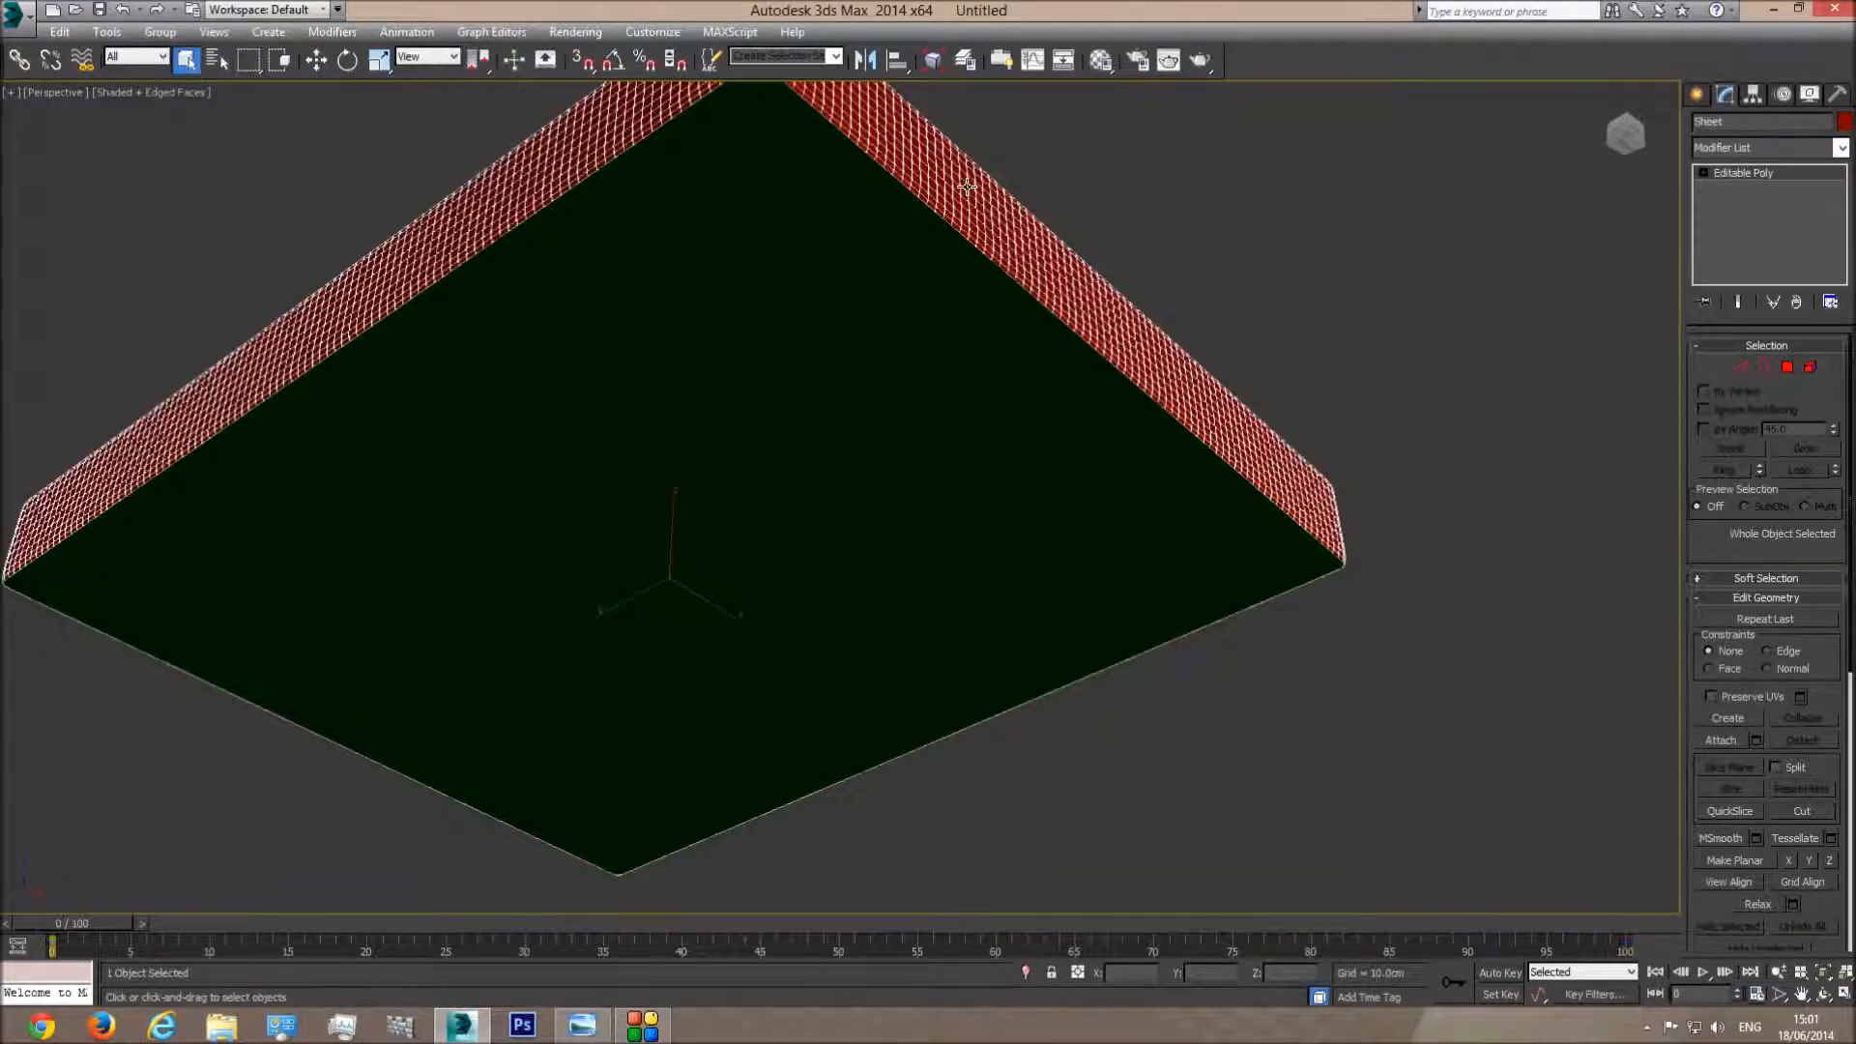
click(1843, 148)
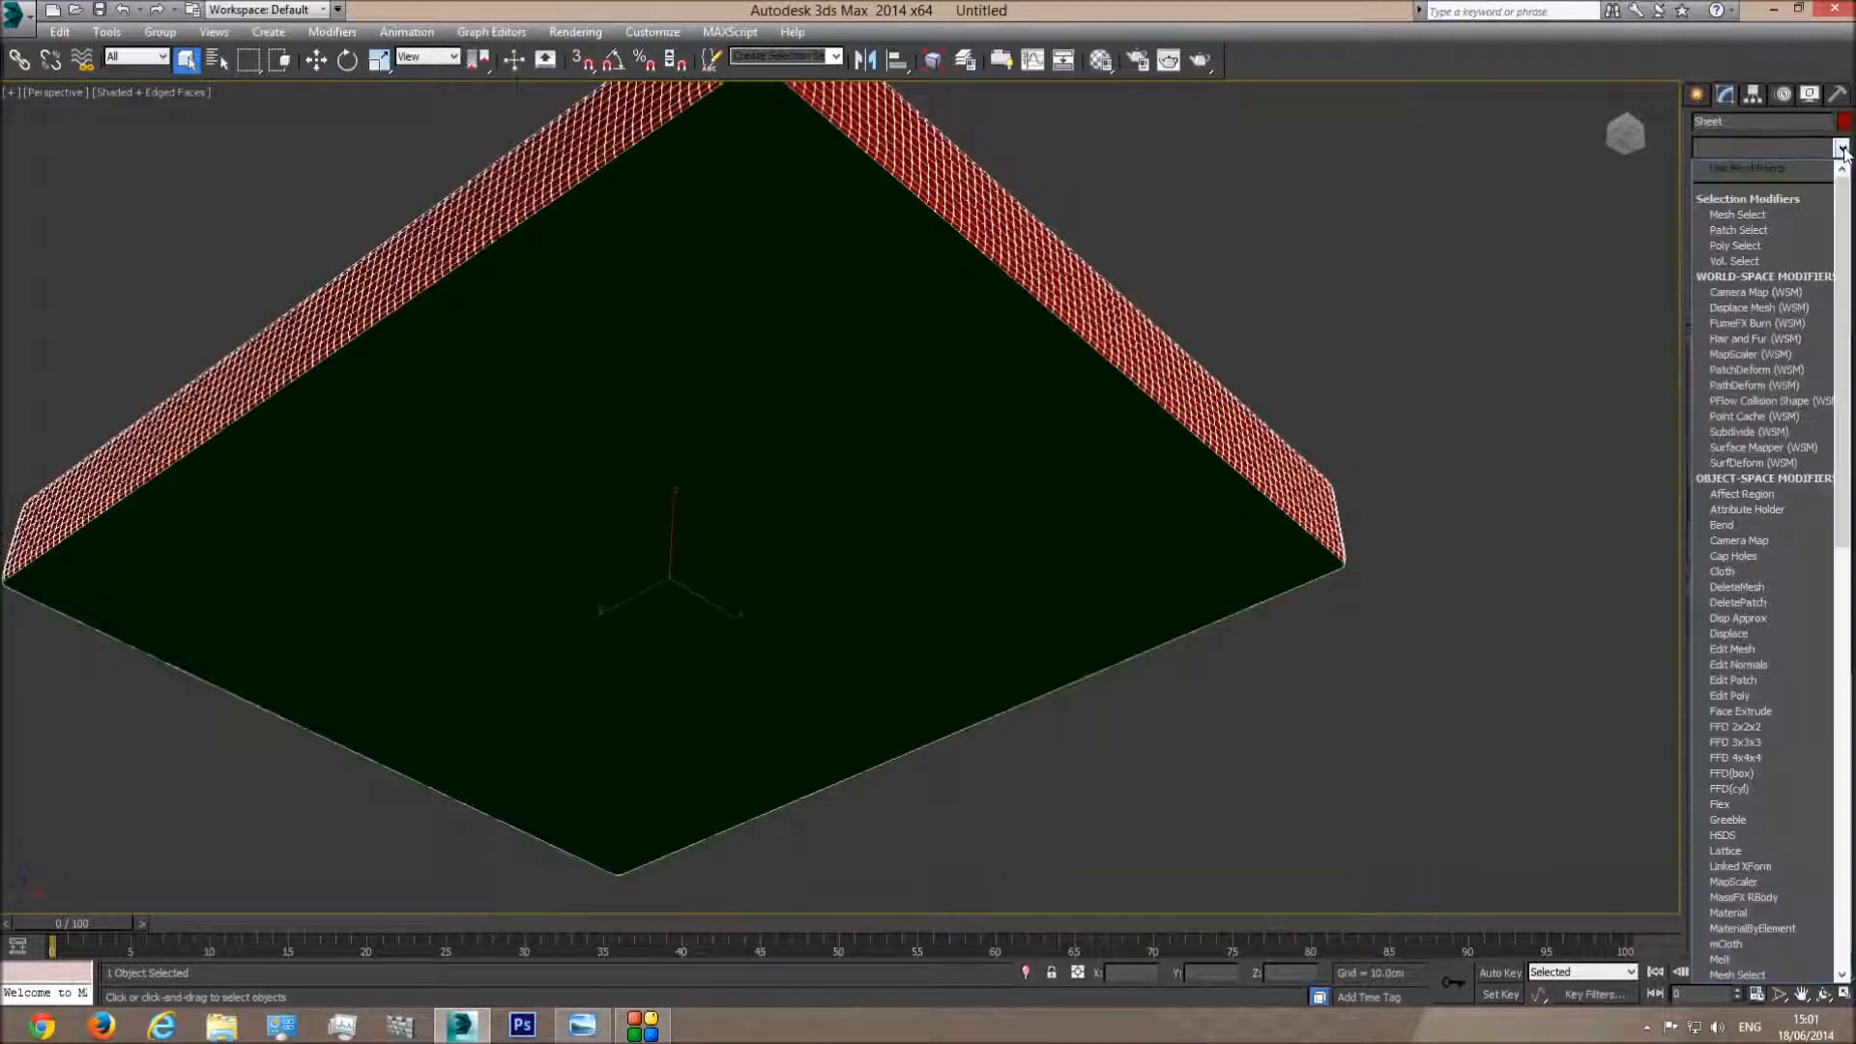
click(1730, 572)
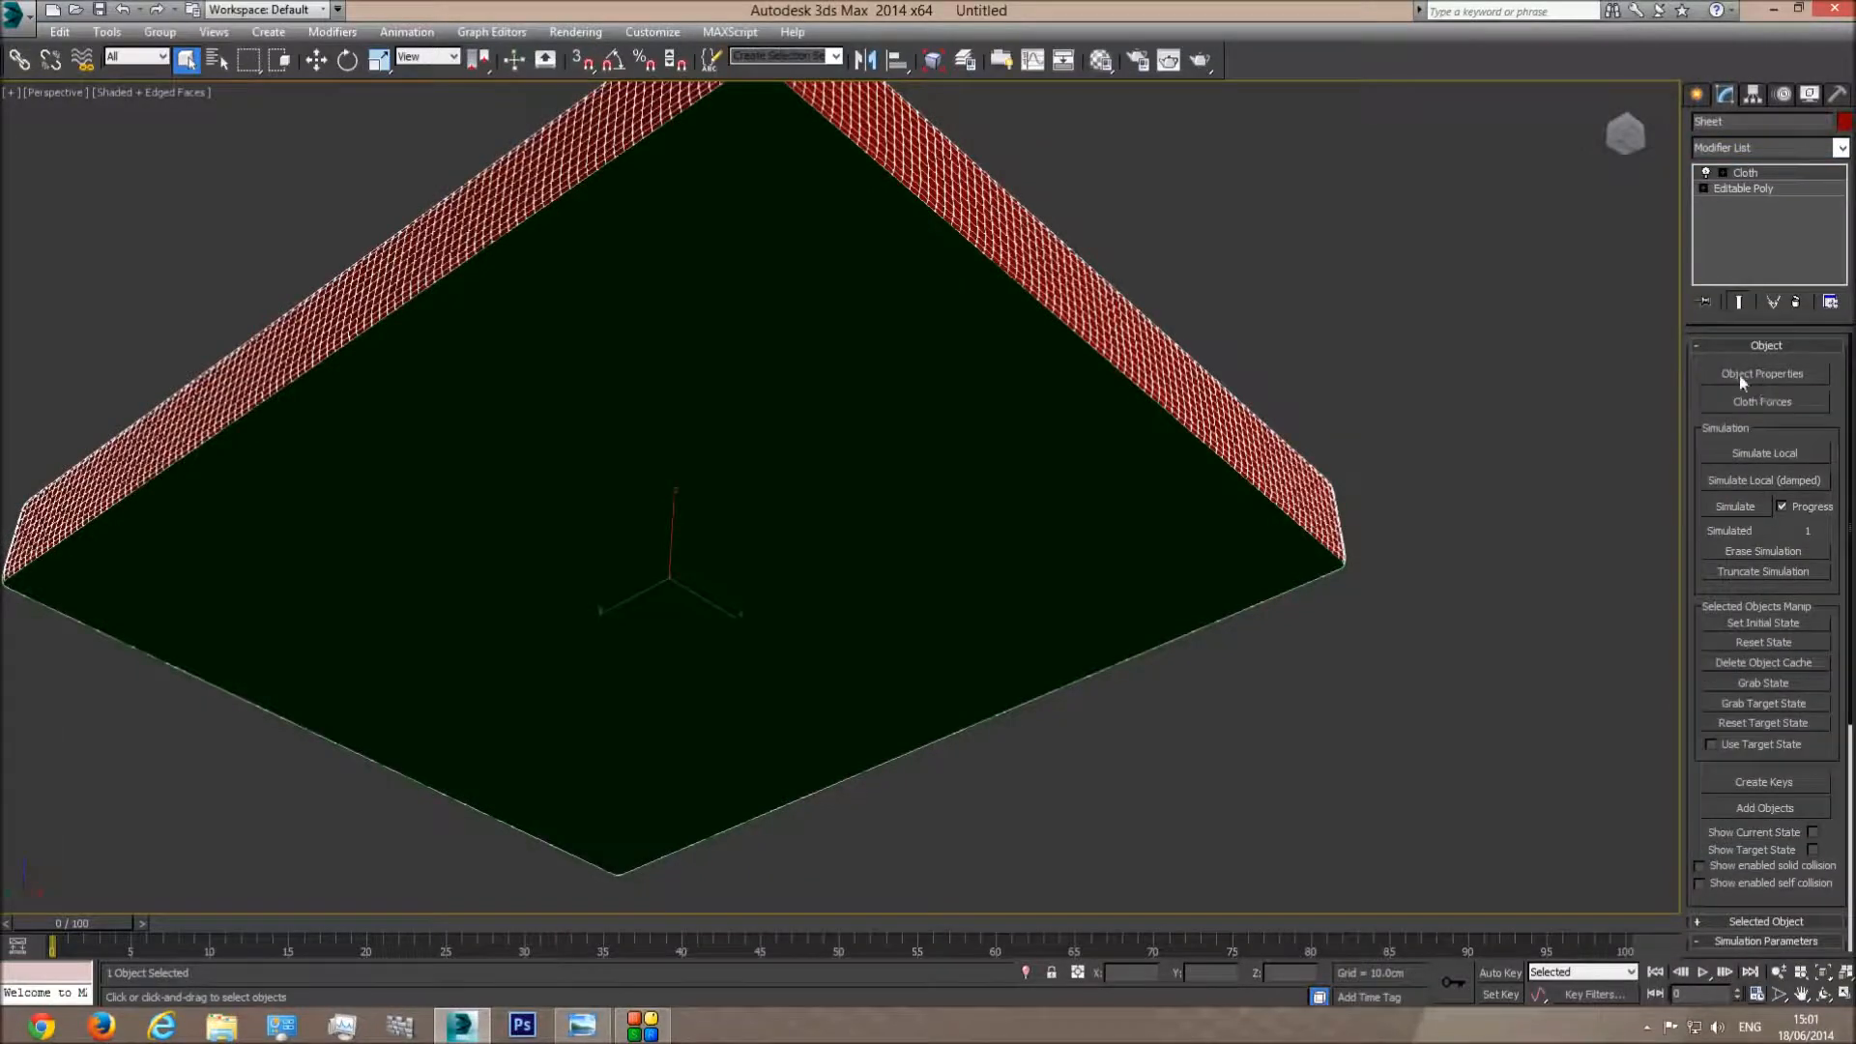
click(1738, 375)
click(751, 218)
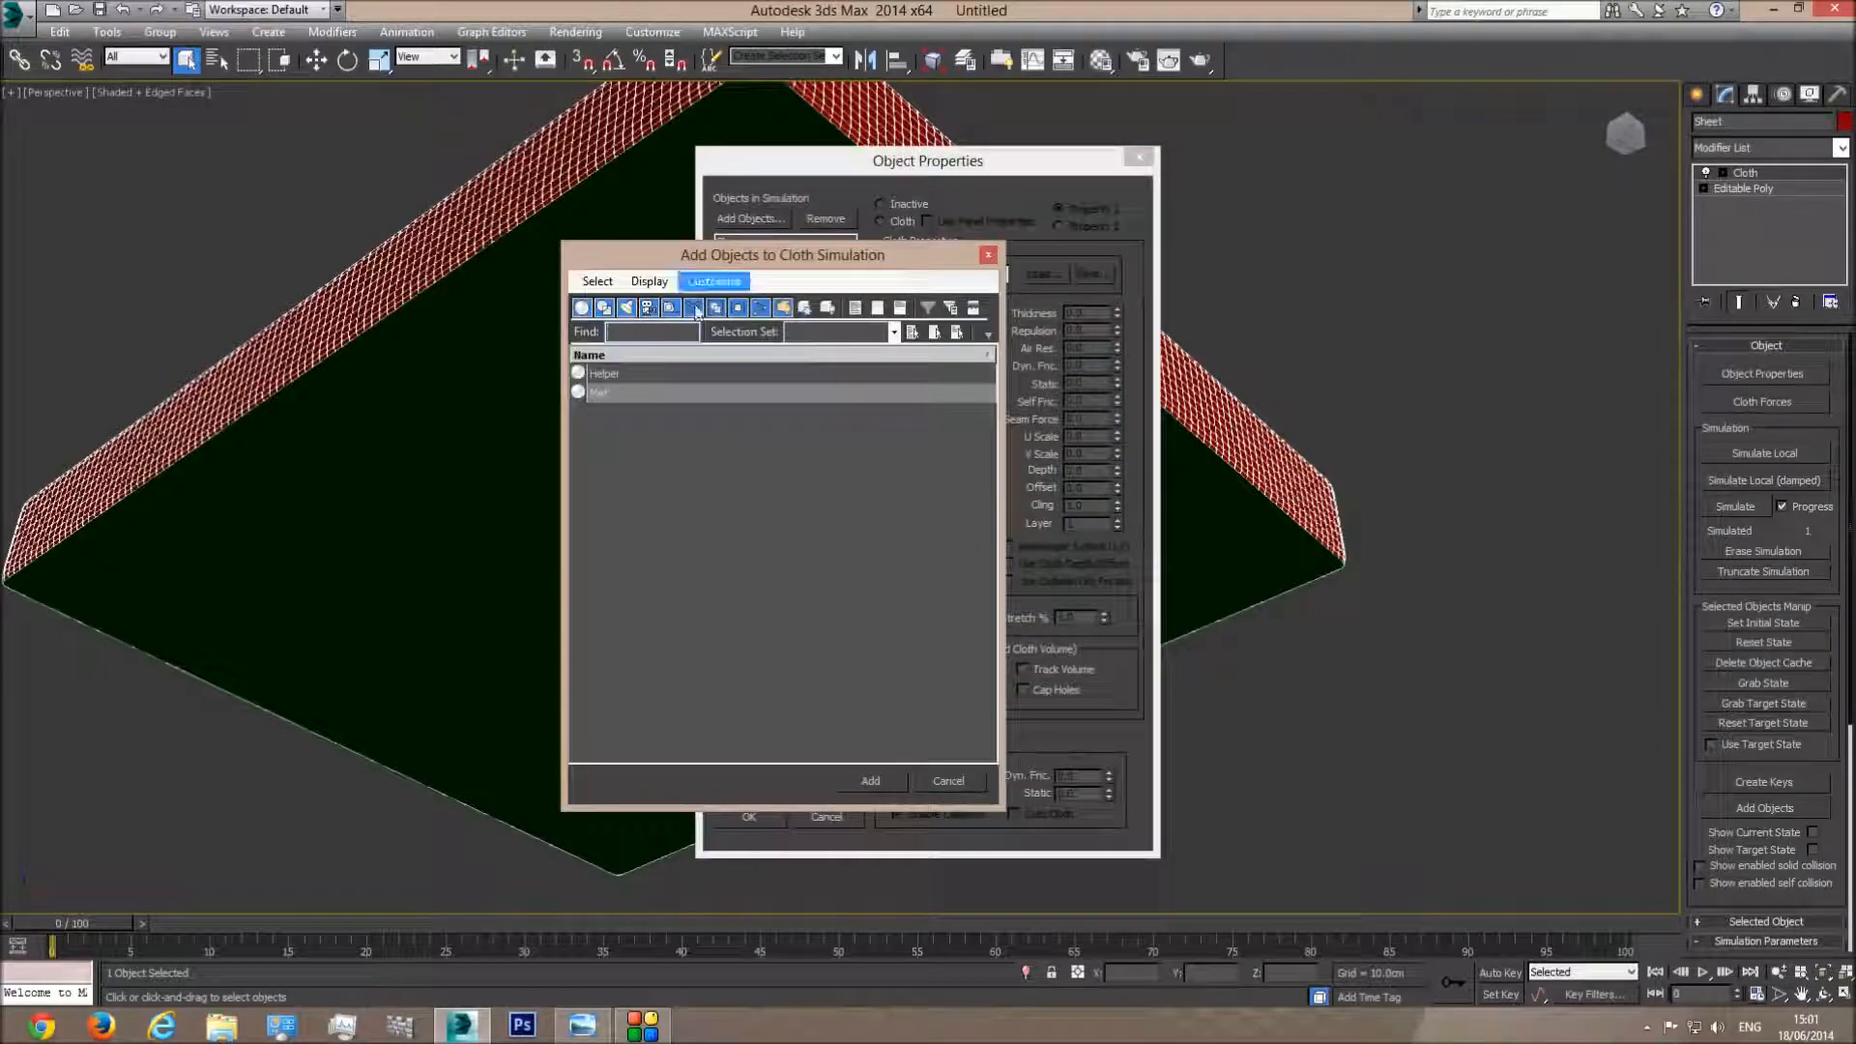
drag(615, 377, 603, 389)
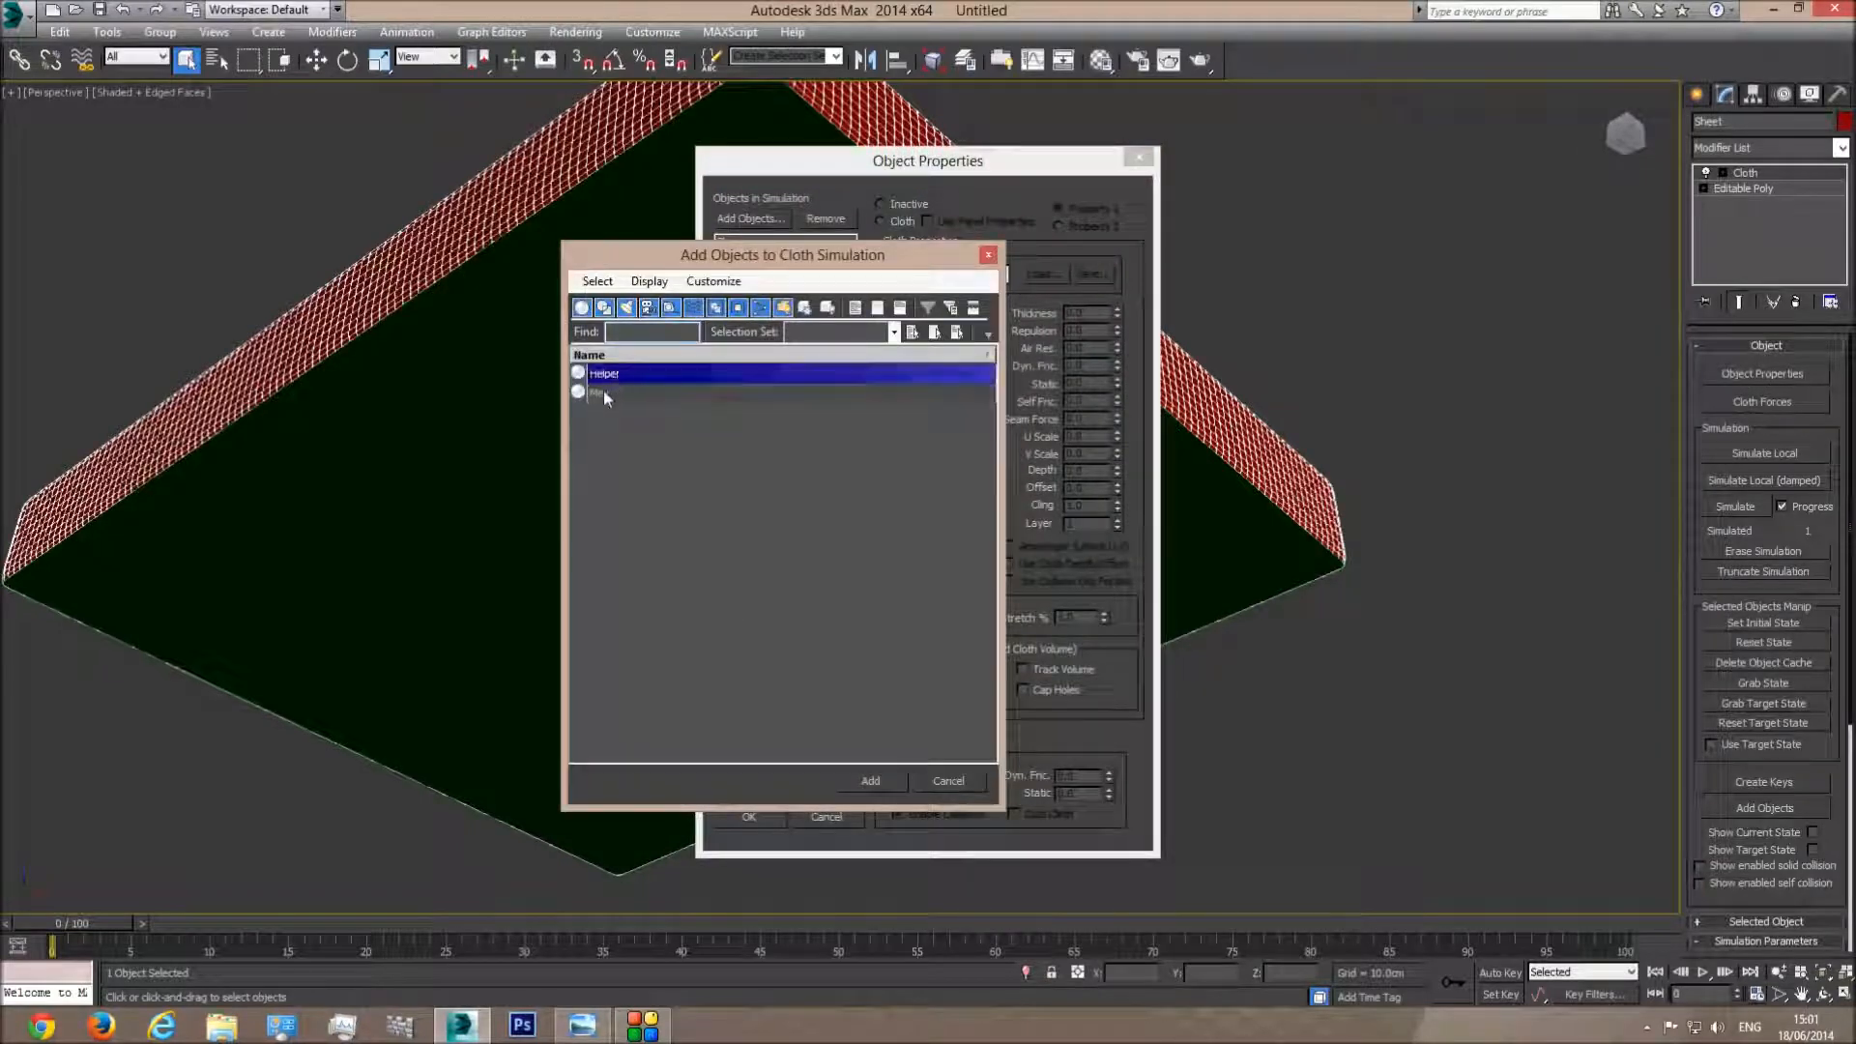
click(869, 780)
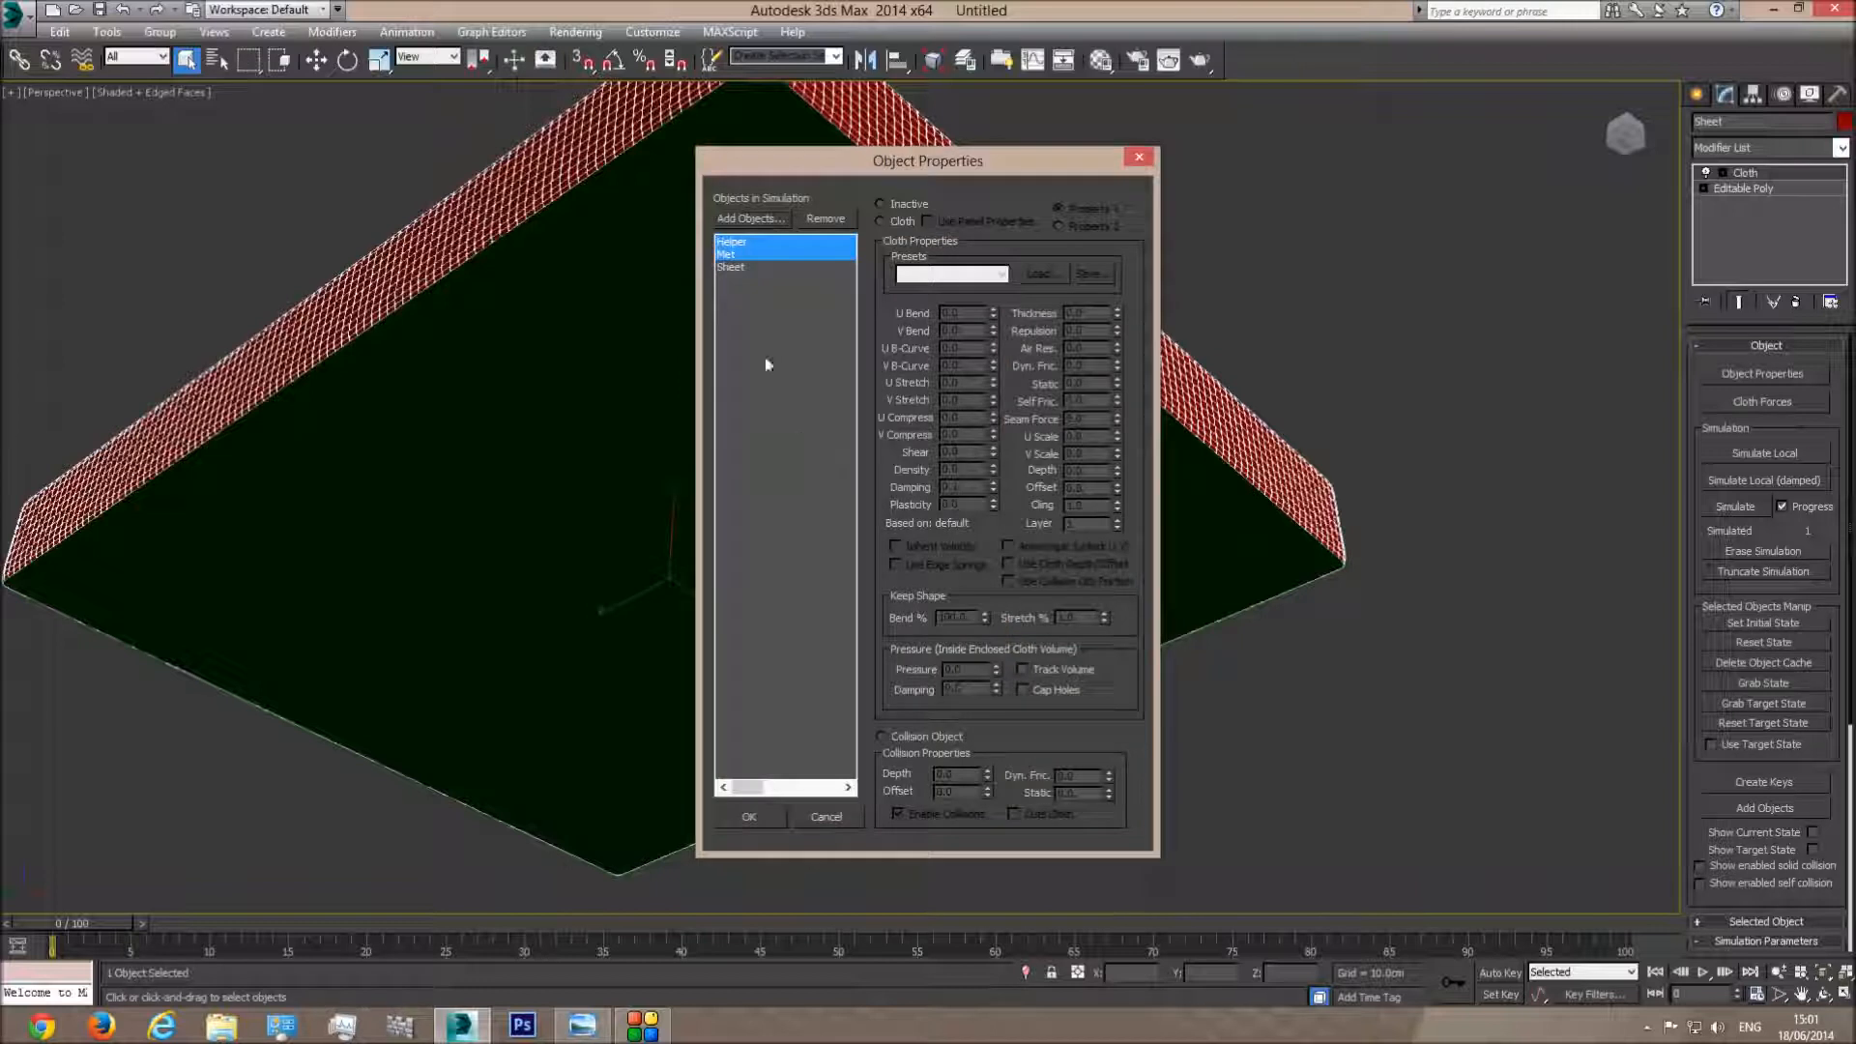
Define Sheet as Cloth and both Mat and Helper as collision objects in the cloth object properties
click(745, 268)
click(895, 222)
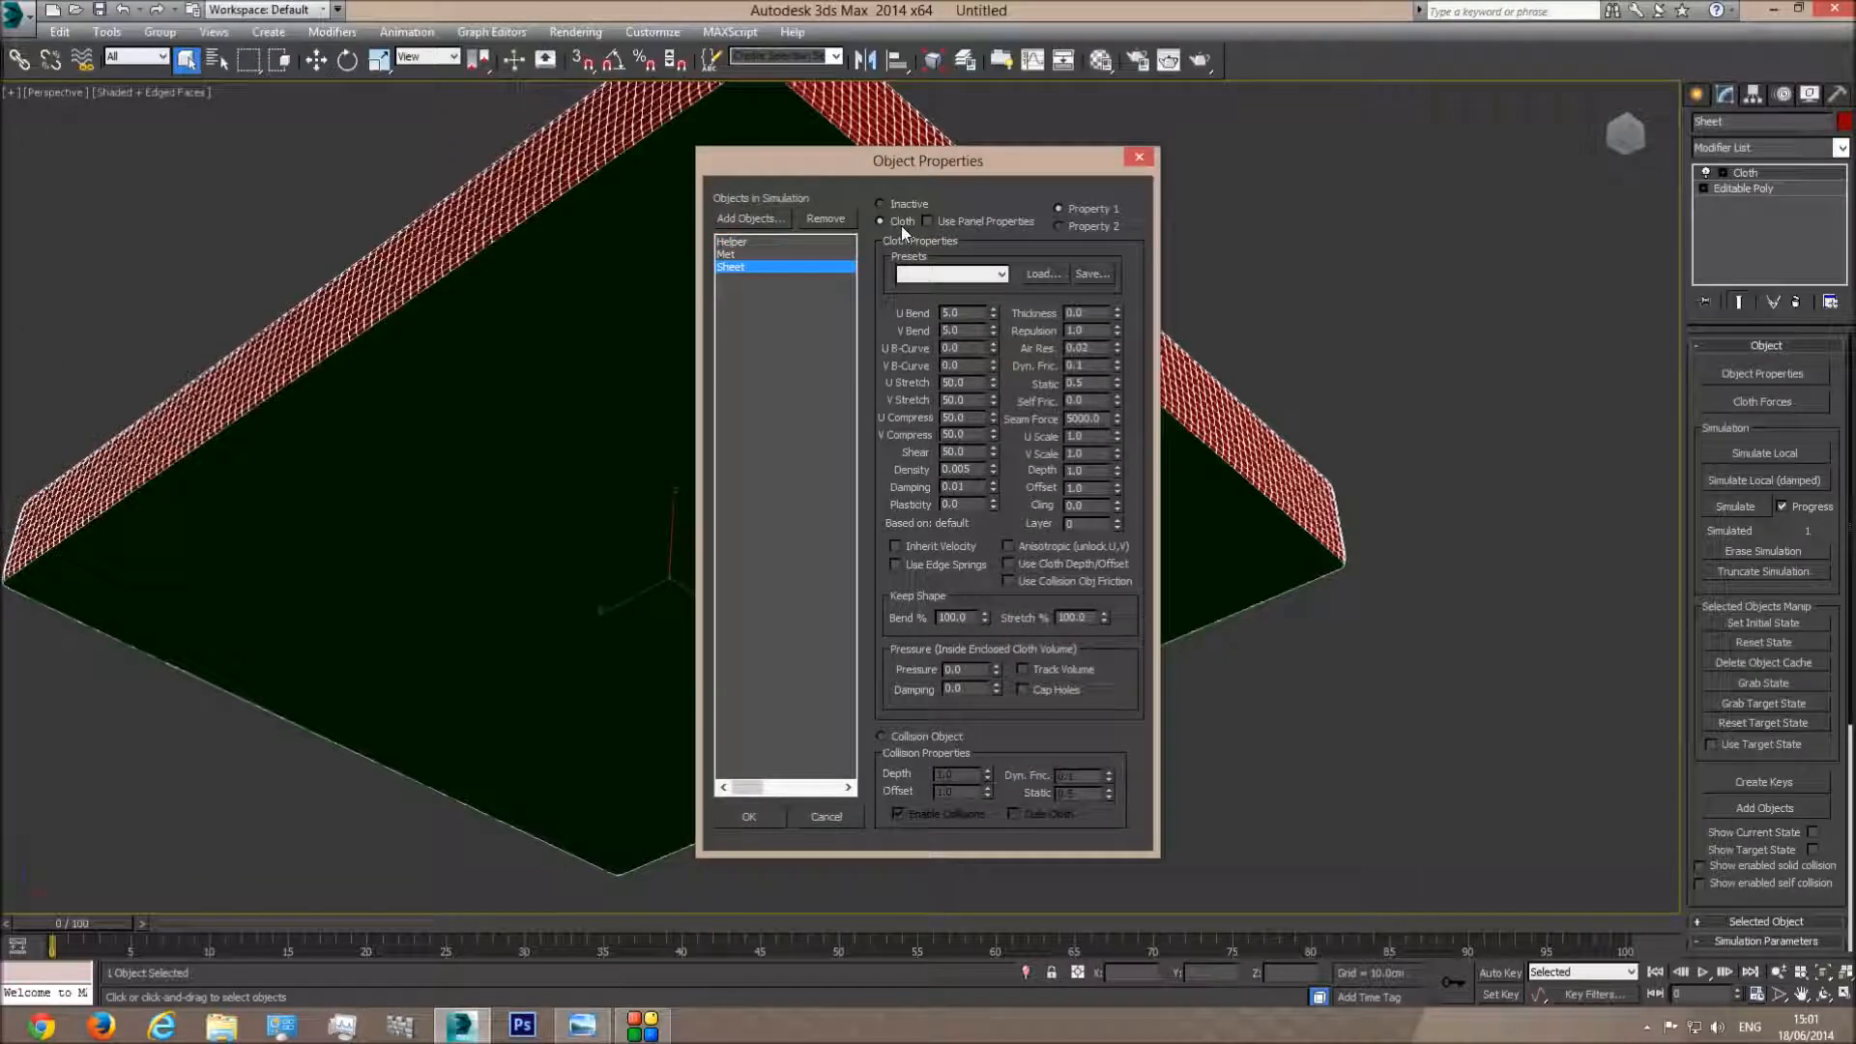
click(743, 254)
click(881, 736)
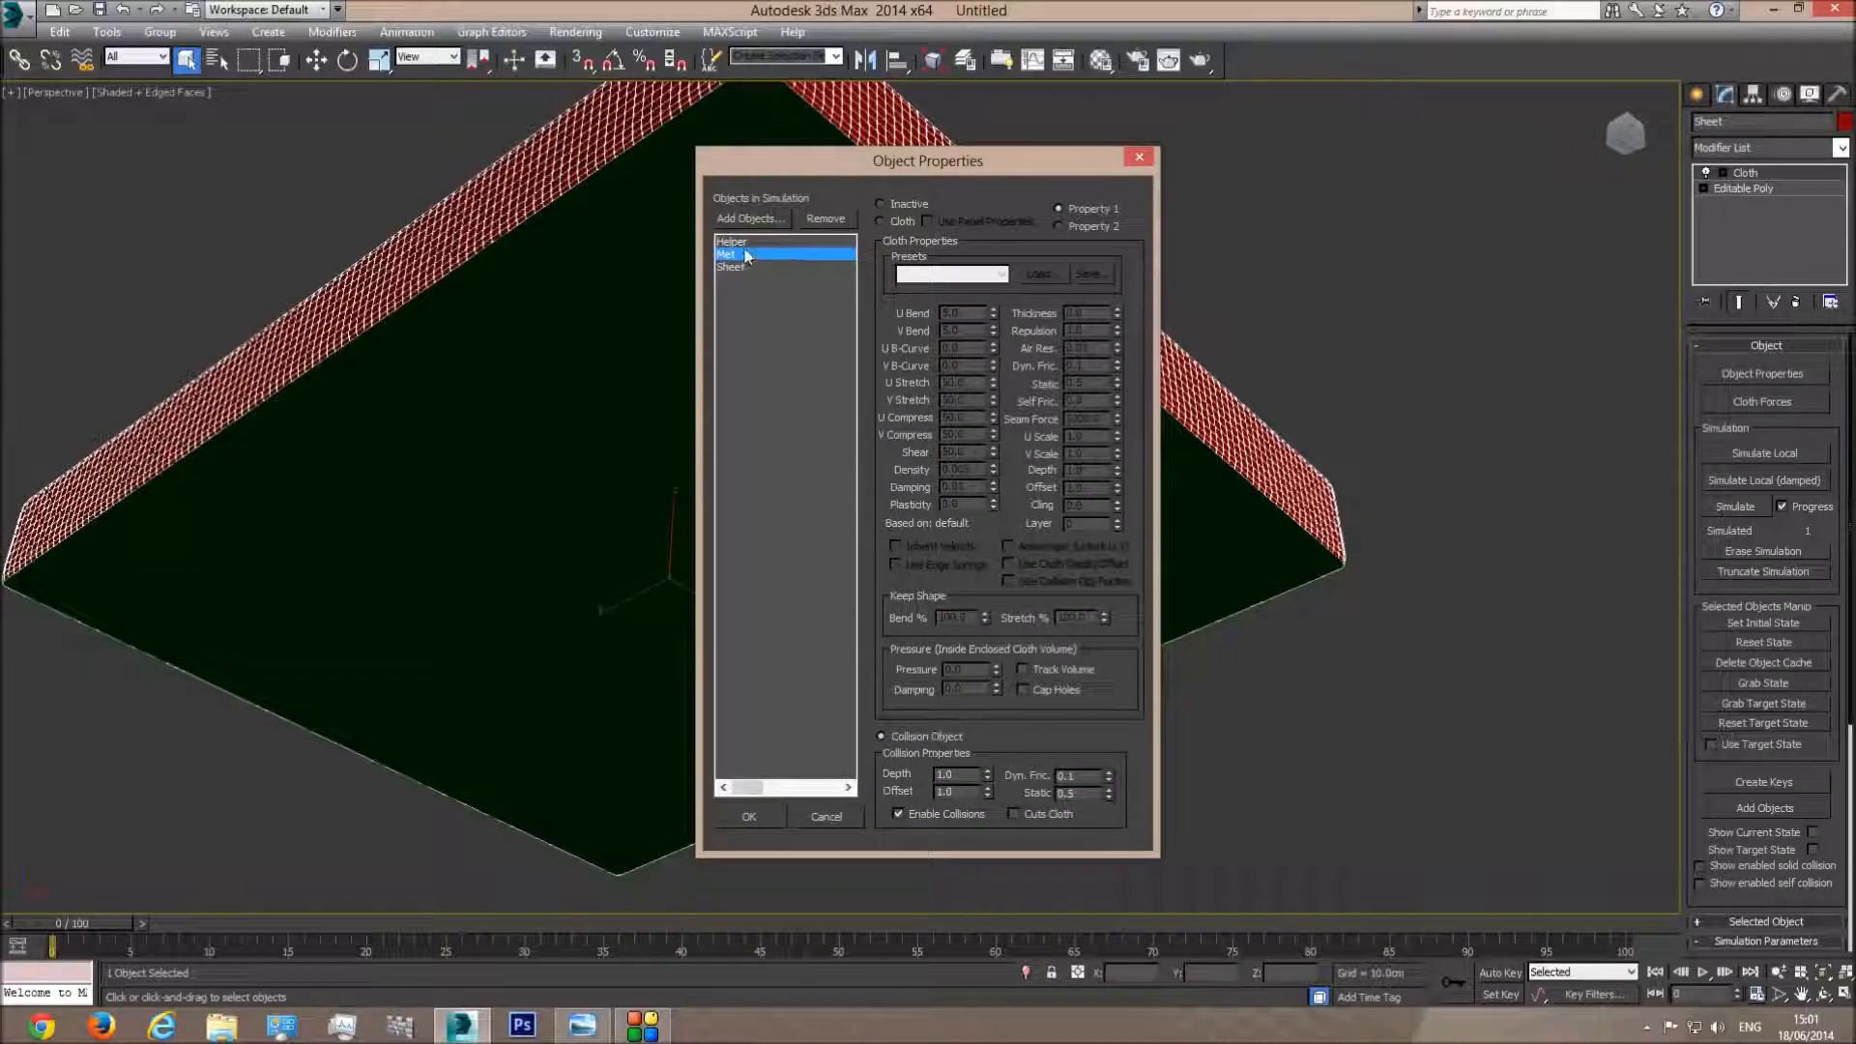
click(744, 242)
click(906, 740)
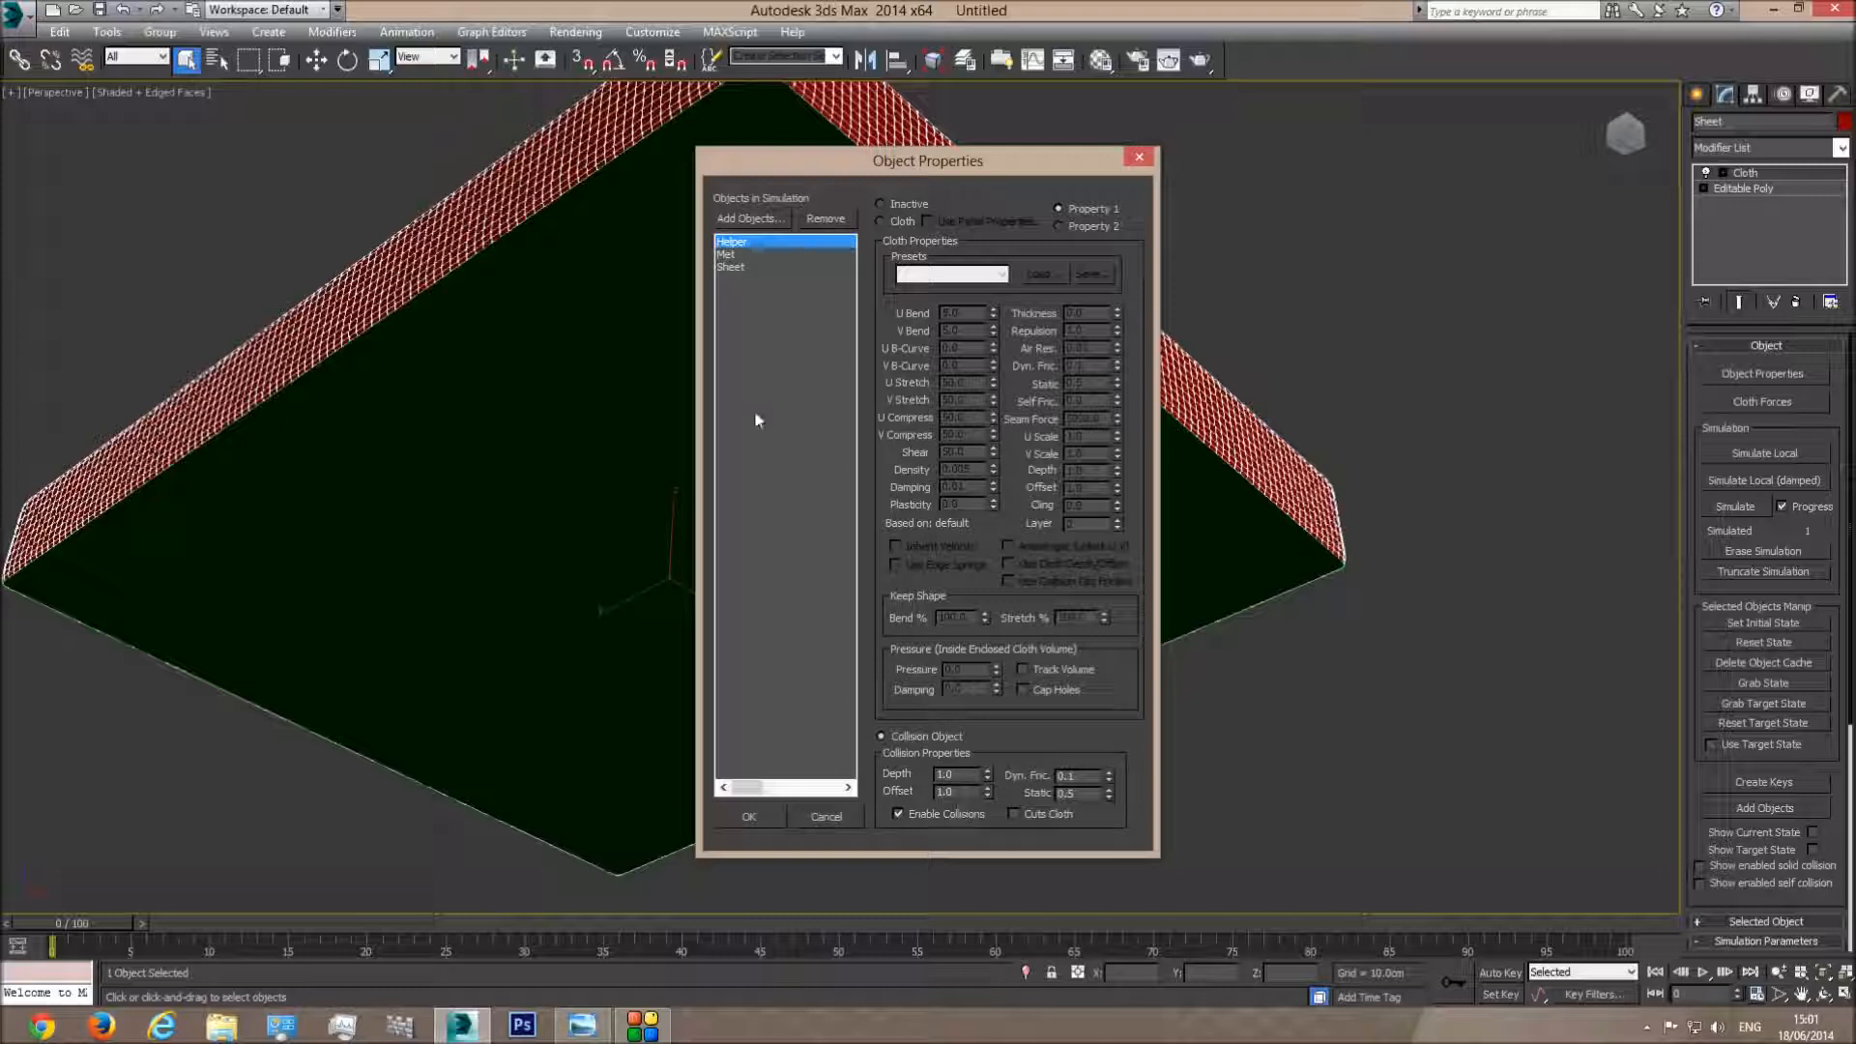
click(734, 254)
click(734, 267)
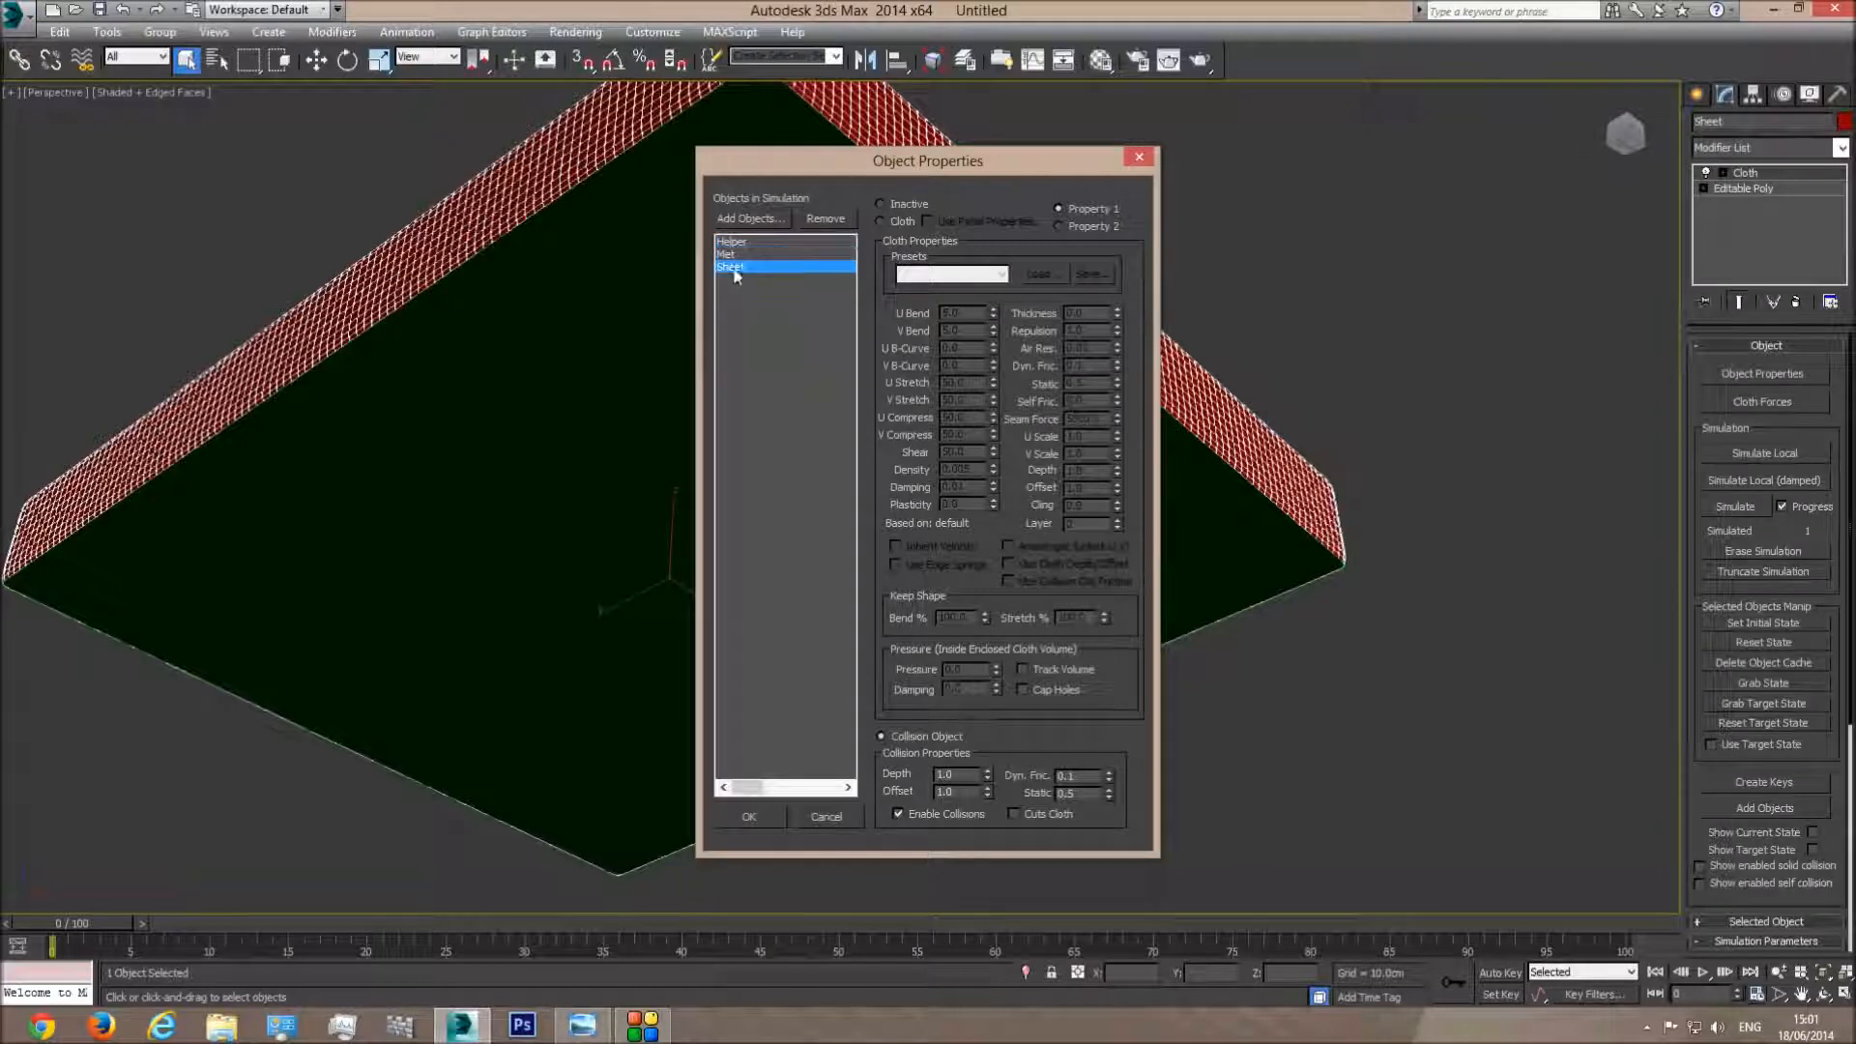
click(752, 817)
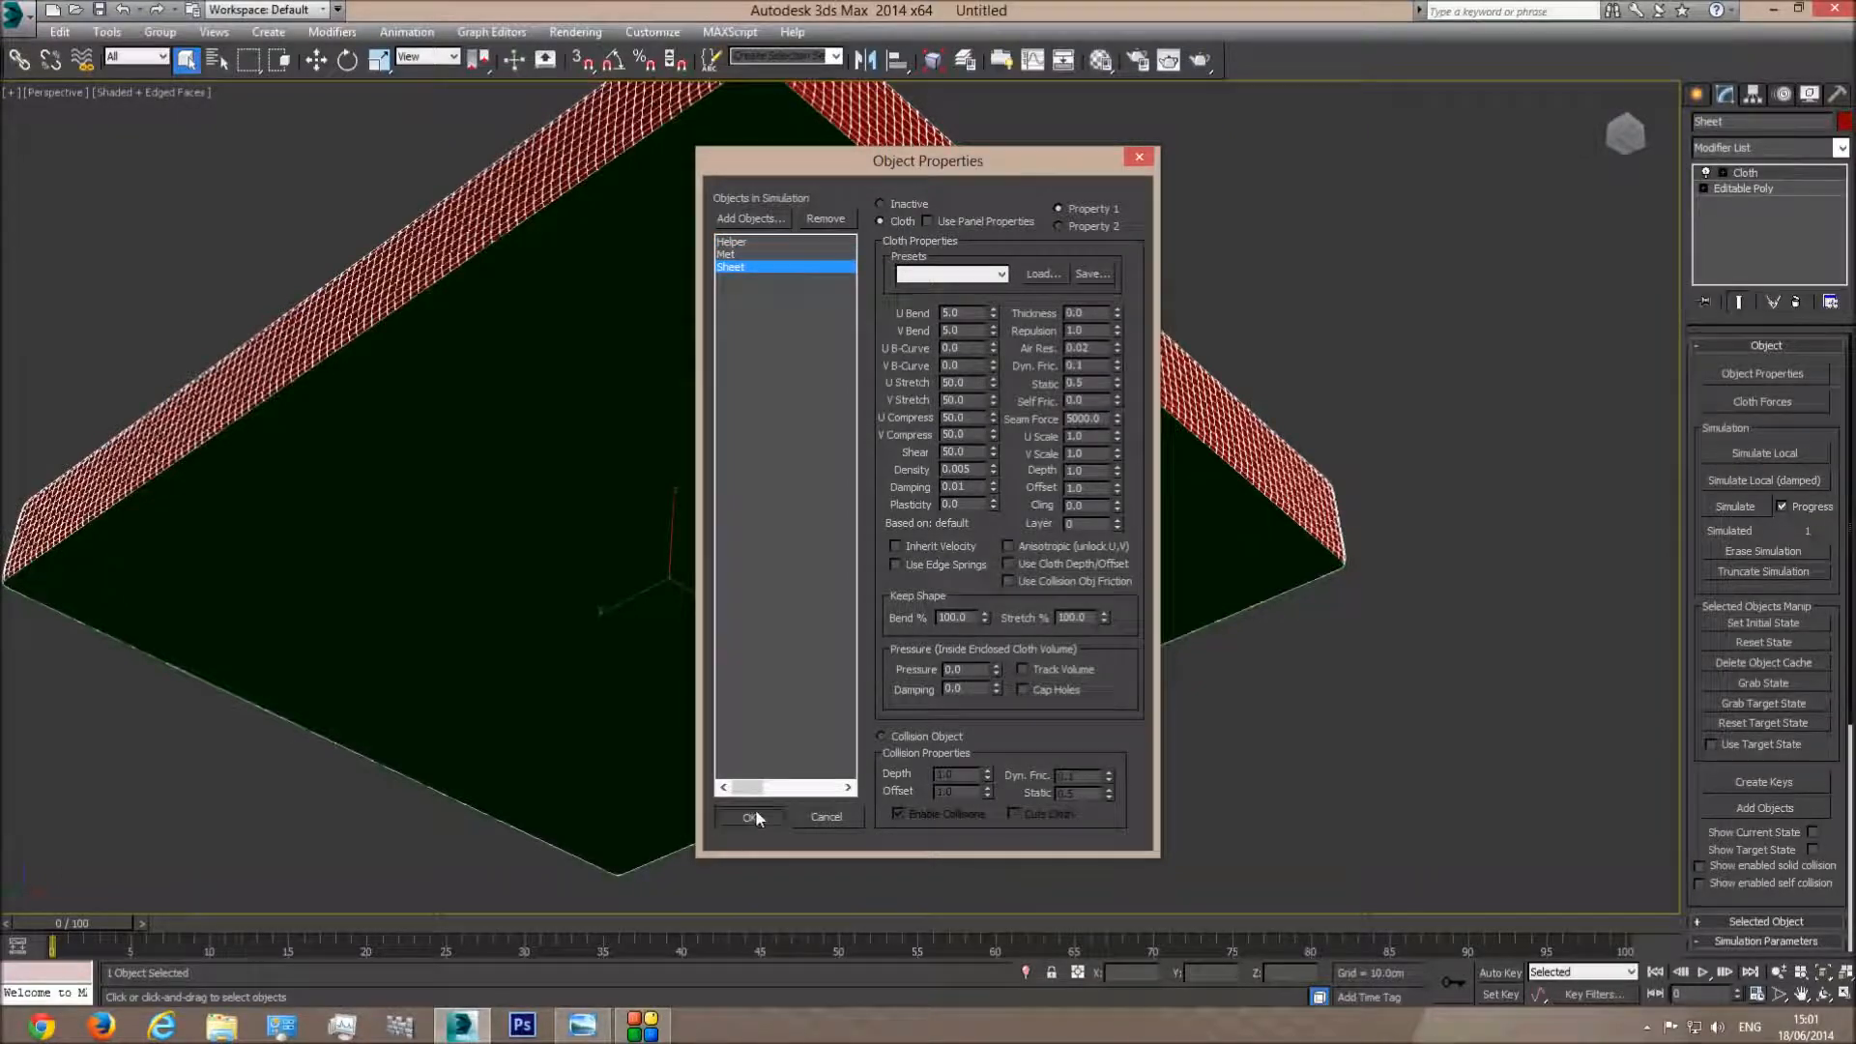
Recheck the simulation types assigned to Sheet and Mat in the cloth object properties
click(1776, 375)
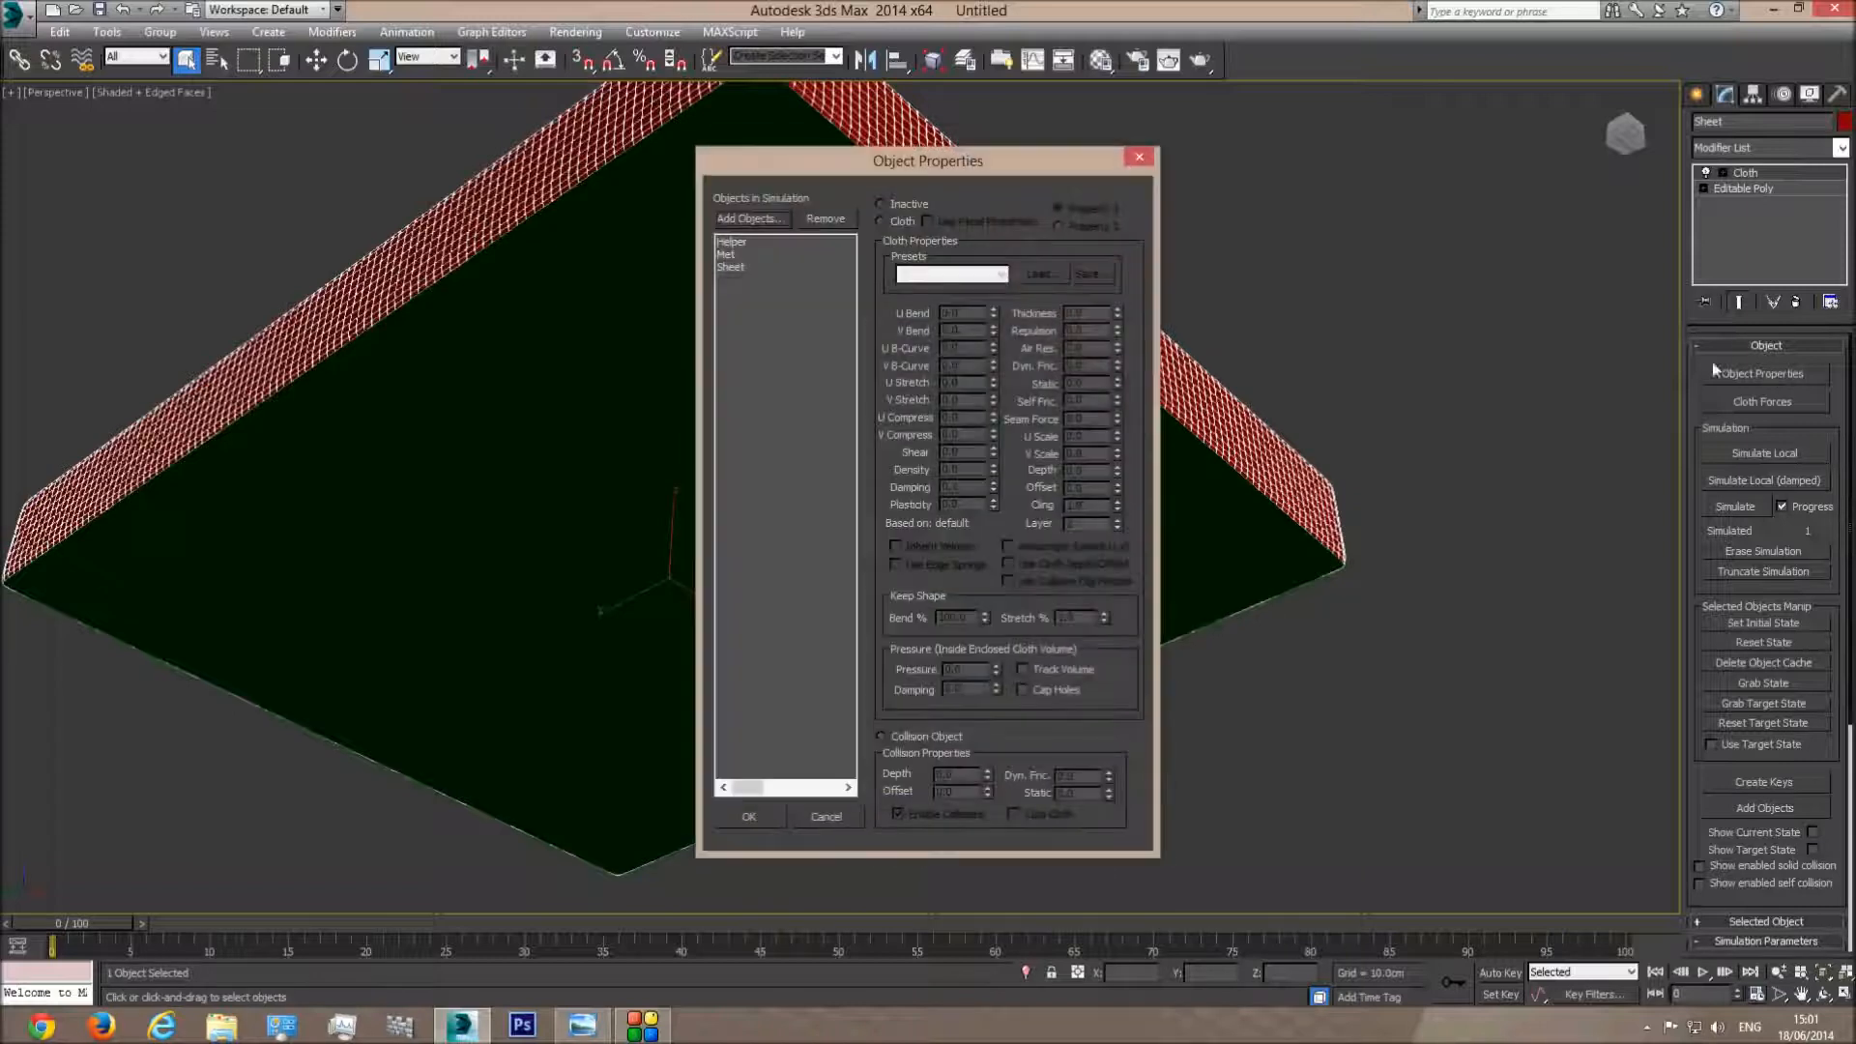
click(733, 268)
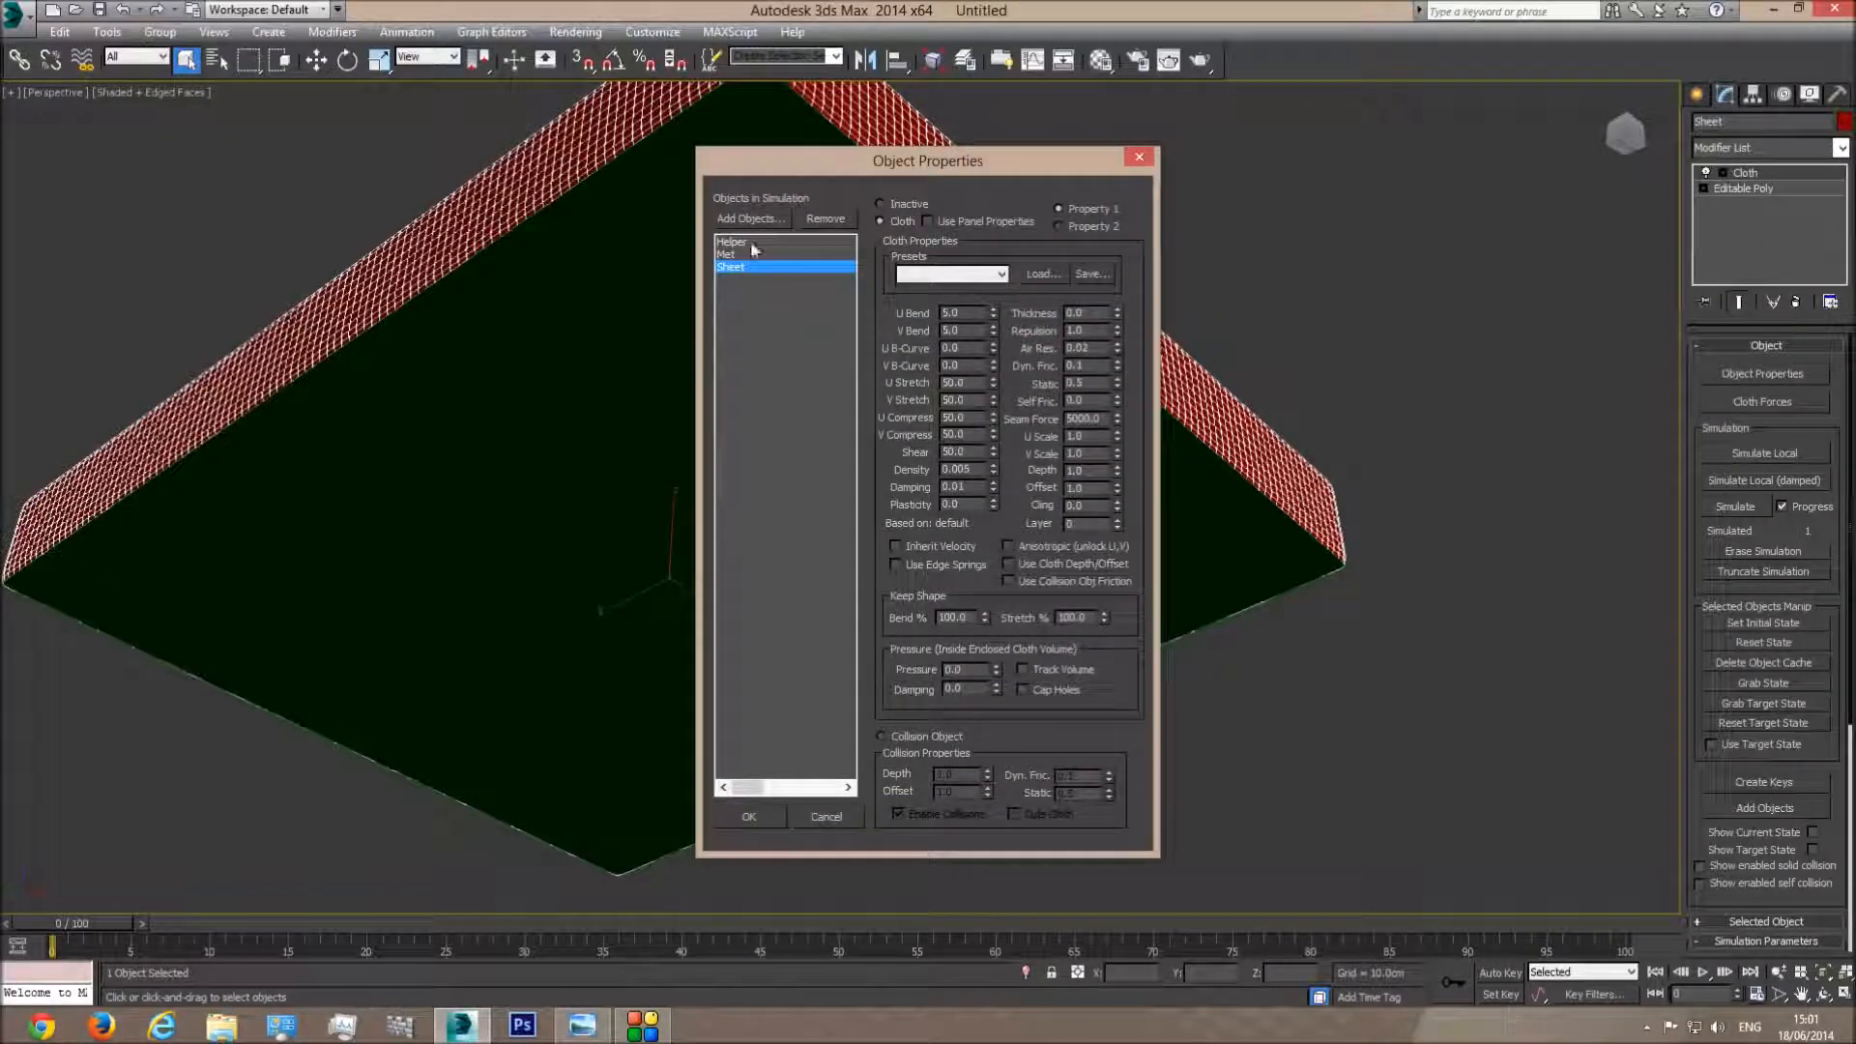
click(735, 255)
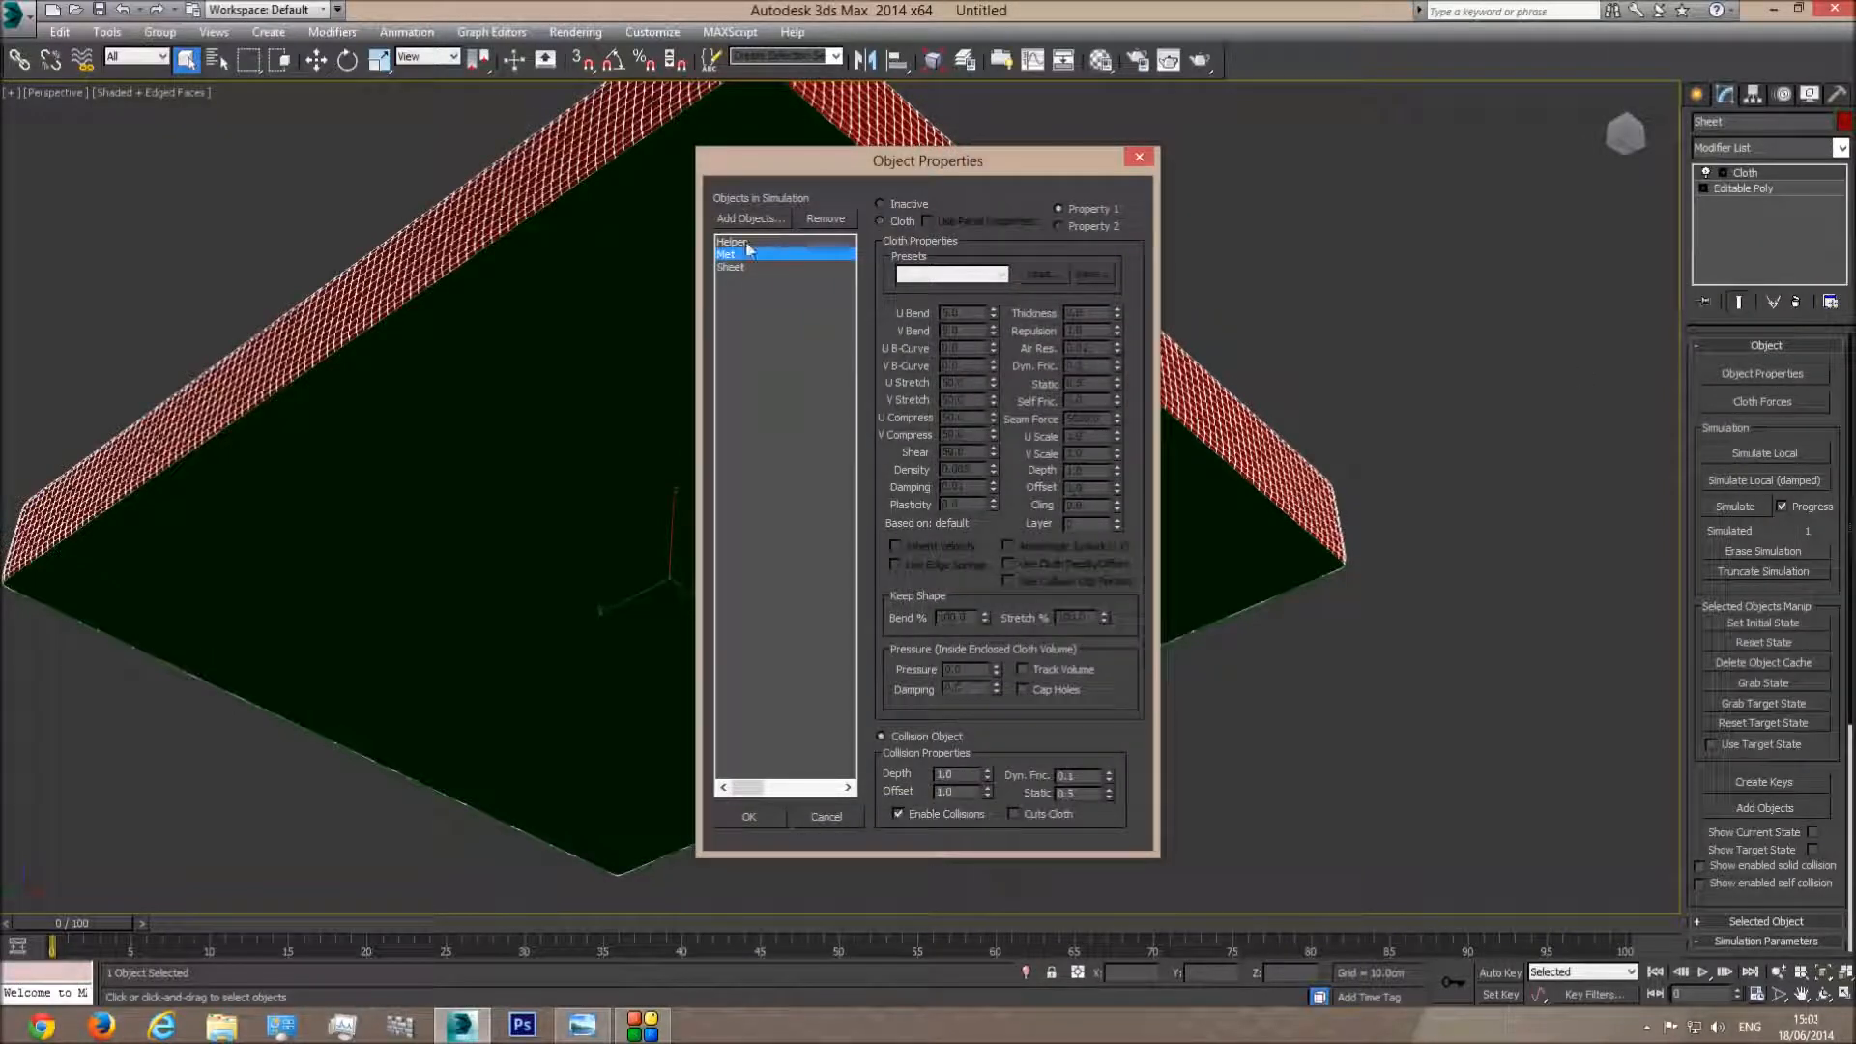
click(748, 816)
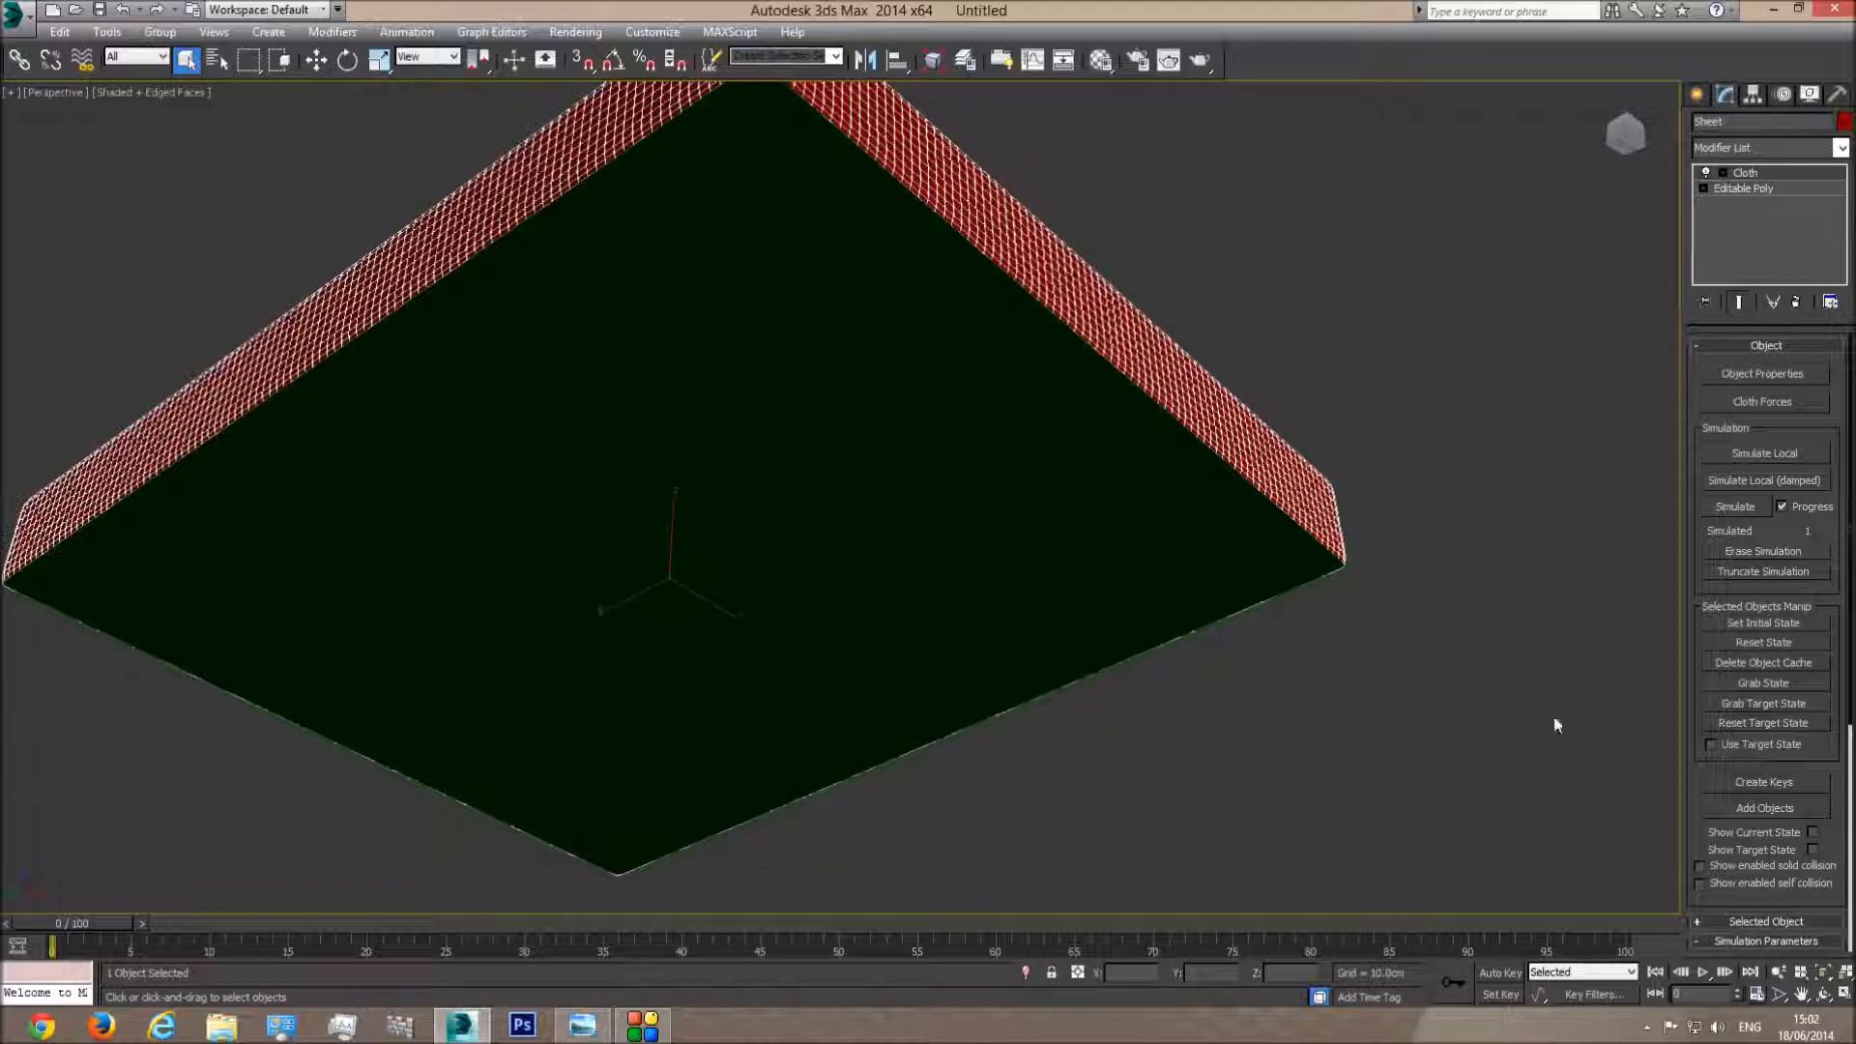
Make a cloth vertex group named Shrink group from the Sheet's lowest row of vertices, selected in the front view
click(1723, 173)
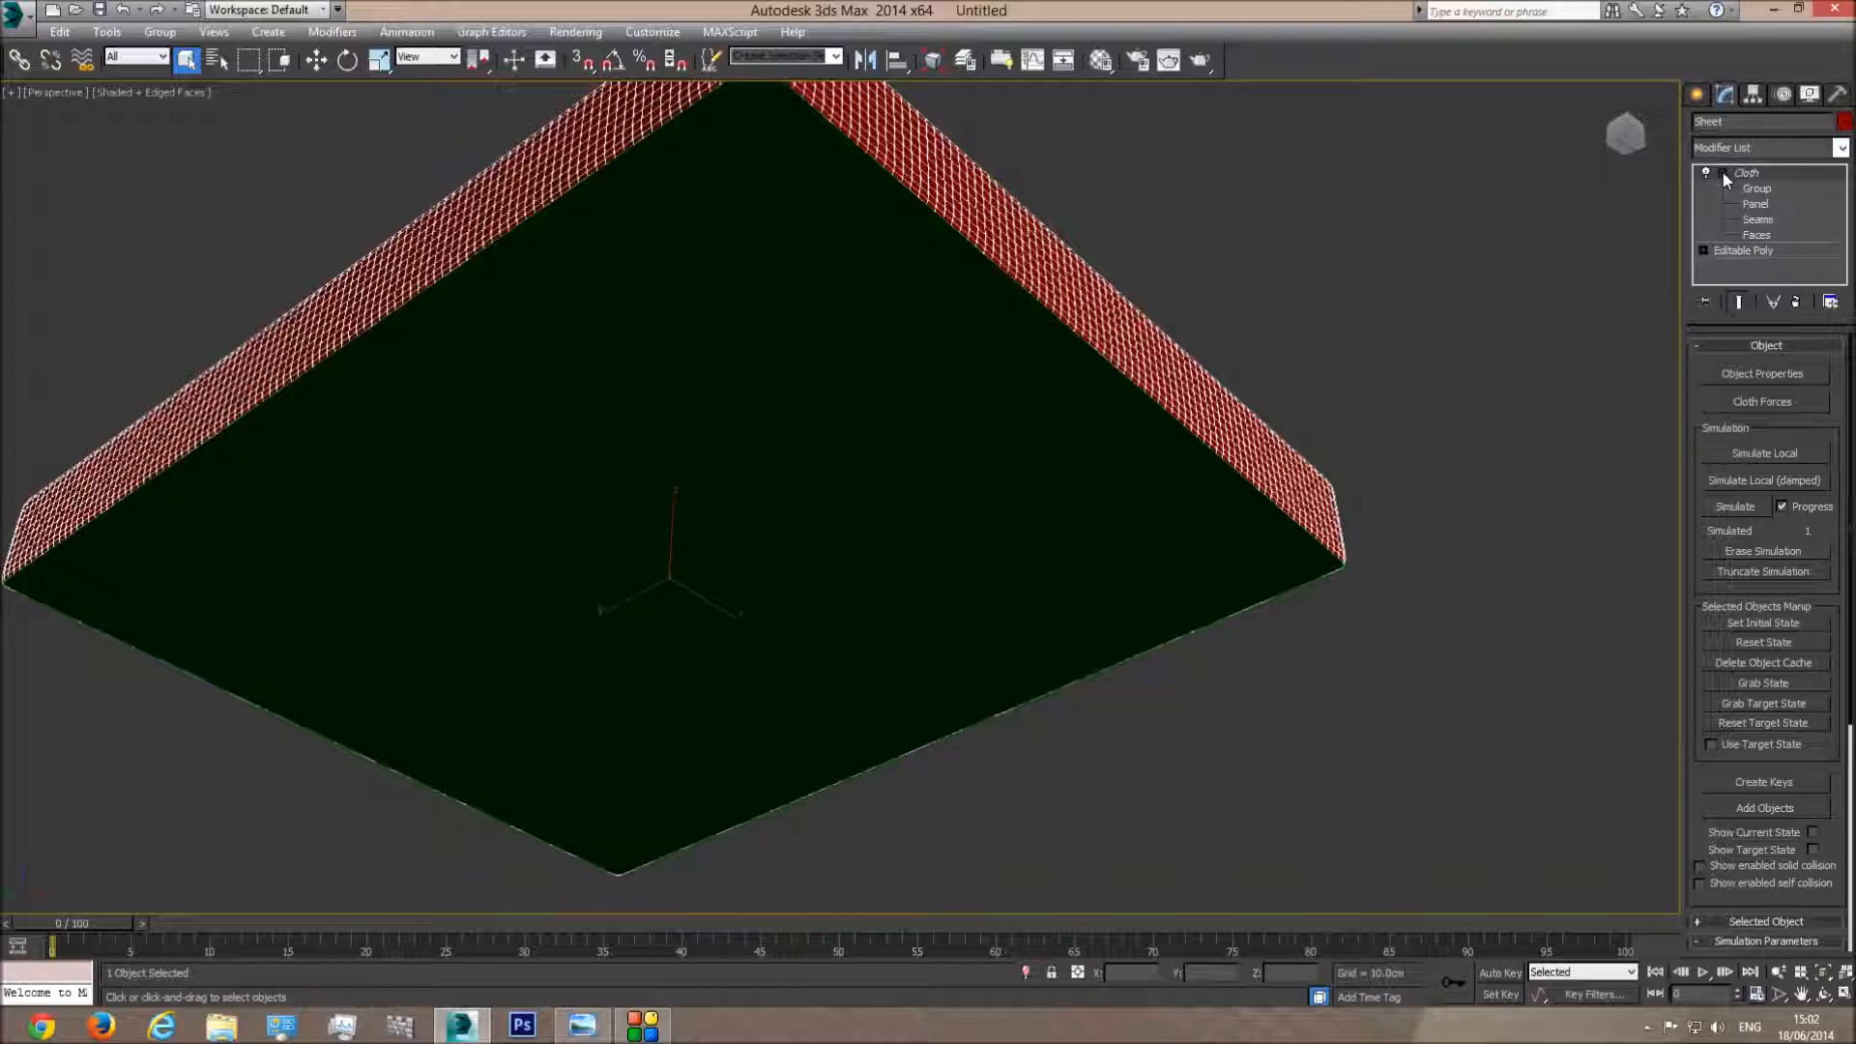
click(1751, 190)
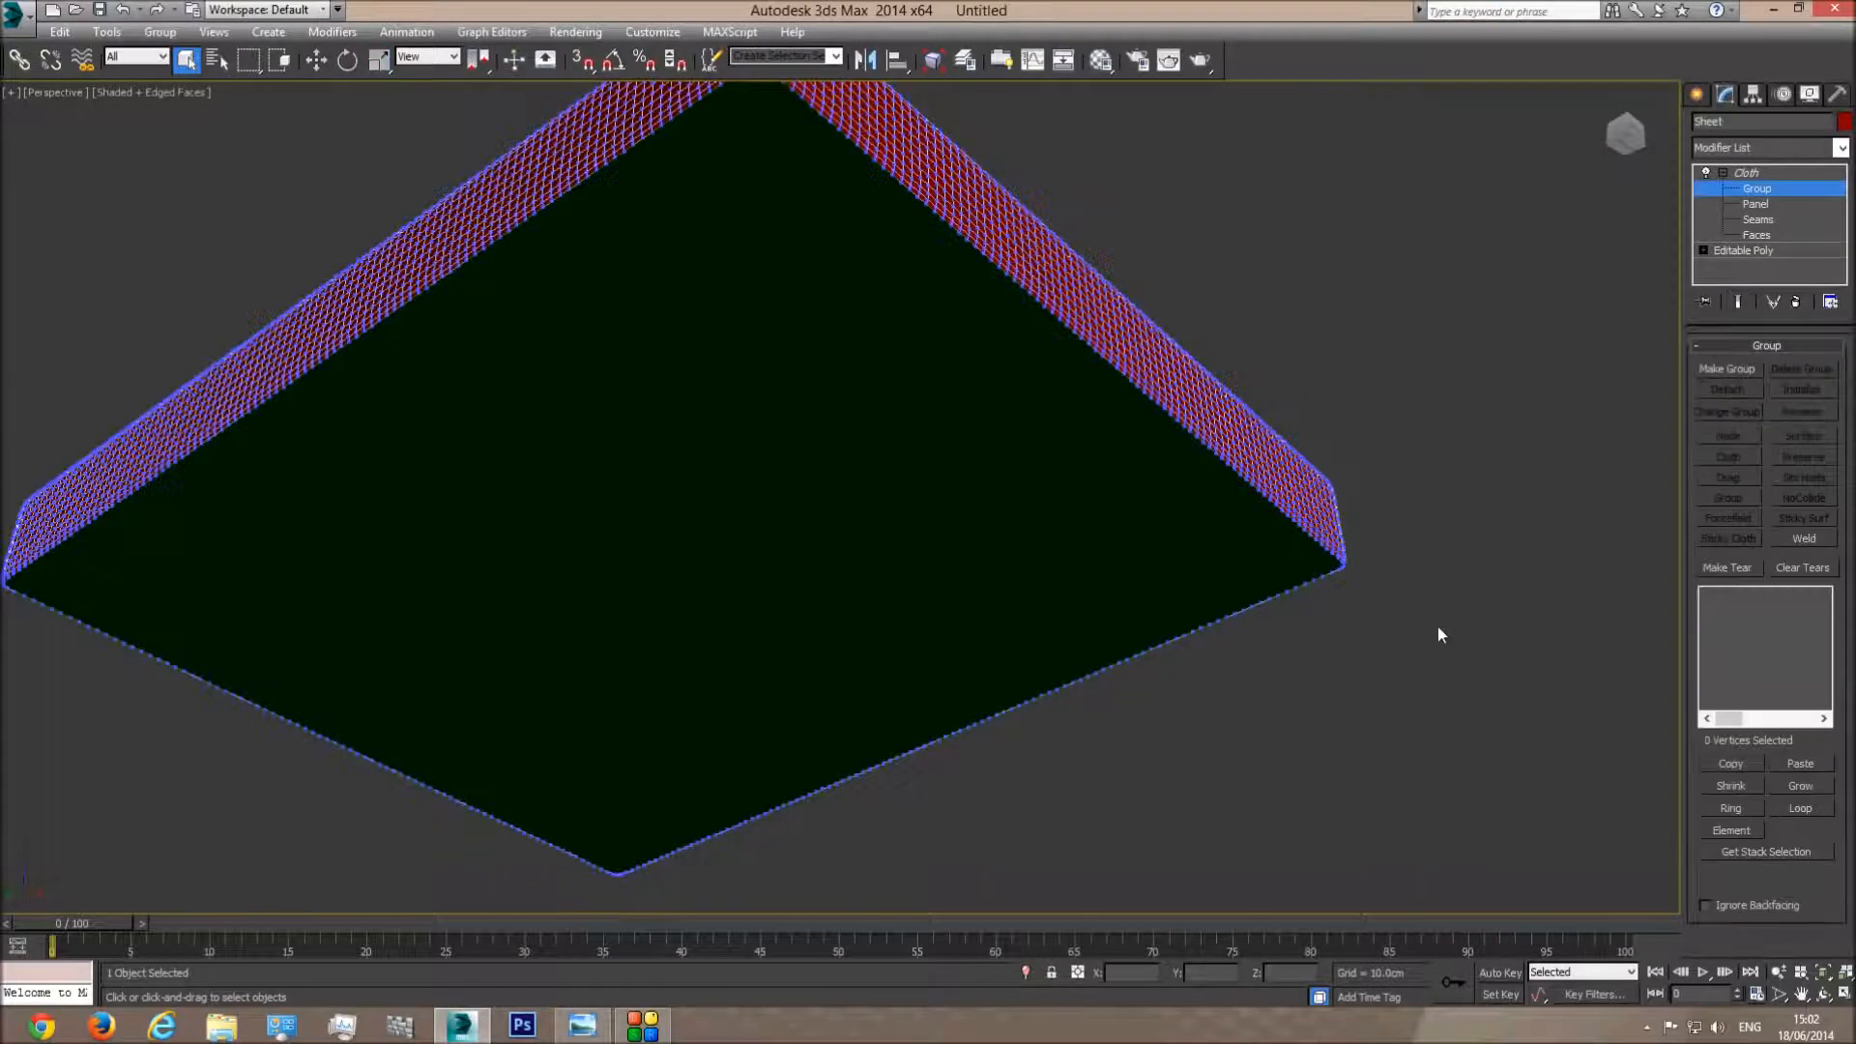
key(f)
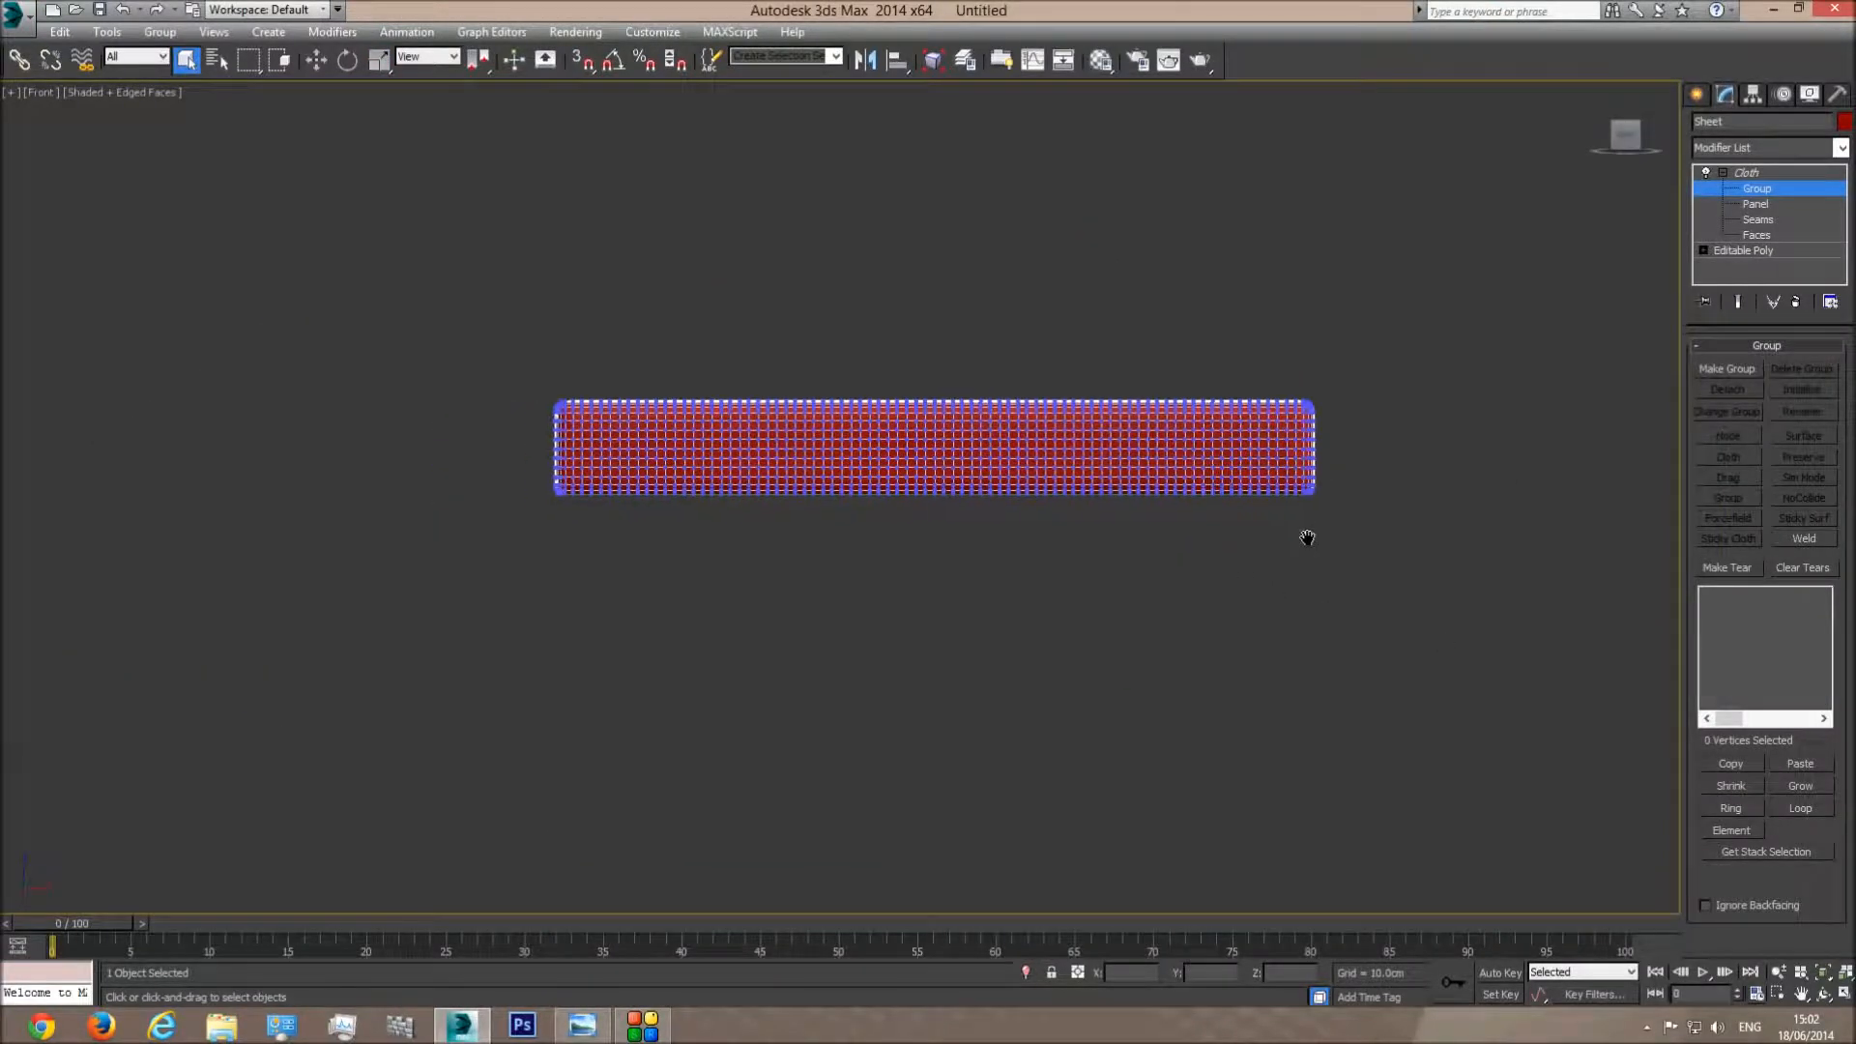
scroll(1320, 510, up, 3)
middle_drag(1322, 520, 1586, 509)
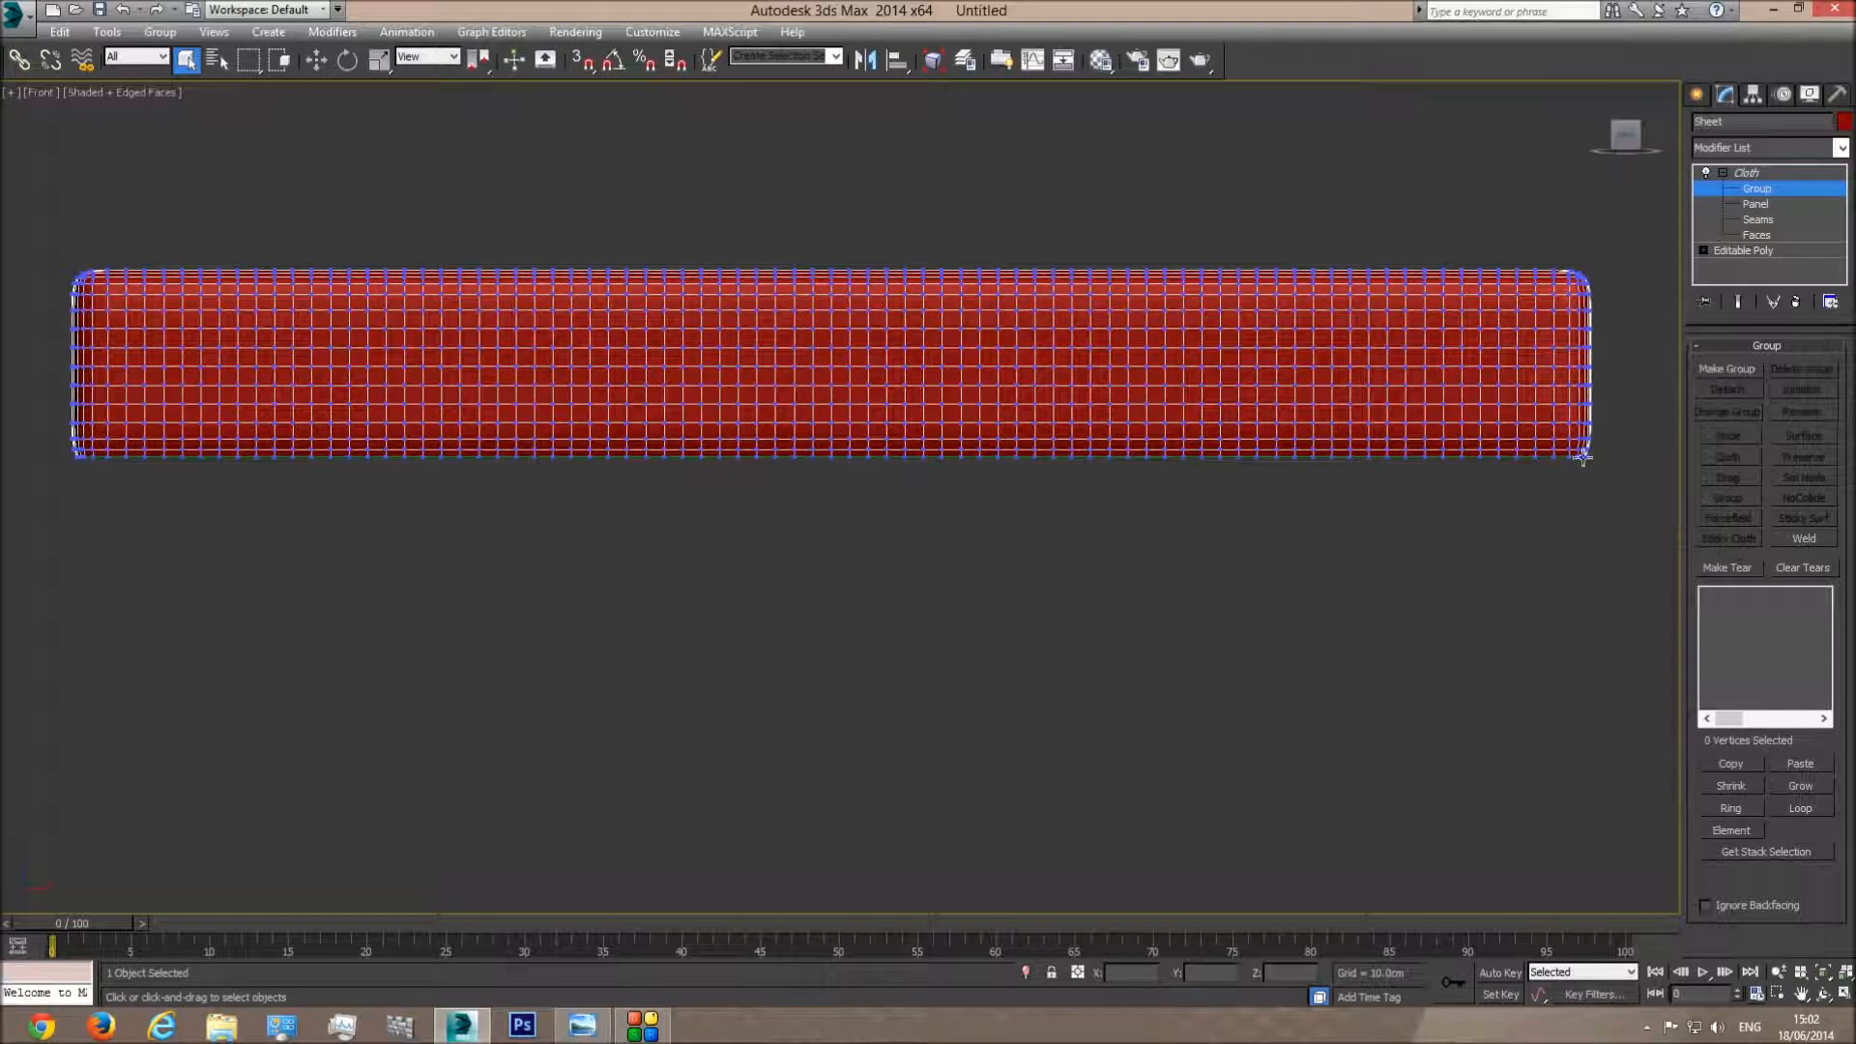
drag(1610, 500, 852, 527)
drag(18, 459, 18, 459)
click(1734, 375)
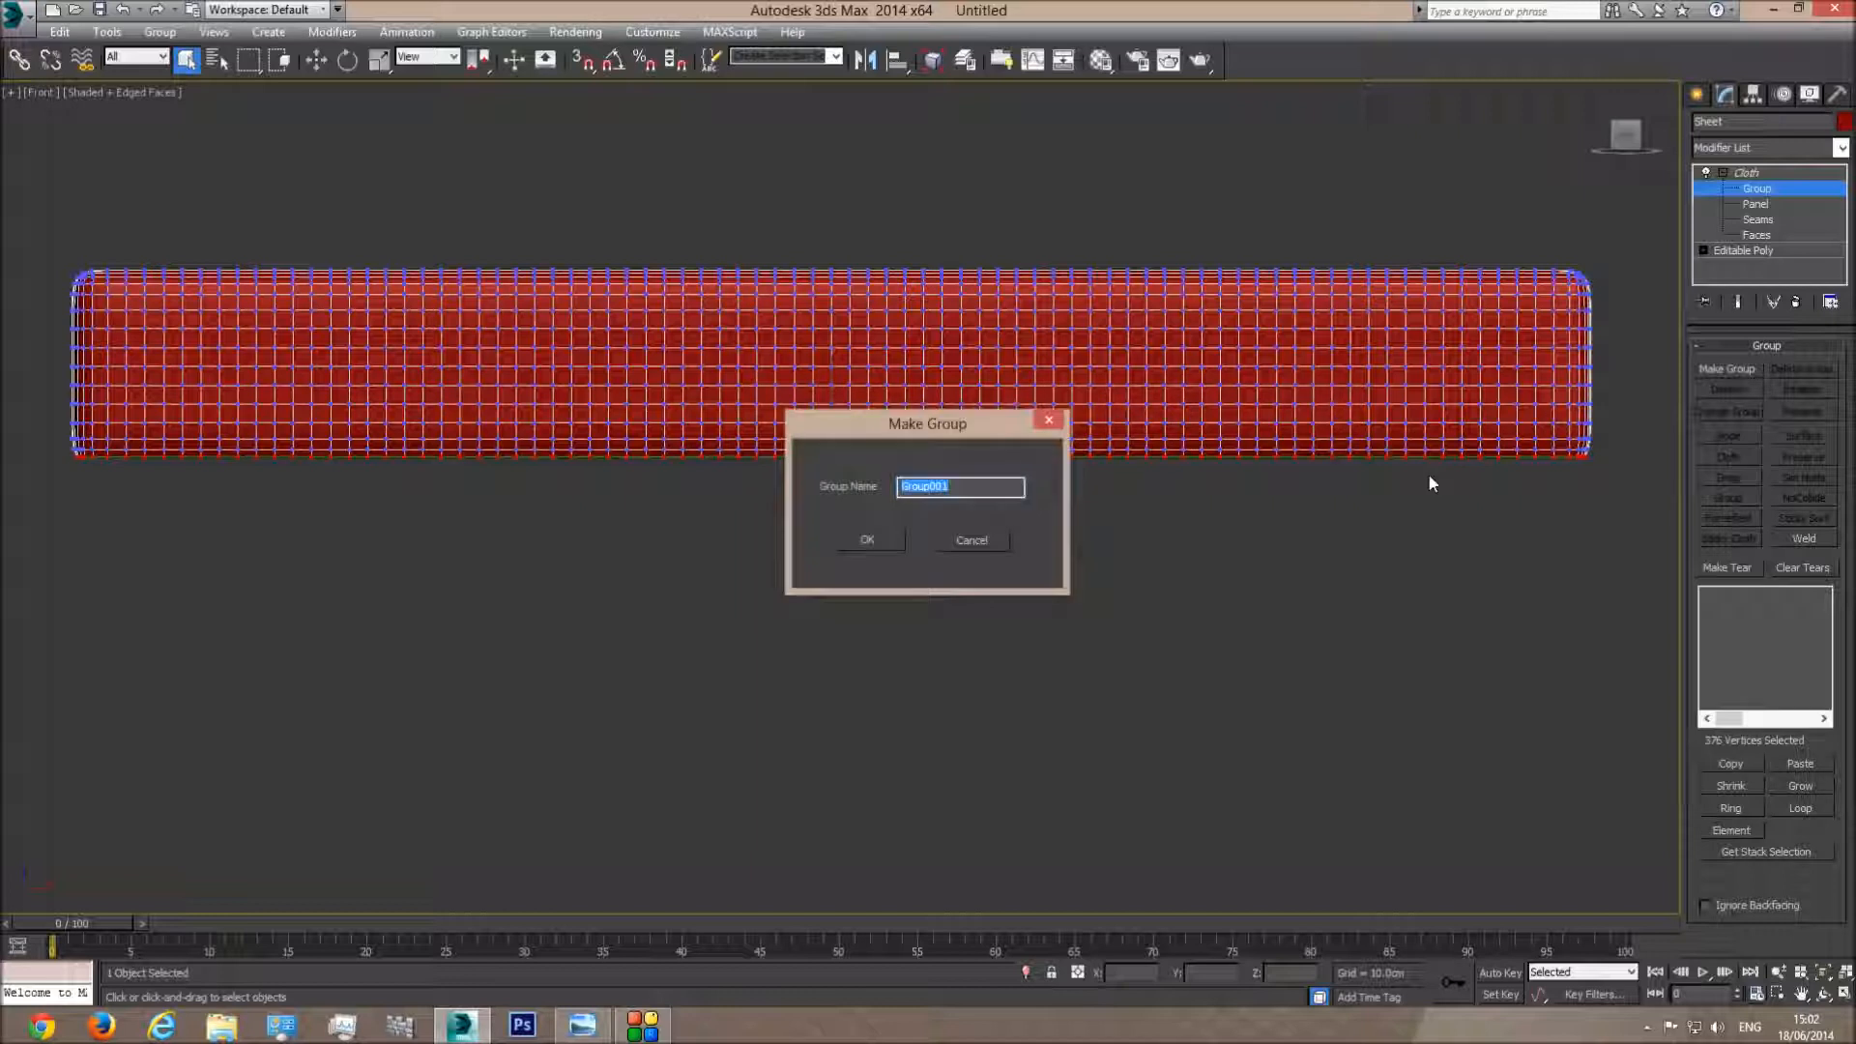
text(Shi)
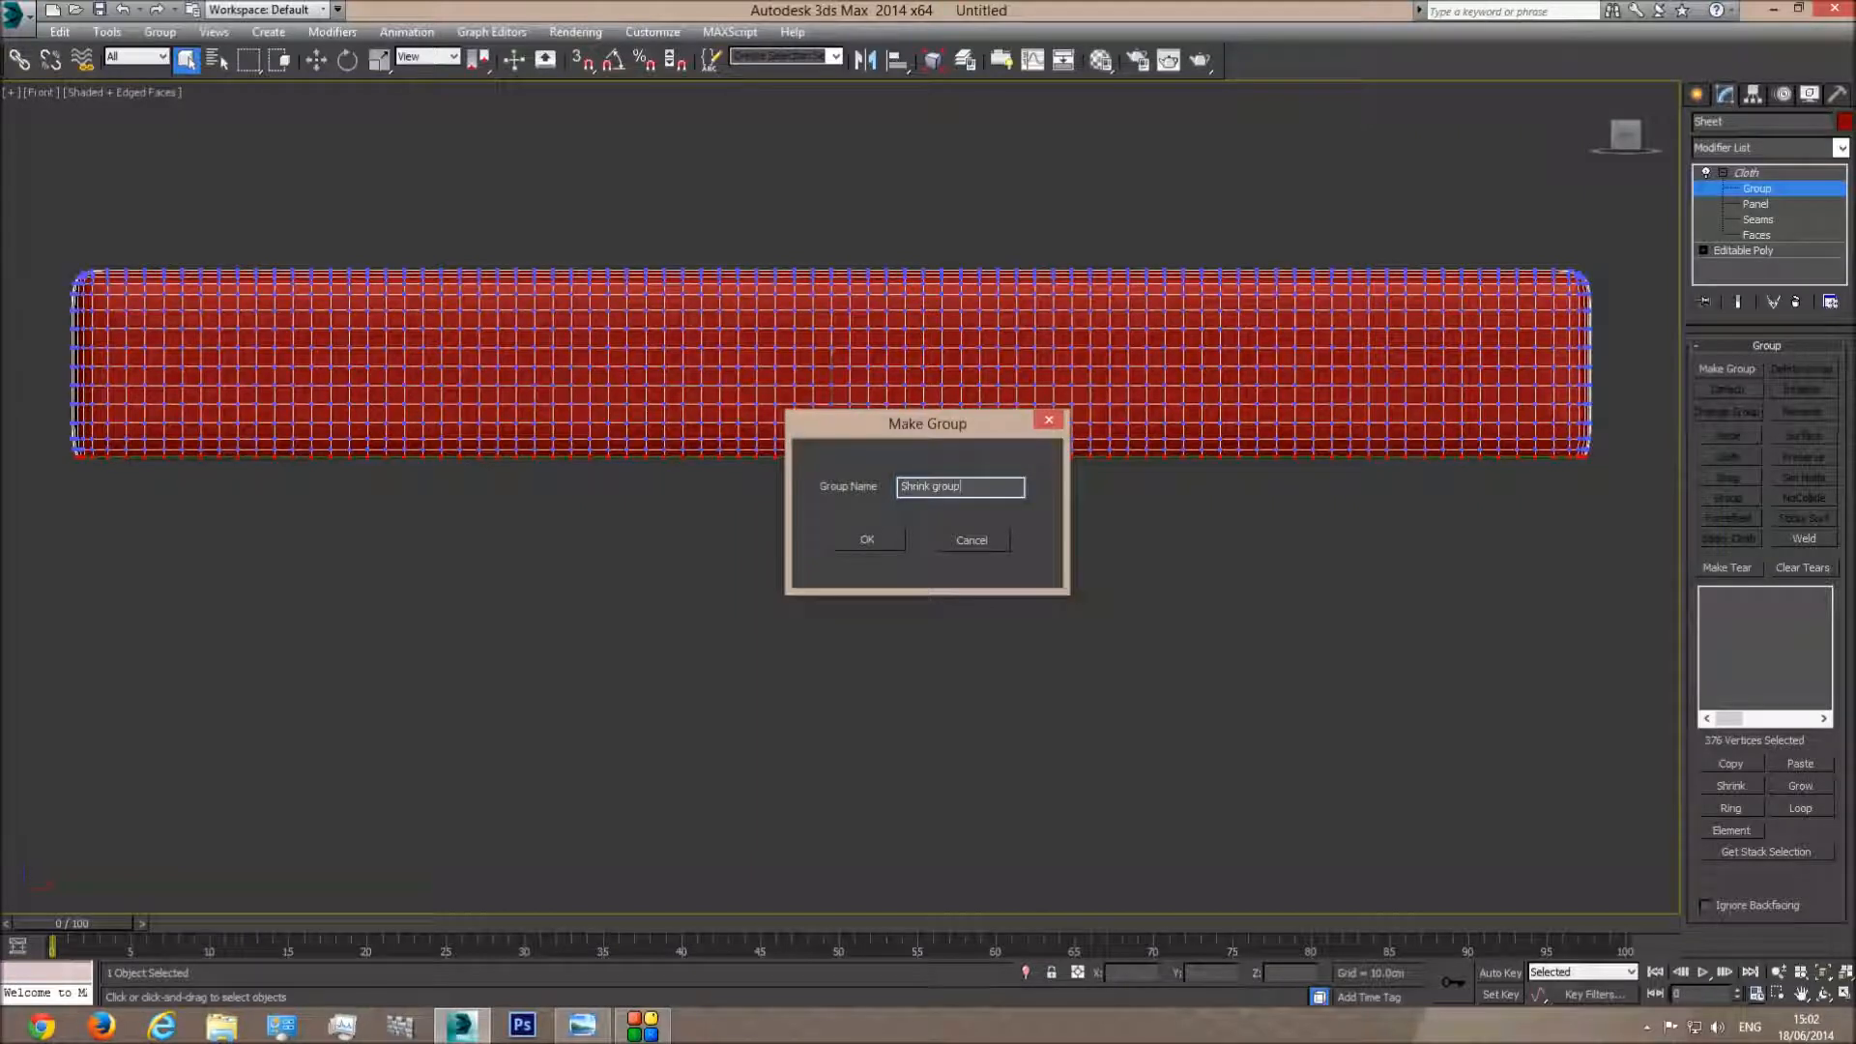
key(Return)
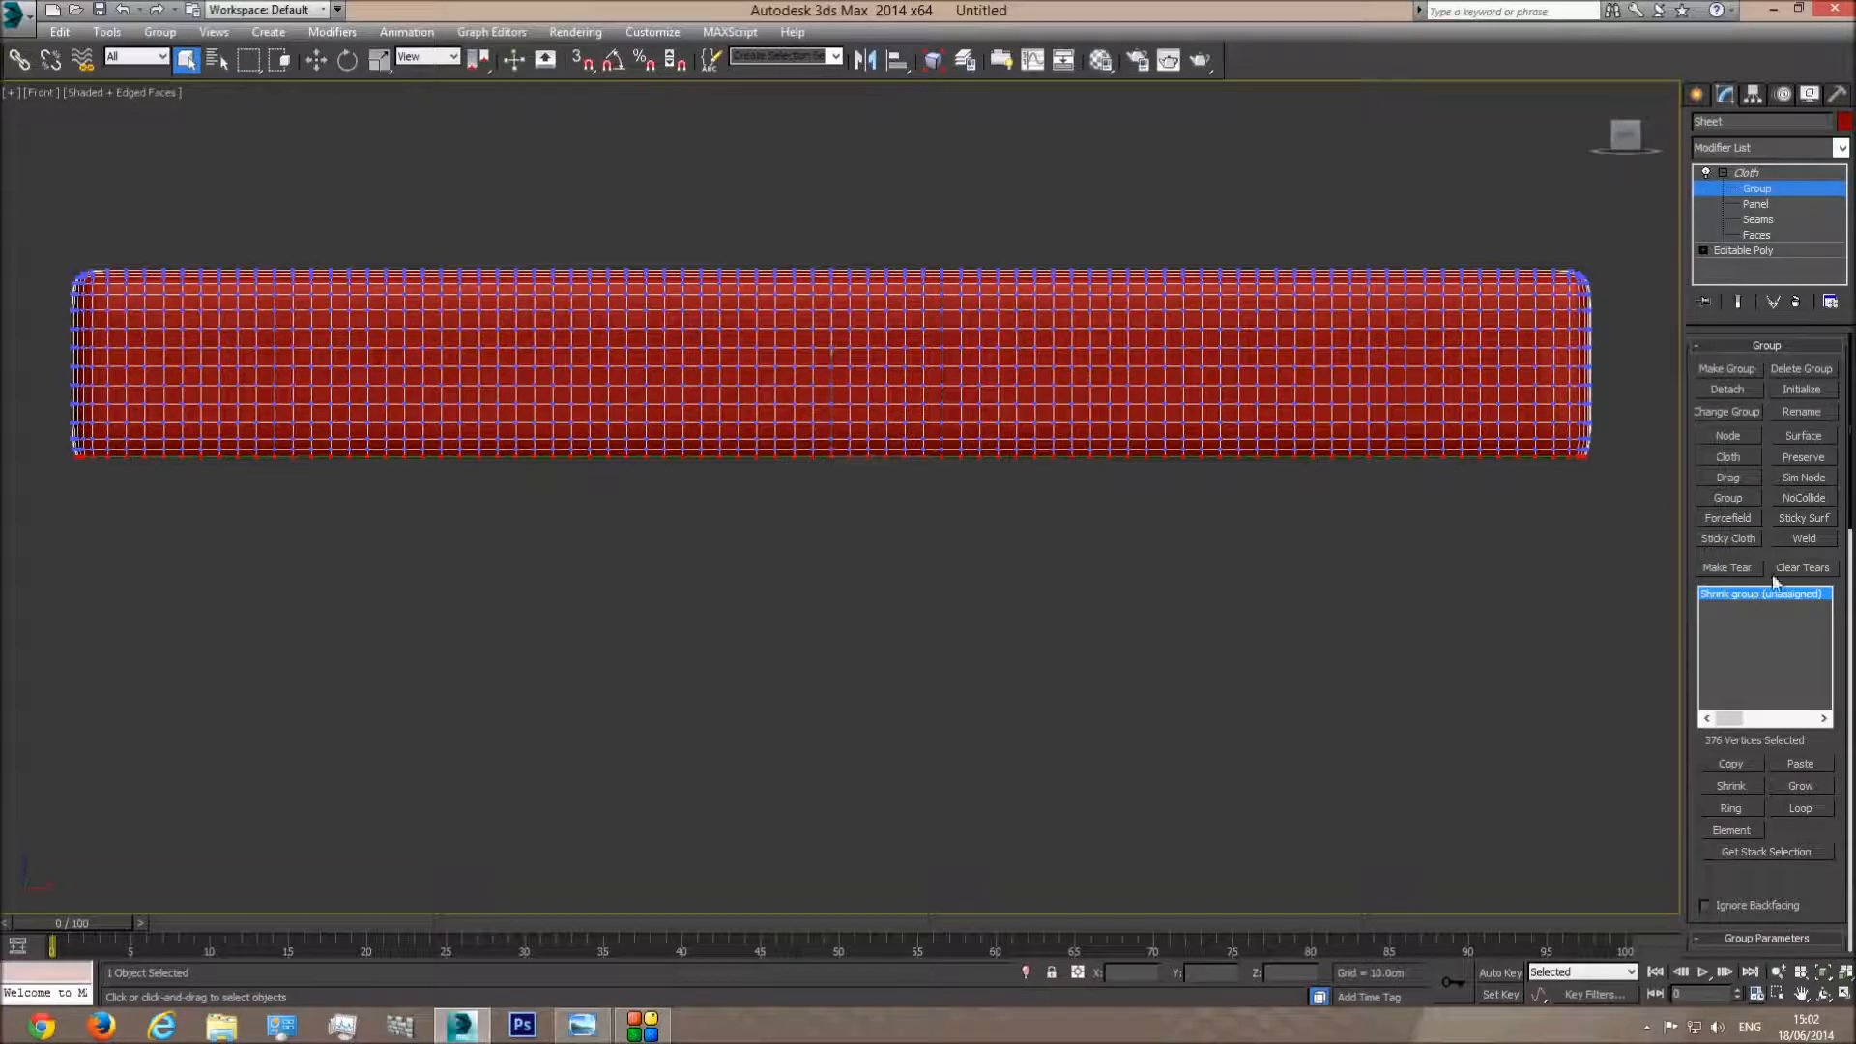
Try to give the Shrink group a Surface constraint while viewing the Sheet's underside in perspective
key(p)
click(1823, 972)
click(1823, 993)
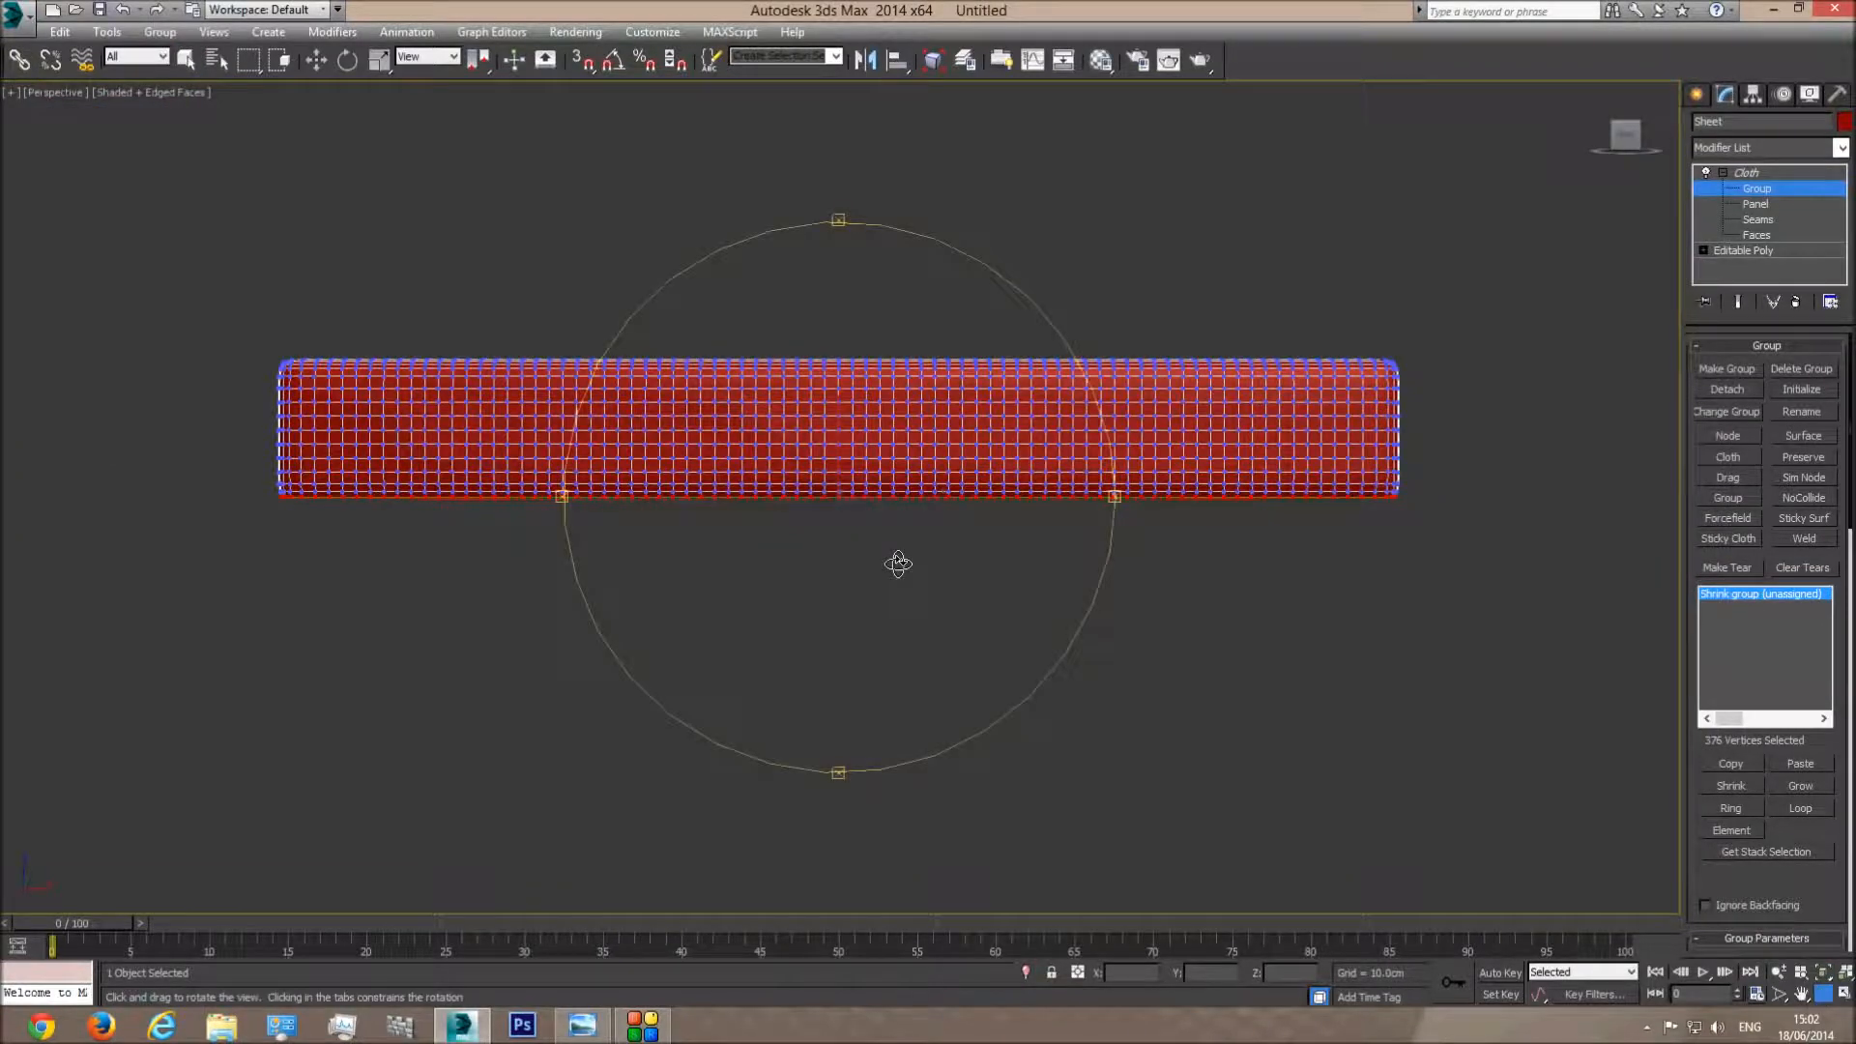
drag(898, 563, 906, 509)
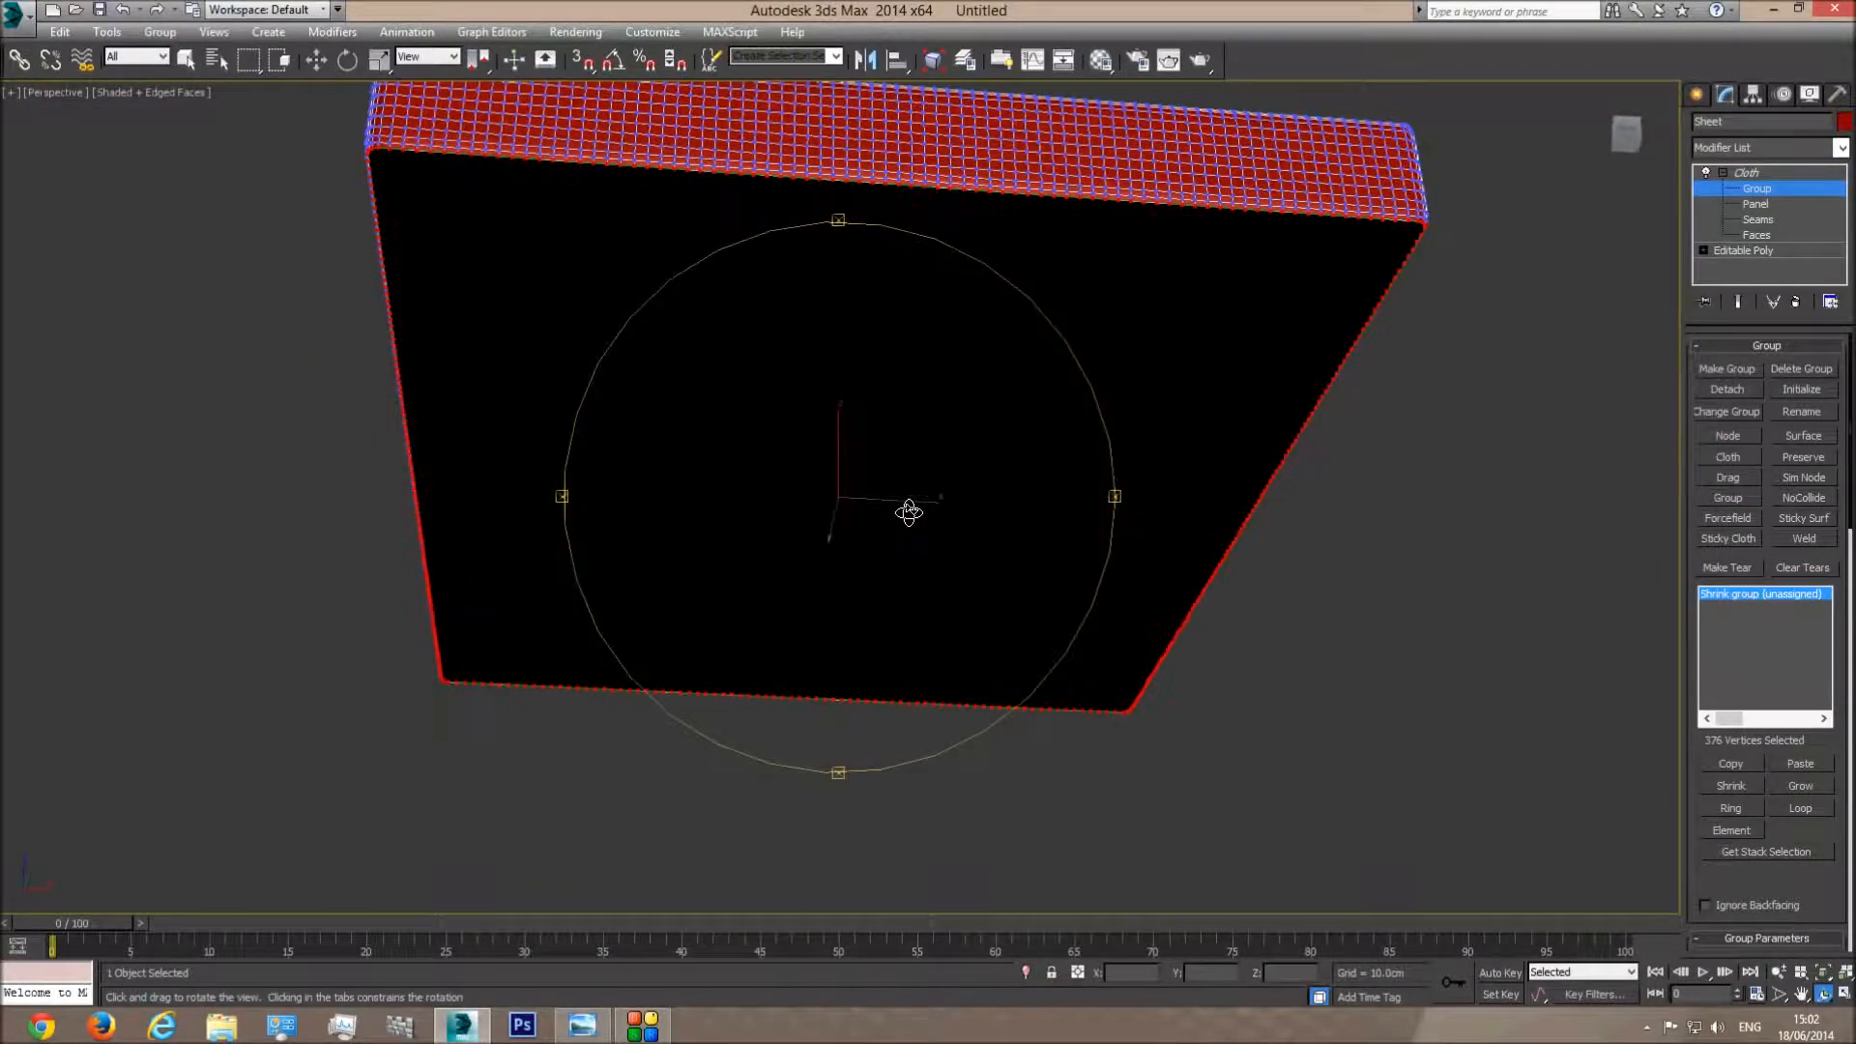
click(1813, 439)
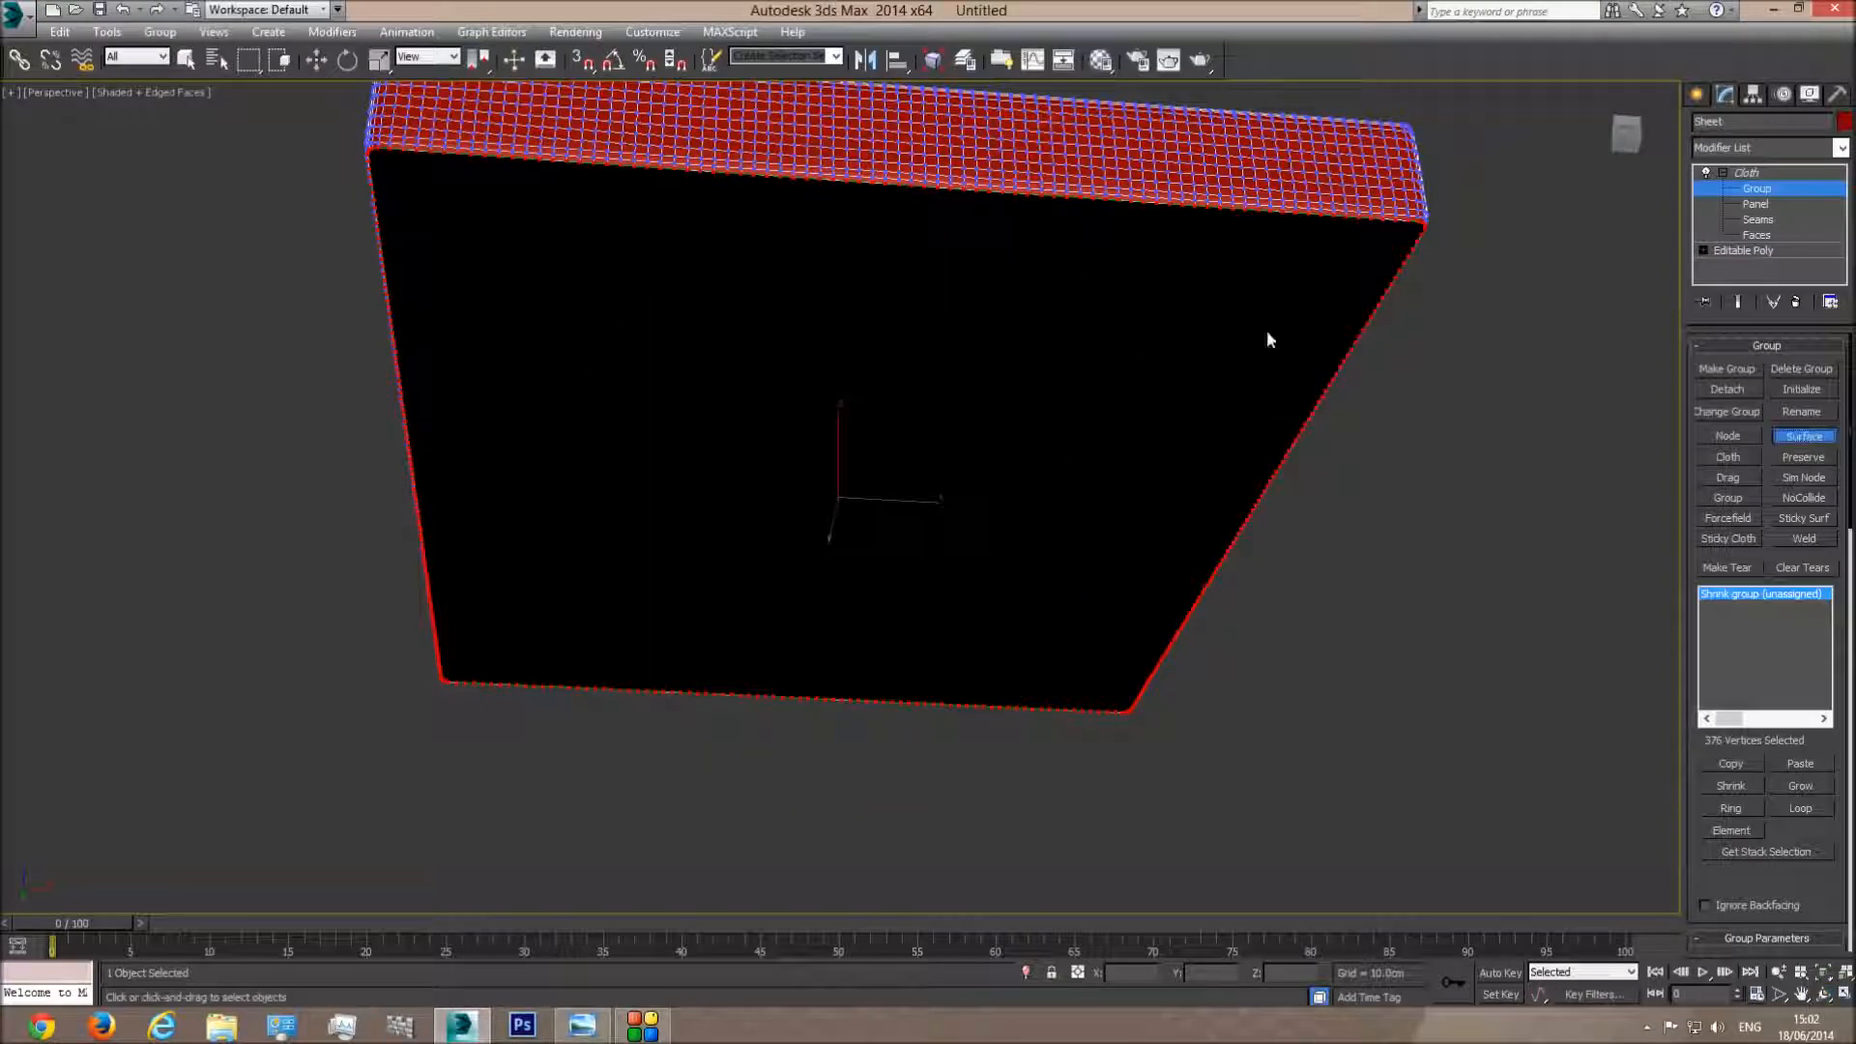
right_click(1462, 470)
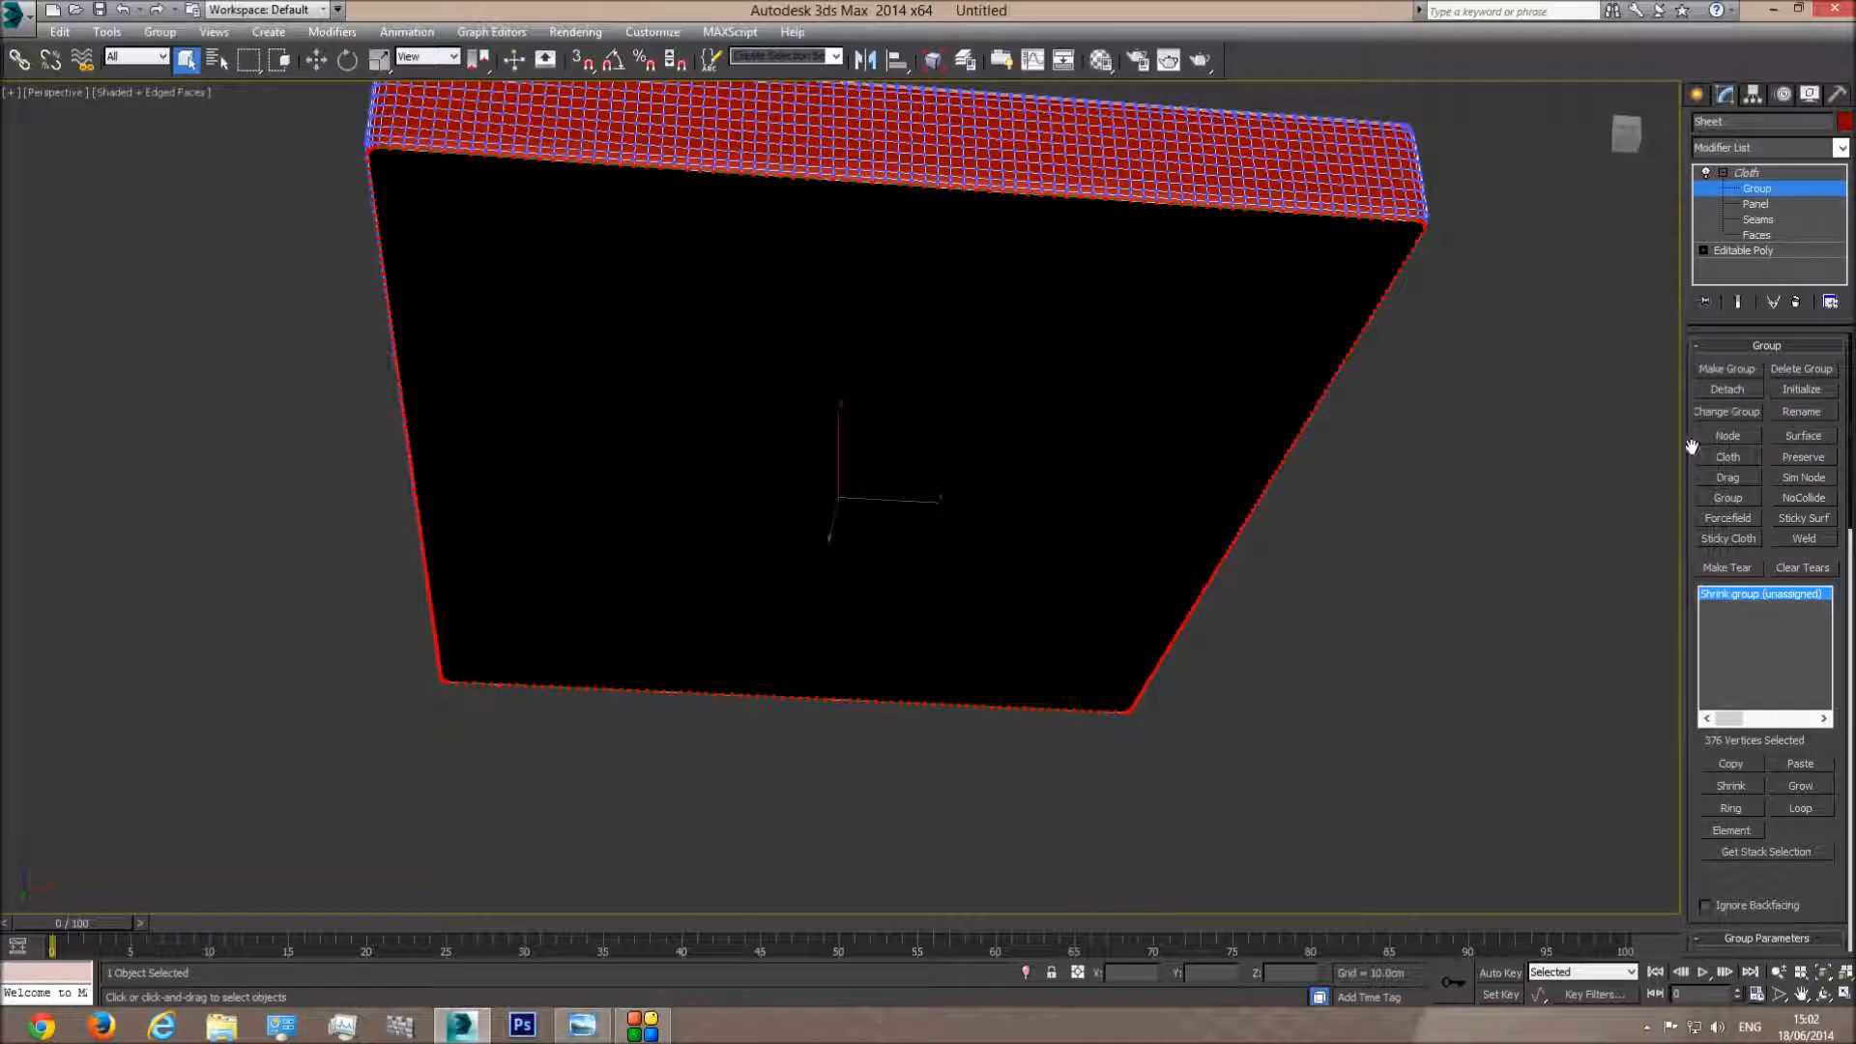
Constrain the Sheet's Shrink group to the surface of the Helper
click(1758, 193)
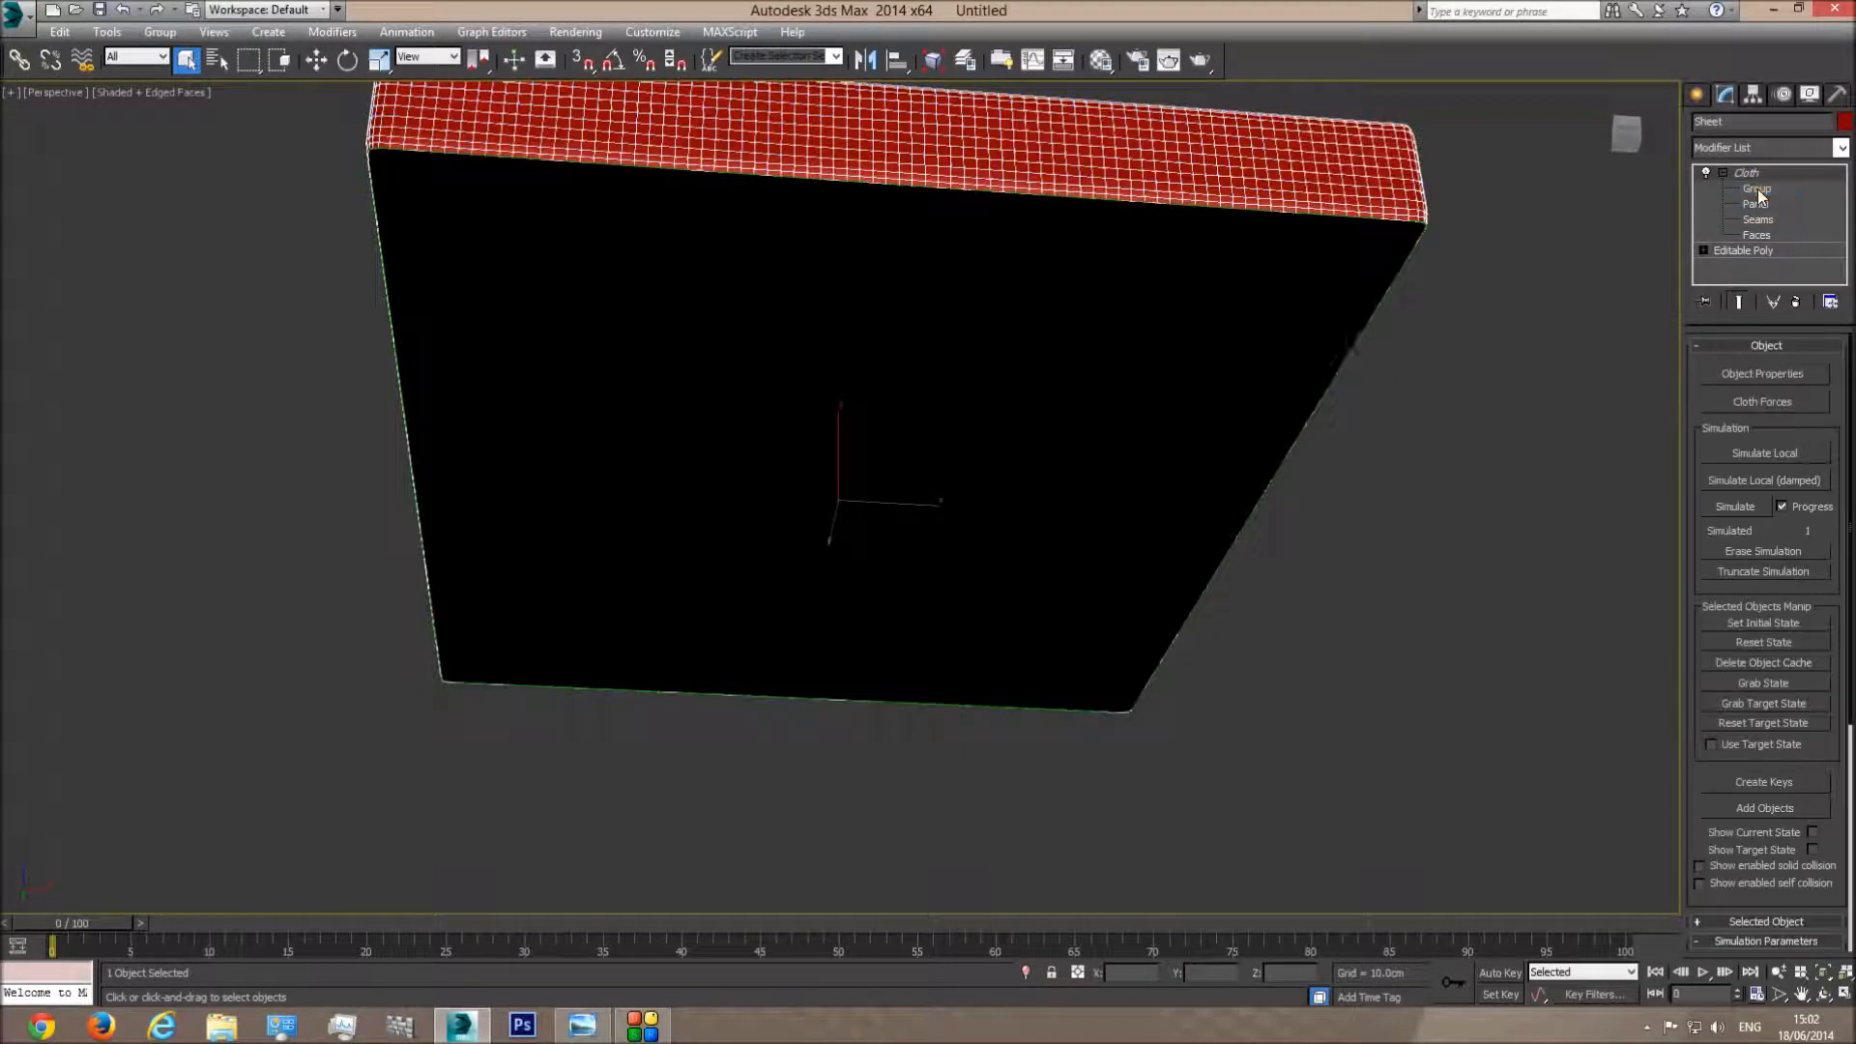
click(1326, 286)
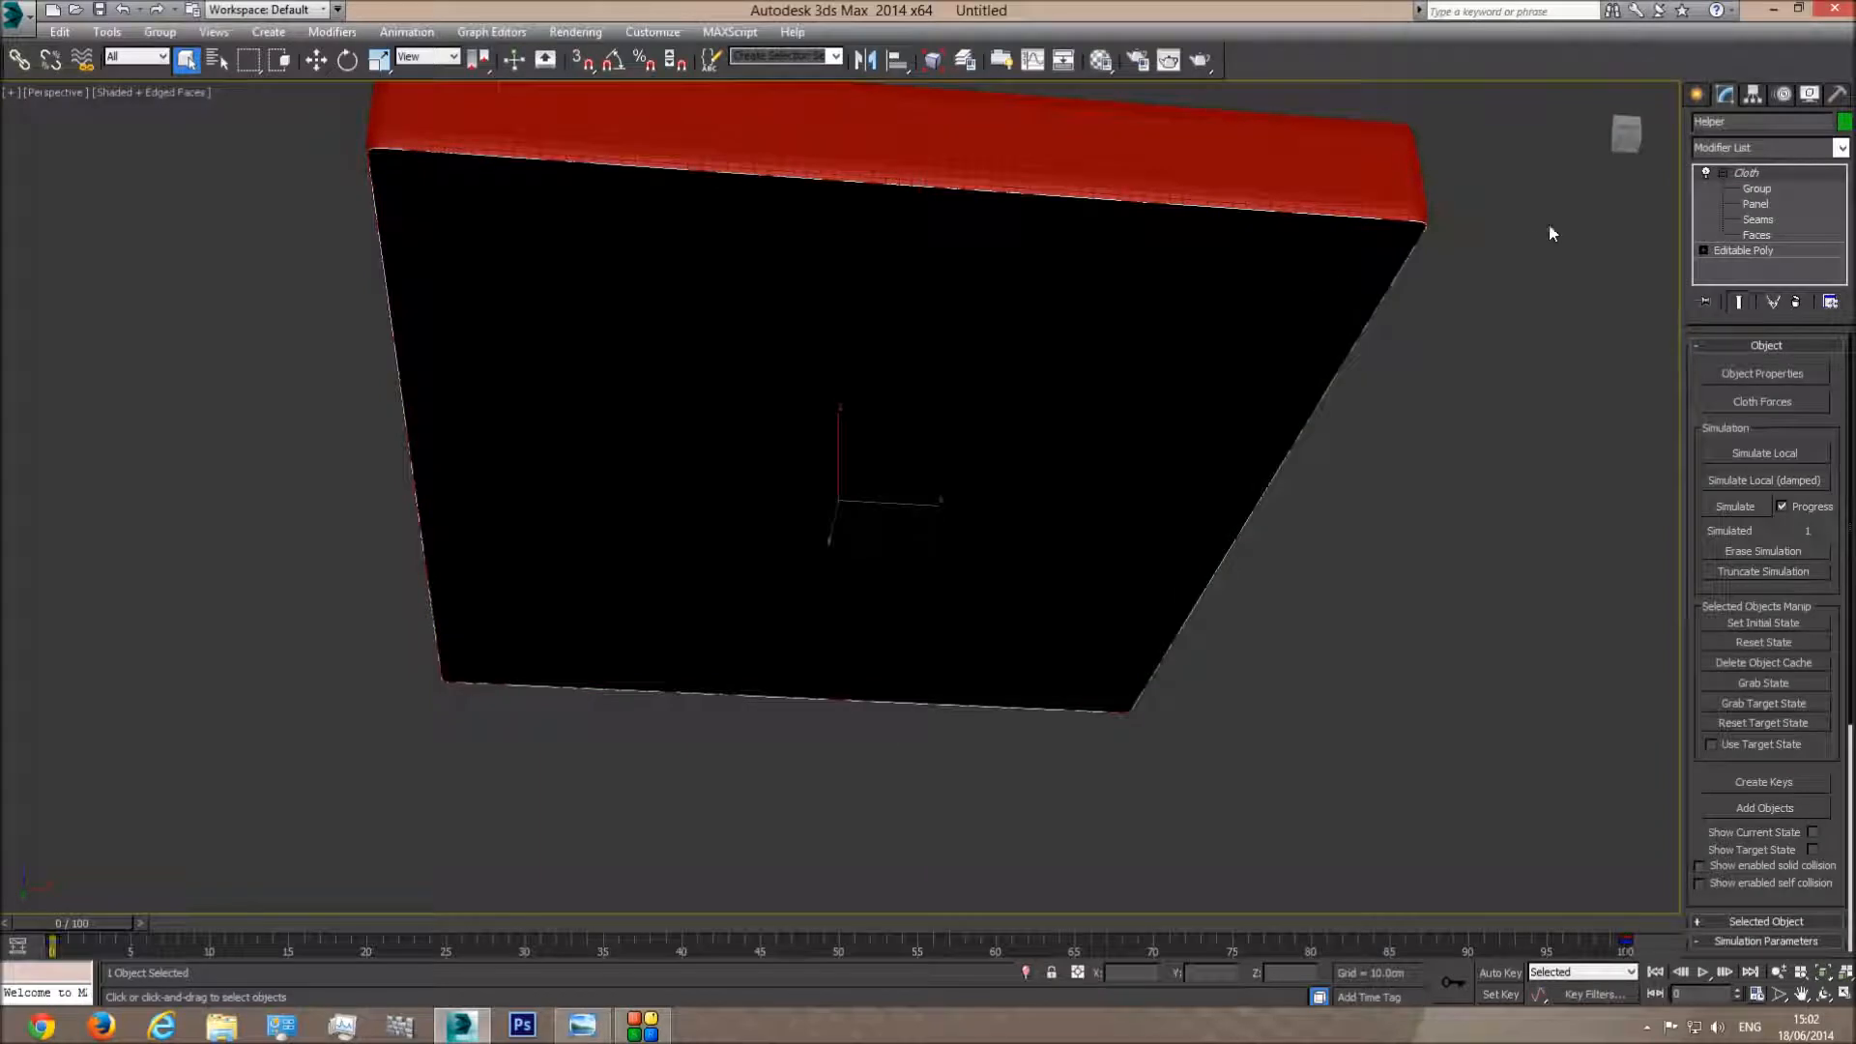
click(1346, 171)
click(1758, 189)
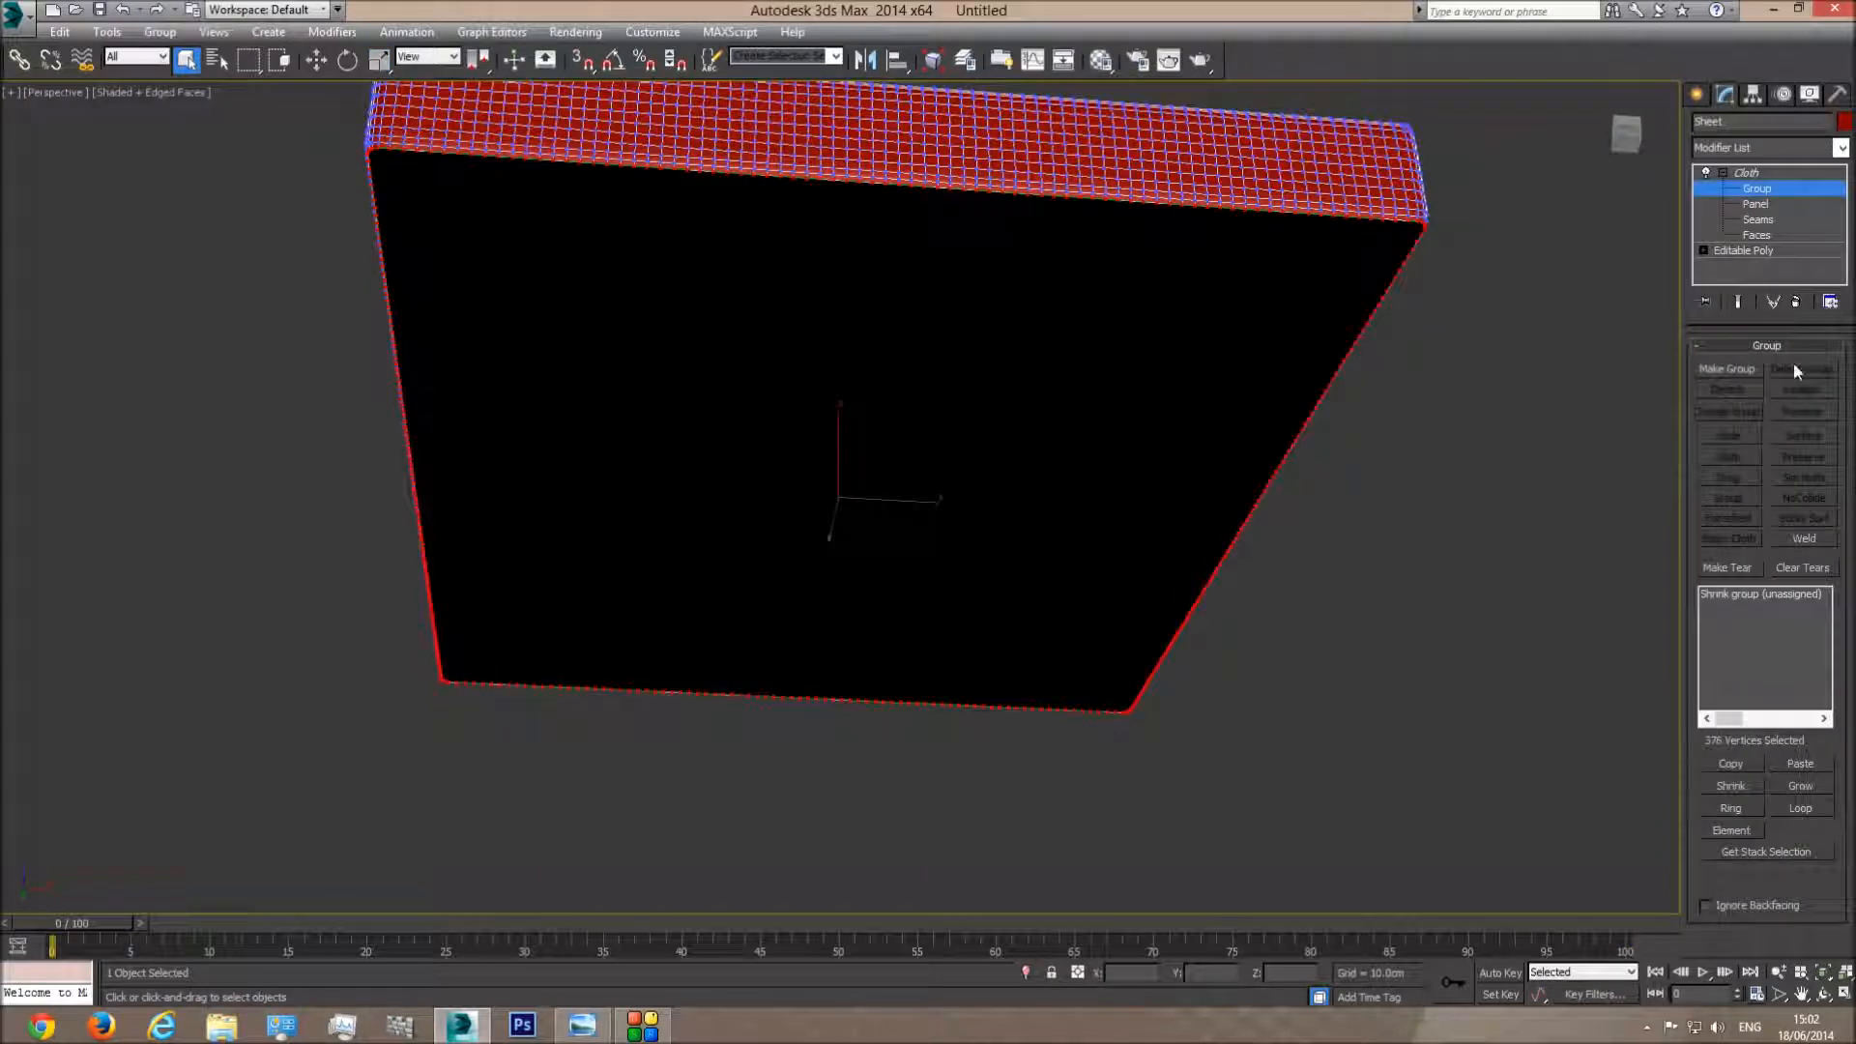
click(1772, 593)
click(1804, 436)
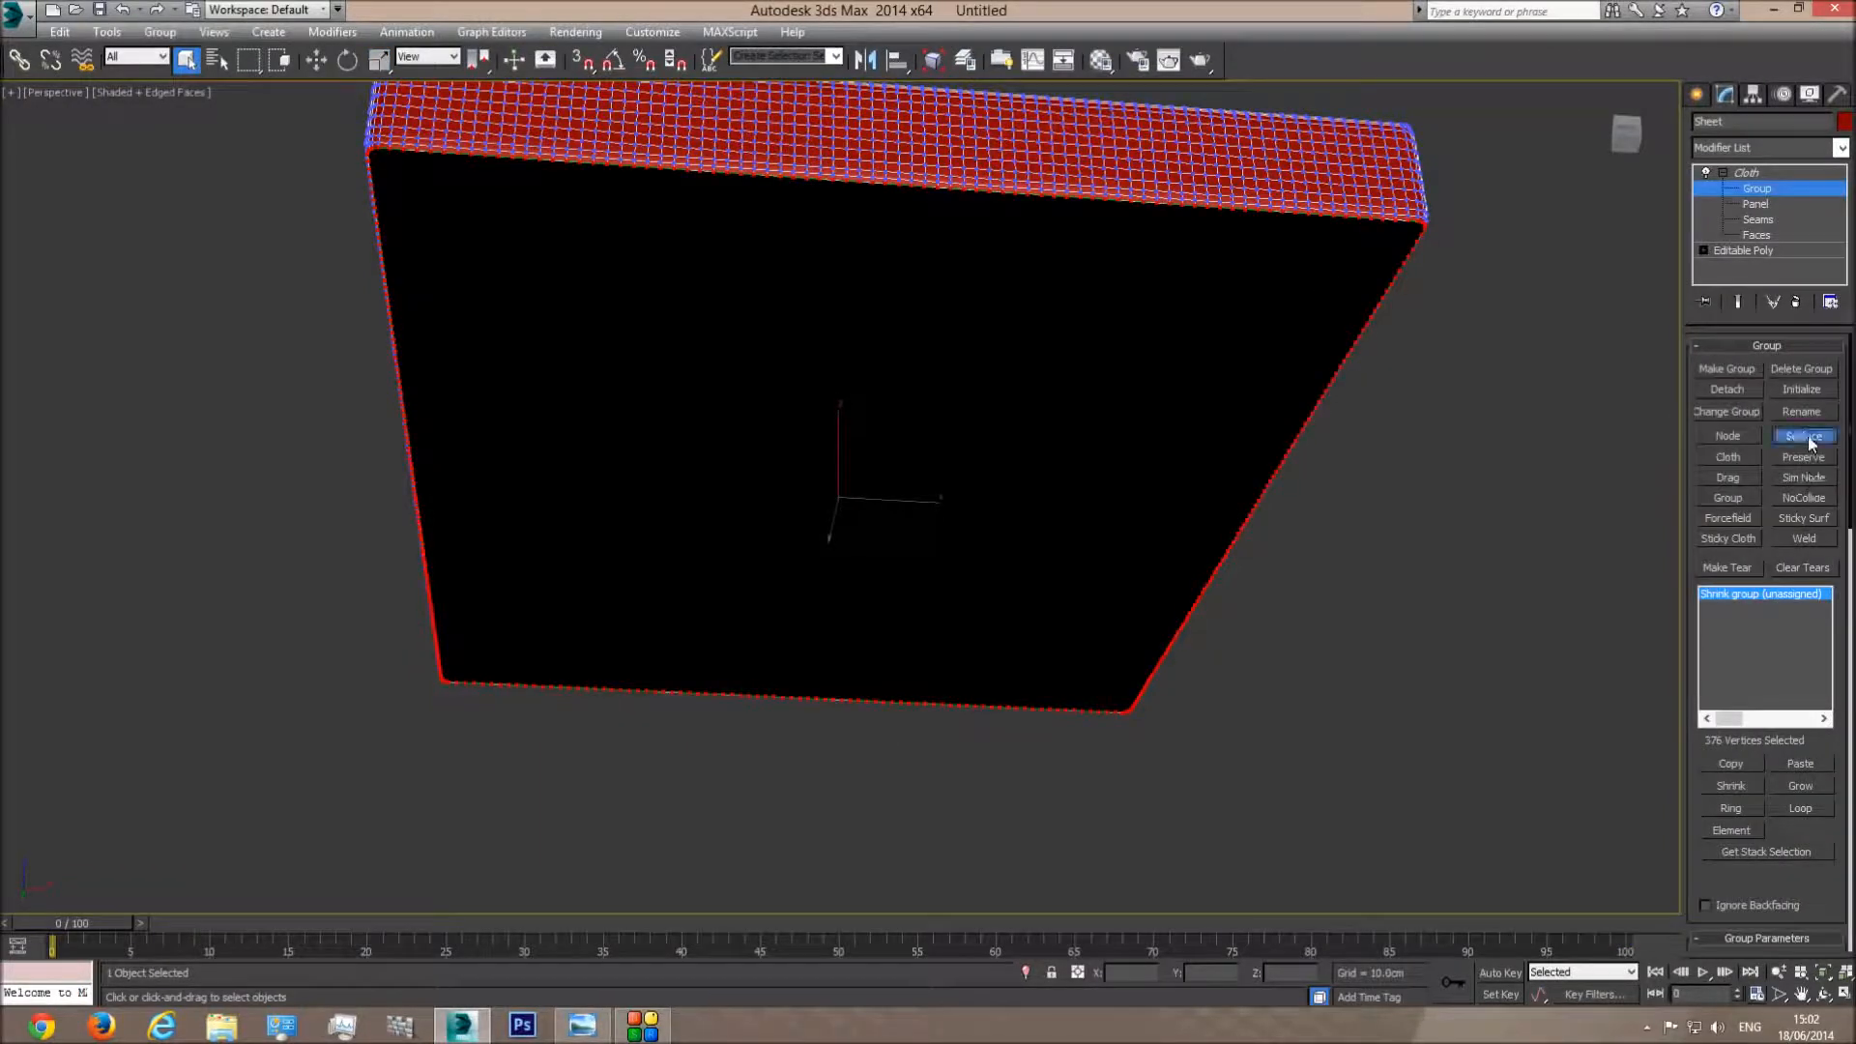
click(1243, 300)
drag(1730, 718, 1741, 718)
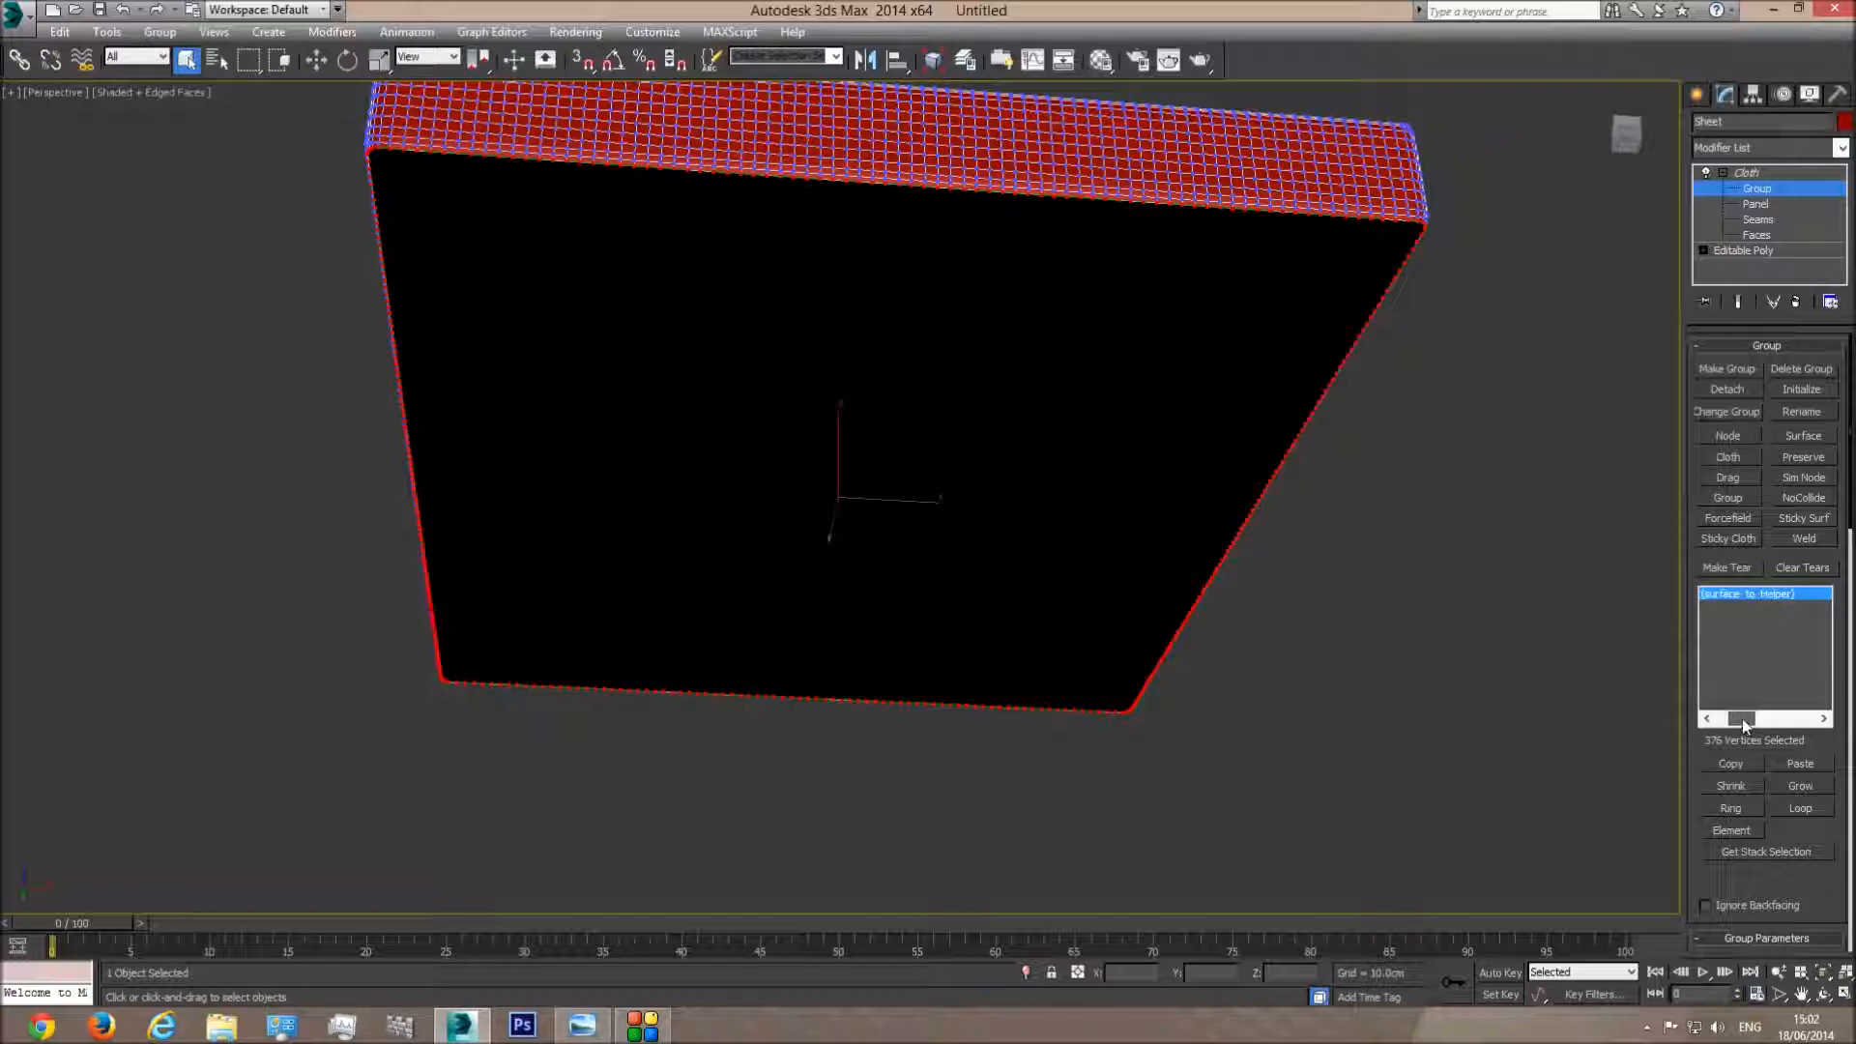
Enable Self Collision in the Sheet's cloth simulation parameters and set the simulation step to 0.004
click(1758, 175)
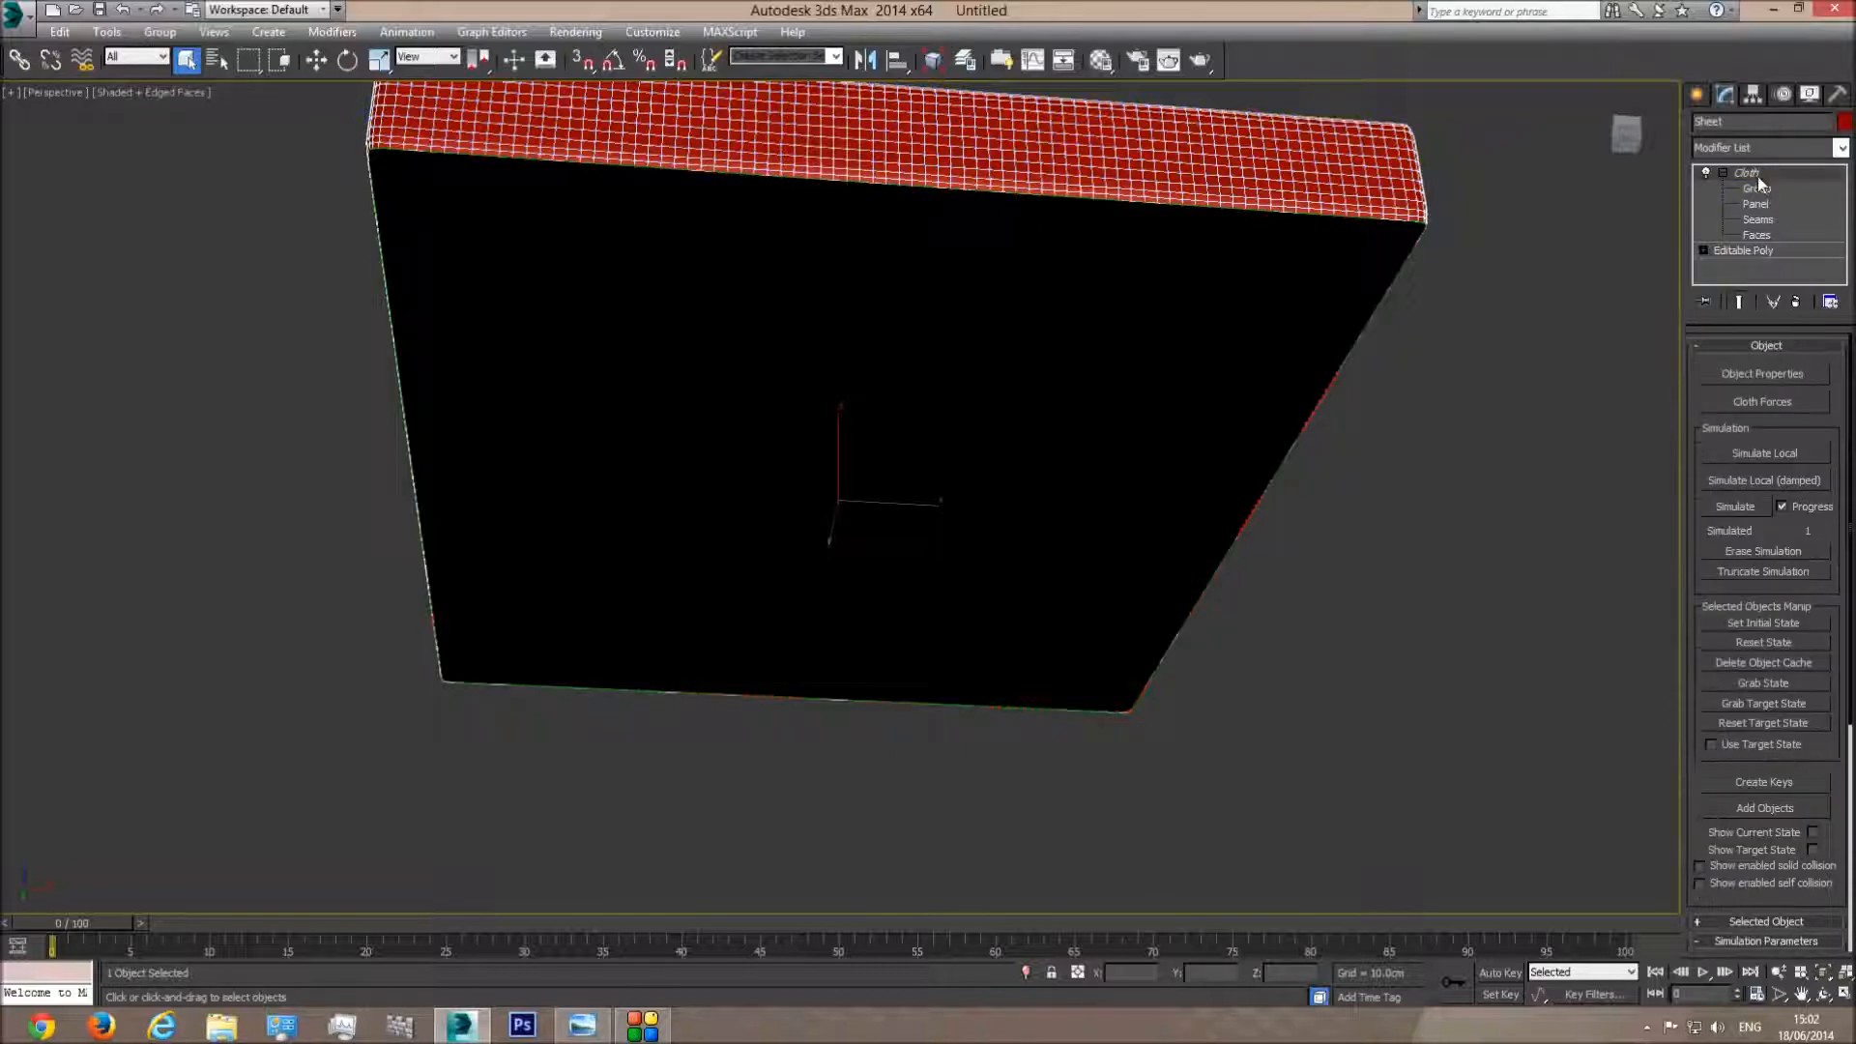
click(1822, 993)
drag(810, 471, 751, 557)
drag(1707, 596, 1703, 190)
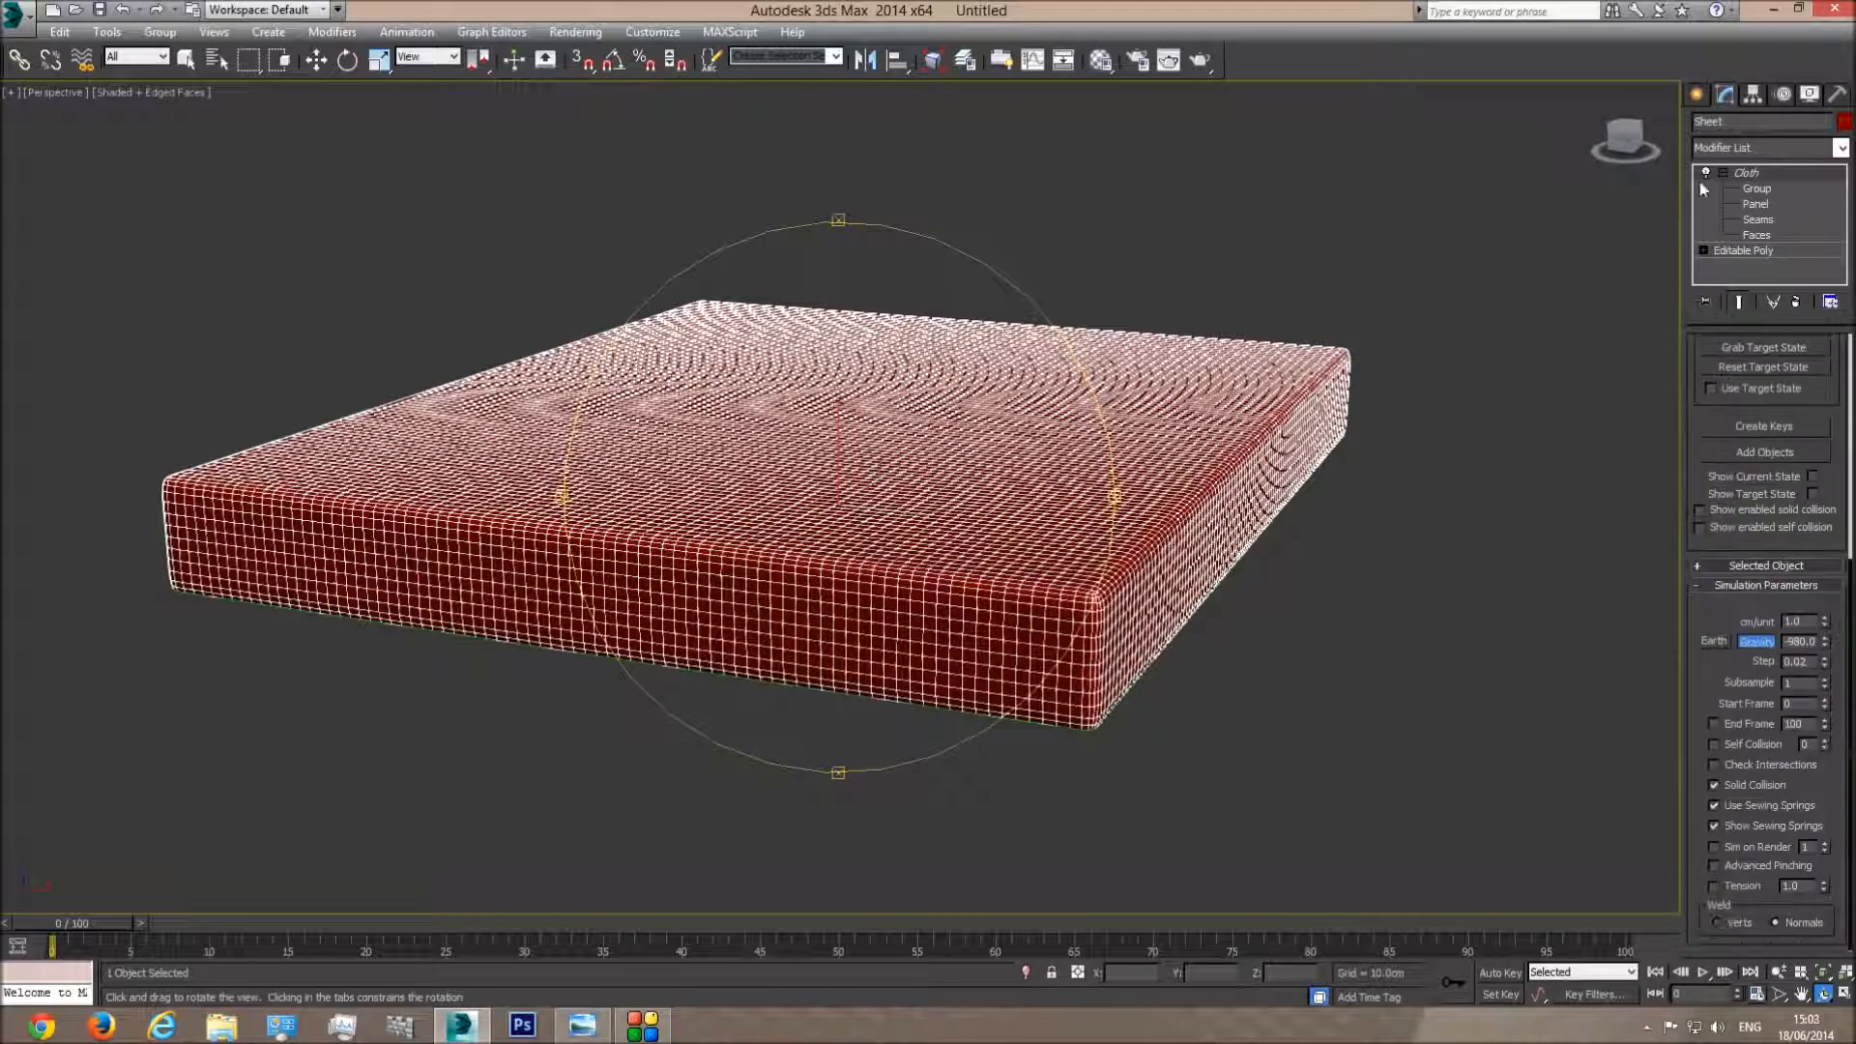
click(1713, 745)
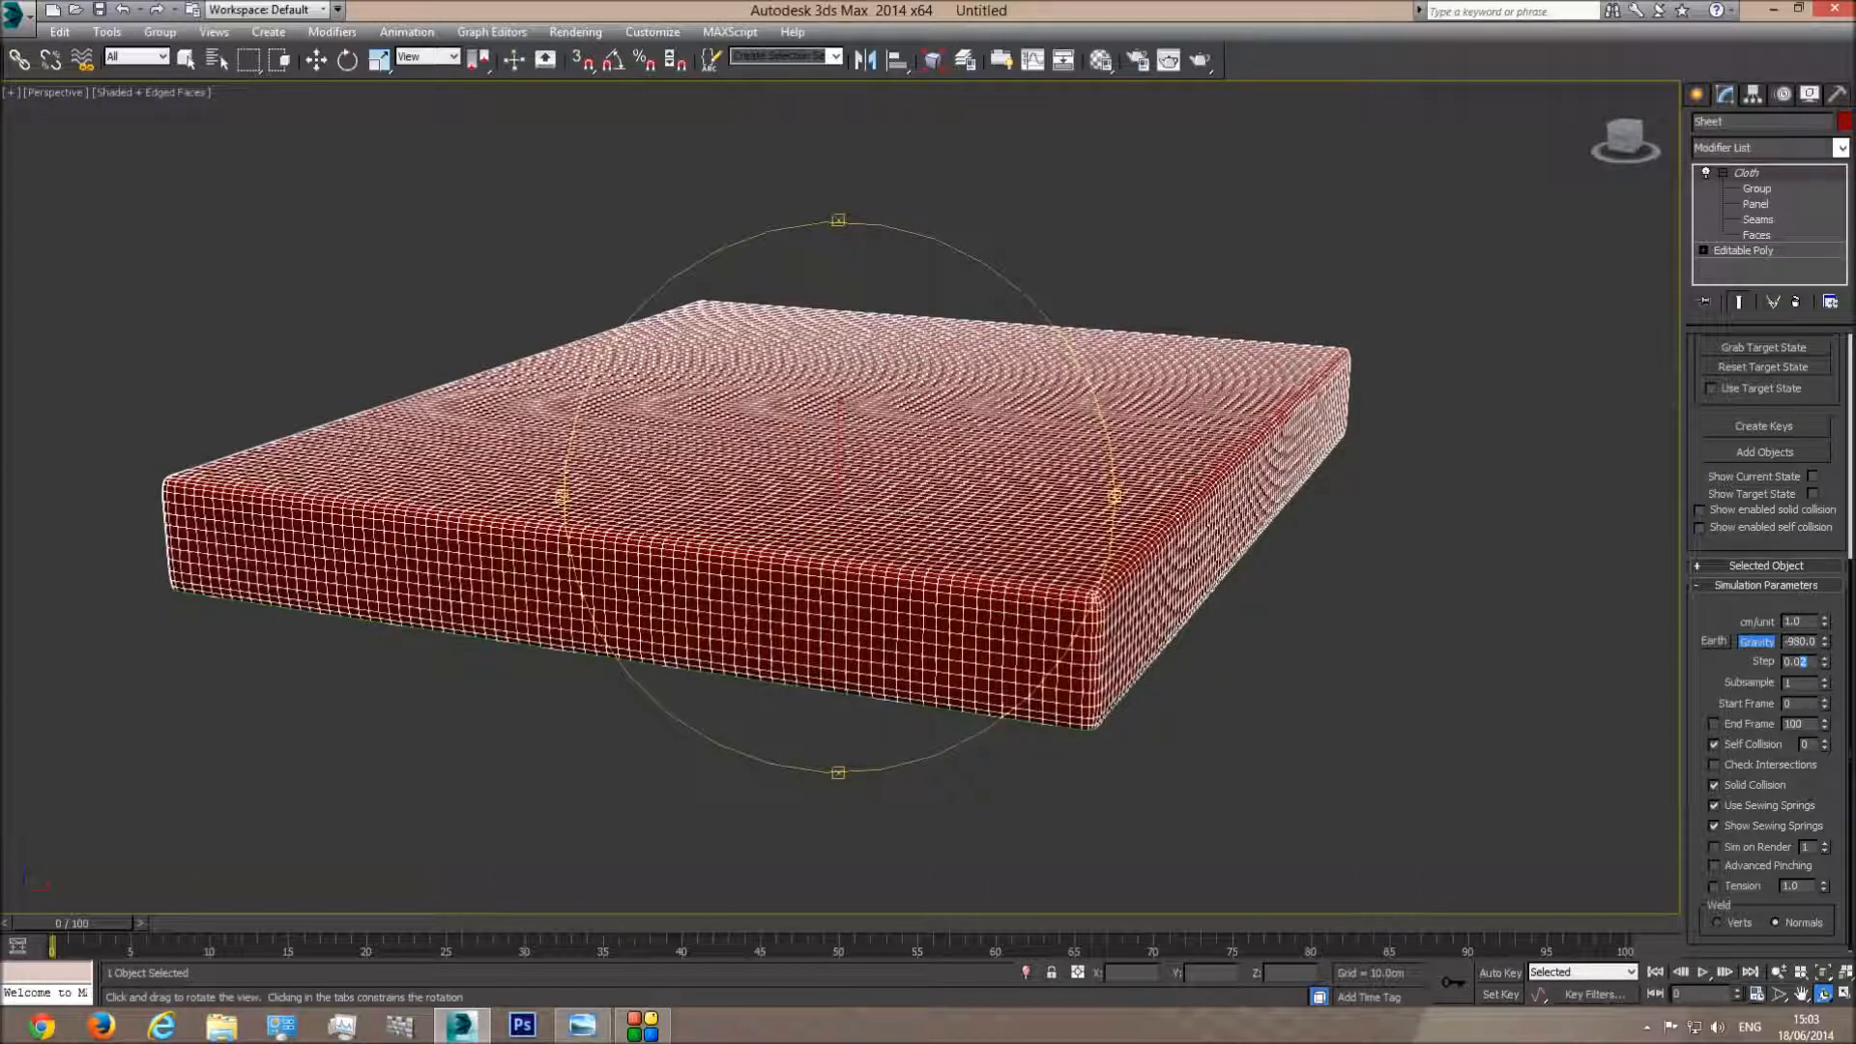
text(04)
key(Return)
Run the full cloth simulation on the Sheet, viewed from below
drag(807, 591, 866, 574)
middle_drag(866, 574, 866, 576)
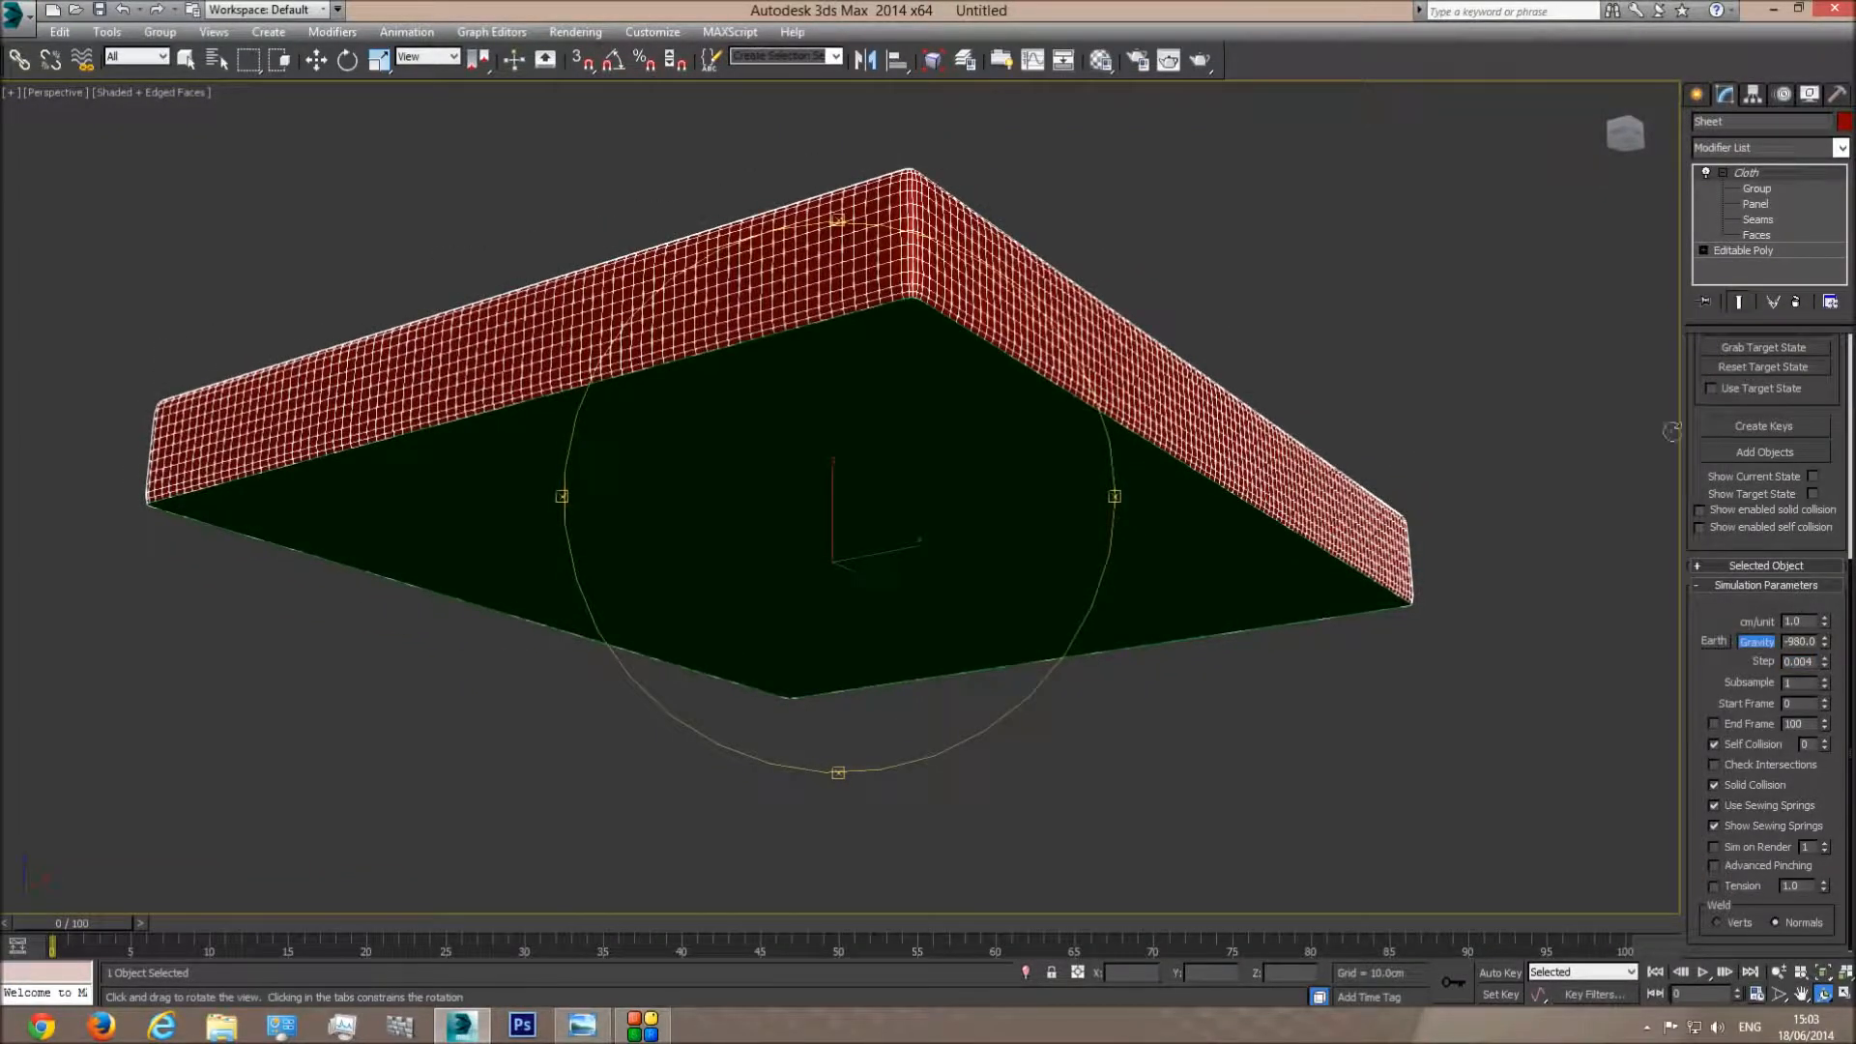
drag(1690, 415, 1705, 850)
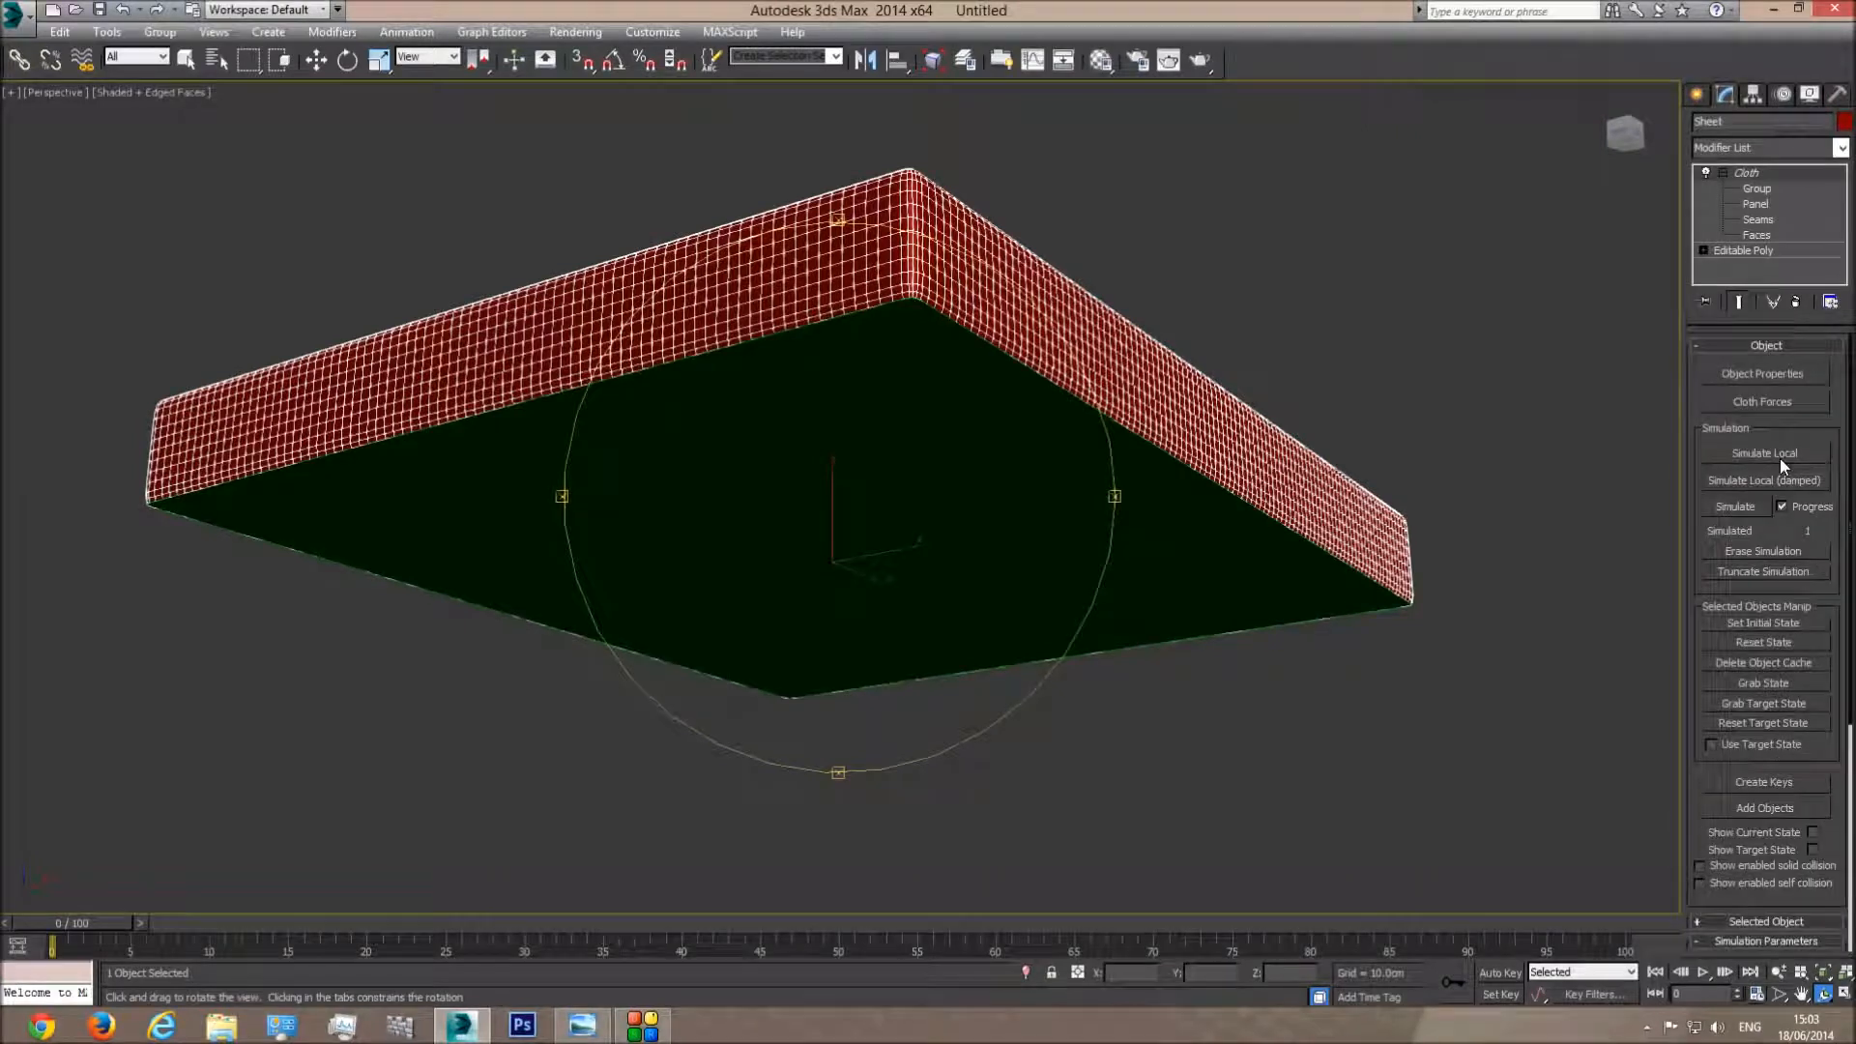
click(1736, 506)
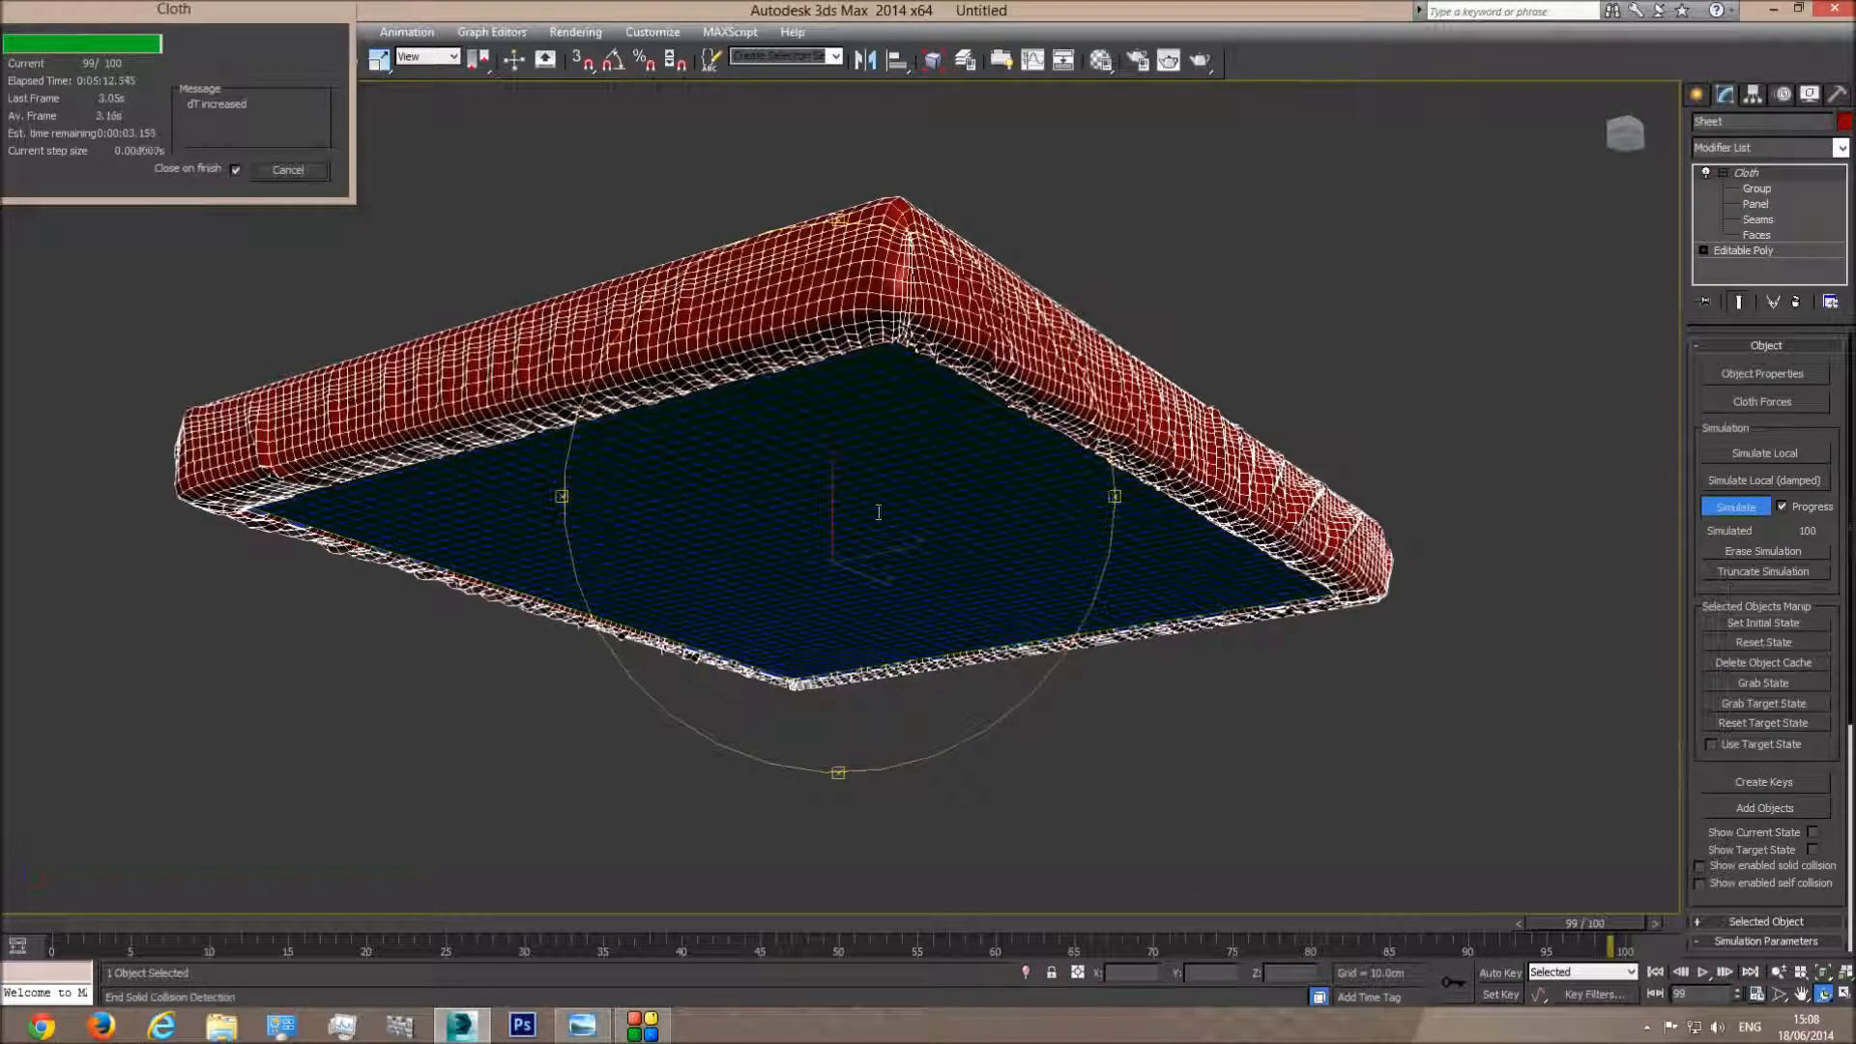
Examine the simulated Sheet from above and below with its edged faces display turned off
drag(945, 510, 940, 619)
right_click(939, 618)
click(1291, 247)
key(F4)
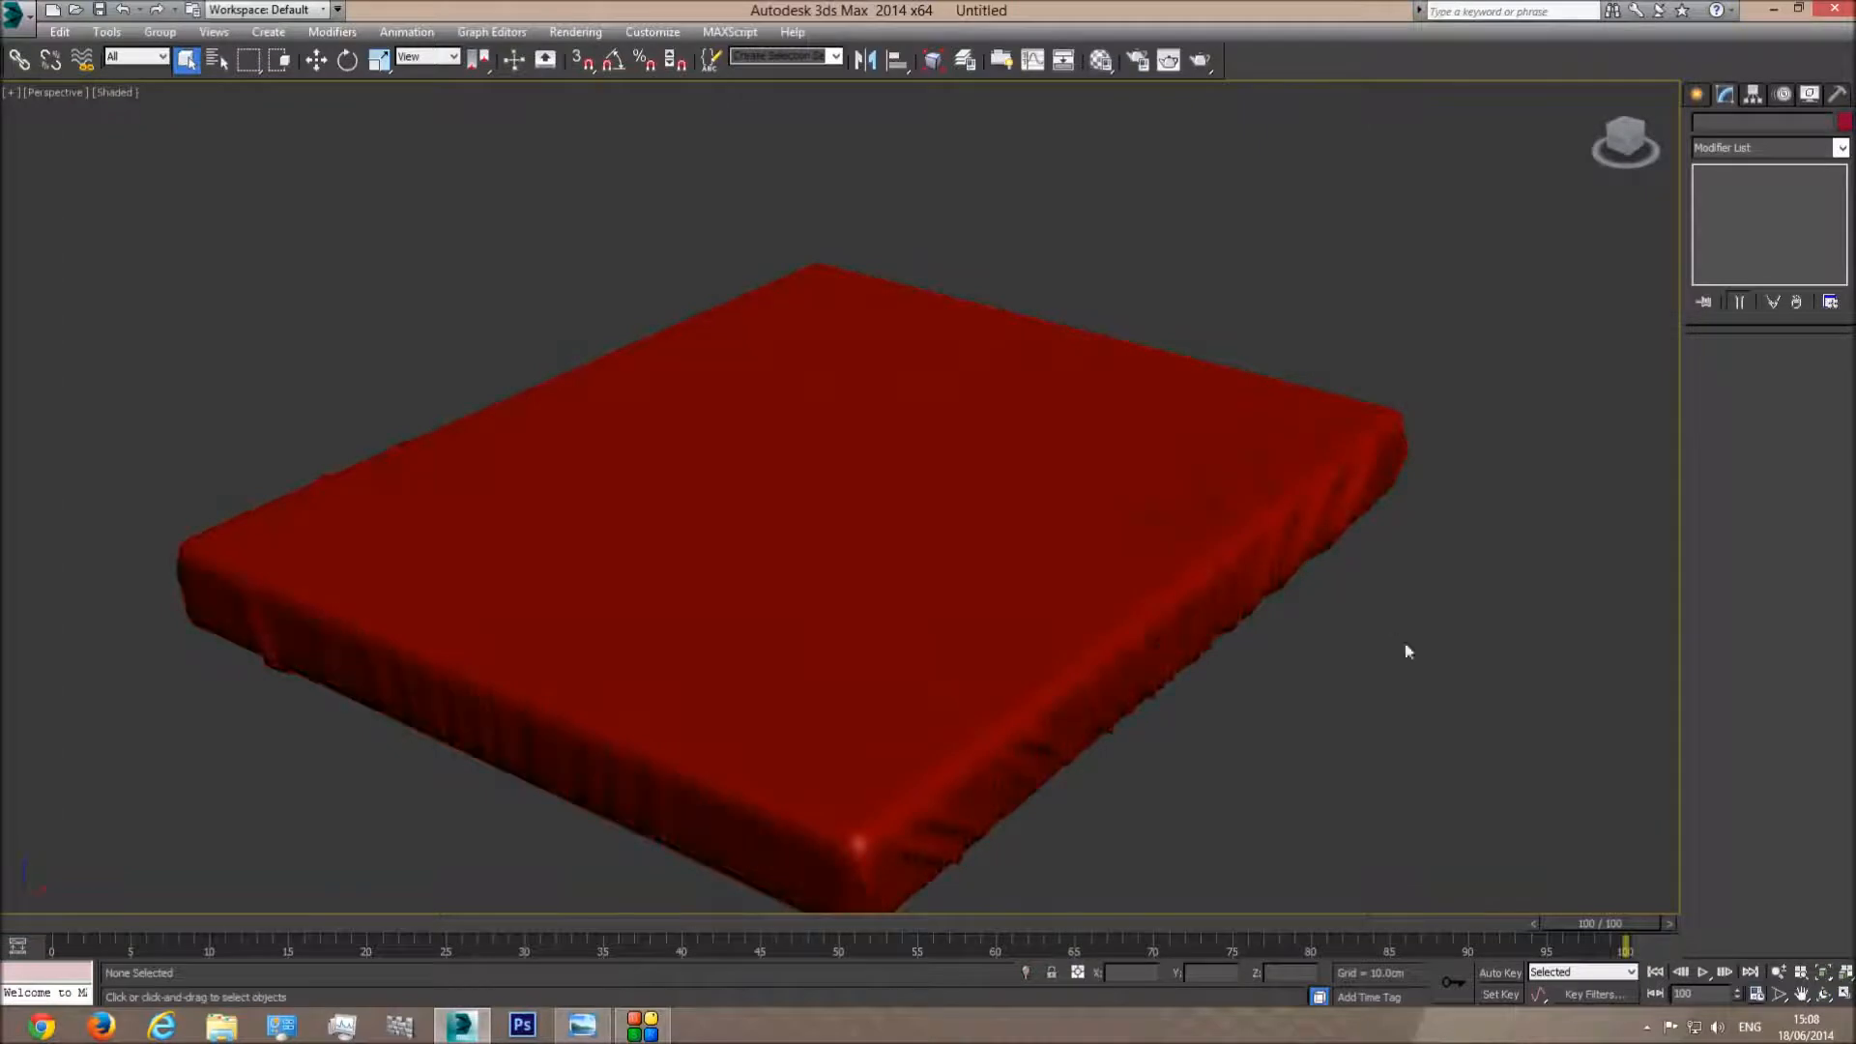
middle_drag(1407, 650, 1380, 553)
click(1824, 994)
drag(861, 501, 857, 278)
right_click(858, 278)
Delete the Helper from beneath the mattress
click(953, 220)
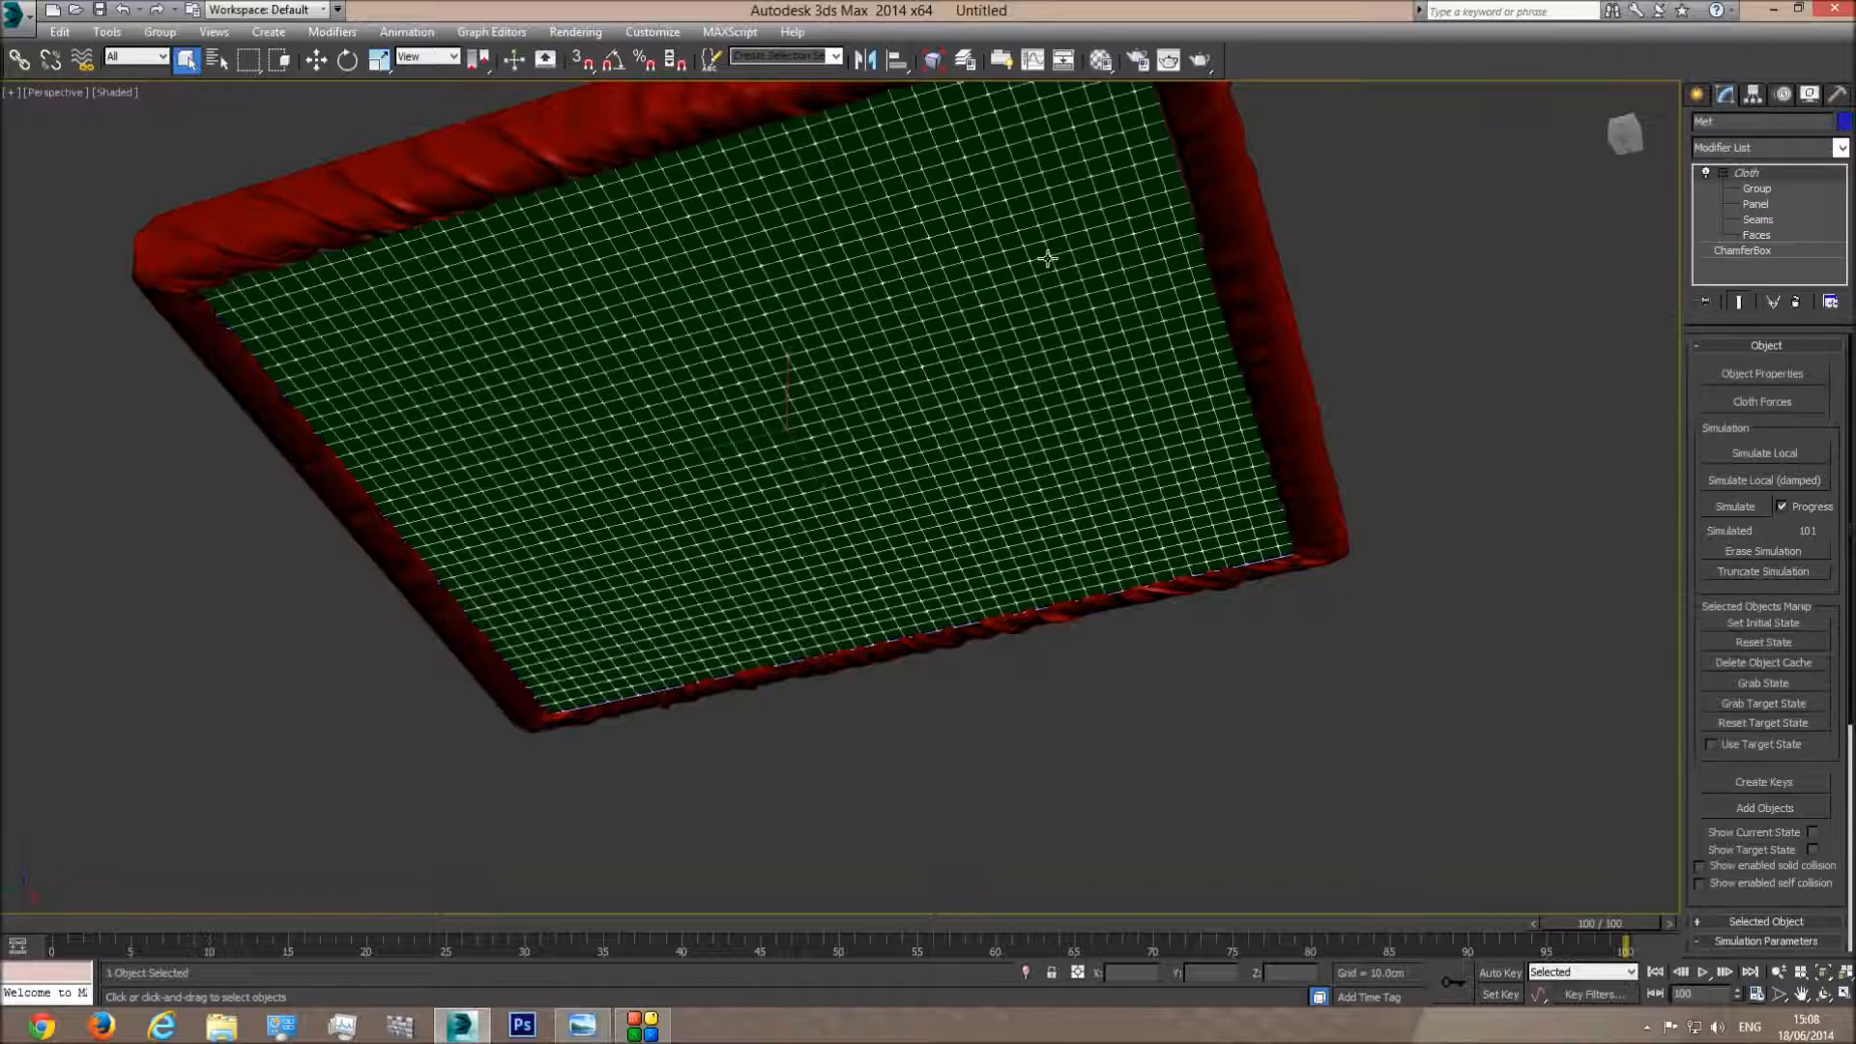
click(1122, 245)
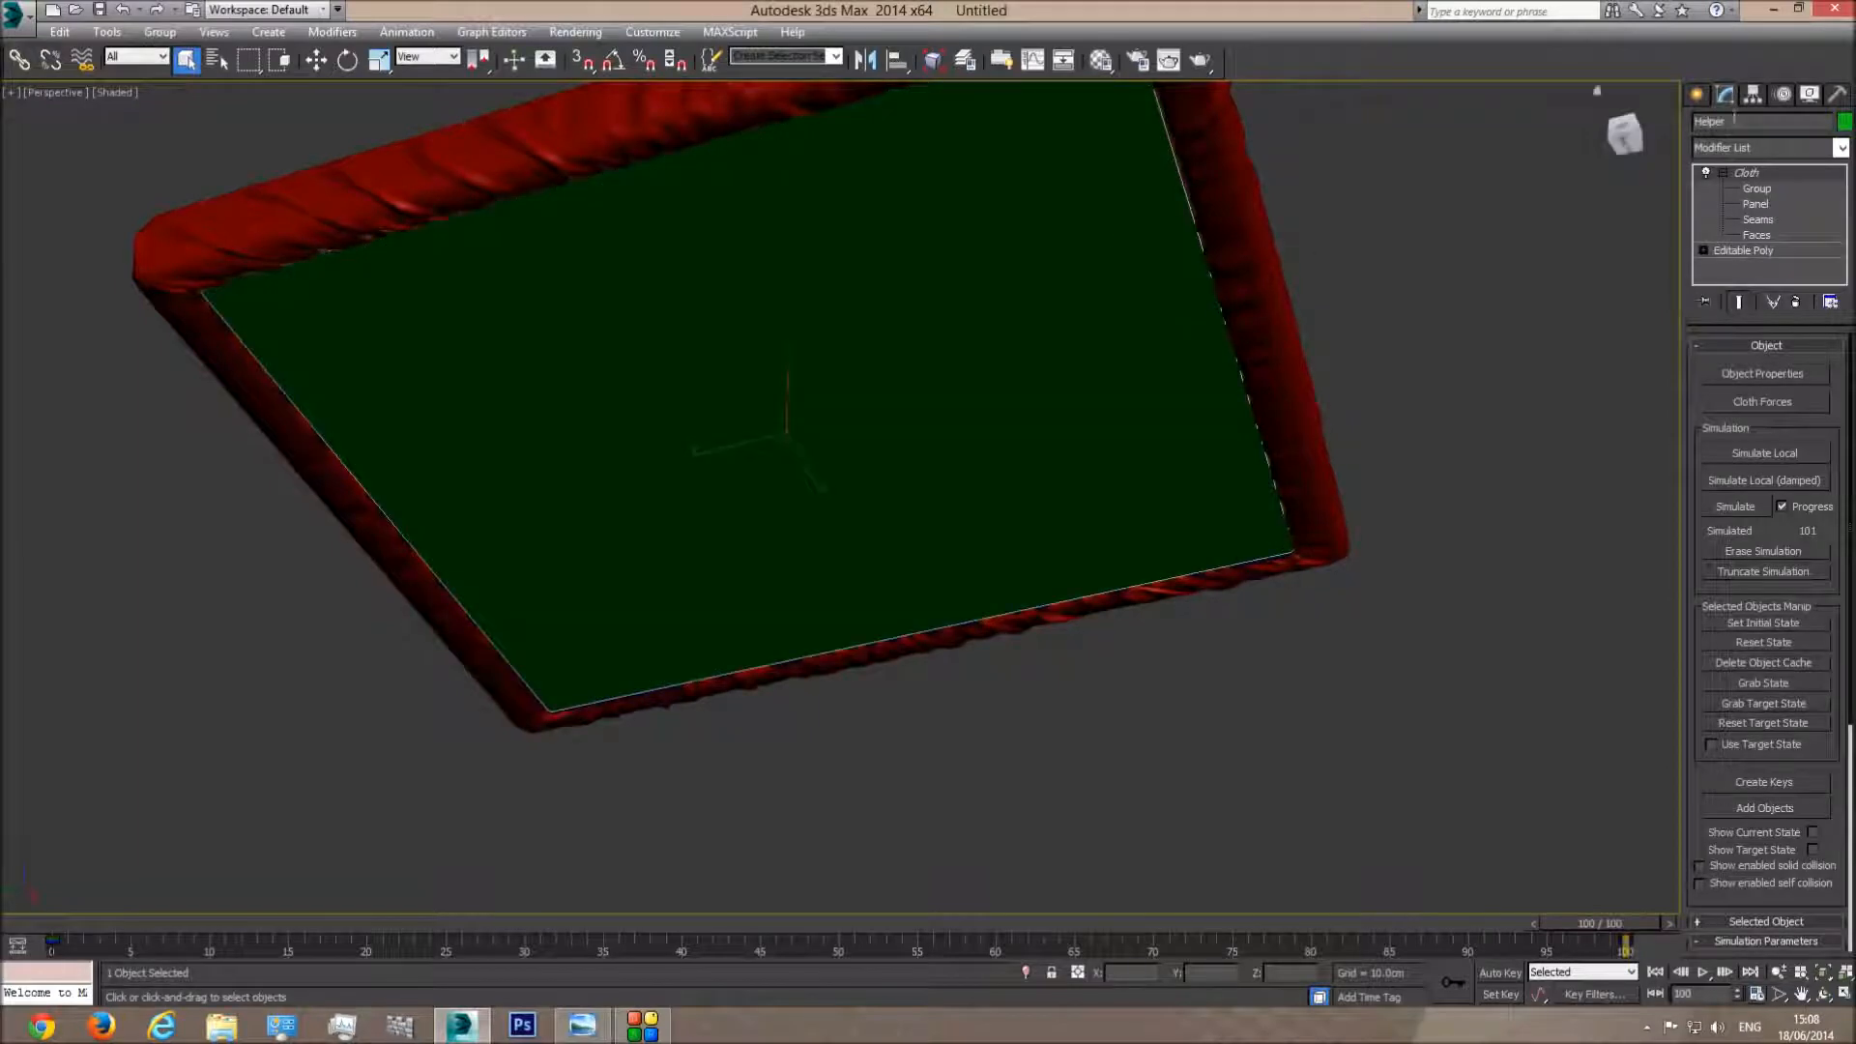
click(1189, 351)
Convert the simulated Sheet to an Editable Poly, collapsing its Cloth modifier
click(1272, 302)
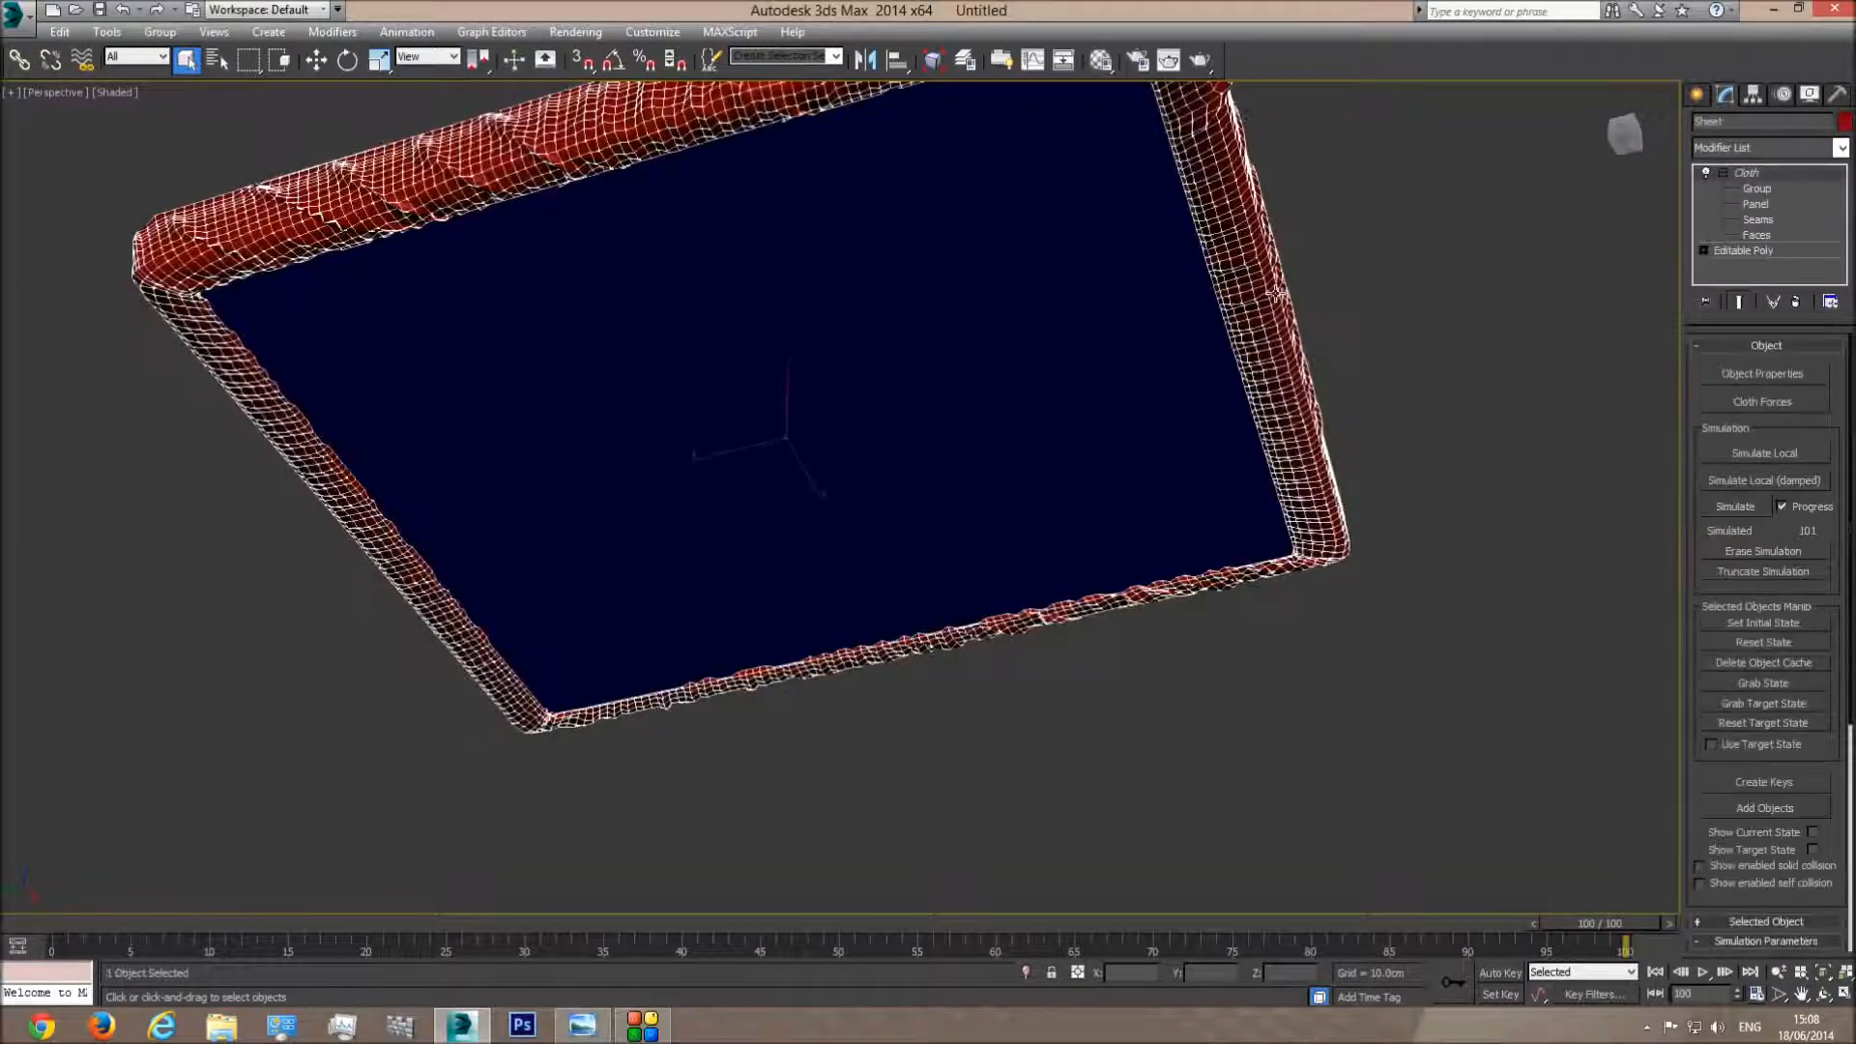
right_click(1269, 297)
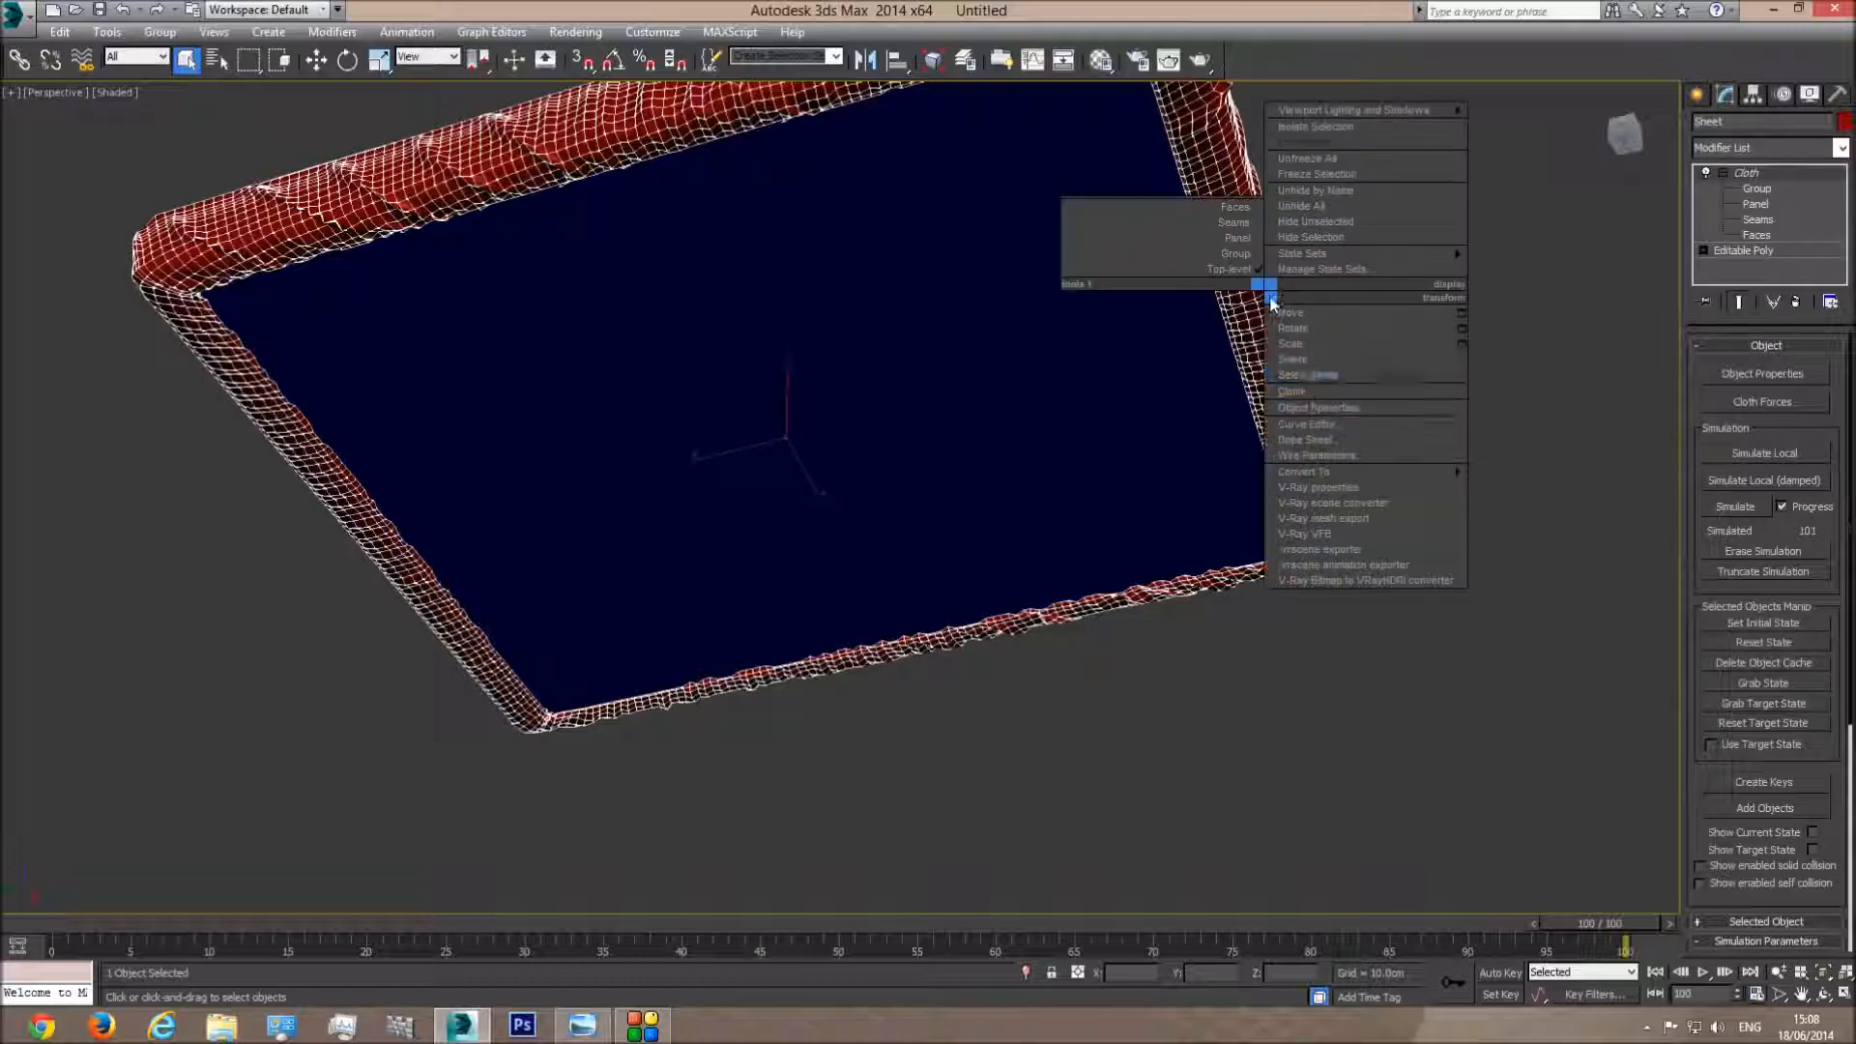
mouse_move(1354, 474)
click(1524, 488)
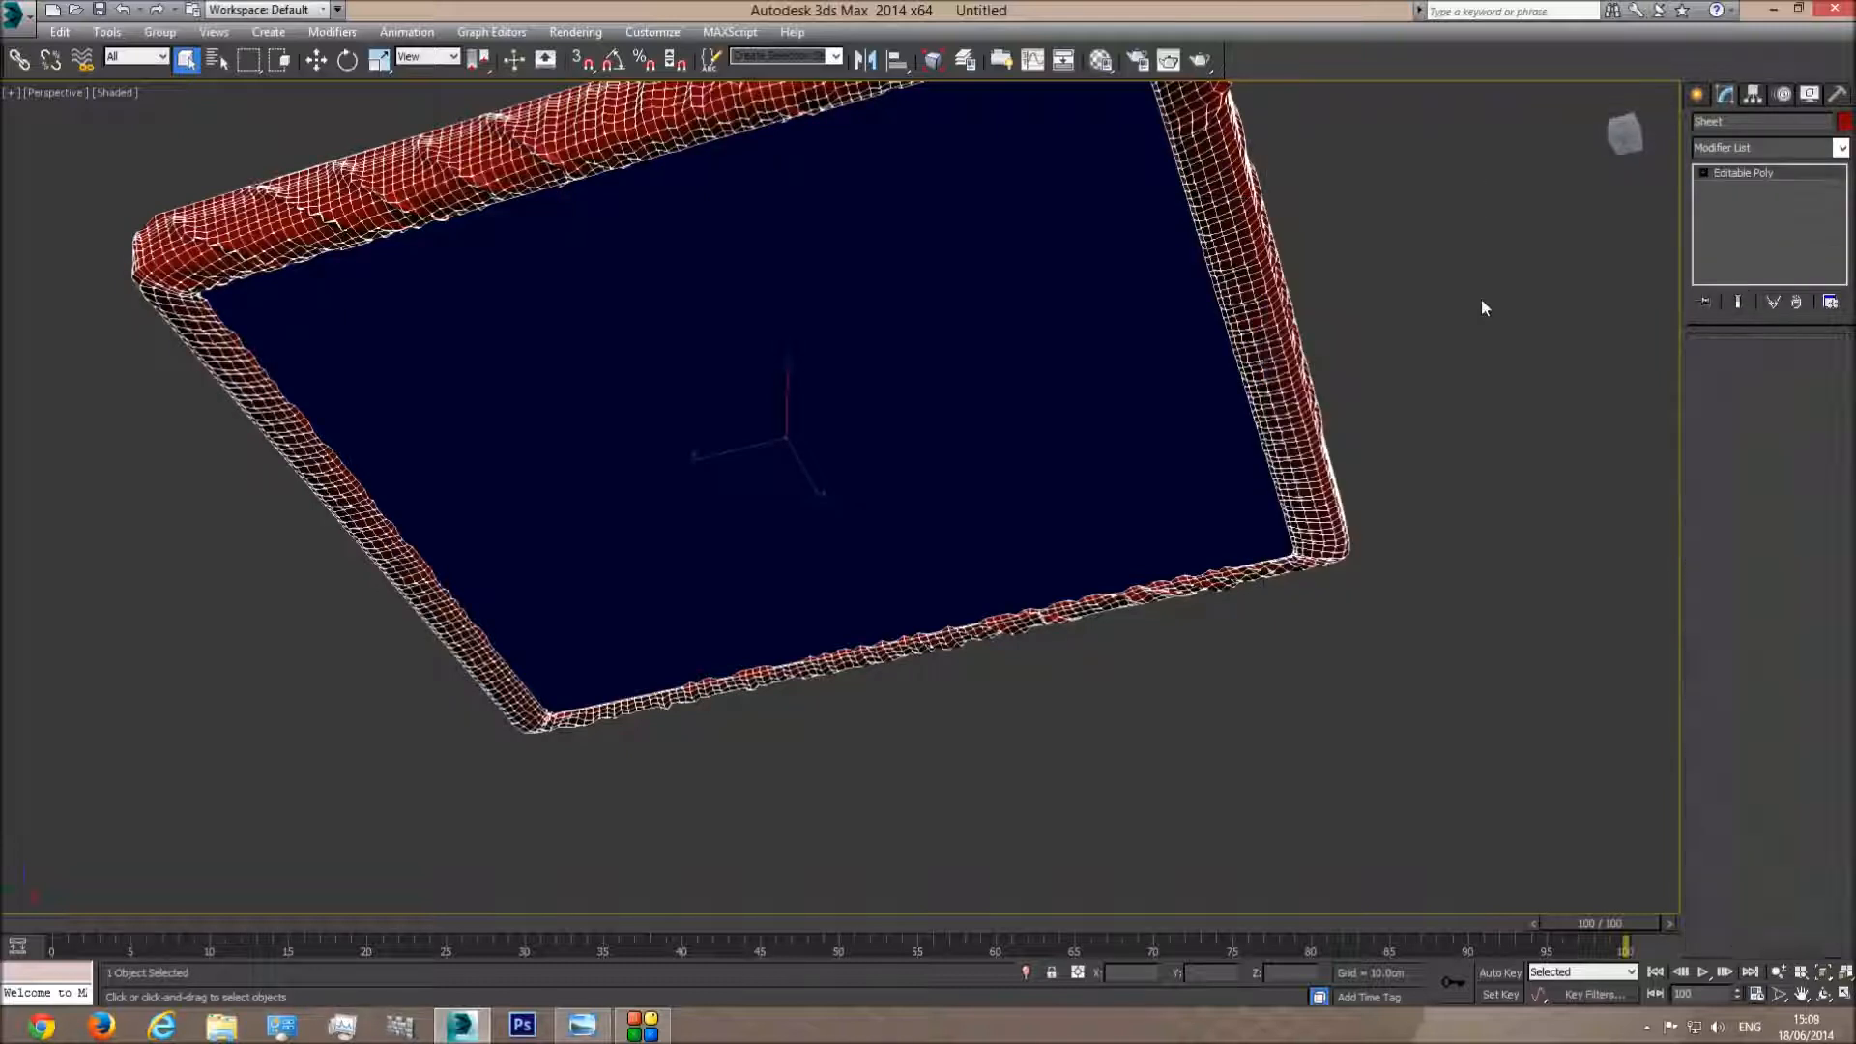
click(1547, 633)
Inspect the Sheet's wrinkled sides and gathered lower edge from several angles
click(1823, 993)
drag(822, 285, 783, 435)
drag(695, 656, 747, 615)
drag(752, 489, 597, 468)
middle_drag(739, 601, 746, 497)
right_click(785, 566)
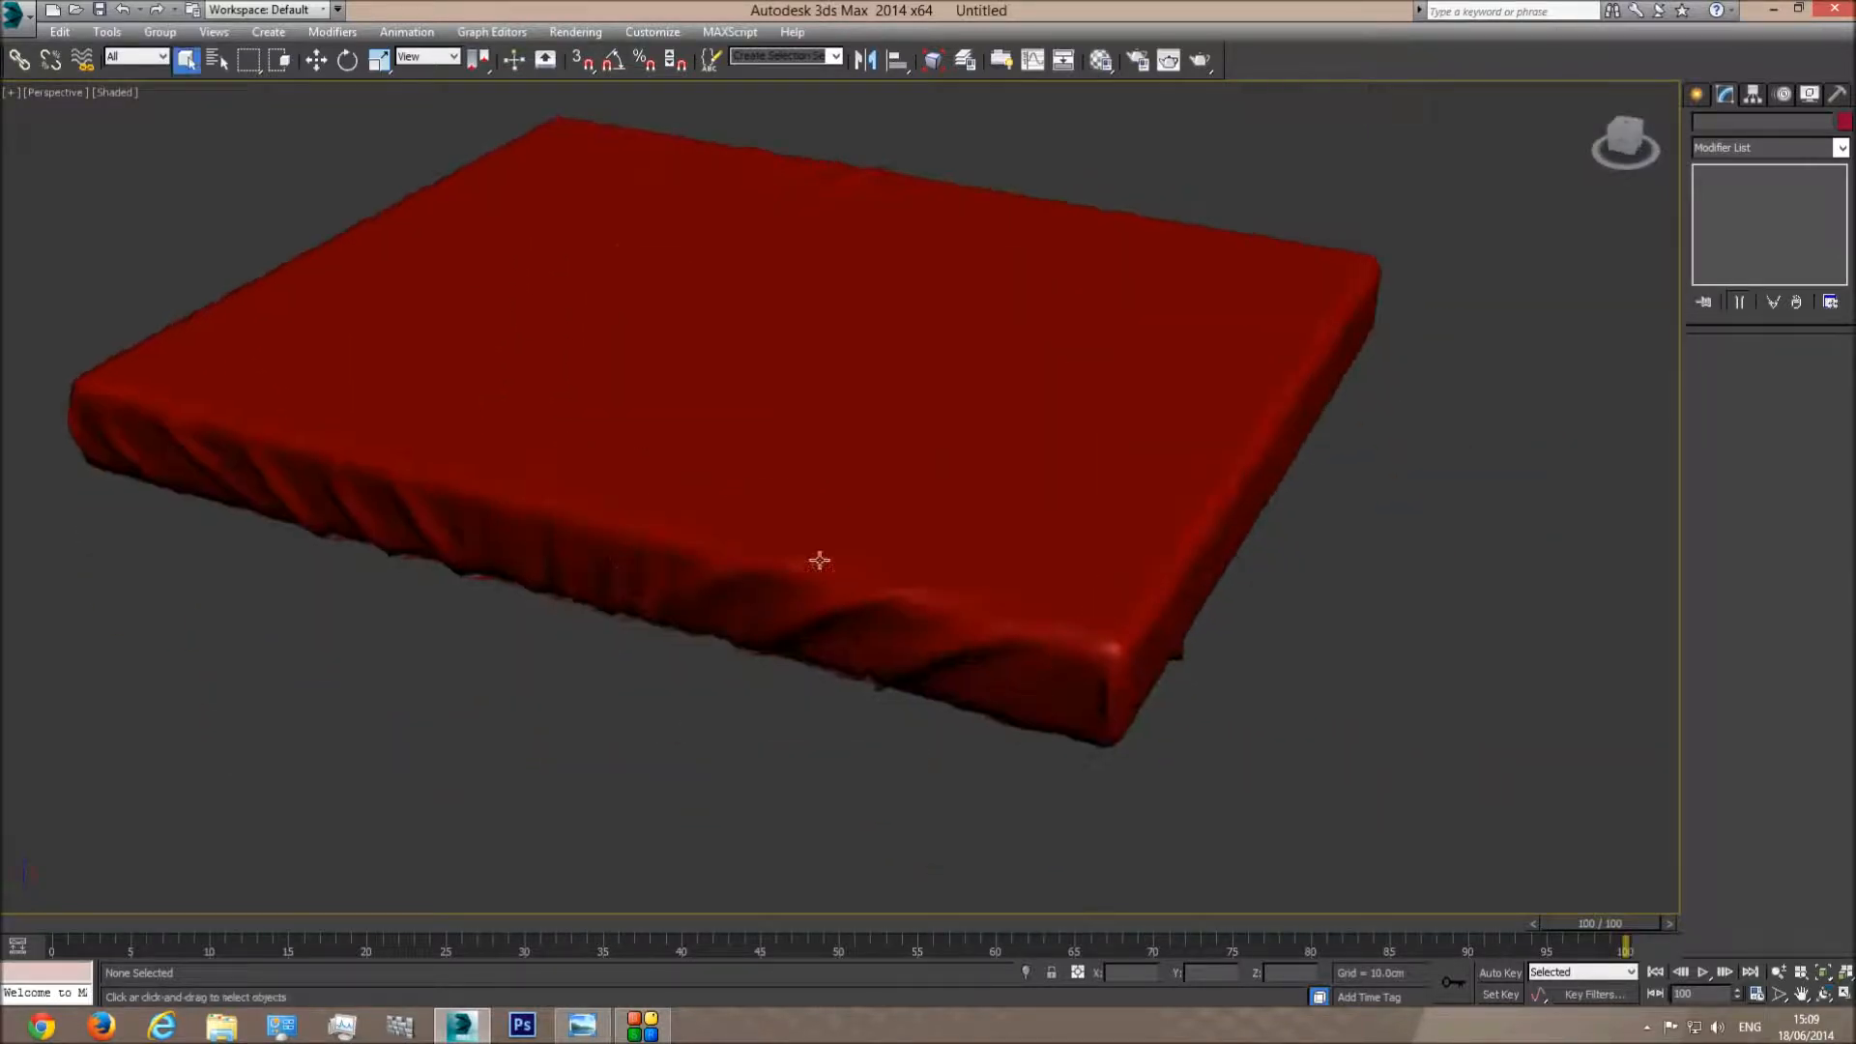
Select a patch of the Sheet's vertices in the creased fold on its long front side, near the lower edge
click(818, 560)
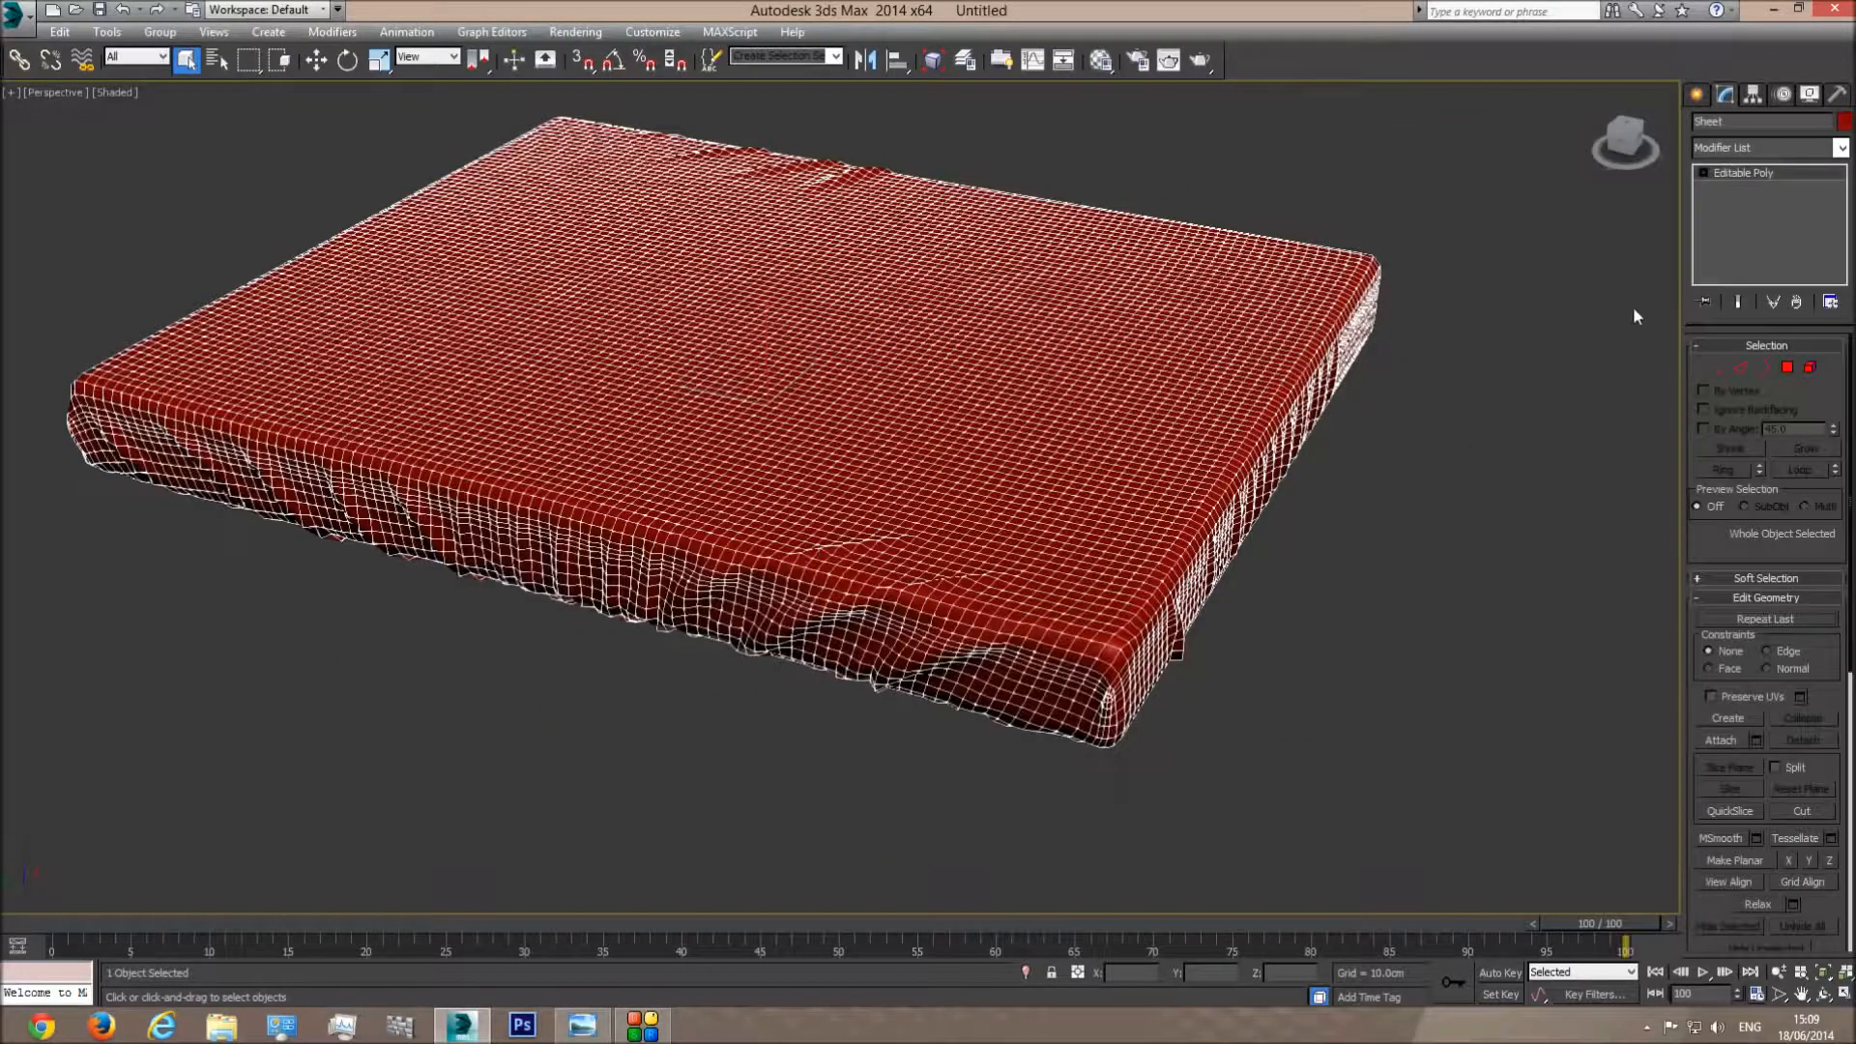
click(1717, 368)
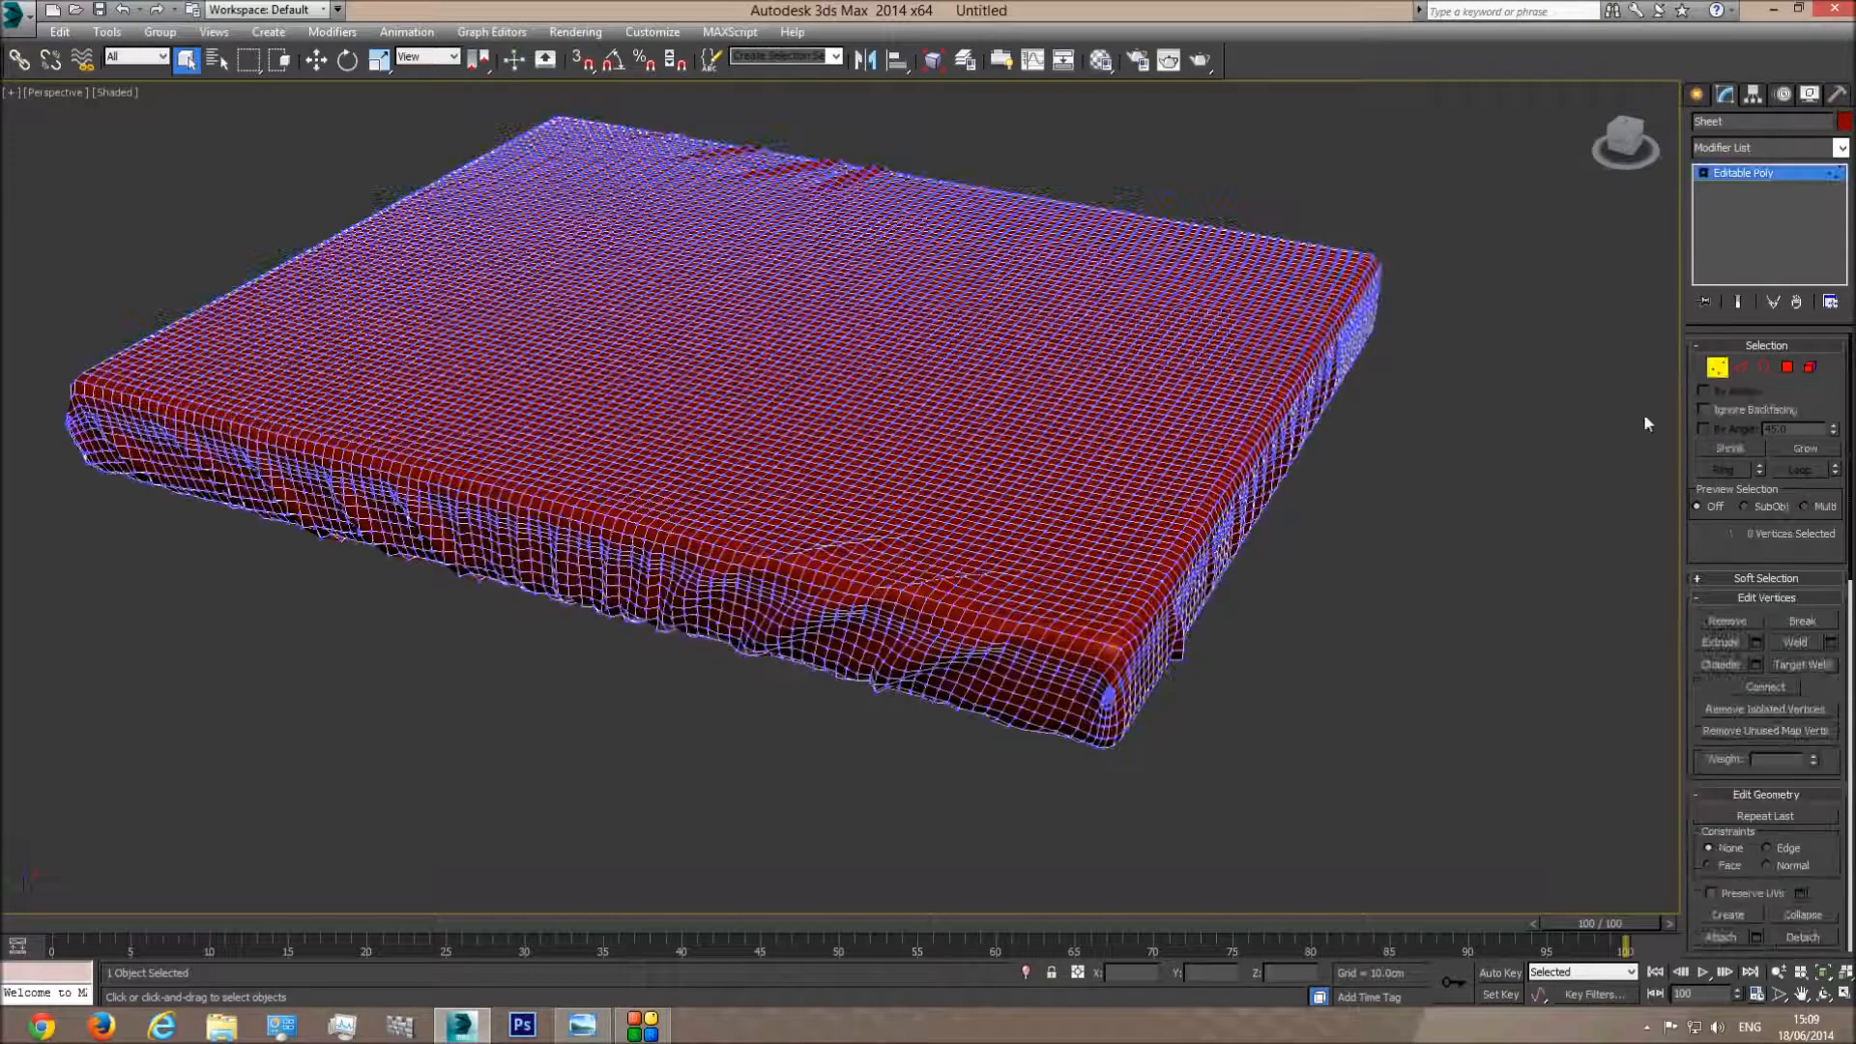
scroll(735, 611, up, 6)
click(538, 639)
ctrl+click(570, 644)
ctrl+click(567, 616)
alt+click(569, 650)
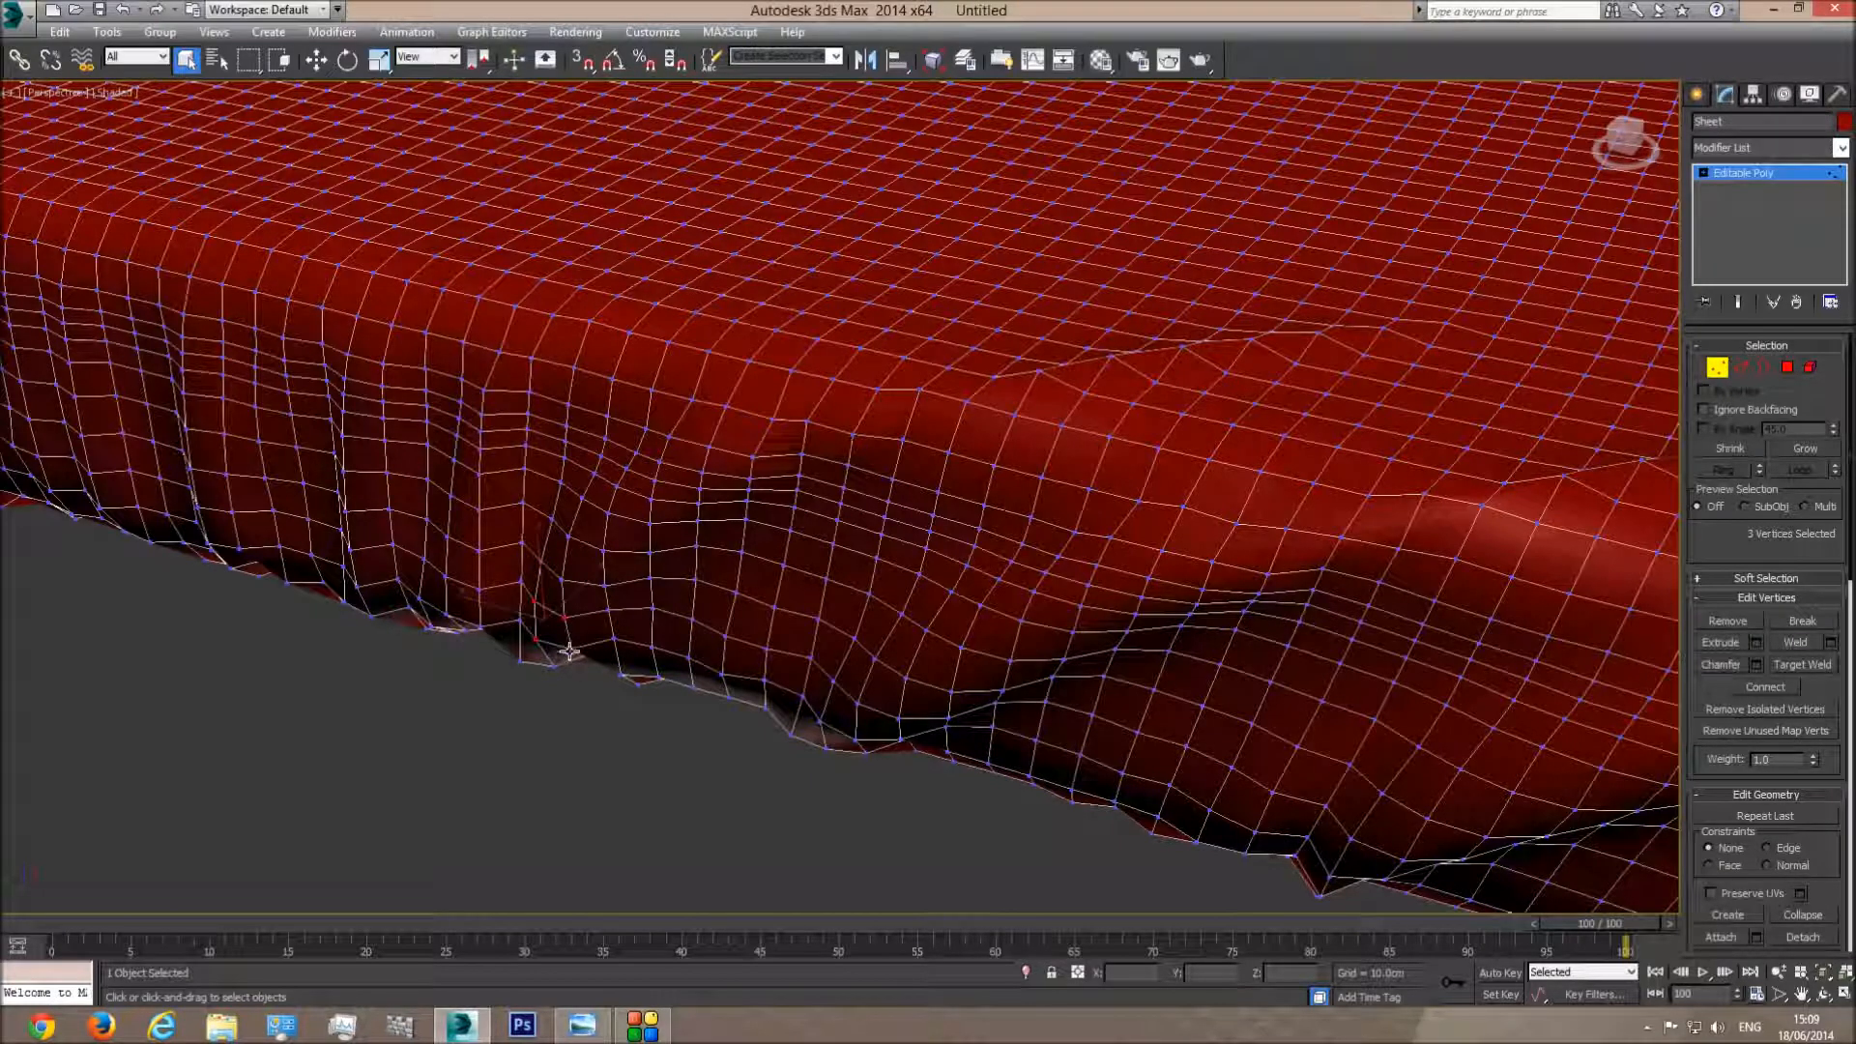
ctrl+click(561, 577)
ctrl+click(539, 560)
ctrl+click(608, 513)
ctrl+click(603, 550)
Turn on soft selection for the selected fold vertices
scroll(1698, 696, down, 5)
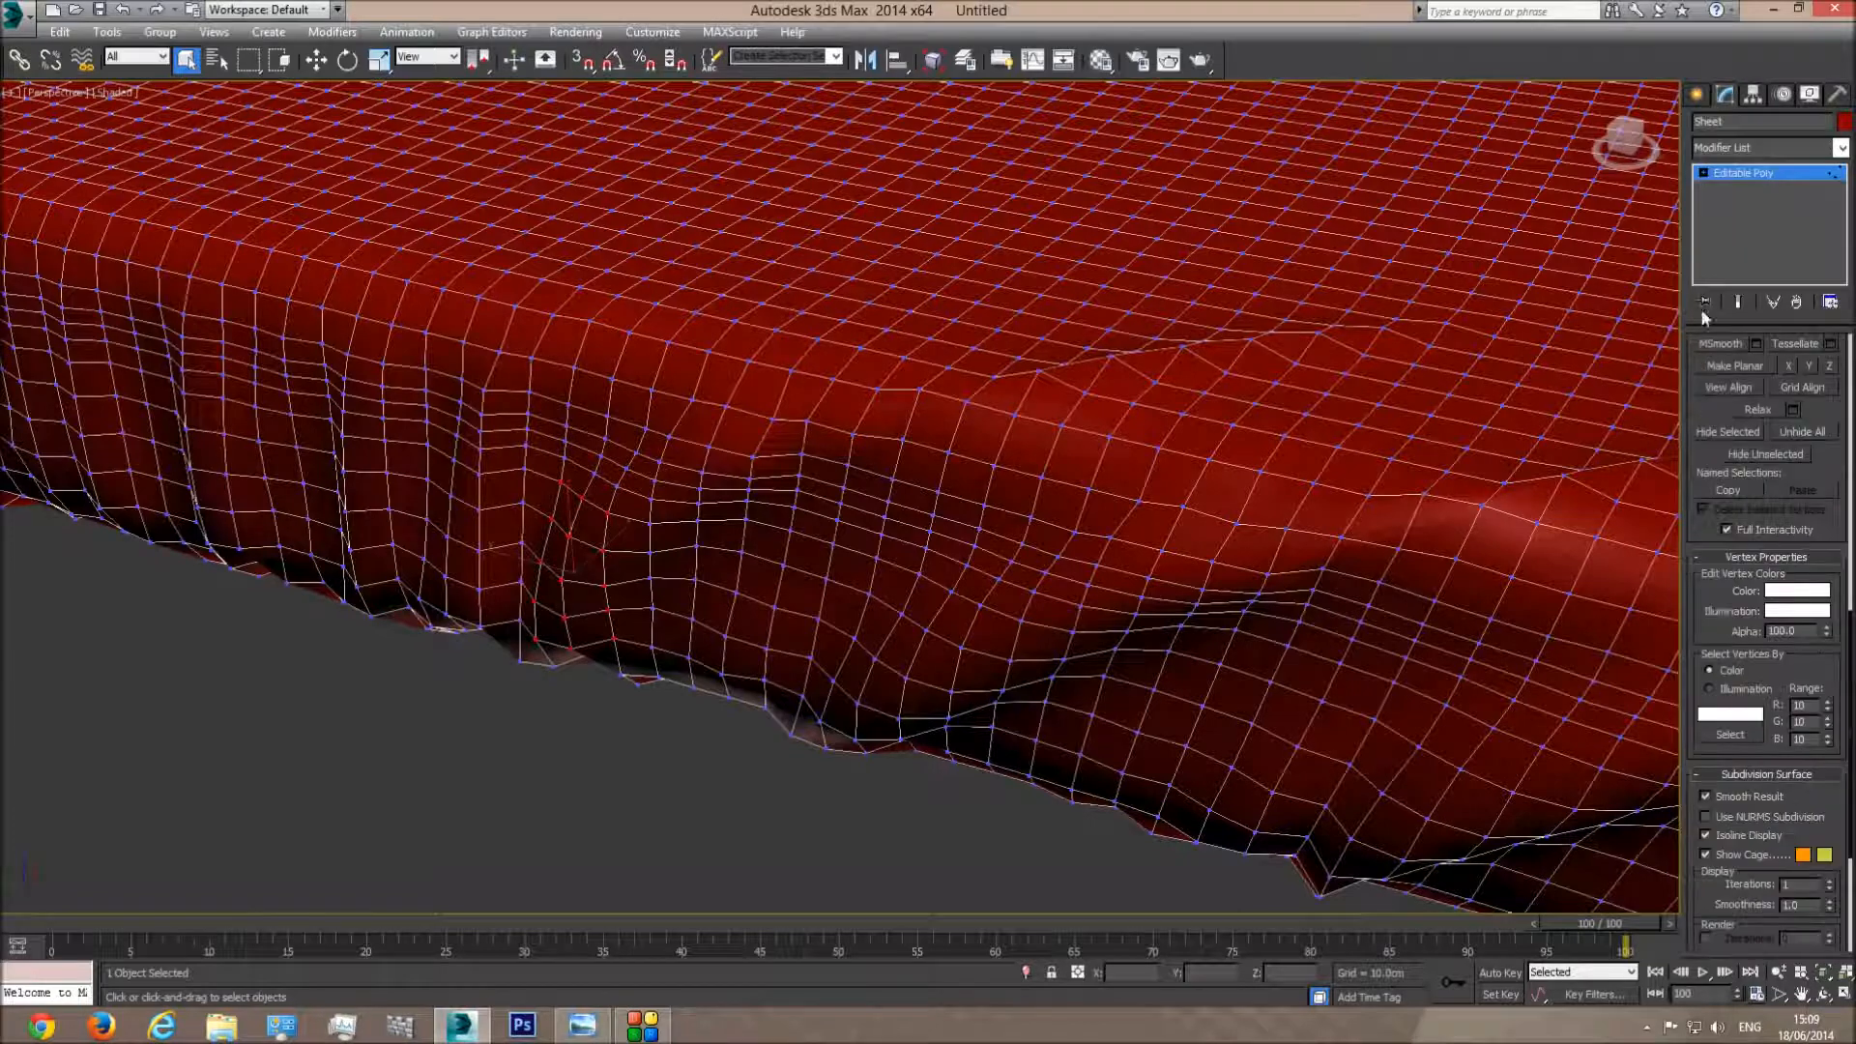
scroll(1730, 488, up, 6)
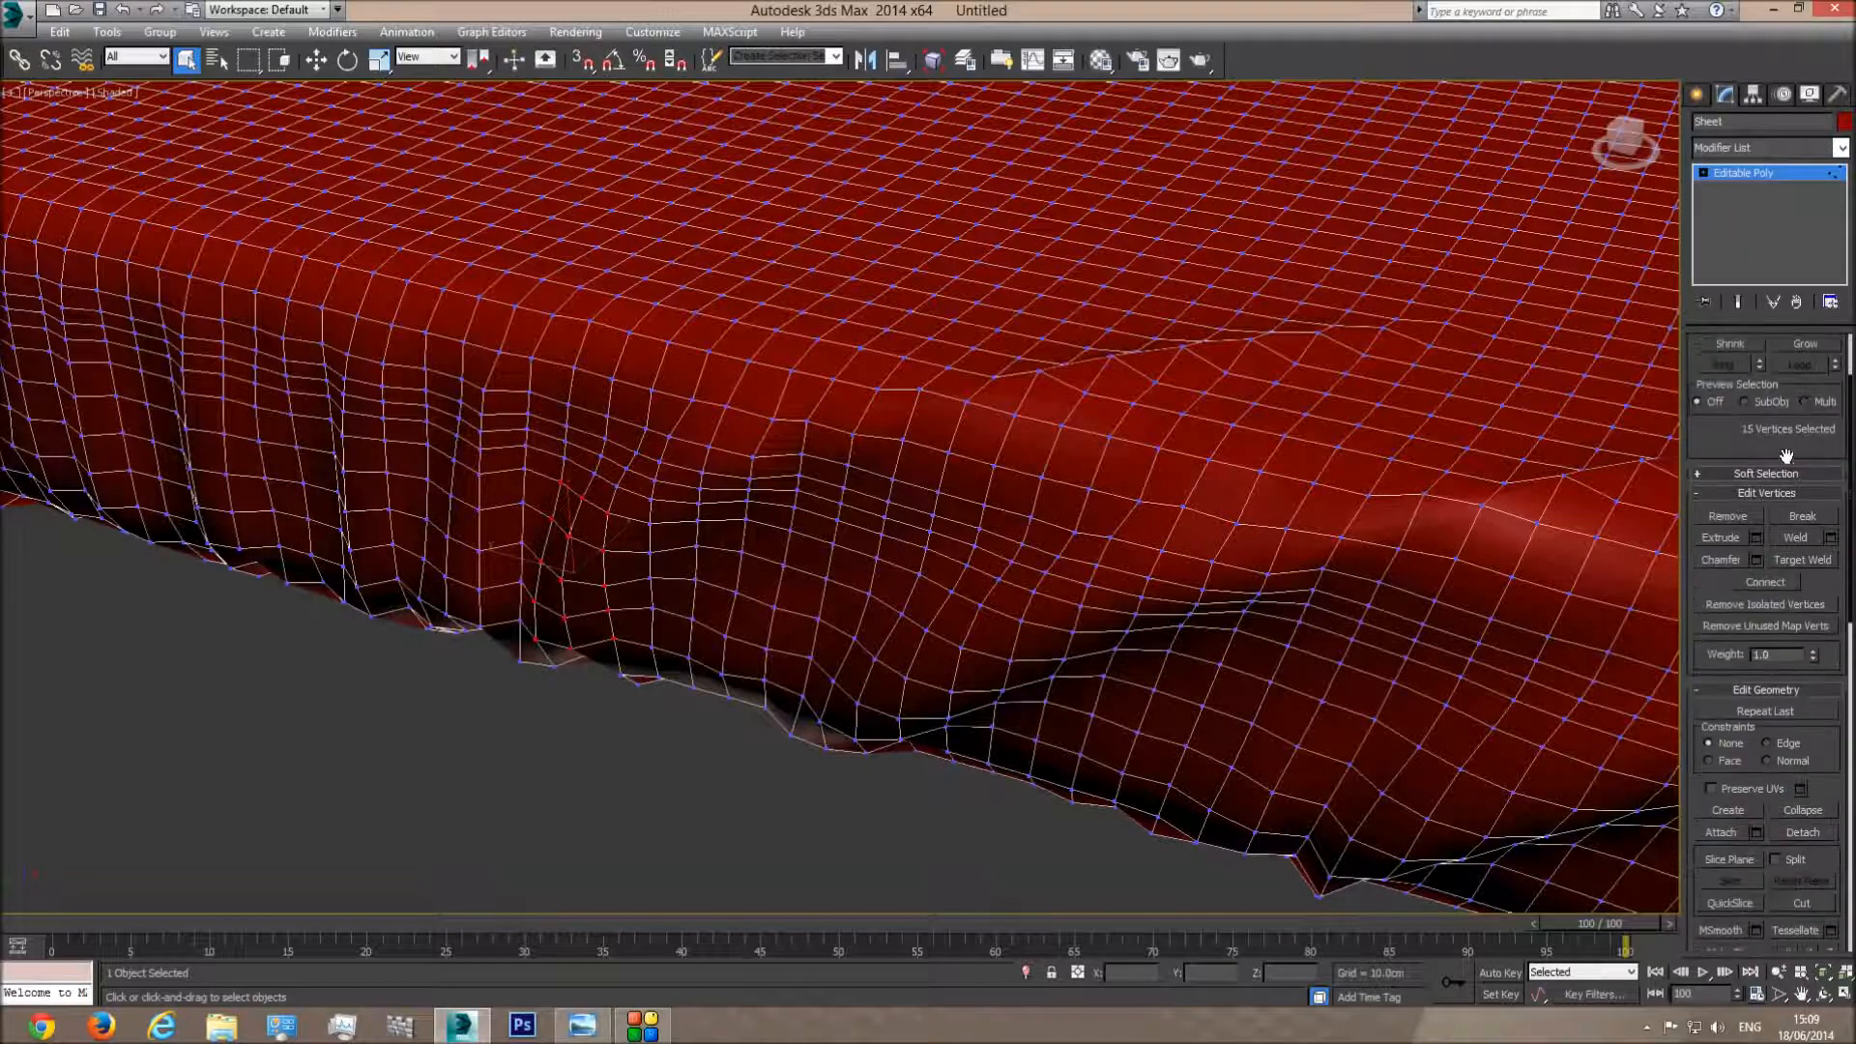
click(1704, 496)
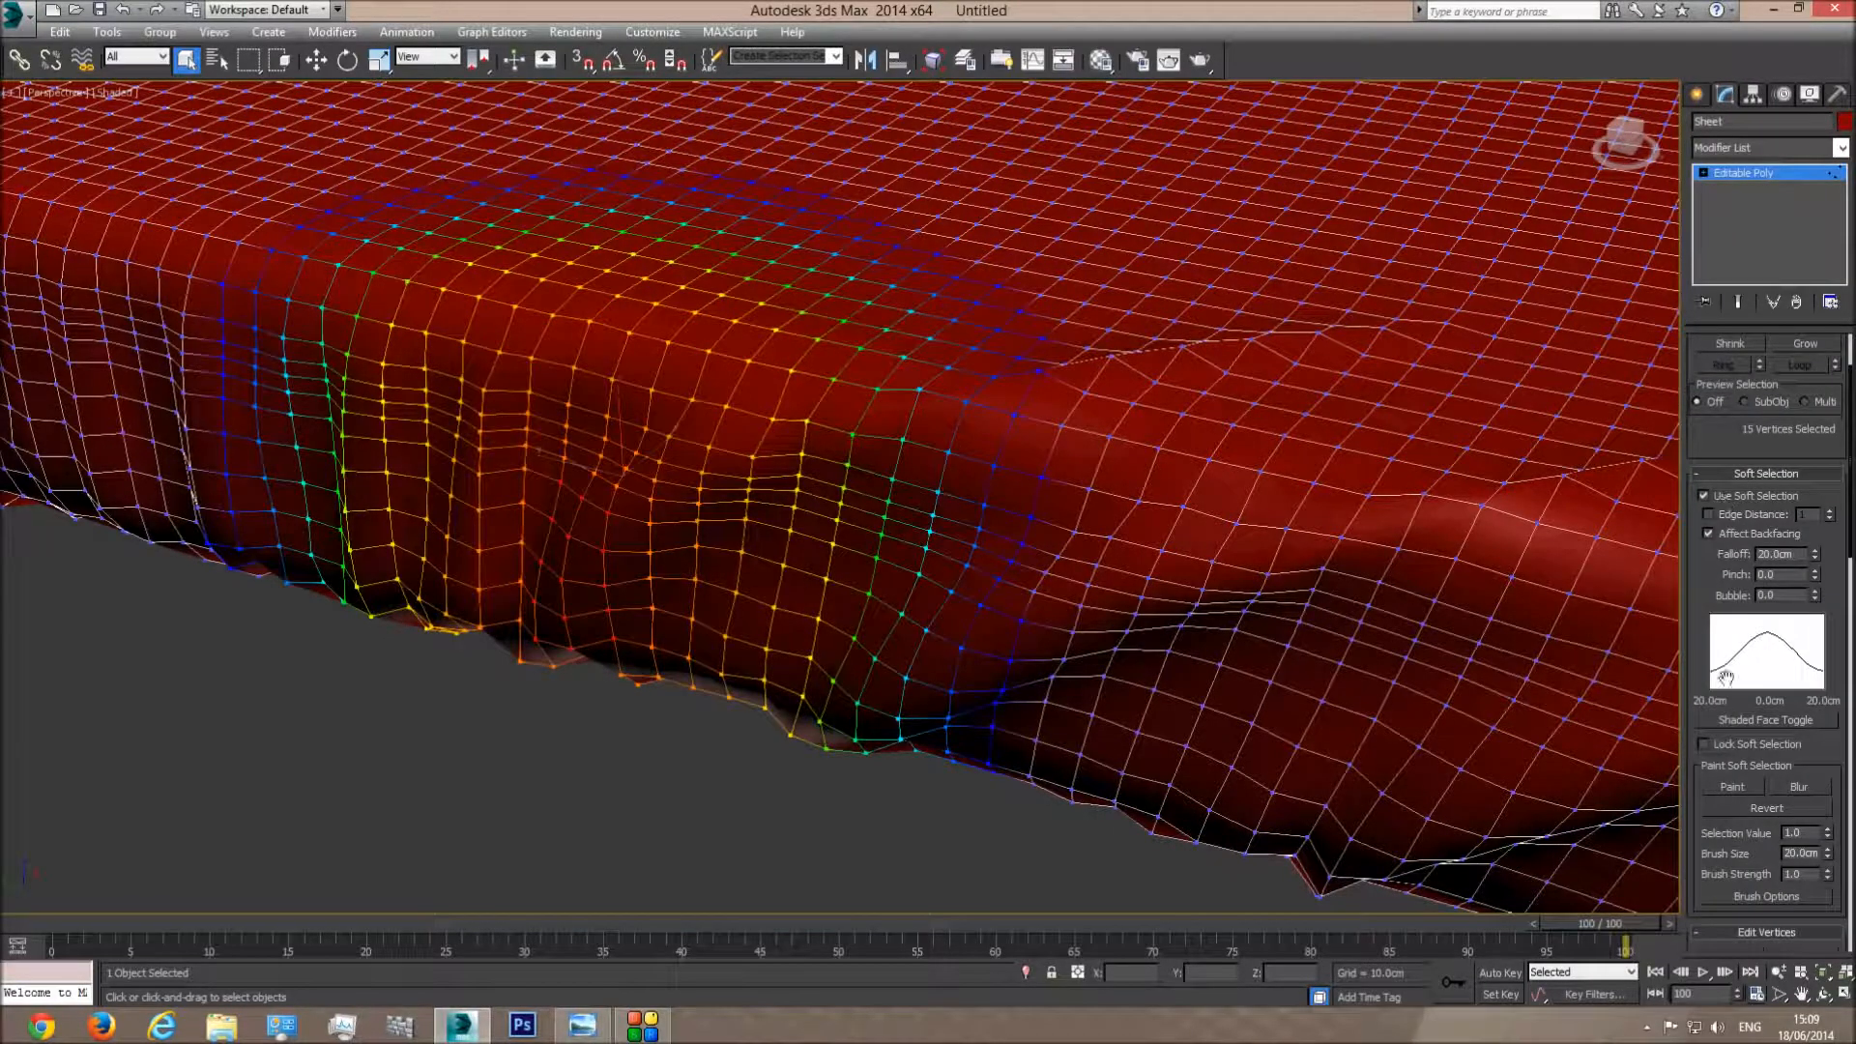
Smooth the creases around the selected fold with the Paint Deformation Relax brush and leave vertex editing
drag(1700, 668, 1689, 41)
scroll(1689, 772, down, 5)
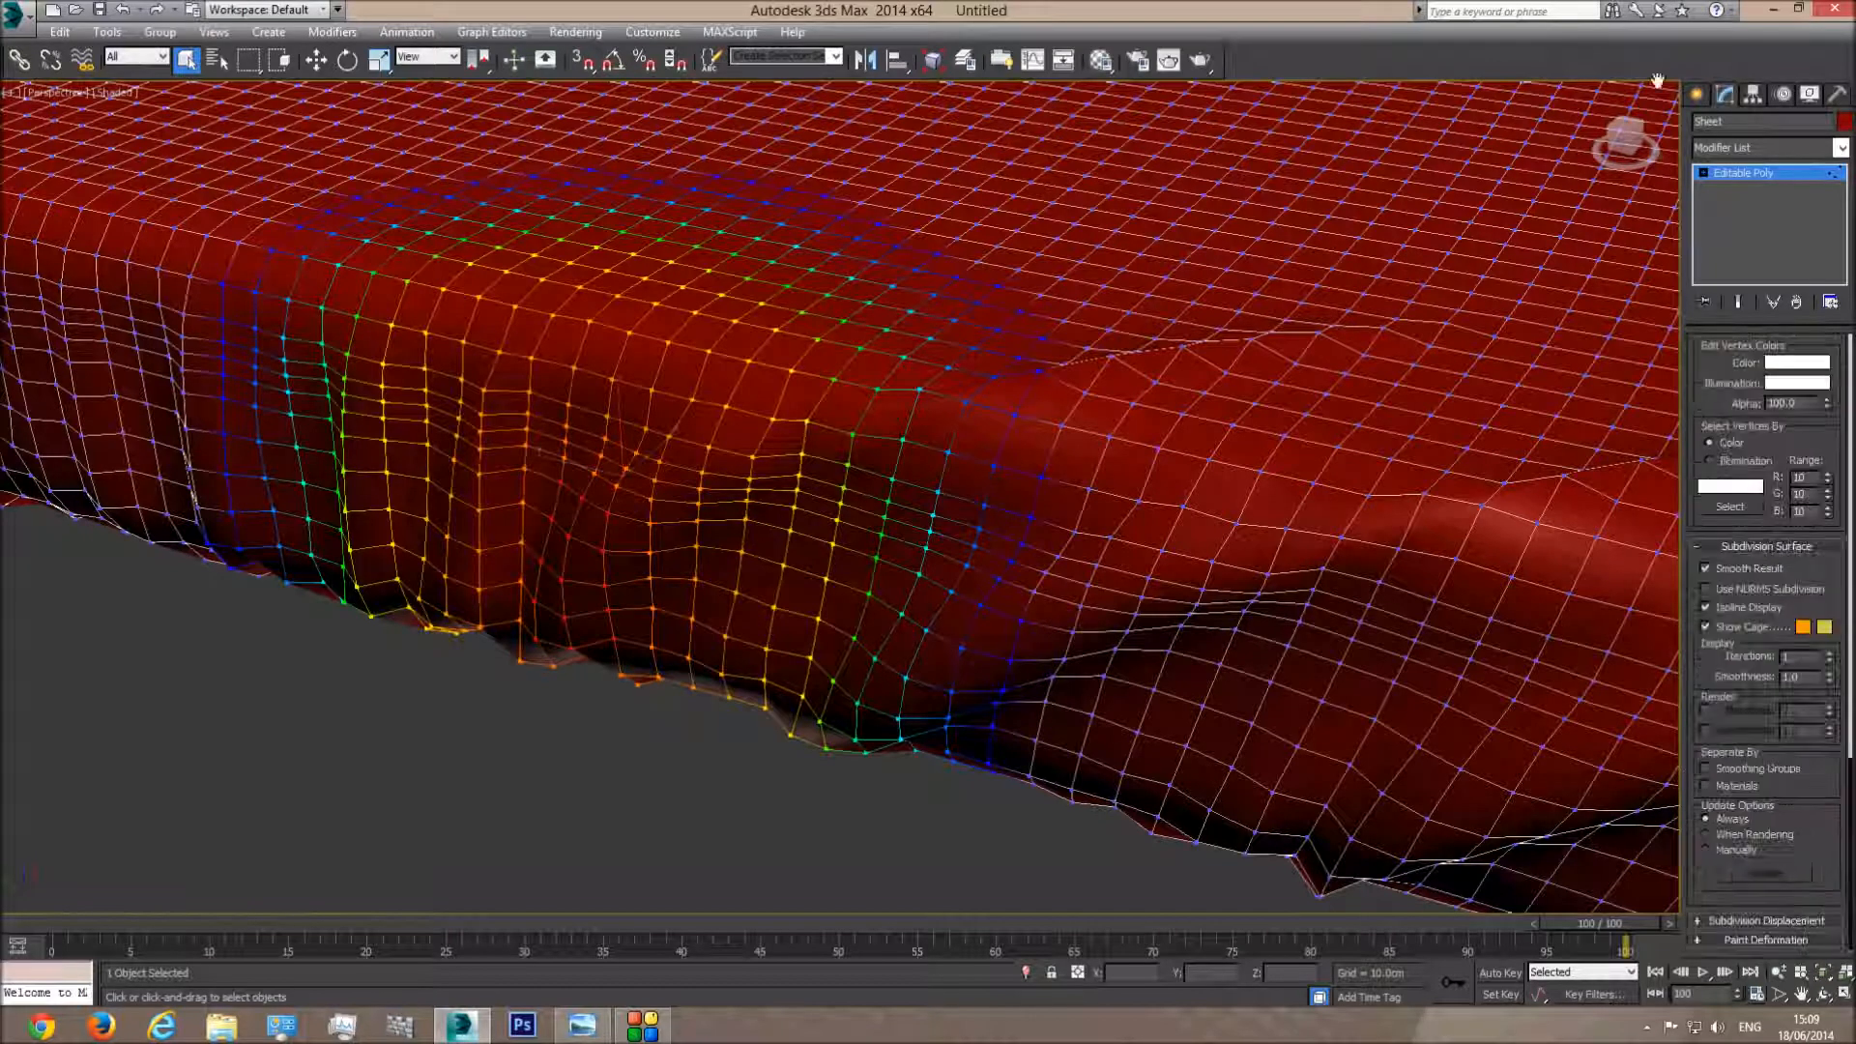
click(1790, 940)
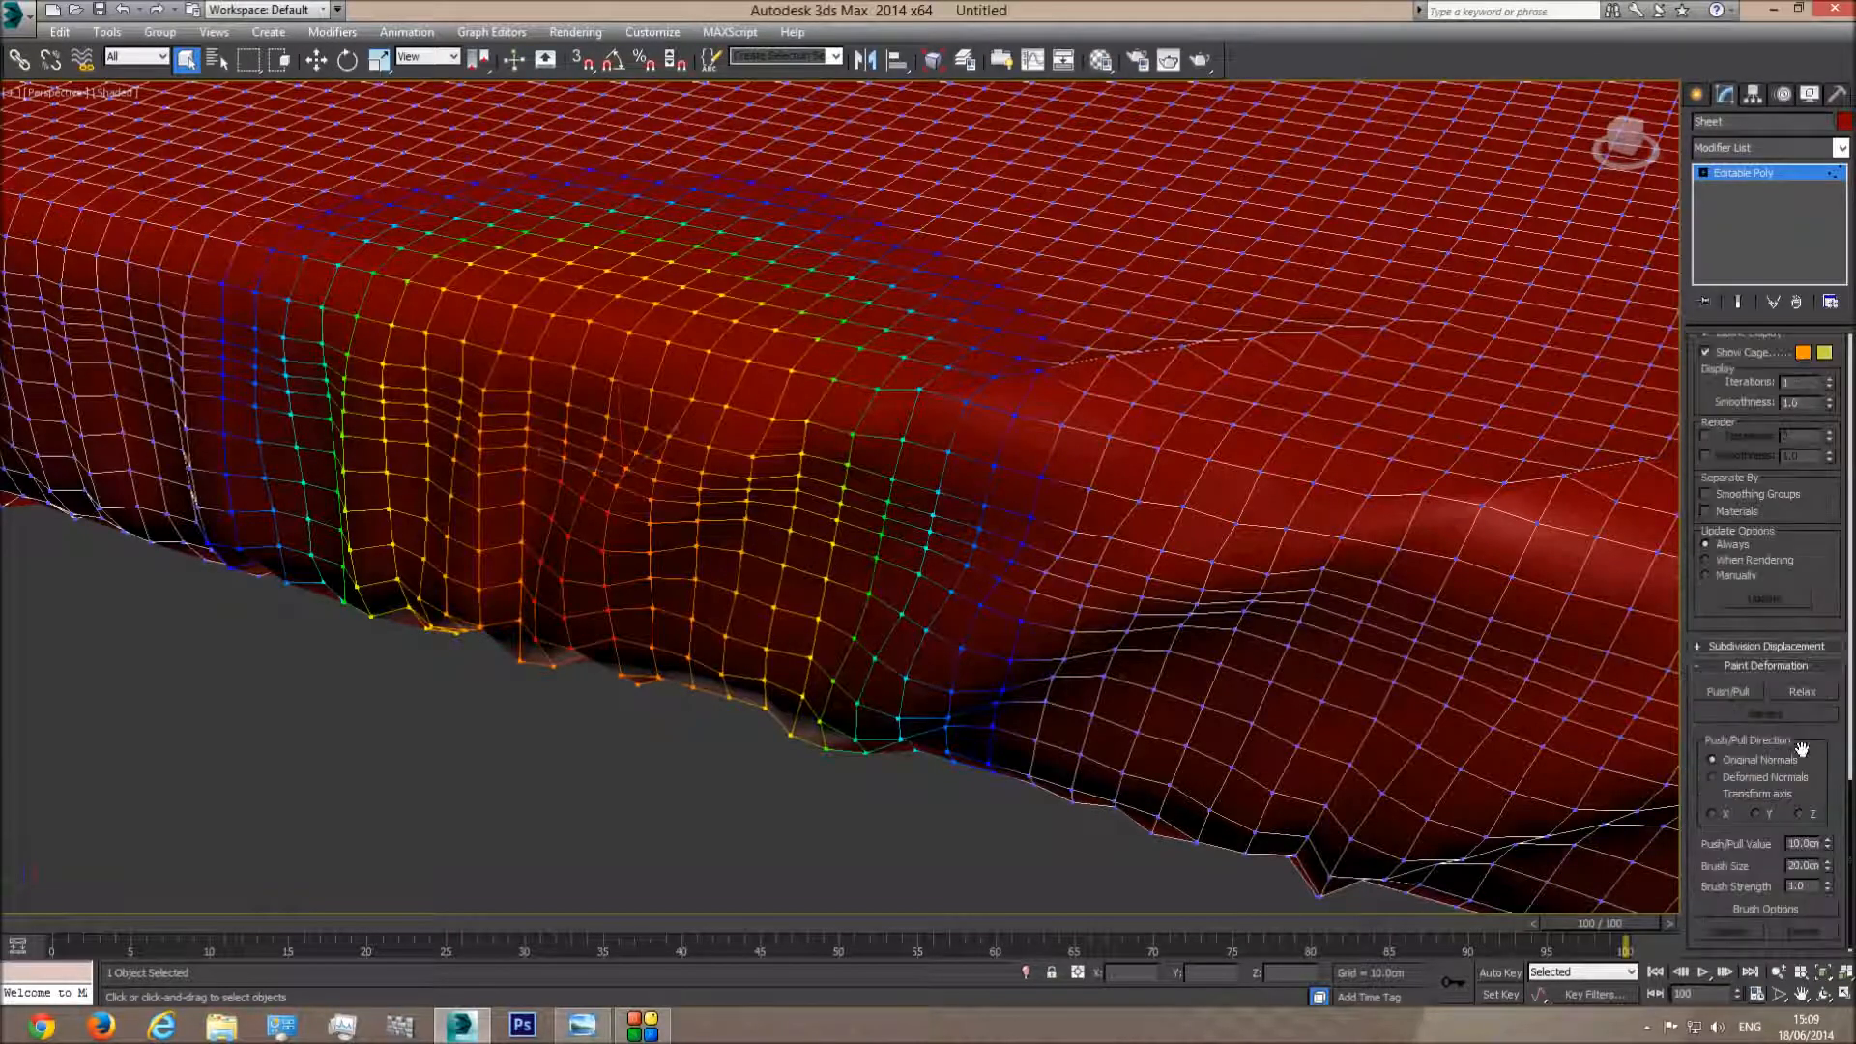
click(1801, 692)
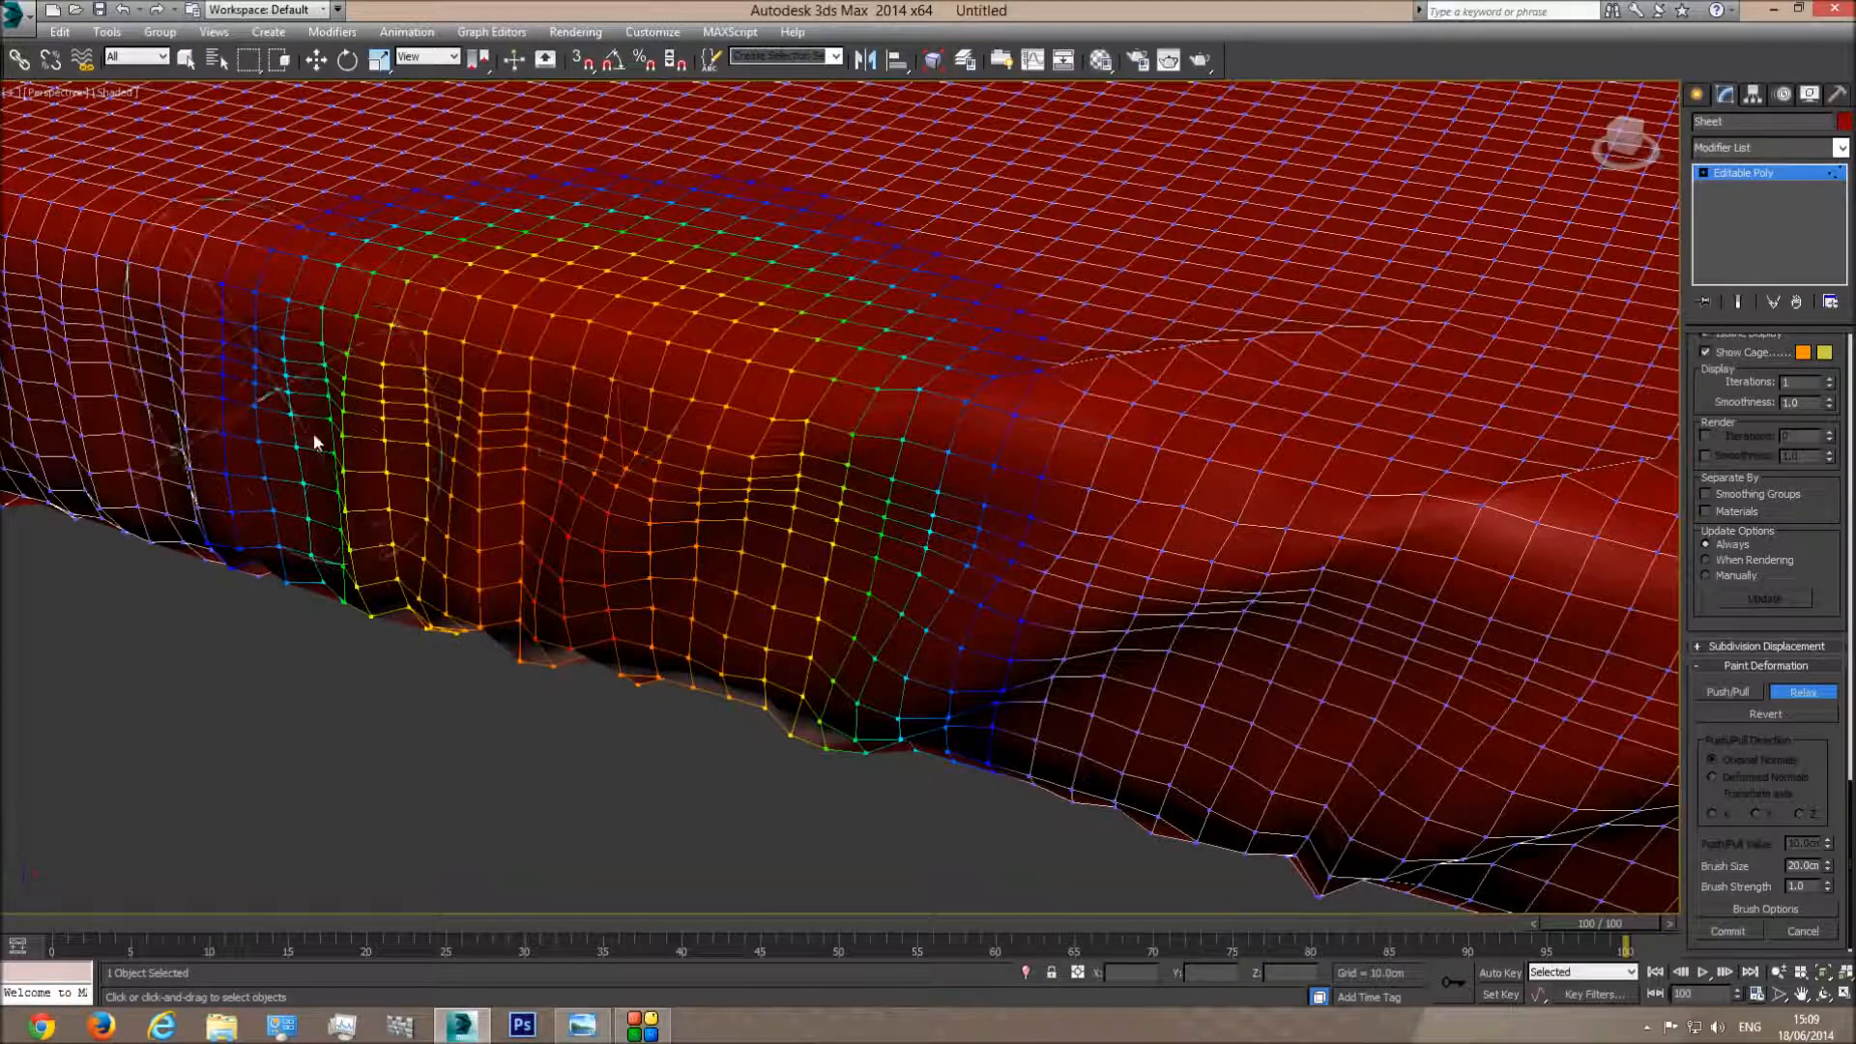
middle_drag(577, 497, 716, 526)
mouse_move(716, 527)
mouse_down()
mouse_move(727, 625)
mouse_move(665, 679)
mouse_move(741, 502)
mouse_move(709, 452)
mouse_move(634, 423)
mouse_move(479, 570)
mouse_move(496, 464)
mouse_move(469, 483)
mouse_move(594, 651)
mouse_move(961, 613)
mouse_move(1030, 538)
mouse_up()
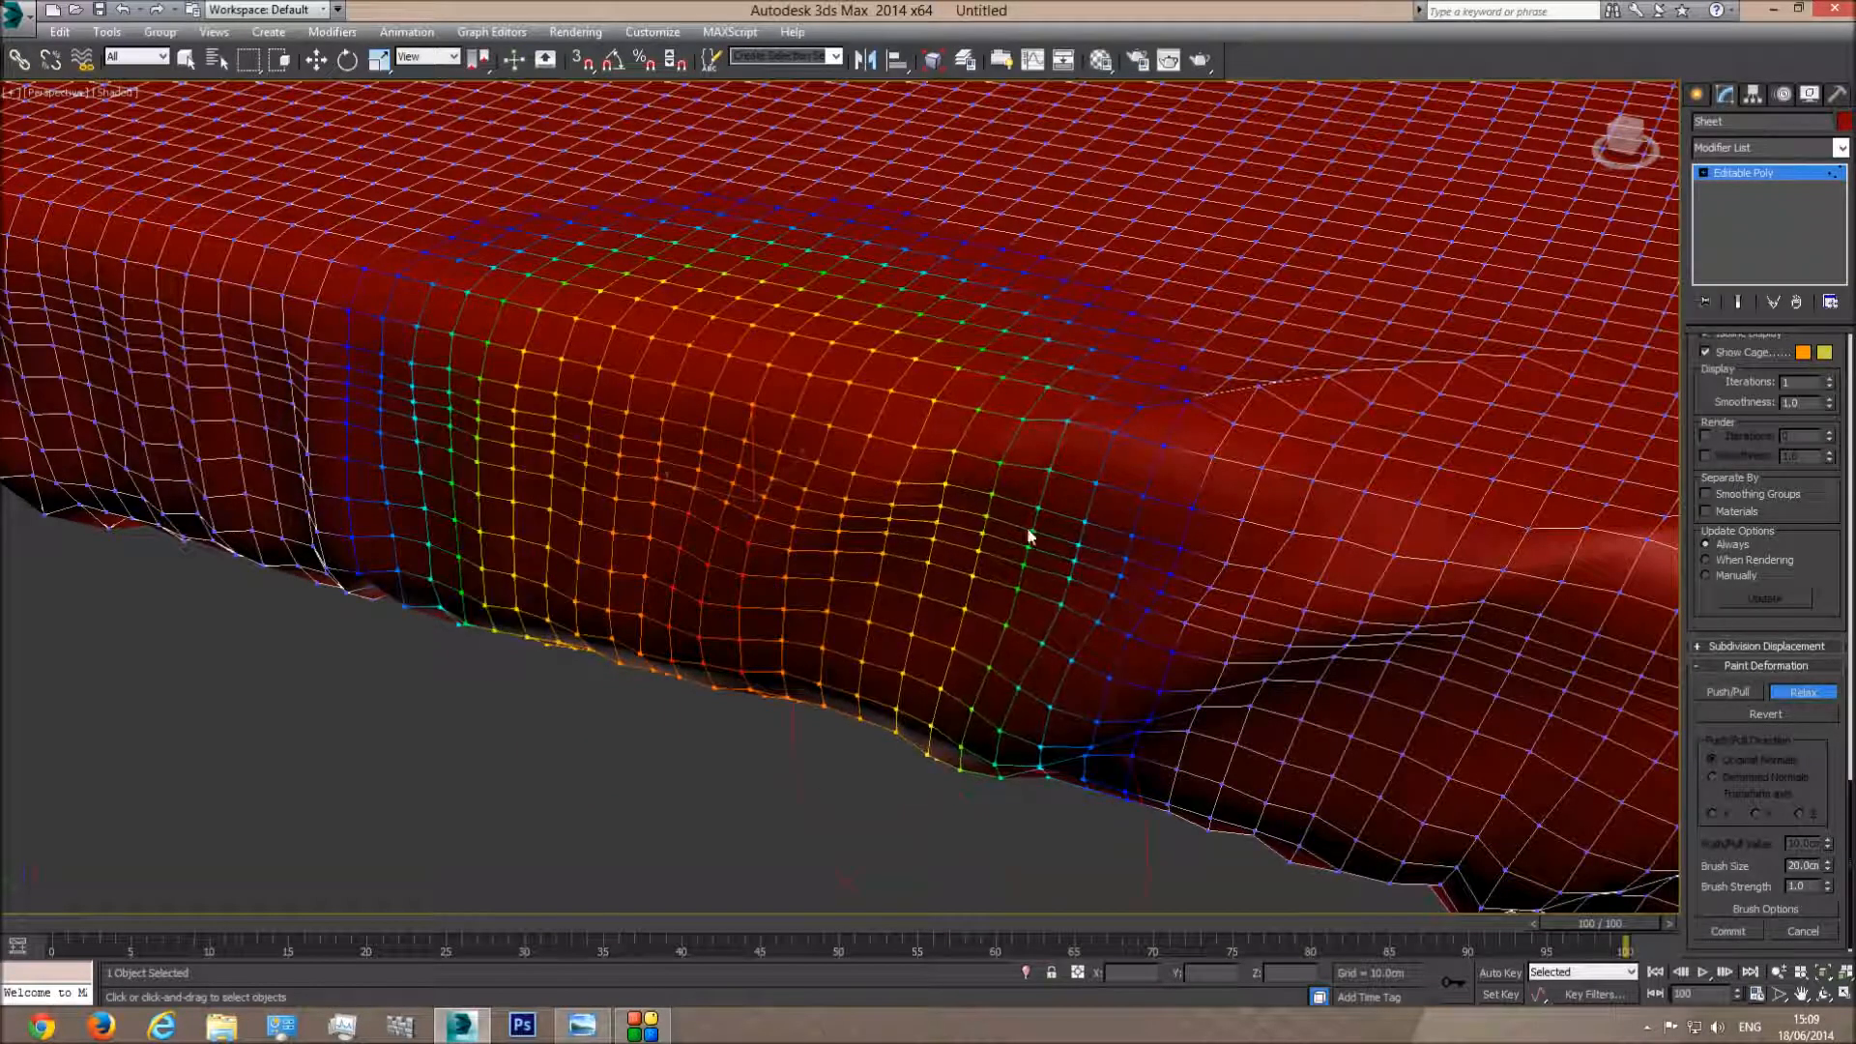
click(1763, 172)
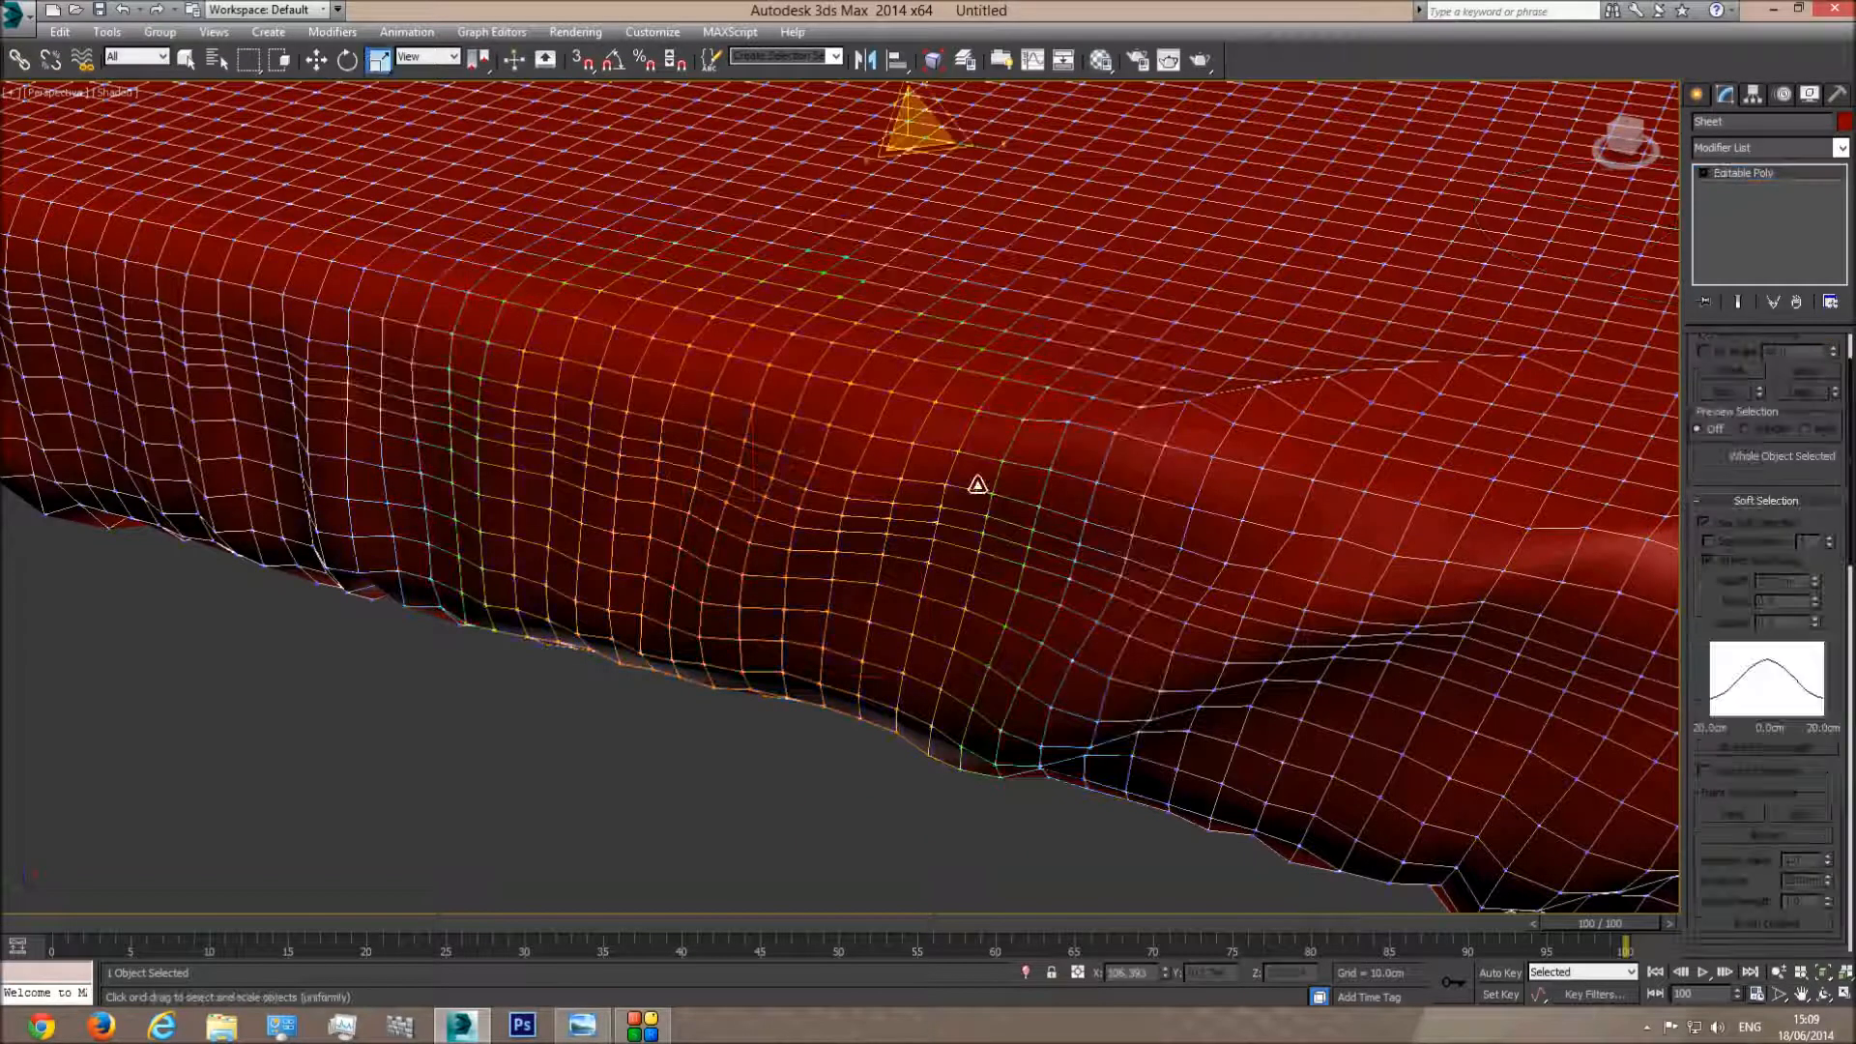
Add a TurboSmooth modifier to the Sheet and deselect it
scroll(768, 746, down, 10)
click(758, 748)
click(1826, 994)
drag(822, 599, 912, 560)
right_click(912, 559)
click(925, 426)
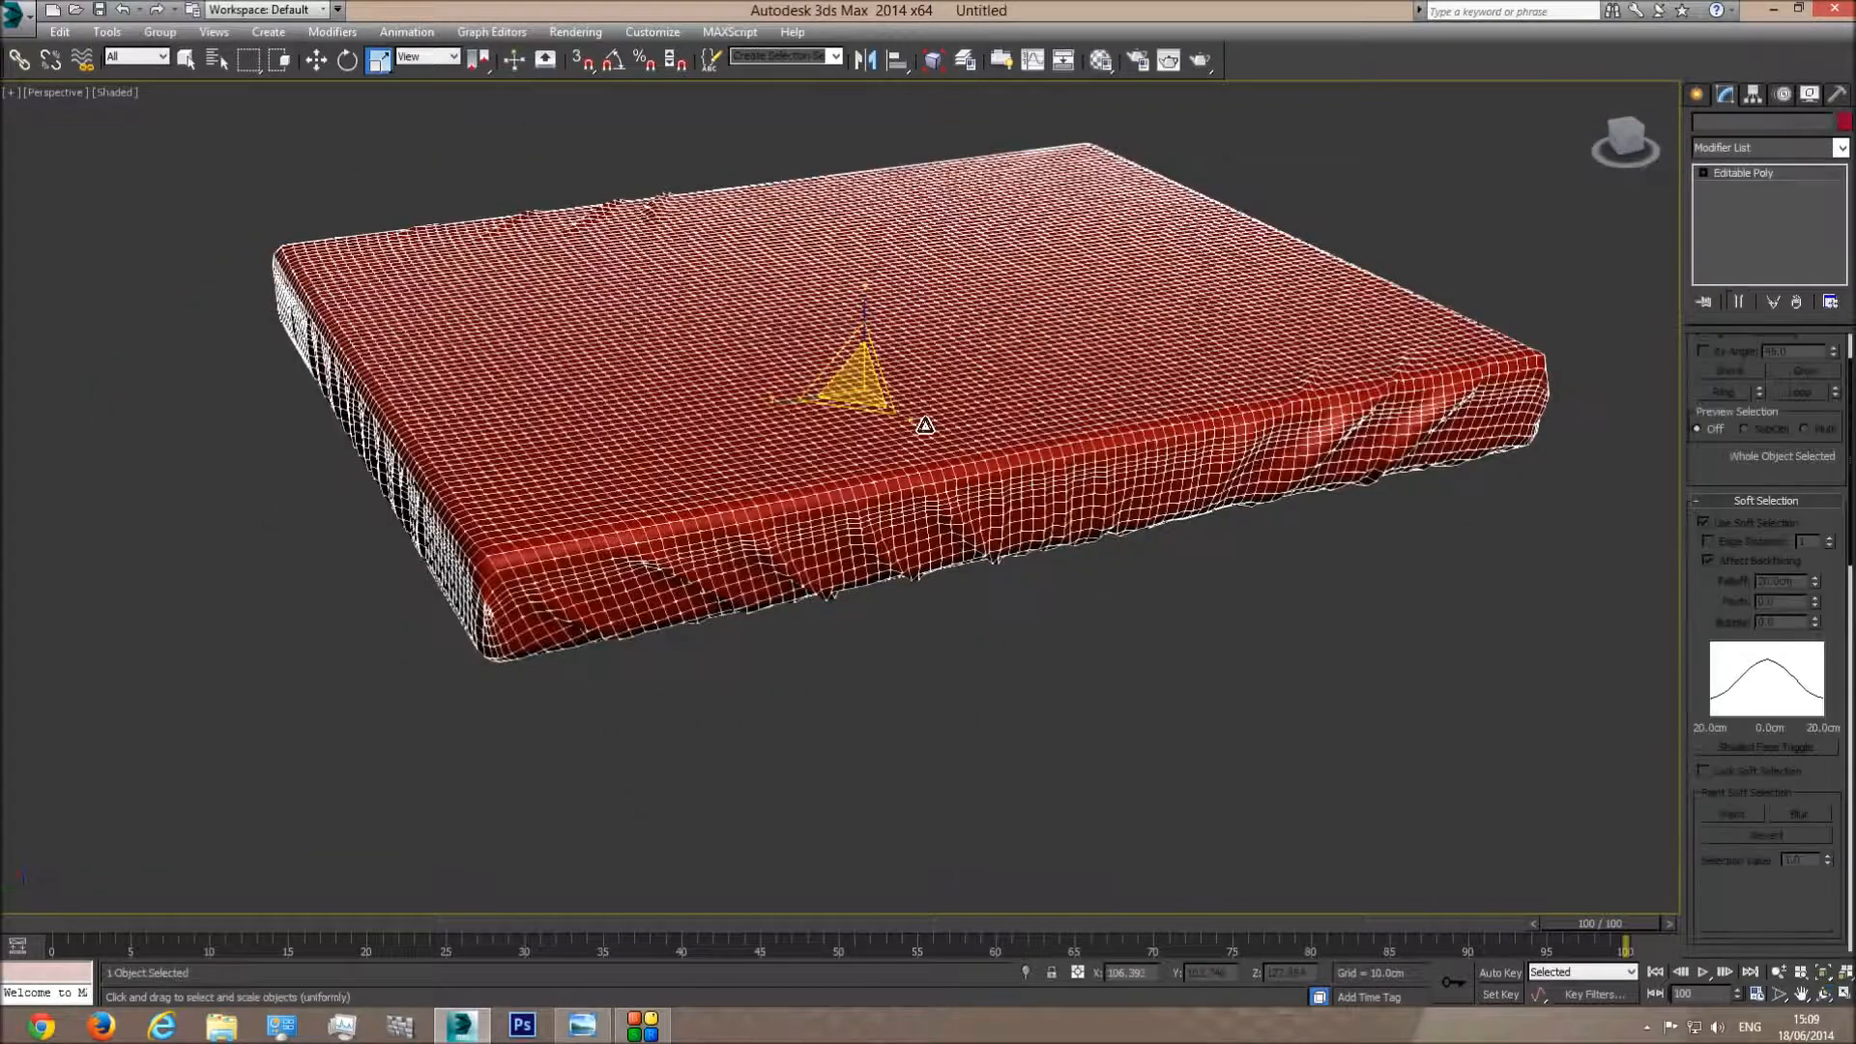
click(1840, 147)
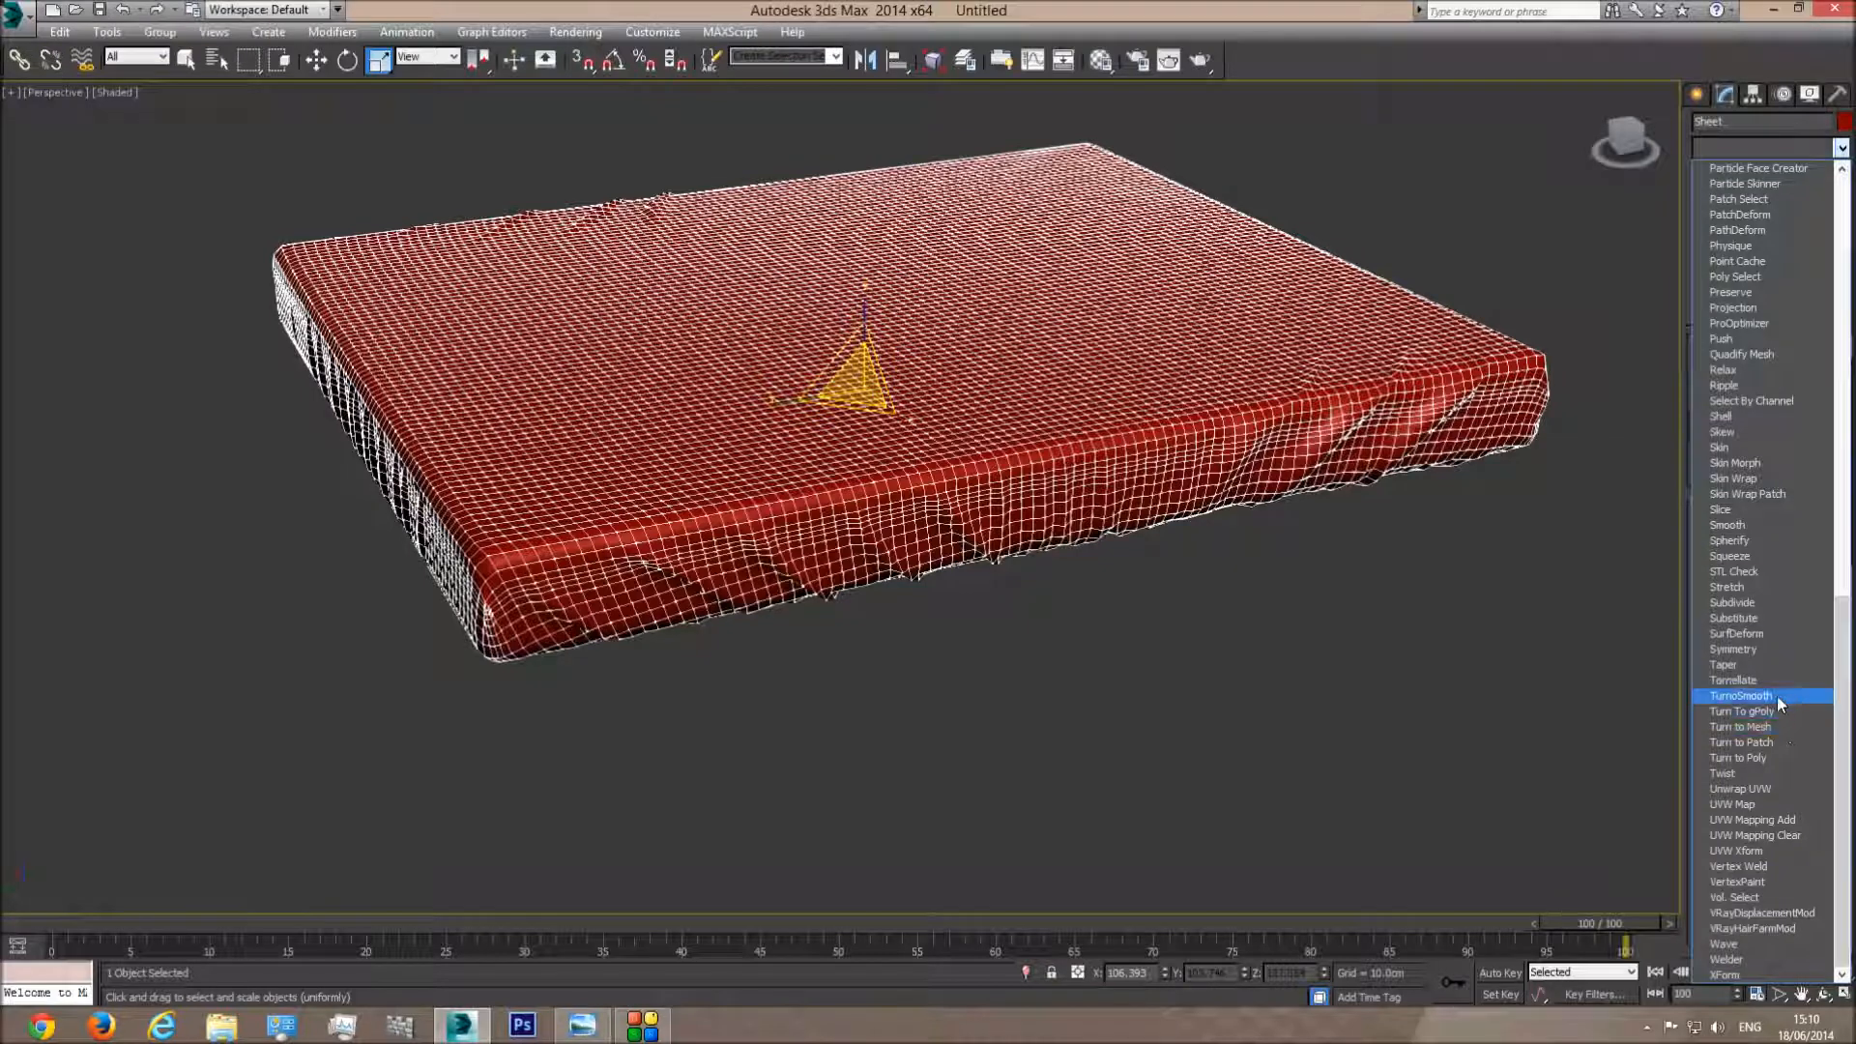
click(1776, 694)
click(1367, 607)
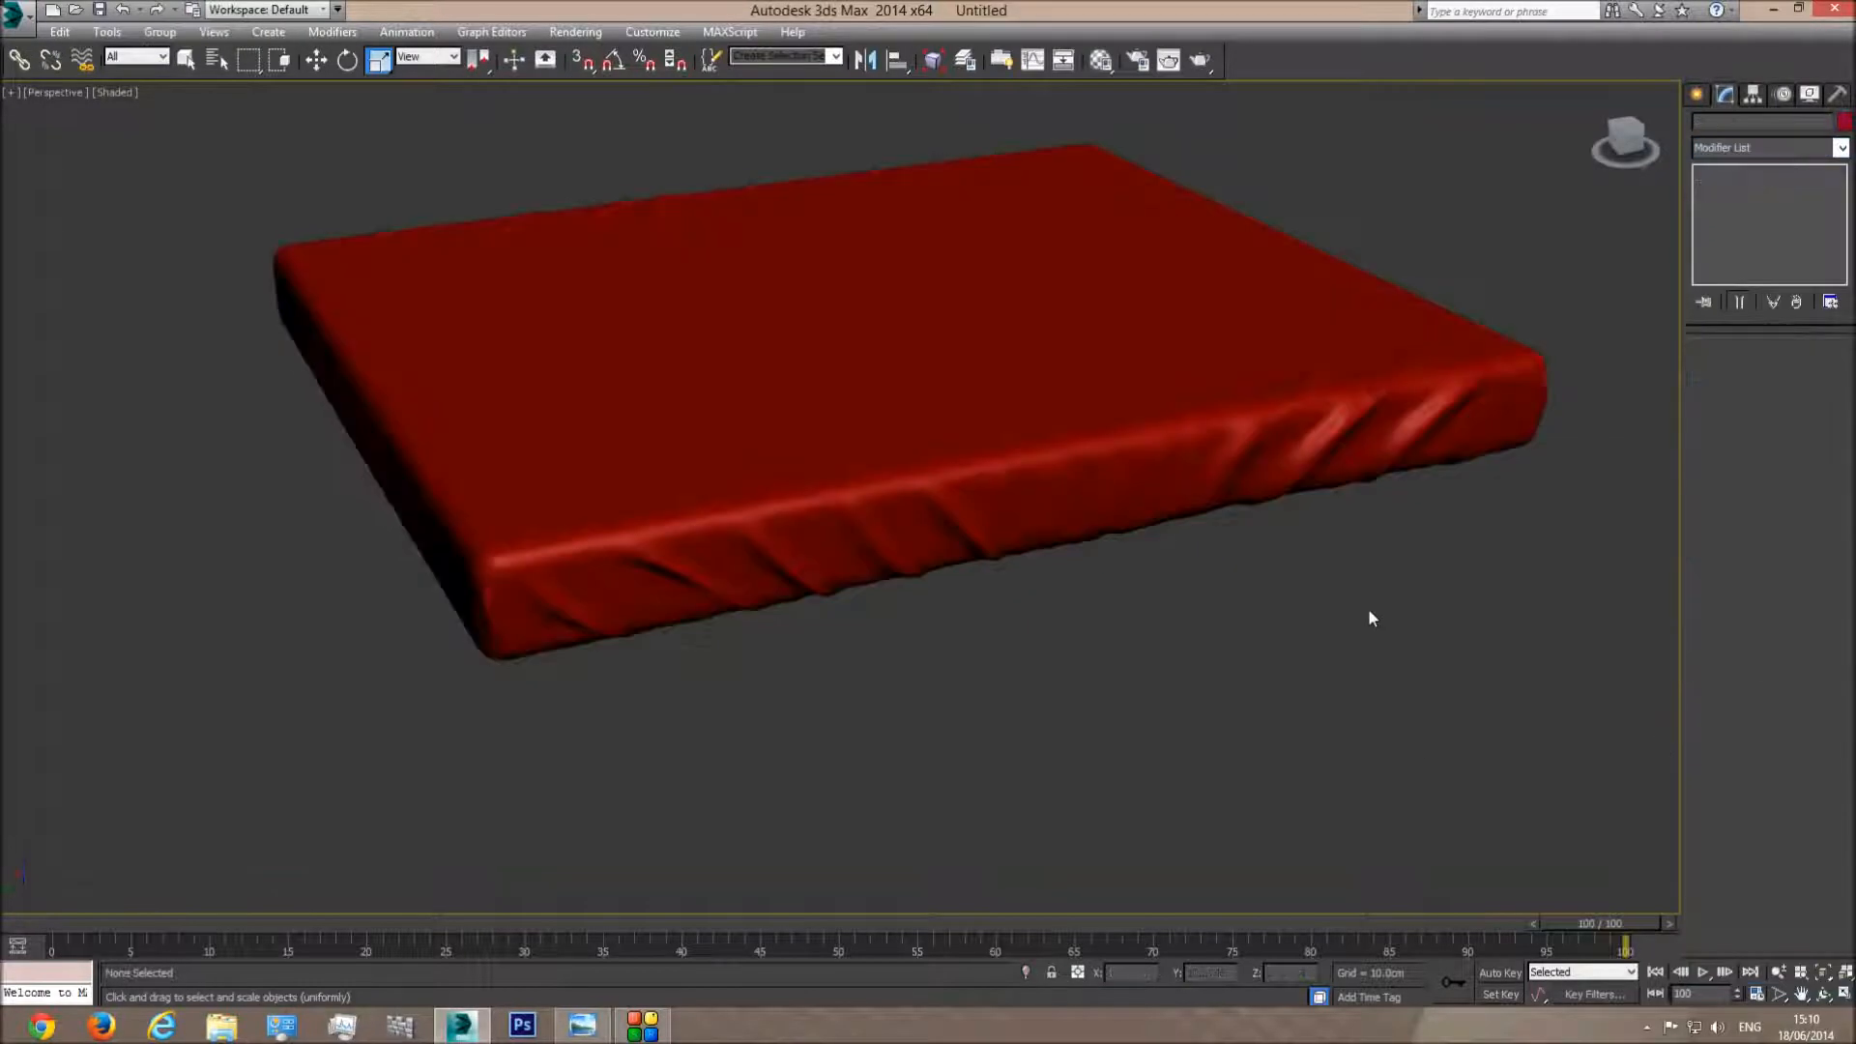
Select the Sheet together with the mattress beneath it and group them under the name Met
click(1824, 994)
drag(903, 576, 944, 601)
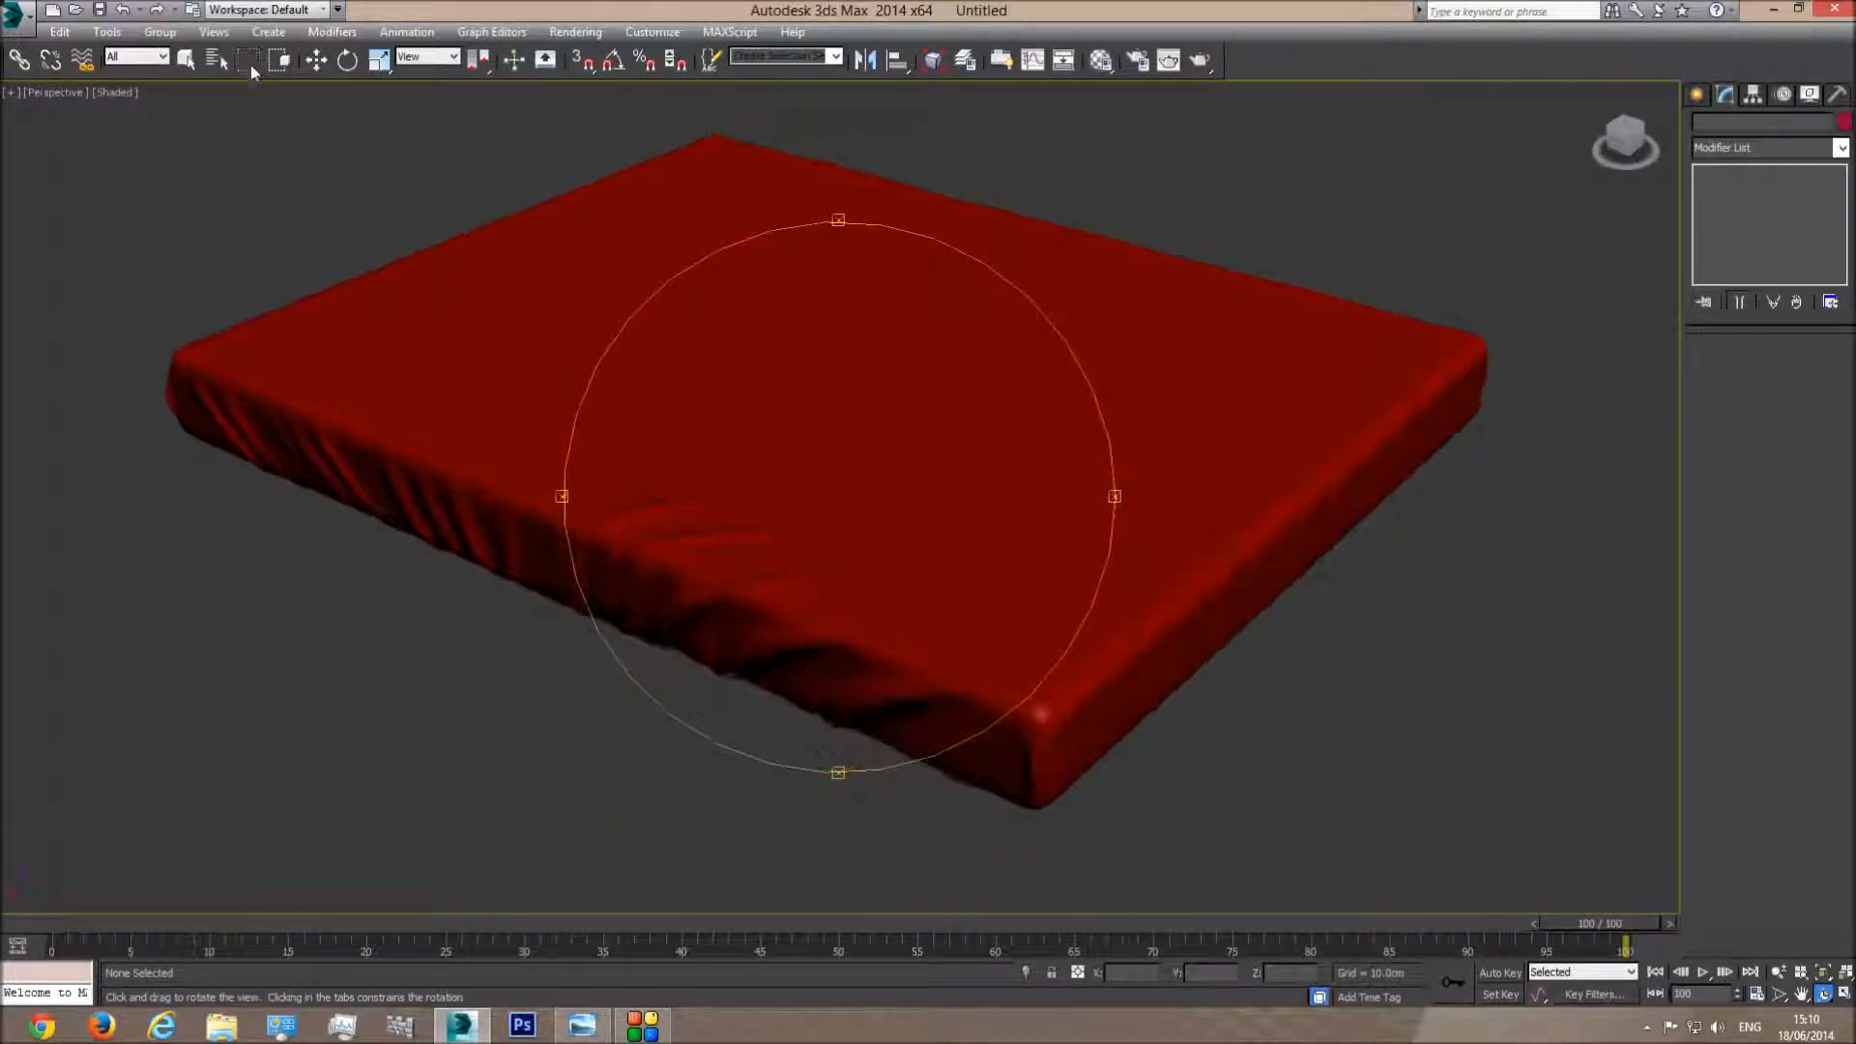
click(185, 59)
scroll(693, 435, down, 5)
drag(564, 613, 564, 613)
scroll(551, 518, up, 5)
click(533, 253)
middle_drag(858, 474, 744, 425)
drag(429, 225, 1162, 674)
click(159, 31)
click(184, 54)
text(p)
key(Return)
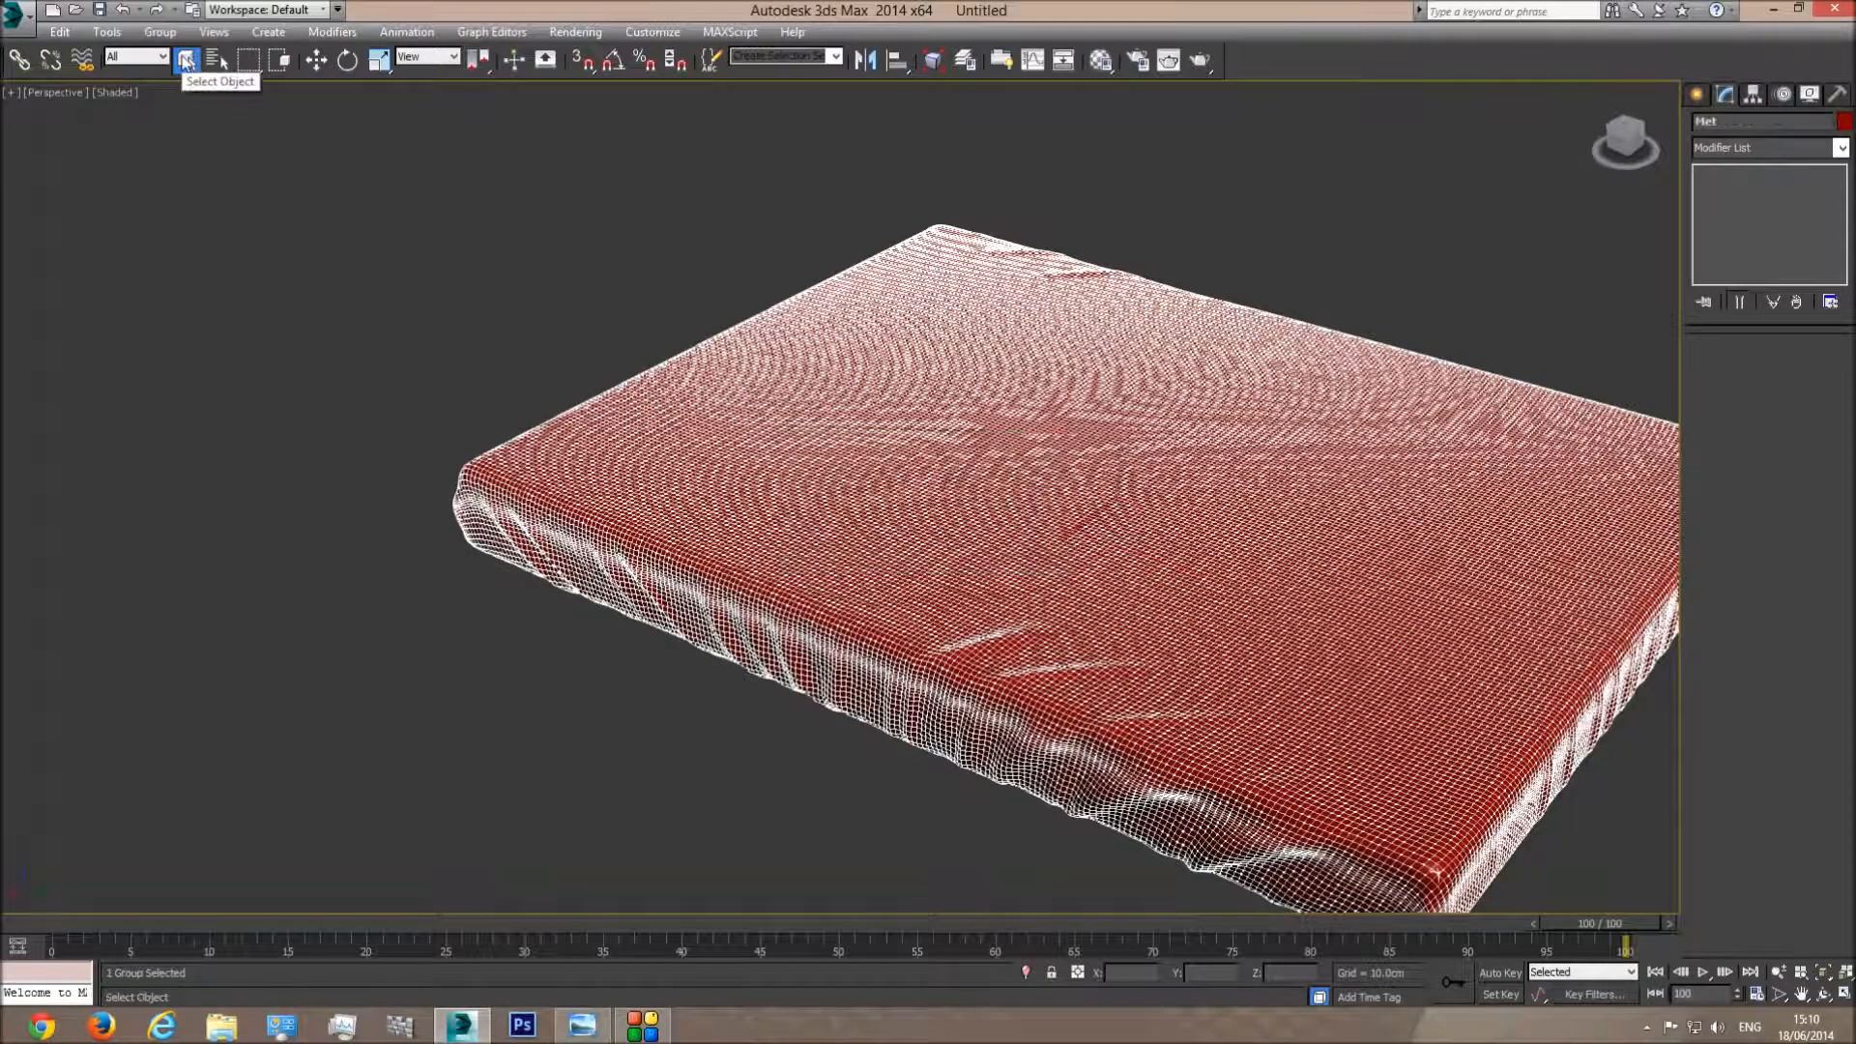
Save the scene on the Desktop under the file name met
click(14, 14)
click(68, 239)
click(343, 78)
click(135, 91)
click(330, 558)
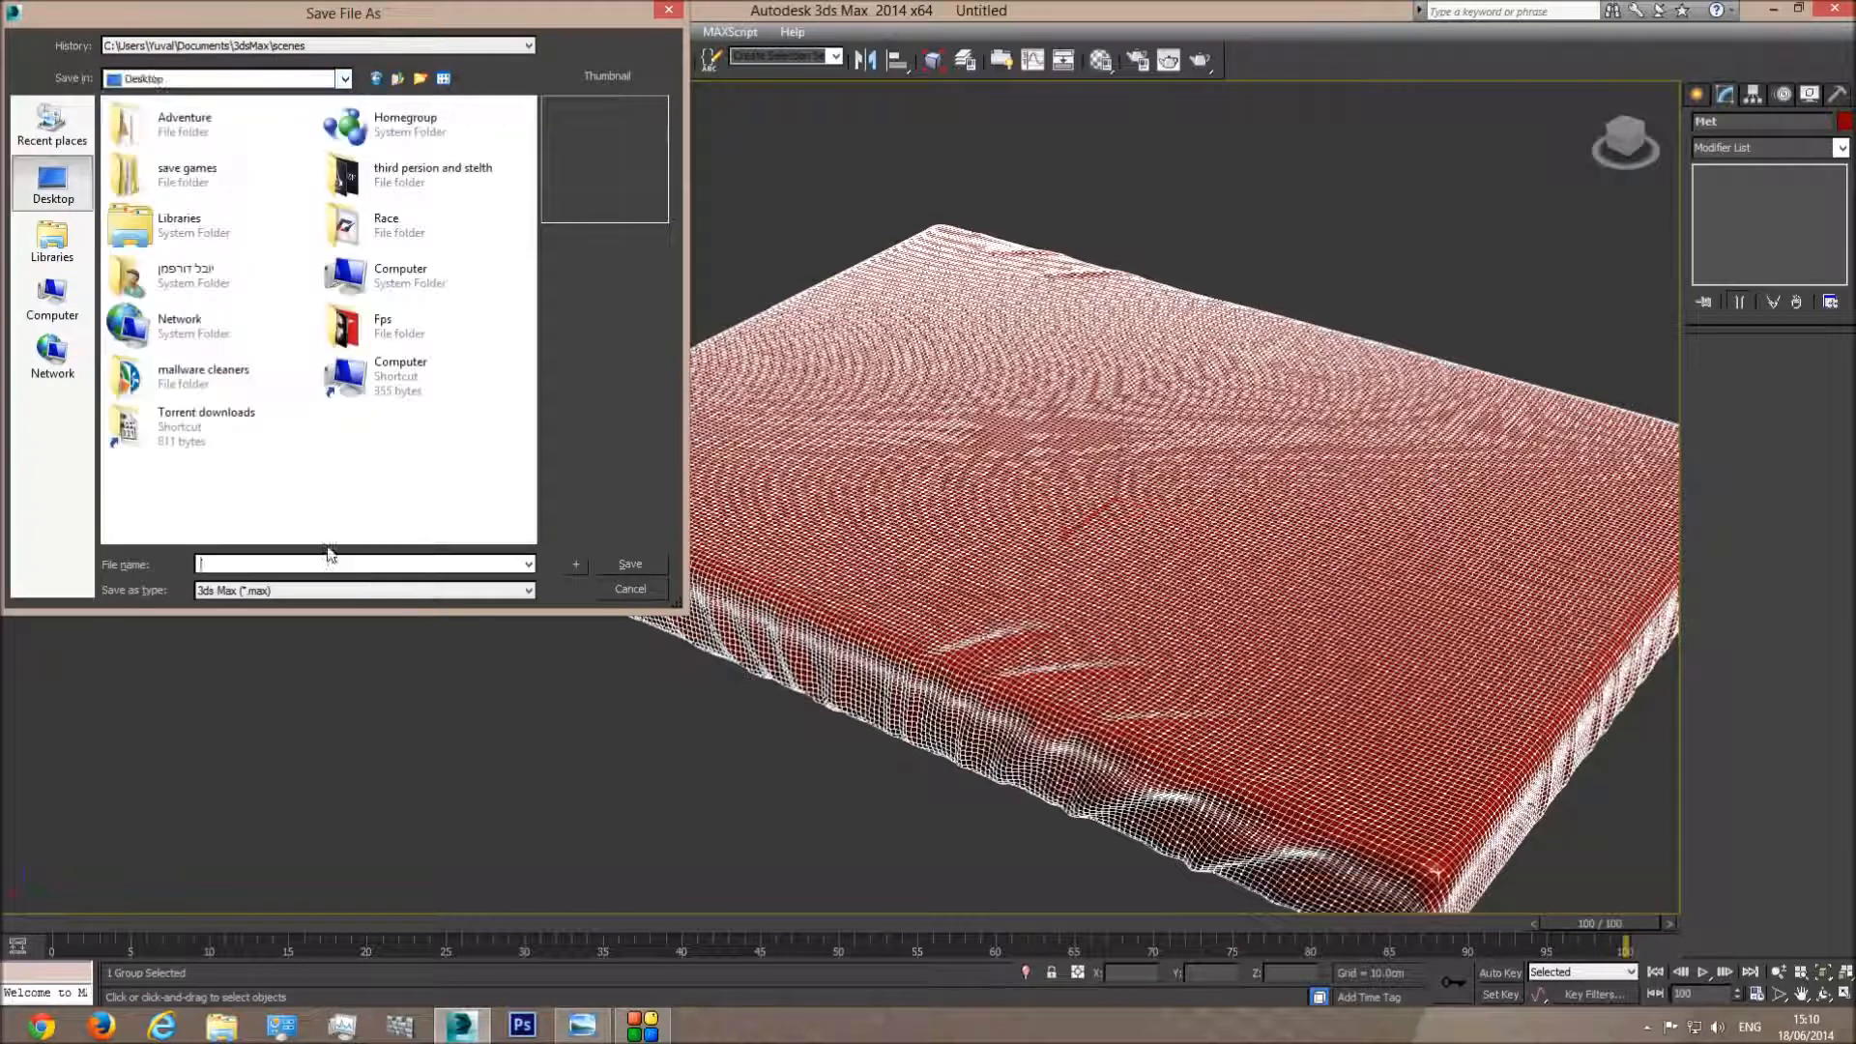
text(met)
click(630, 564)
Open the recent bedroom scene tut10.max and select the bed base
click(15, 14)
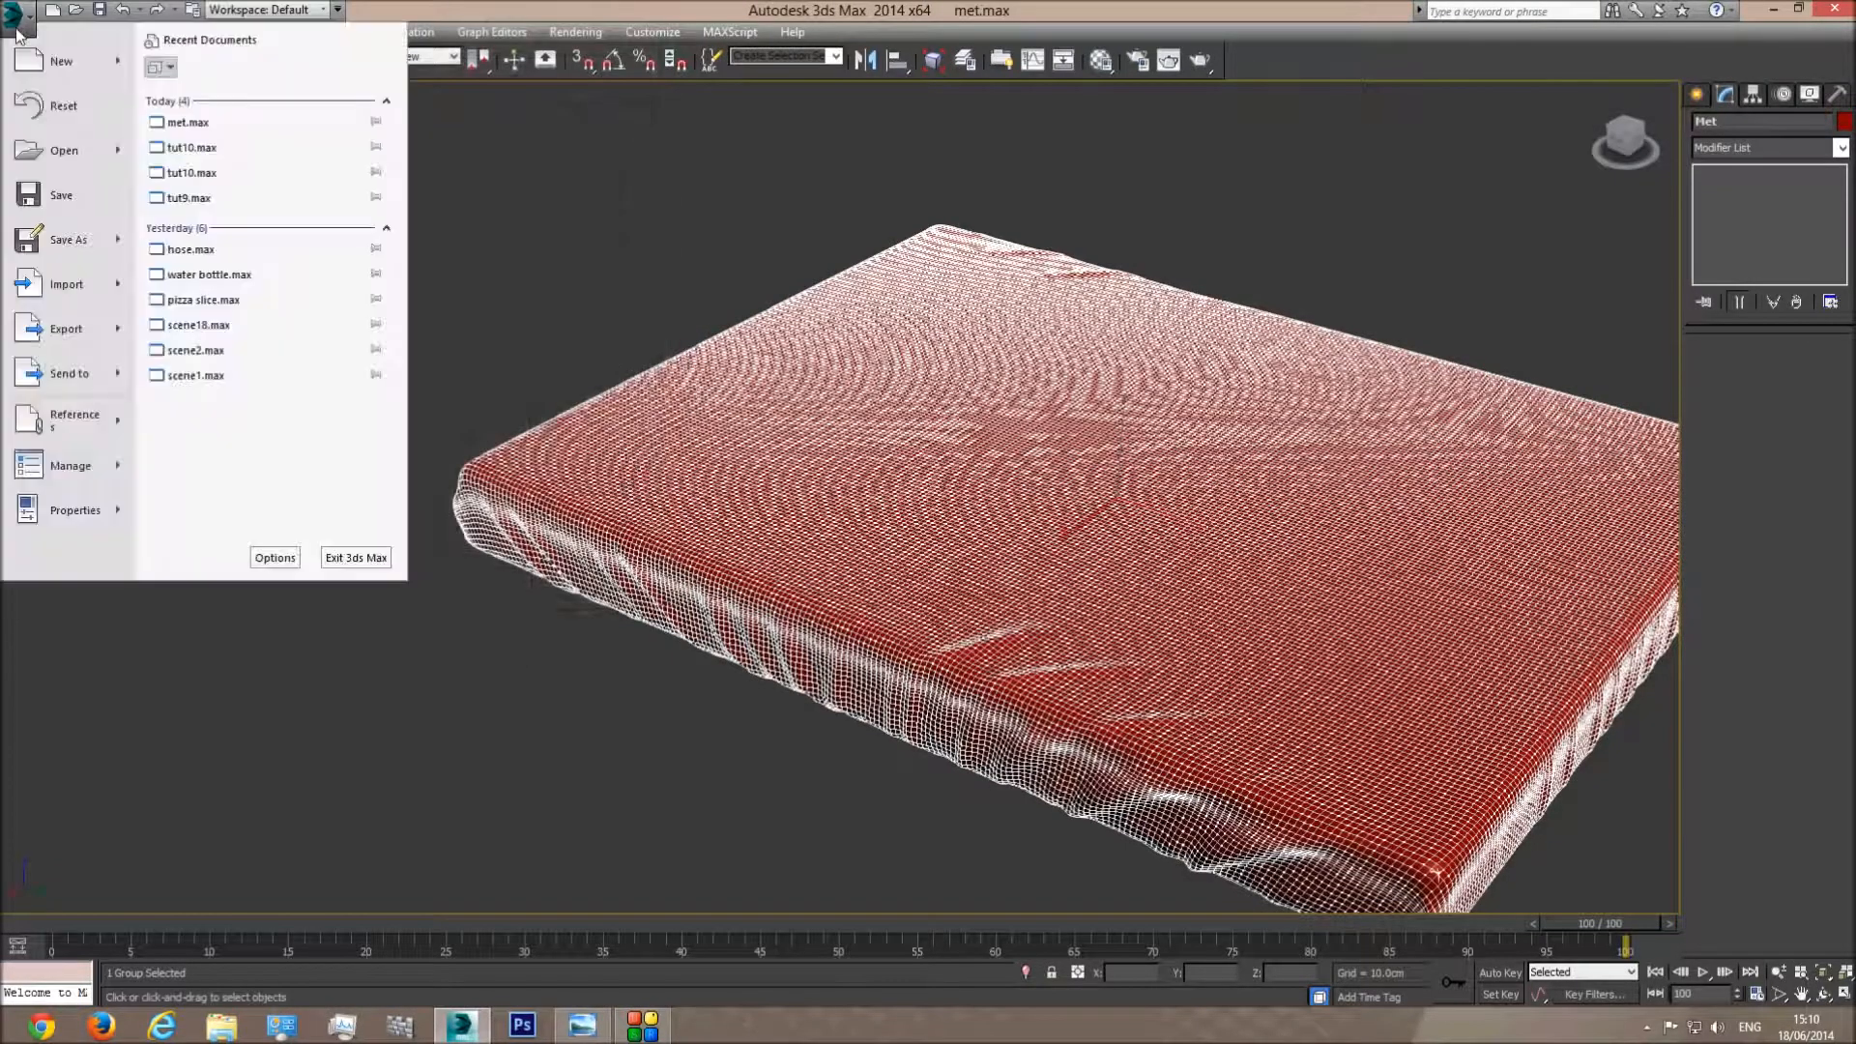
click(230, 147)
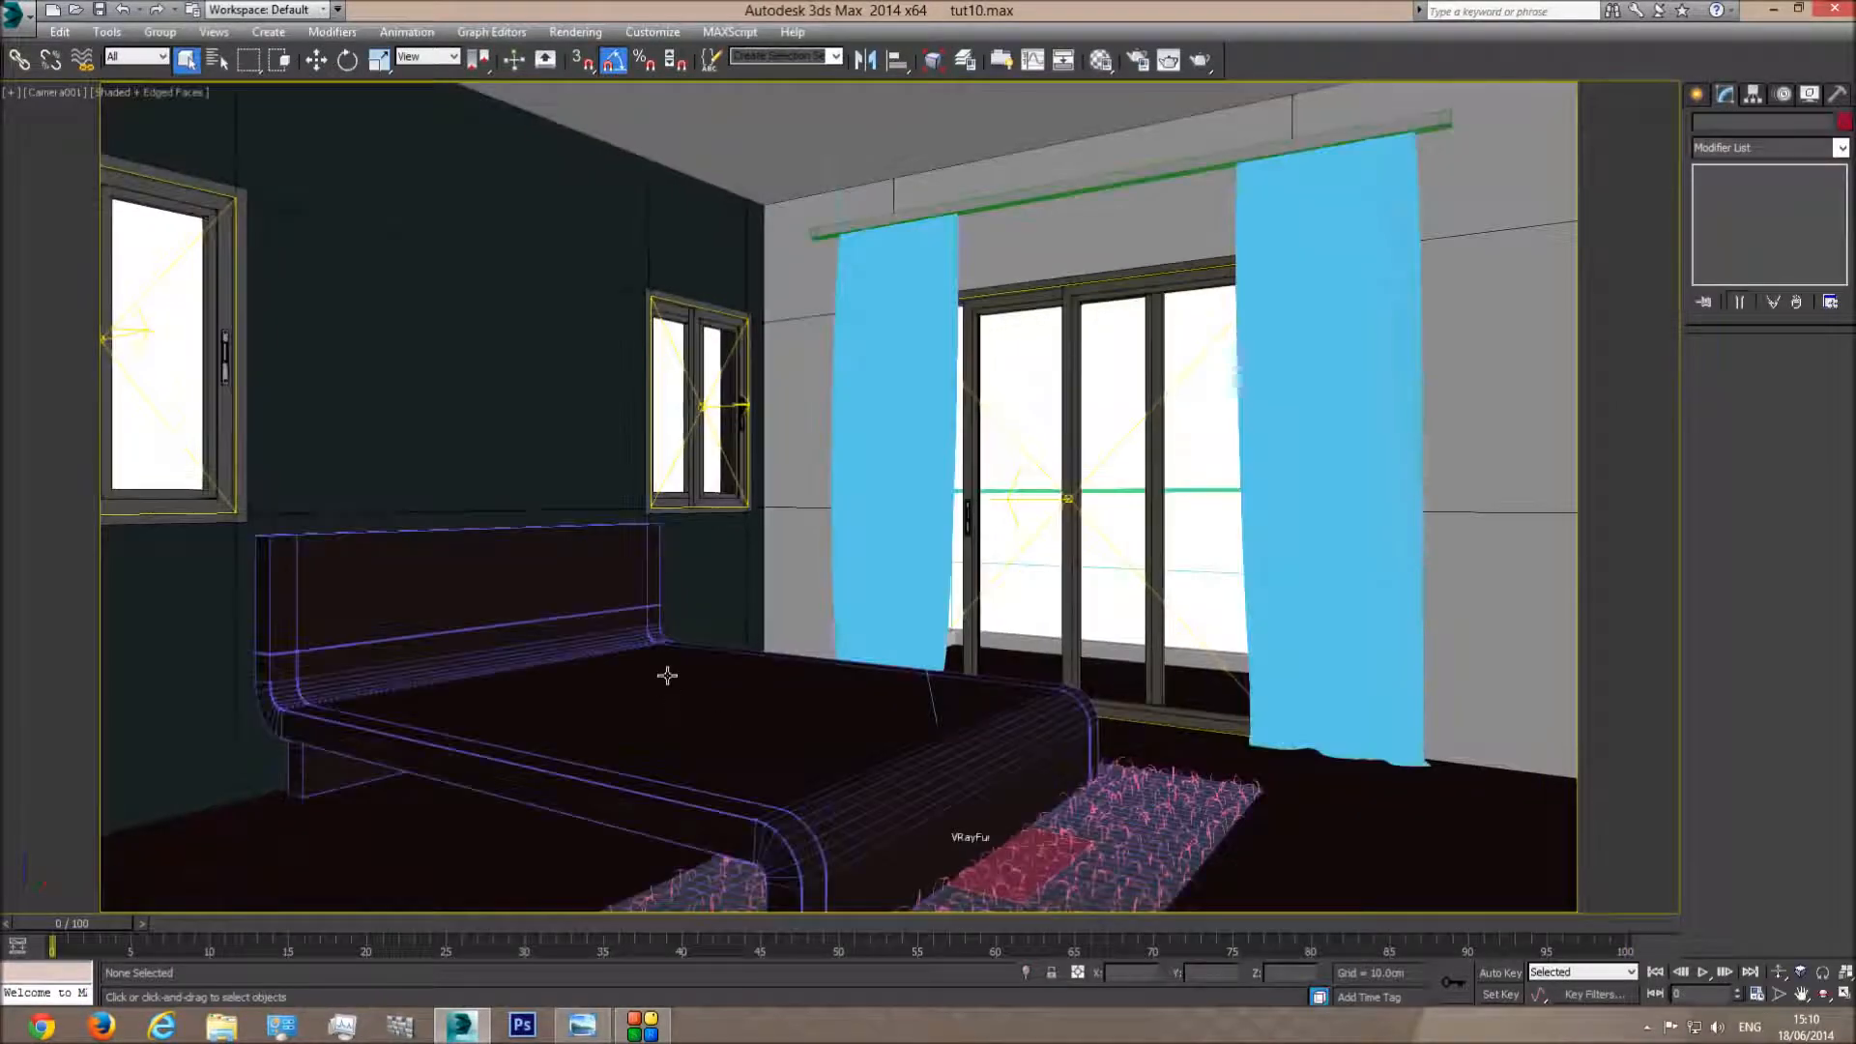
click(667, 675)
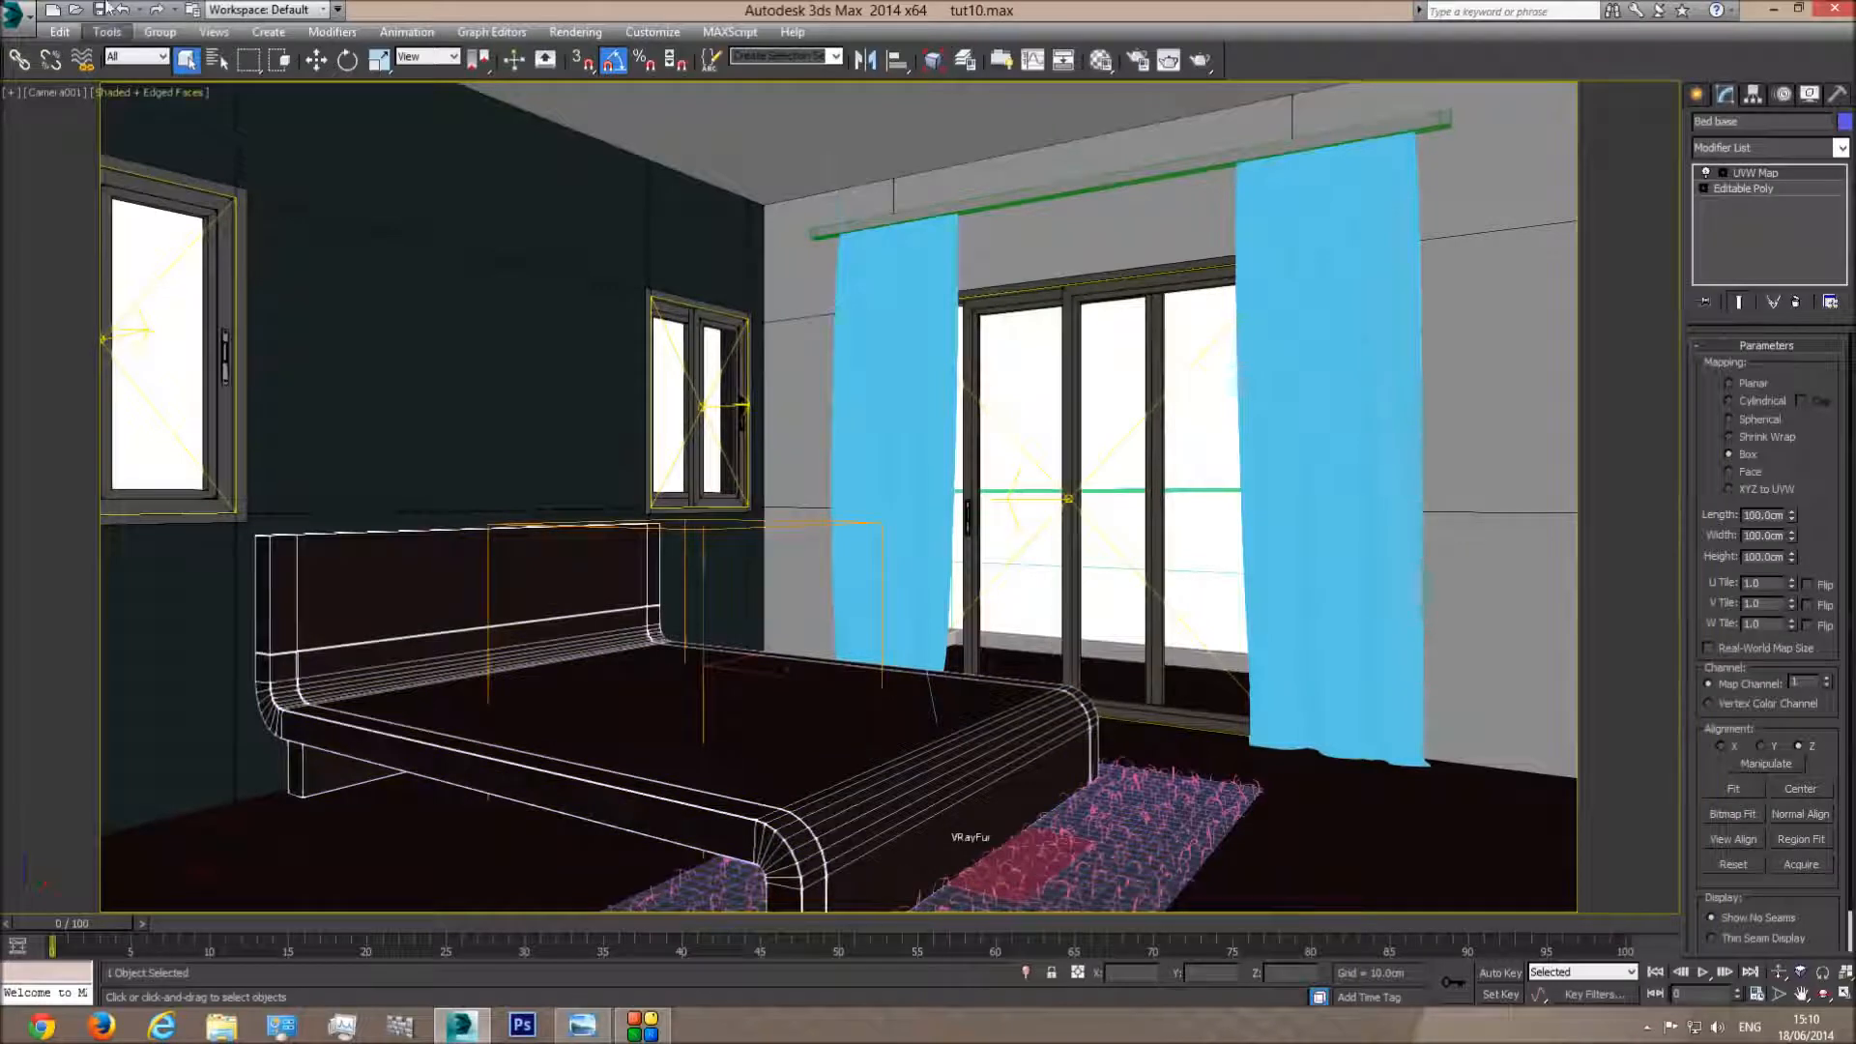
Merge the Met group from met.max on the Desktop into the bedroom scene
click(14, 17)
mouse_move(66, 280)
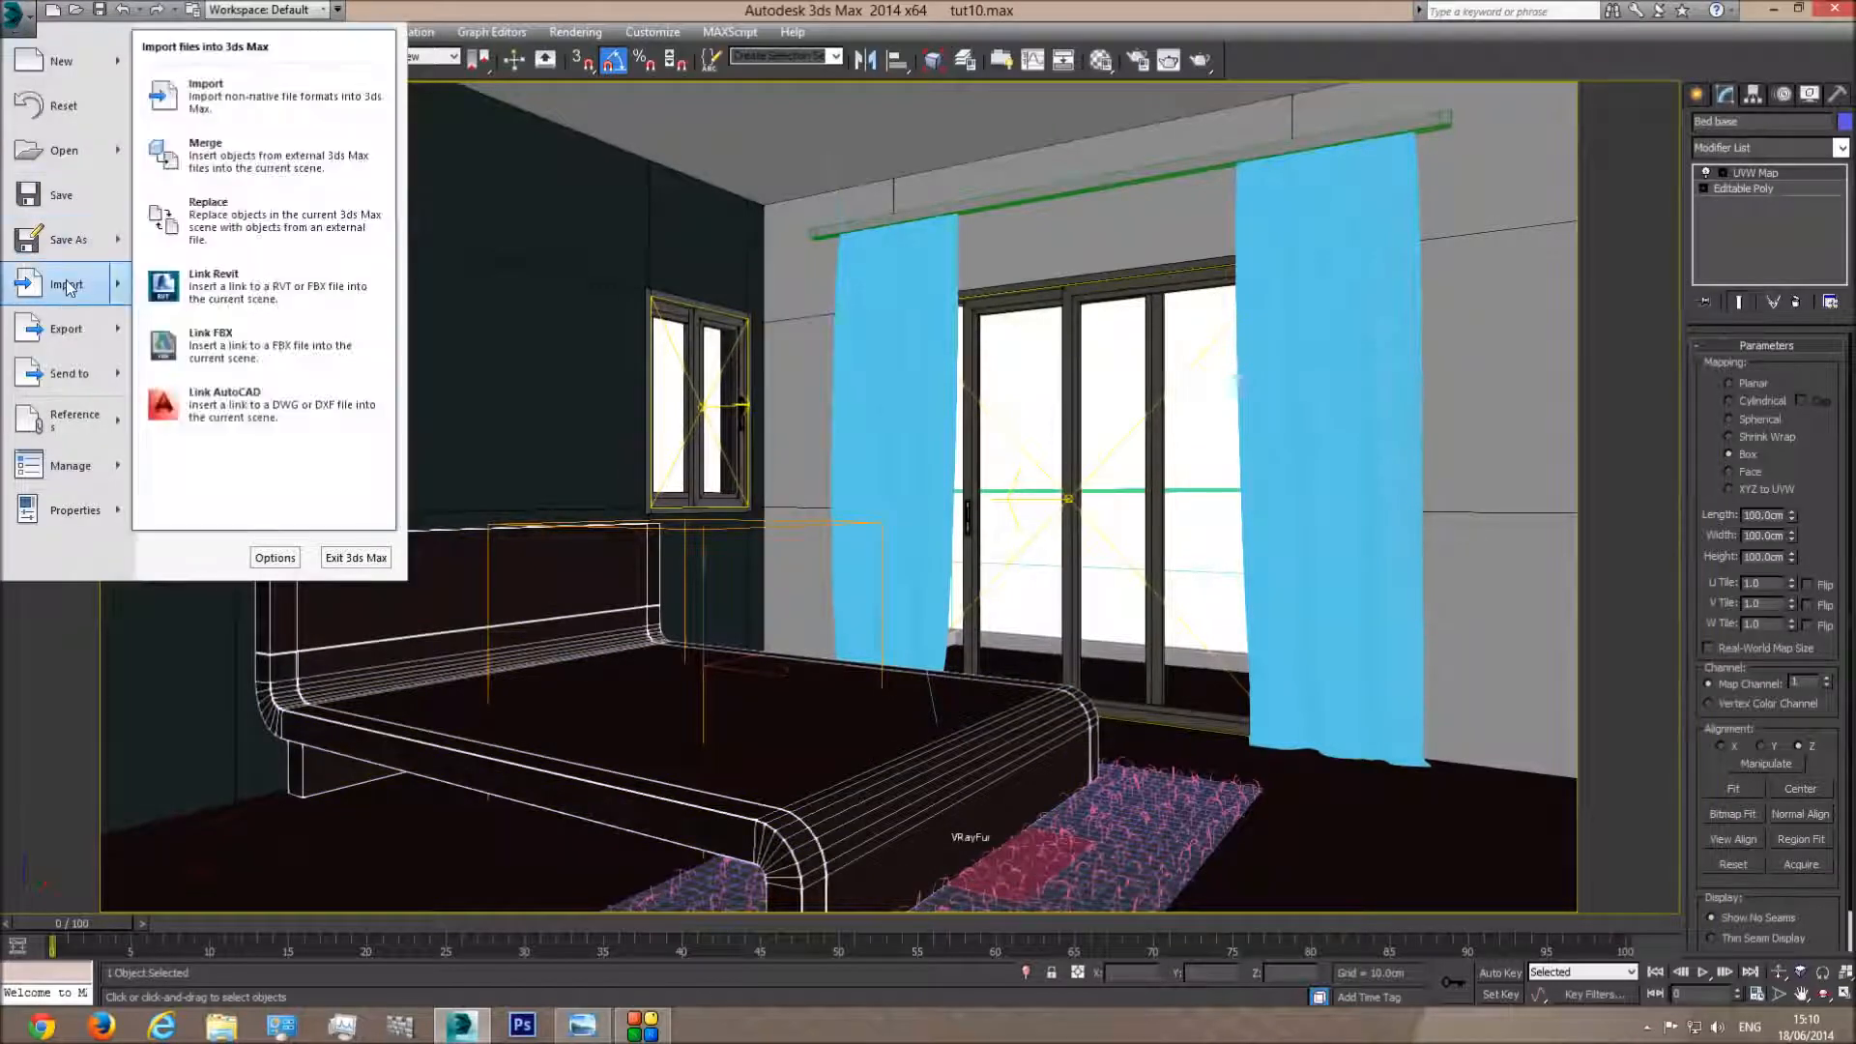
click(213, 154)
click(193, 78)
click(145, 95)
double_click(404, 133)
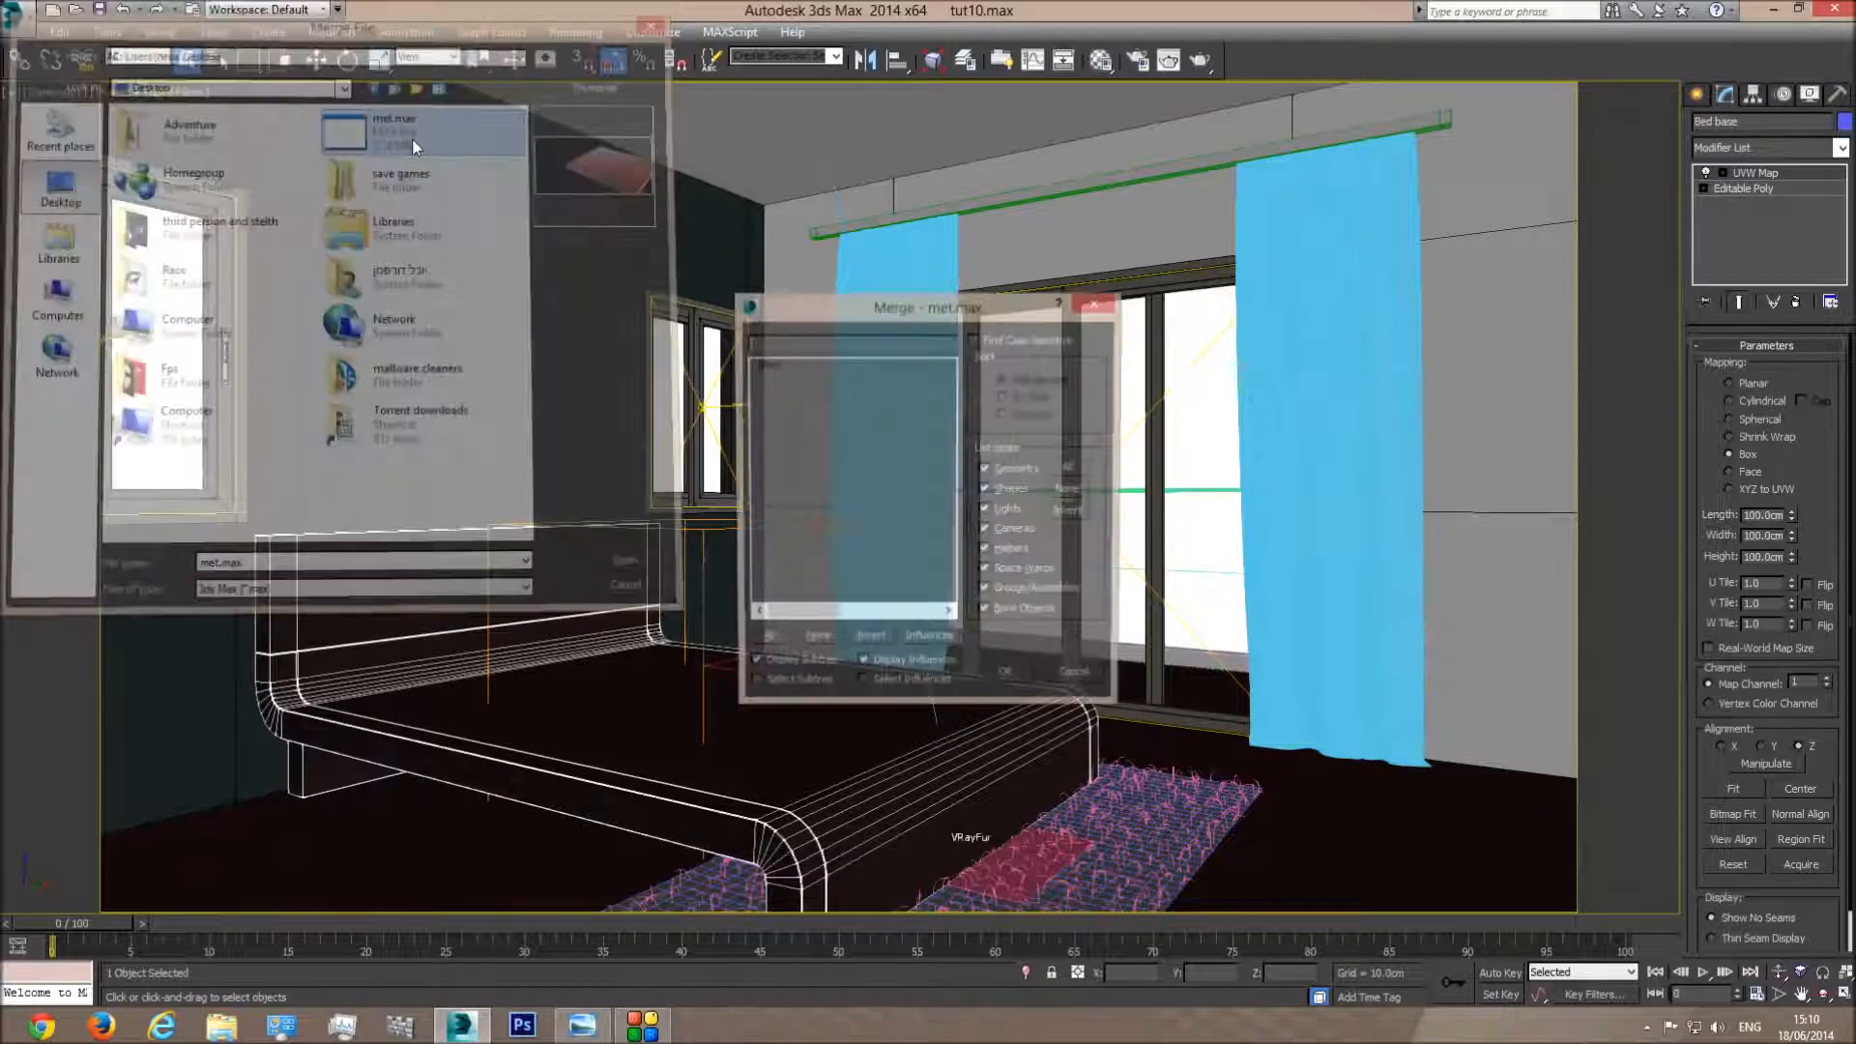
double_click(773, 364)
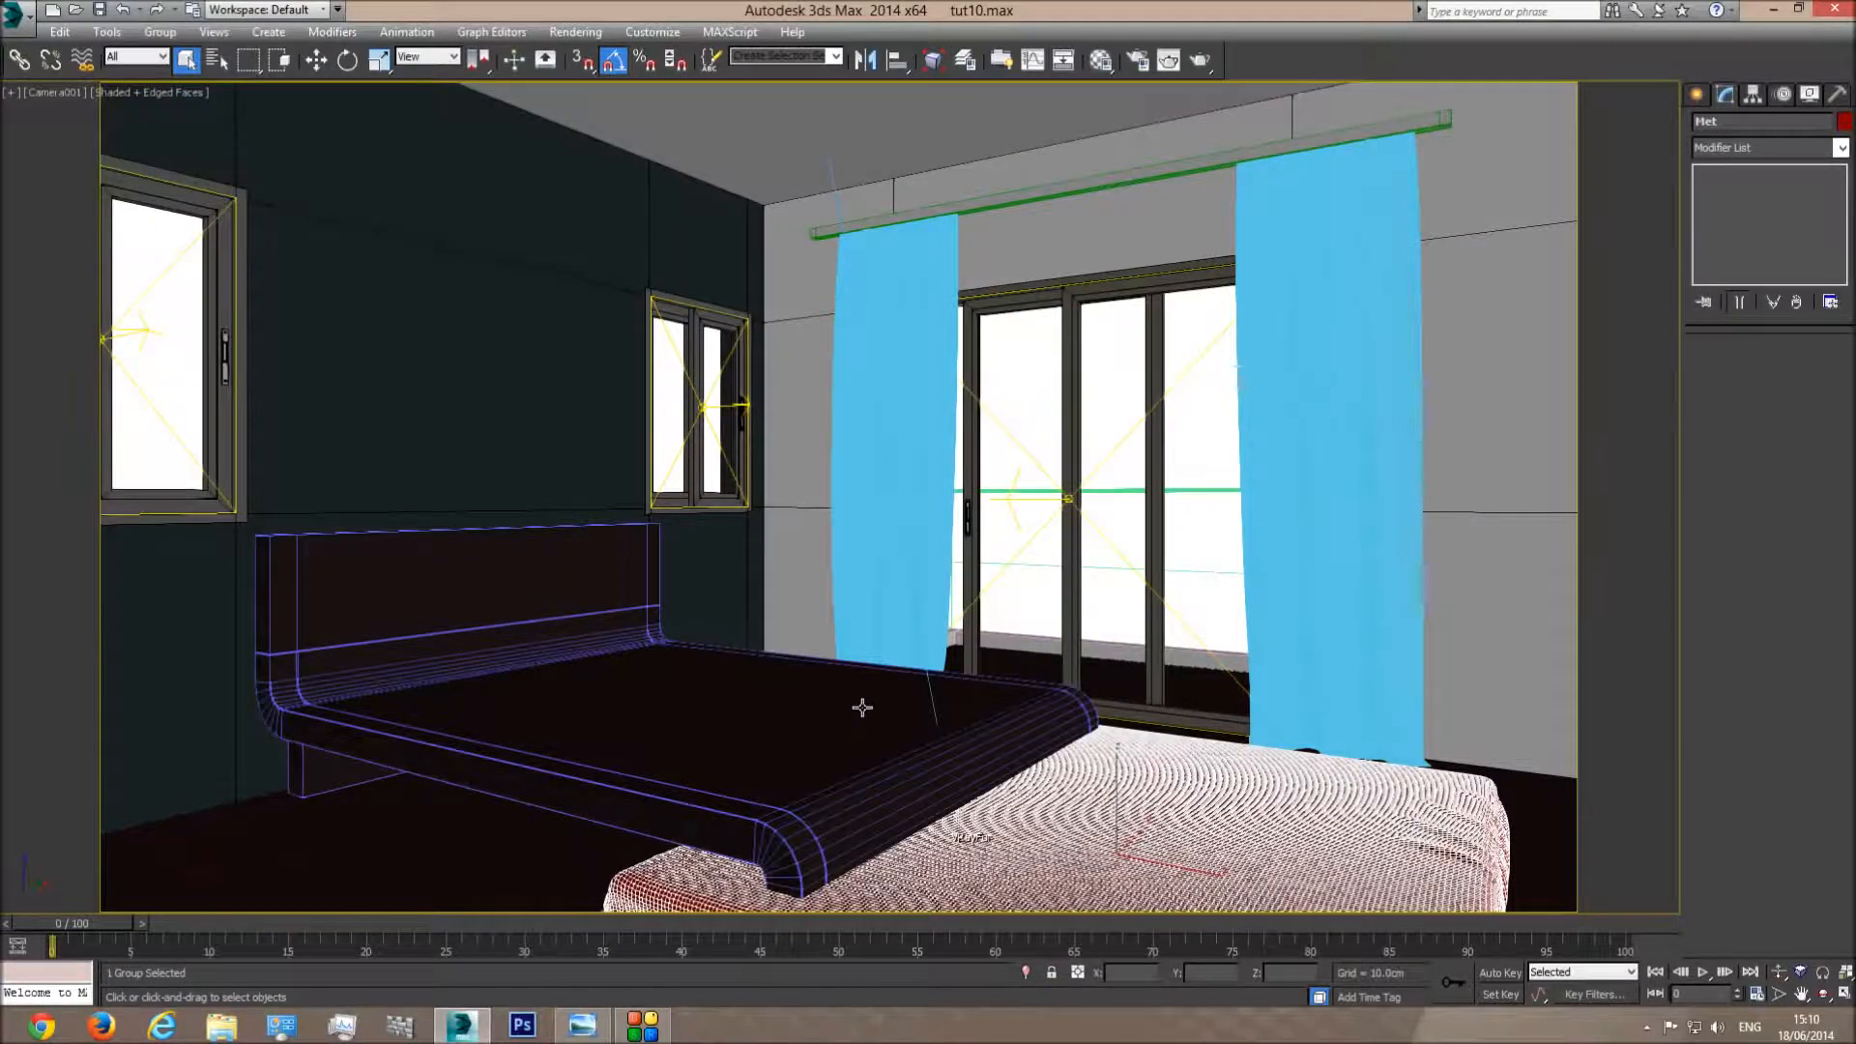
In the Top view, rotate the Met group 90 degrees about Z and move it over the bed base
key(t)
key(F3)
middle_drag(824, 616, 839, 668)
scroll(839, 668, down, 3)
click(346, 60)
drag(927, 596, 932, 521)
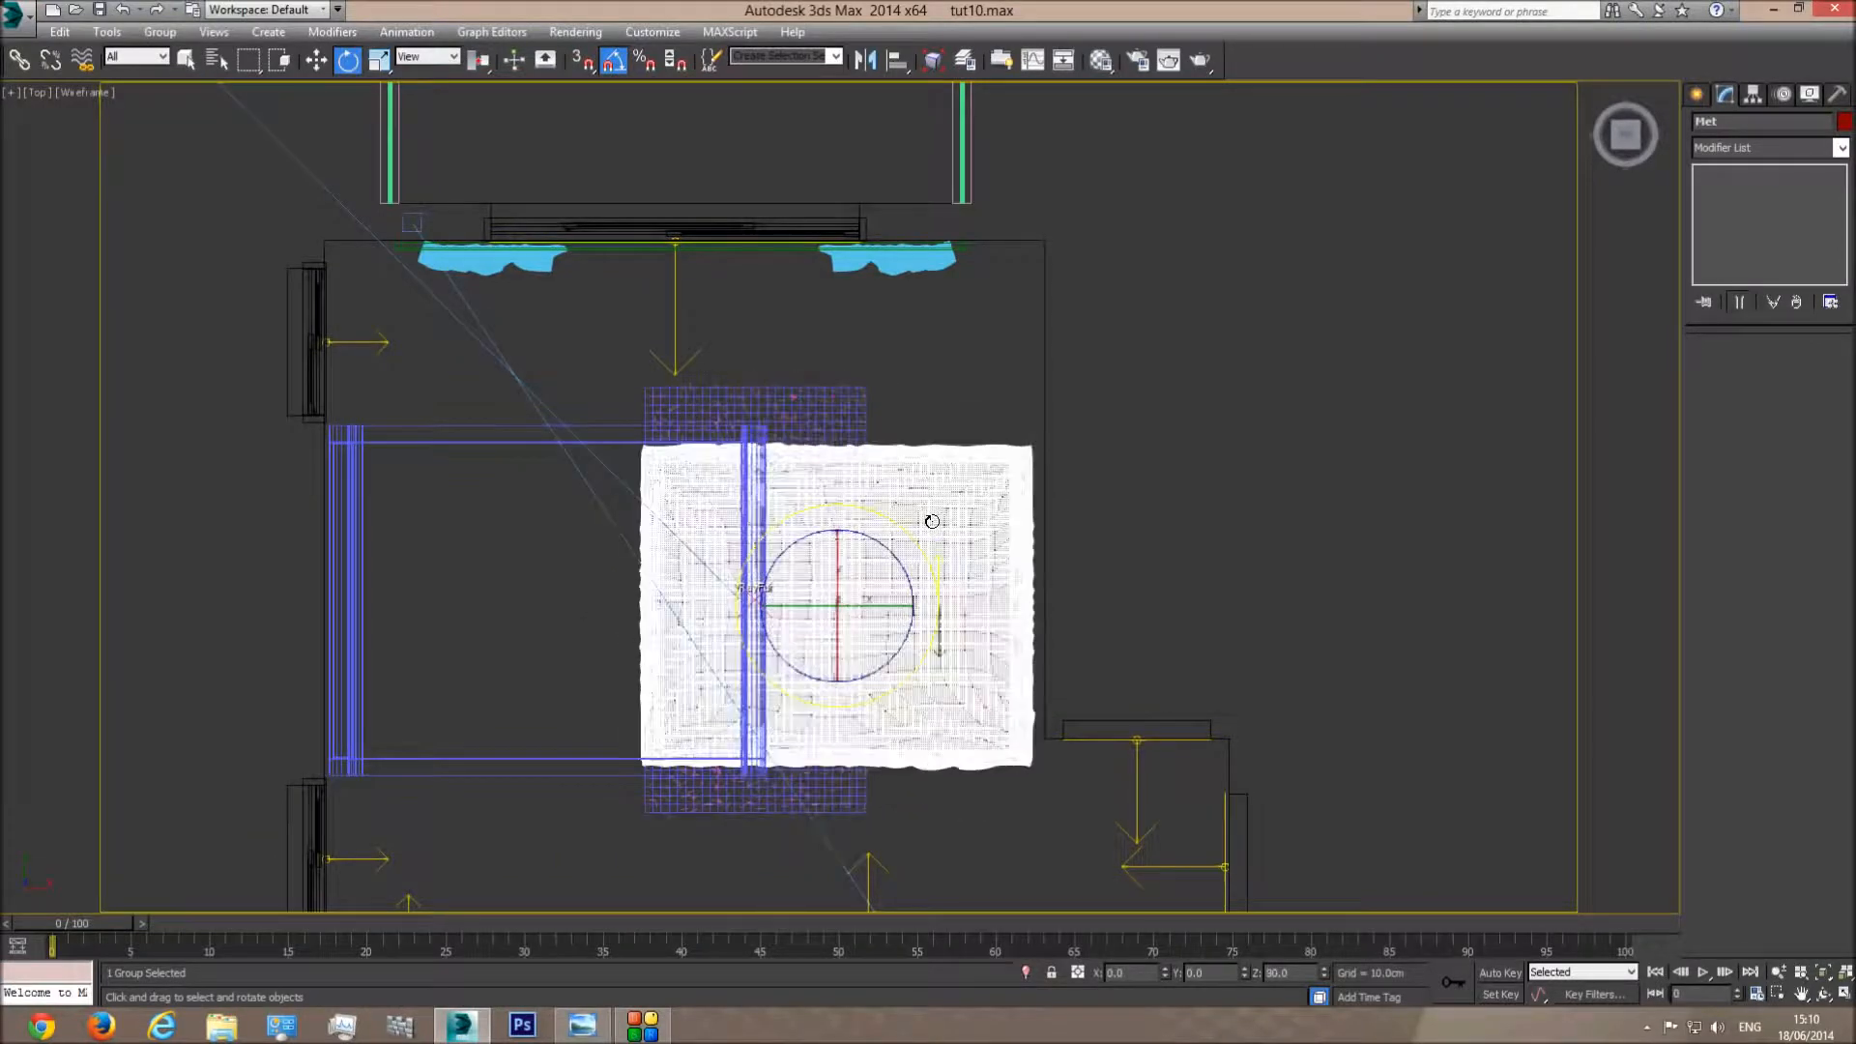
click(316, 60)
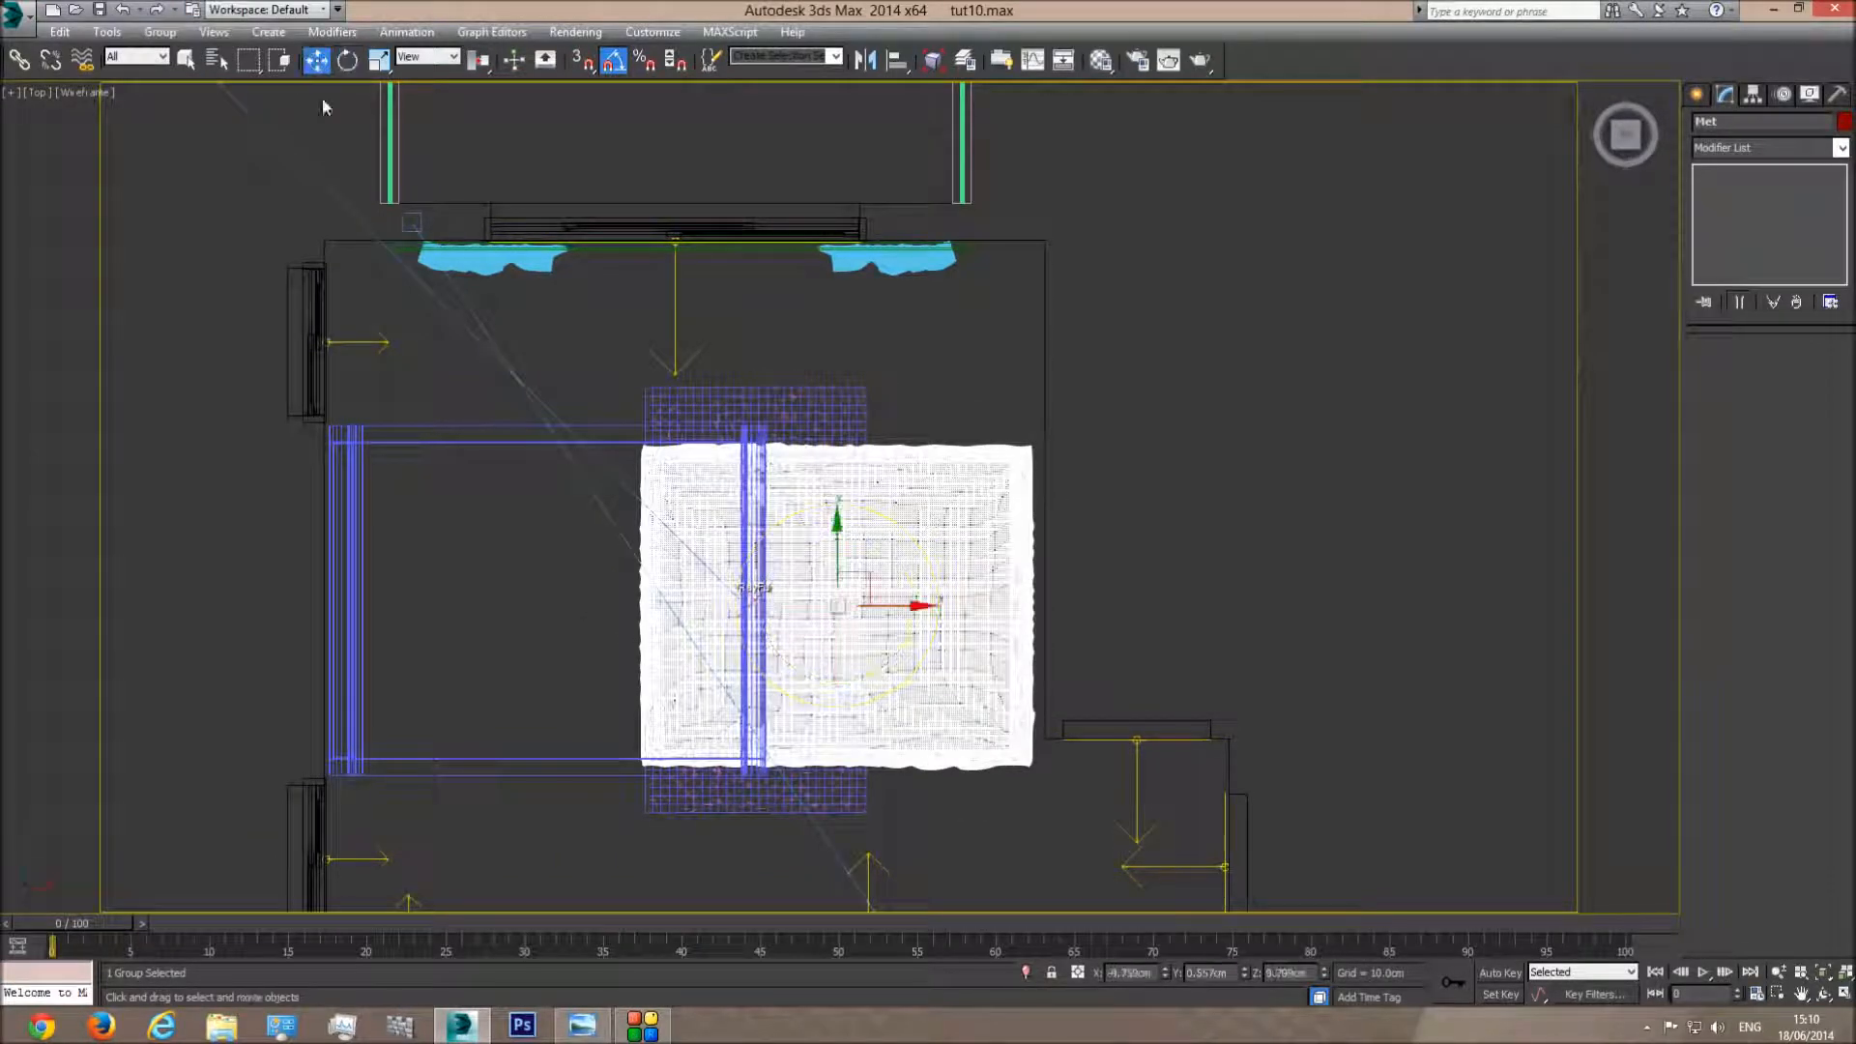
drag(836, 587, 550, 586)
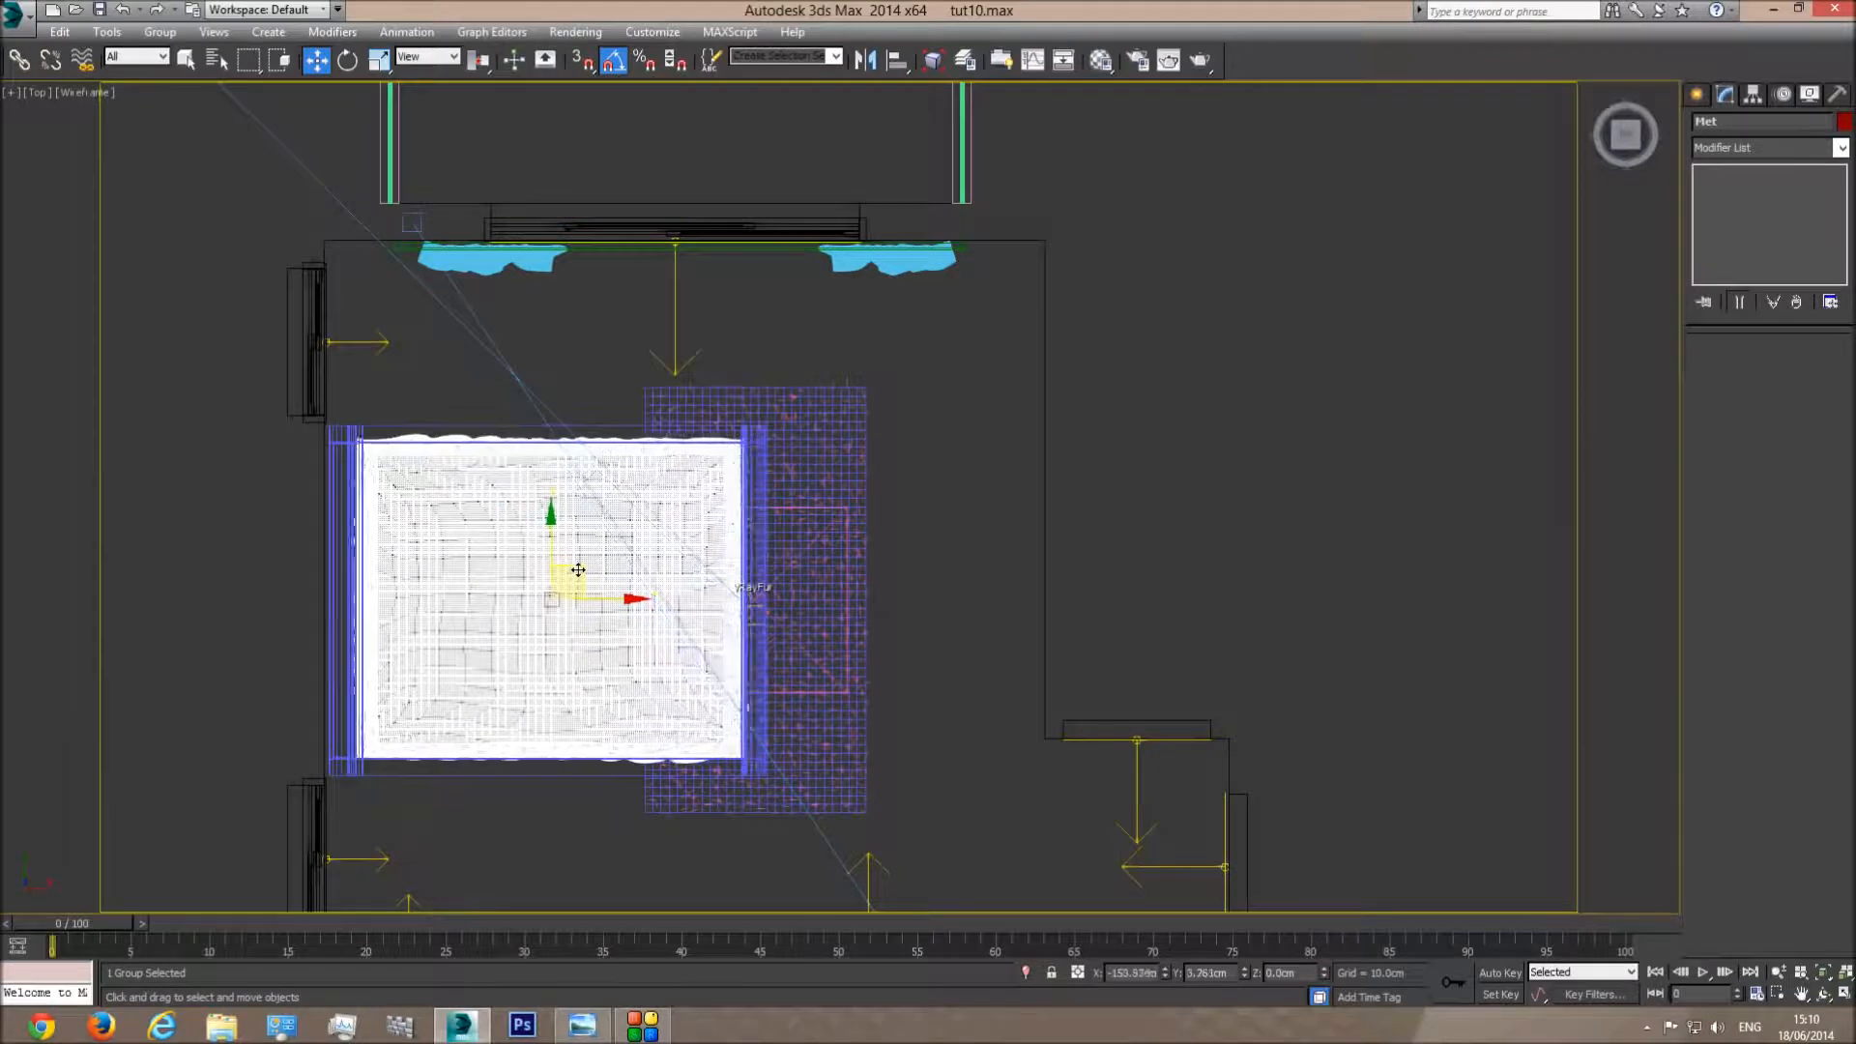
In the Front view, raise the Met group onto the bed base against the headboard, then return to the shaded camera view
key(f)
middle_drag(719, 498, 782, 579)
scroll(655, 540, up, 5)
drag(517, 544, 513, 360)
middle_drag(548, 425, 1118, 474)
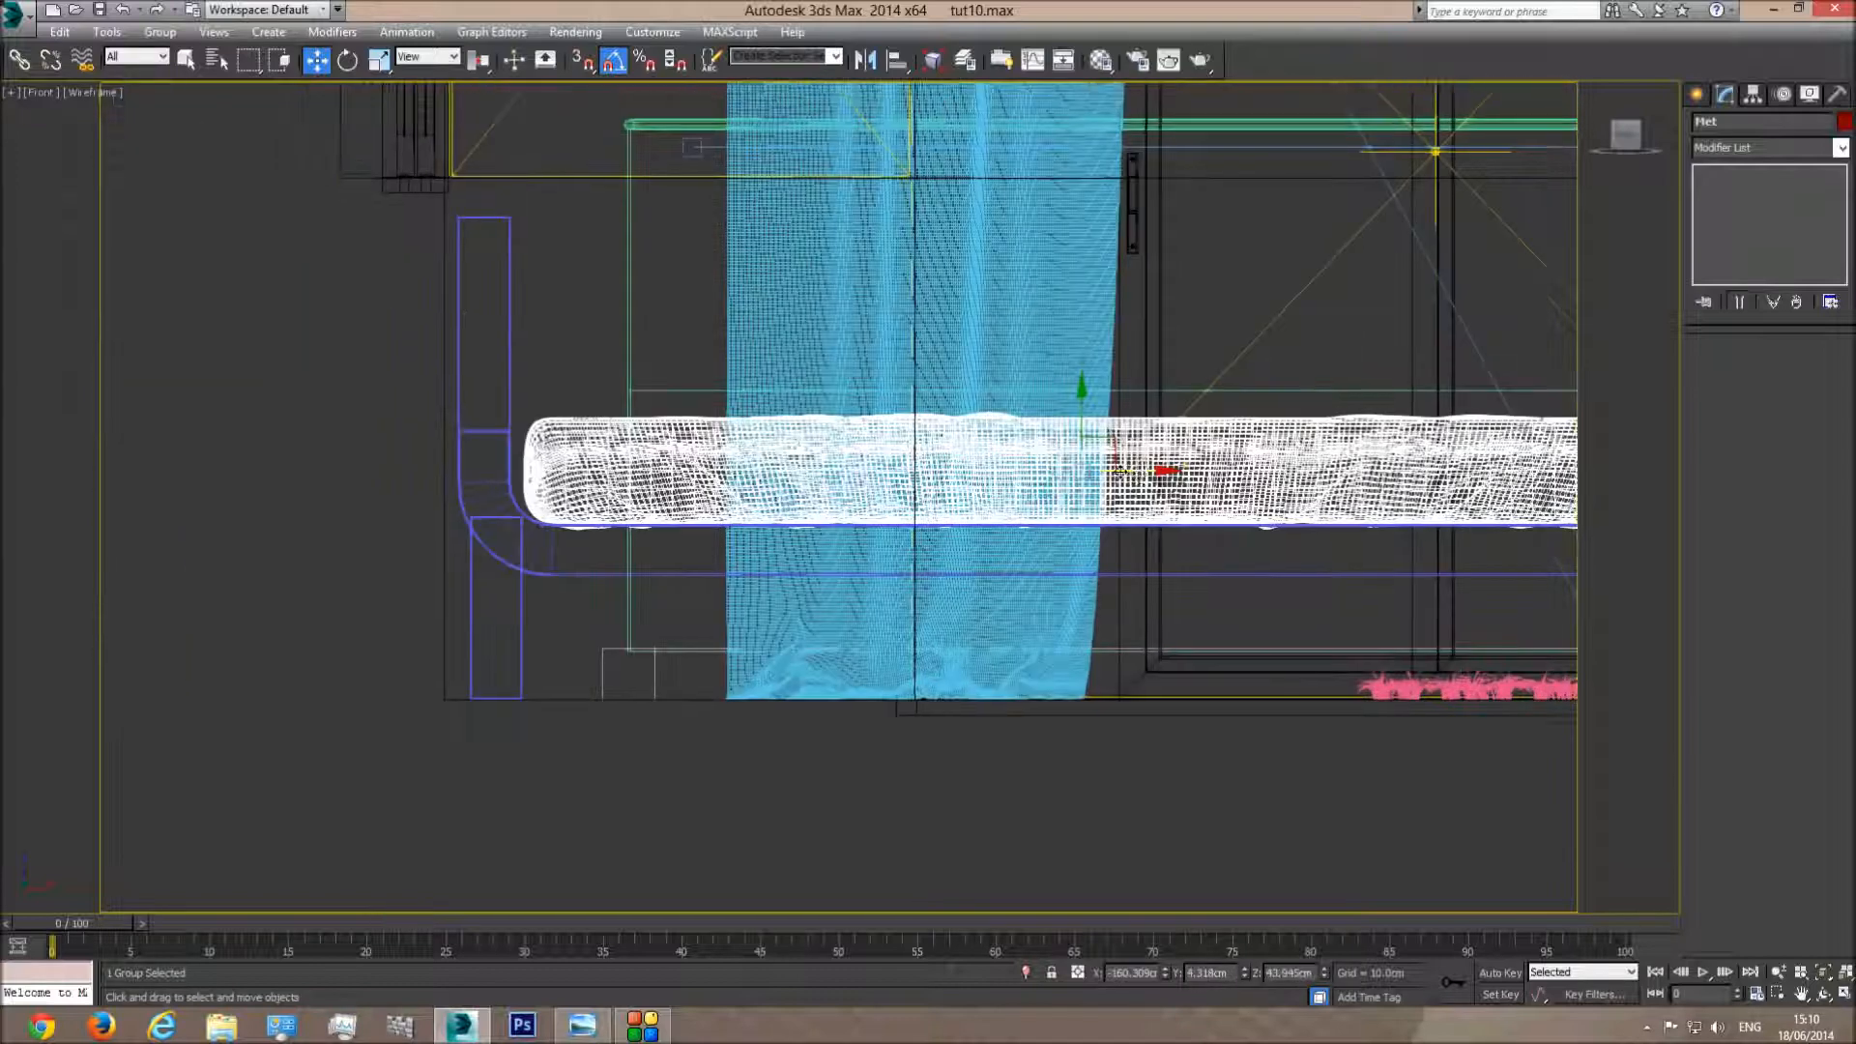
drag(1127, 473, 1117, 473)
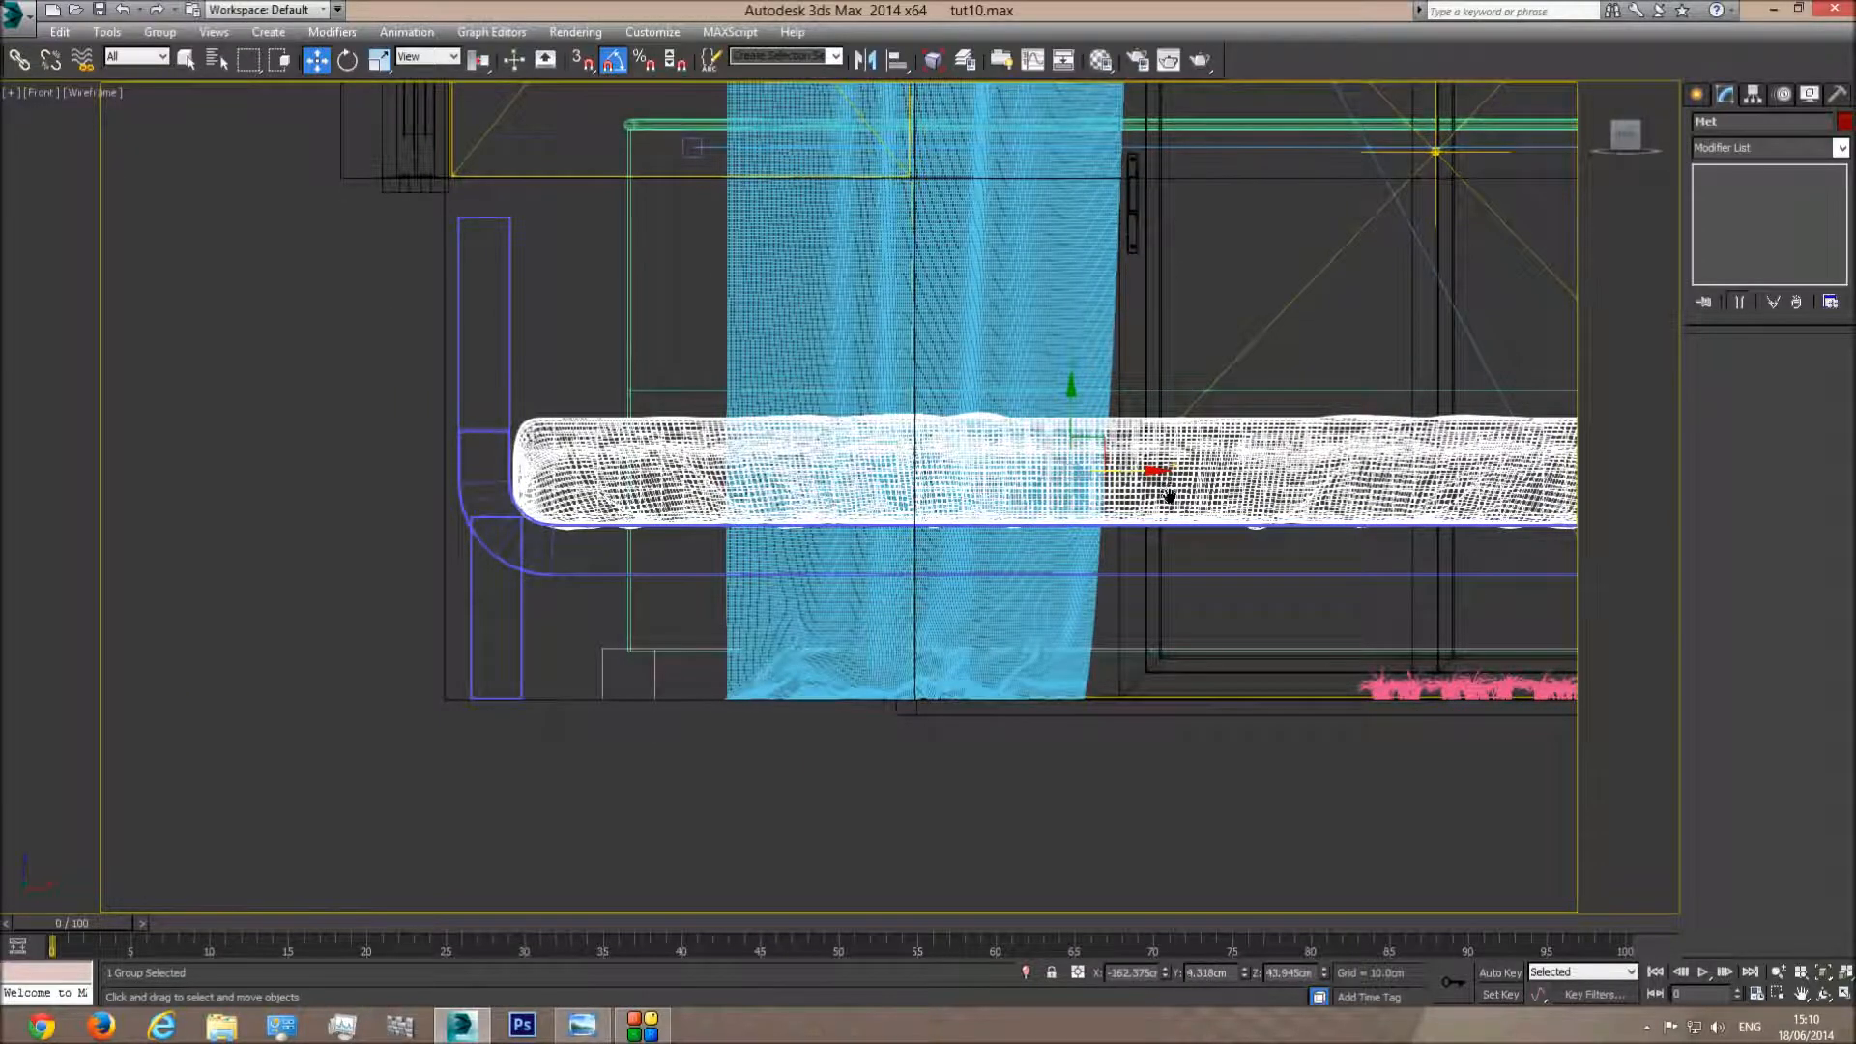
middle_drag(1193, 497, 829, 501)
key(c)
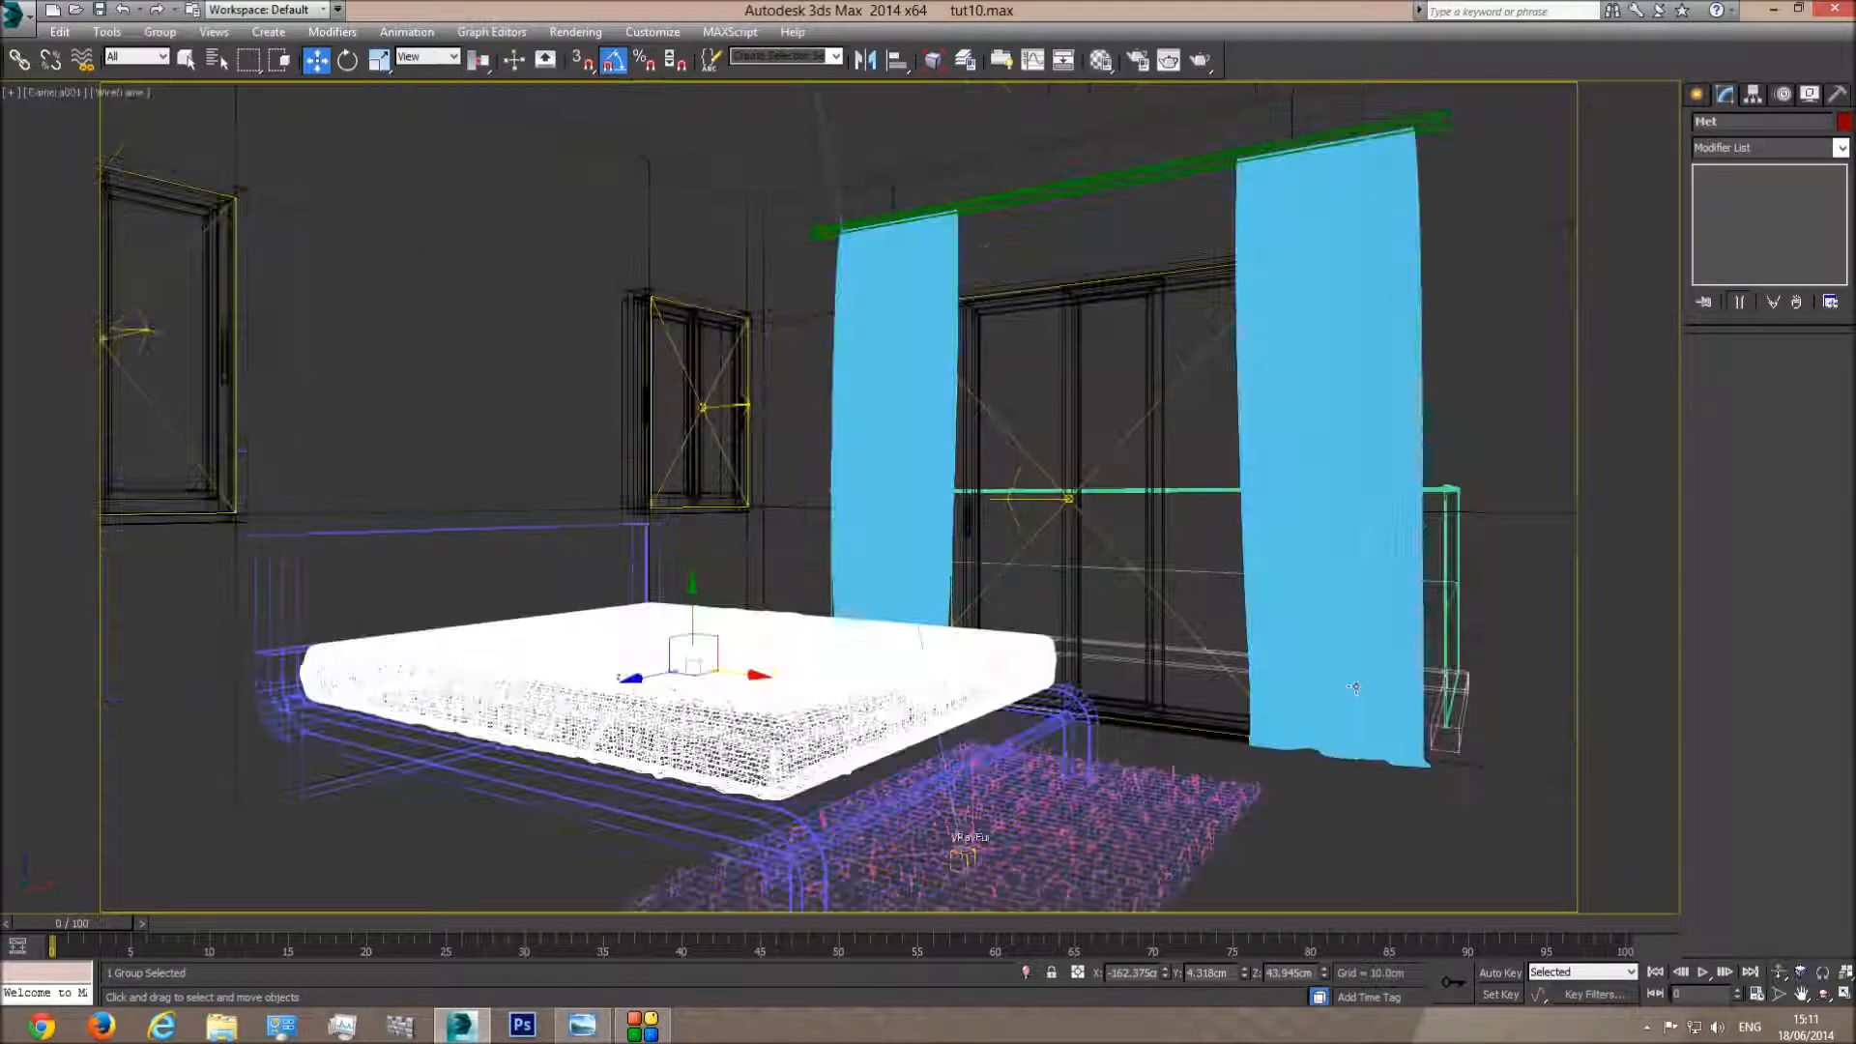
click(803, 421)
key(F3)
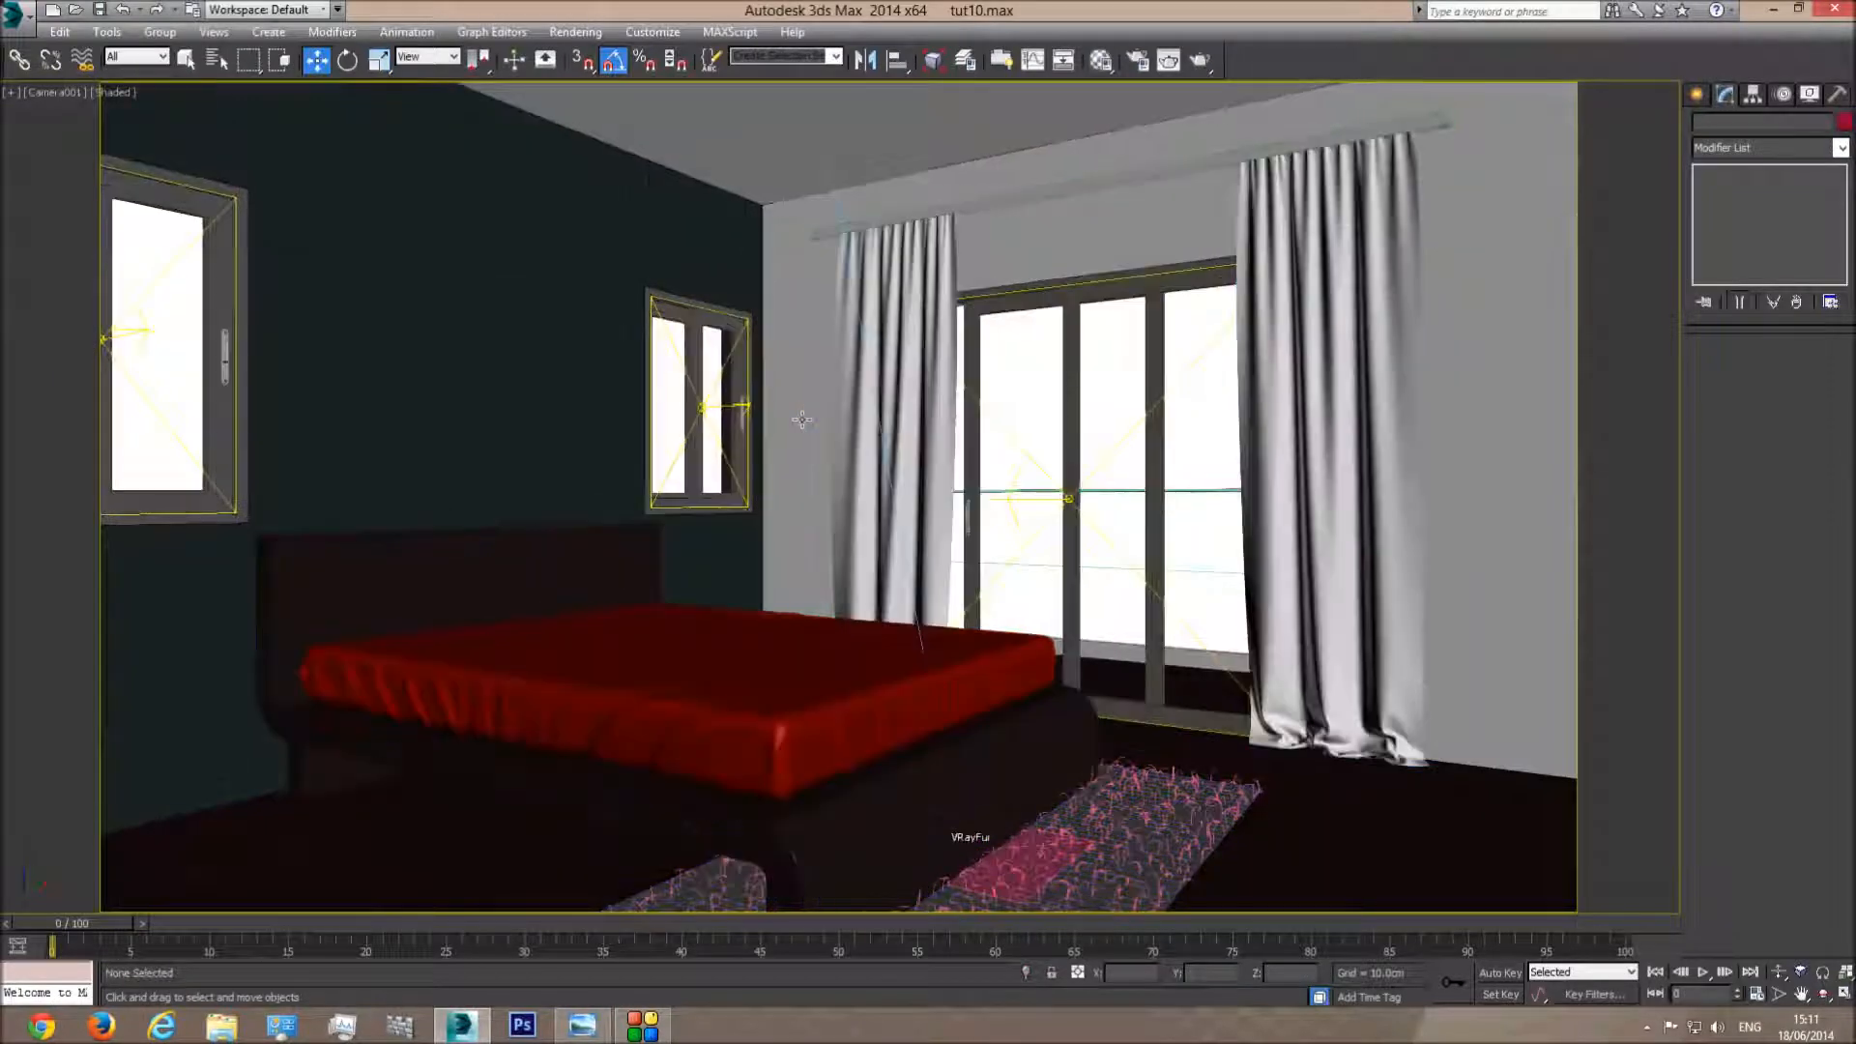
Select the Met group and bring up the unused sample slots in the Material Editor
click(768, 673)
key(q)
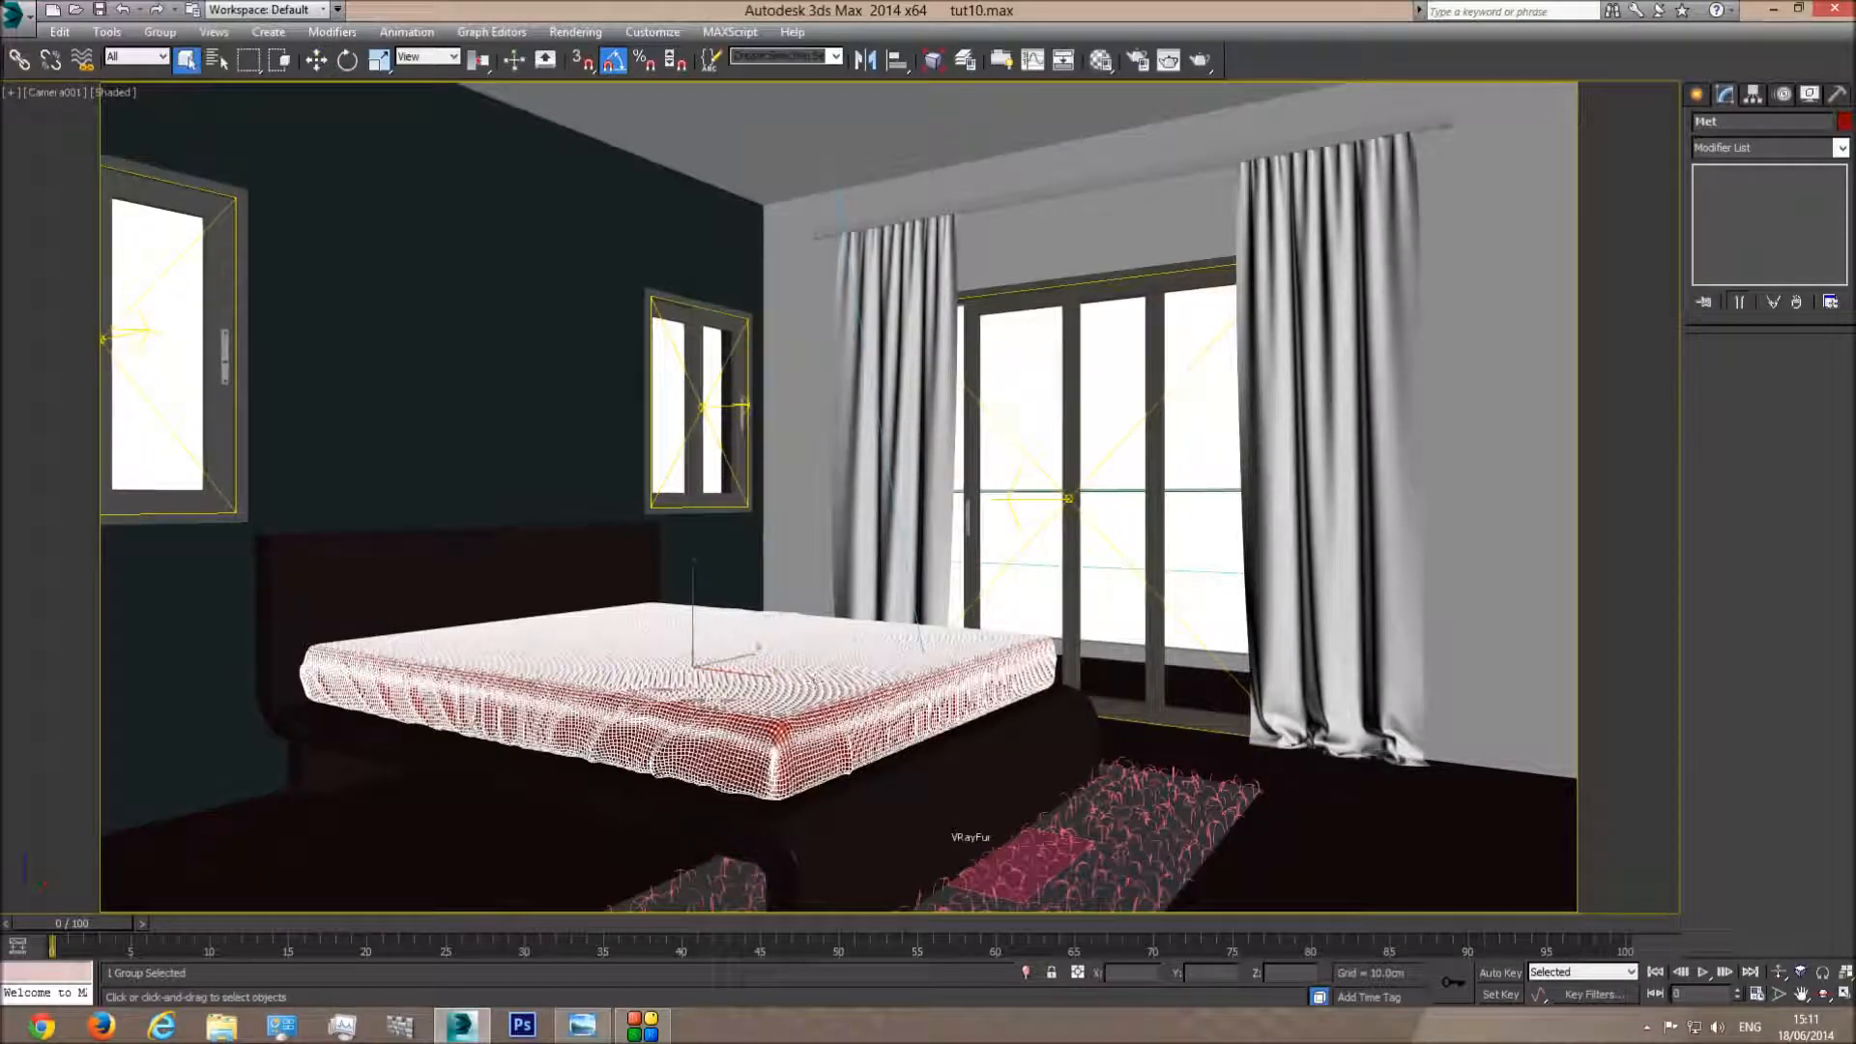
click(1099, 60)
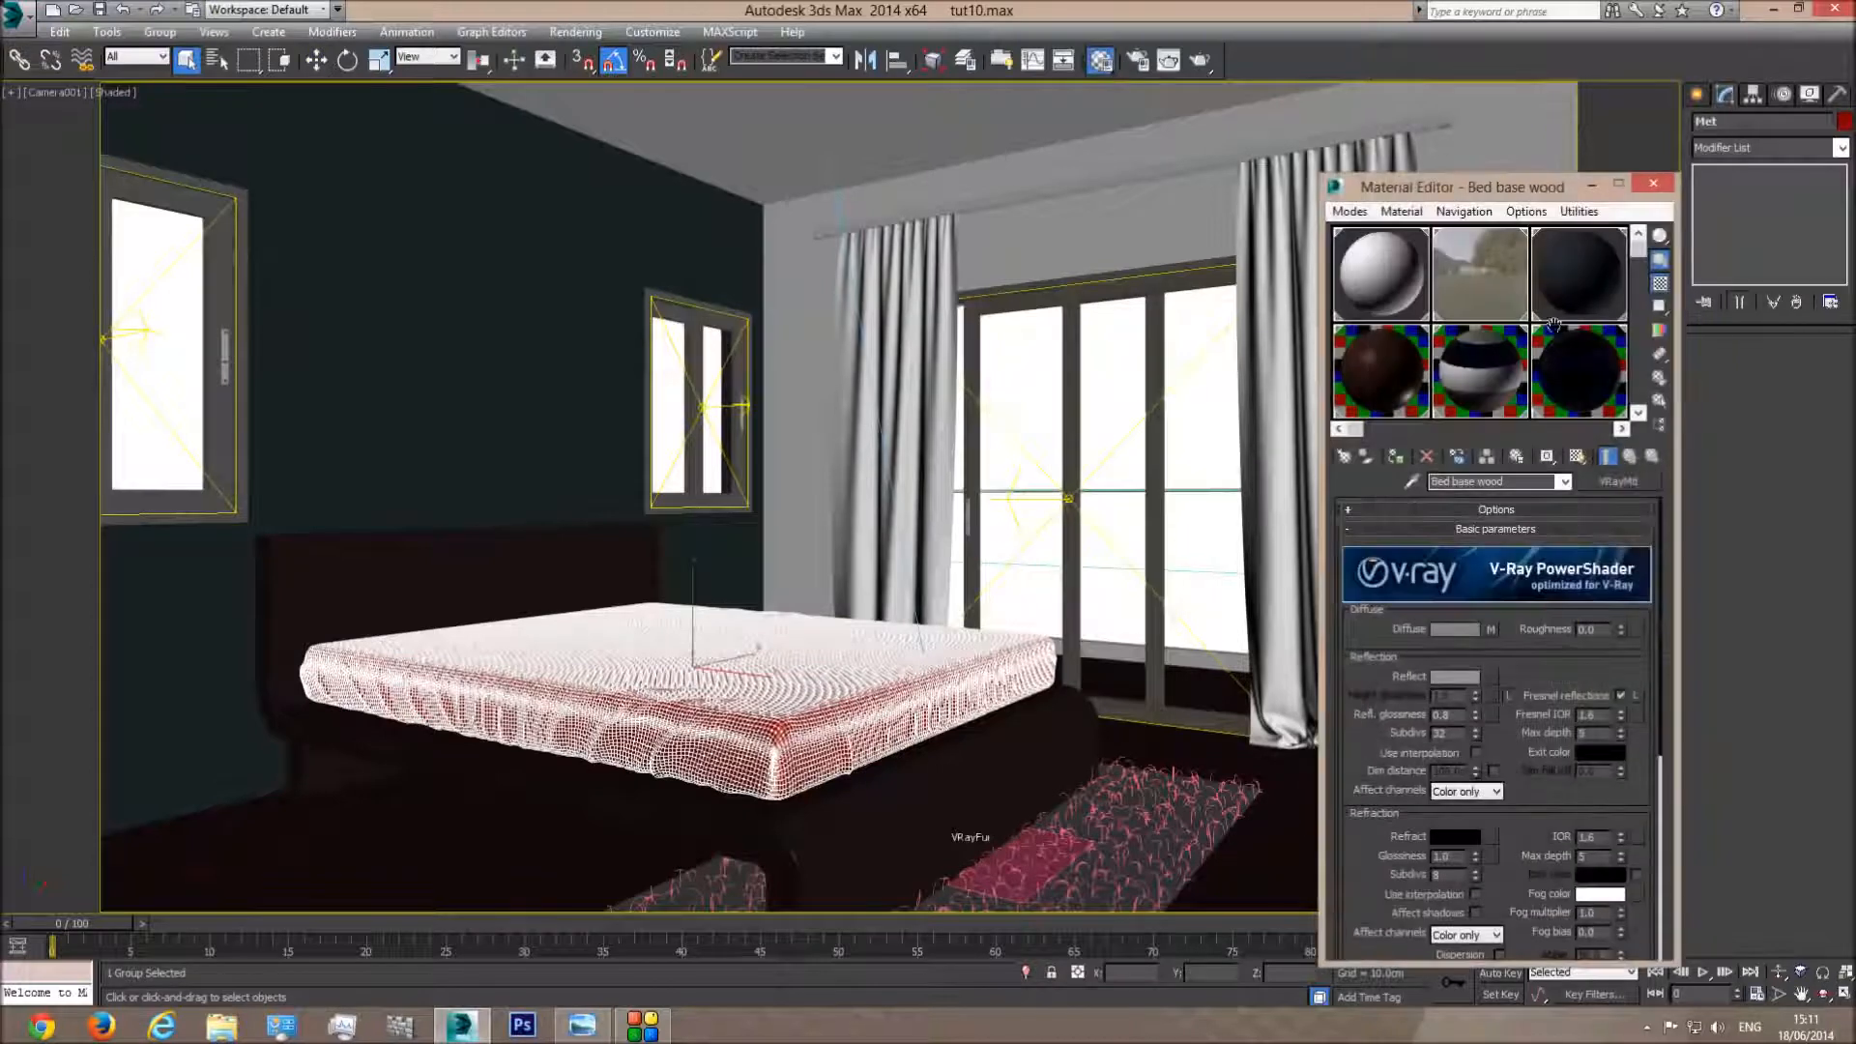
drag(1639, 249, 1646, 426)
click(1622, 430)
click(1622, 429)
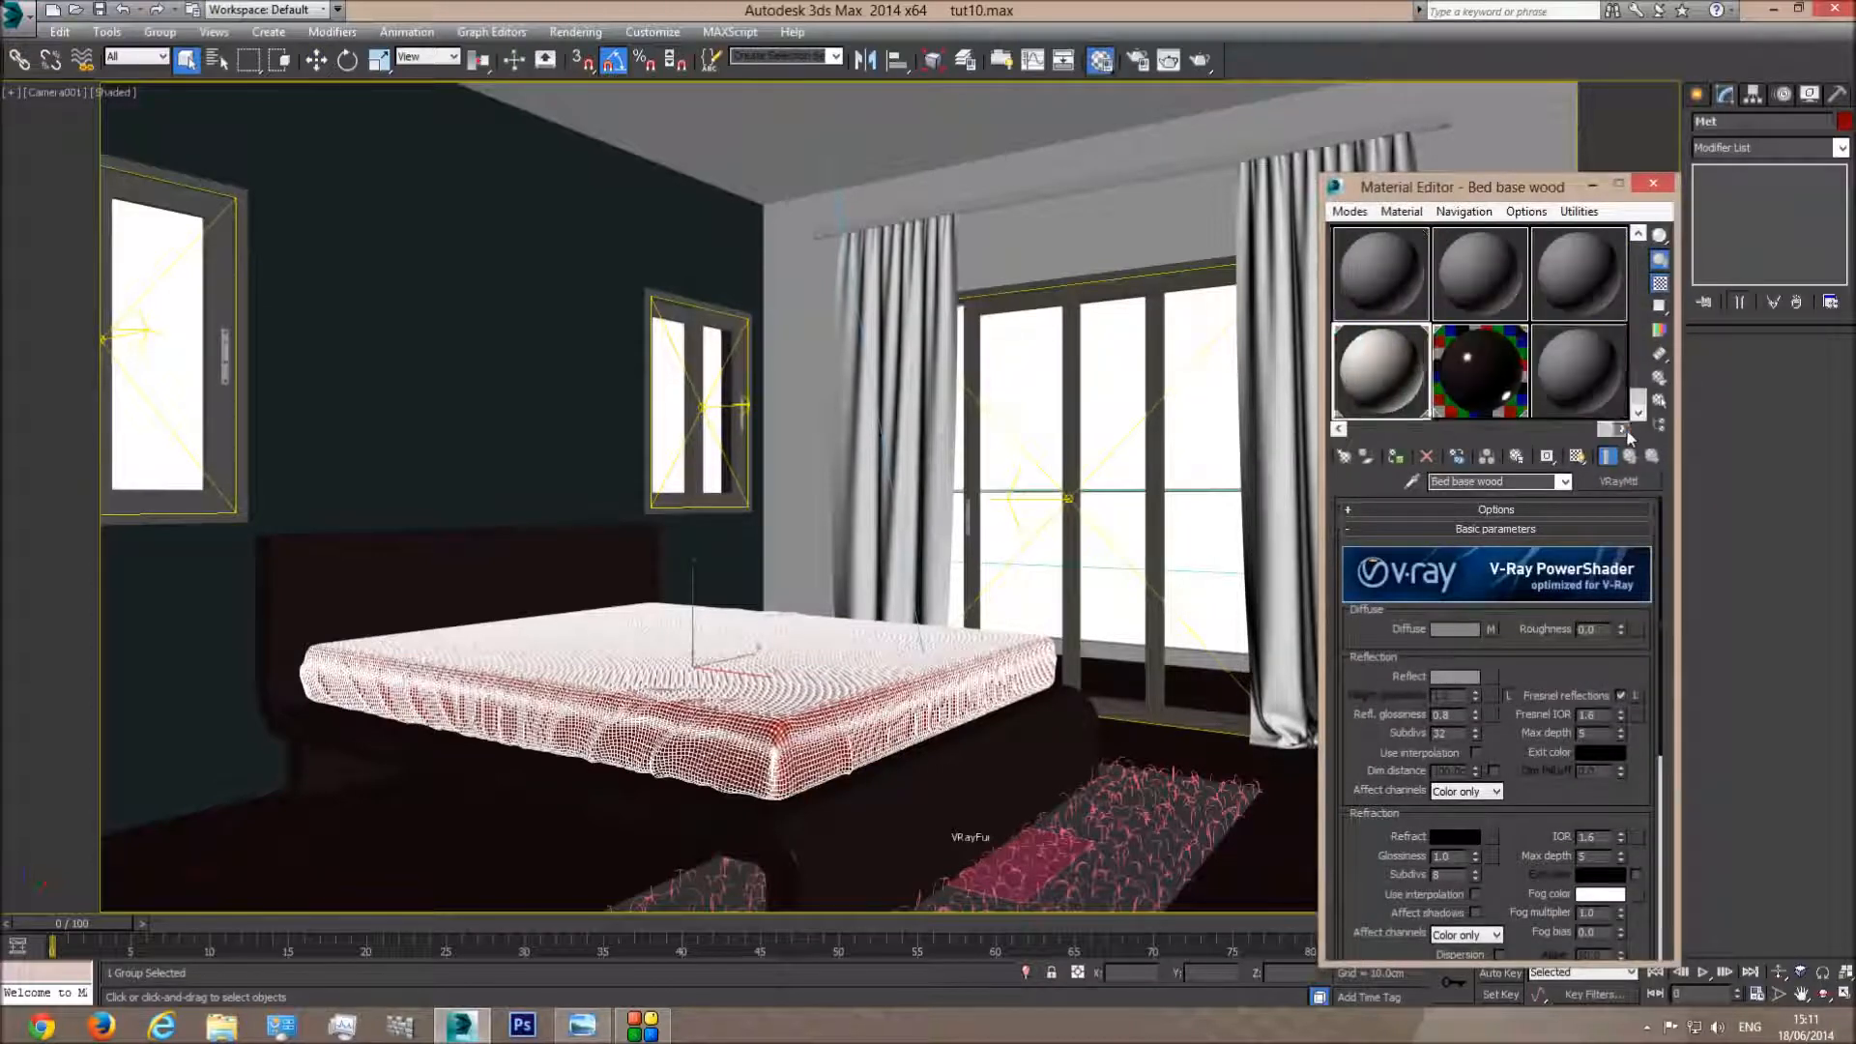
click(1622, 429)
Examine the mattress and sheet in the reference photo modern-bed-designs.jpg in Windows Photo Viewer, then return to 3ds Max
click(582, 1026)
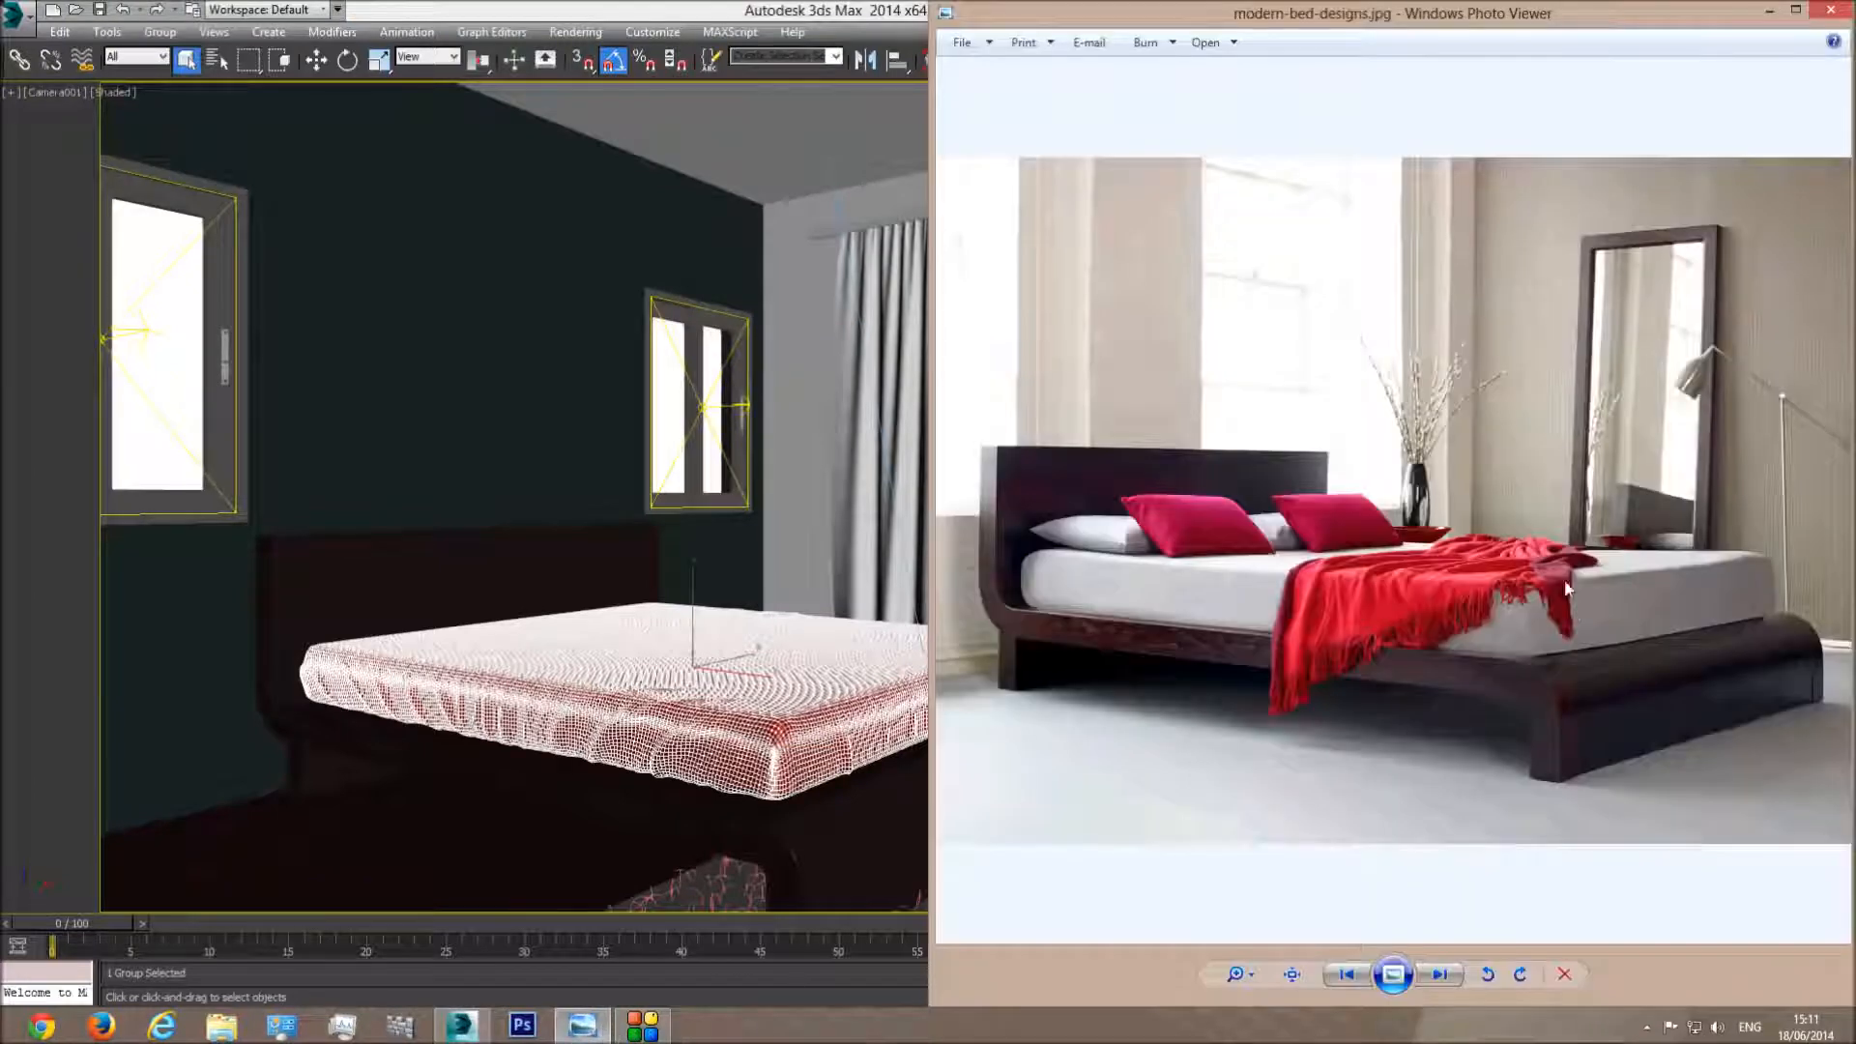
scroll(1180, 620, up, 2)
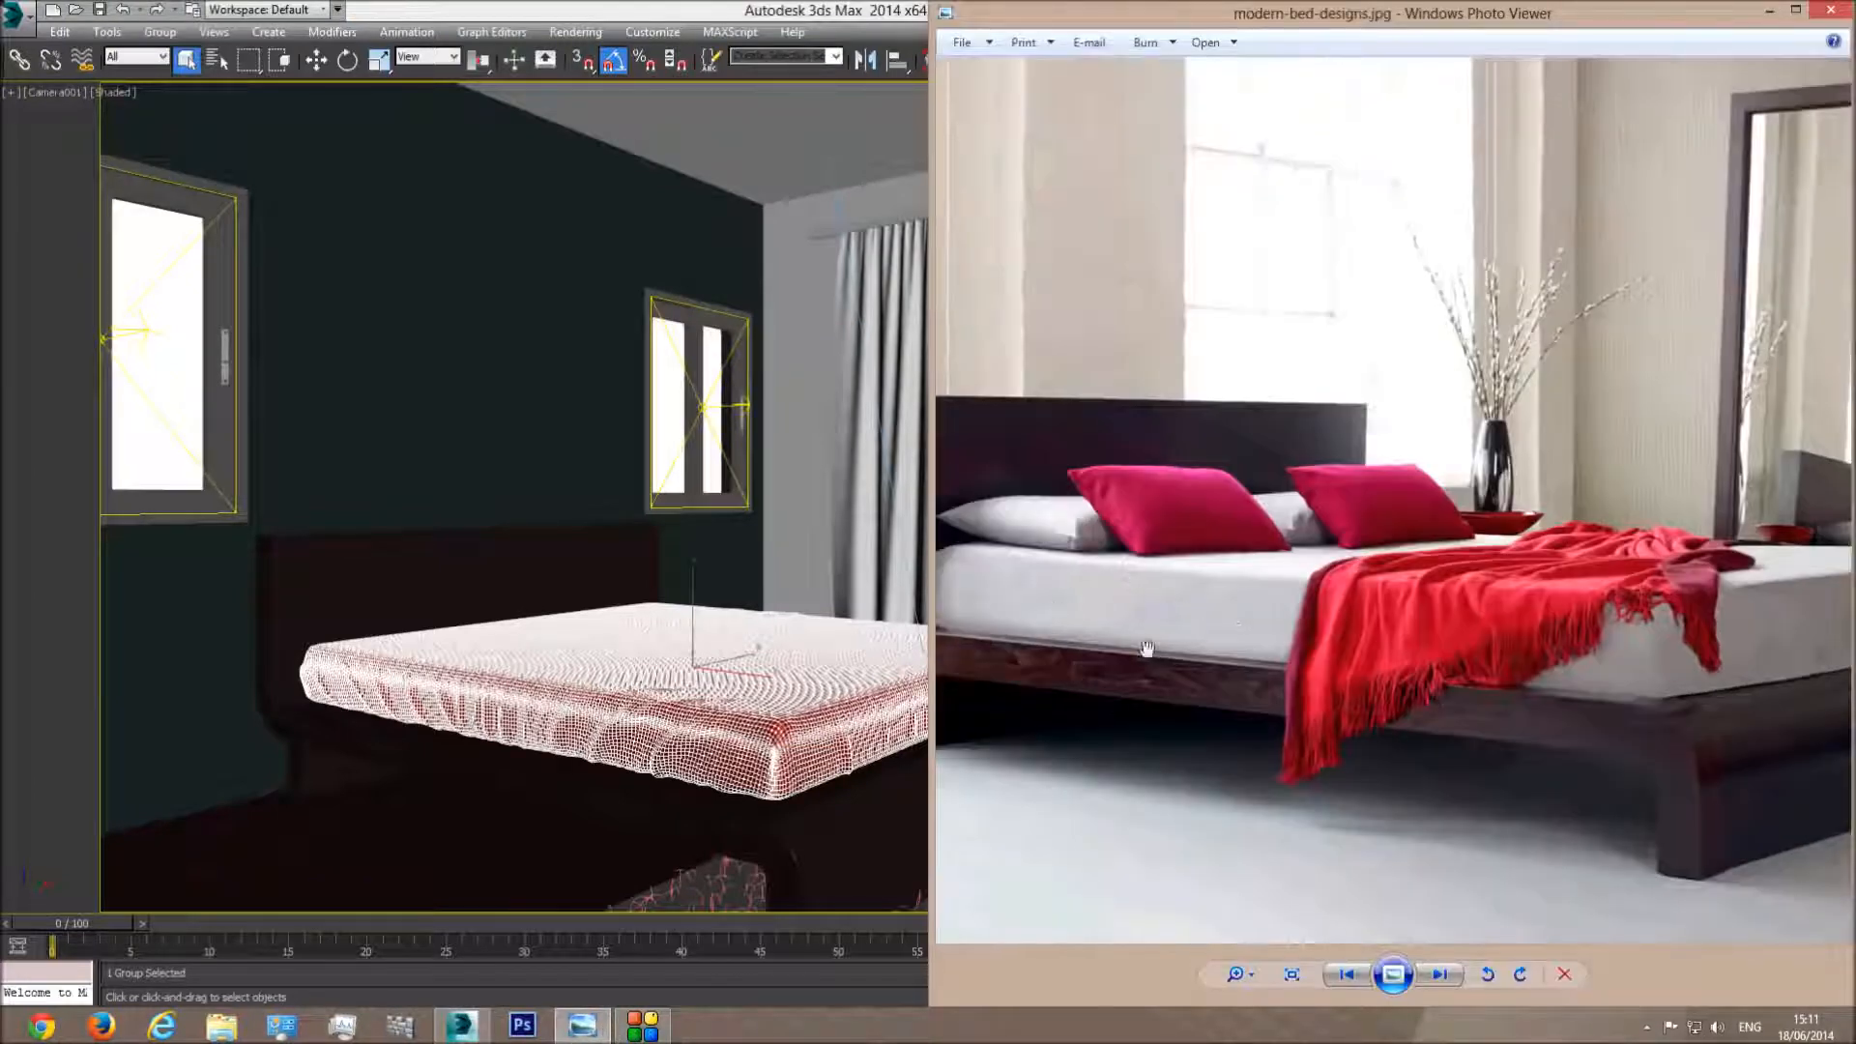
drag(1565, 649, 1345, 625)
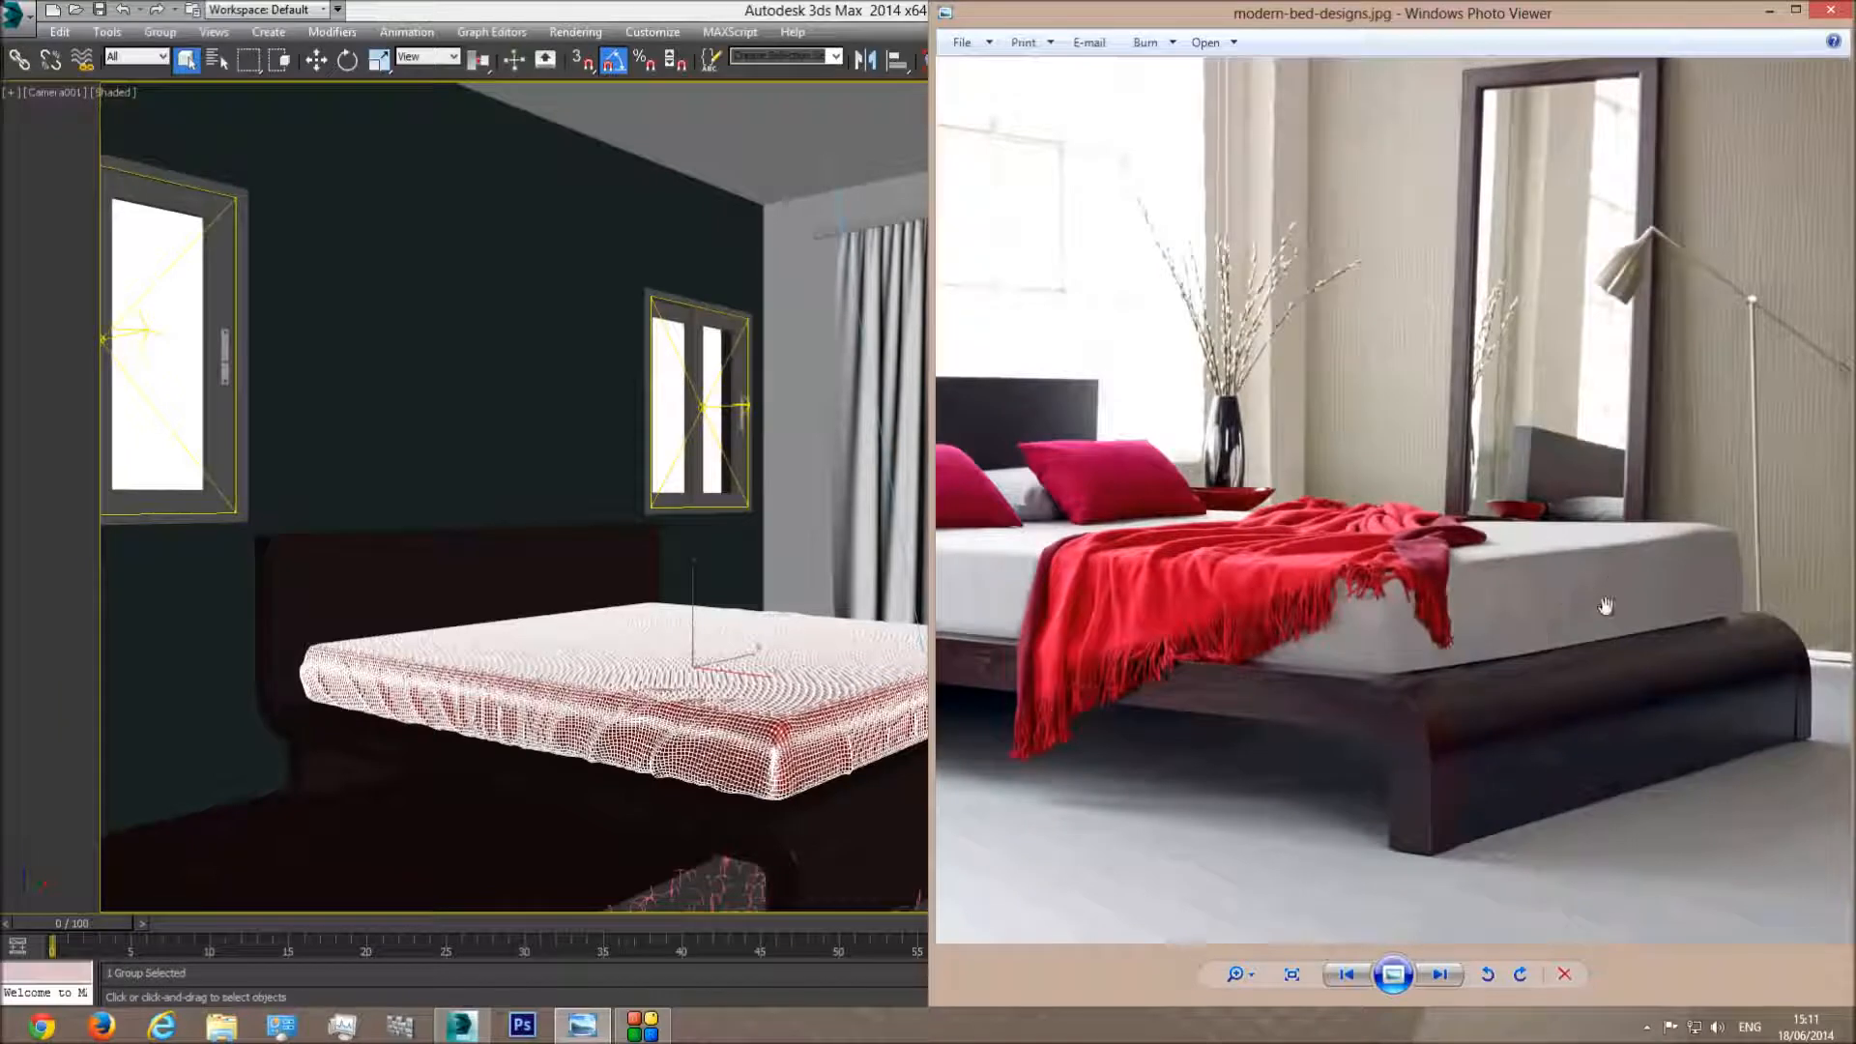
click(816, 8)
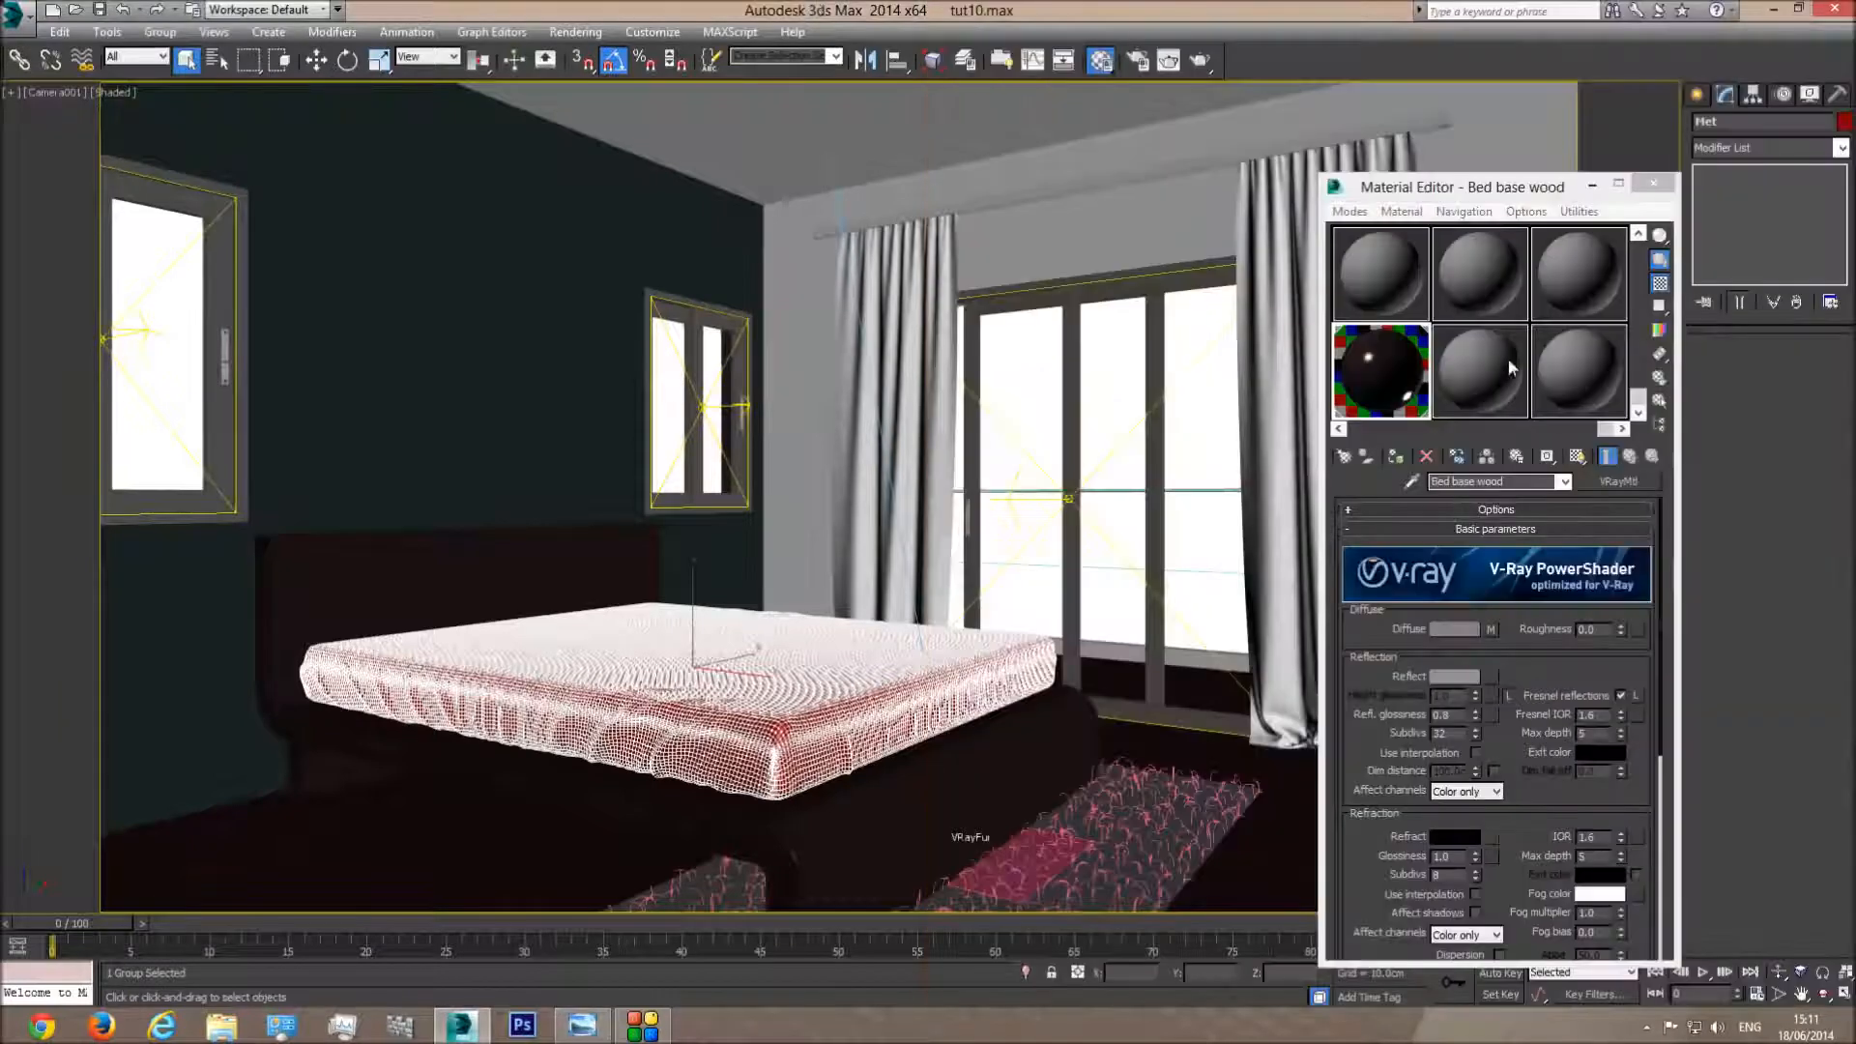
Name an unused material "Met and sheet" and change its type to VRayMtl
click(1363, 260)
click(1507, 488)
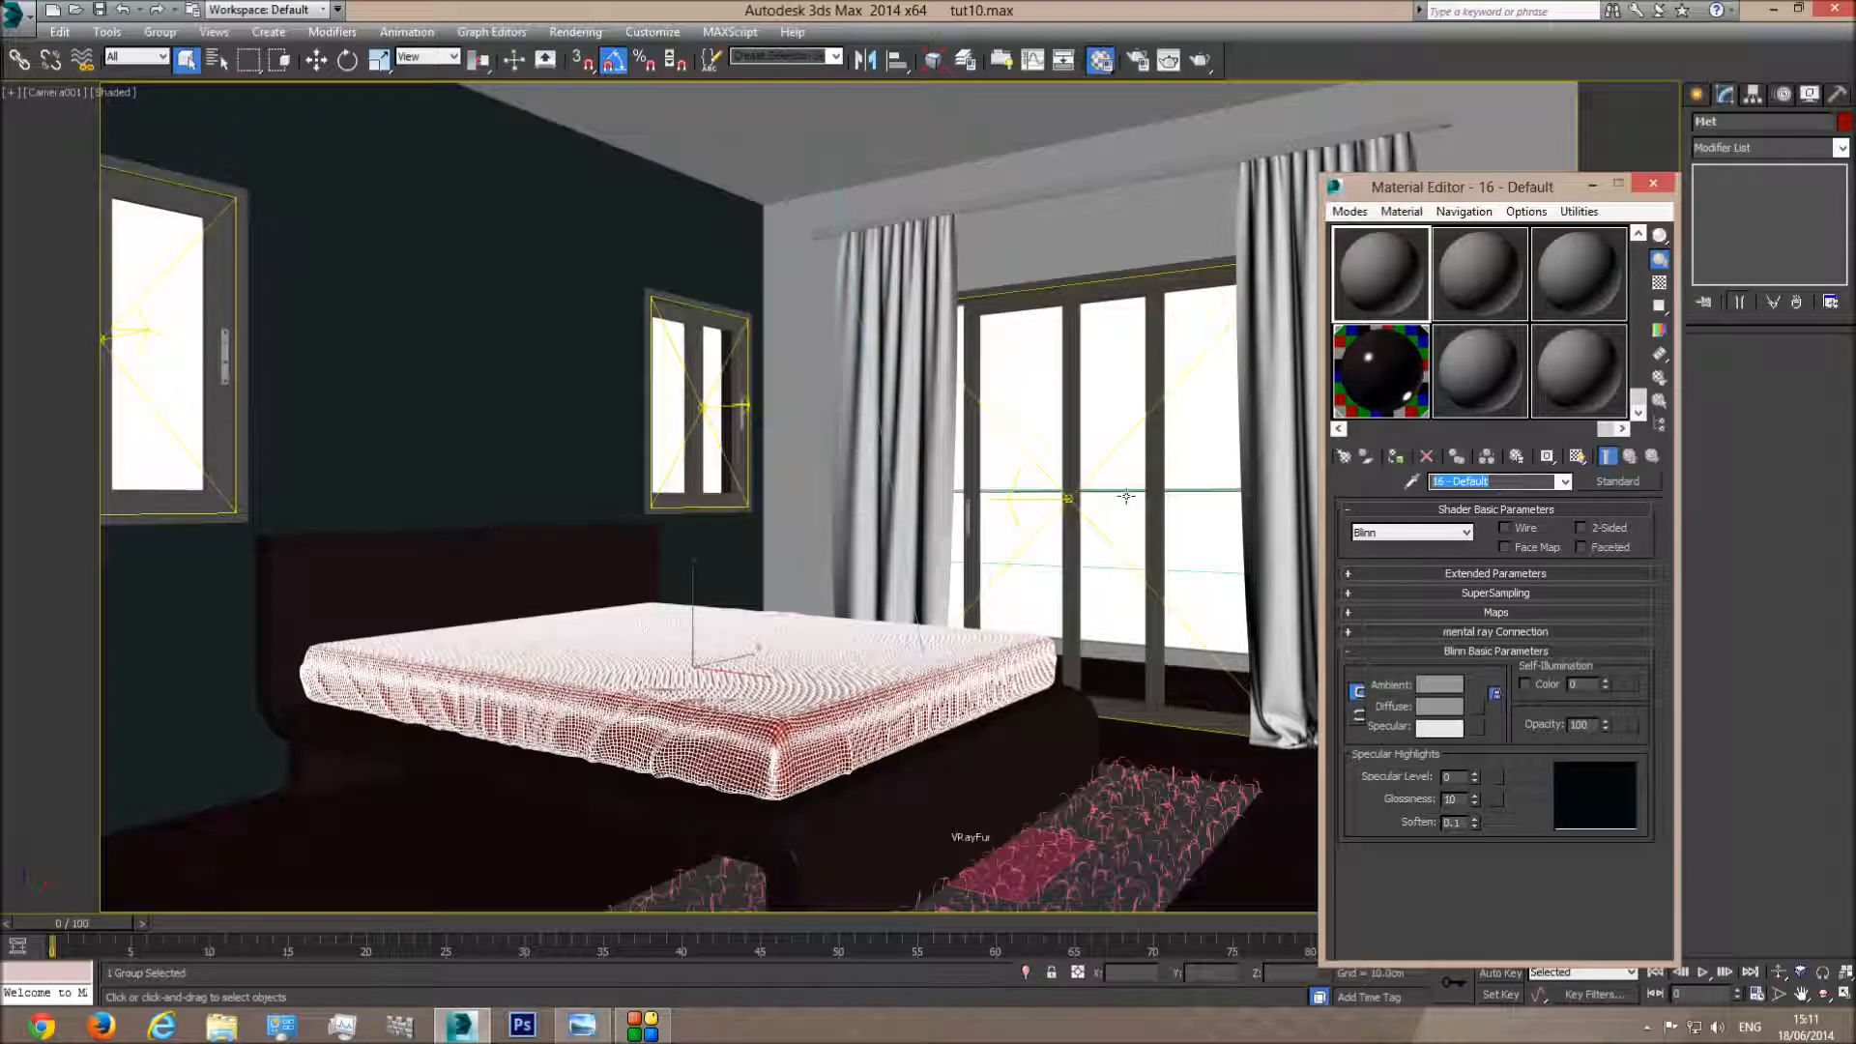
text(Meca)
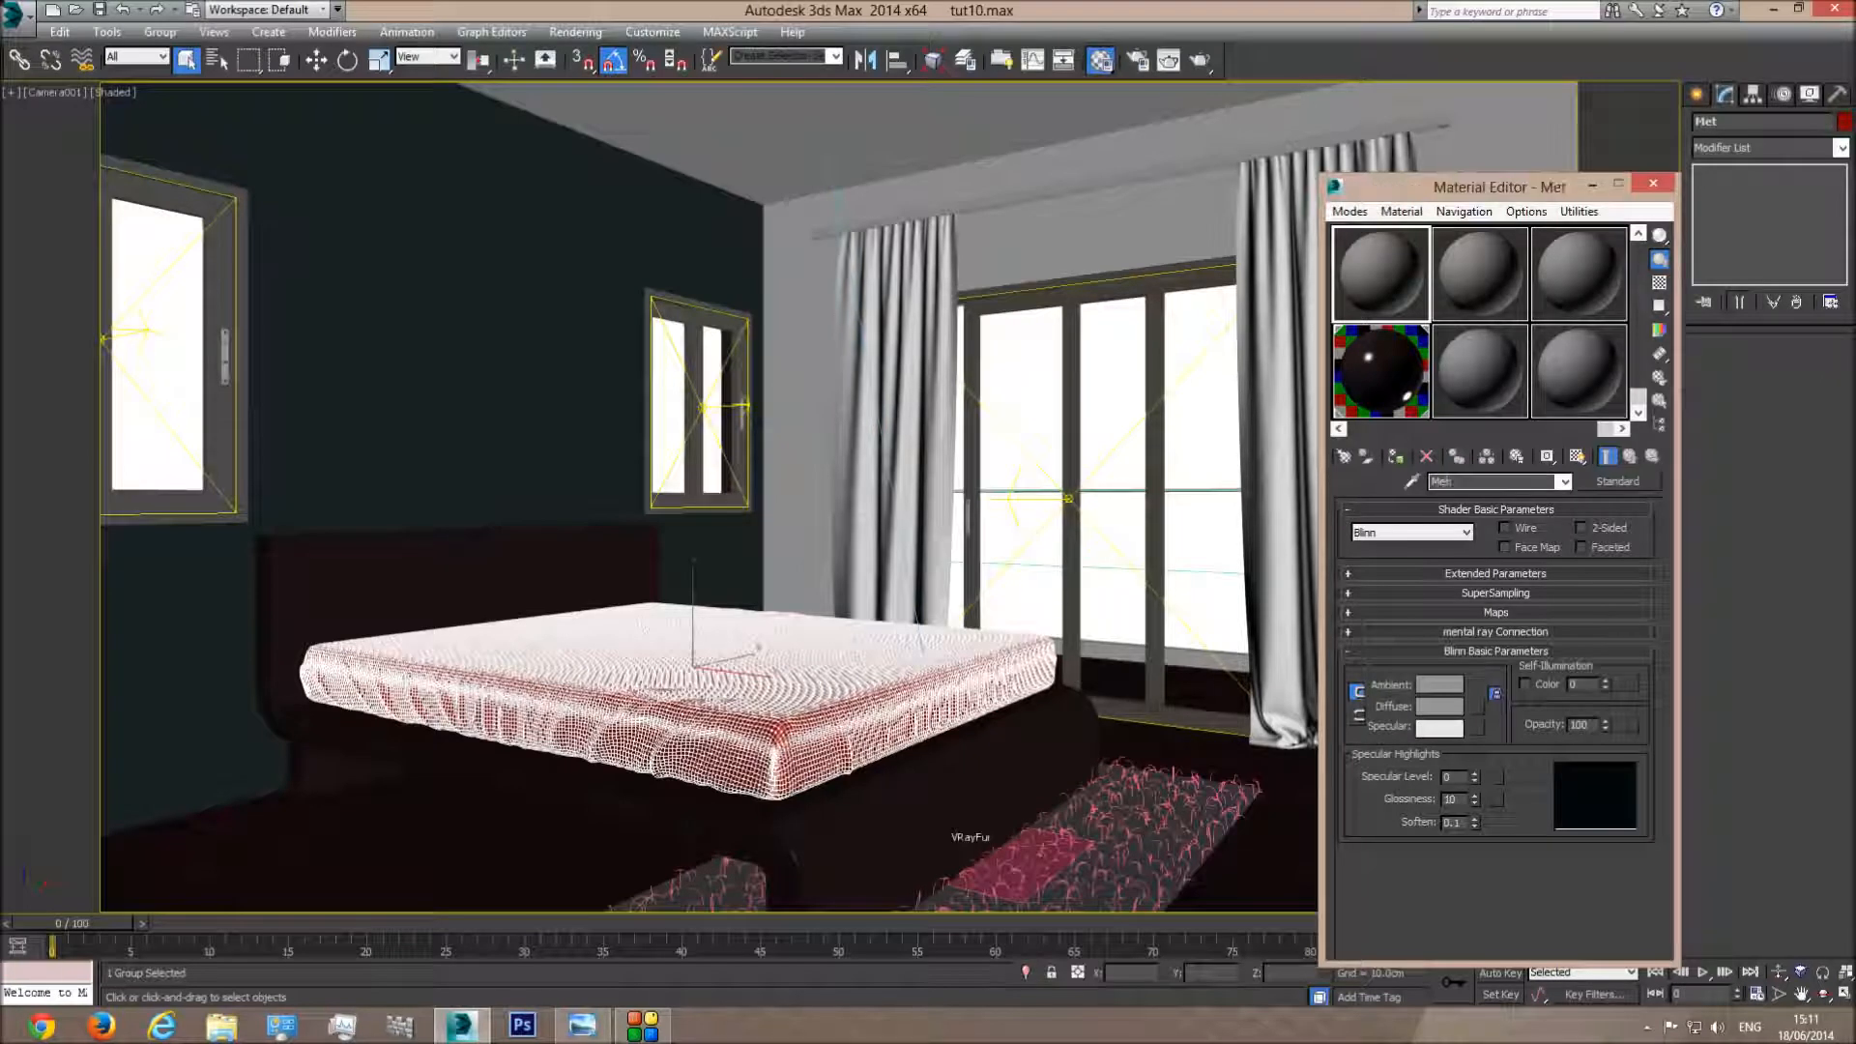
text(nd sheet)
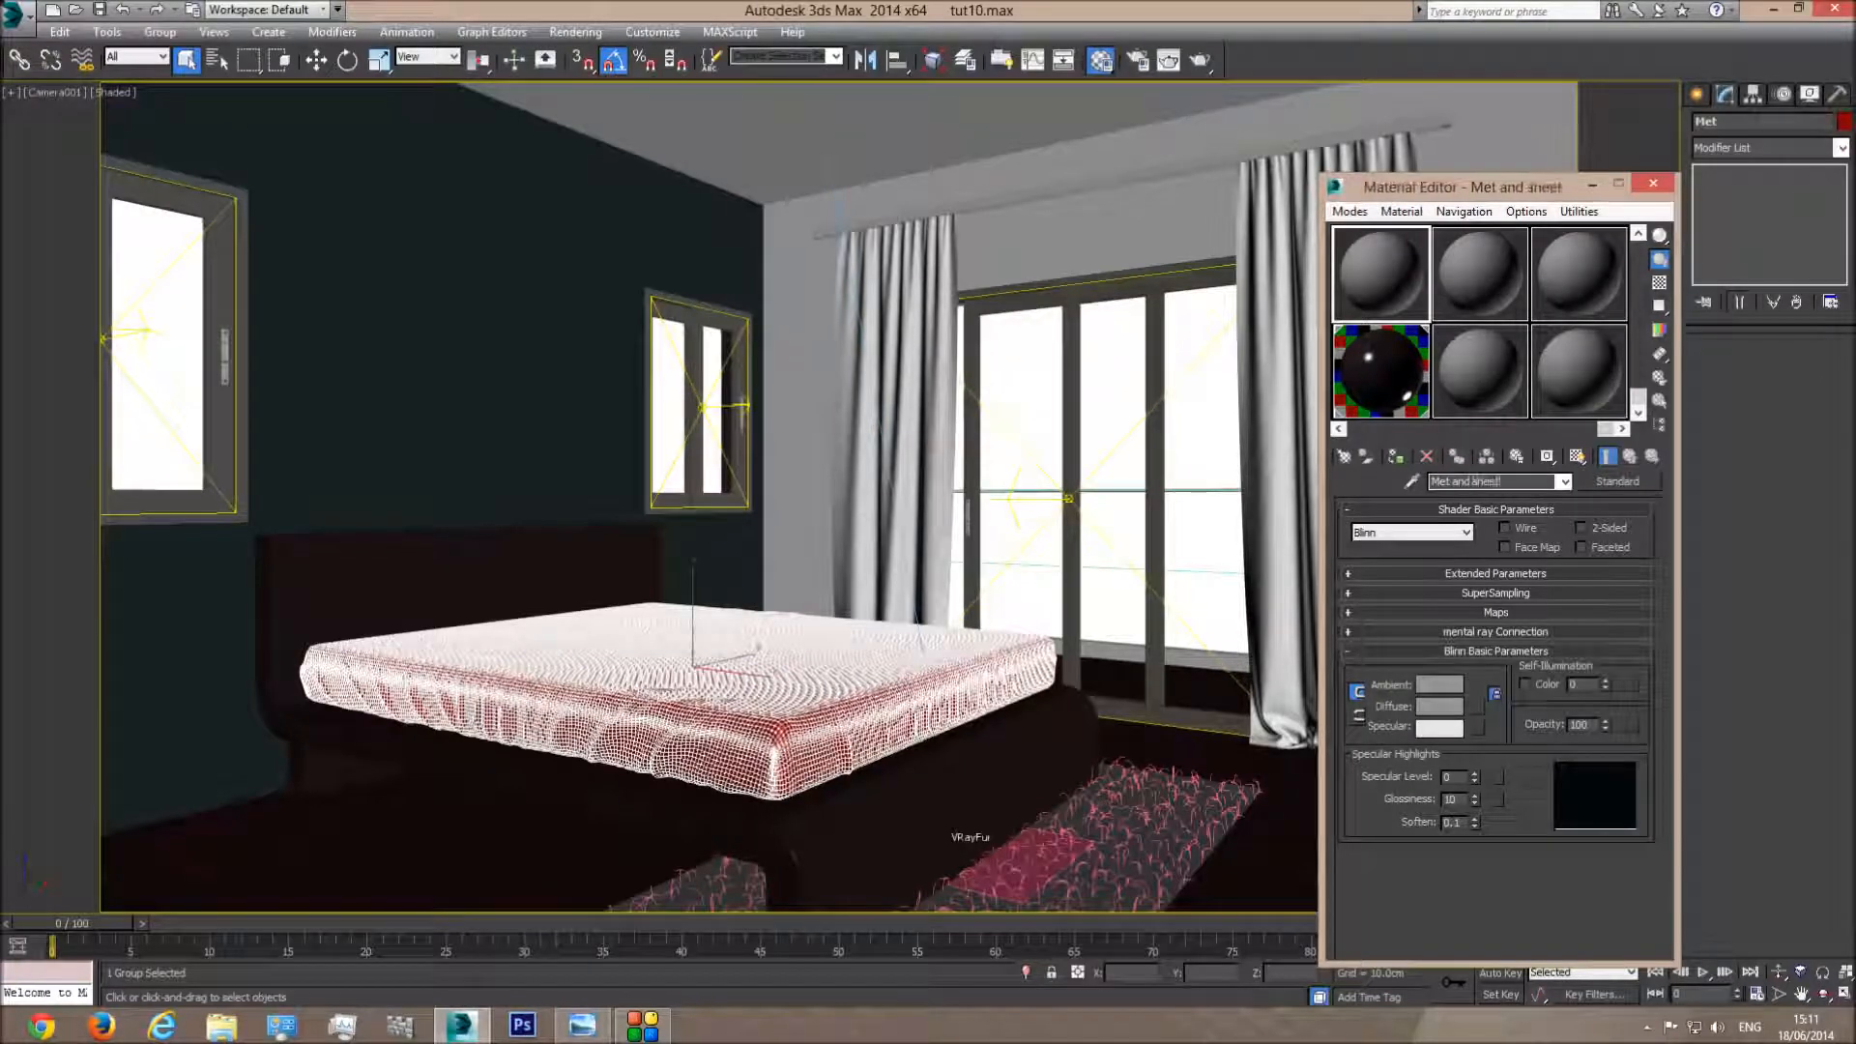
click(1634, 483)
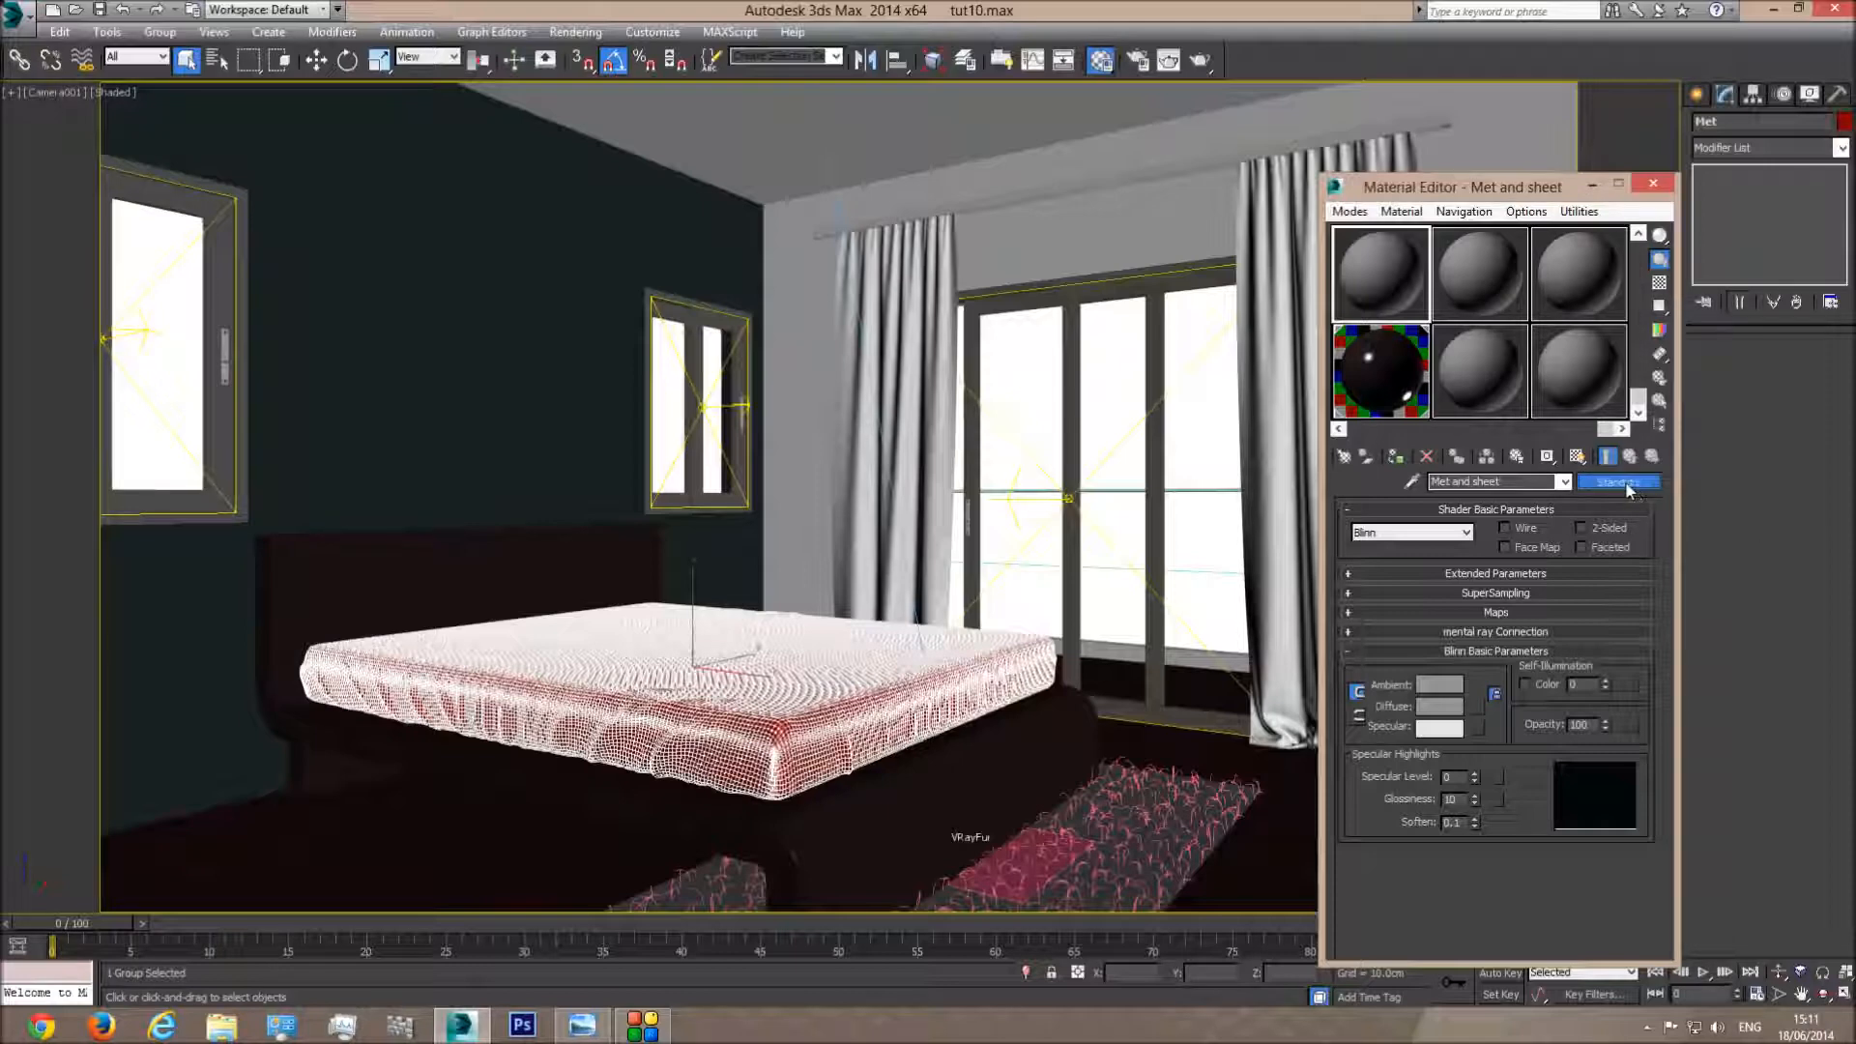
scroll(810, 657, down, 10)
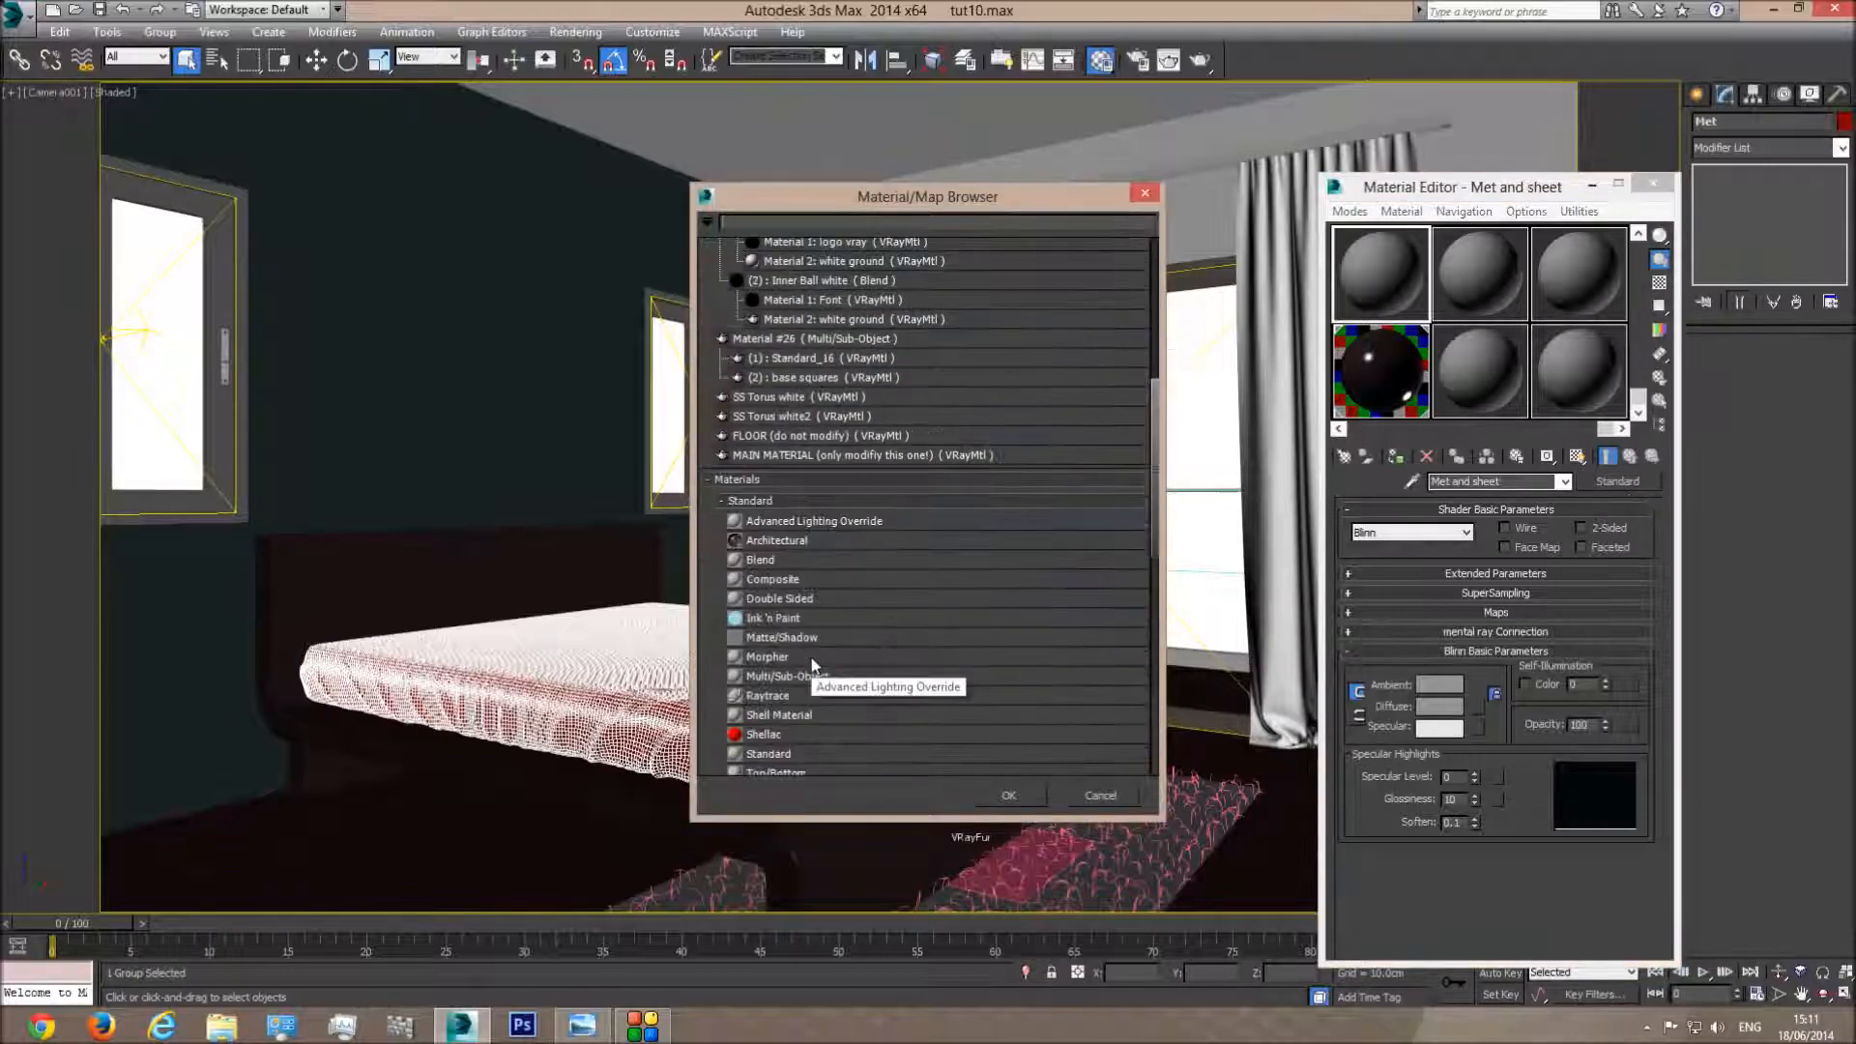
scroll(791, 619, down, 6)
double_click(804, 642)
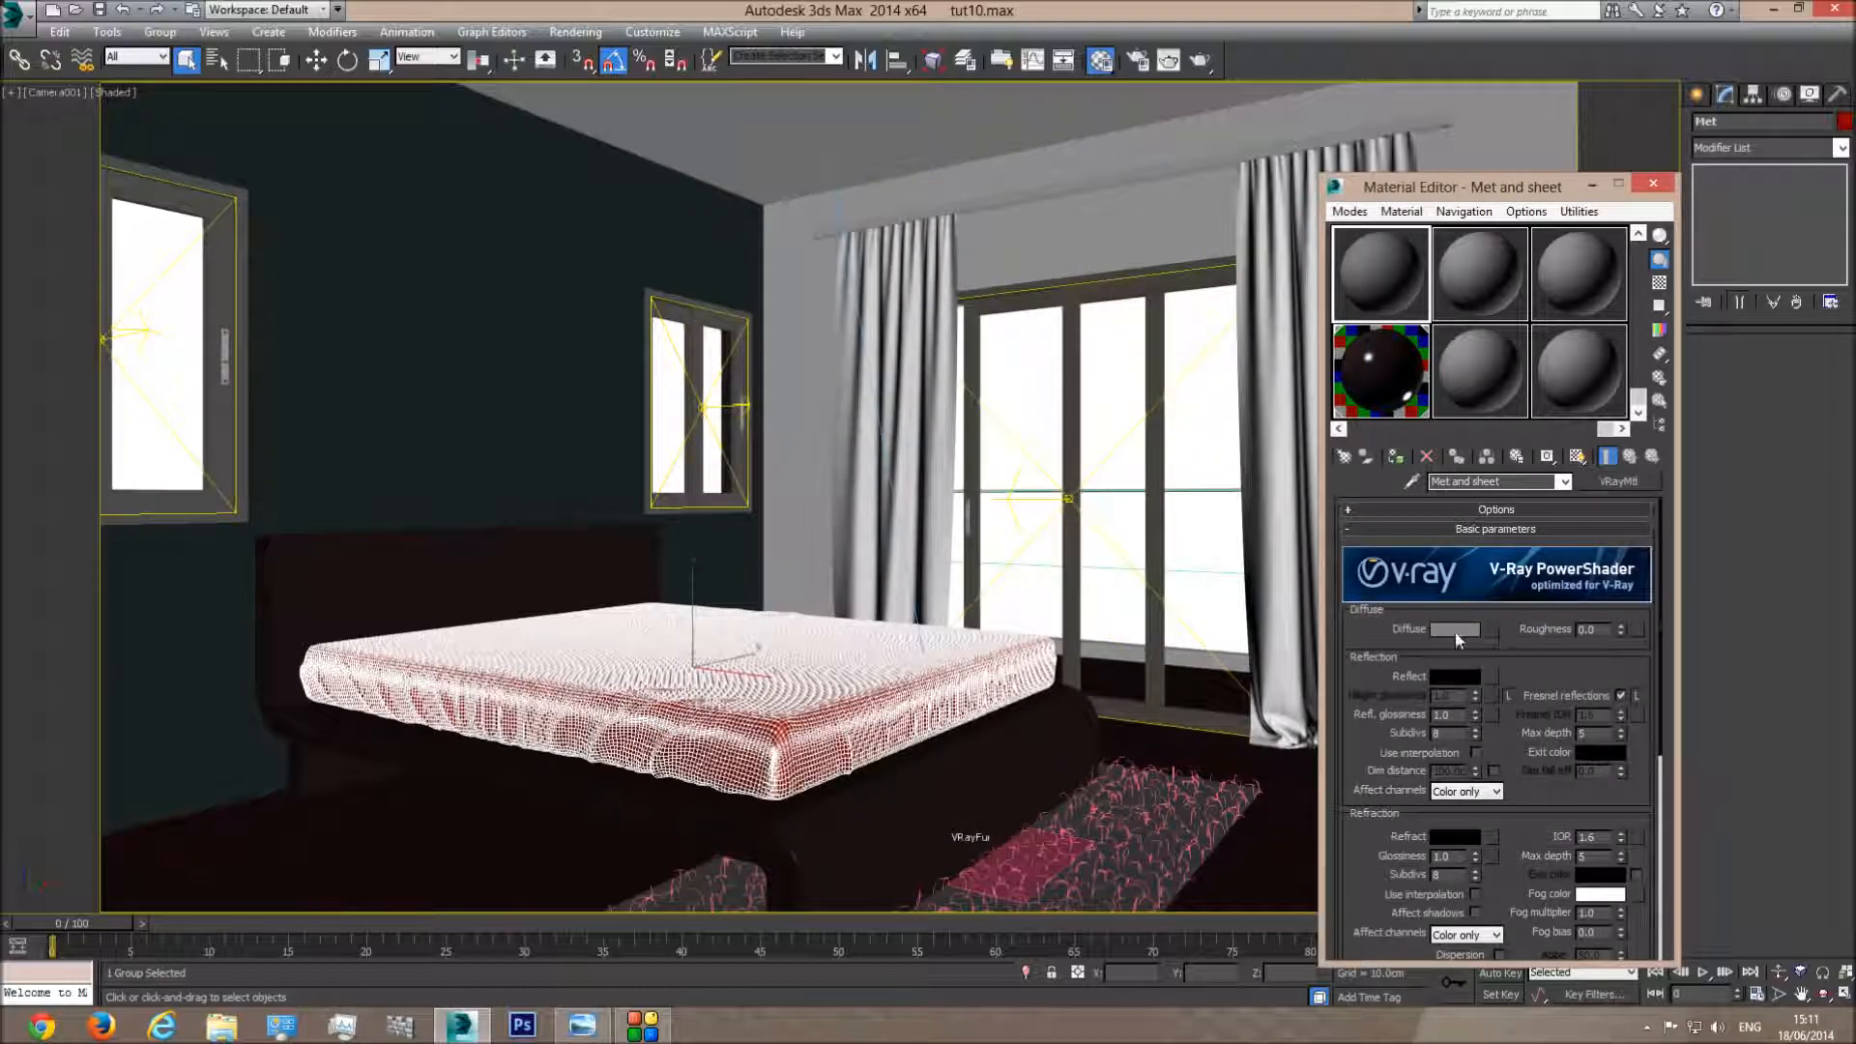
Set the diffuse color of the Met and sheet material to near-white, value 250
click(1455, 629)
drag(563, 201, 566, 269)
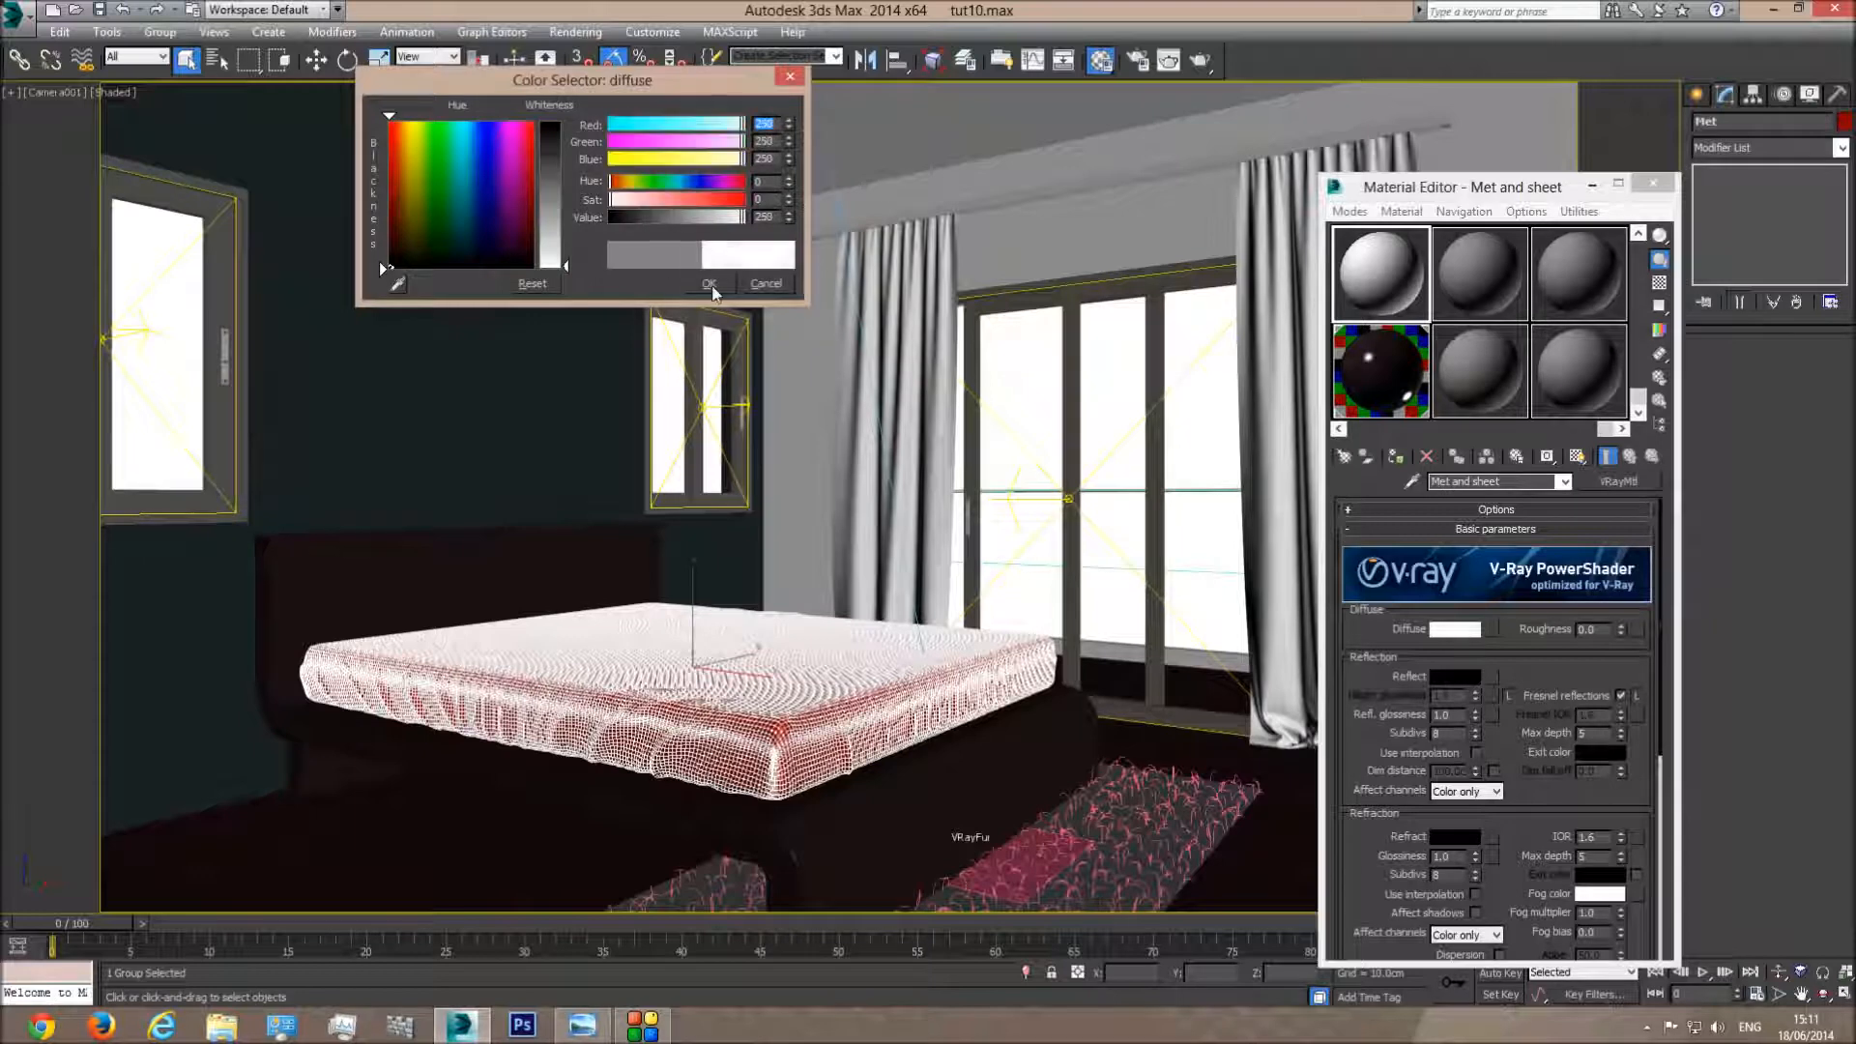
click(711, 287)
Assign a standard Falloff map to the diffuse channel of the Met and sheet material
click(1493, 629)
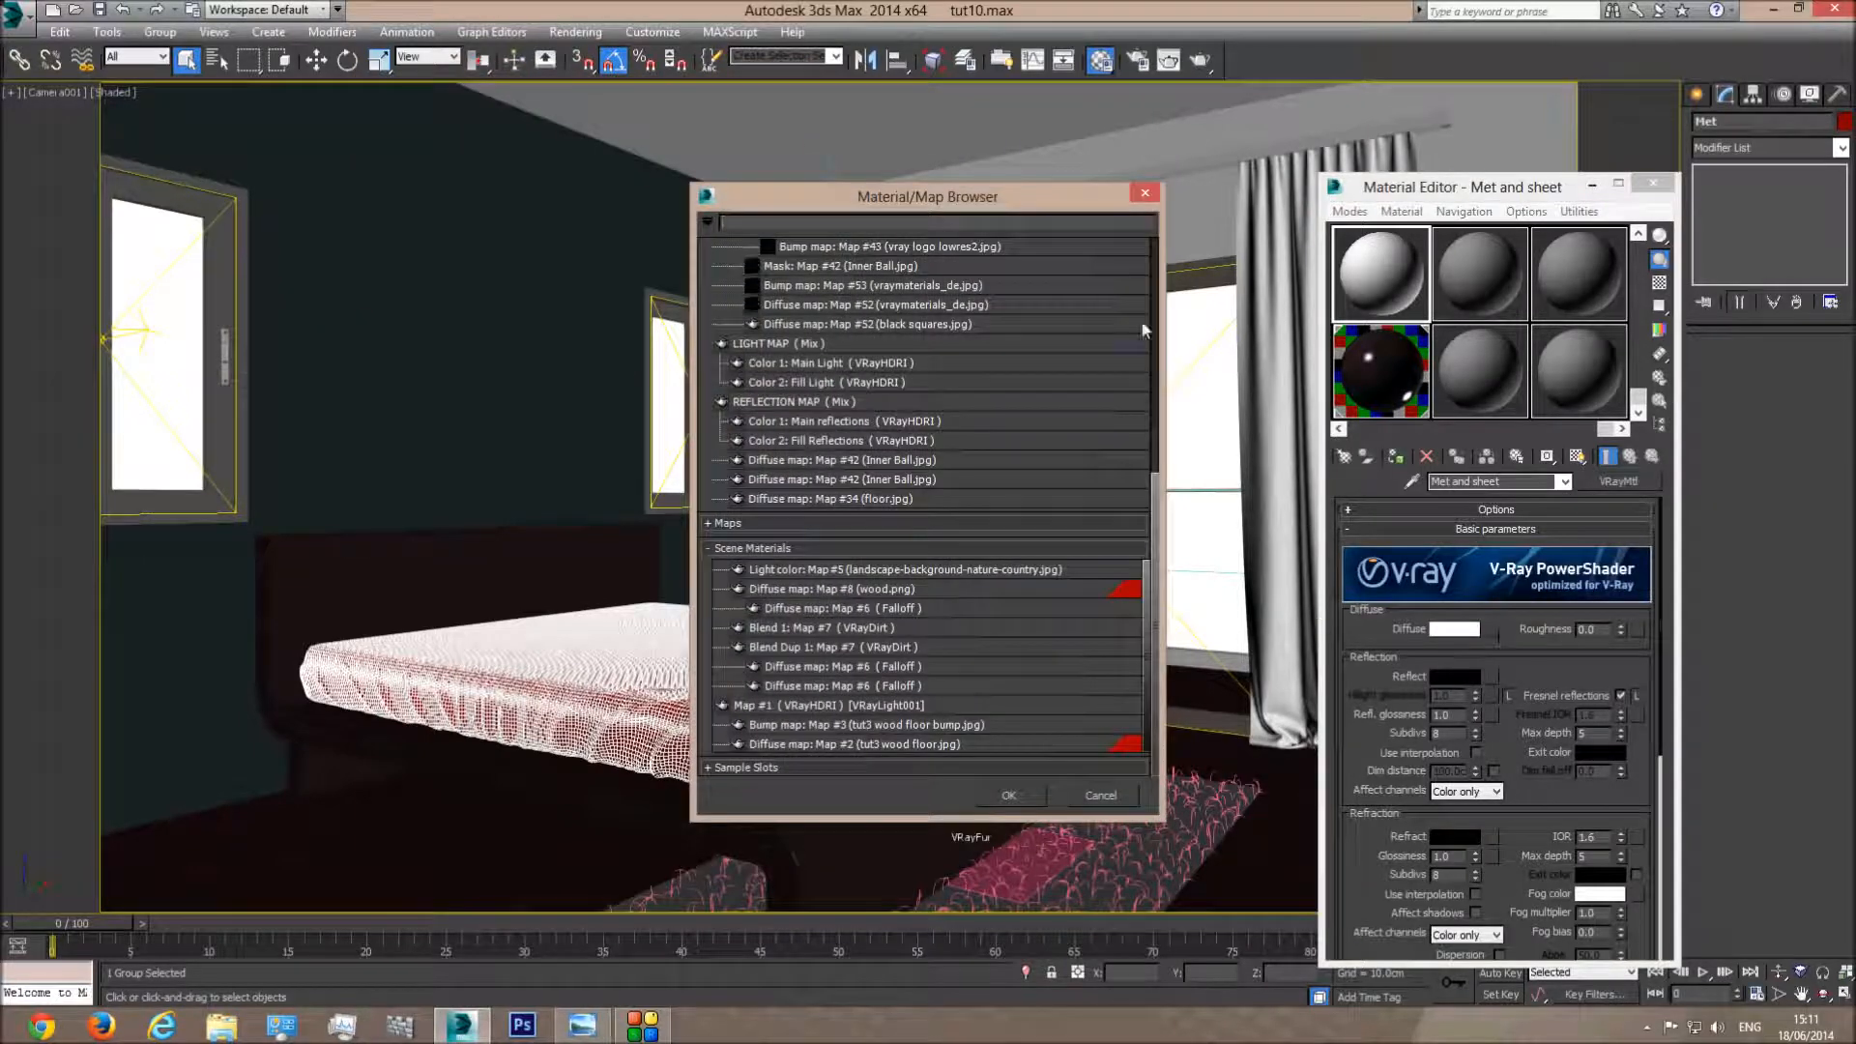
click(822, 522)
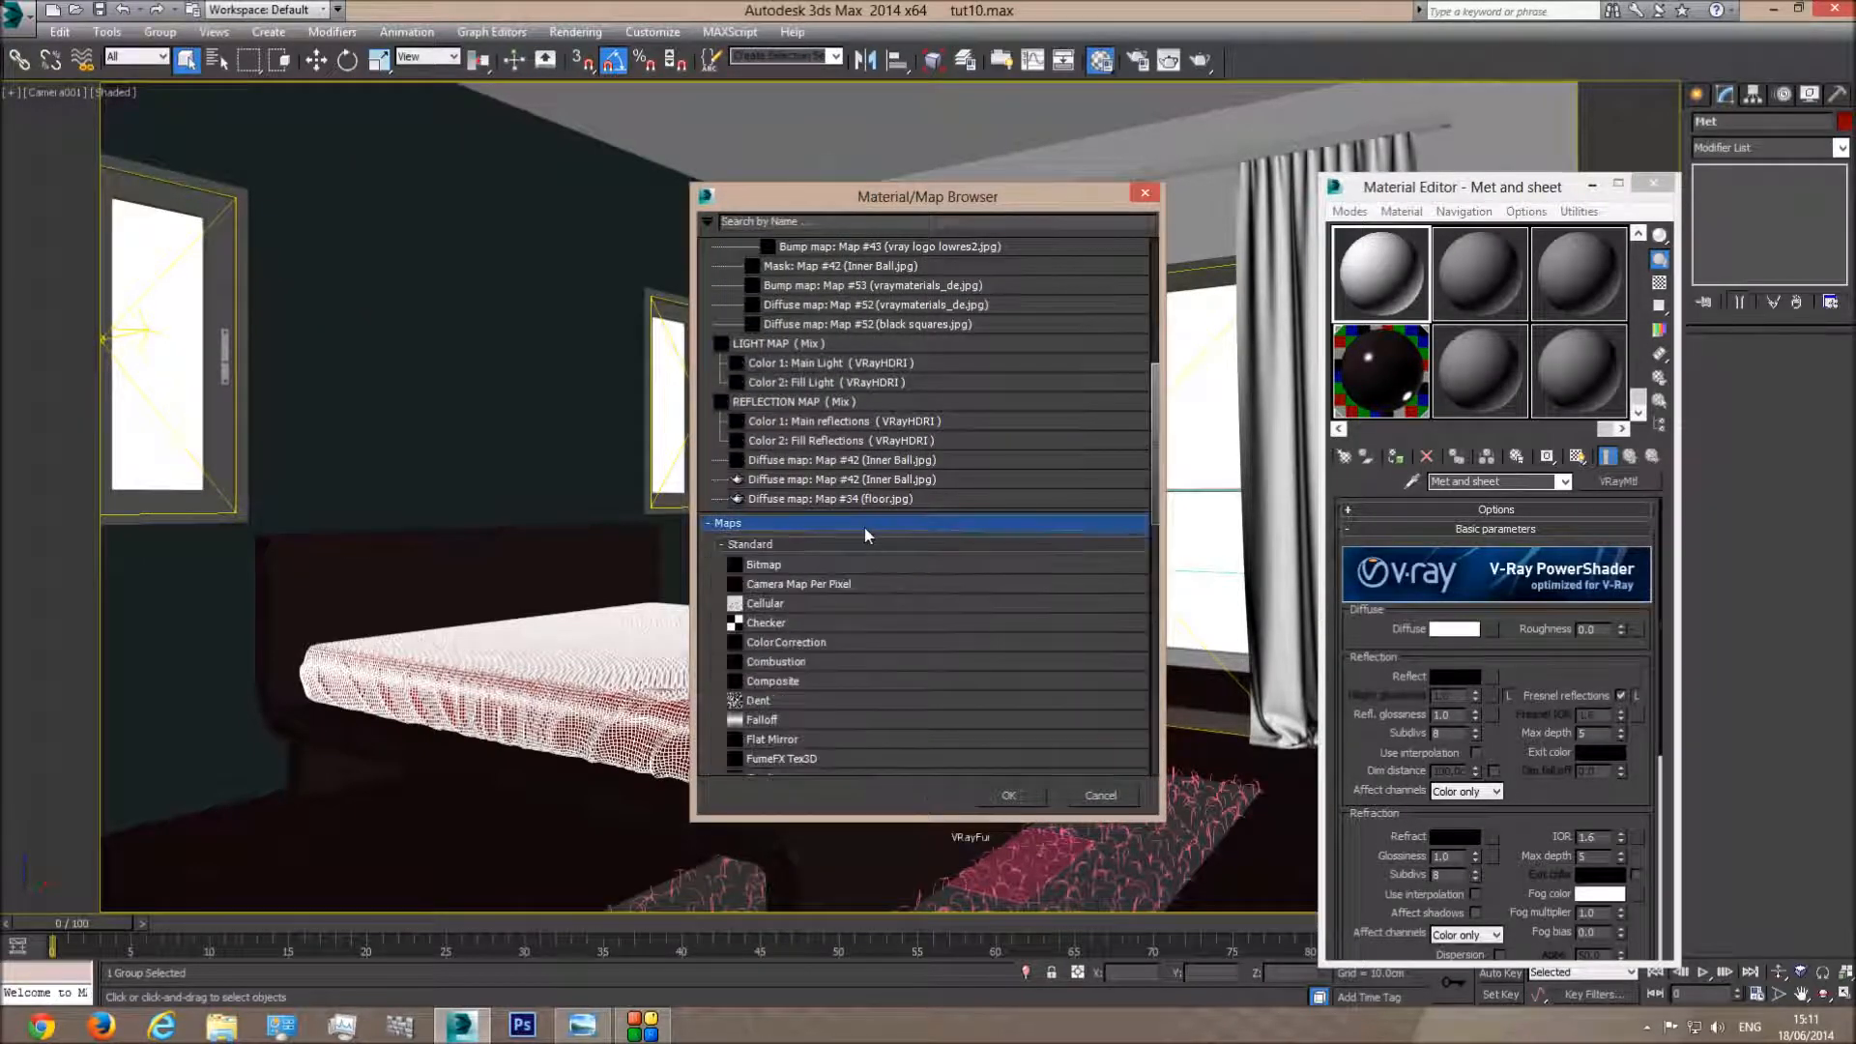
double_click(775, 719)
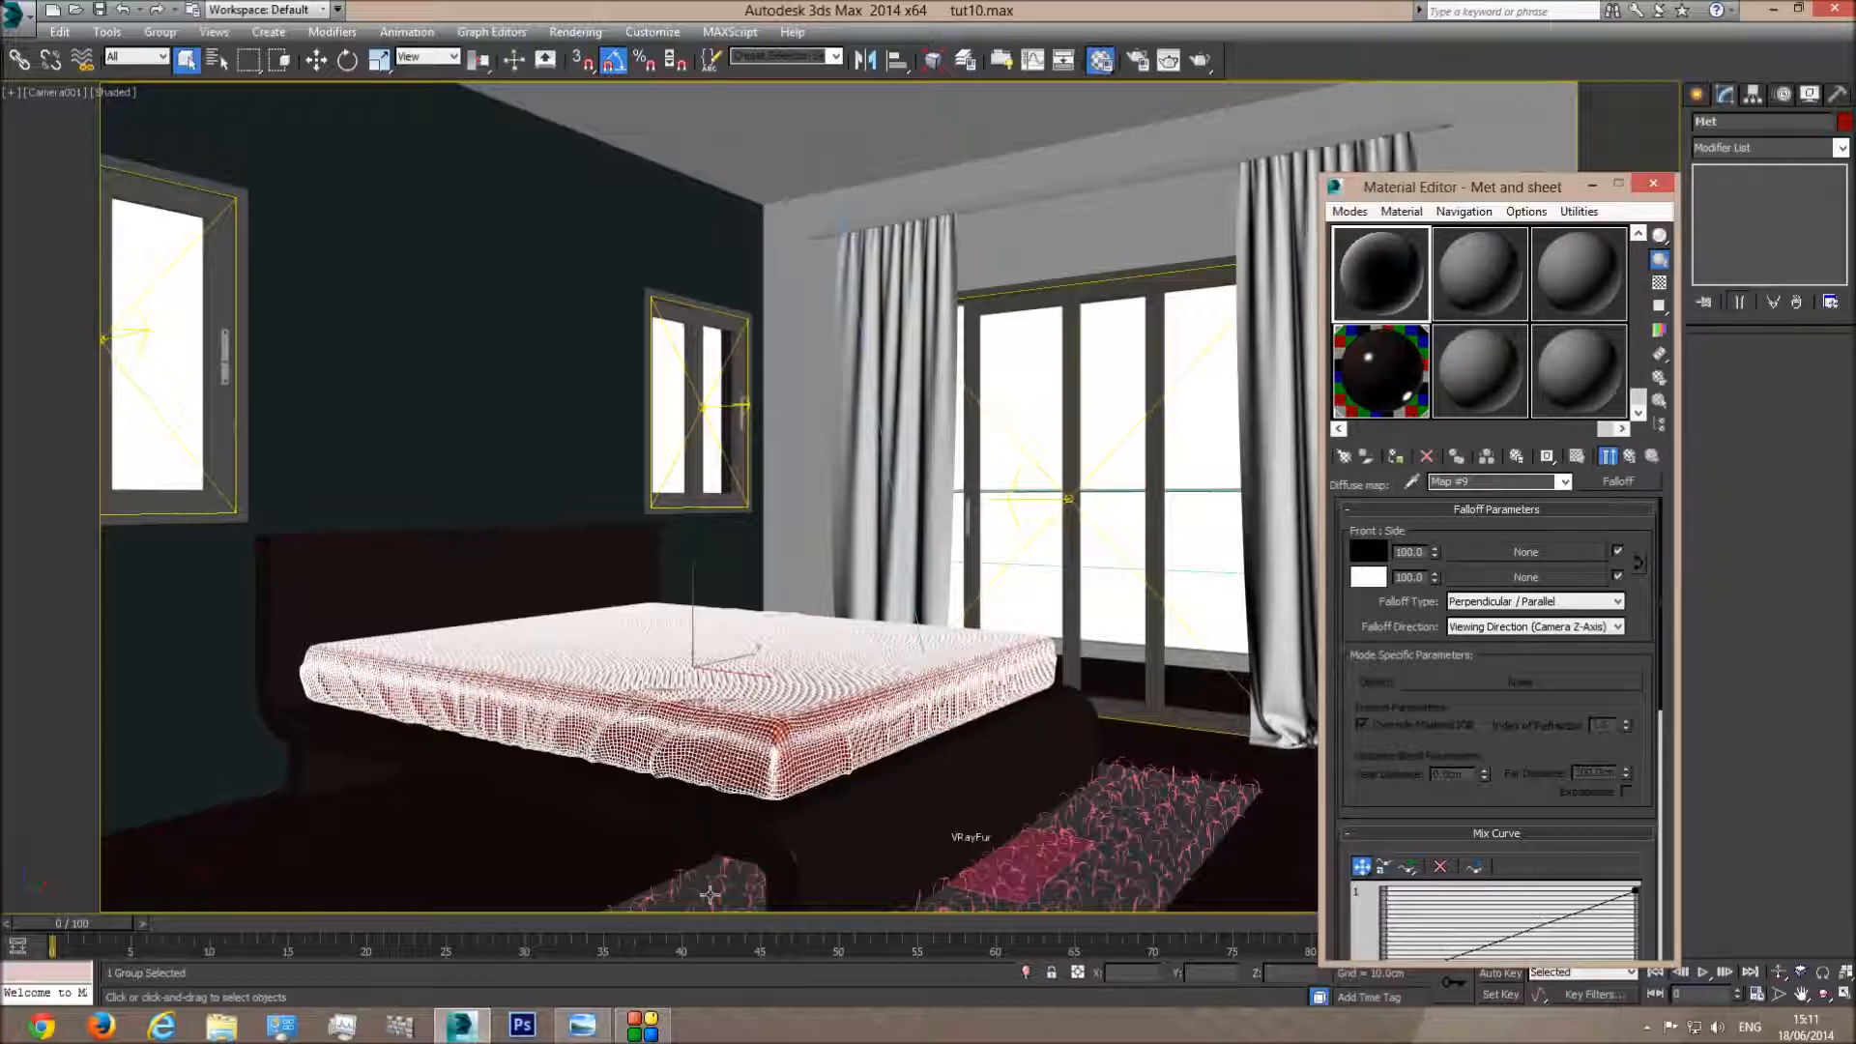
Check the sheet in the modern-bed-designs.jpg reference photo and set the Falloff map's side color to near-white
click(582, 1026)
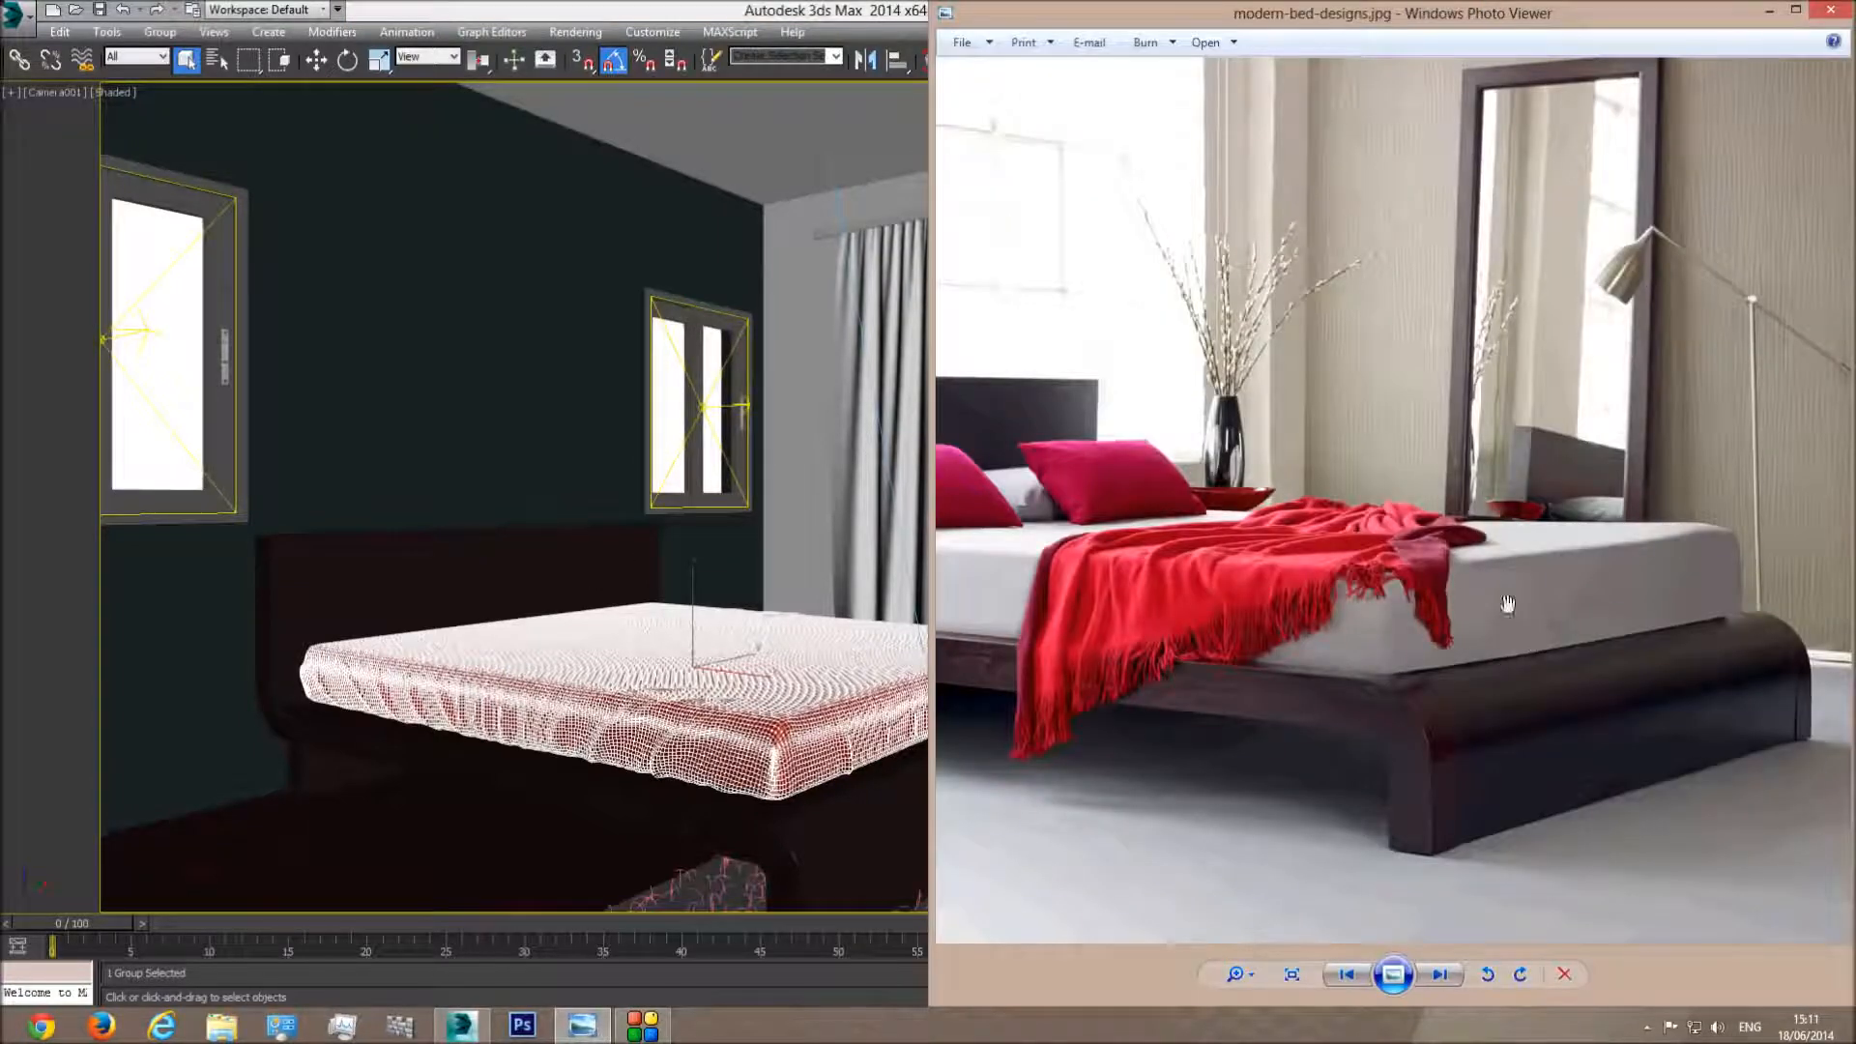
click(764, 5)
click(1367, 577)
drag(744, 217, 743, 217)
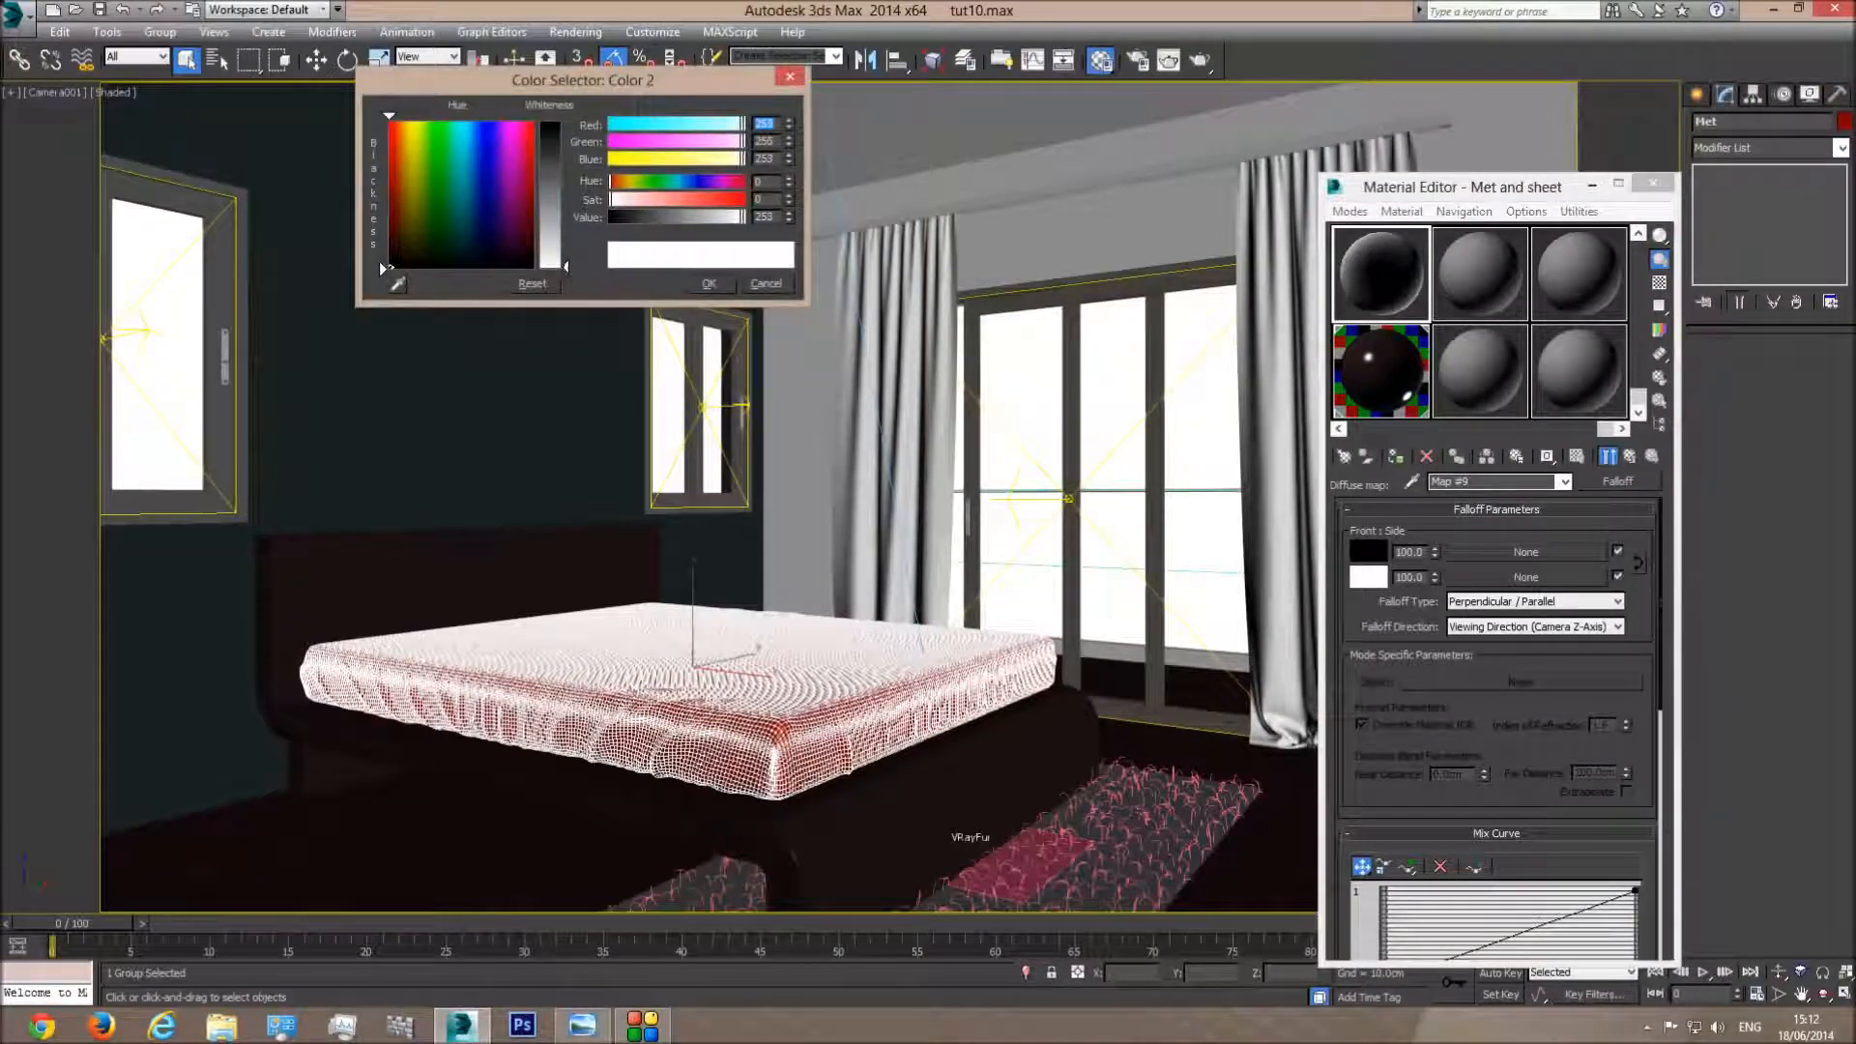
click(712, 283)
Set the Falloff map's front color to a warm off-white with red 255, green 244 and blue 230
click(1380, 554)
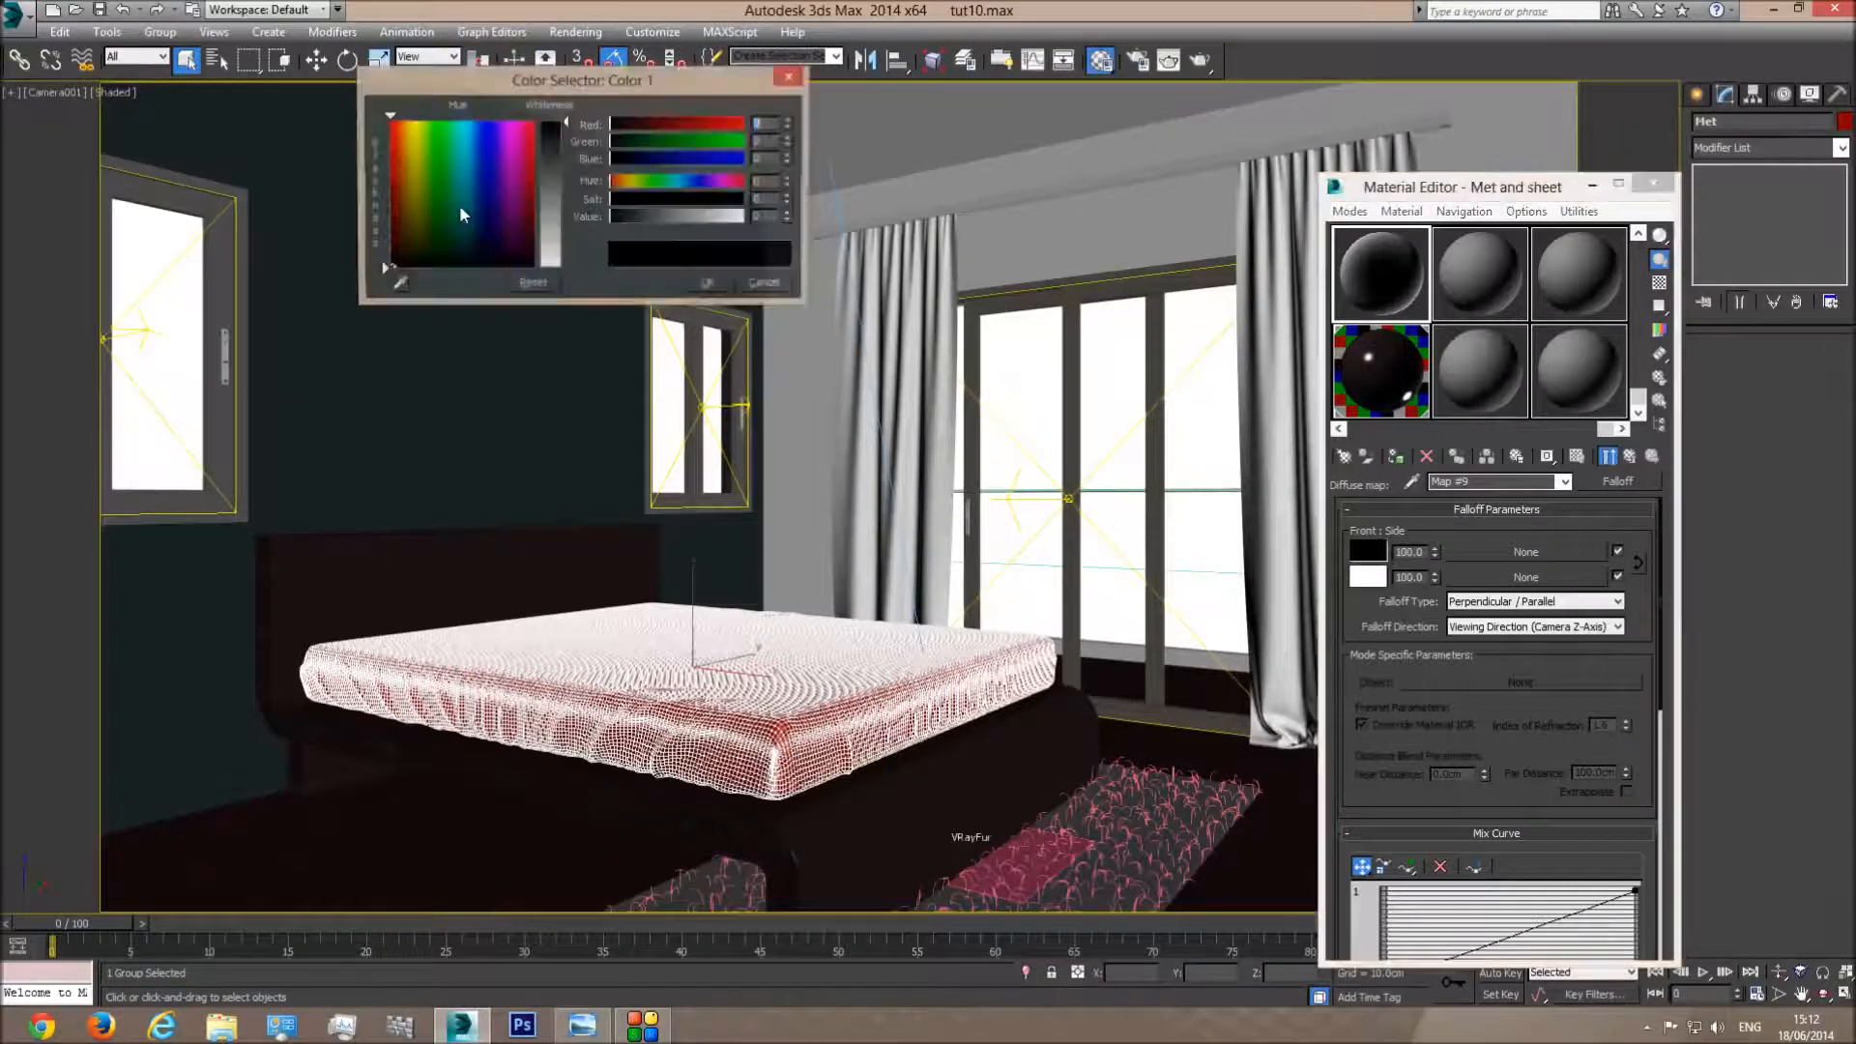
mouse_move(568, 125)
mouse_down()
mouse_move(567, 208)
mouse_move(567, 123)
mouse_up()
text(255)
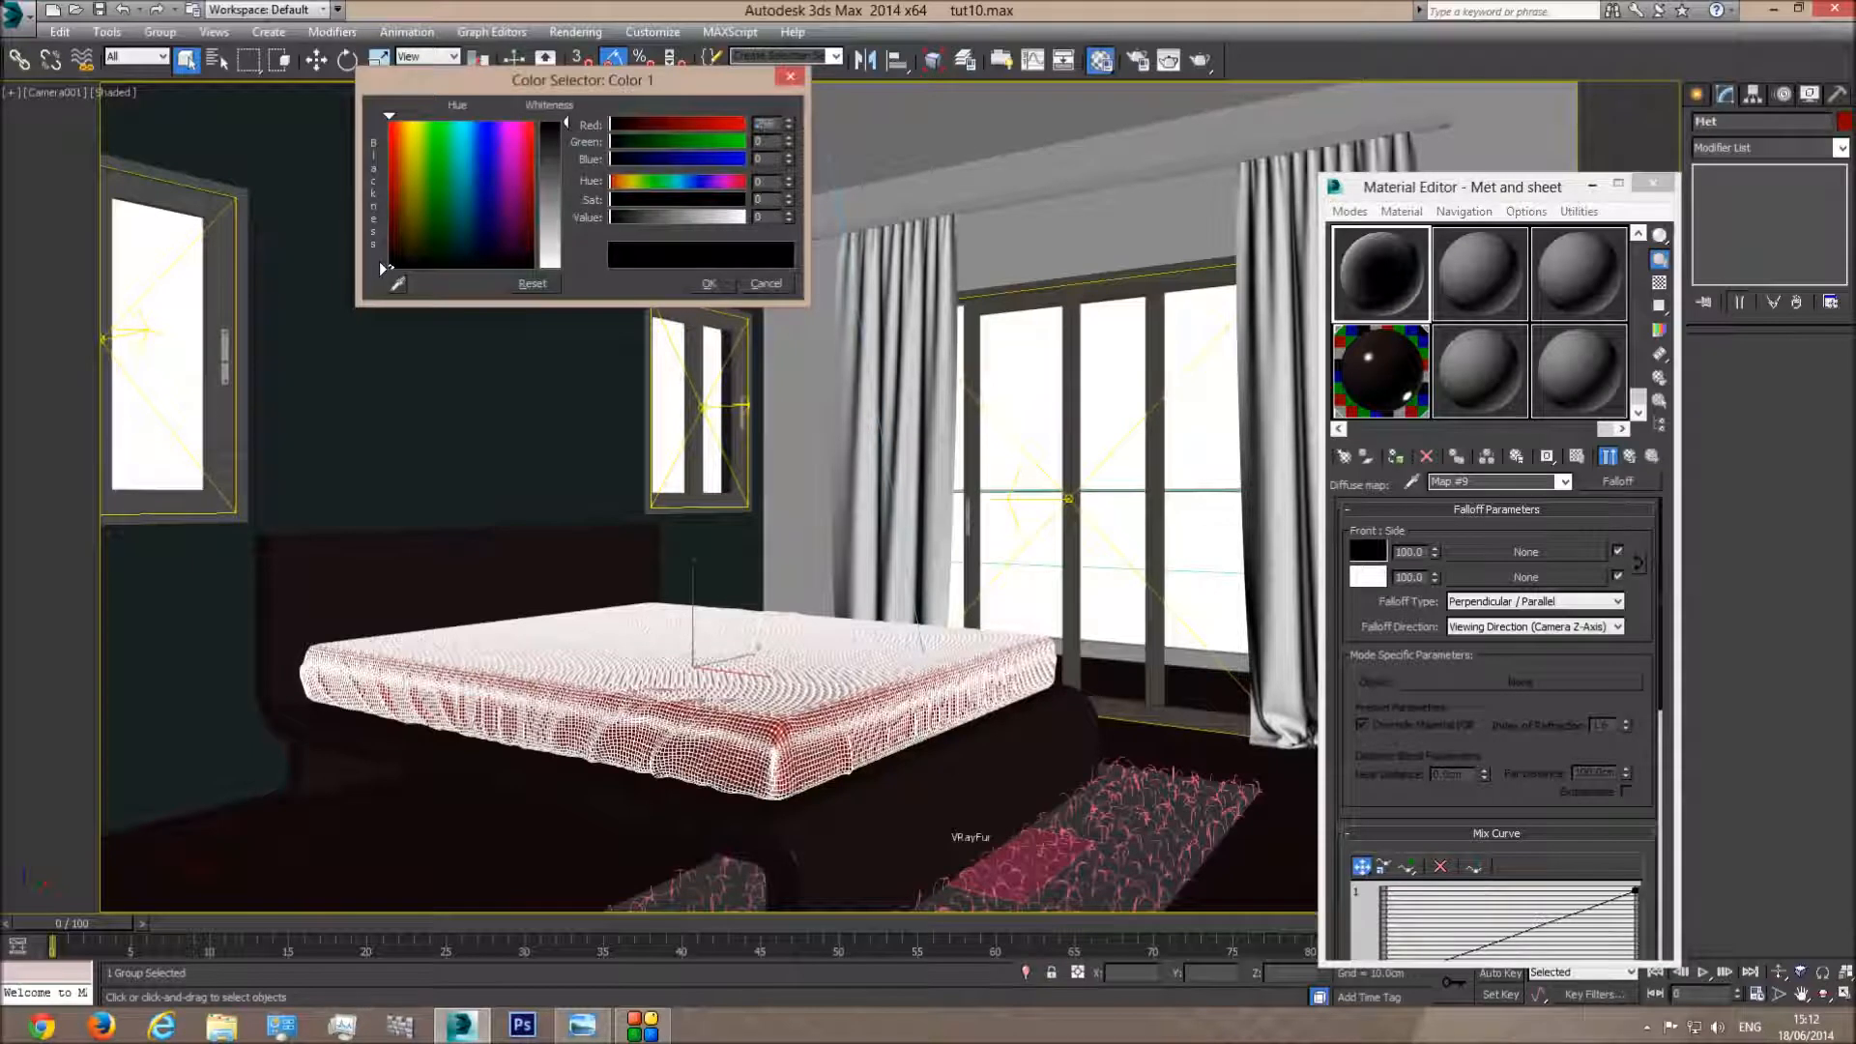
key(Tab)
text(180)
key(Tab)
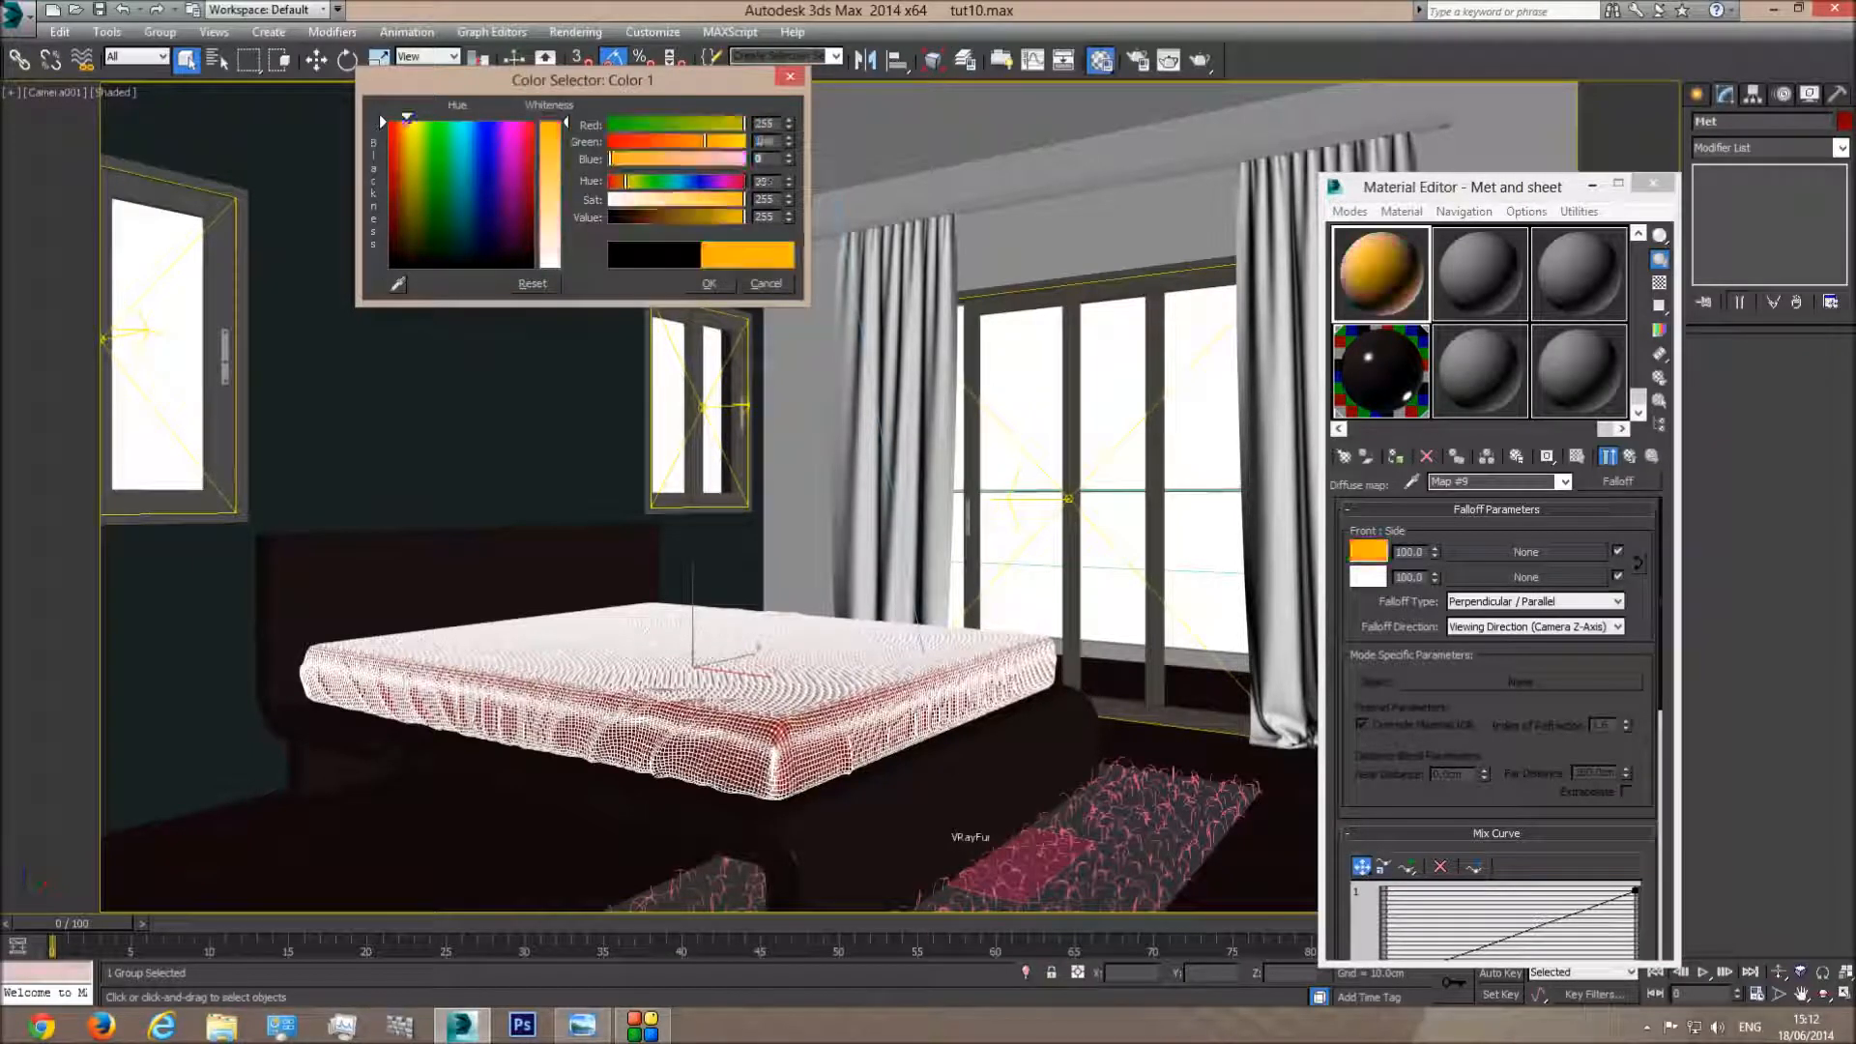
click(560, 266)
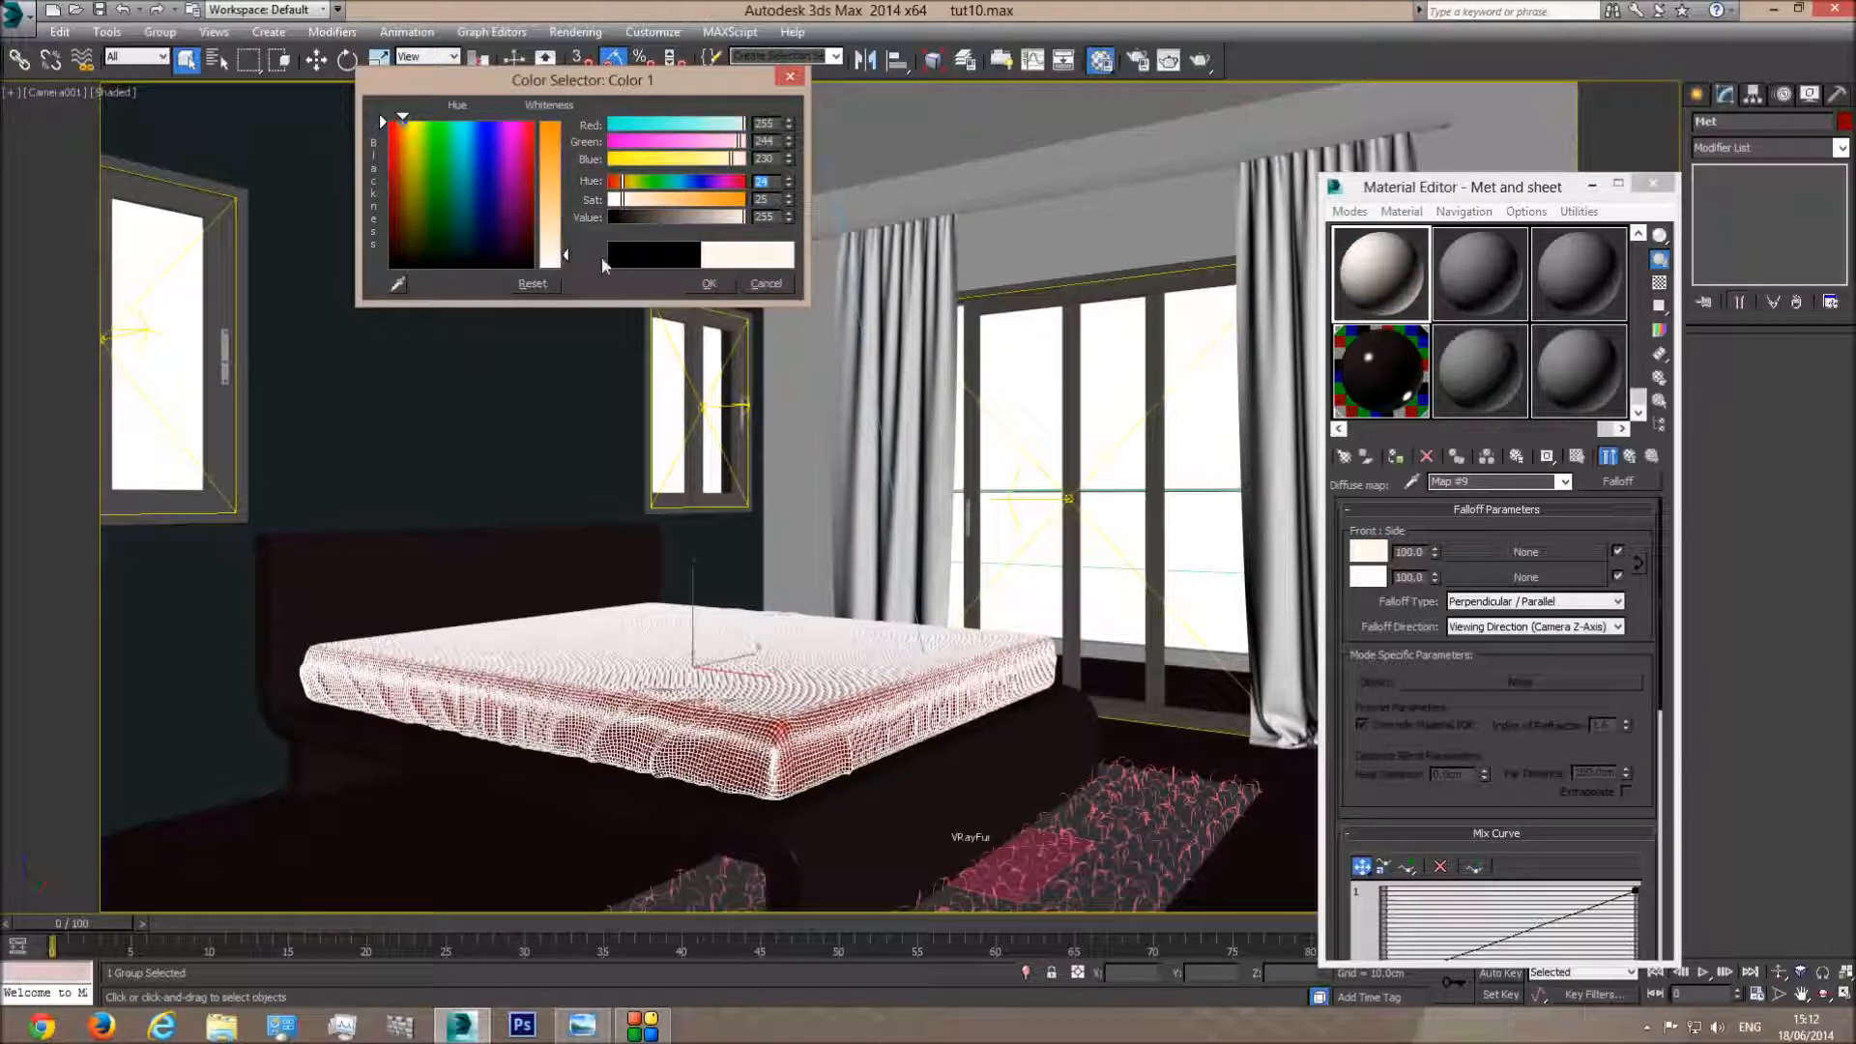
click(709, 284)
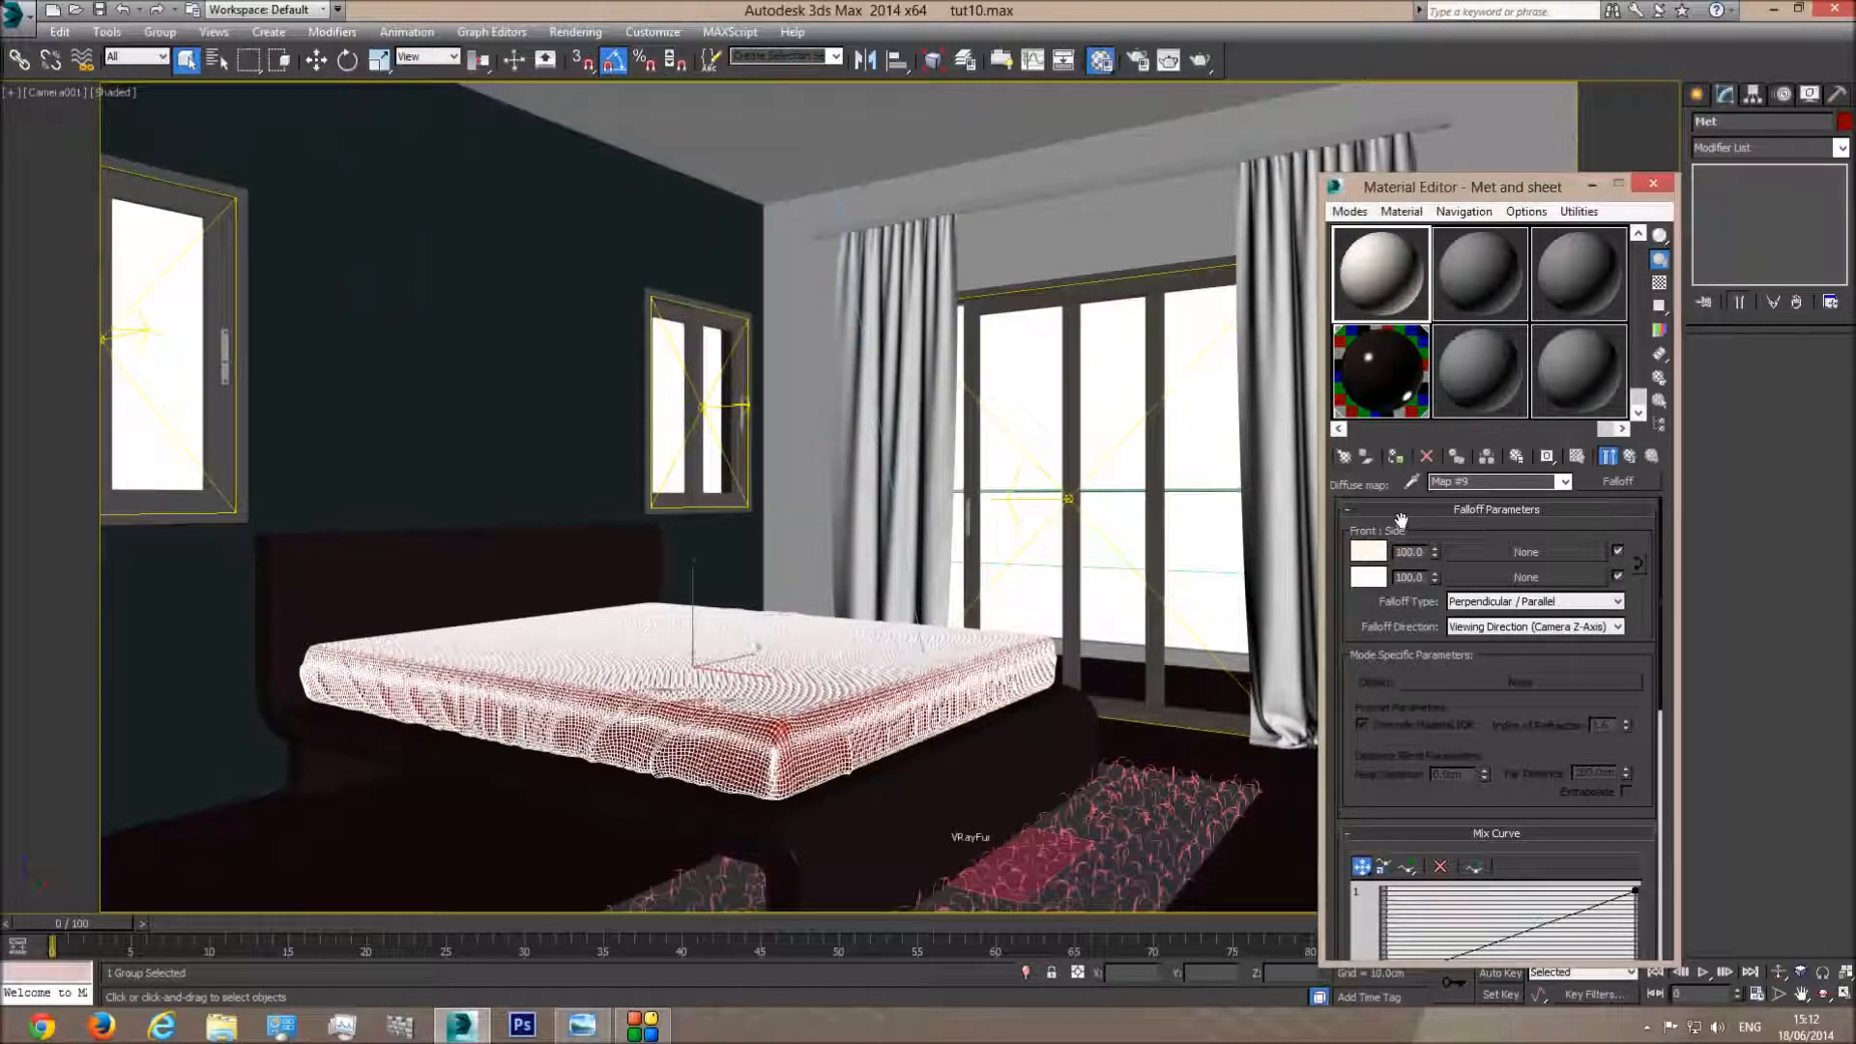
Inspect an enlarged sample of the material, assign it to the selected Met group, and close the Material Editor
double_click(1402, 280)
drag(1315, 155, 920, 80)
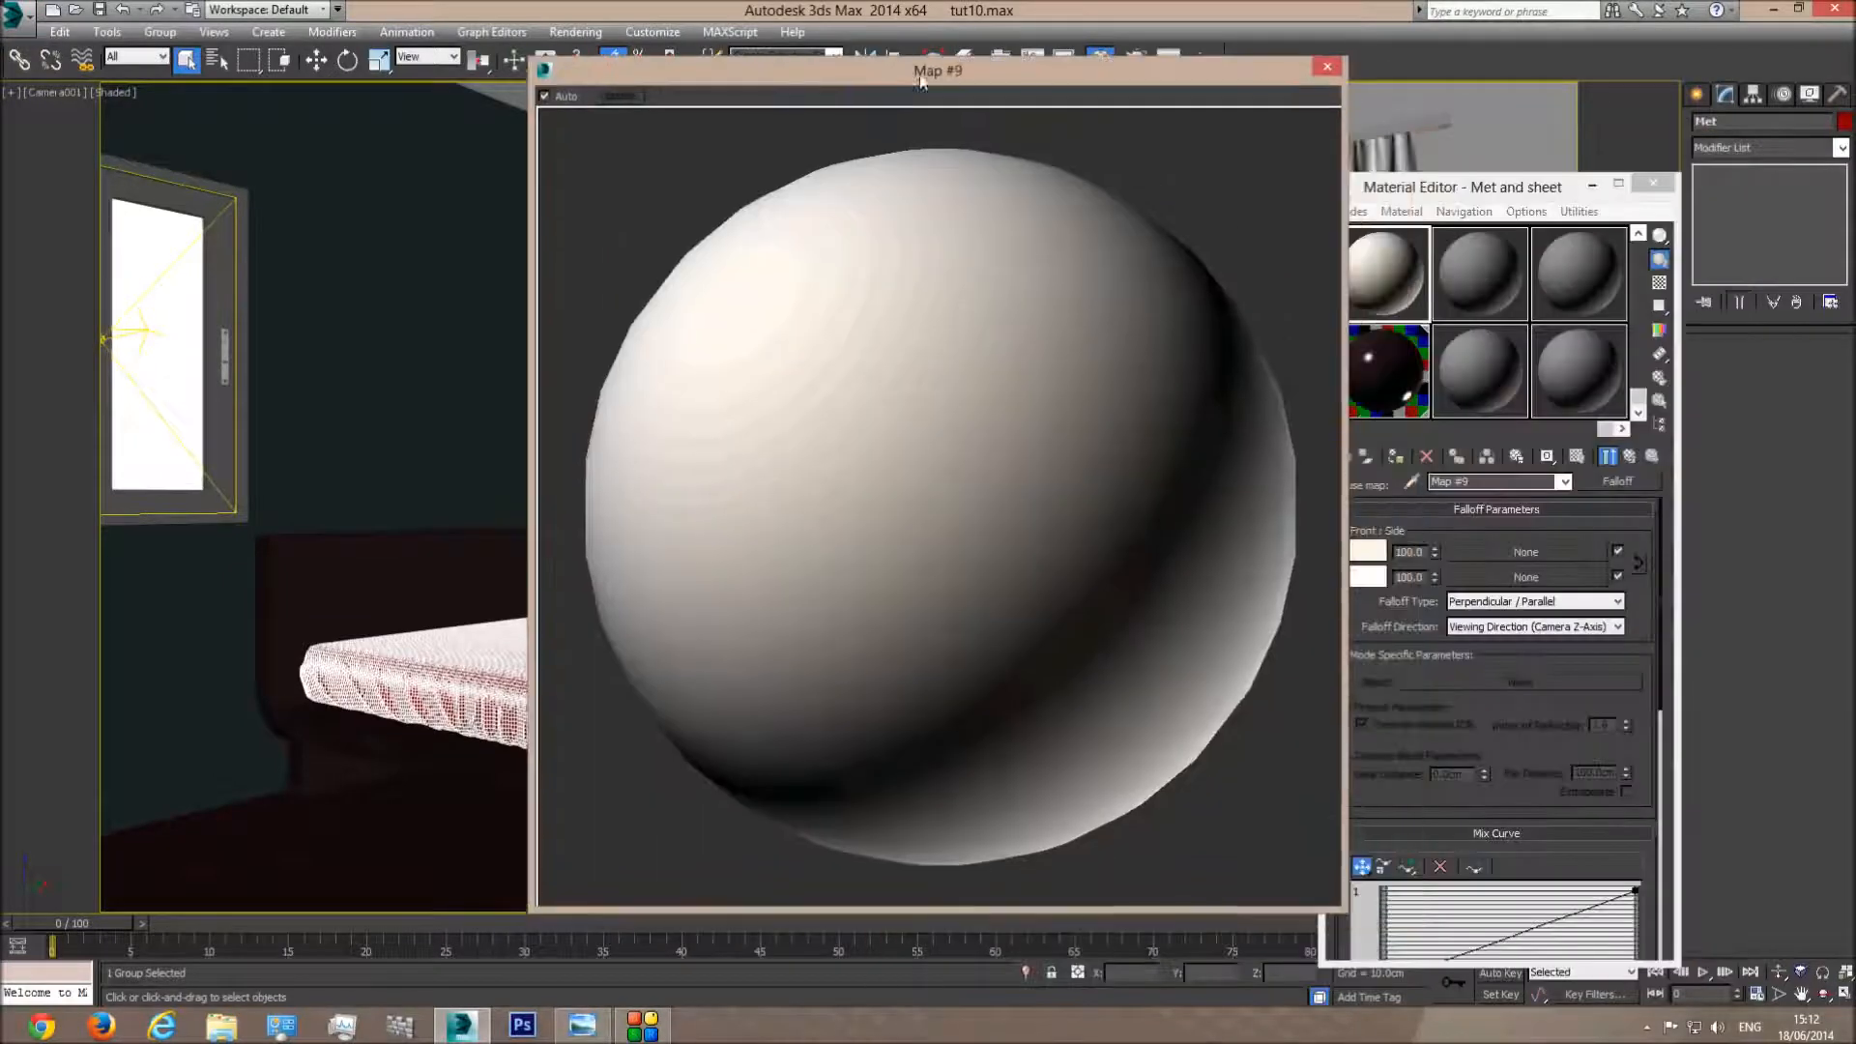
click(1327, 69)
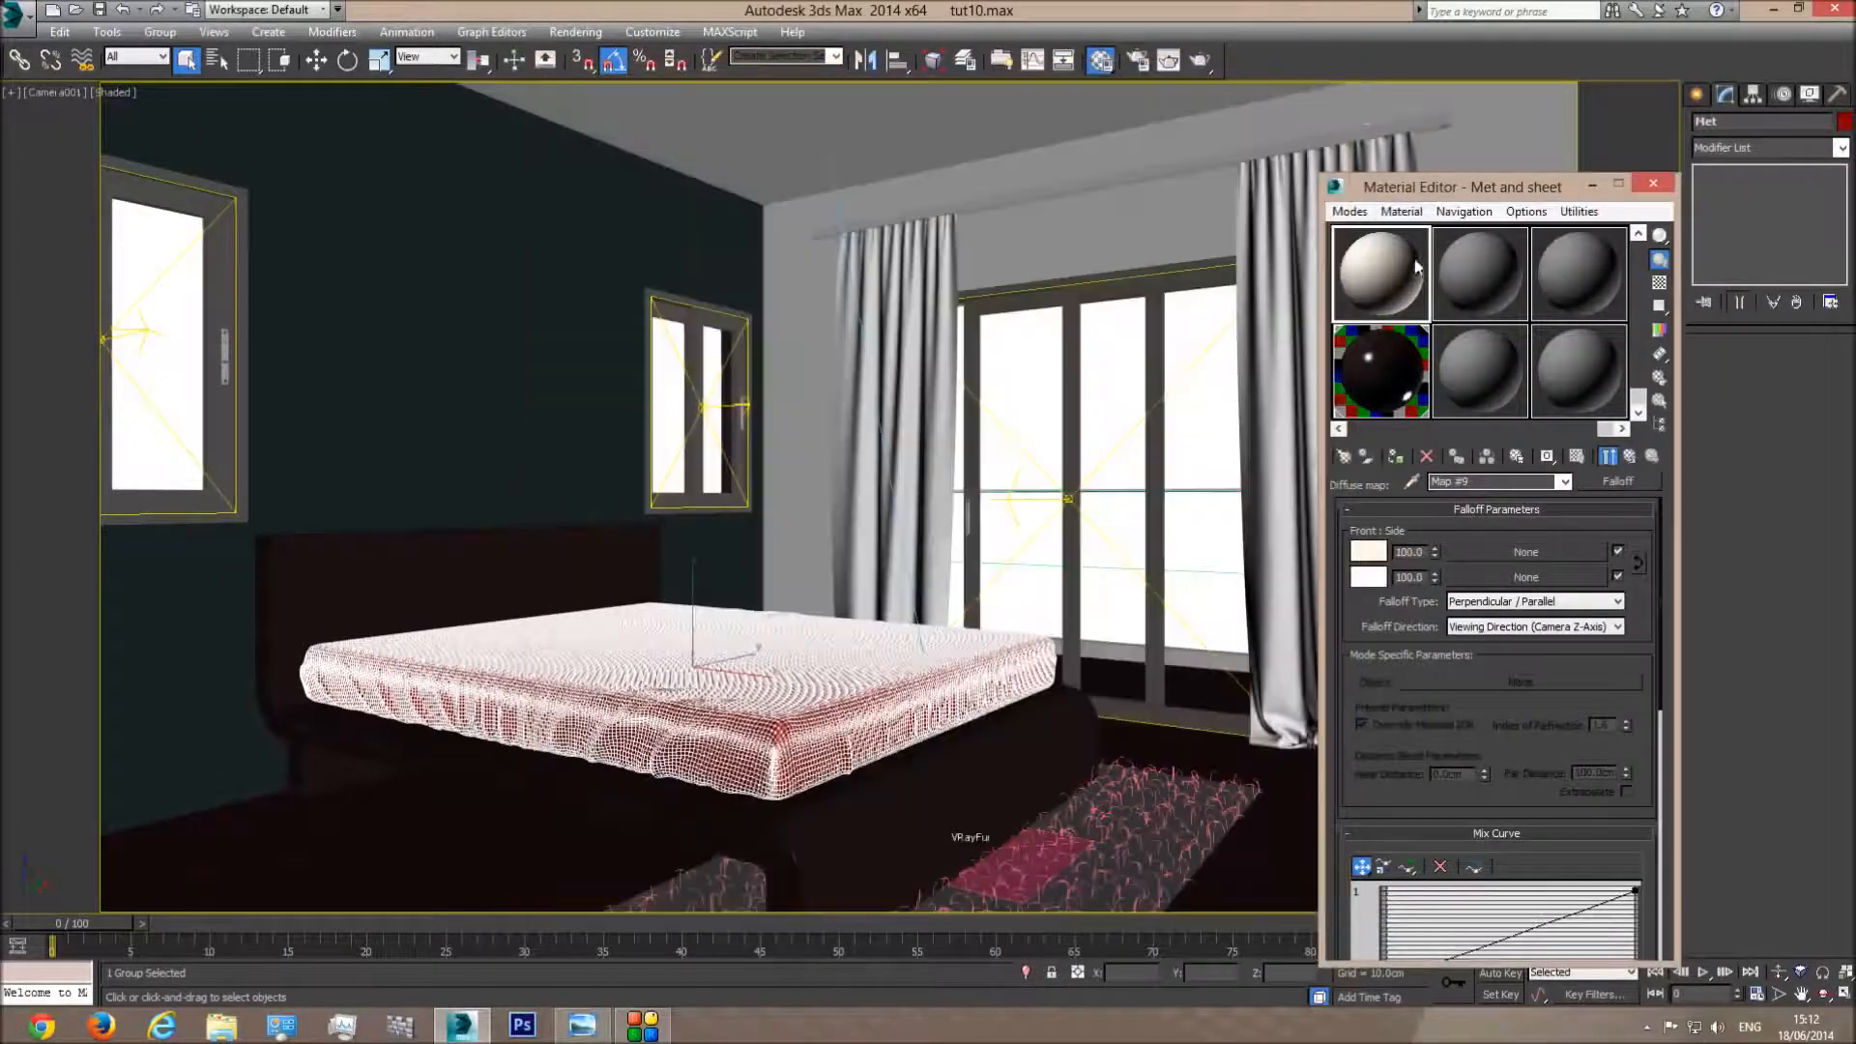
click(1395, 455)
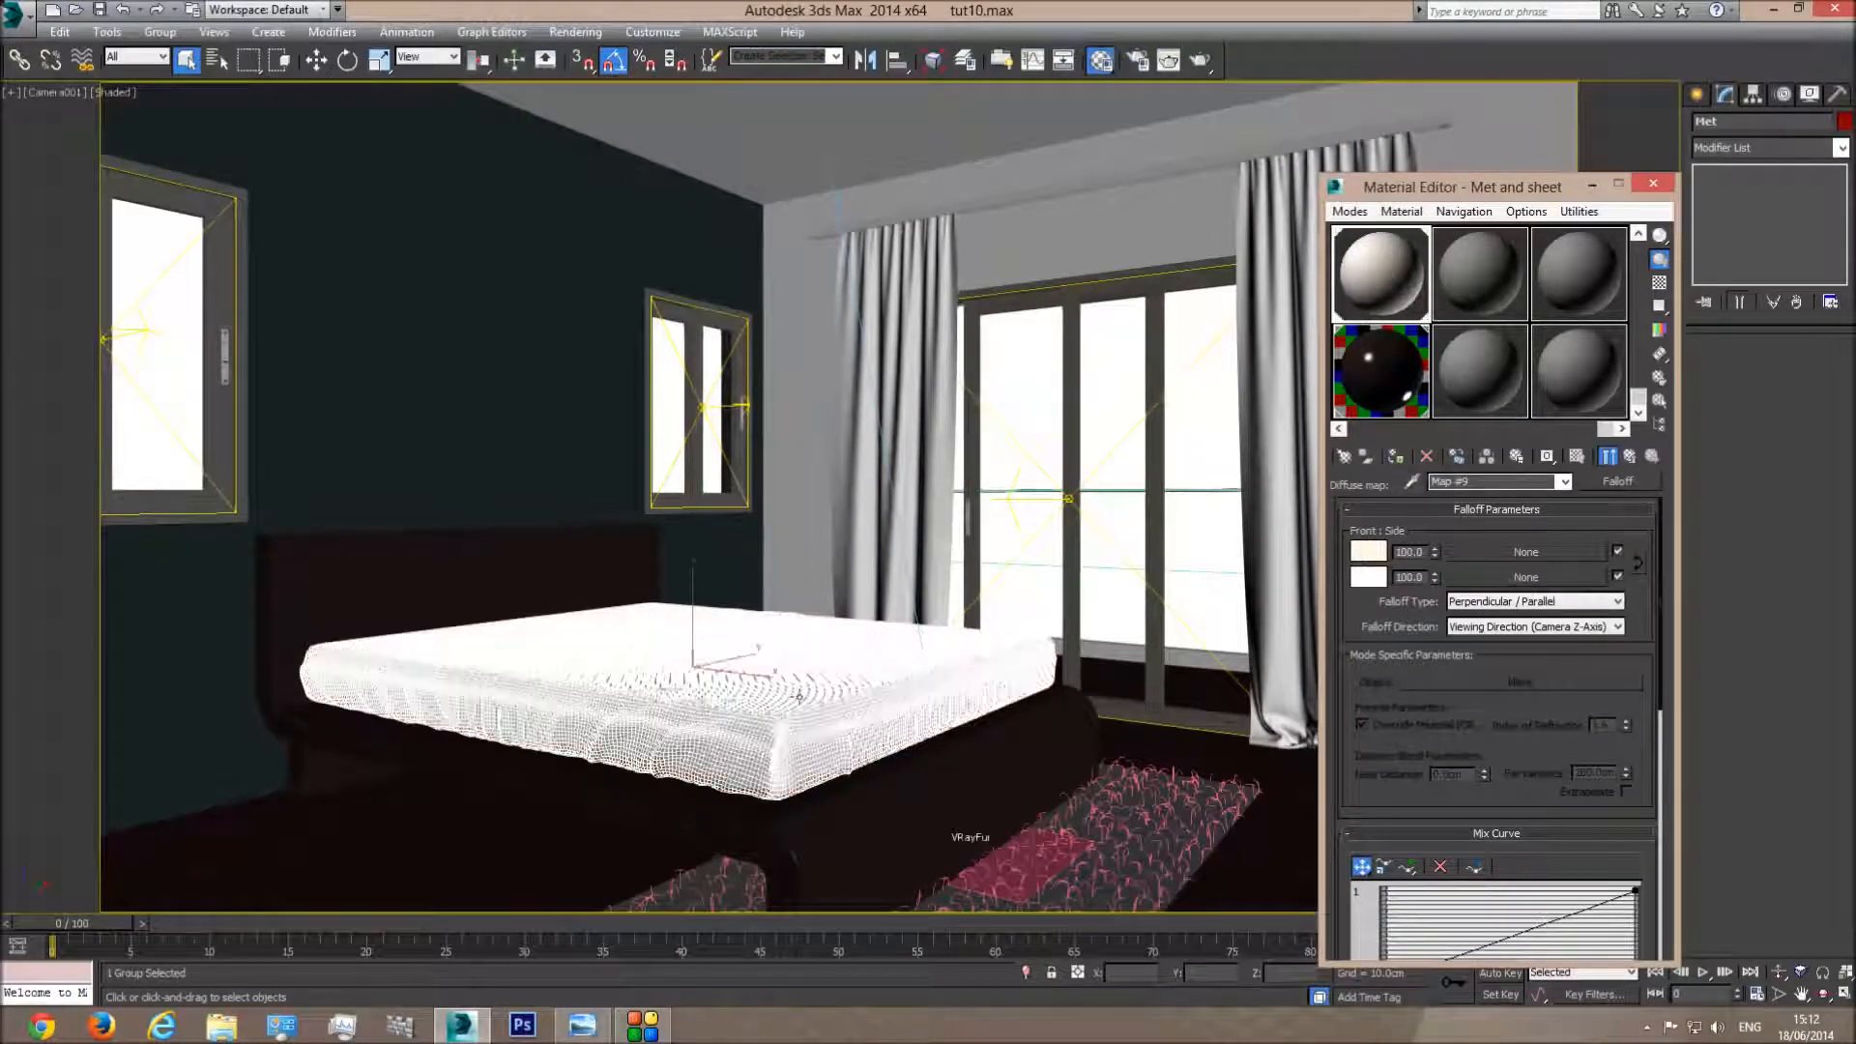
click(1652, 184)
Check the scene in wireframe and change the Met group's object color to black
key(F3)
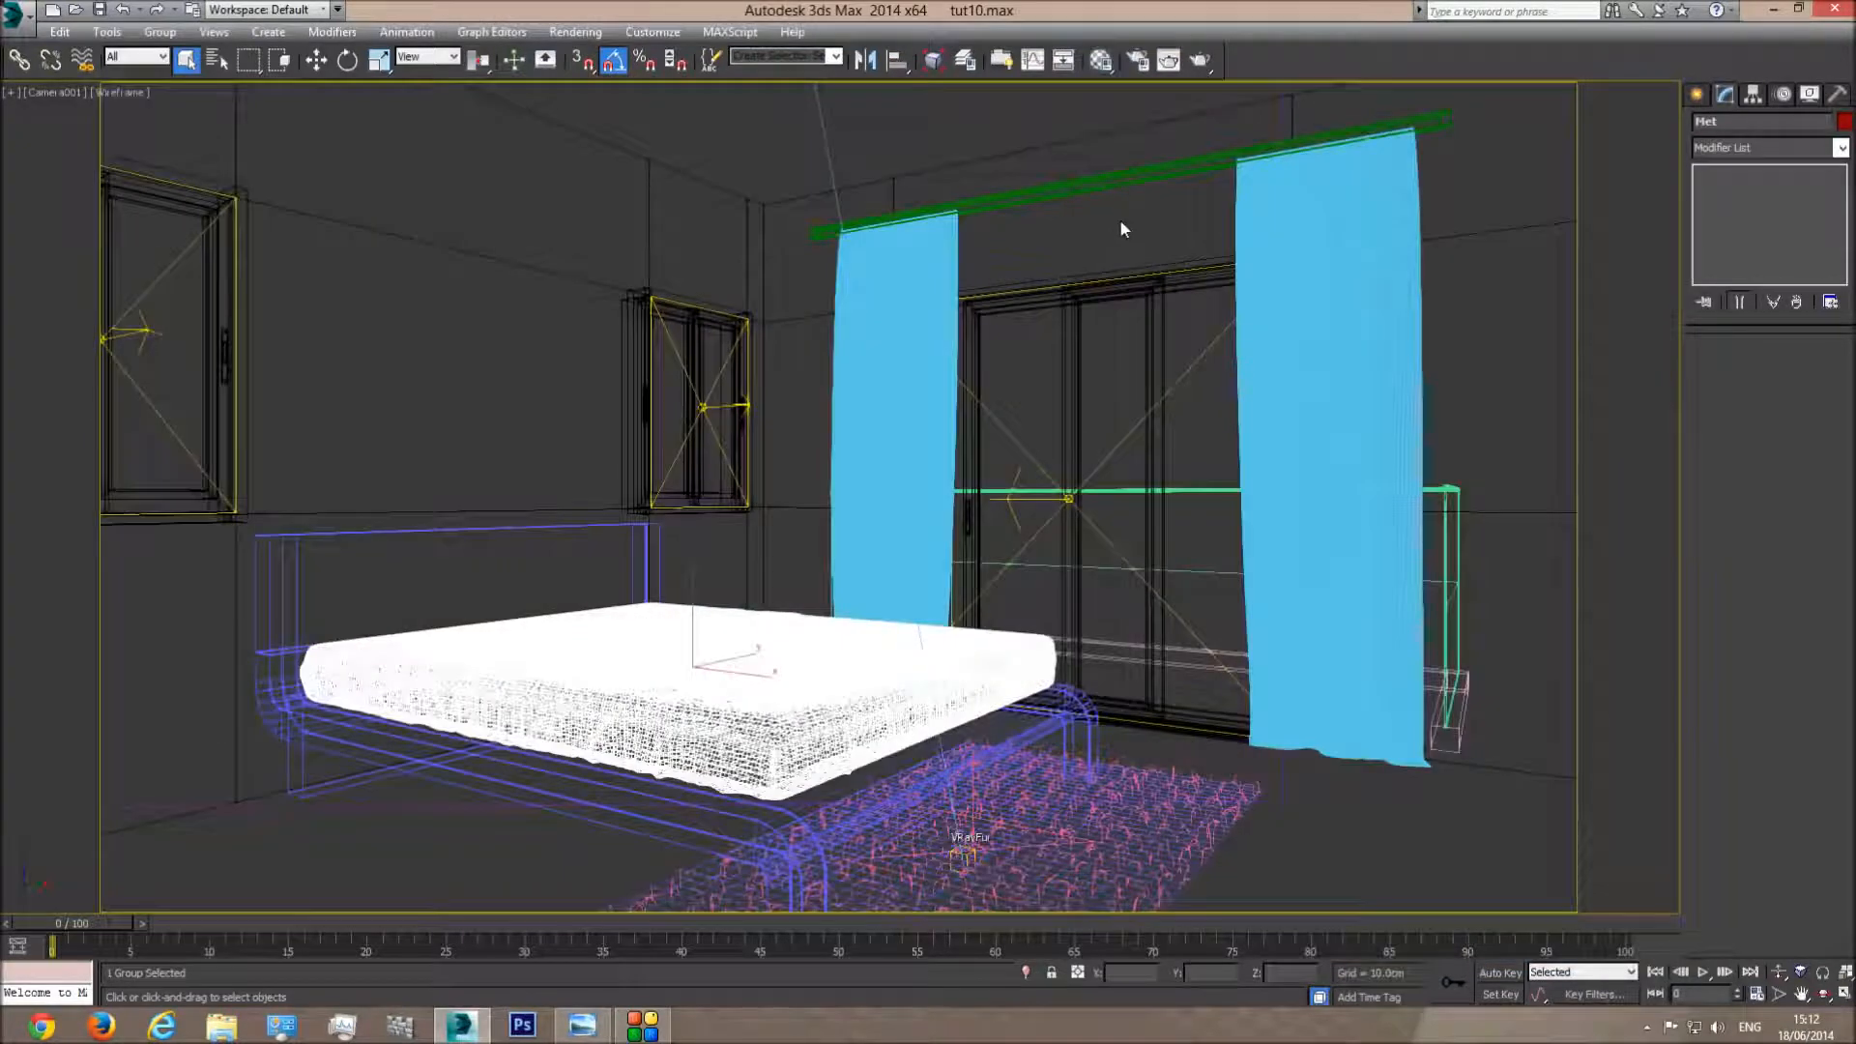
click(1121, 222)
key(F3)
click(856, 696)
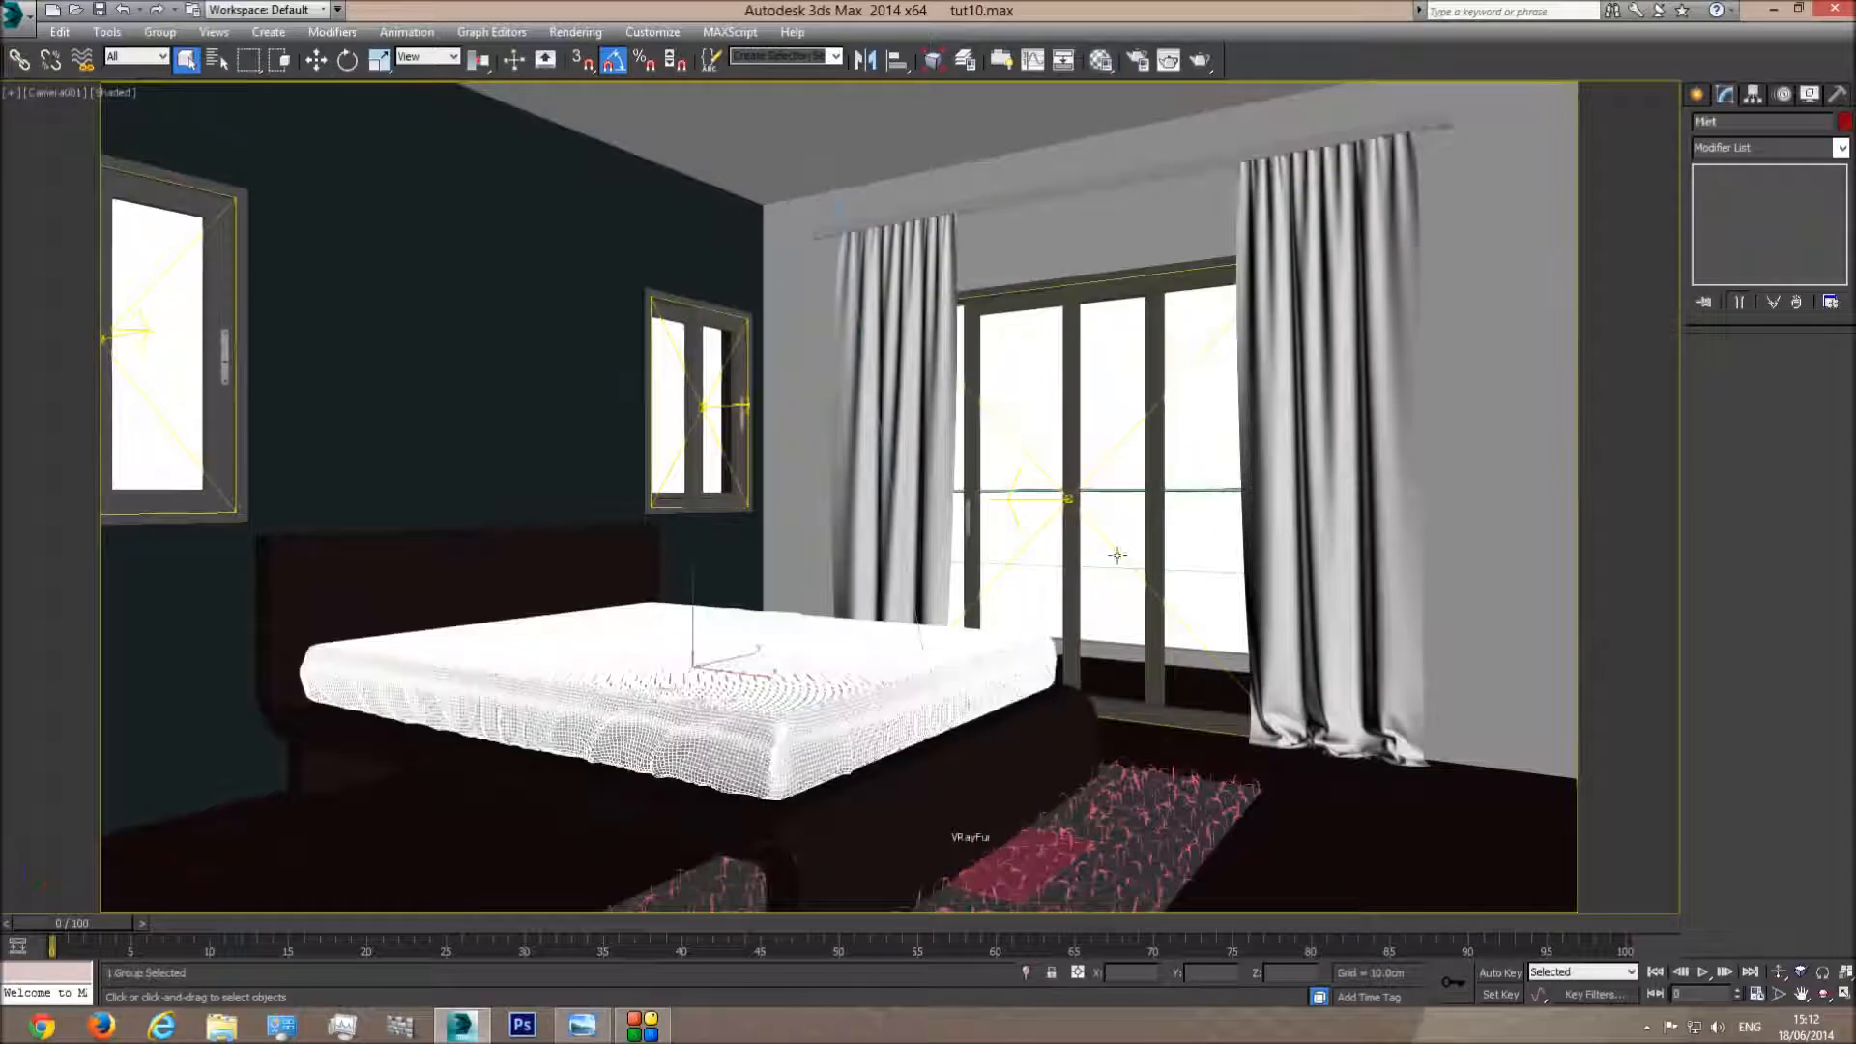
click(1844, 121)
click(1076, 555)
click(1032, 622)
Change the bed base's object color to white and check its wireframe display
click(1039, 738)
click(1844, 121)
click(1100, 553)
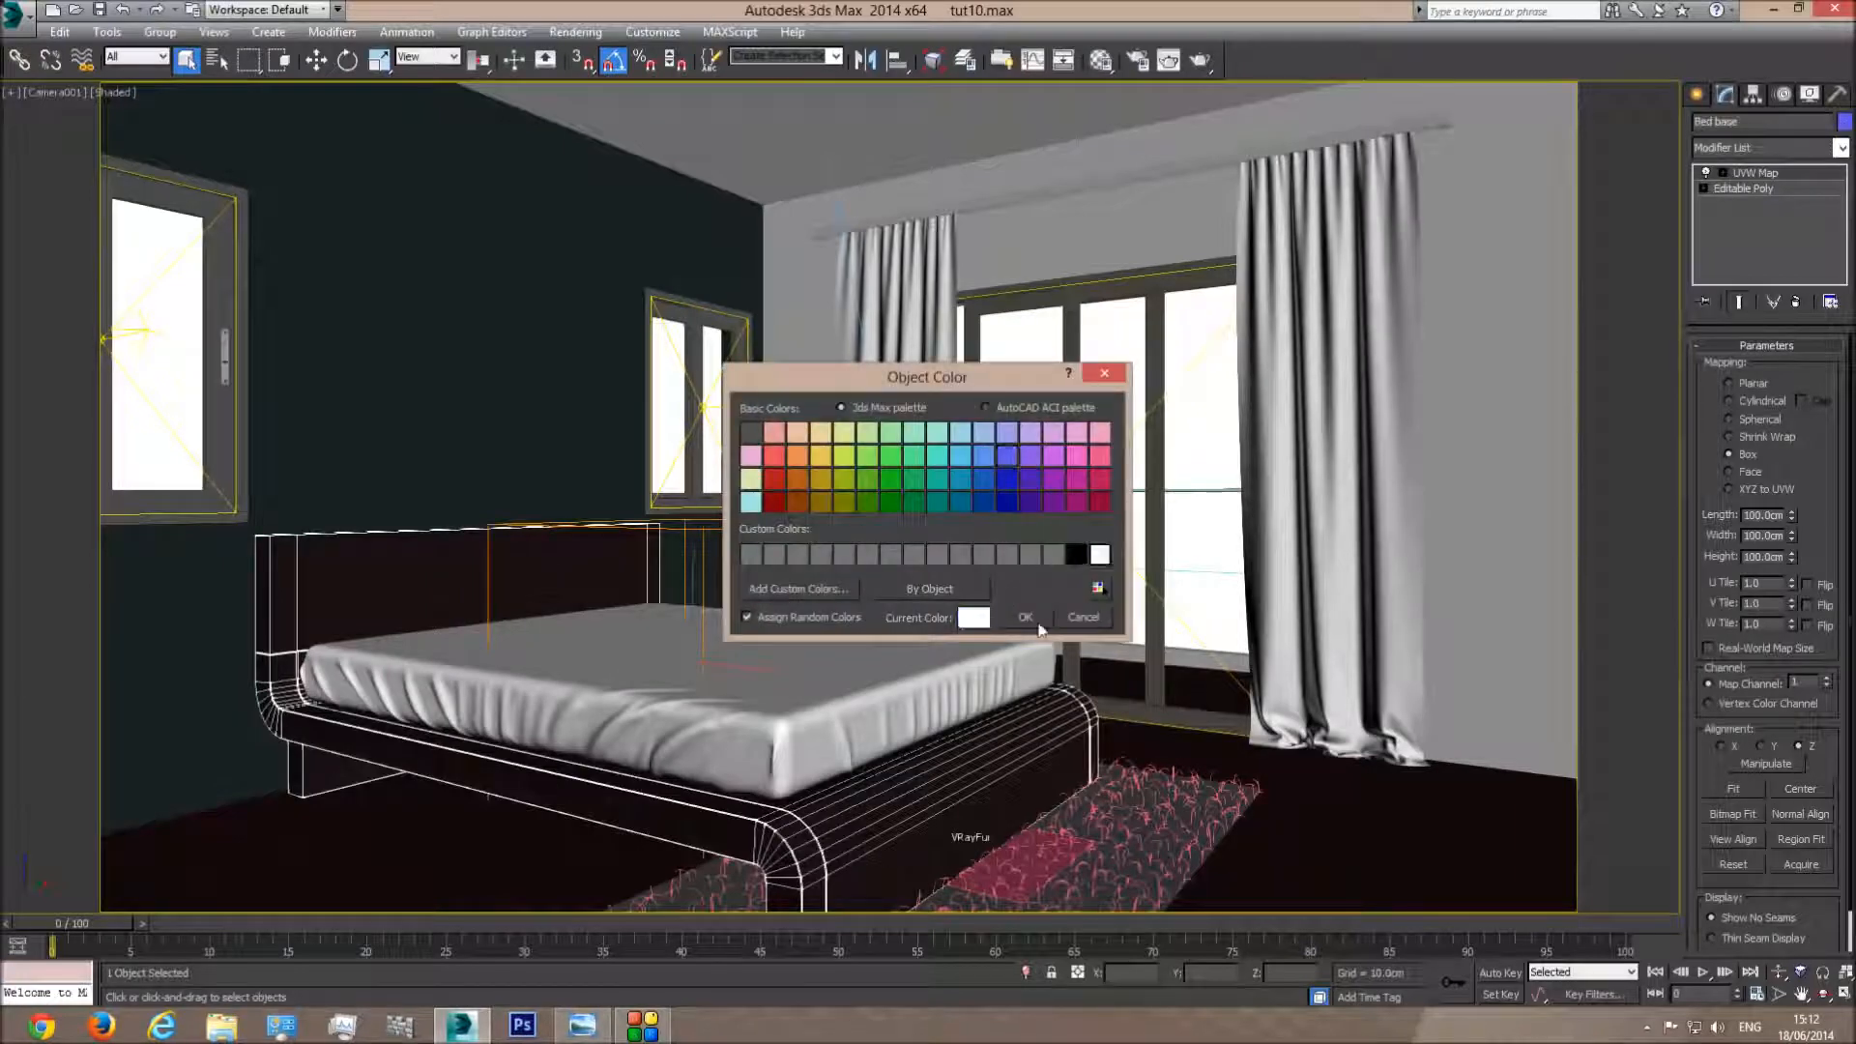
click(1025, 616)
key(F3)
click(1493, 419)
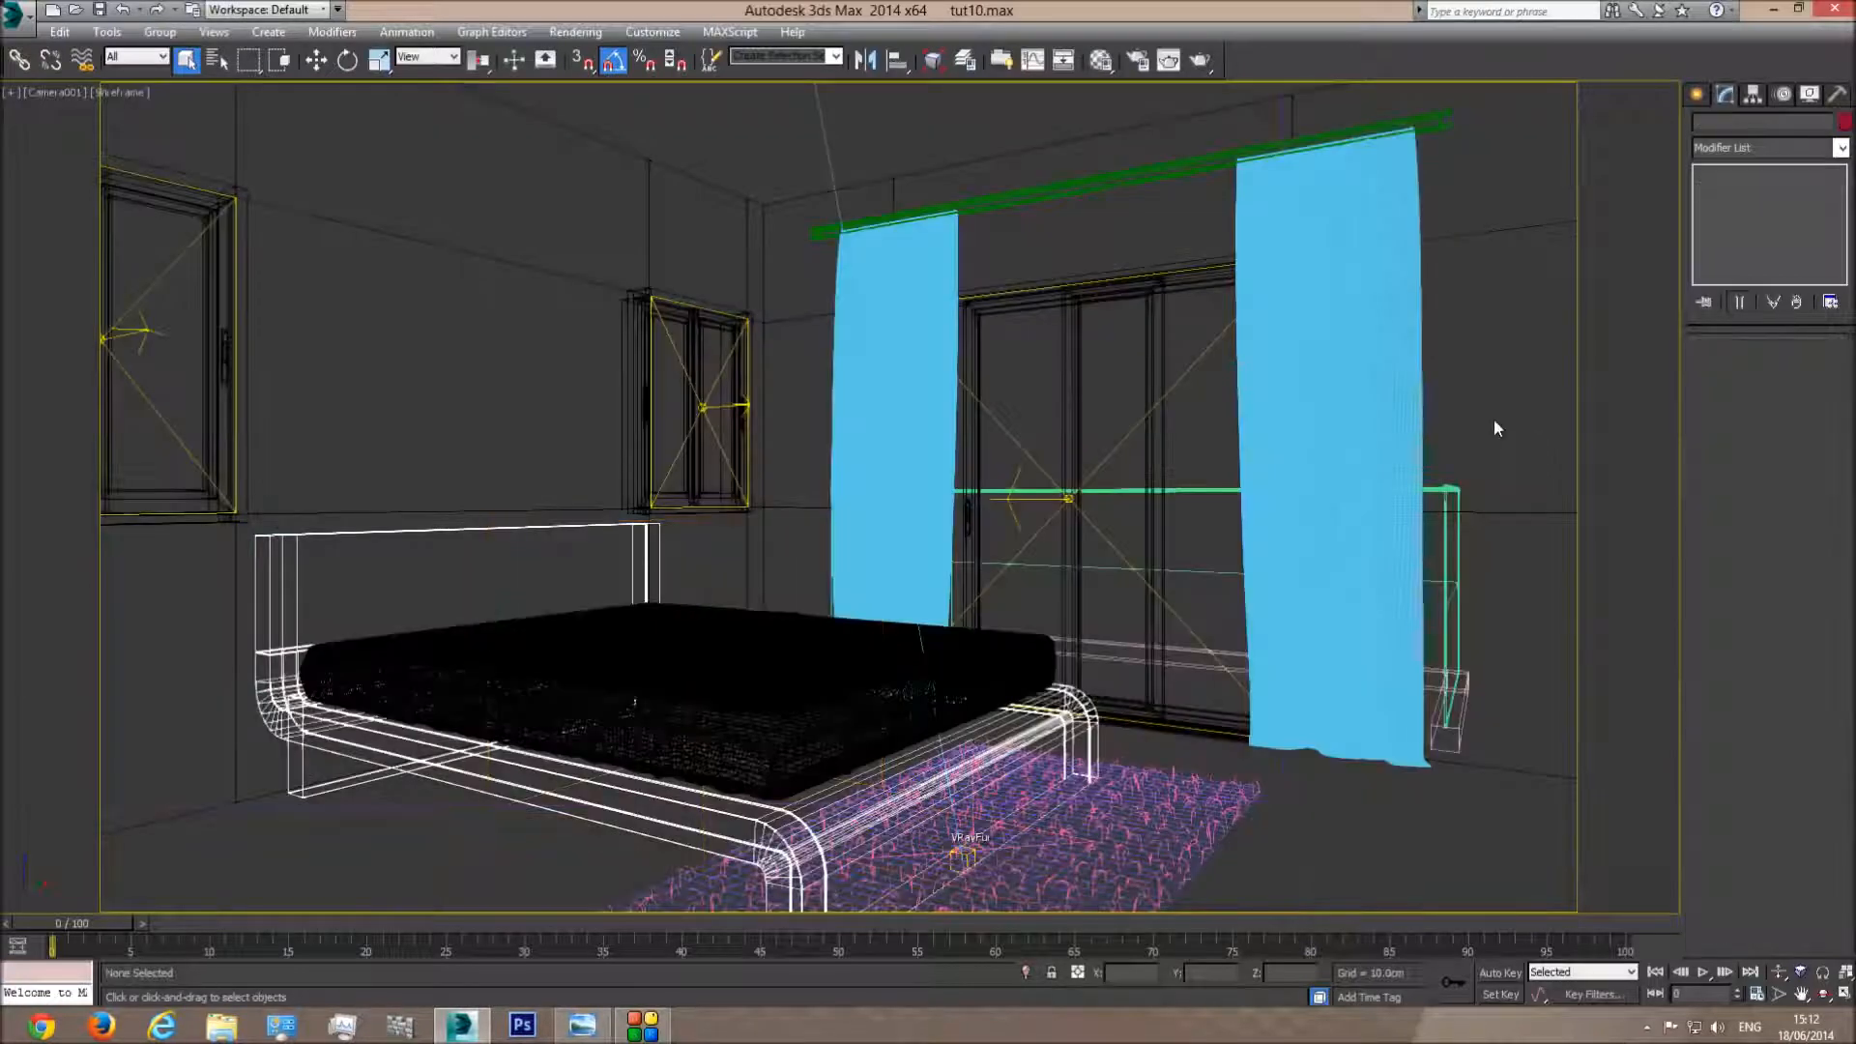
key(F3)
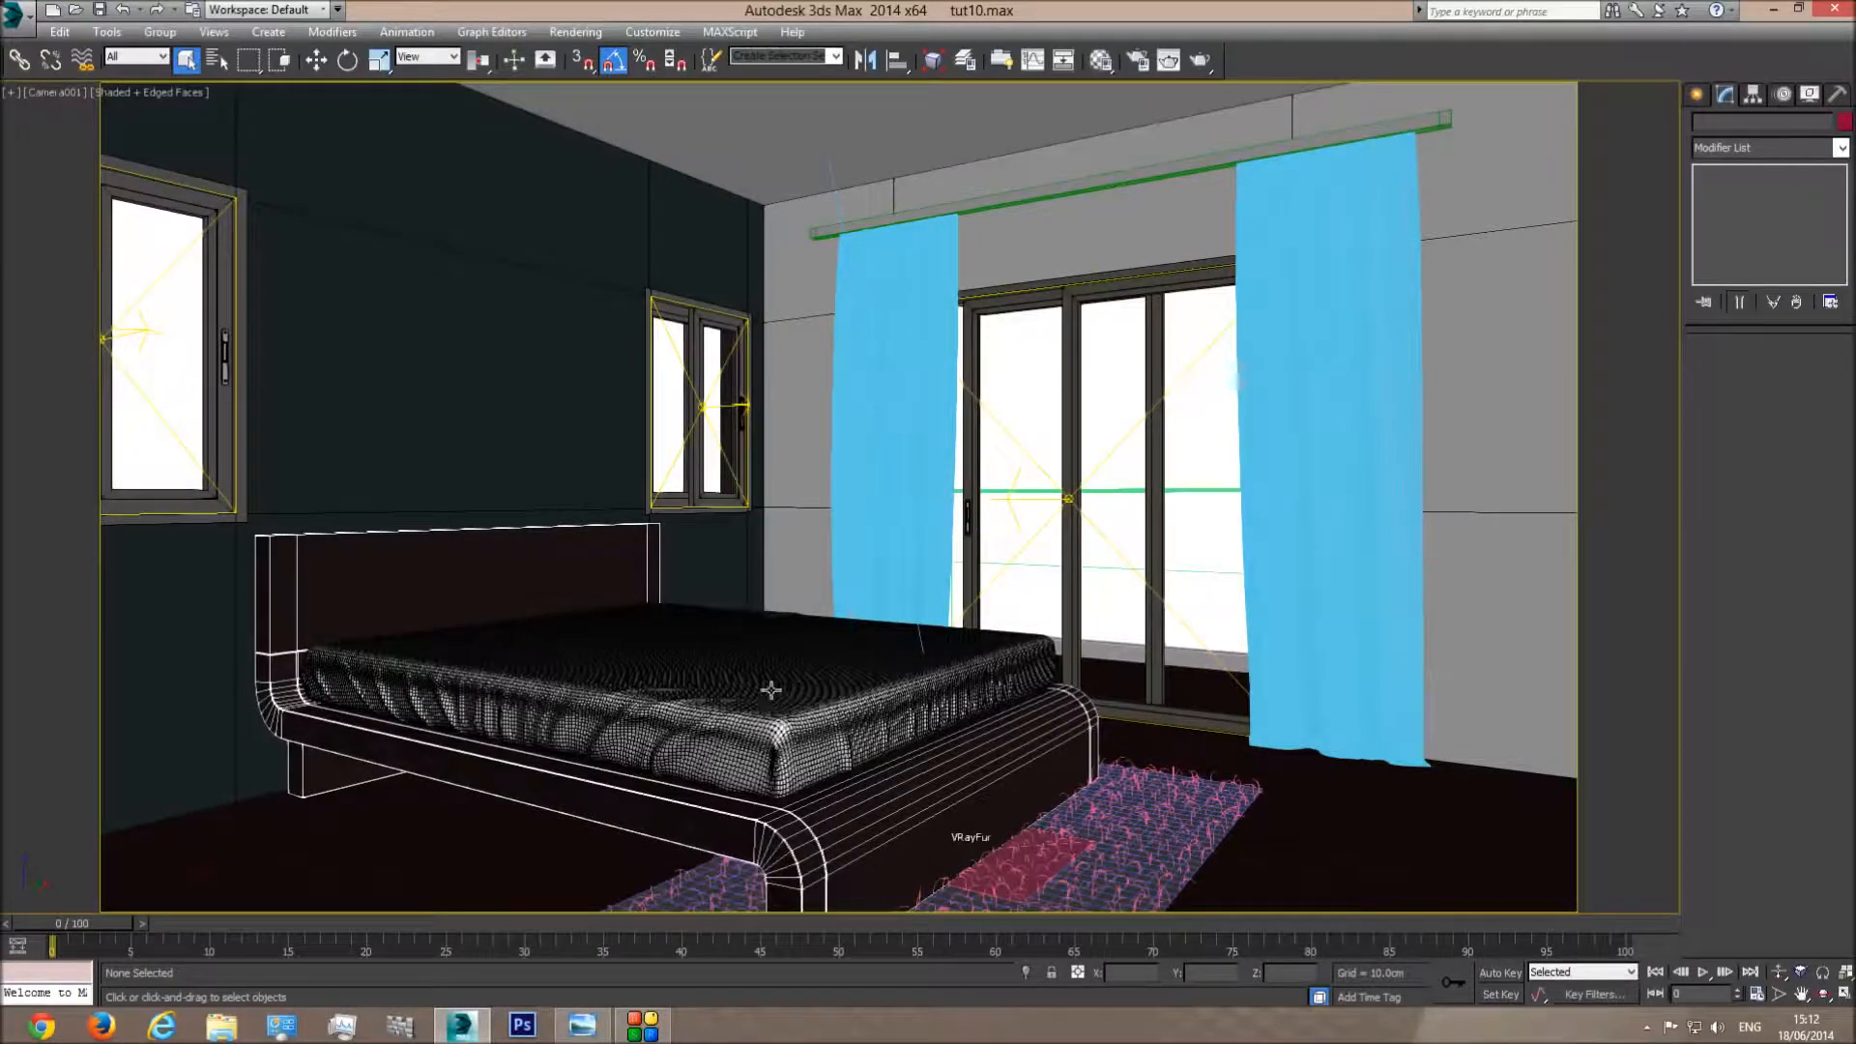
Select the mattress group, review the pillows in the bed reference photo, and open the Met group
click(720, 692)
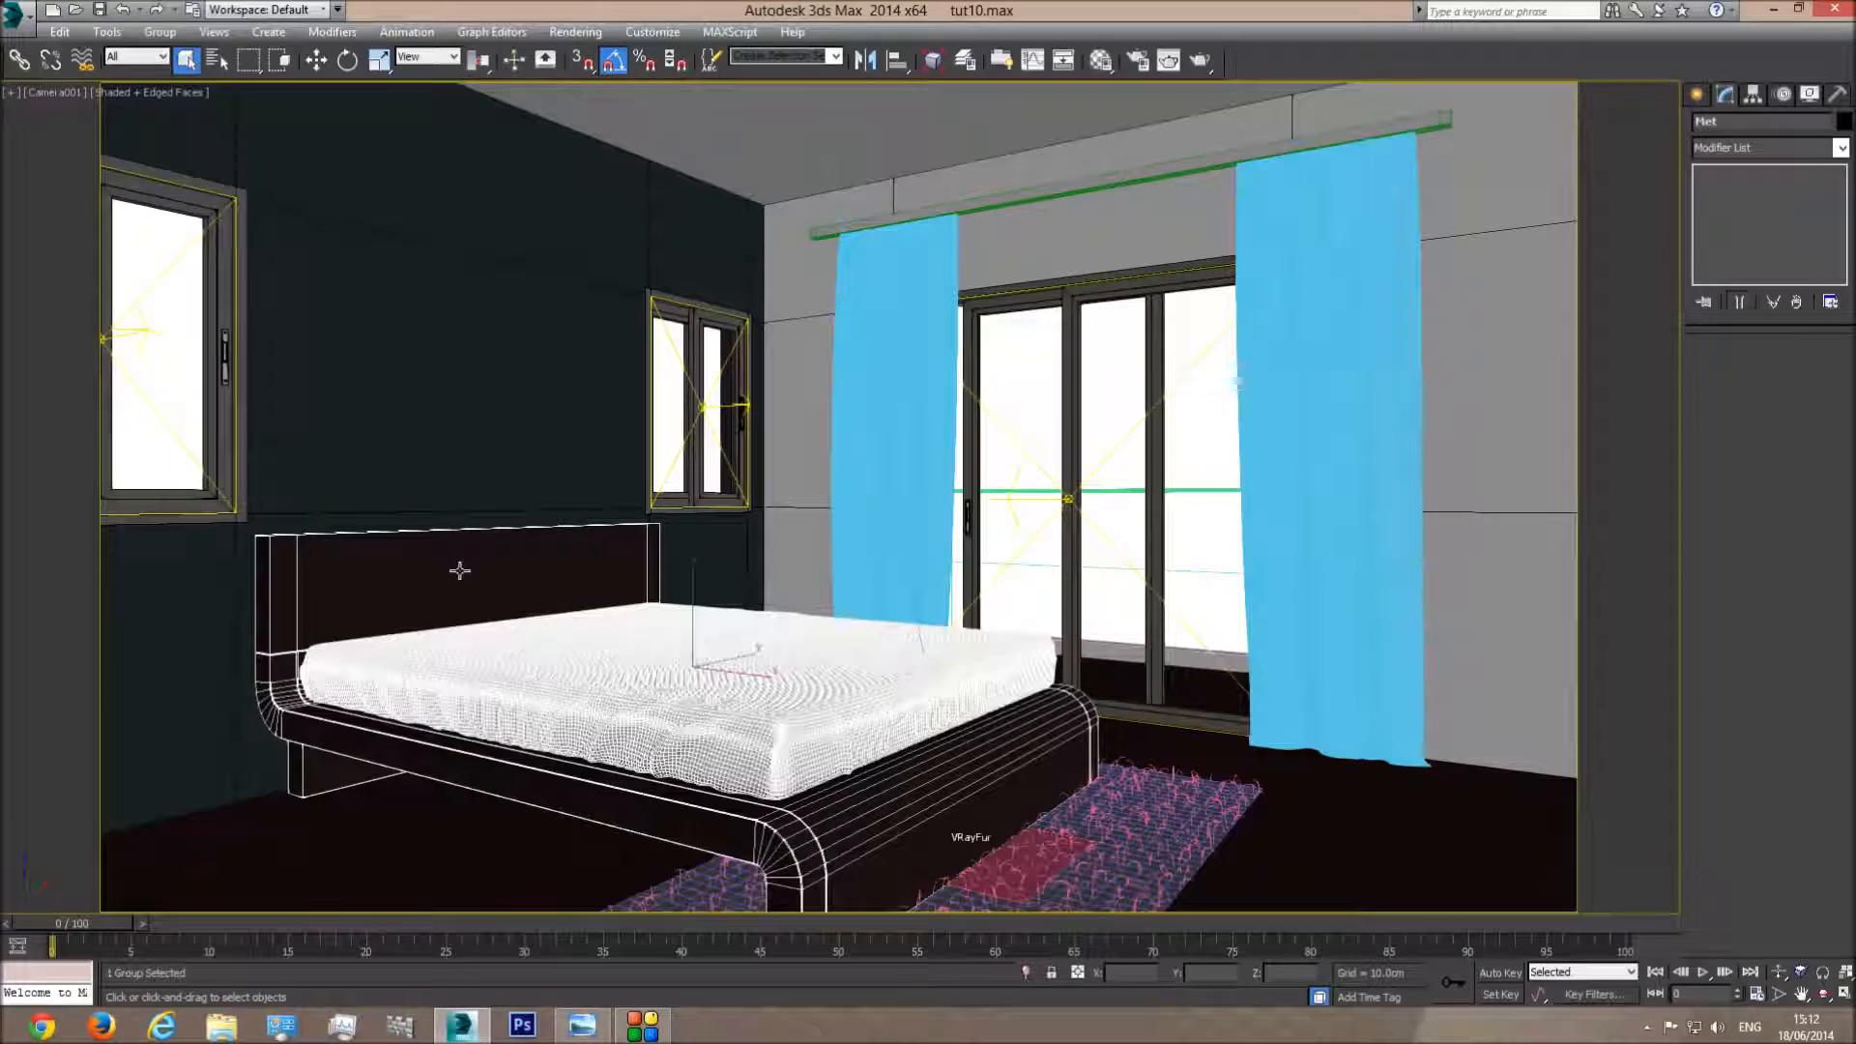
click(582, 1025)
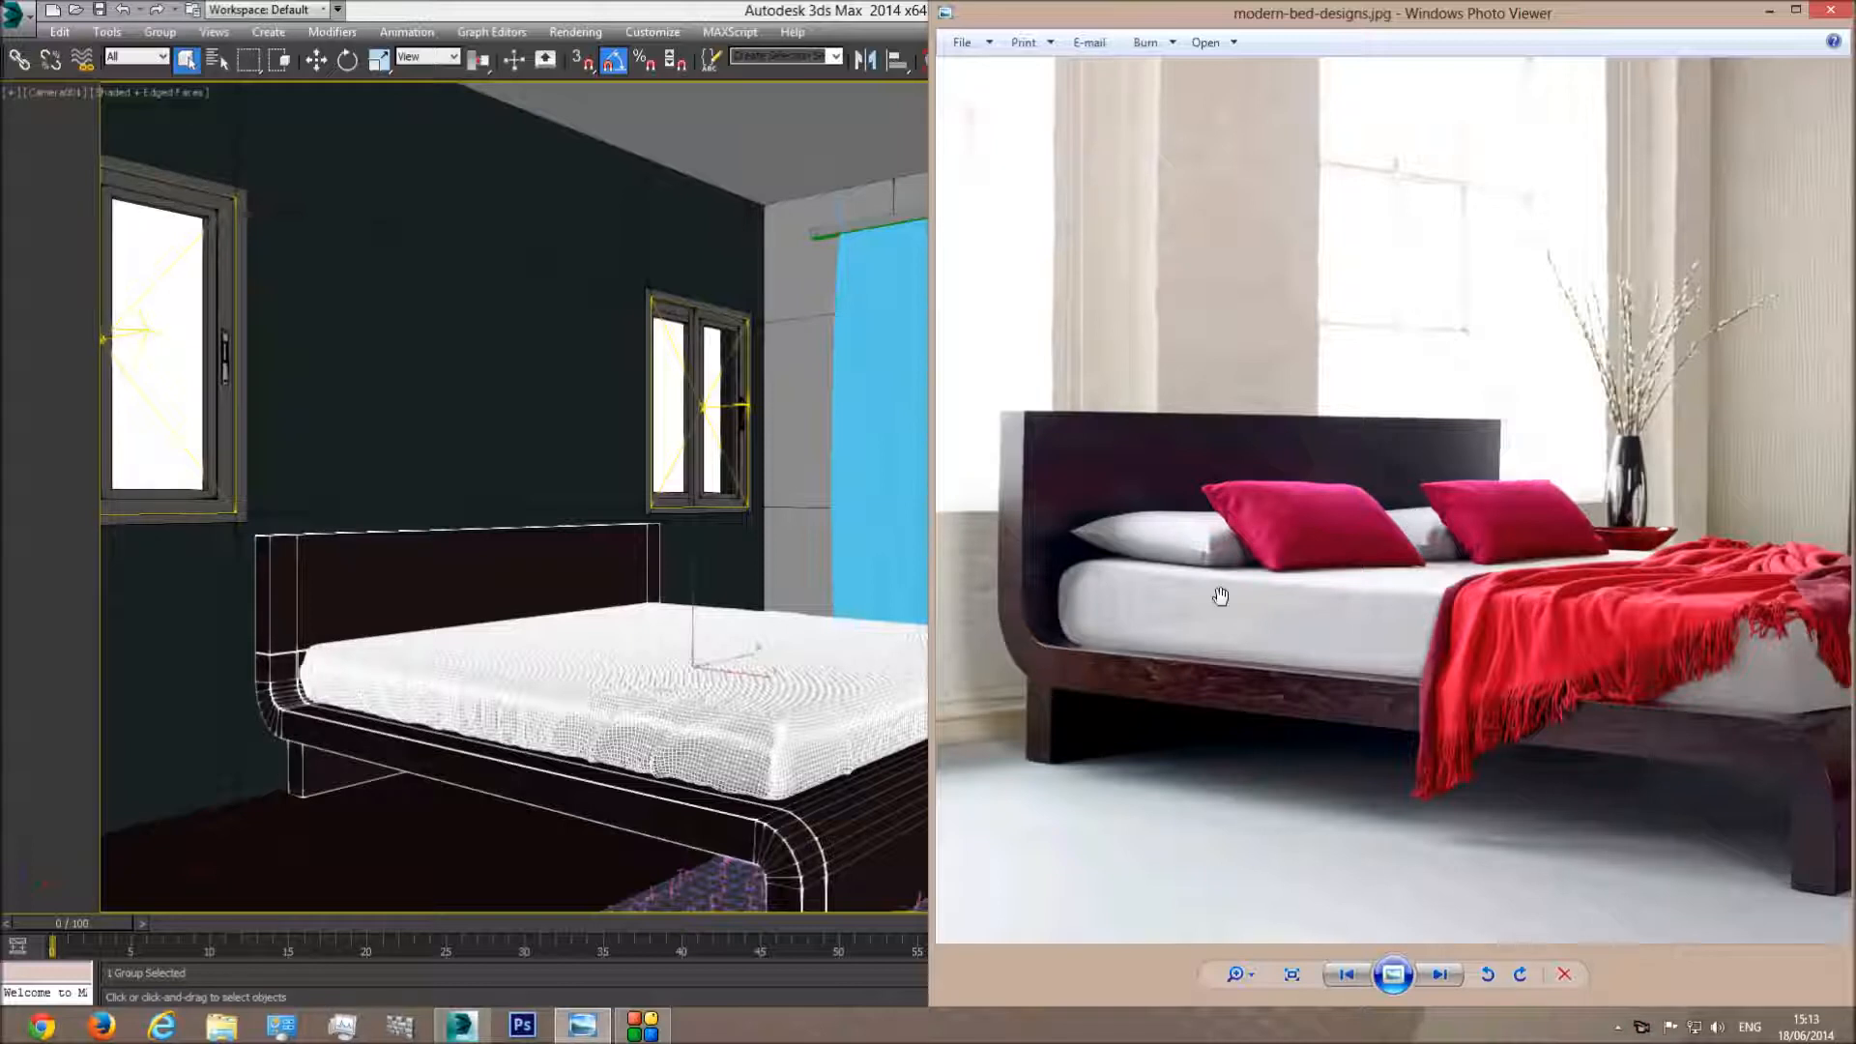
click(620, 8)
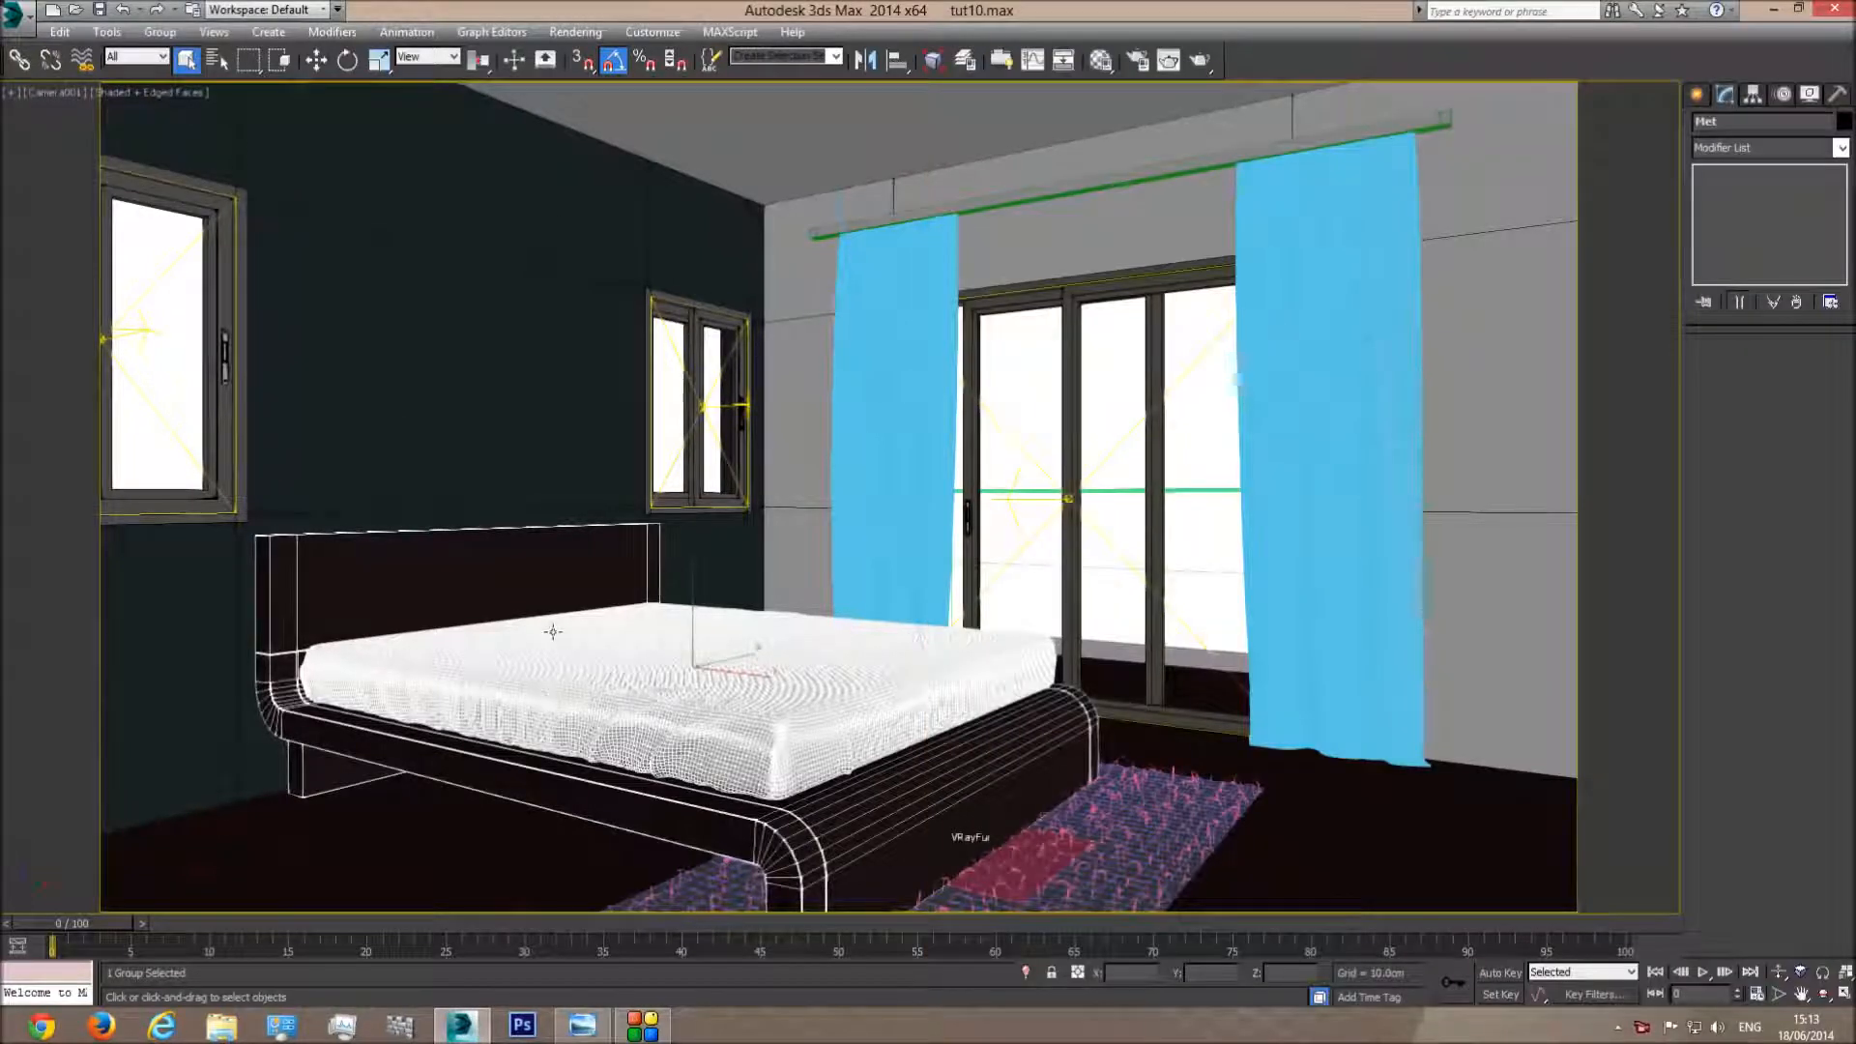
click(160, 32)
click(173, 99)
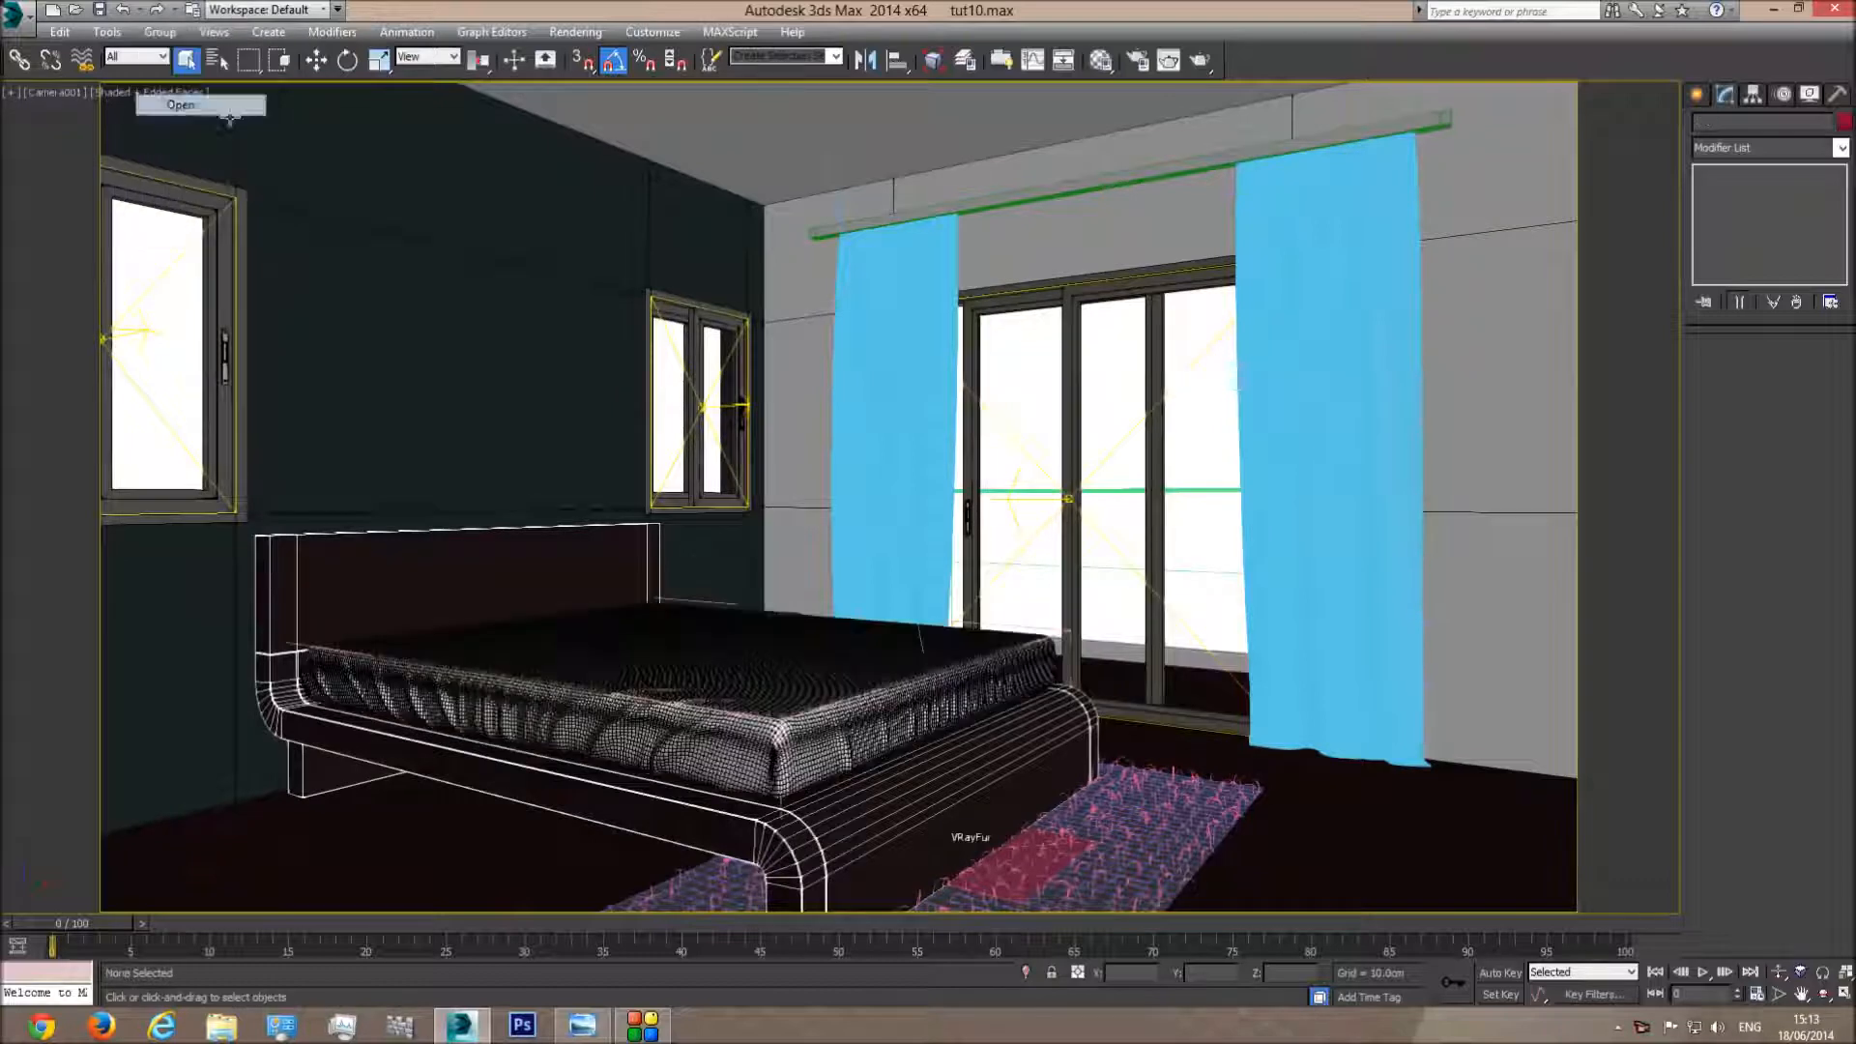
Select the mattress object and the bed base, and hide everything else in the scene
click(716, 677)
click(716, 677)
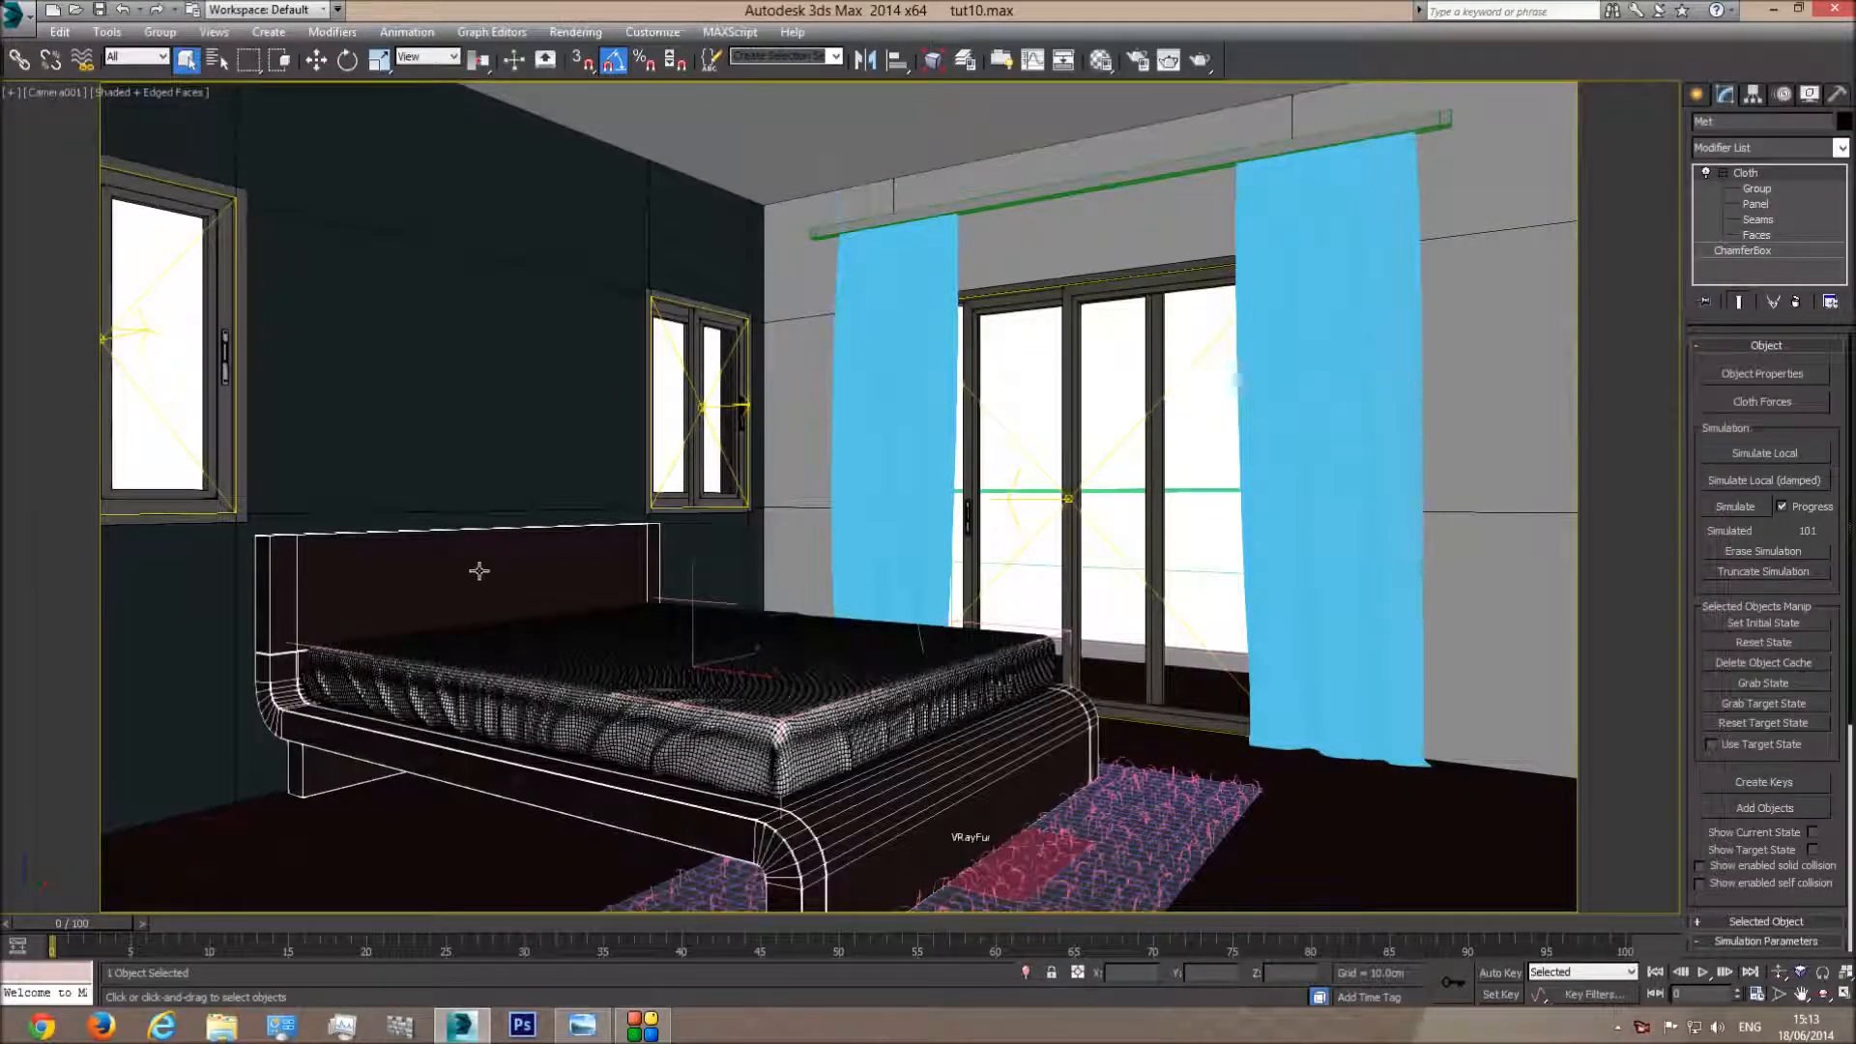
ctrl+click(479, 571)
right_click(480, 565)
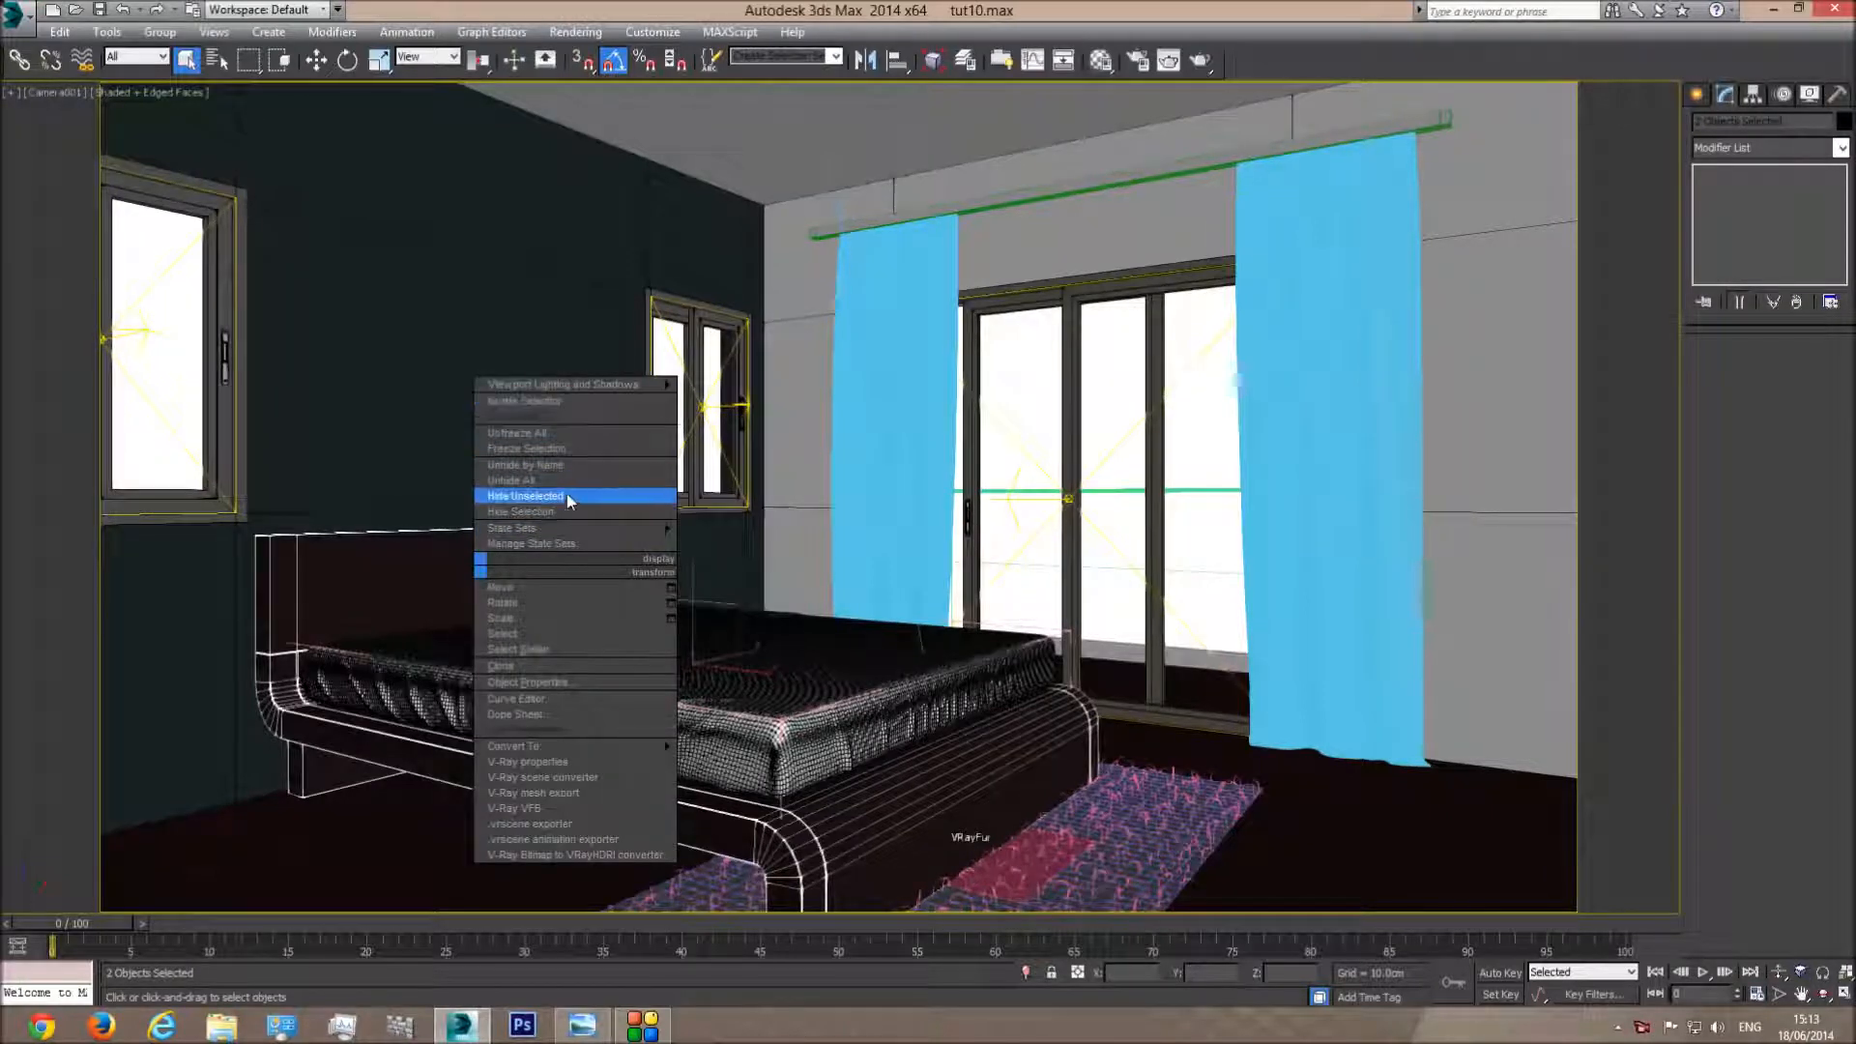
click(562, 495)
click(978, 423)
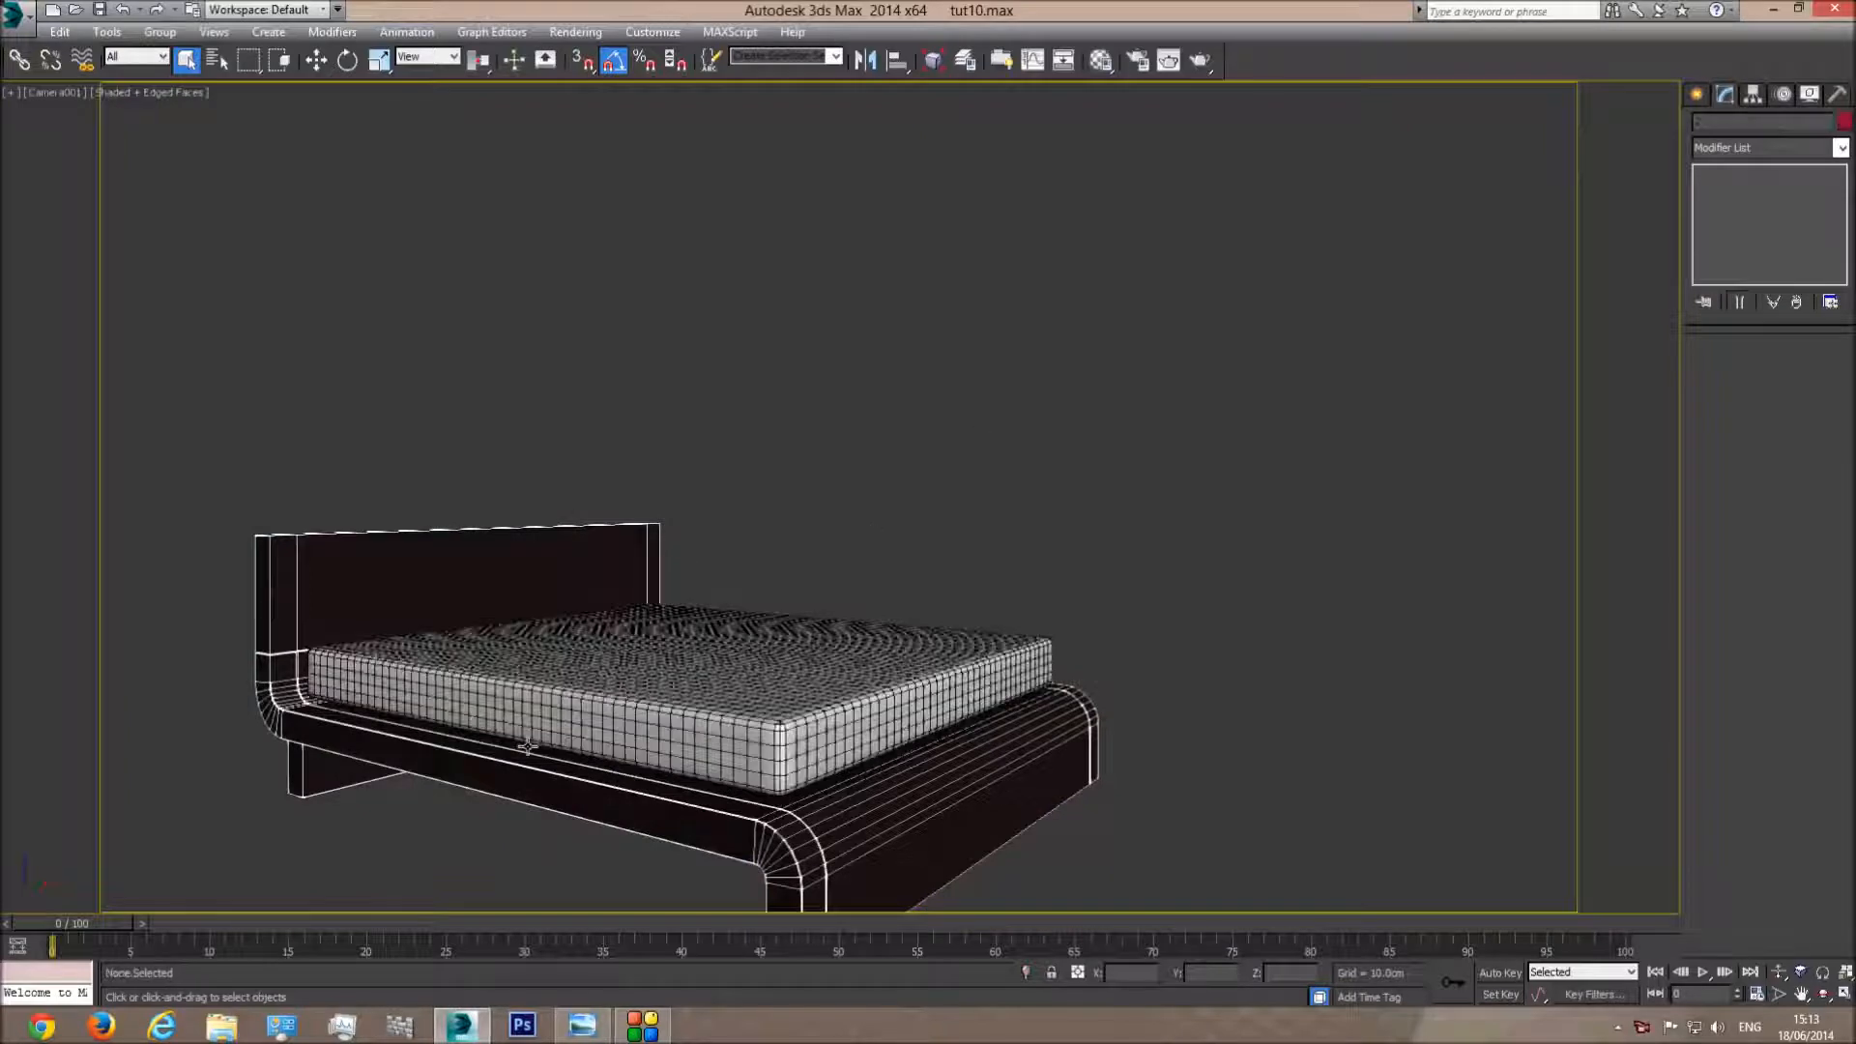
key(F4)
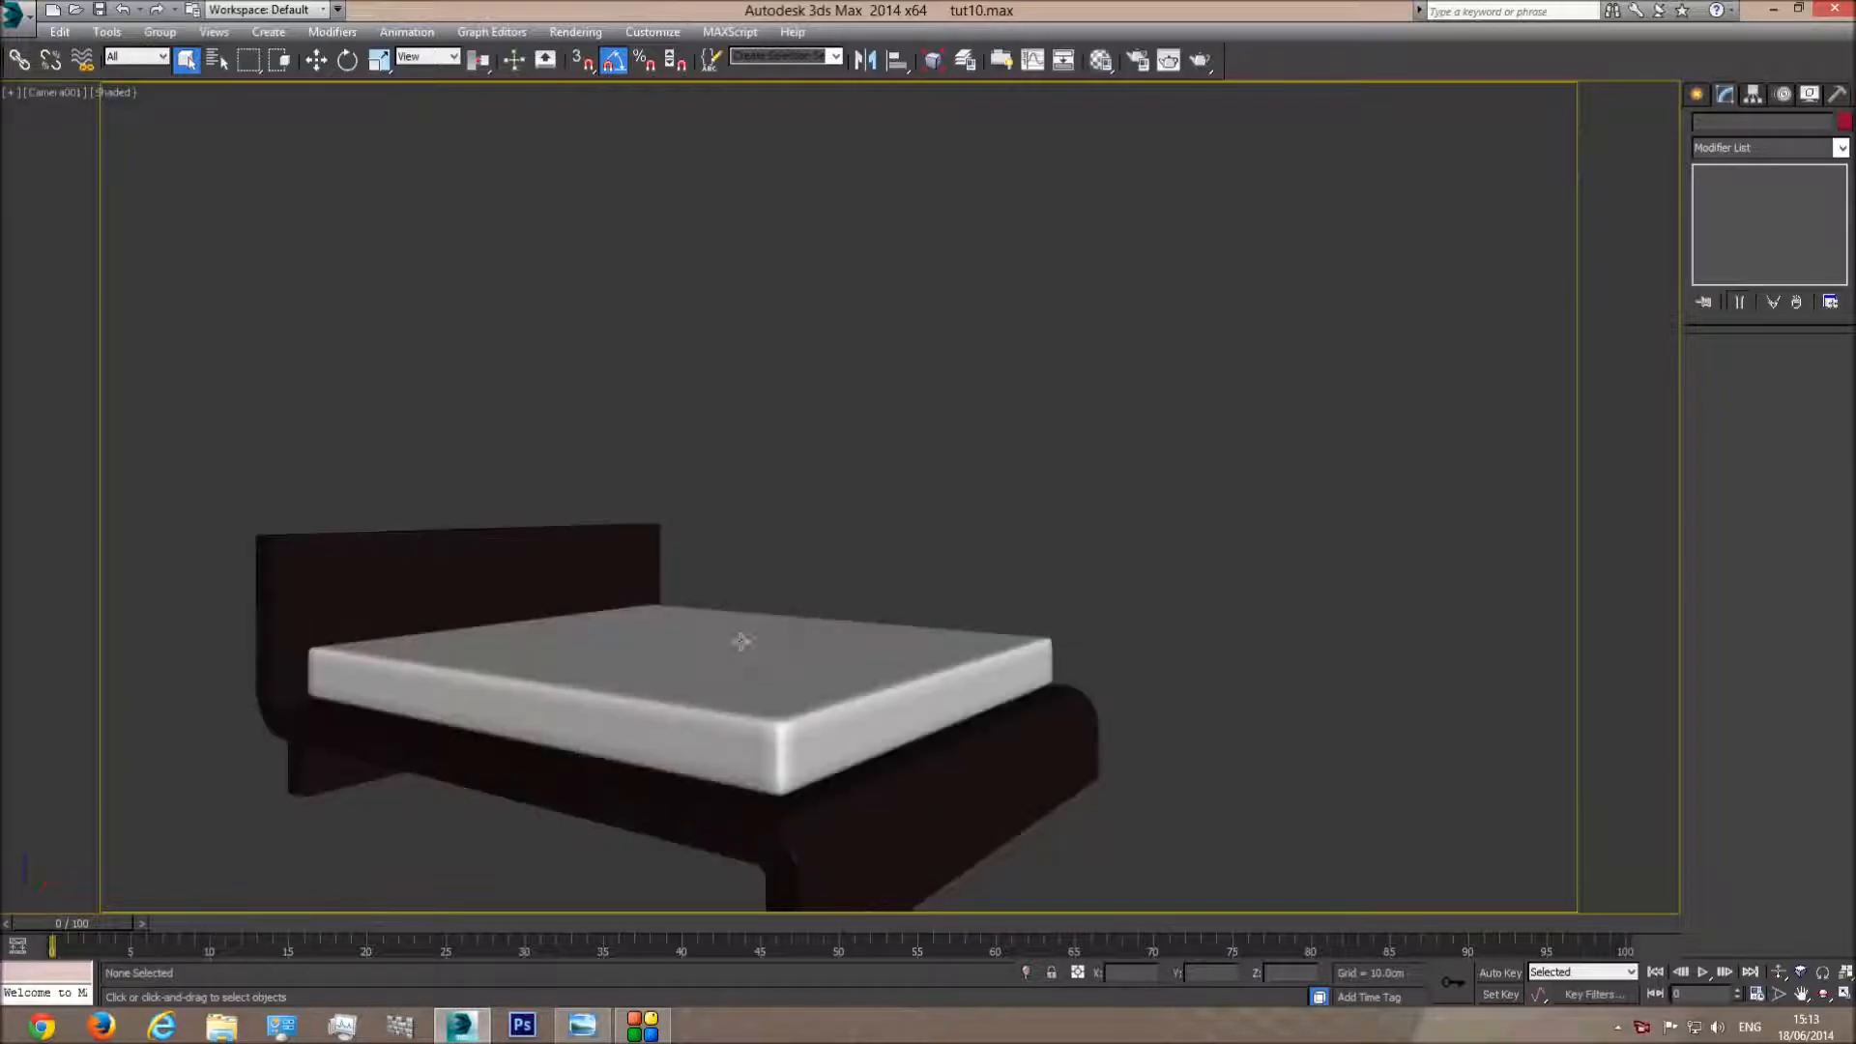
key(F4)
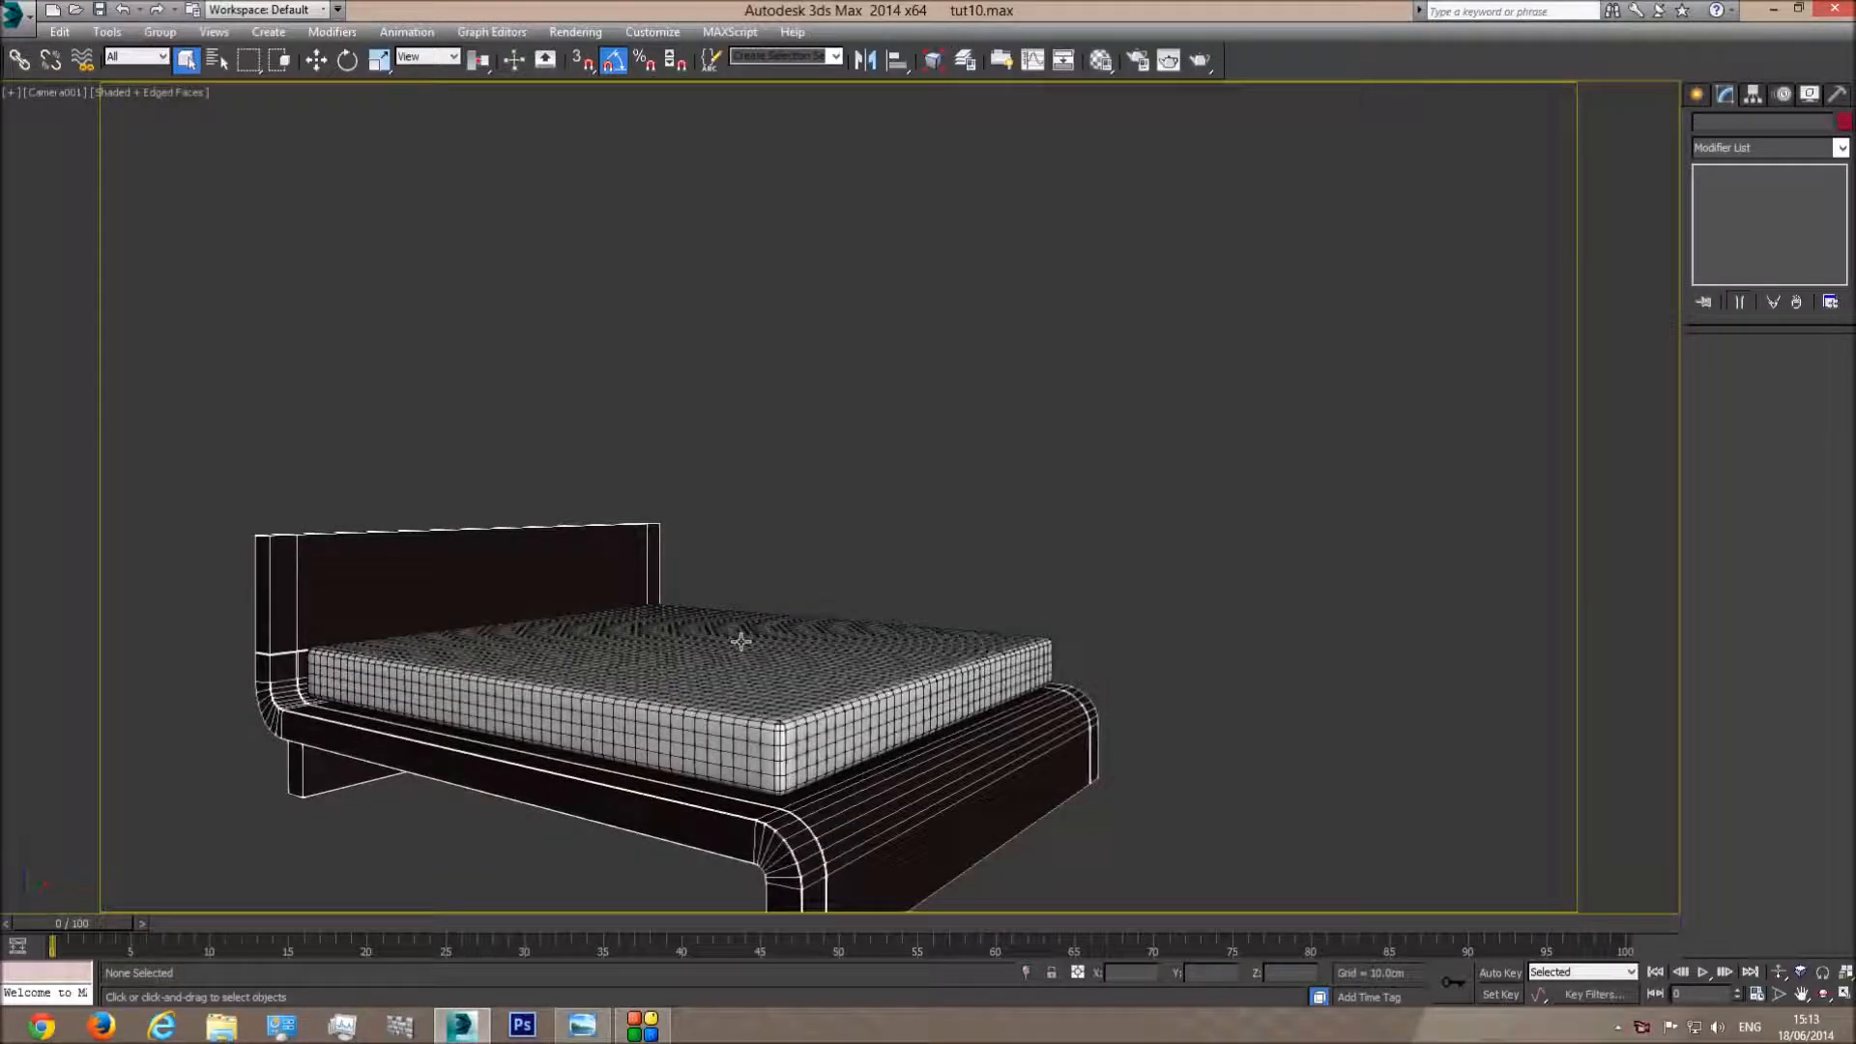
Create a standard box about 84 cm long and 44 cm wide in the Top view at the mattress's headboard end
key(t)
middle_drag(545, 563, 729, 593)
scroll(580, 616, up, 4)
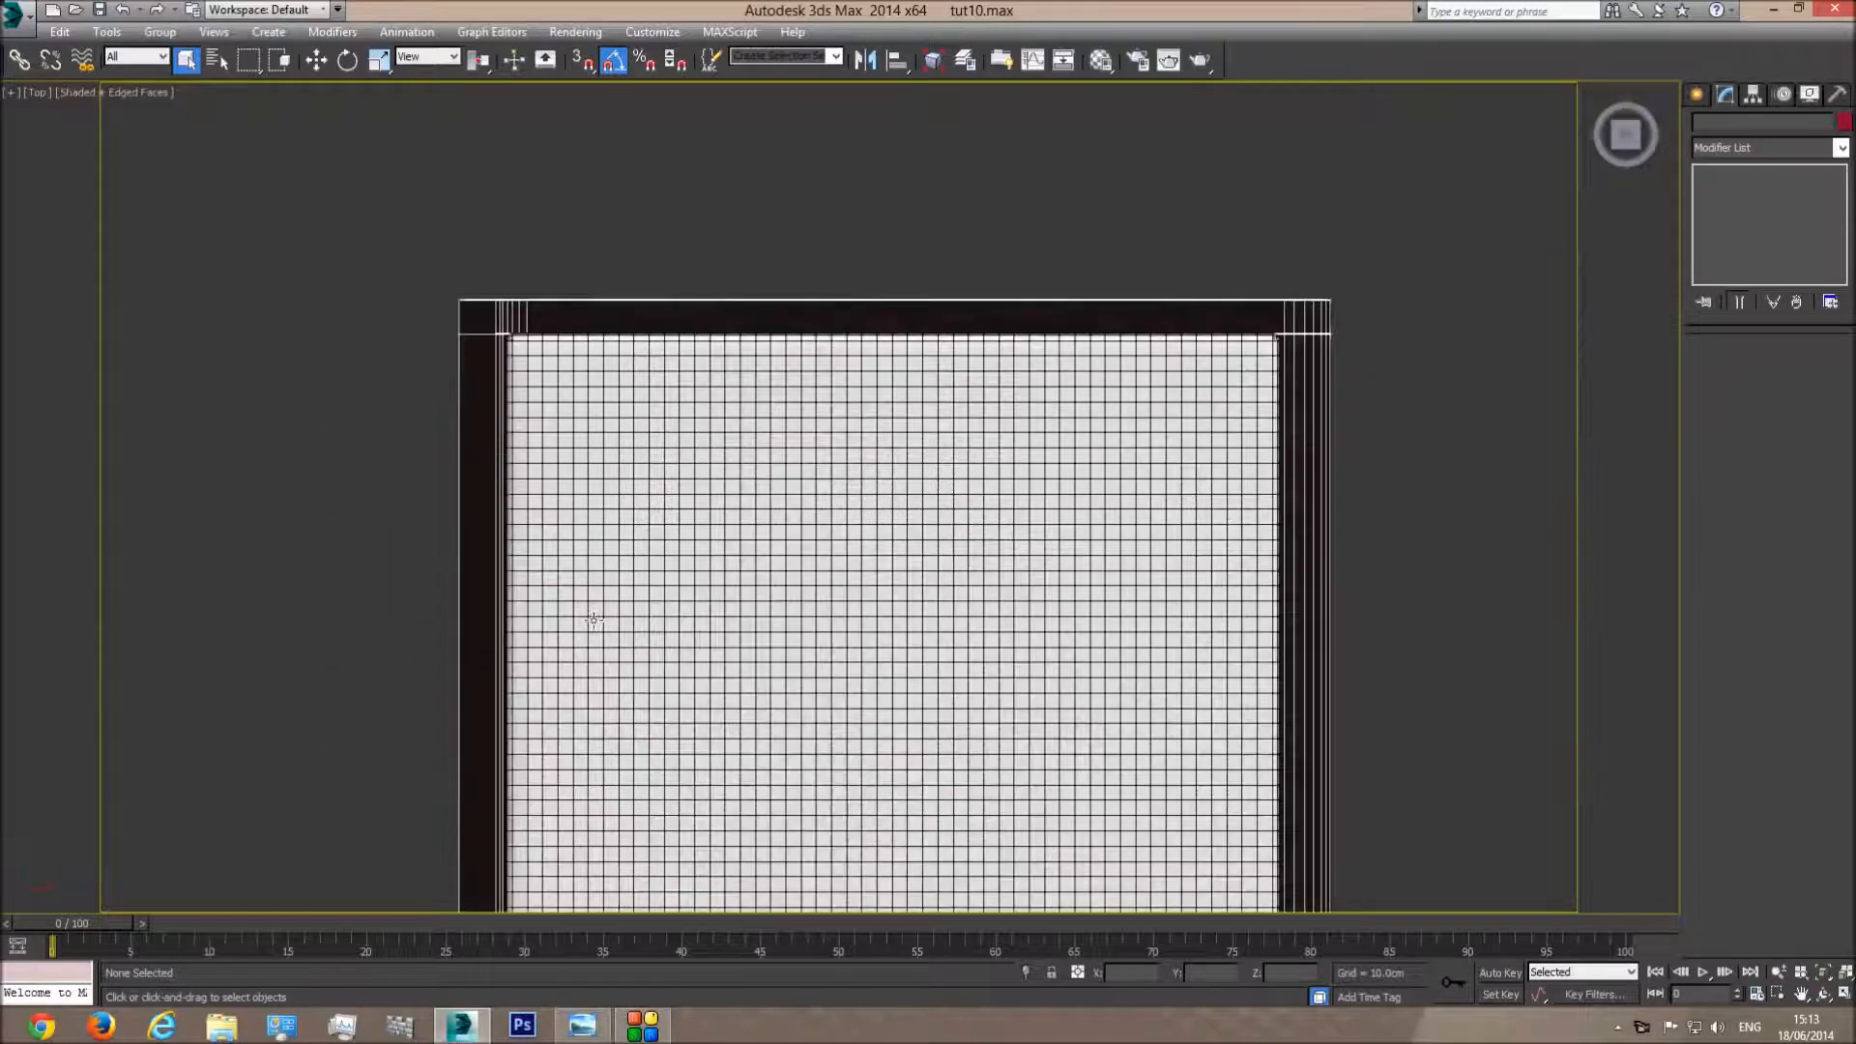
middle_drag(592, 622, 609, 363)
click(1696, 94)
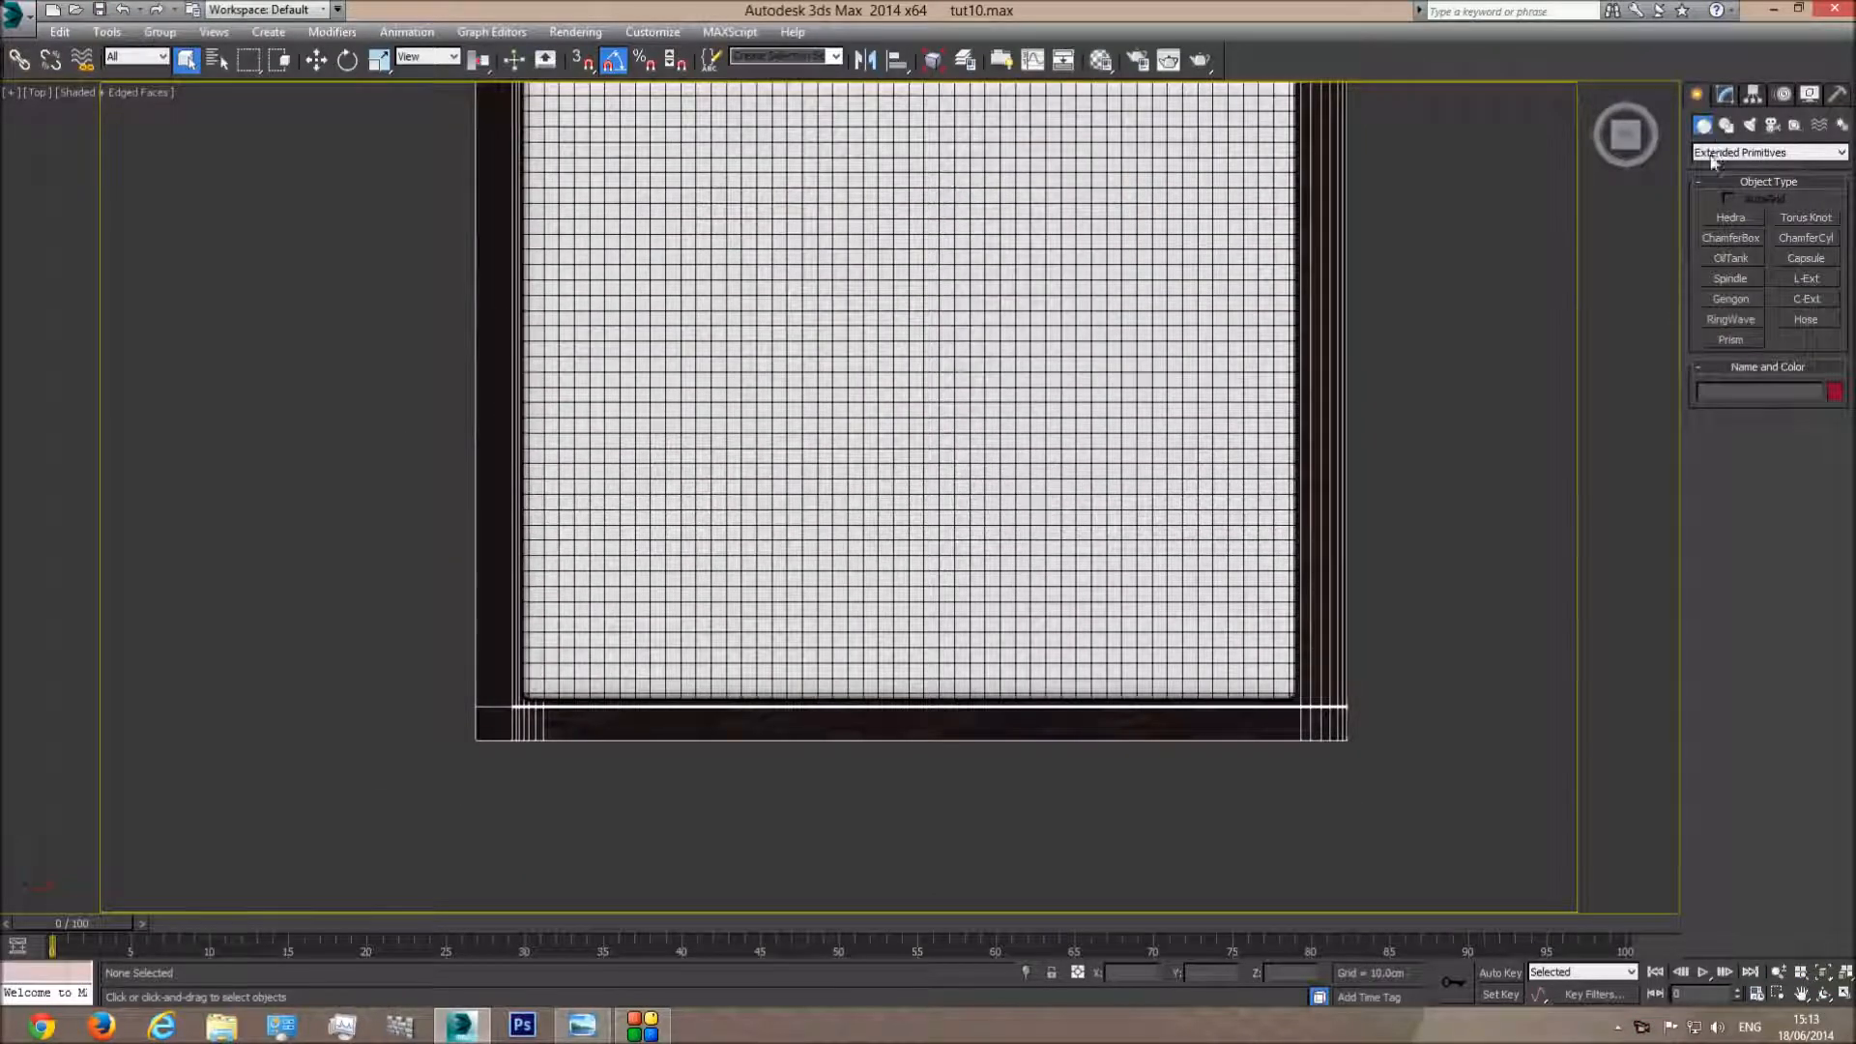
click(1769, 152)
click(1739, 166)
click(1730, 217)
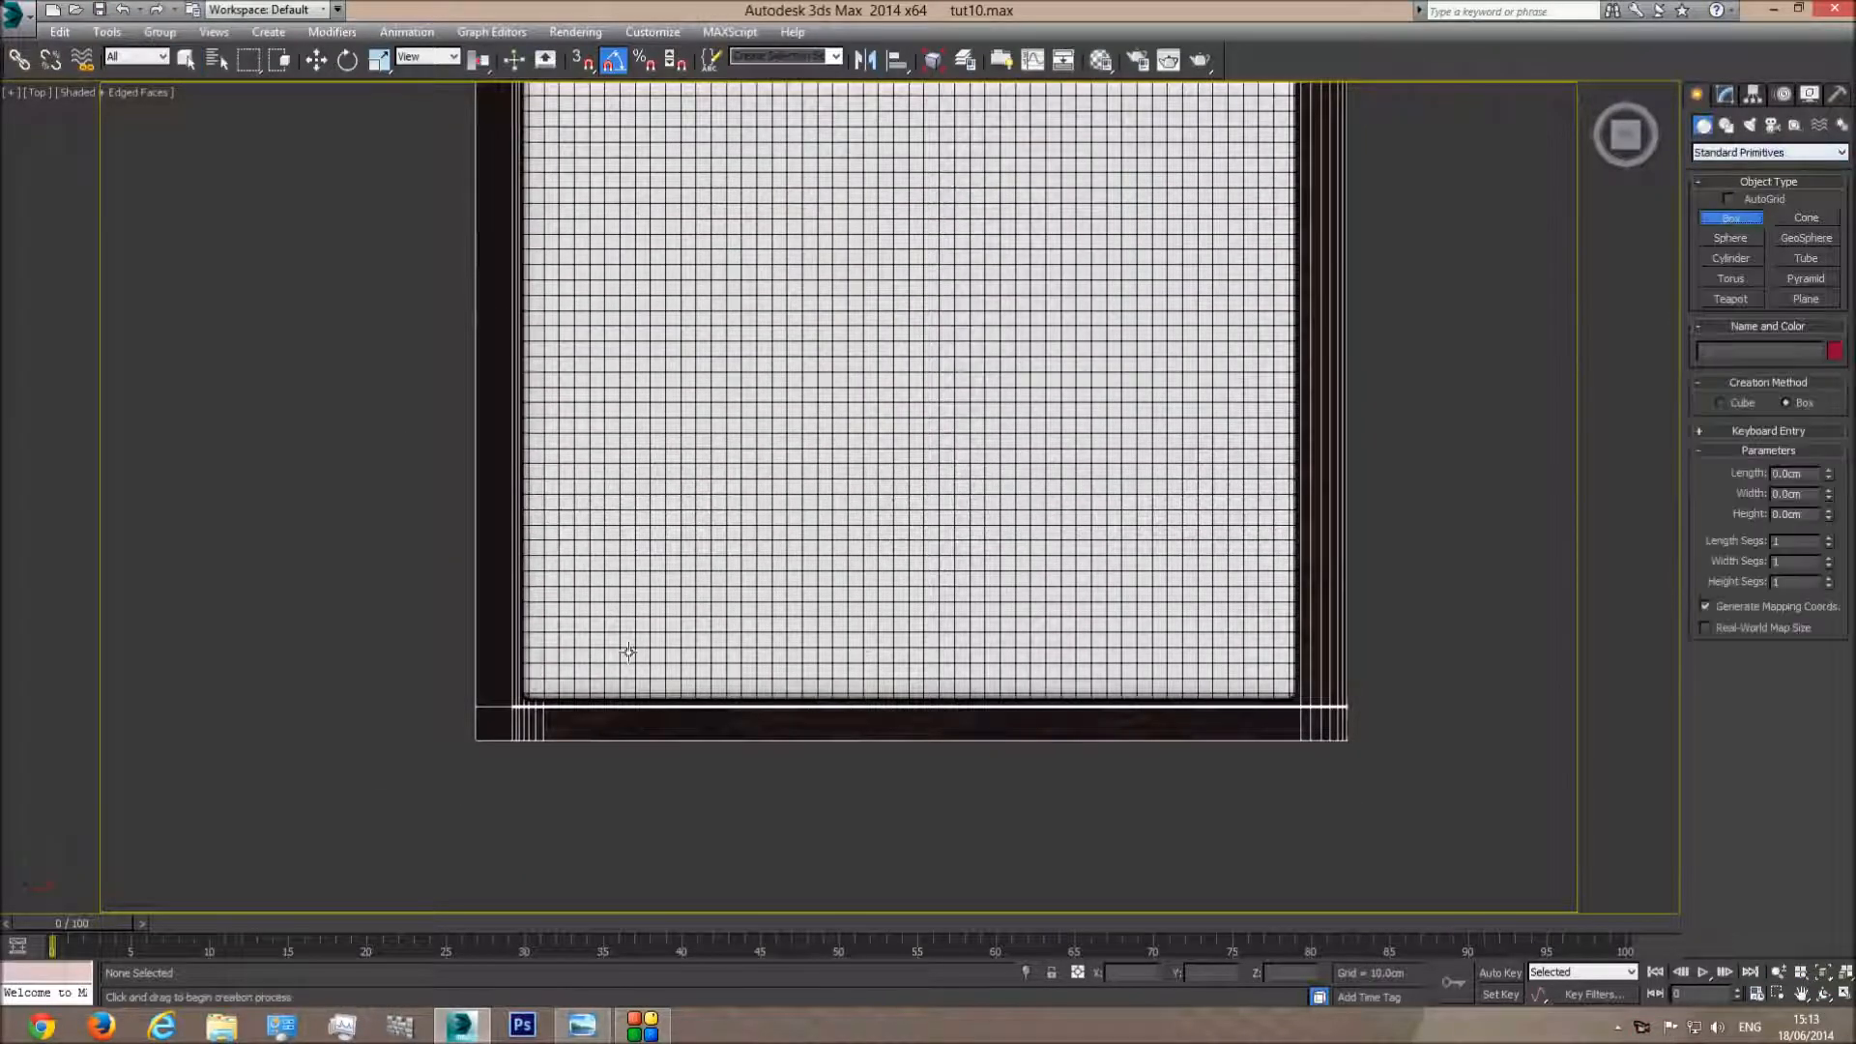
click(584, 1026)
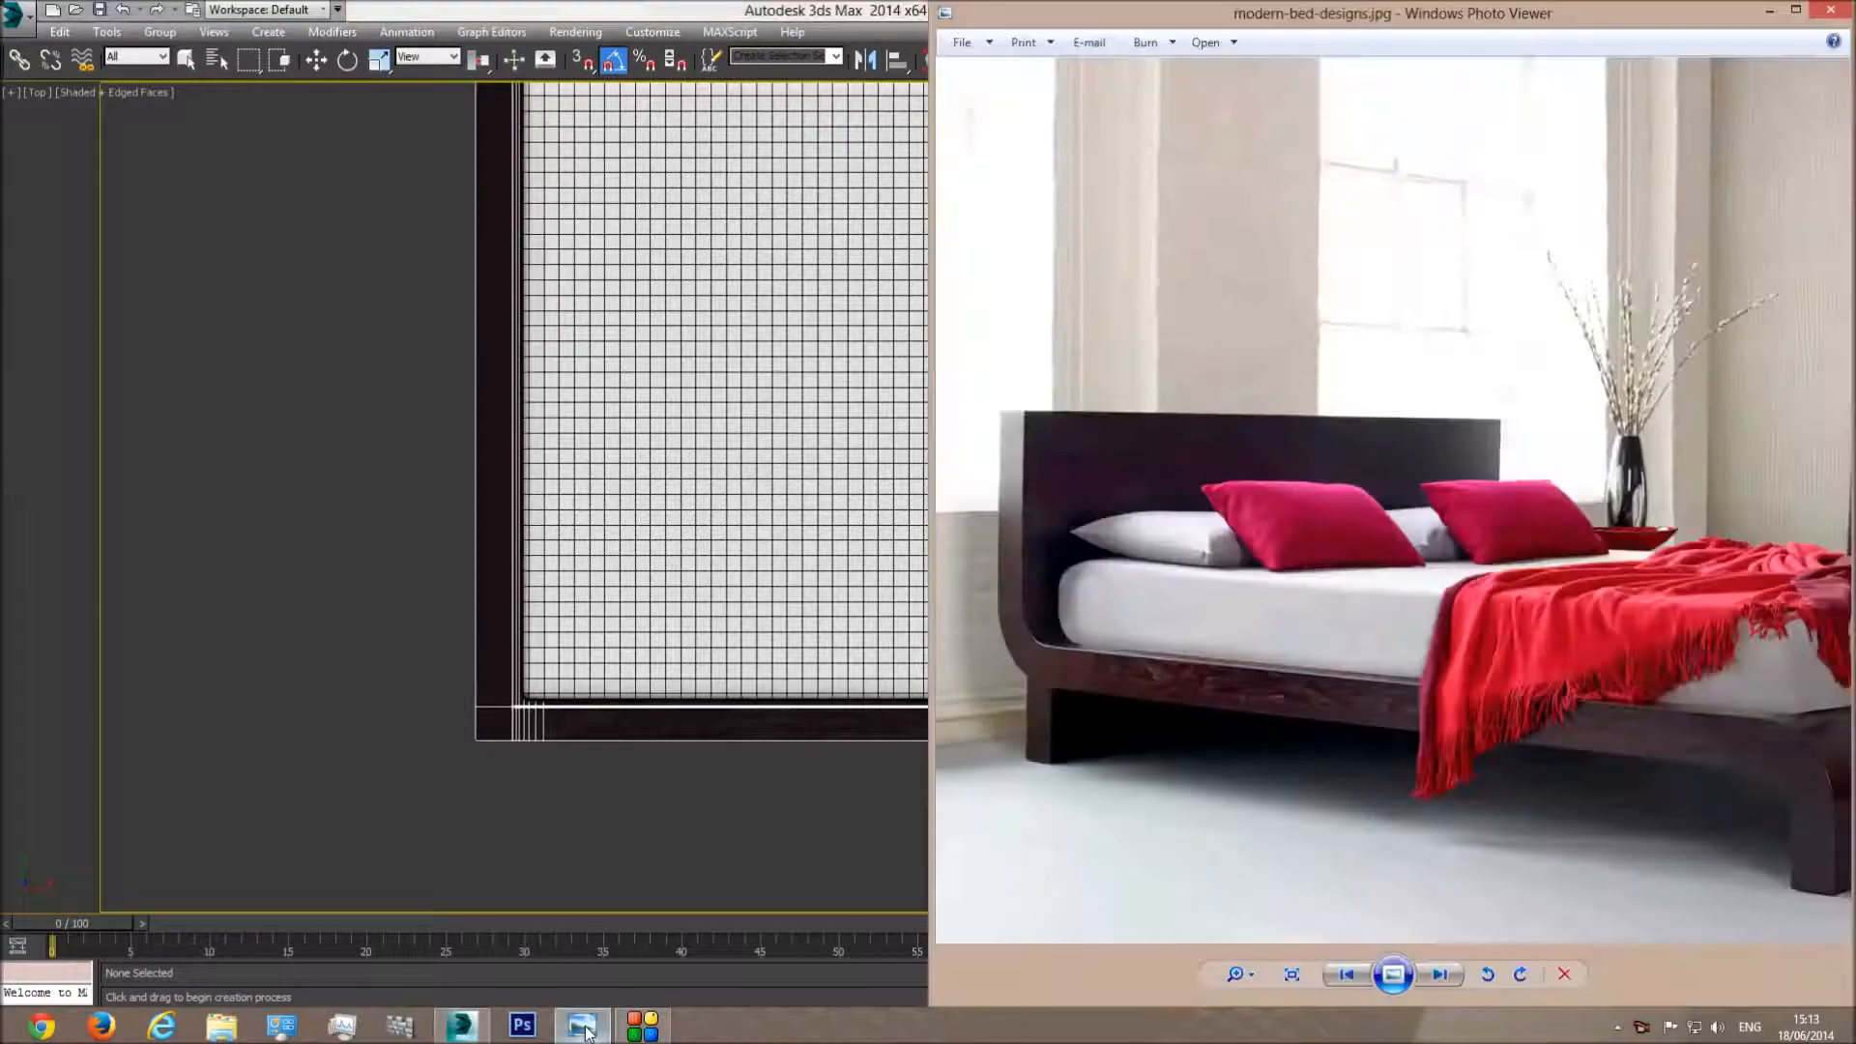
click(583, 1027)
mouse_move(535, 354)
mouse_down()
mouse_move(673, 495)
mouse_move(676, 663)
mouse_move(689, 683)
mouse_move(699, 663)
mouse_up()
key(F3)
click(695, 640)
Raise the new box in the Front view so it sits just above the mattress beside the headboard
key(f)
middle_drag(513, 464, 1058, 639)
scroll(1073, 642, down, 4)
scroll(804, 636, up, 2)
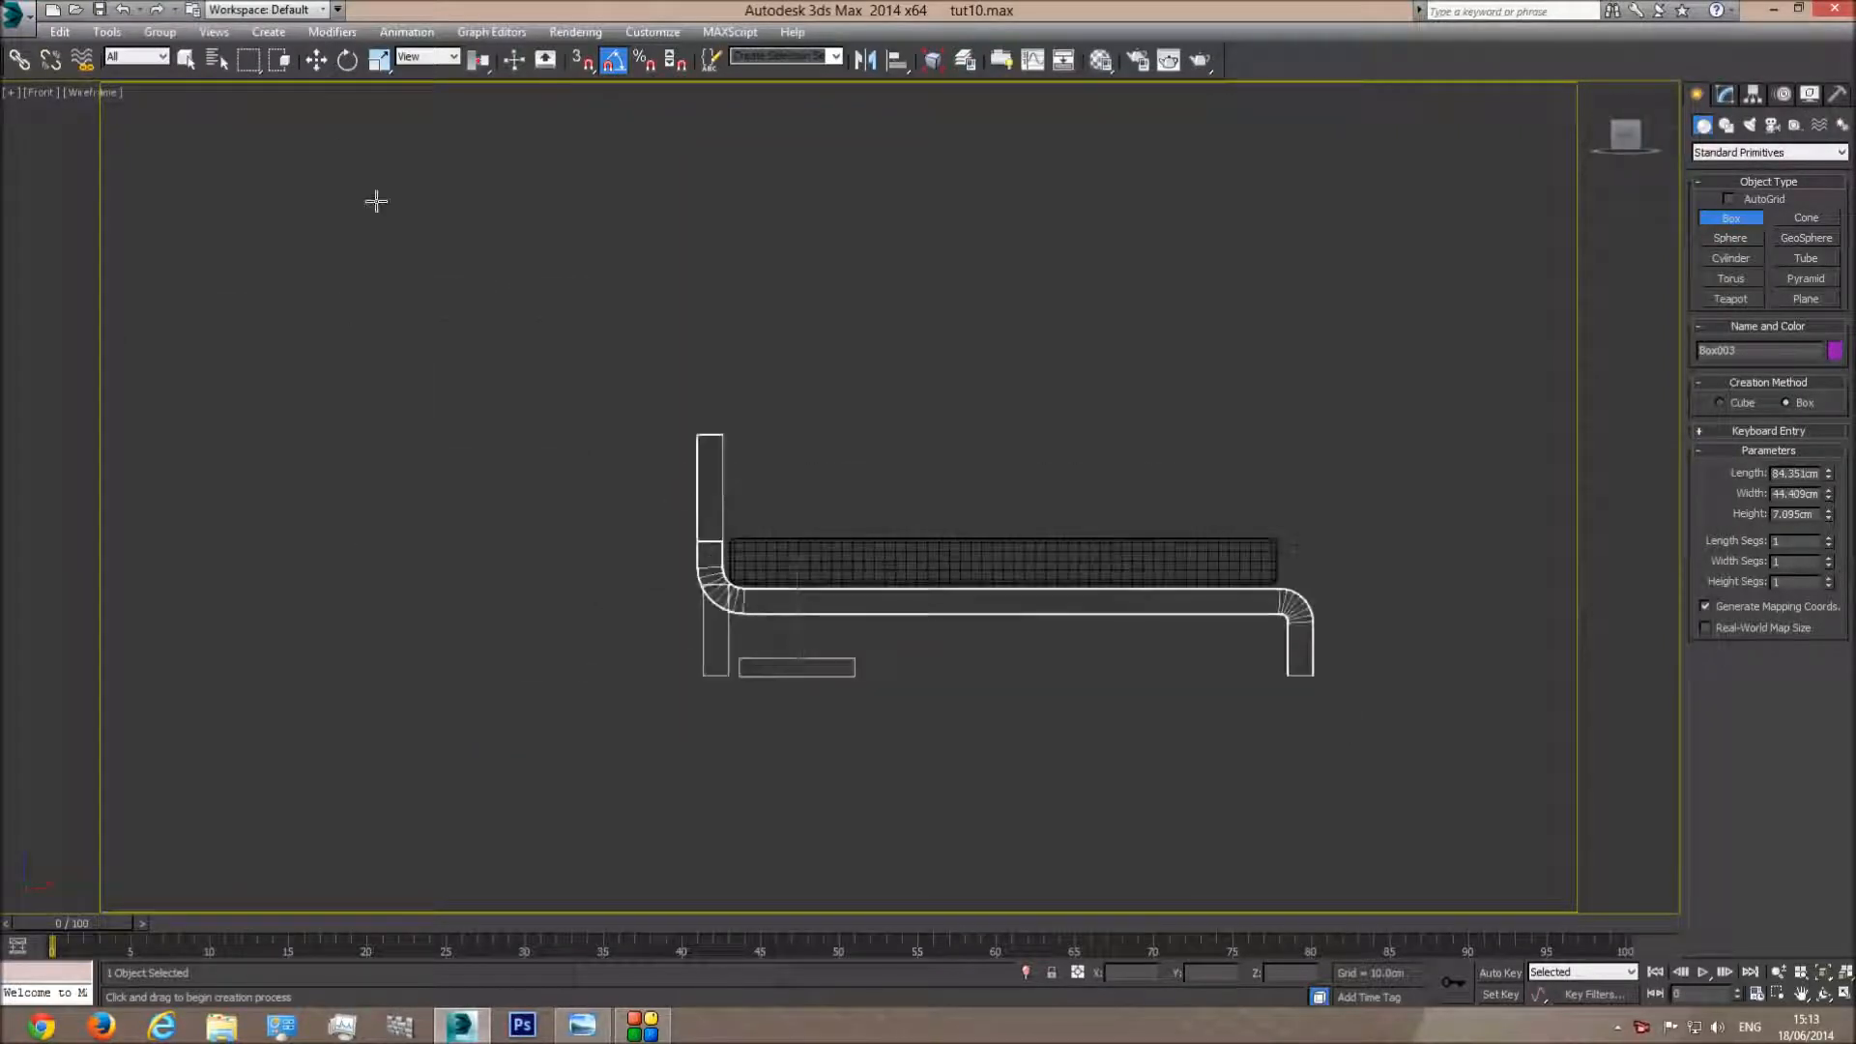
right_click(356, 123)
key(w)
drag(804, 626, 804, 453)
key(e)
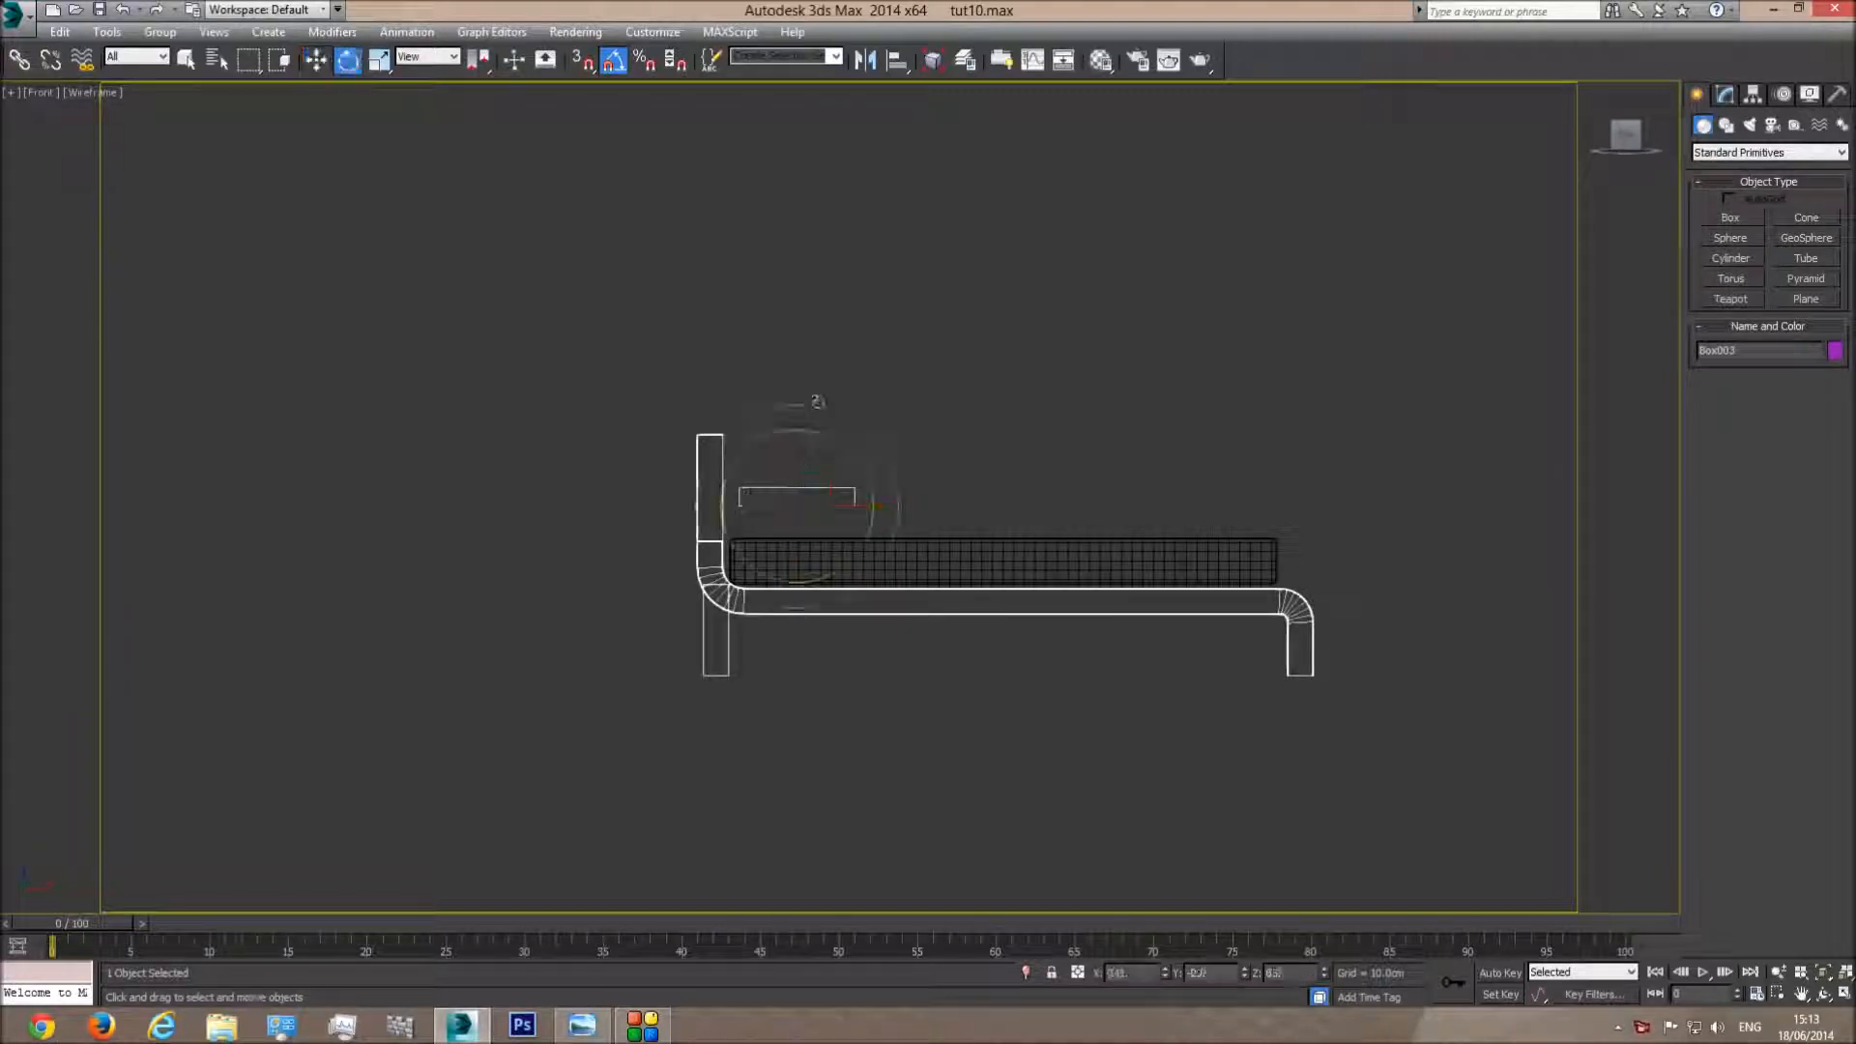
Set the new box's height to 3 cm
click(1725, 94)
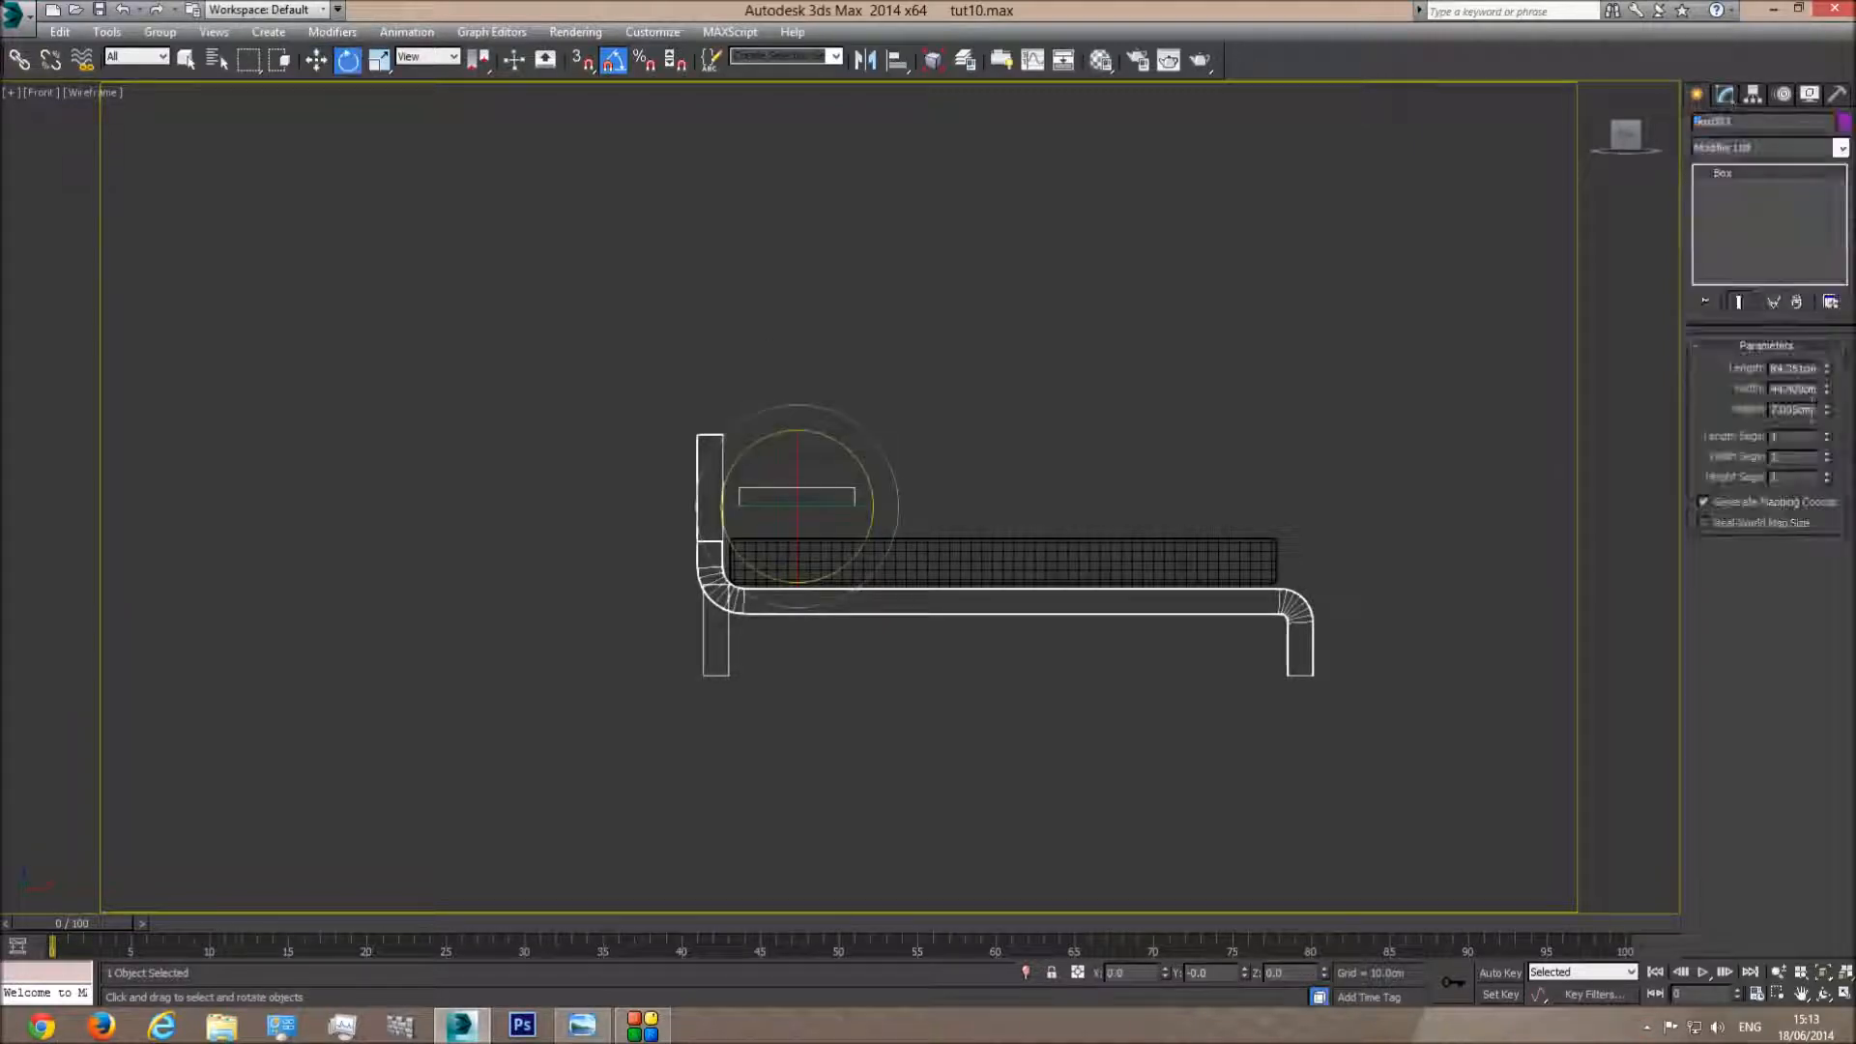
double_click(1810, 410)
text(5)
key(Return)
text(3)
key(Return)
scroll(834, 533, up, 2)
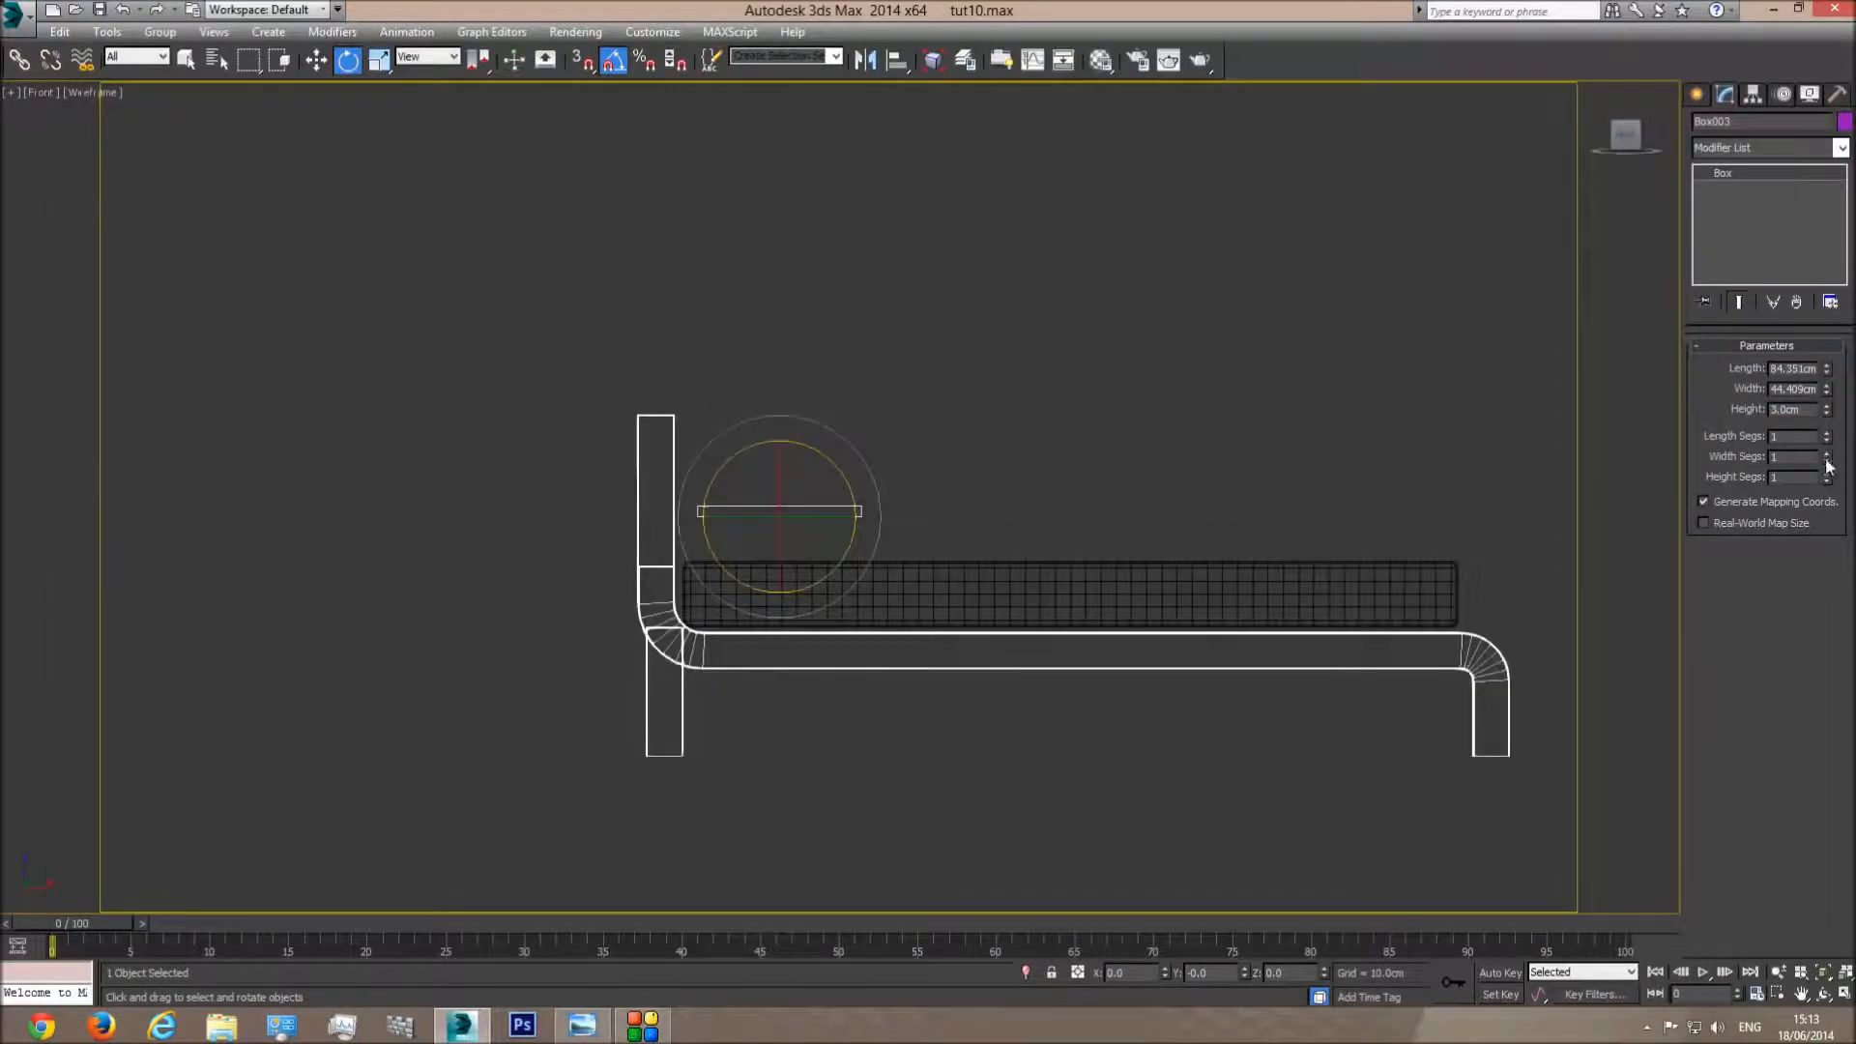
Tilt the box slightly in the Front view so its headboard end is higher, and move it closer to the headboard
drag(876, 503, 787, 408)
key(w)
mouse_move(807, 485)
mouse_down()
mouse_move(778, 464)
mouse_move(793, 469)
mouse_up()
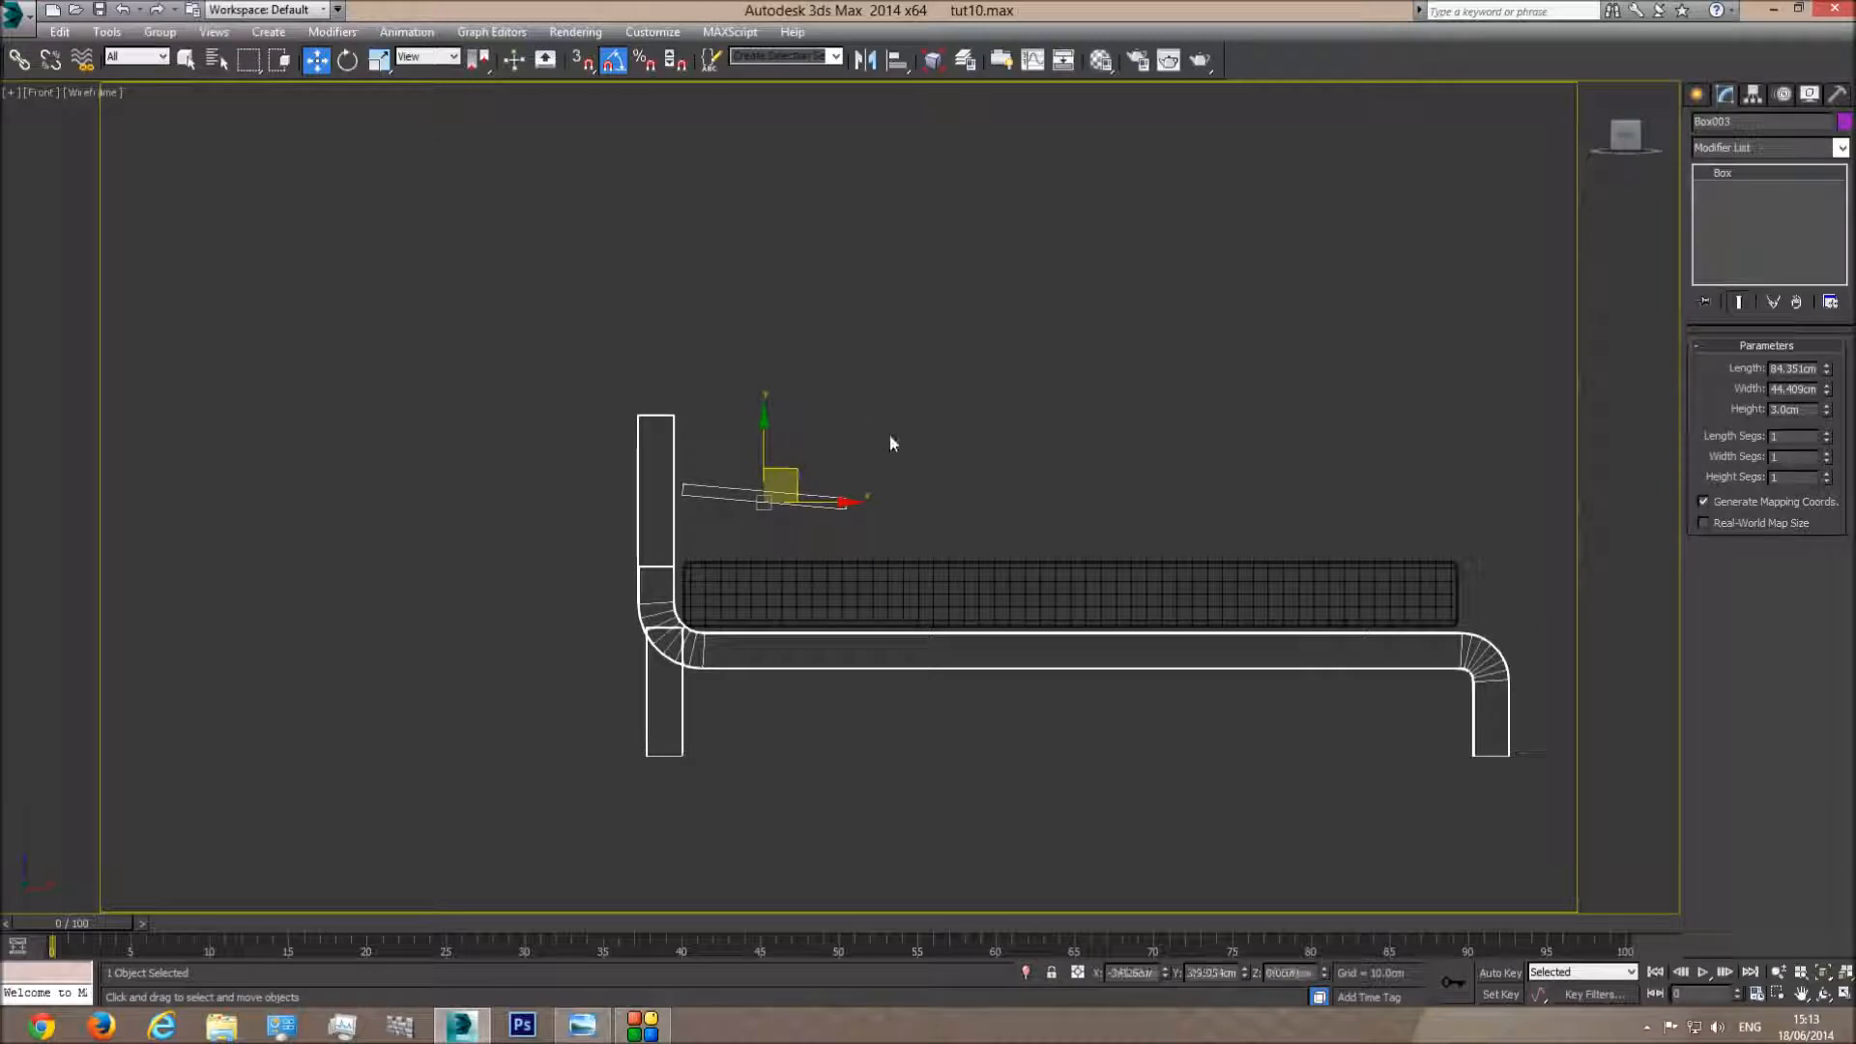
Show the box in a shaded Perspective view with visible edges and set its length segments to 30
key(p)
click(1823, 973)
click(1824, 994)
mouse_move(804, 491)
mouse_down()
mouse_move(746, 535)
mouse_move(774, 577)
mouse_up()
scroll(785, 500, down, 5)
key(F3)
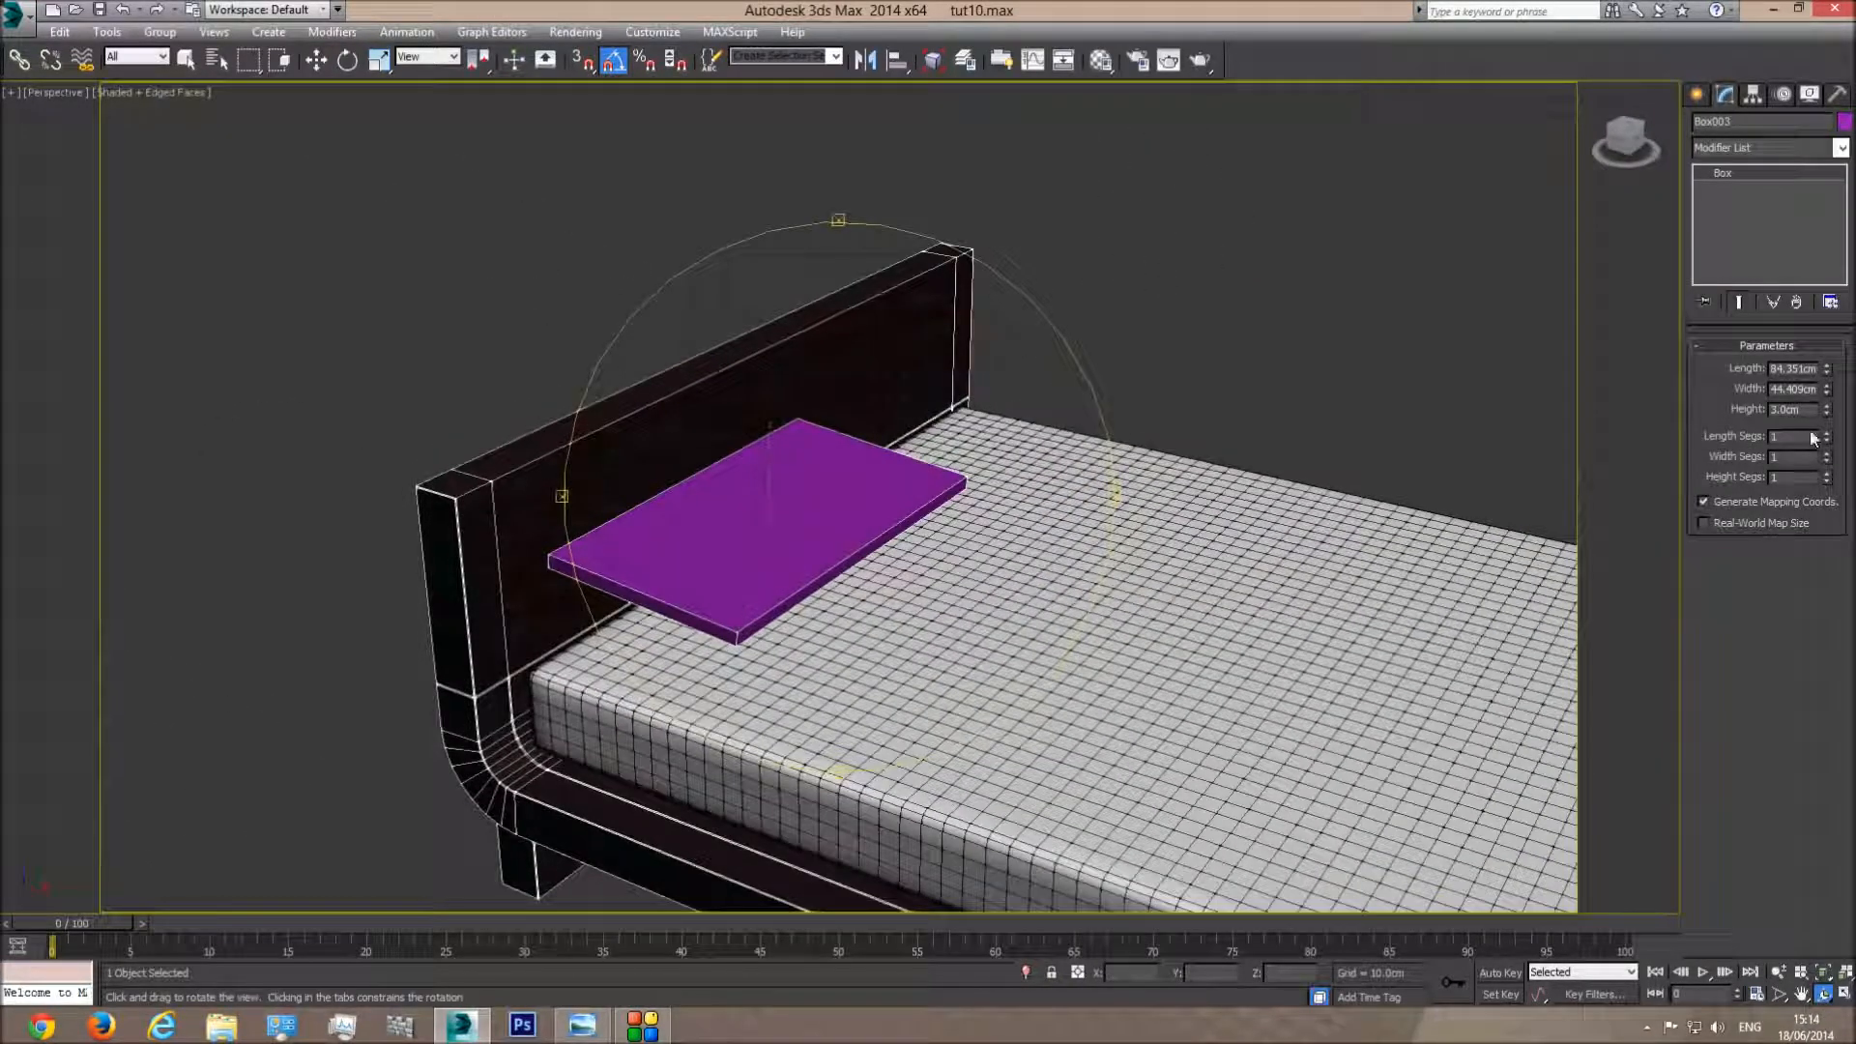
key(Return)
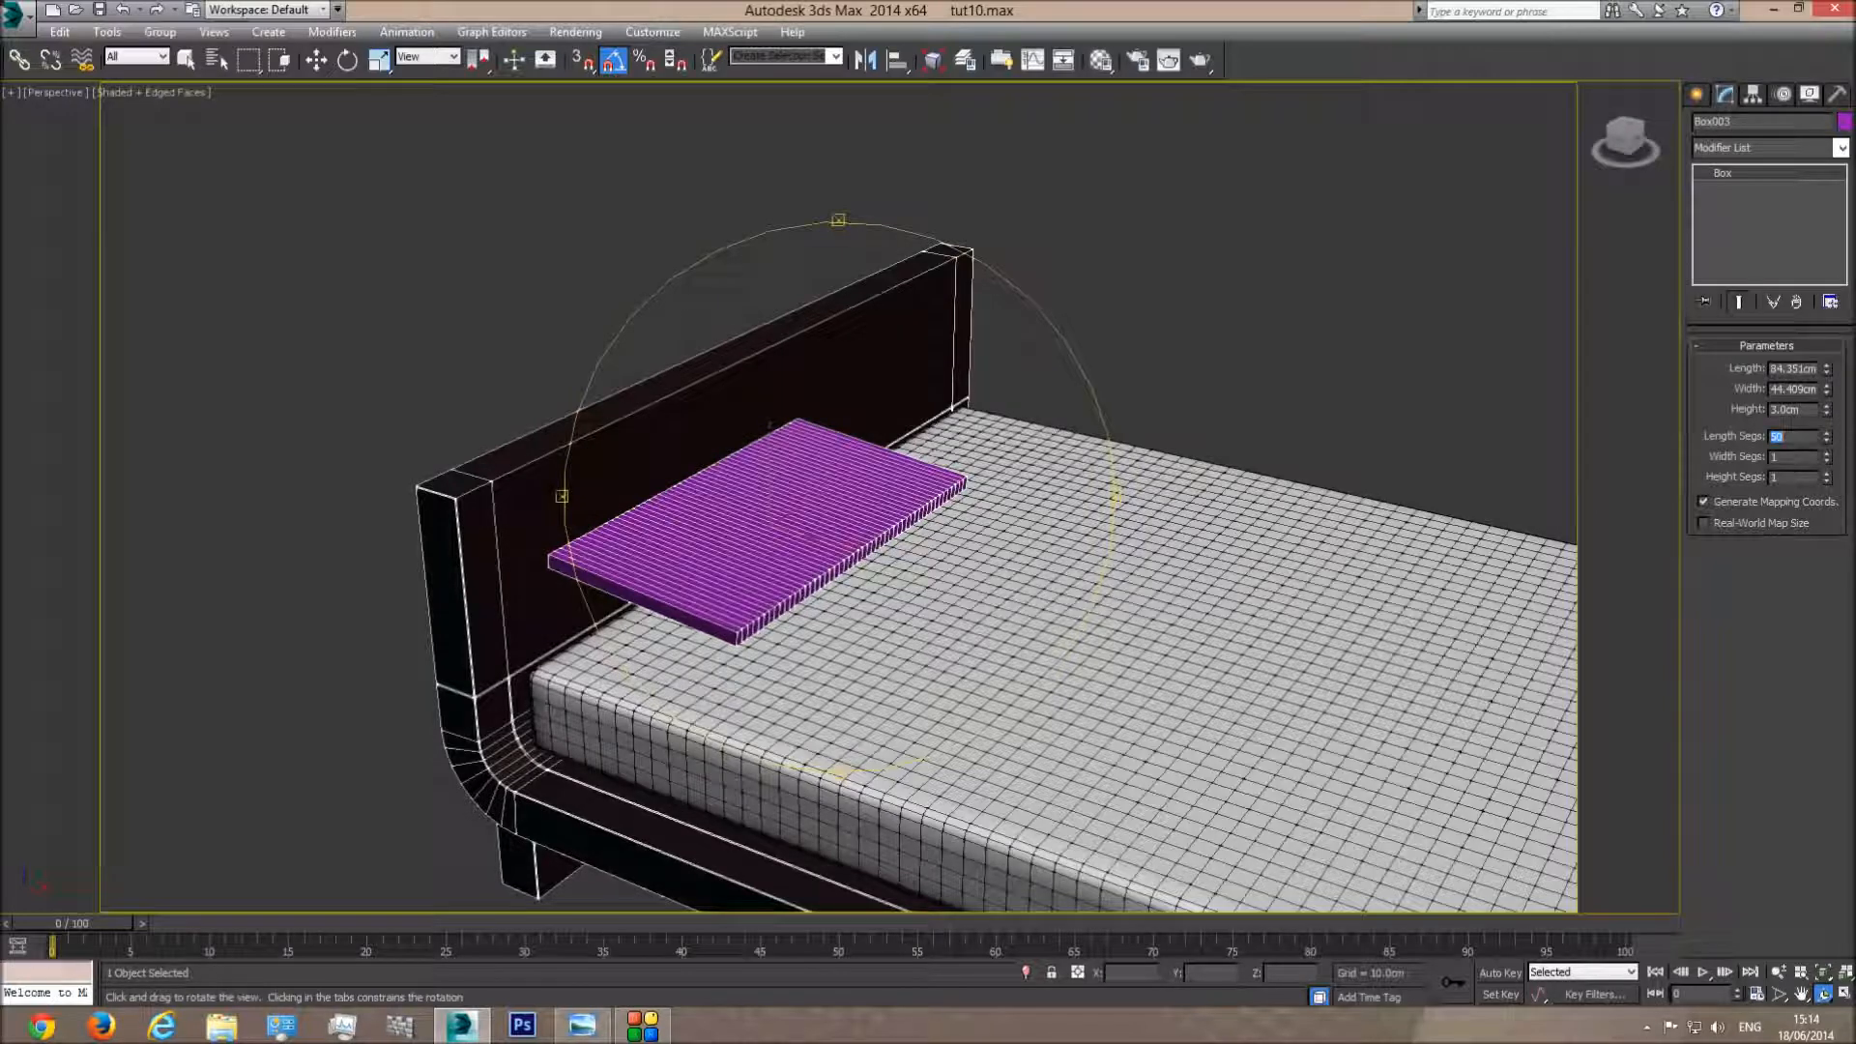
text(30)
key(Return)
scroll(986, 531, up, 3)
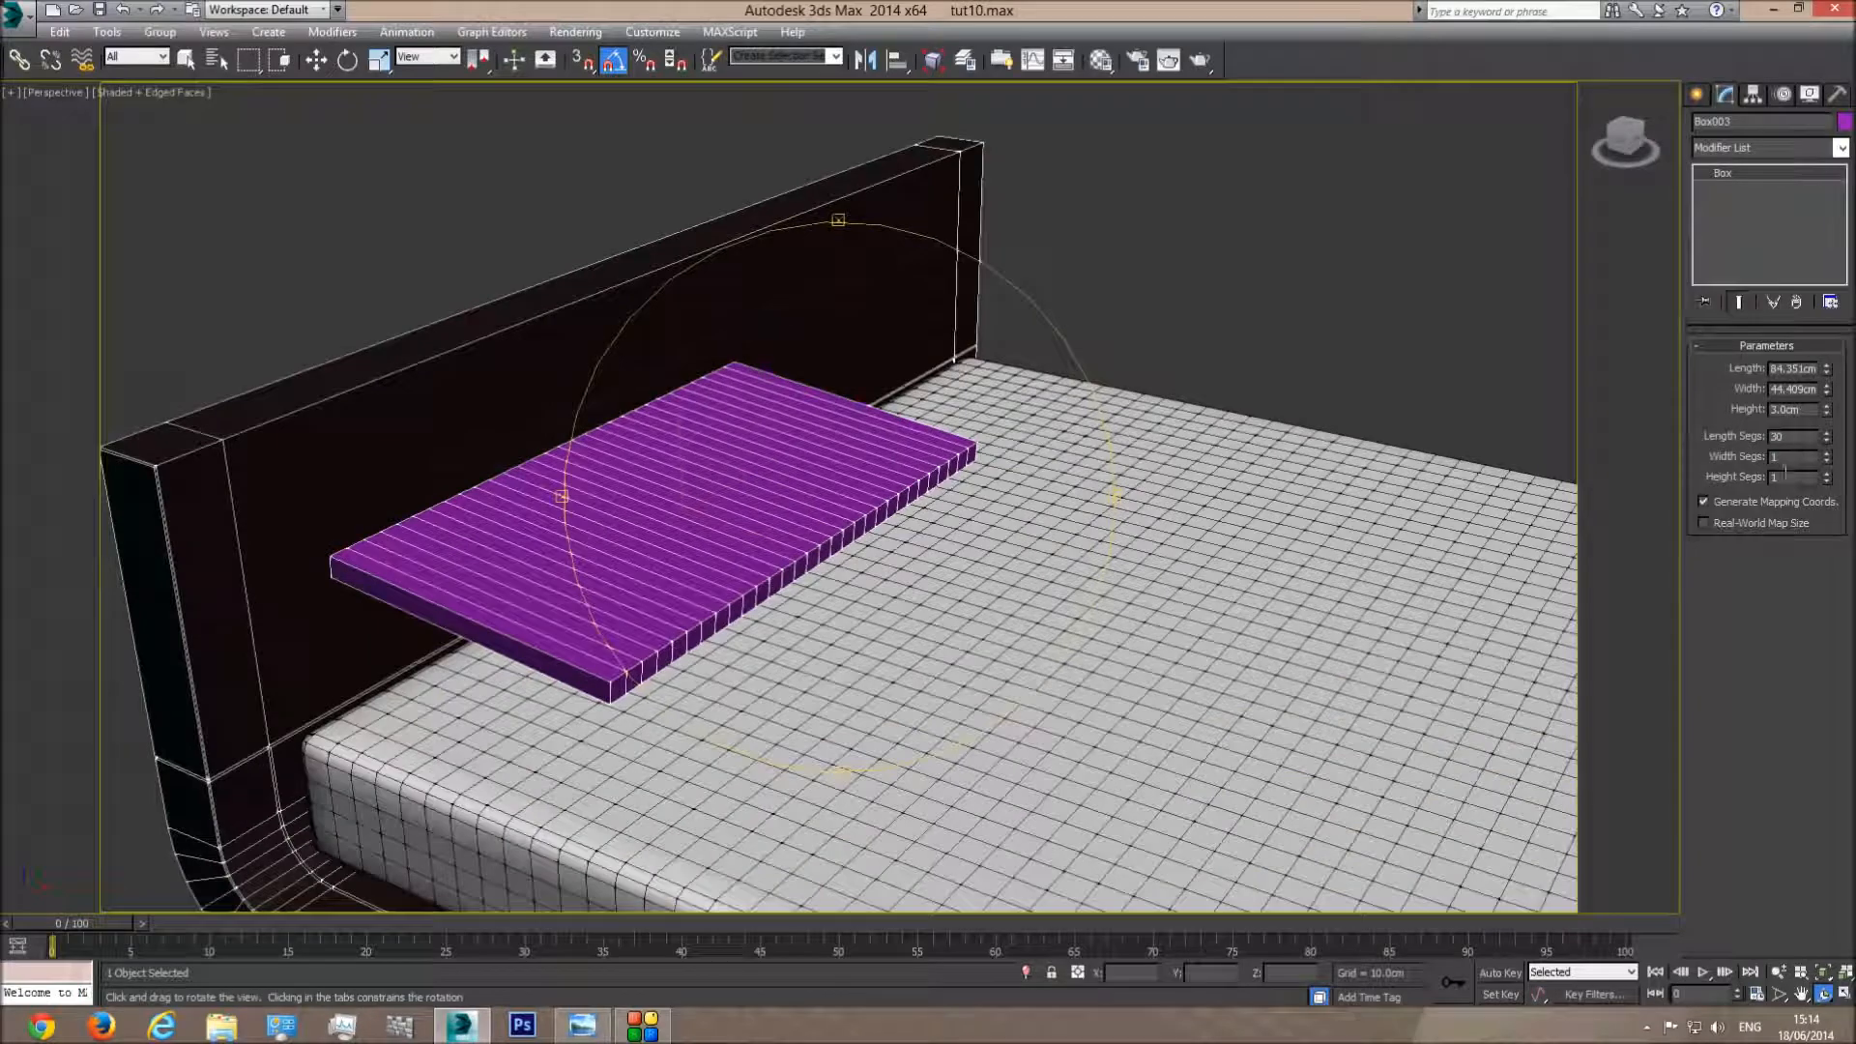
Set the box's width segments to 15 to get roughly even grid cells on its top face
click(1777, 456)
text(20)
key(Return)
scroll(730, 541, up, 4)
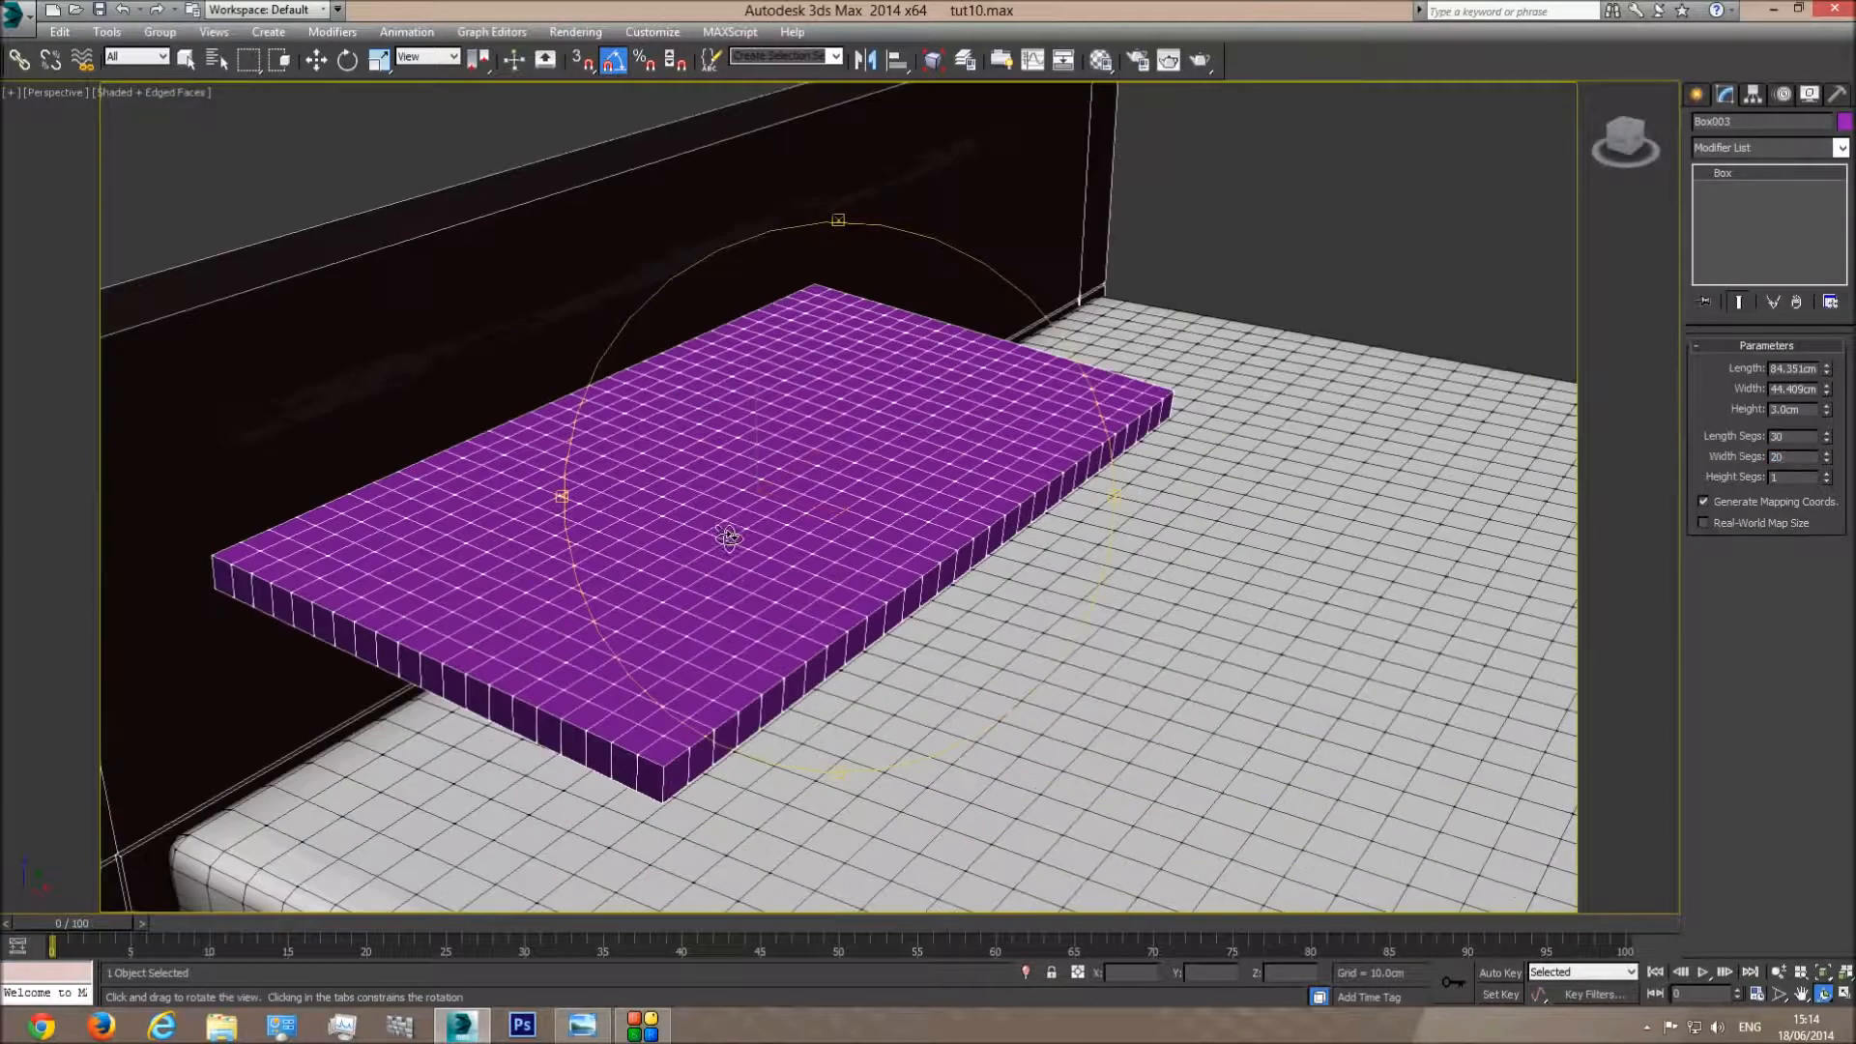
scroll(693, 696, up, 3)
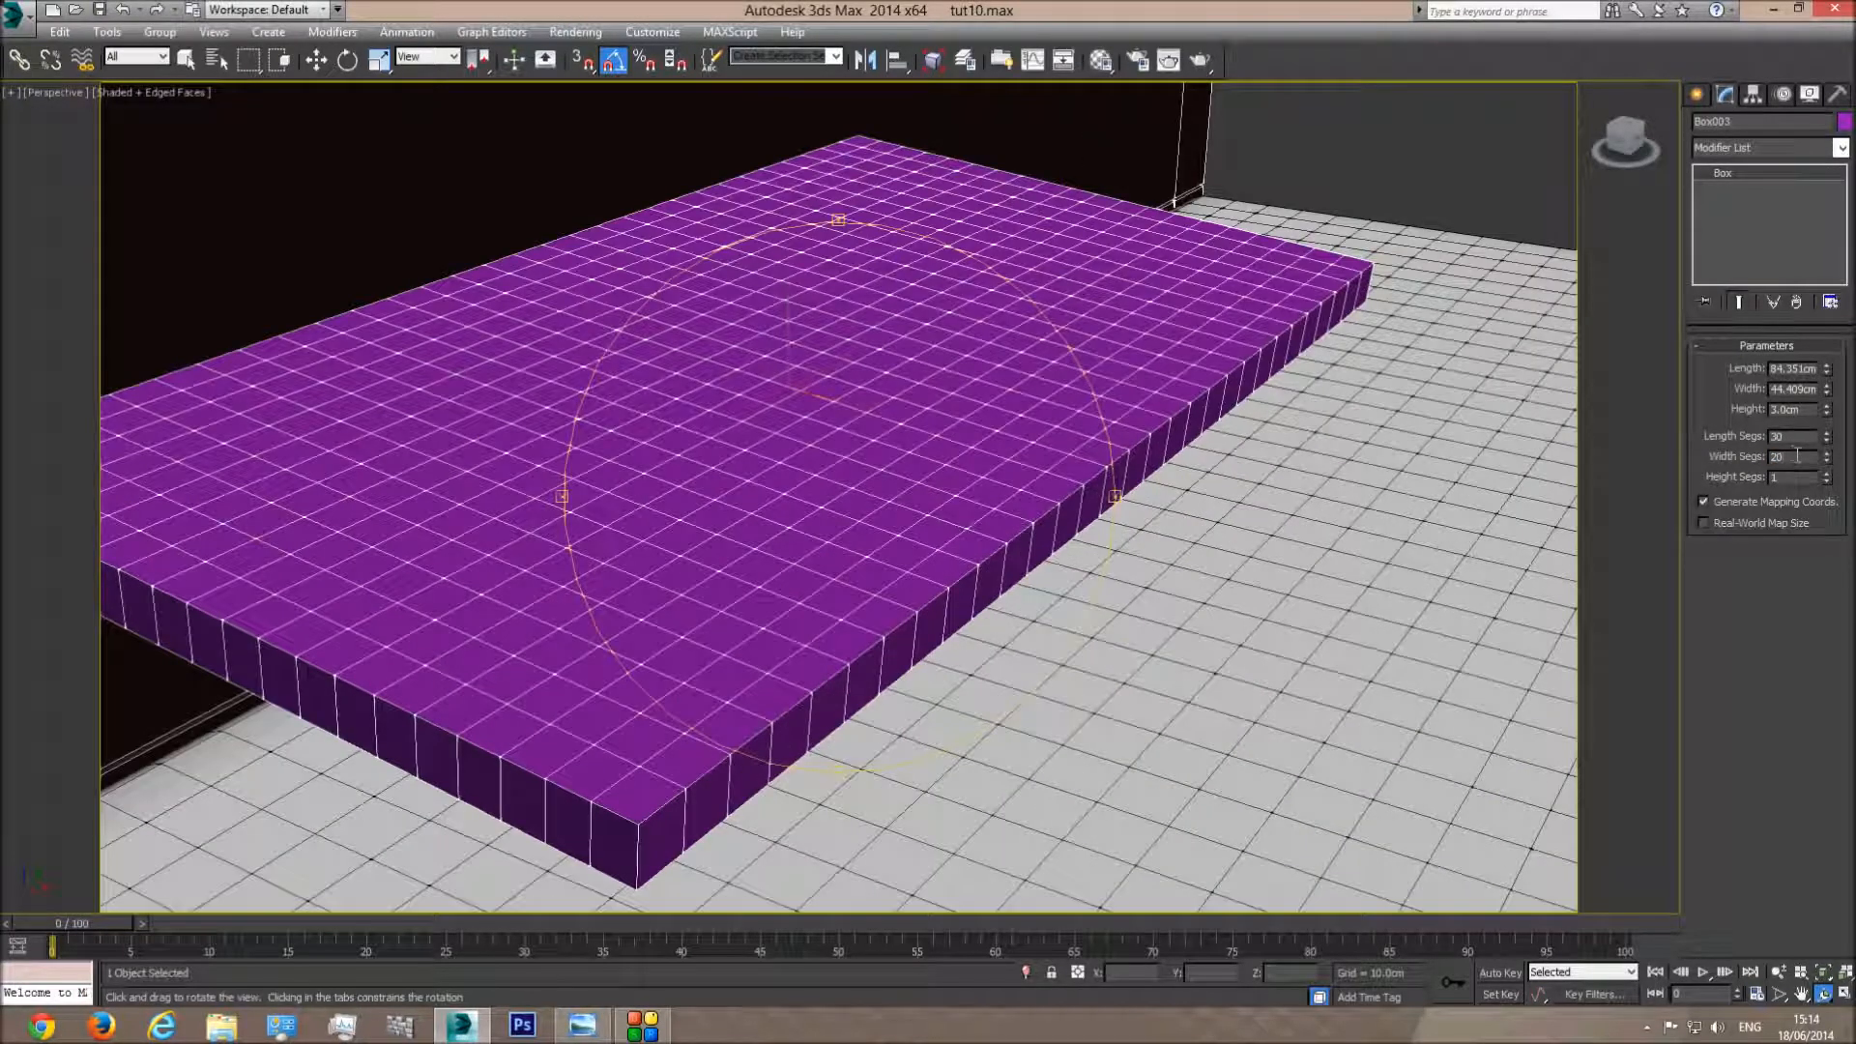
text(15)
key(Return)
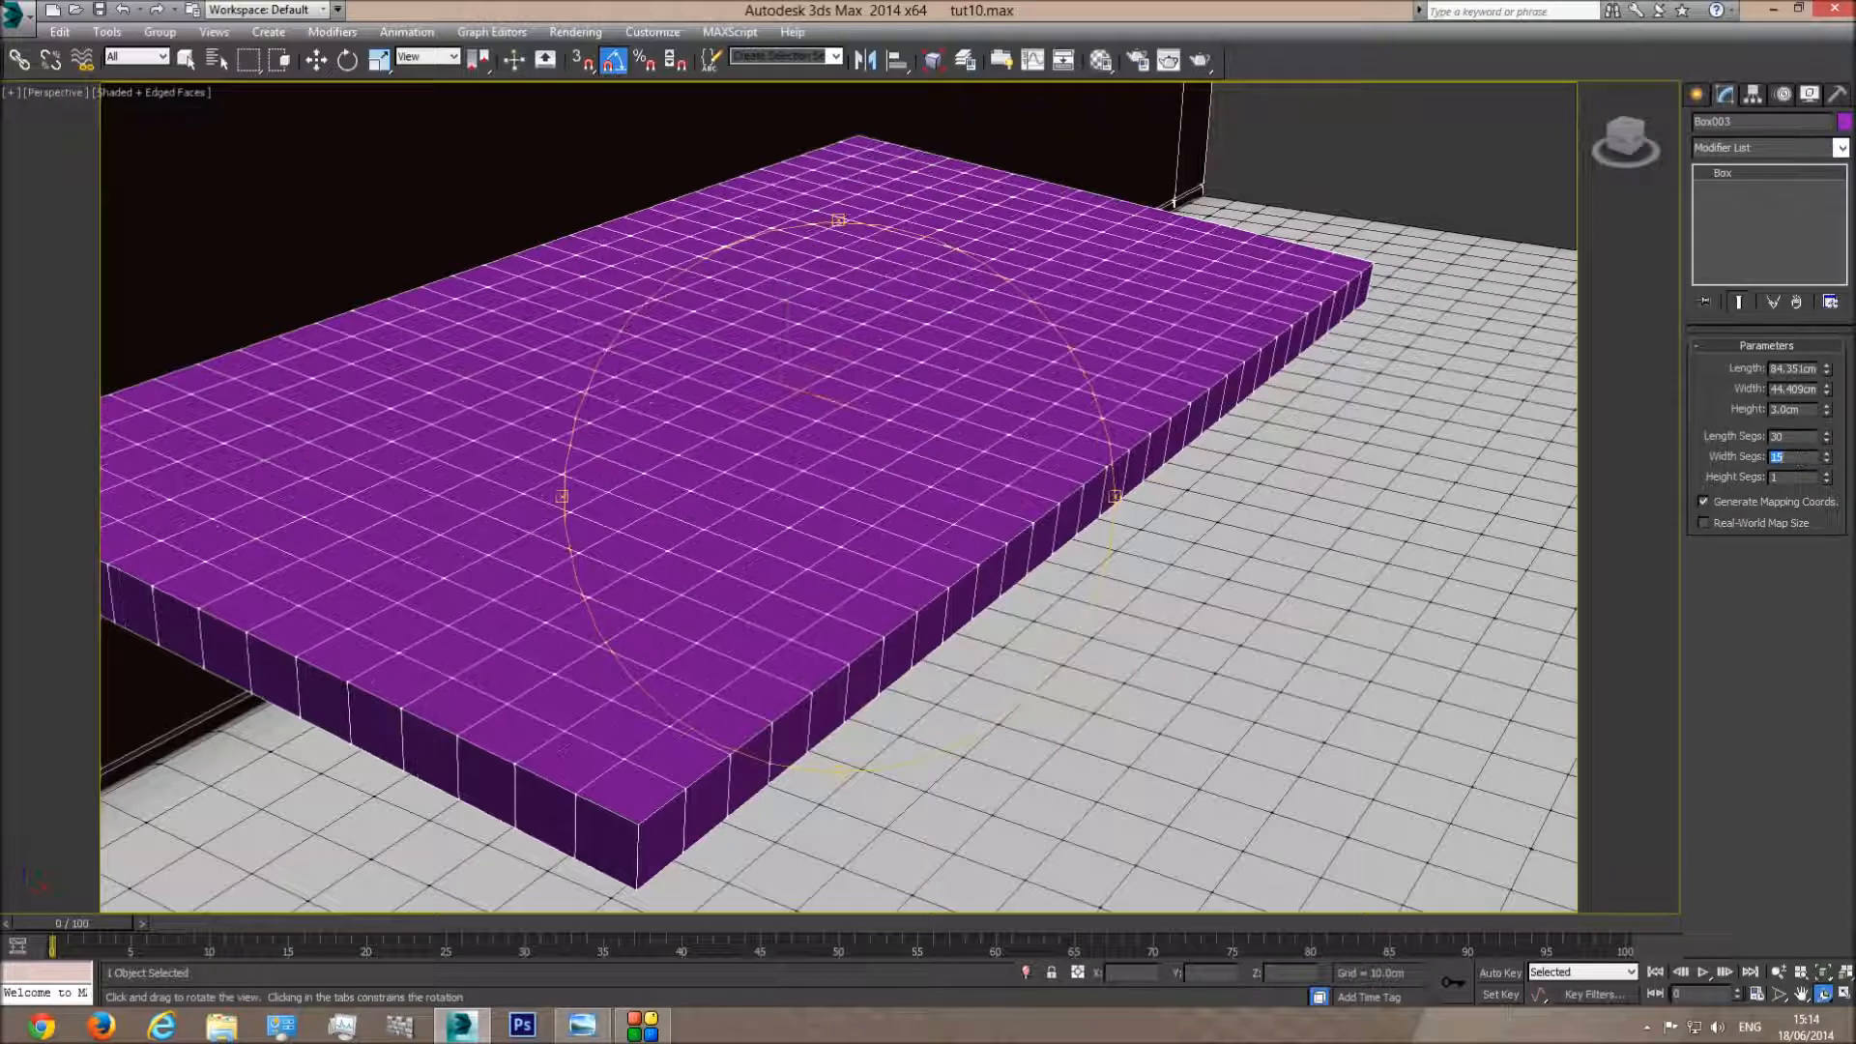
scroll(742, 568, down, 3)
middle_drag(743, 567, 895, 533)
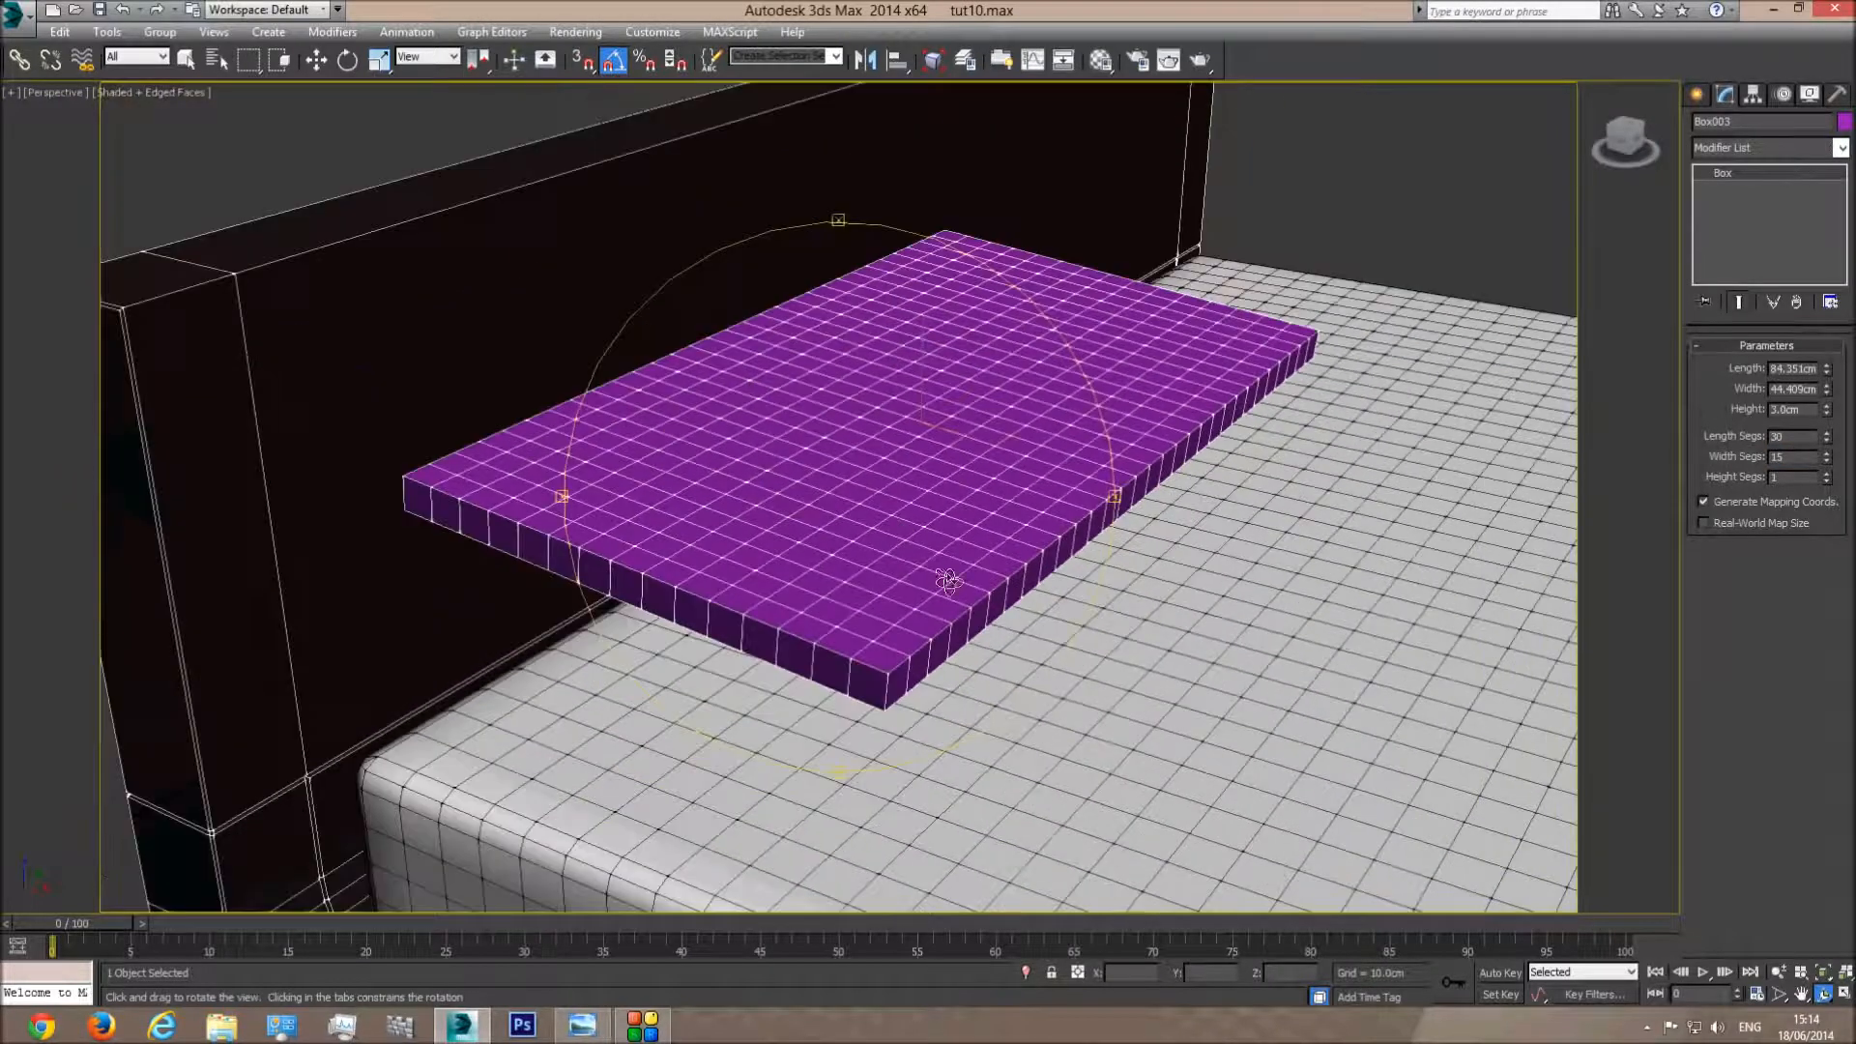
Set the box's height segments to 3 and reduce its height to 2 cm
click(1826, 473)
click(1825, 473)
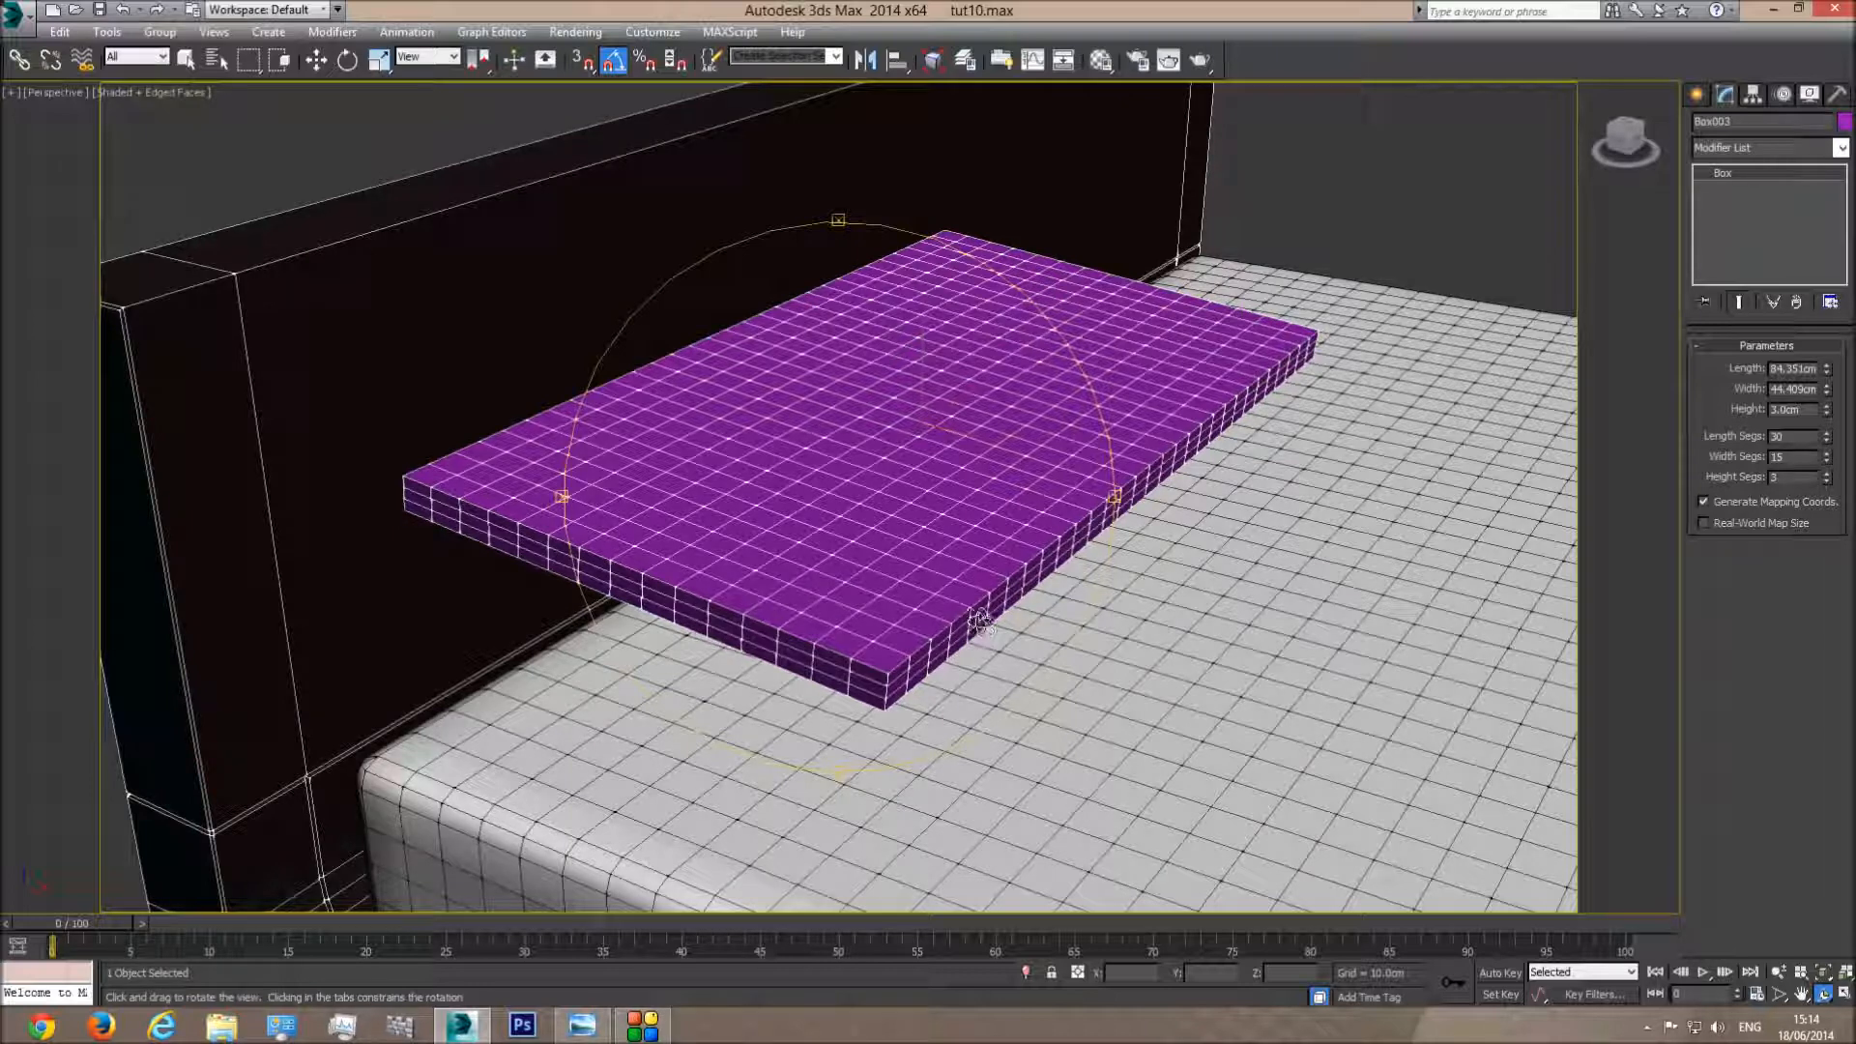
double_click(1796, 409)
text(2)
key(Return)
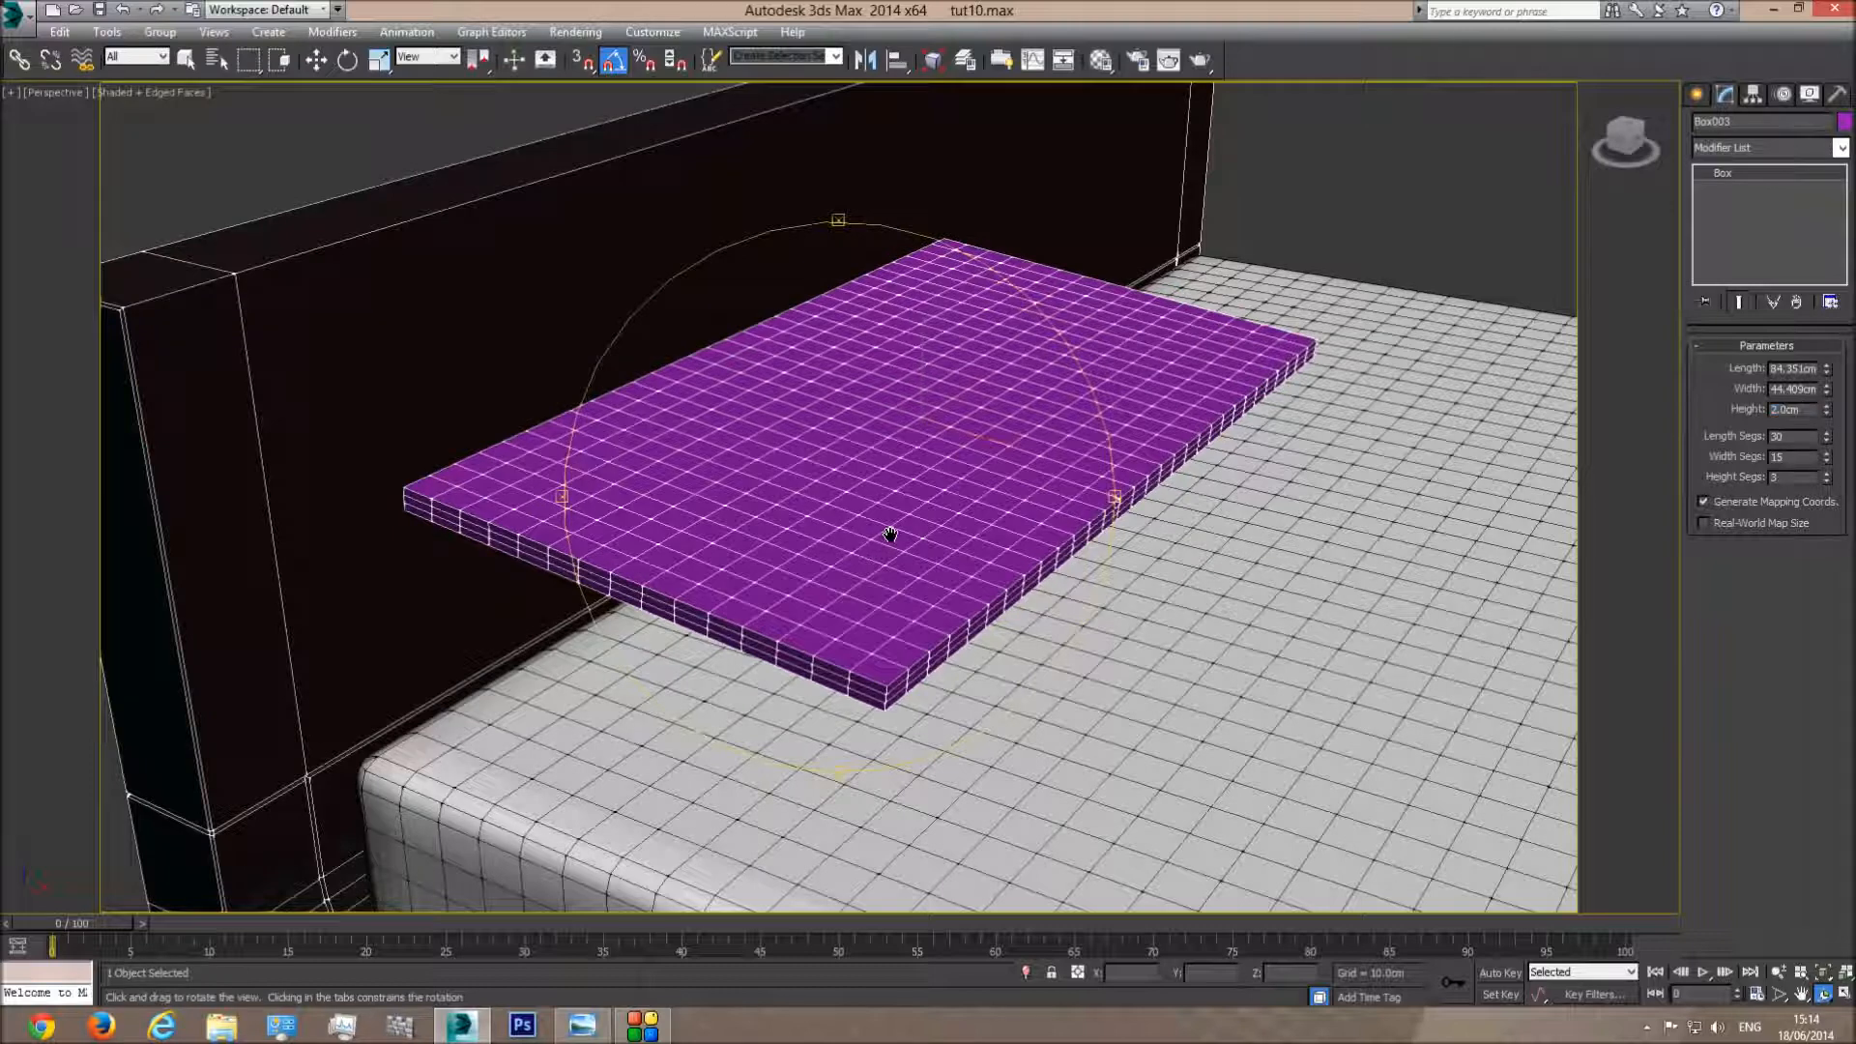
Apply the Cloth modifier to the box
drag(890, 535, 893, 541)
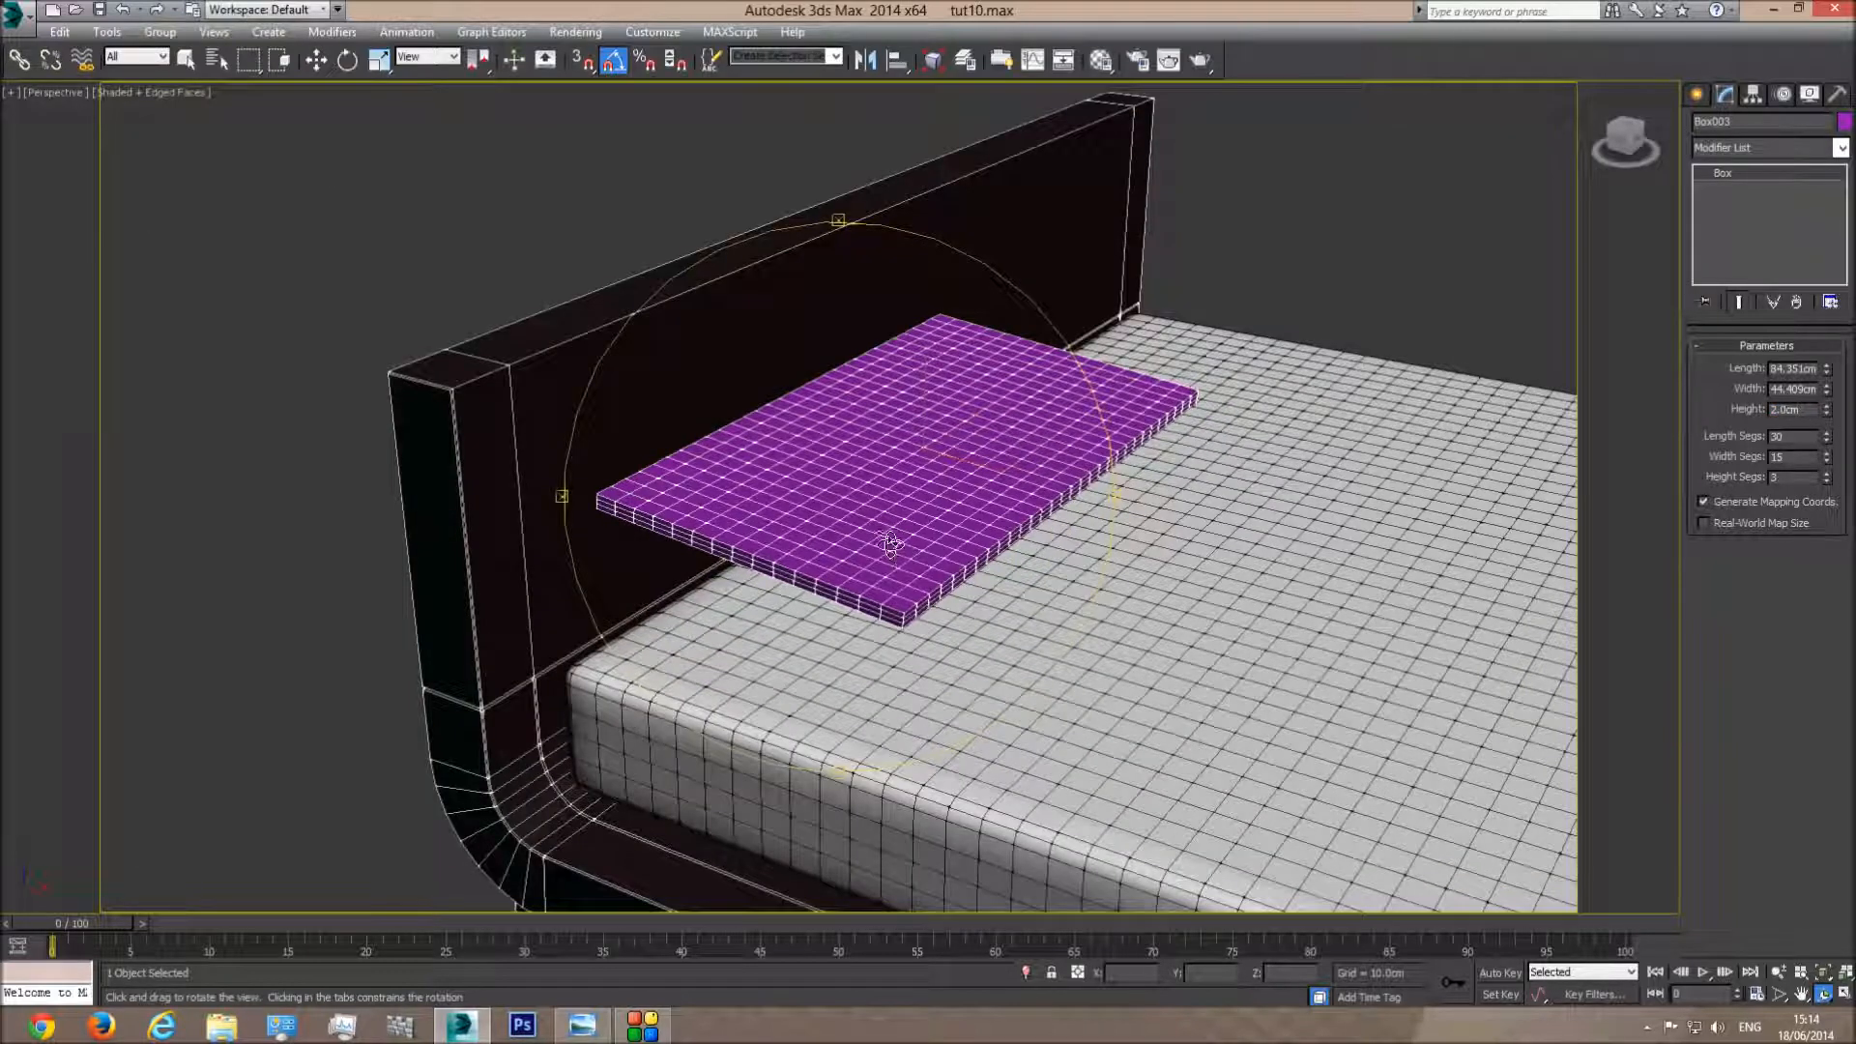
click(1840, 148)
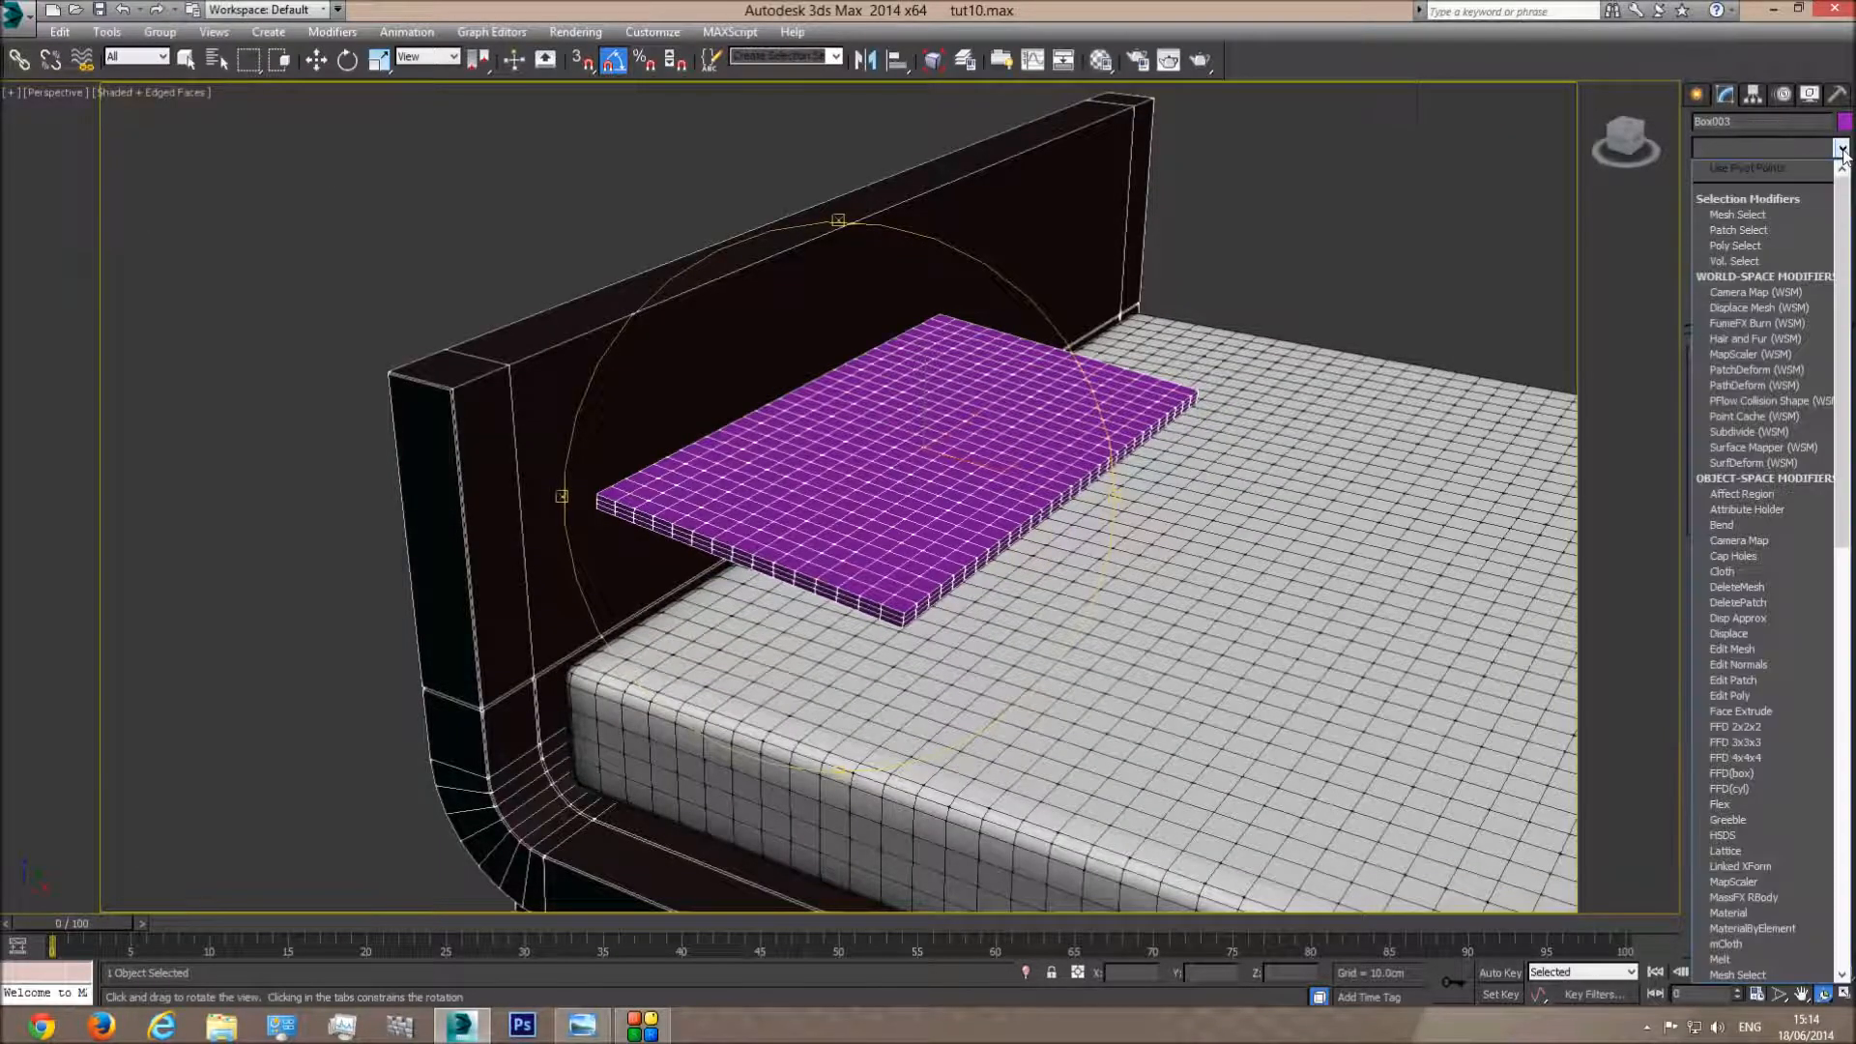
click(1752, 570)
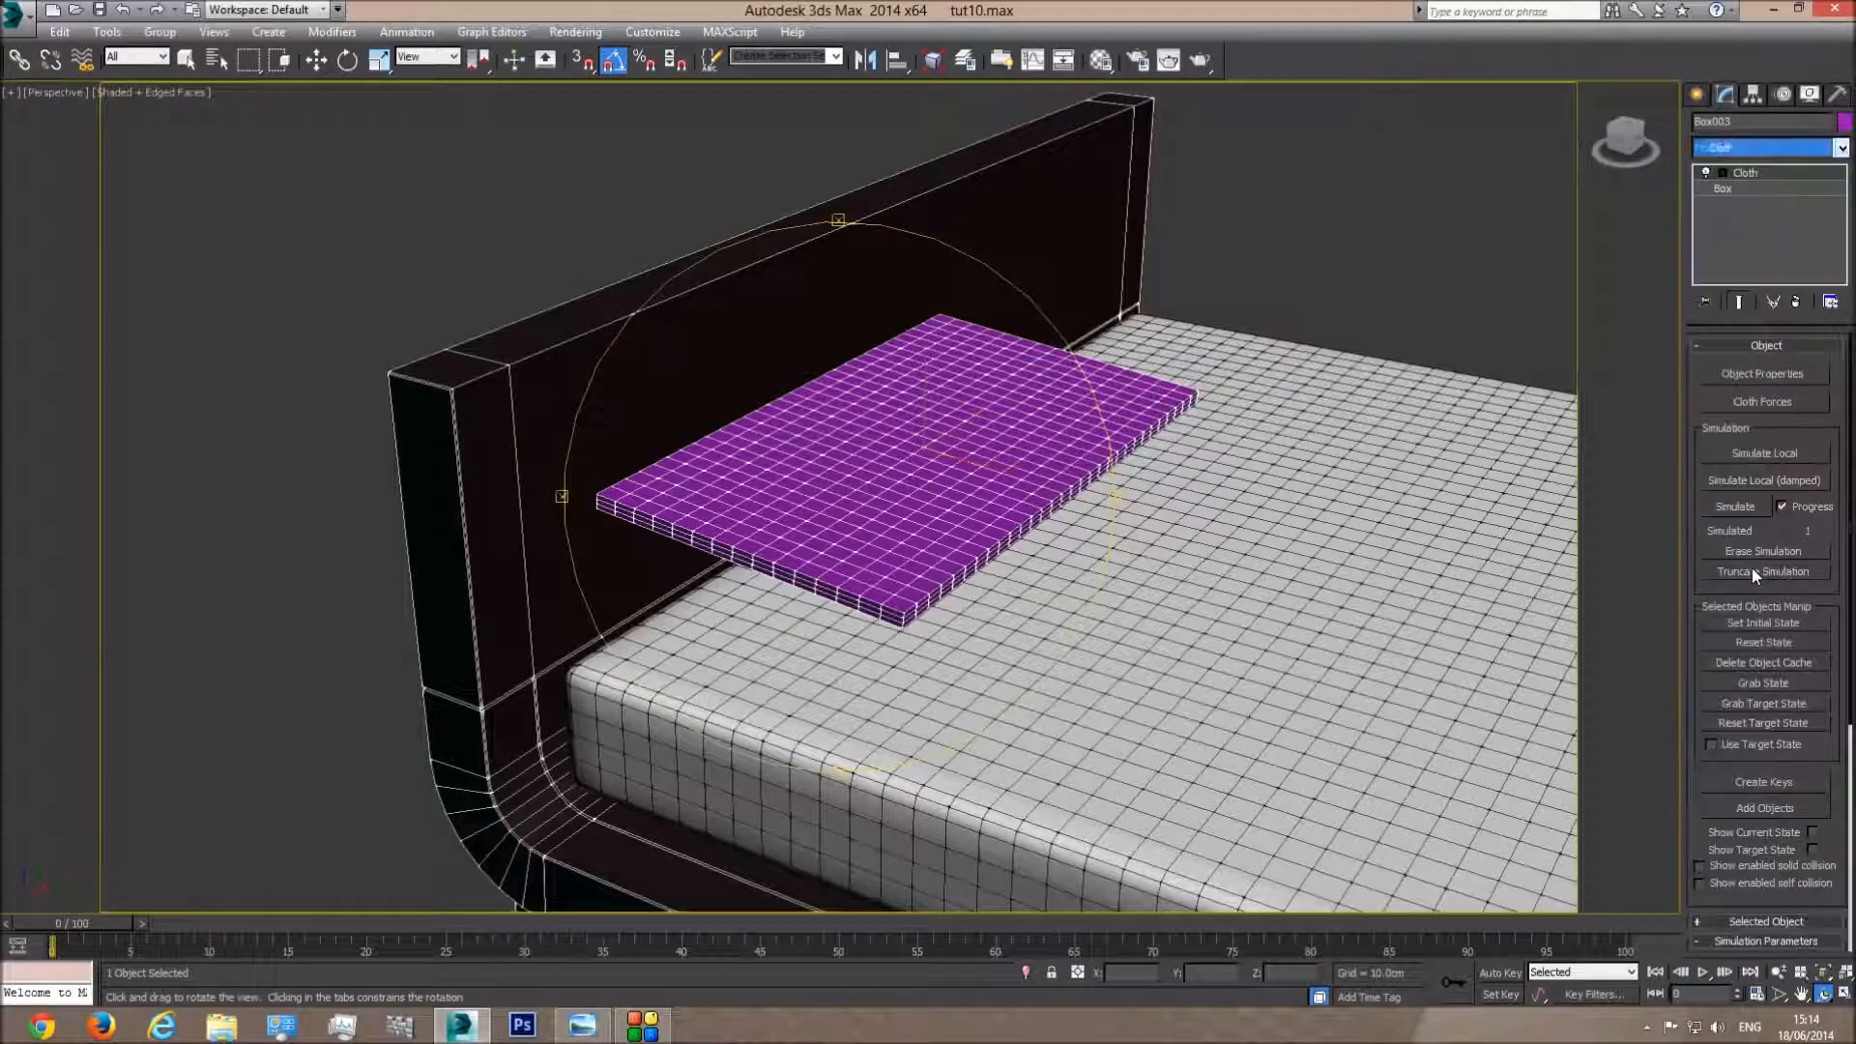
click(1747, 373)
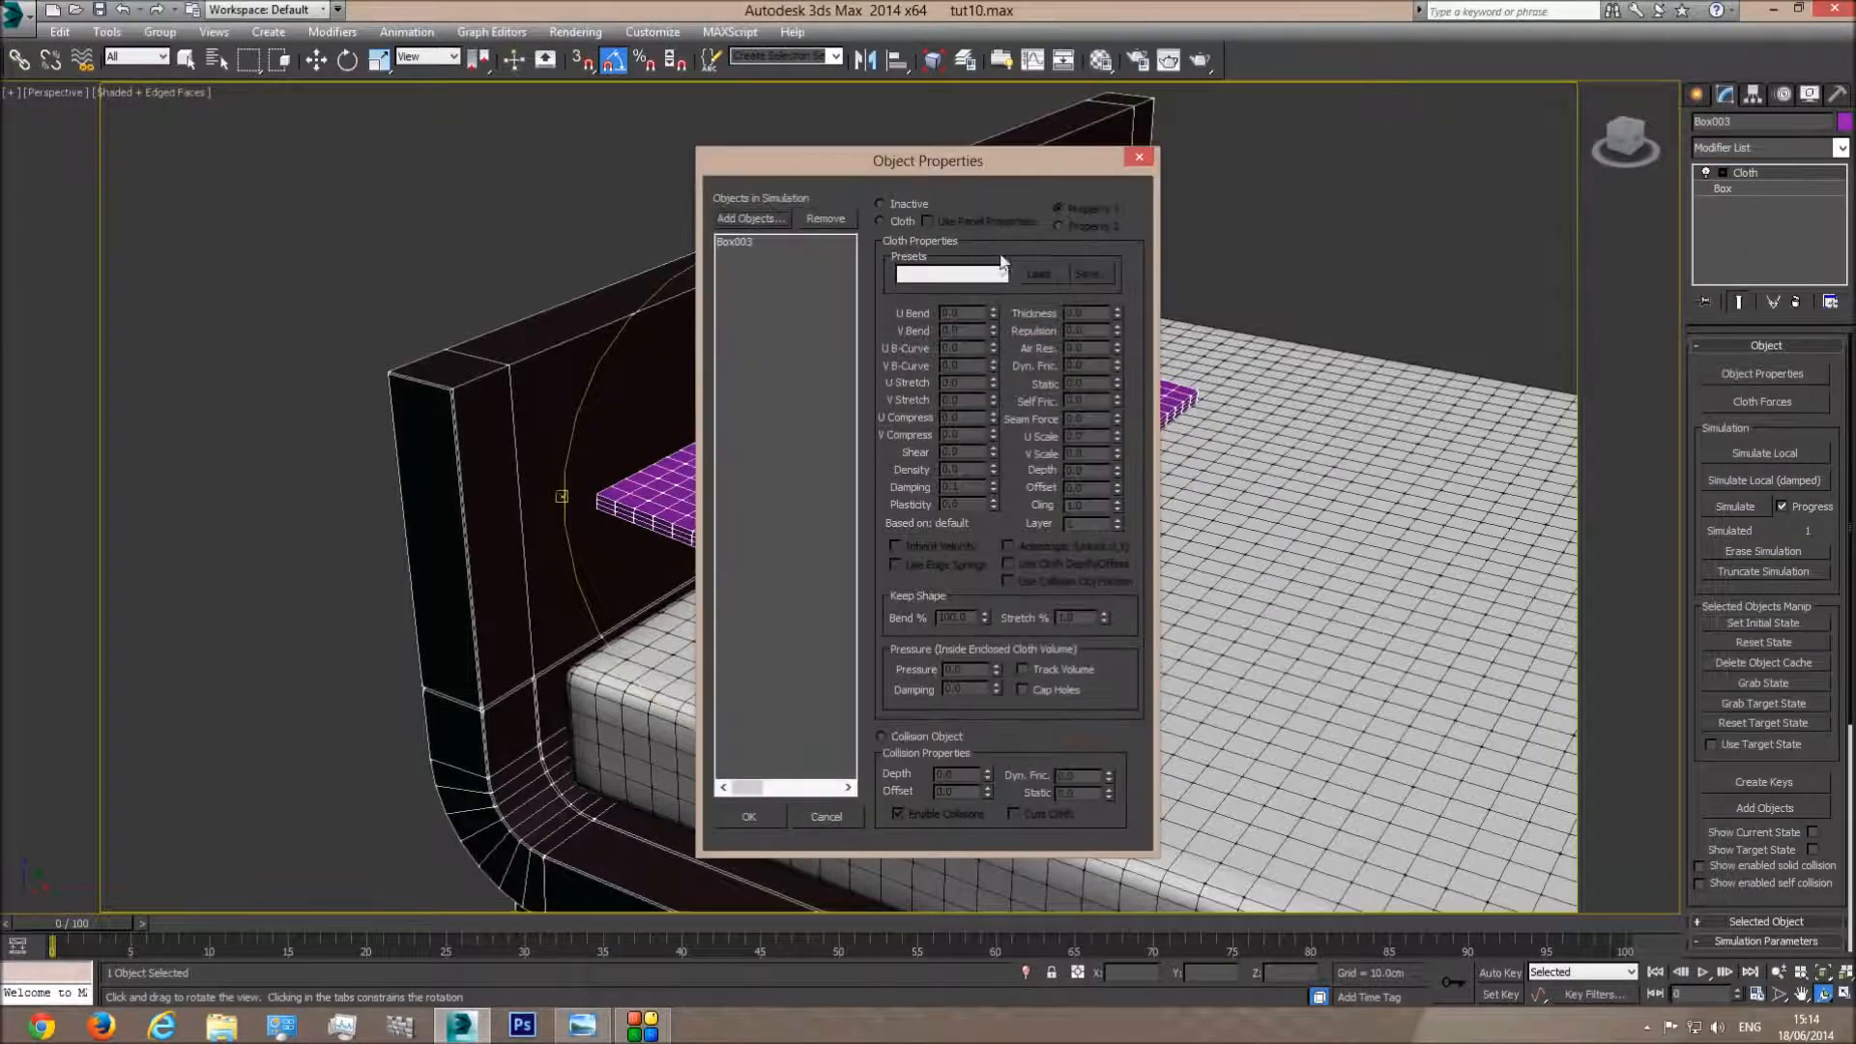
click(826, 816)
Rename the box as Pillow1
click(1743, 121)
text(B)
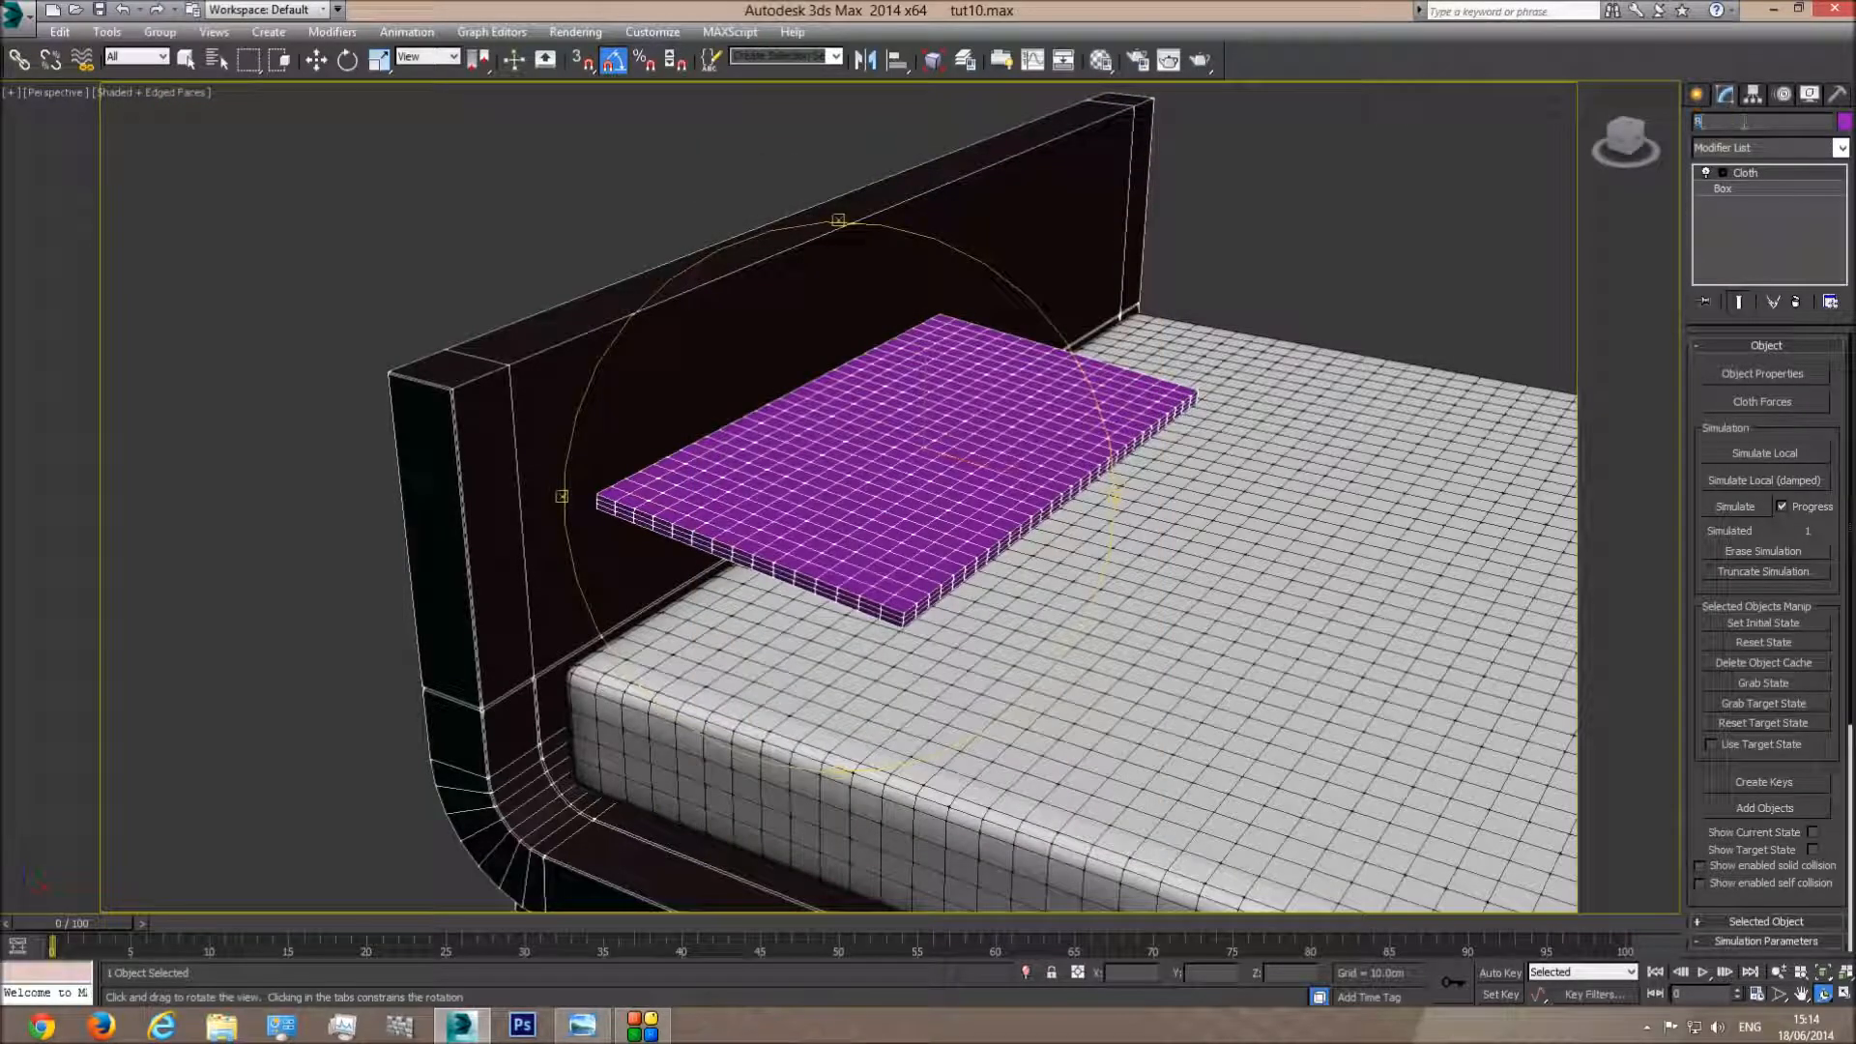
text(illow1)
Add Bed base and Met to the cloth simulation and set both as collision objects
click(1761, 375)
click(751, 219)
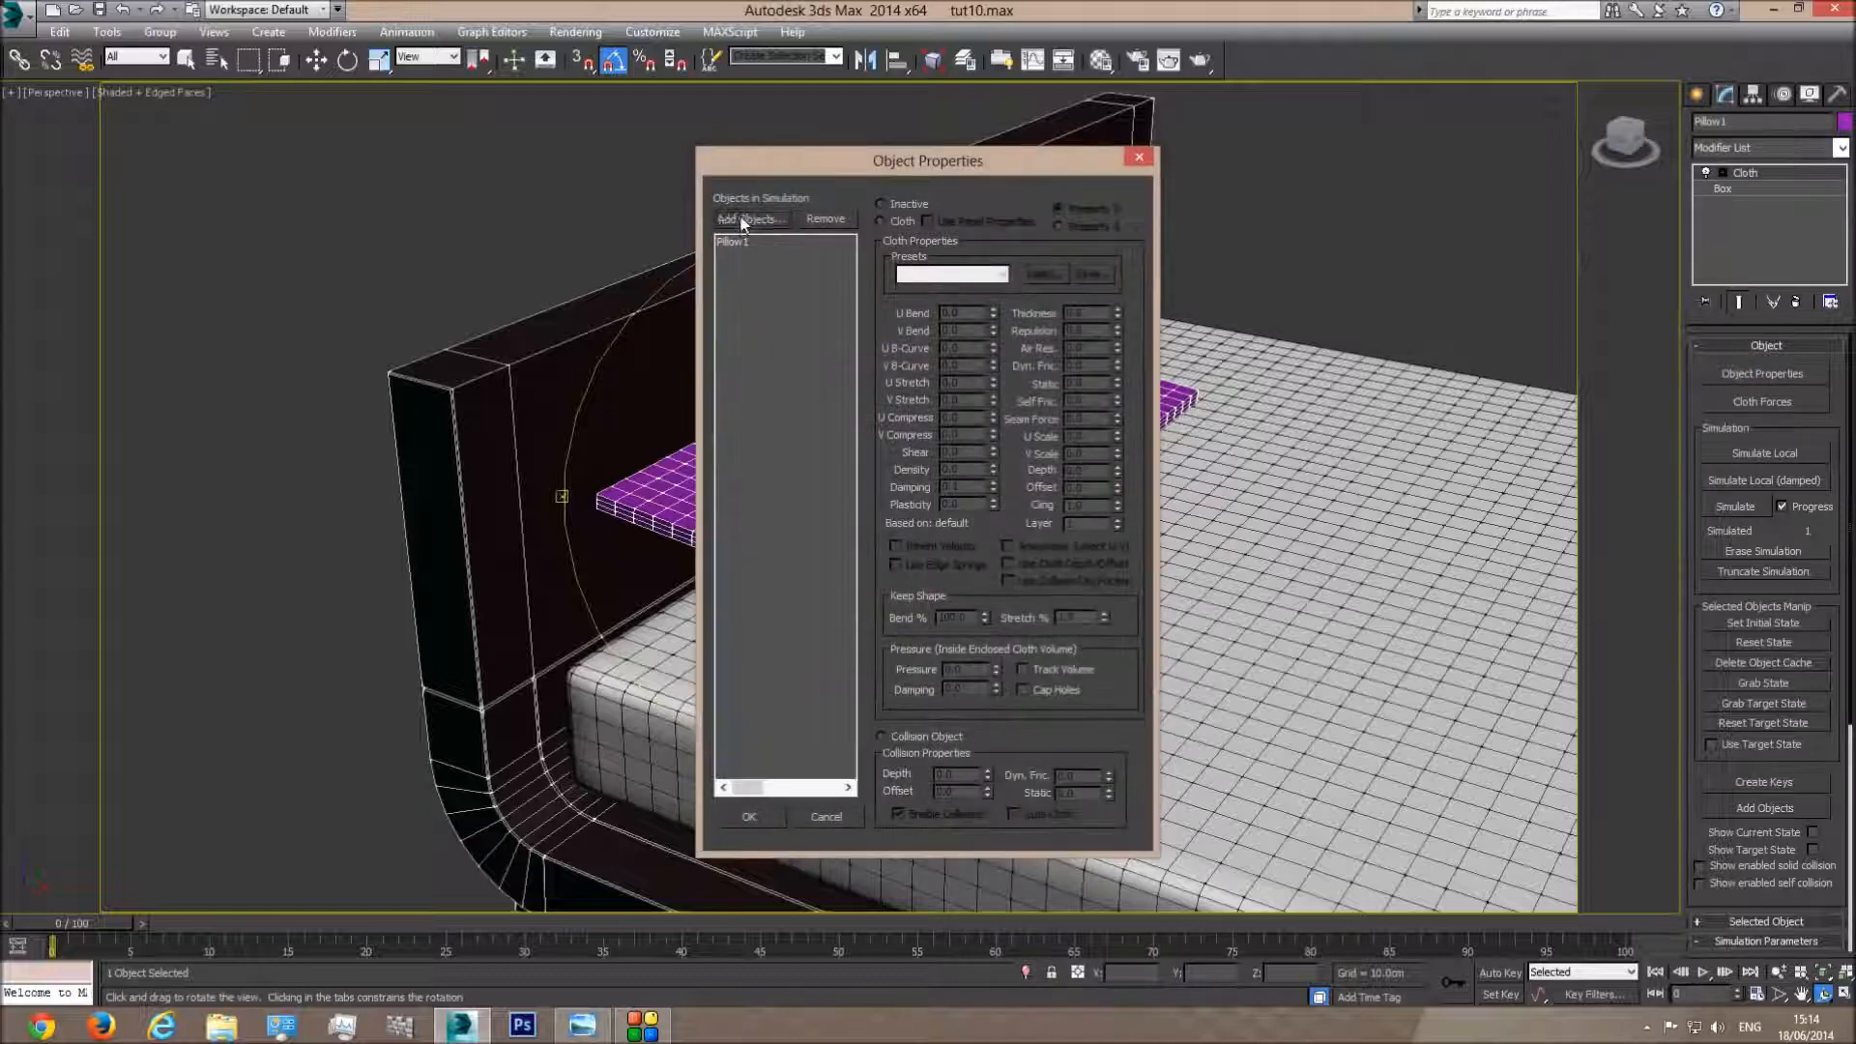
click(626, 375)
ctrl+click(606, 393)
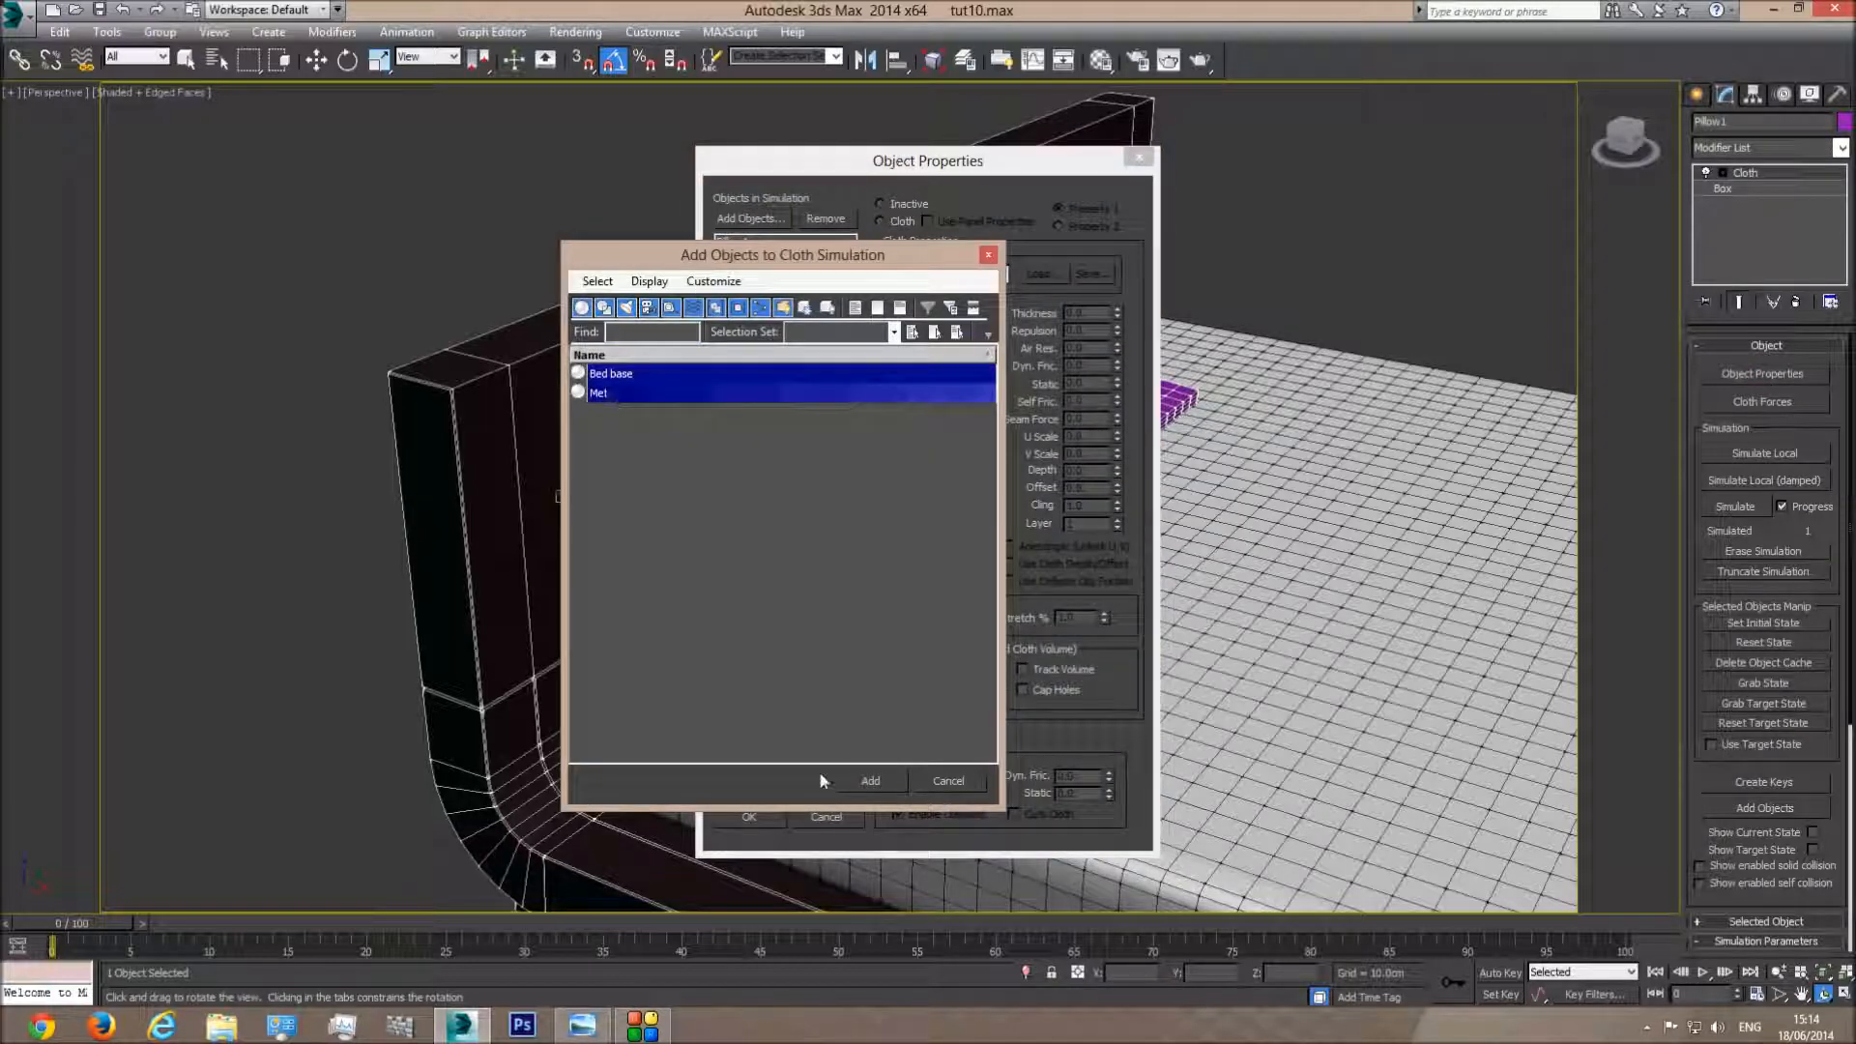
click(871, 781)
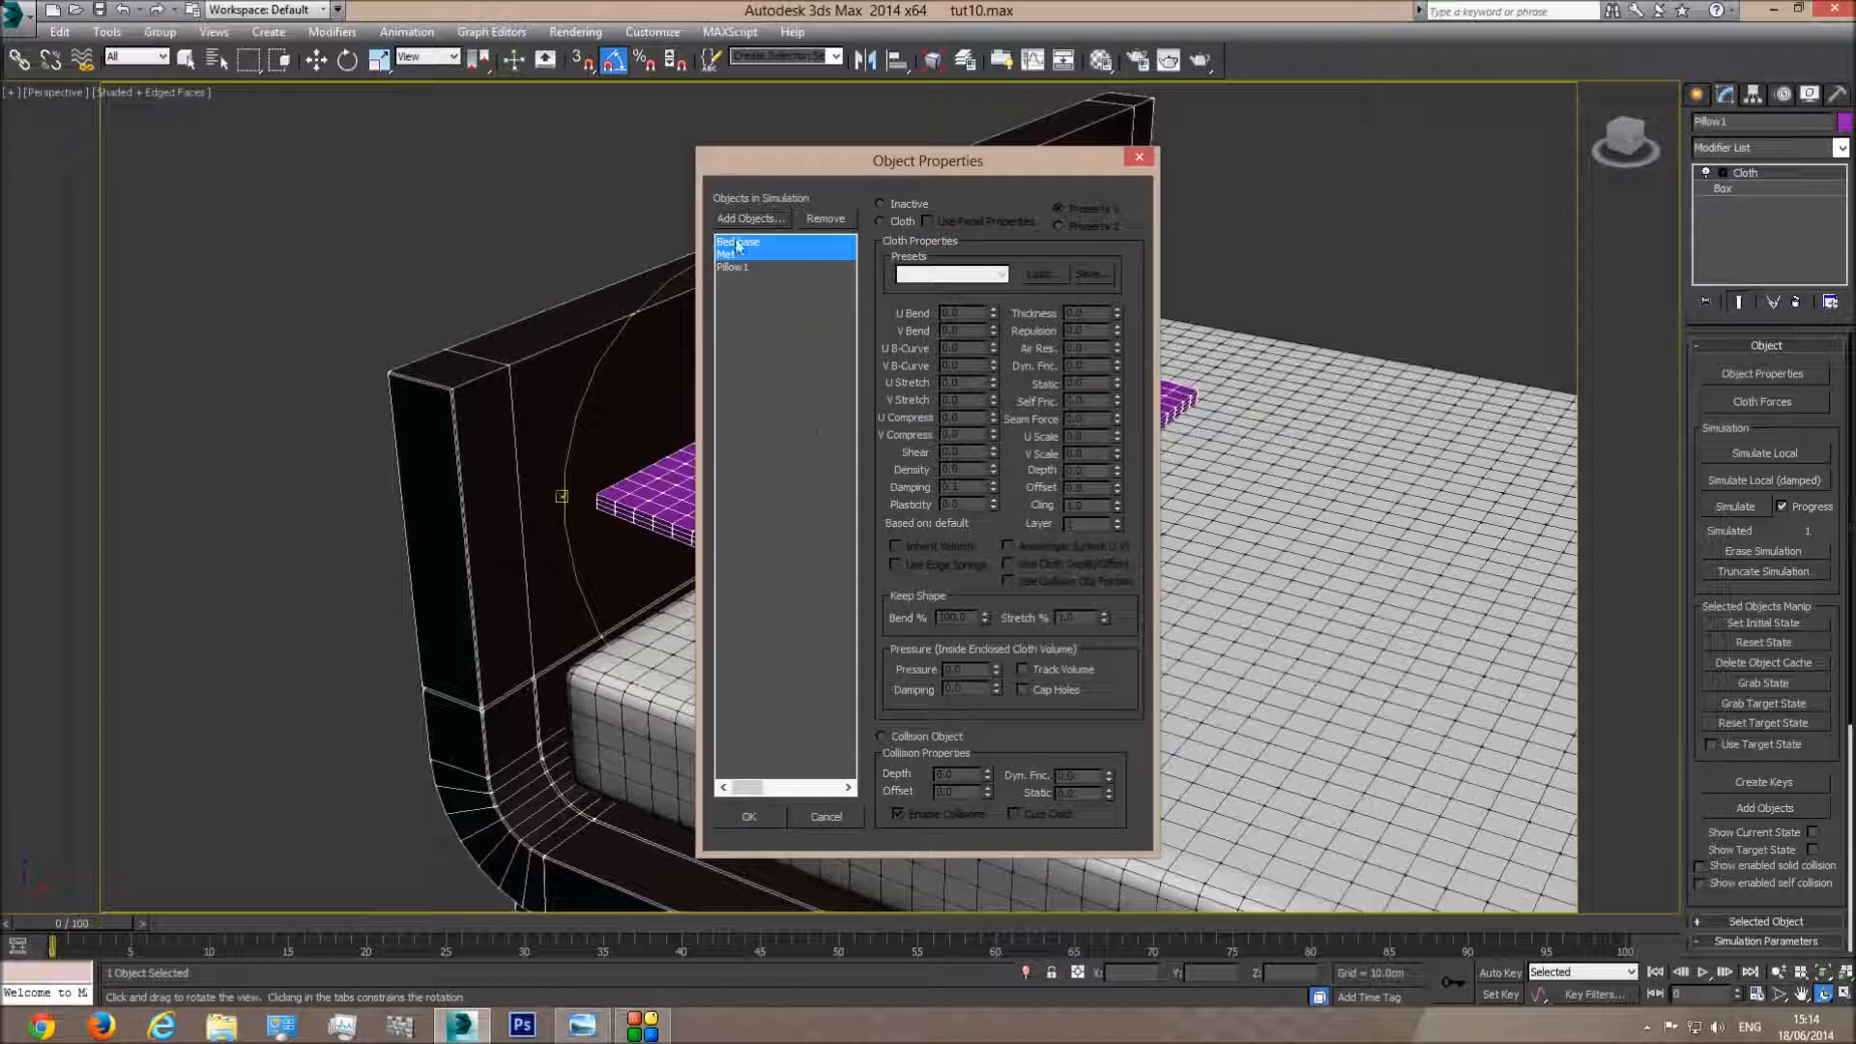
click(909, 734)
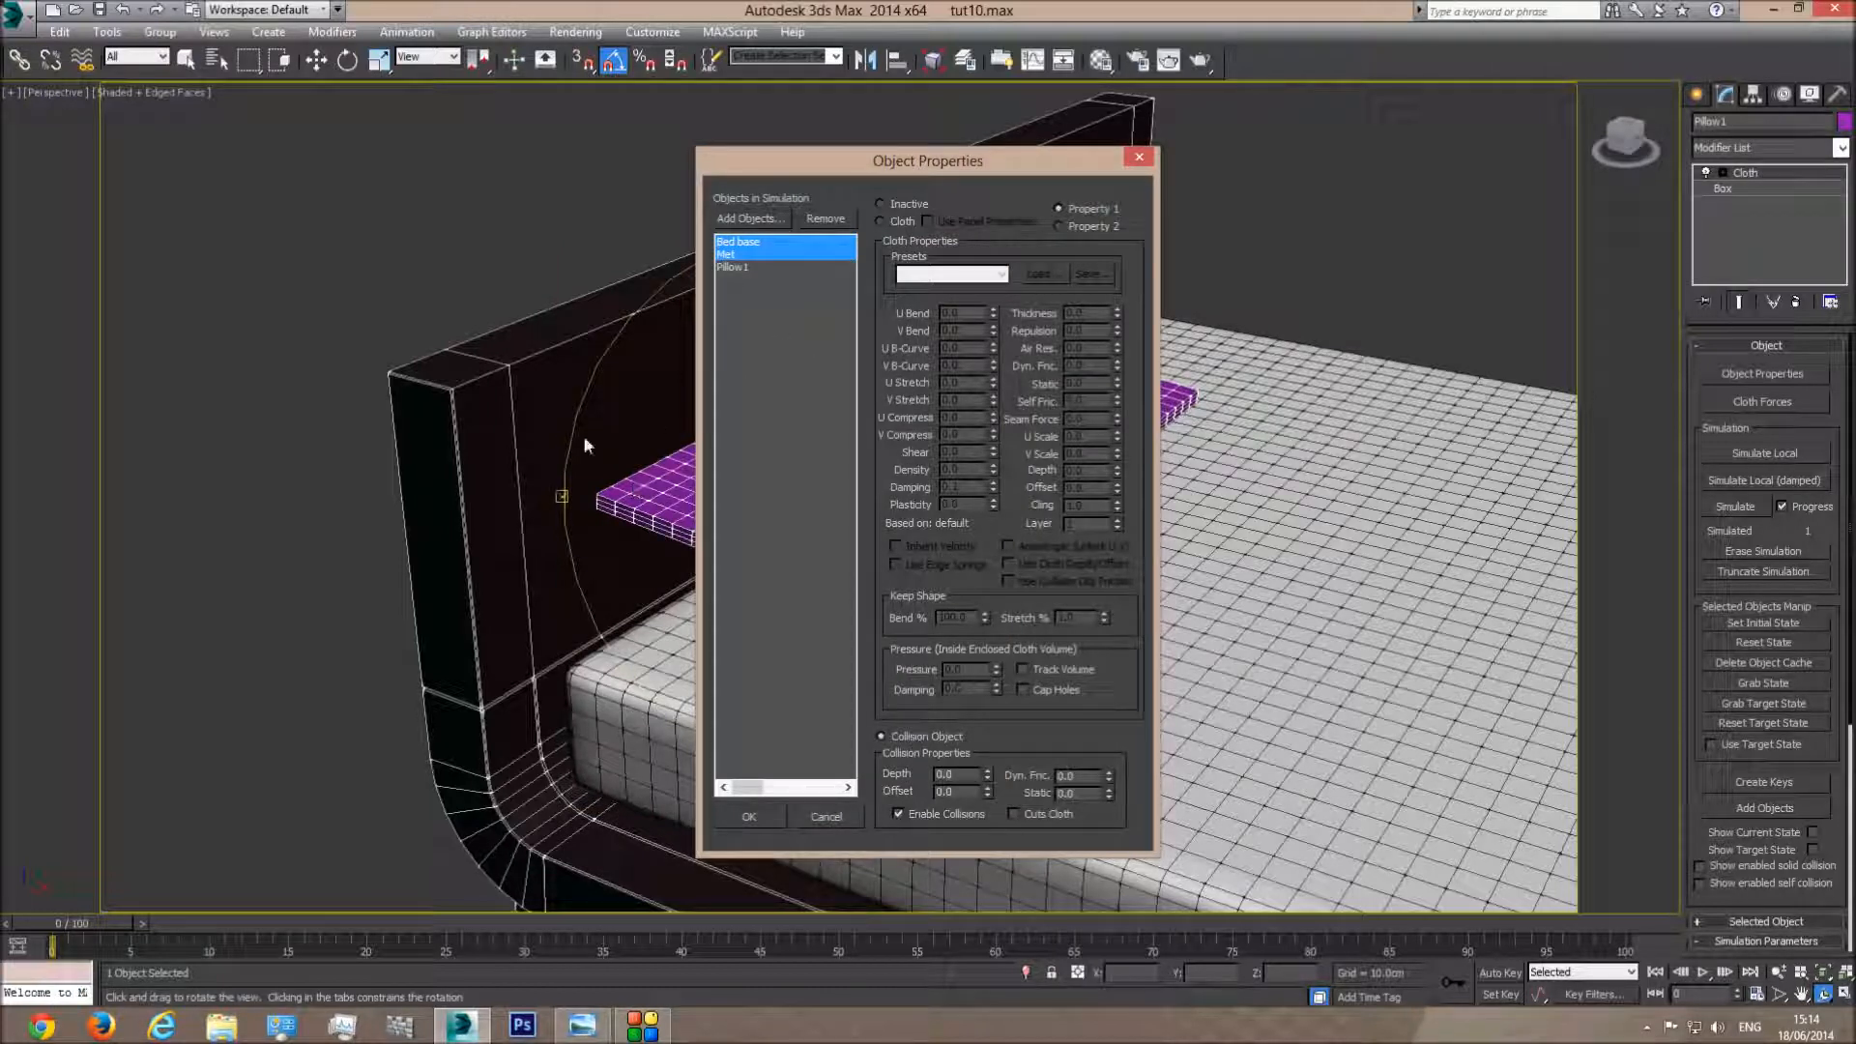
Set Pillow1 as cloth and assign Met and Bed base individually as collision objects
click(746, 267)
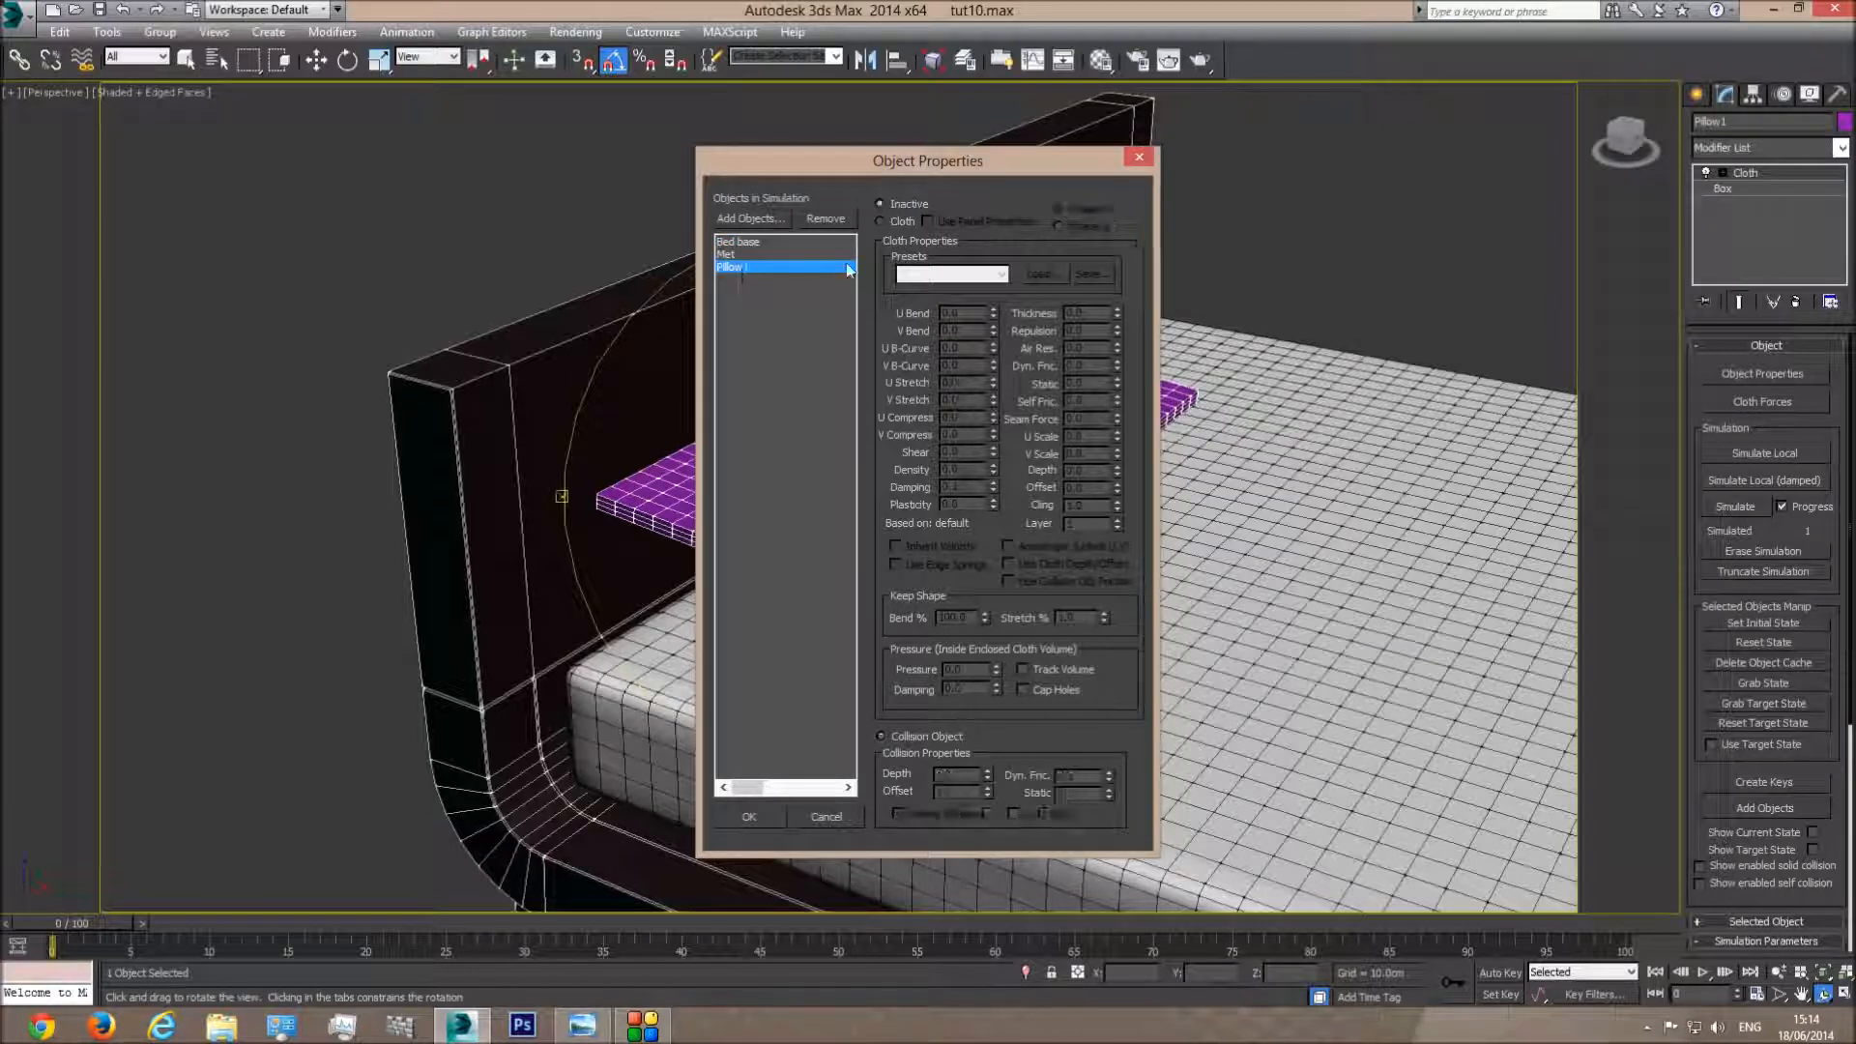
click(897, 223)
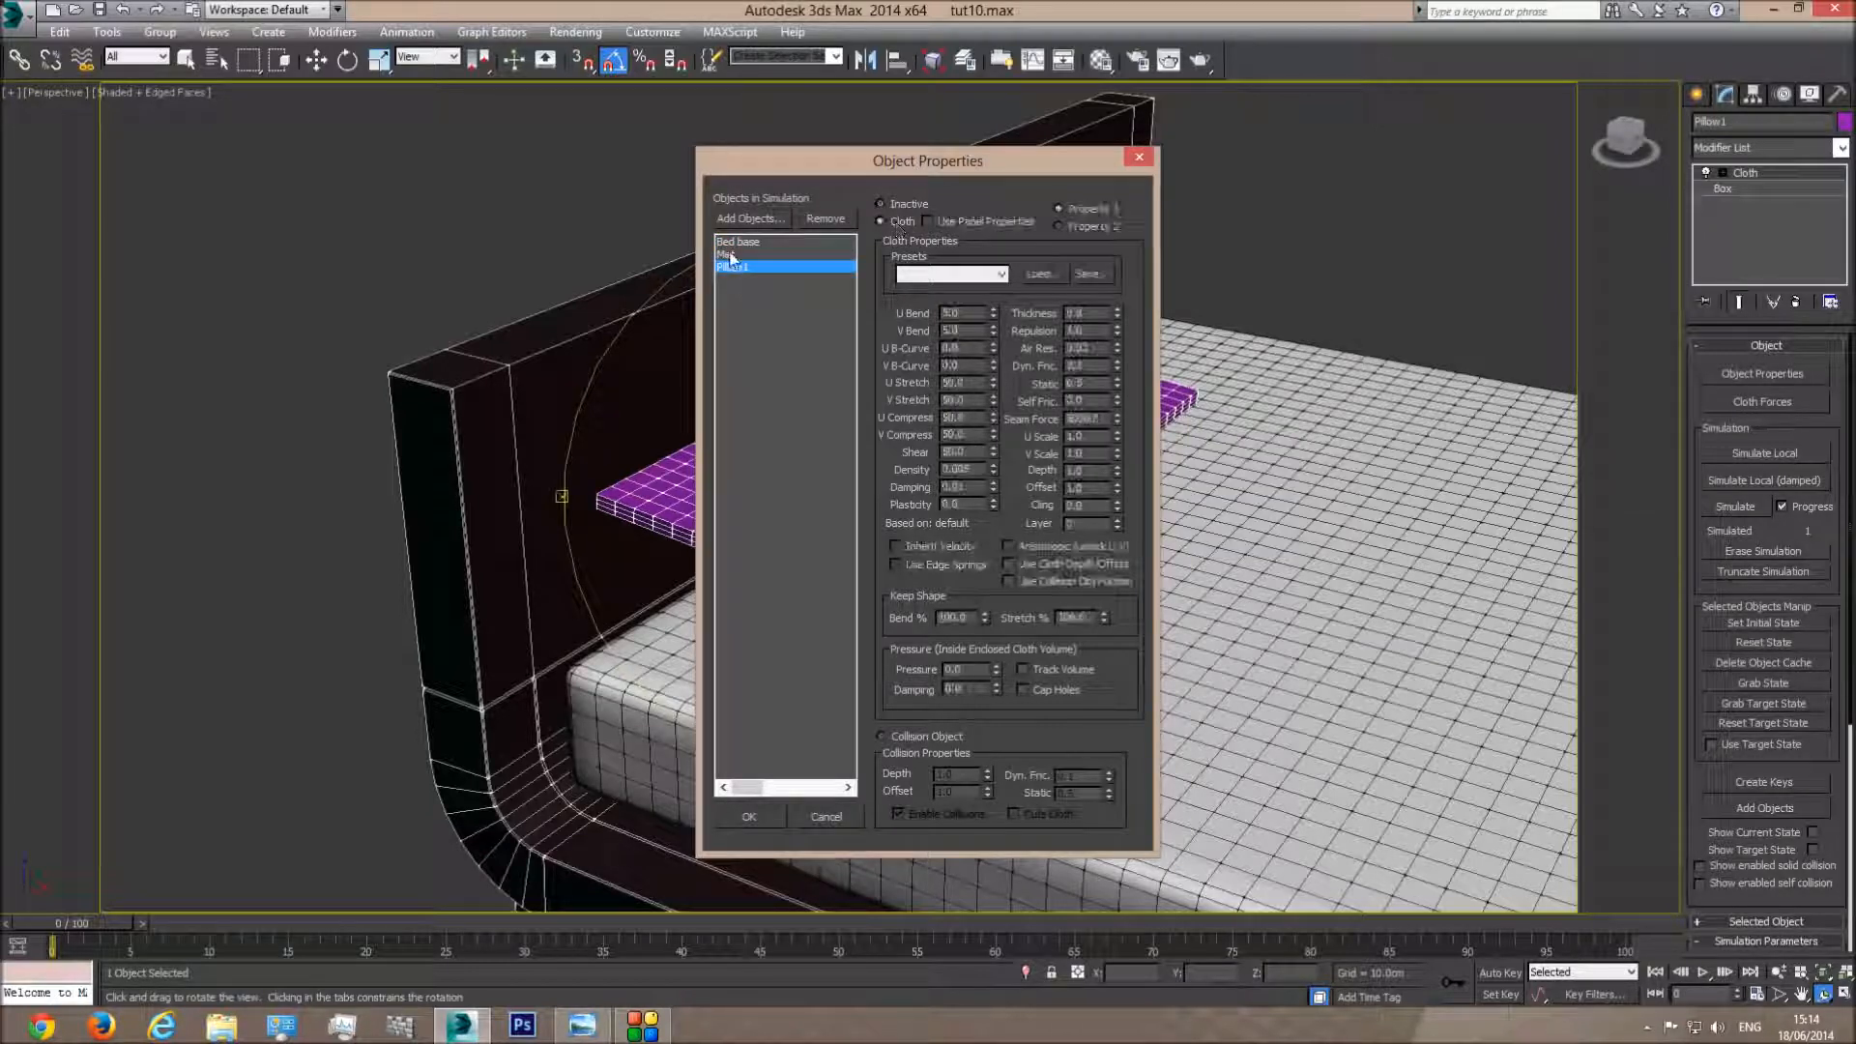
click(731, 255)
click(920, 735)
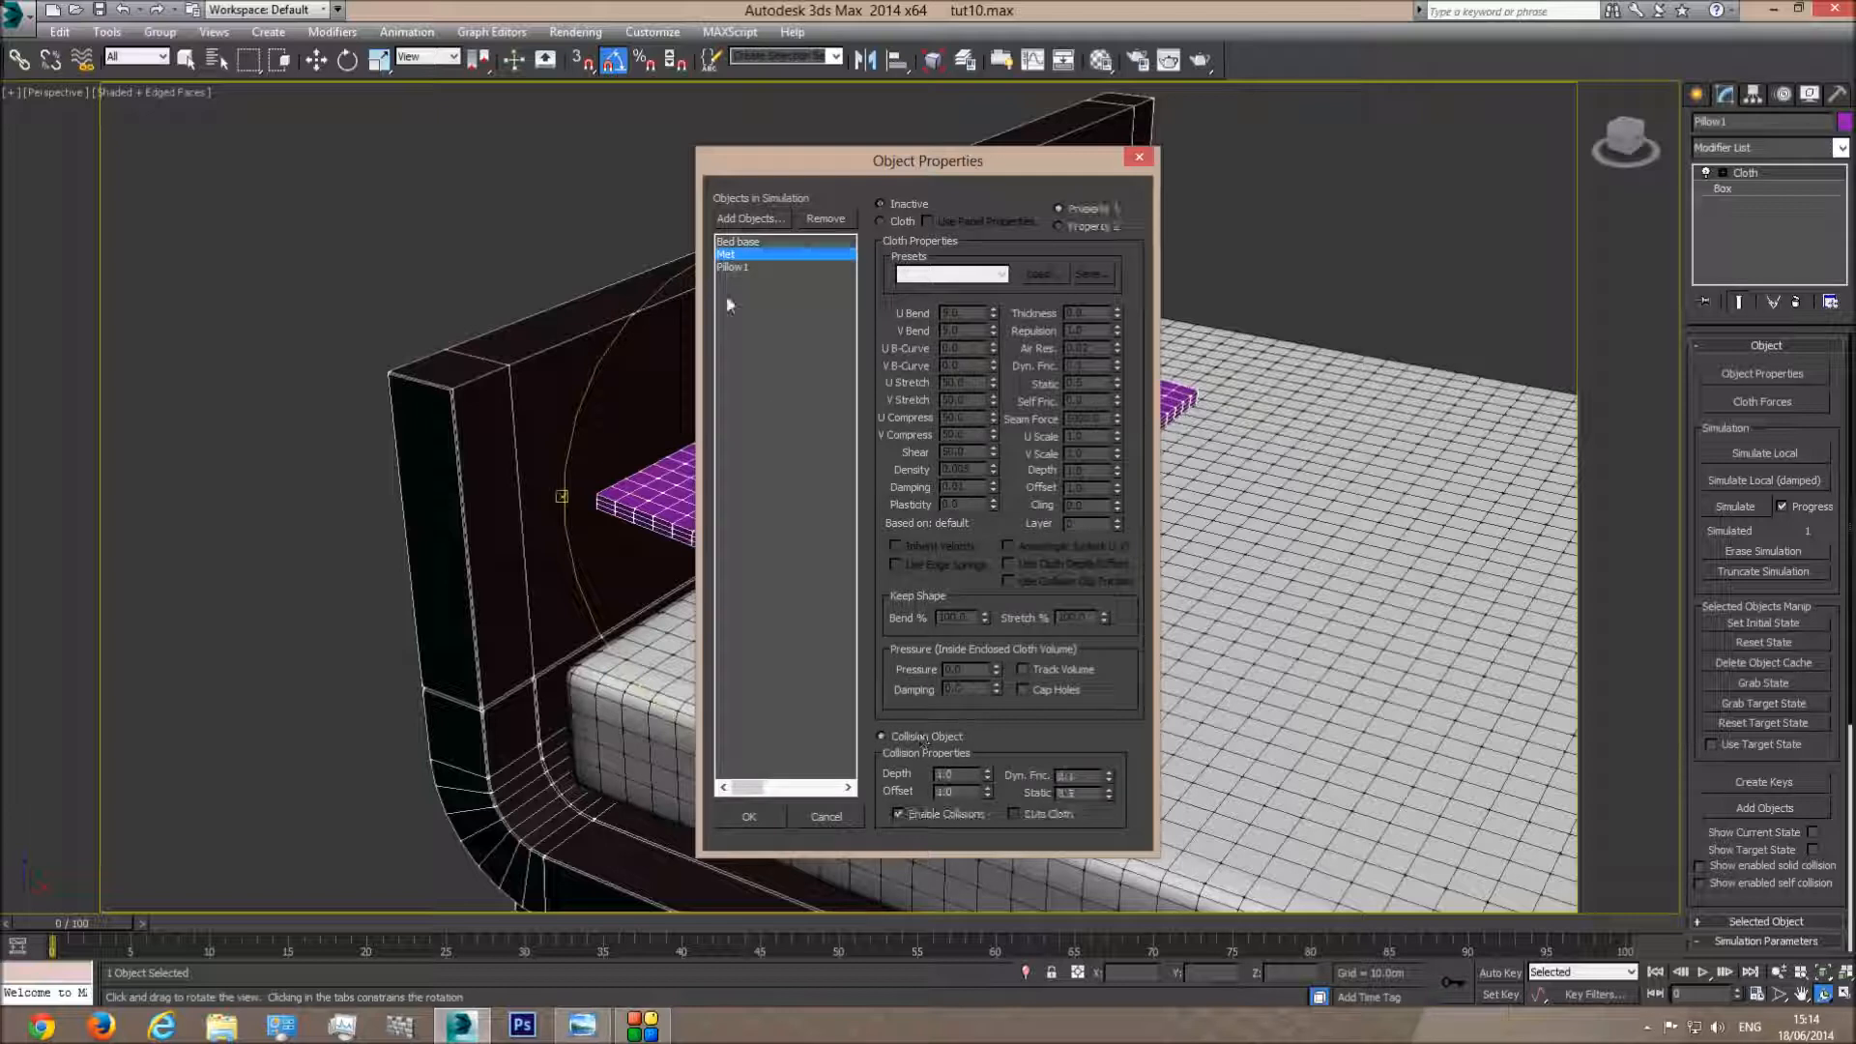
click(738, 242)
click(917, 736)
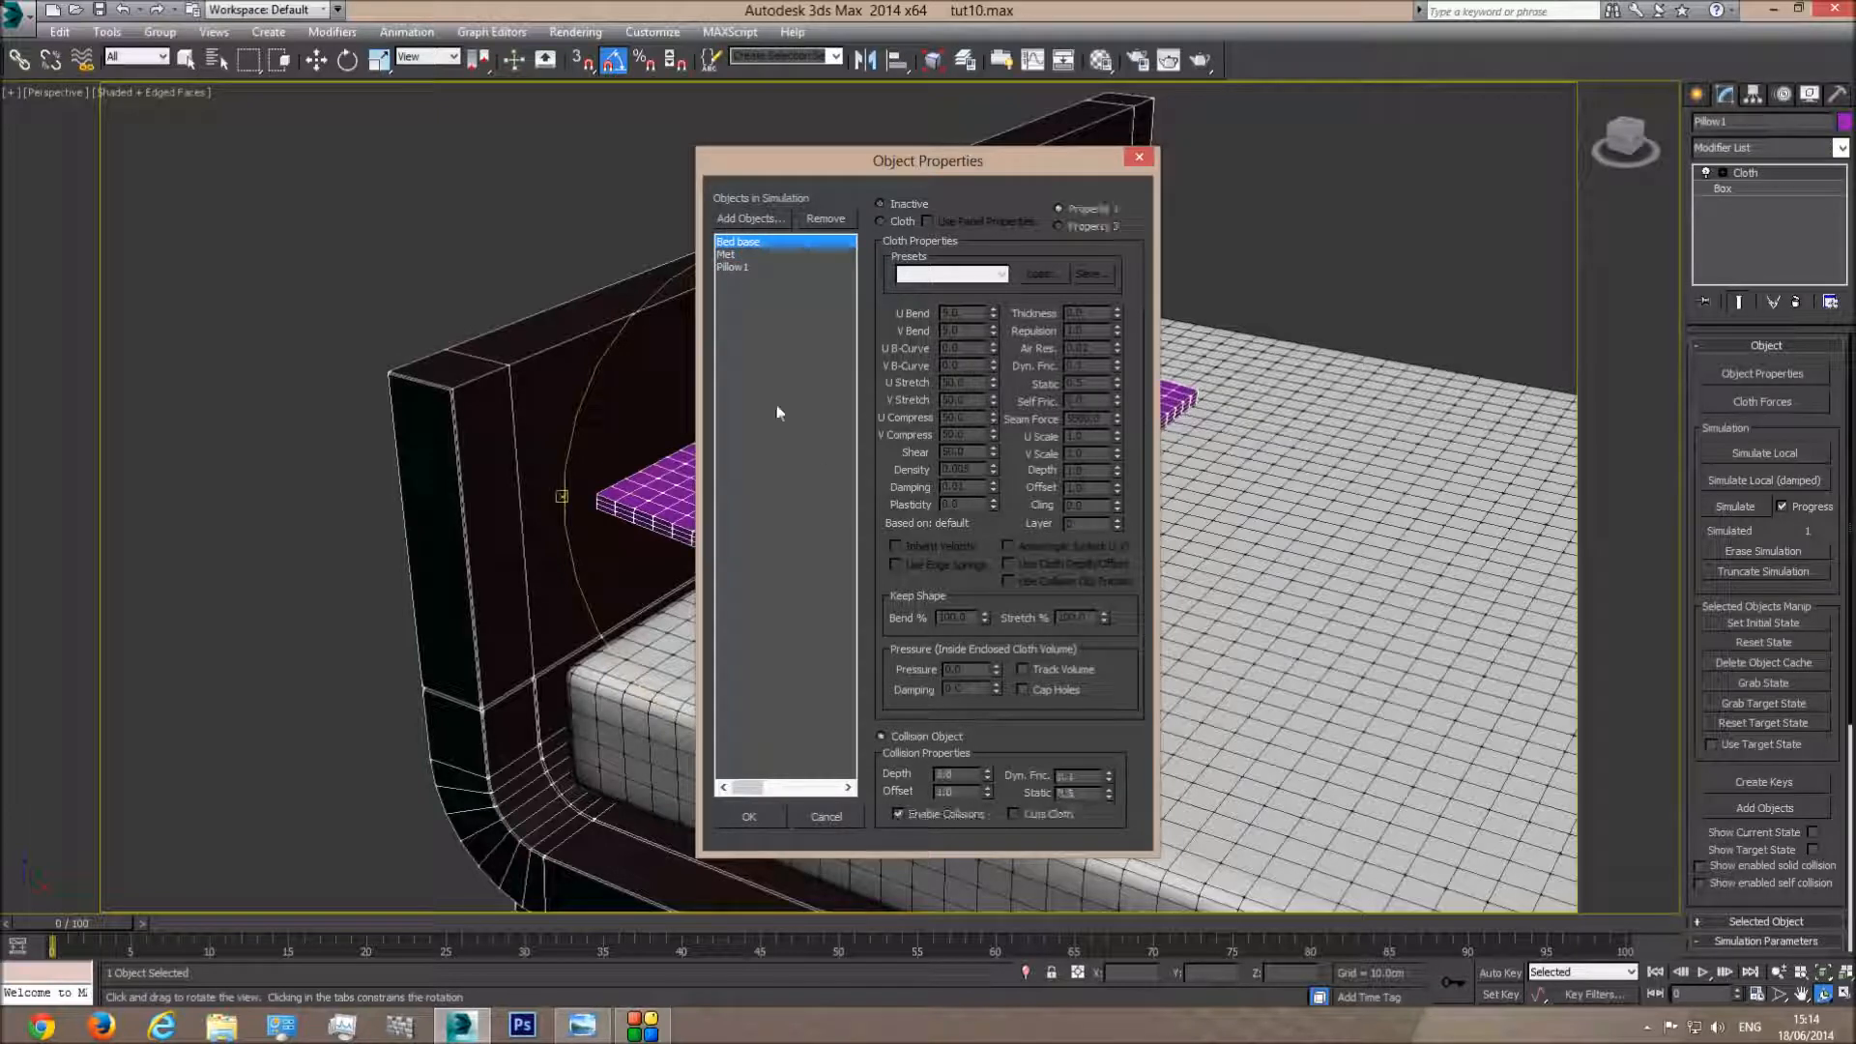
Set the enclosed-volume pressure of Pillow1 to 5 and accept the cloth object properties
click(732, 270)
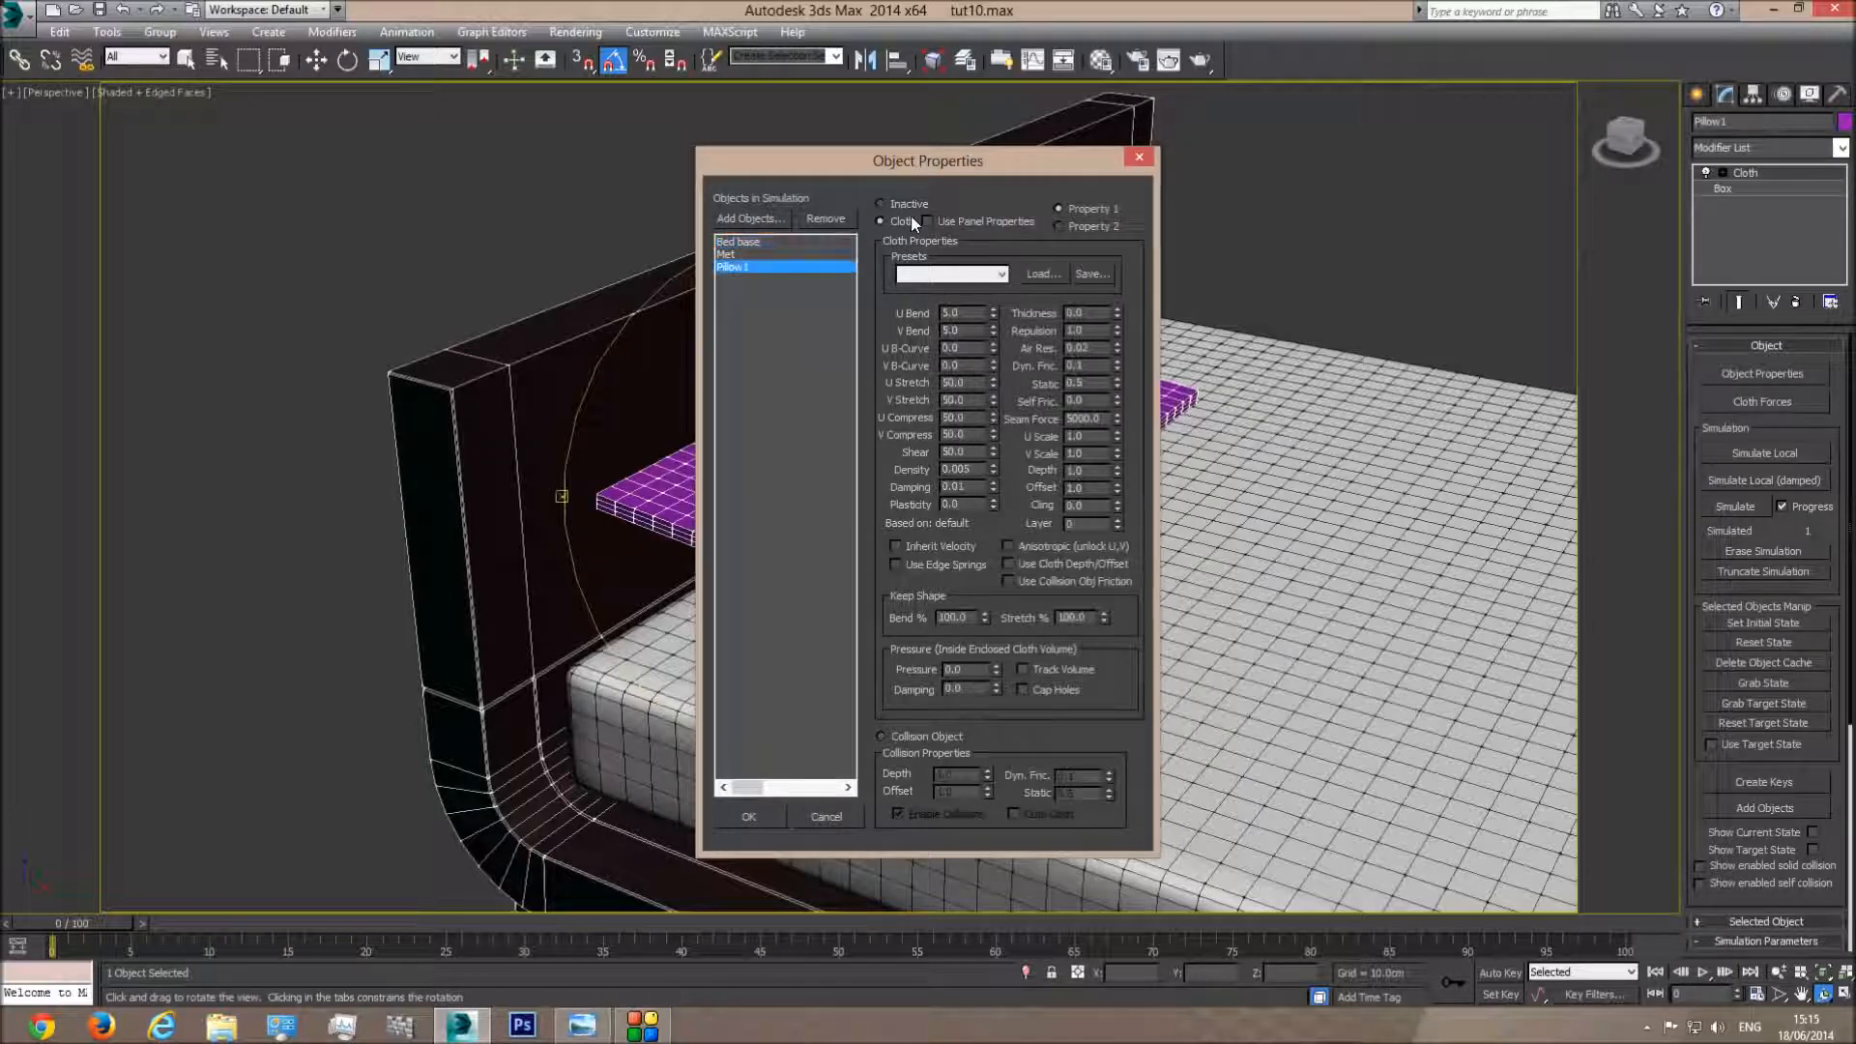
click(732, 255)
click(736, 242)
click(733, 267)
drag(953, 161, 1353, 154)
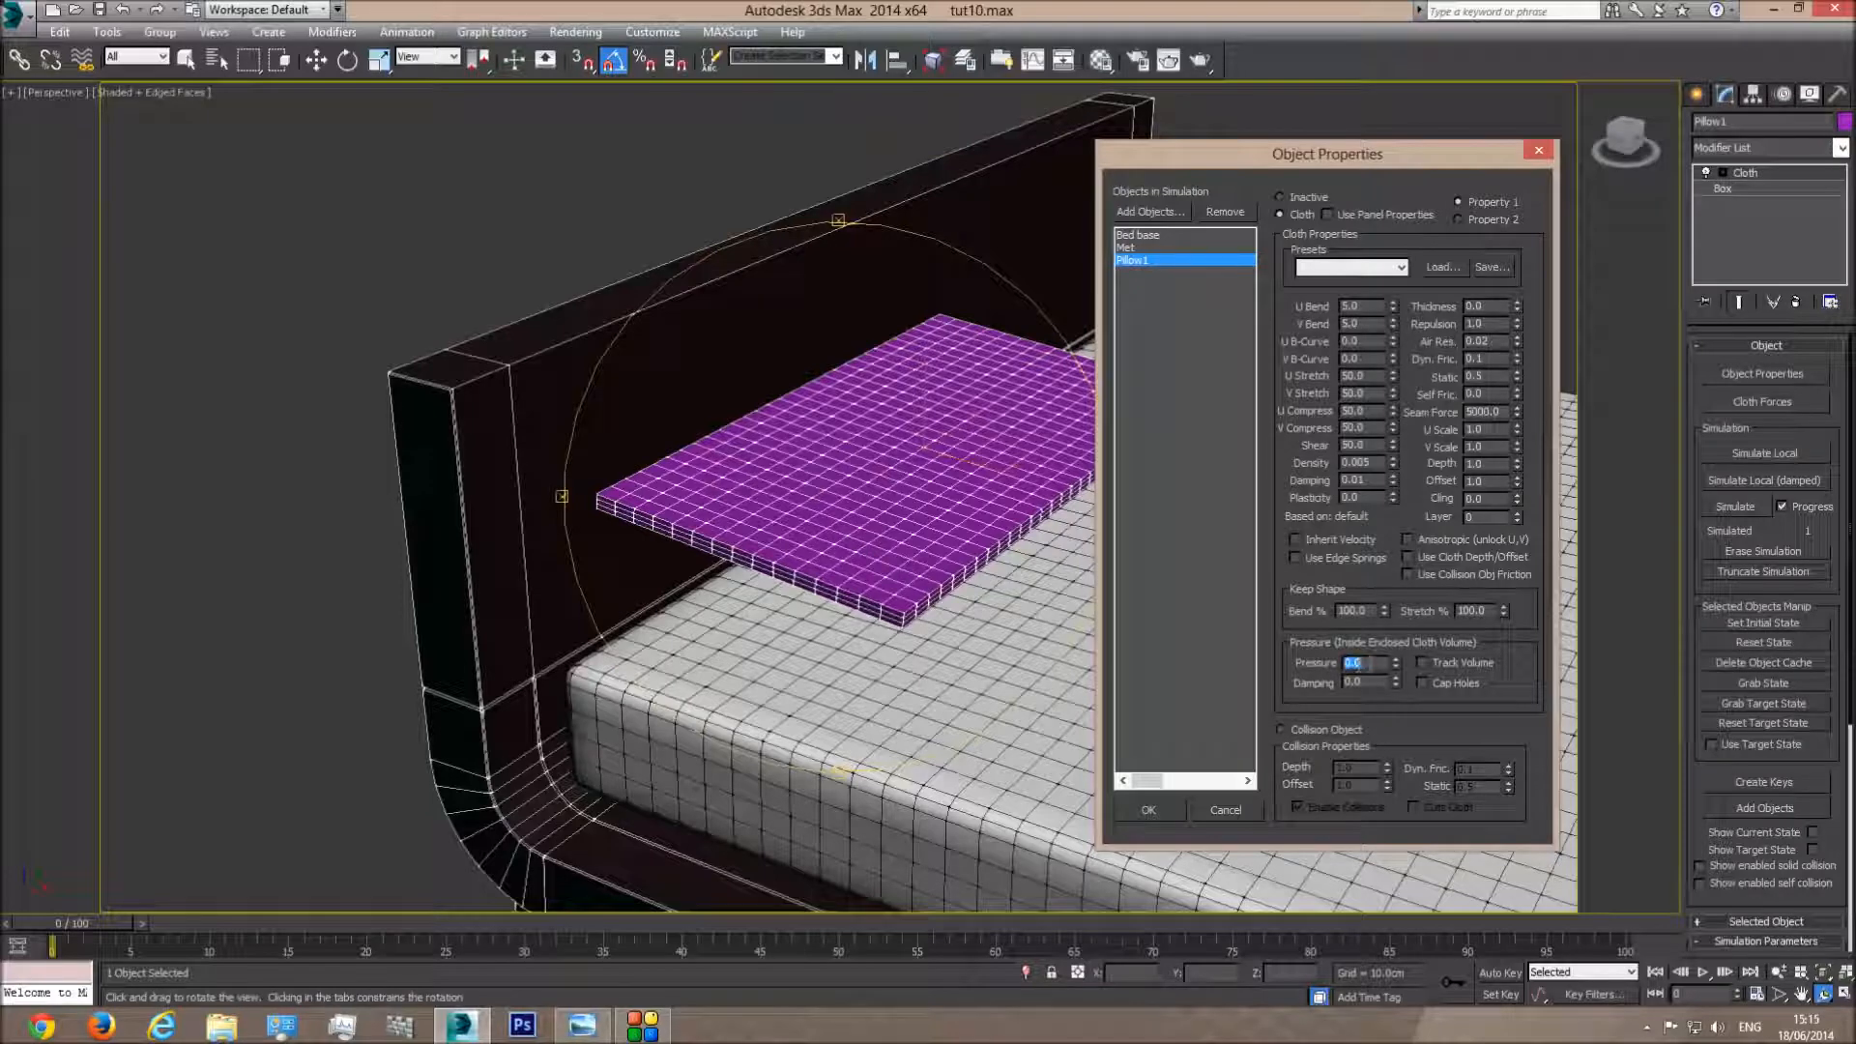
text(2)
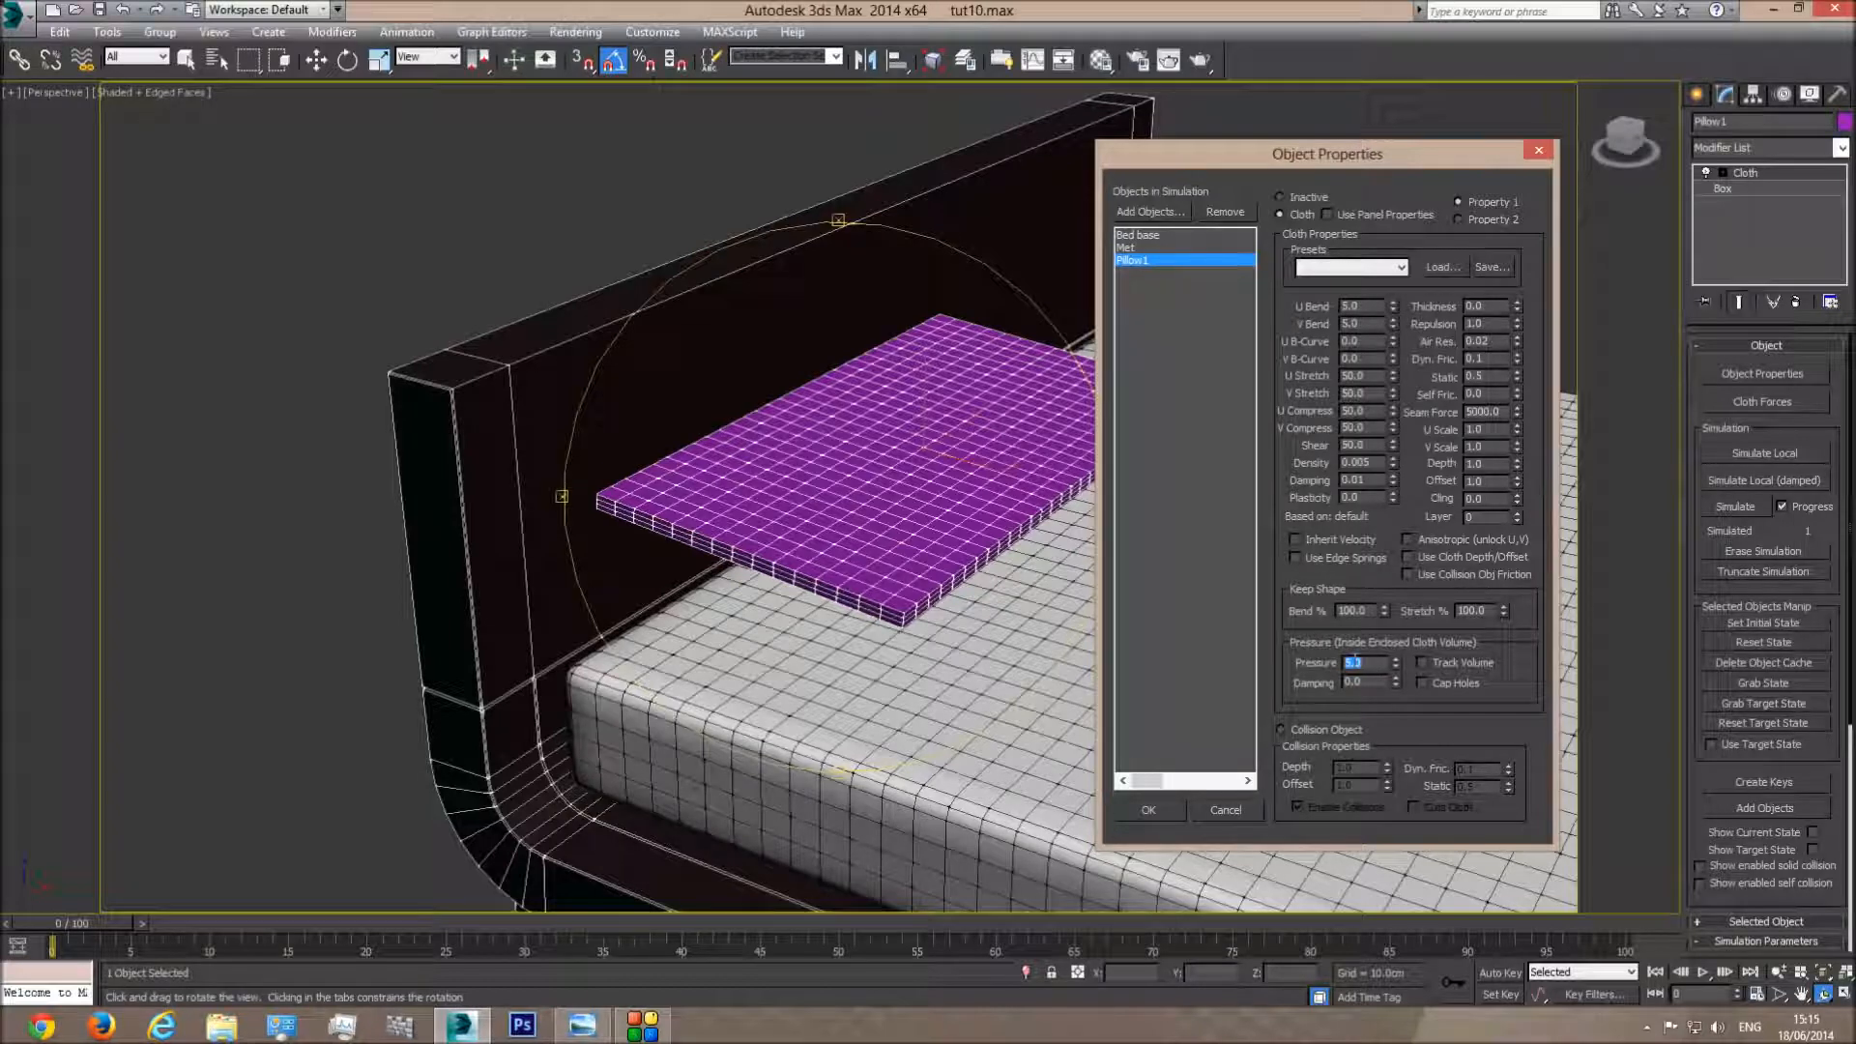
click(1136, 235)
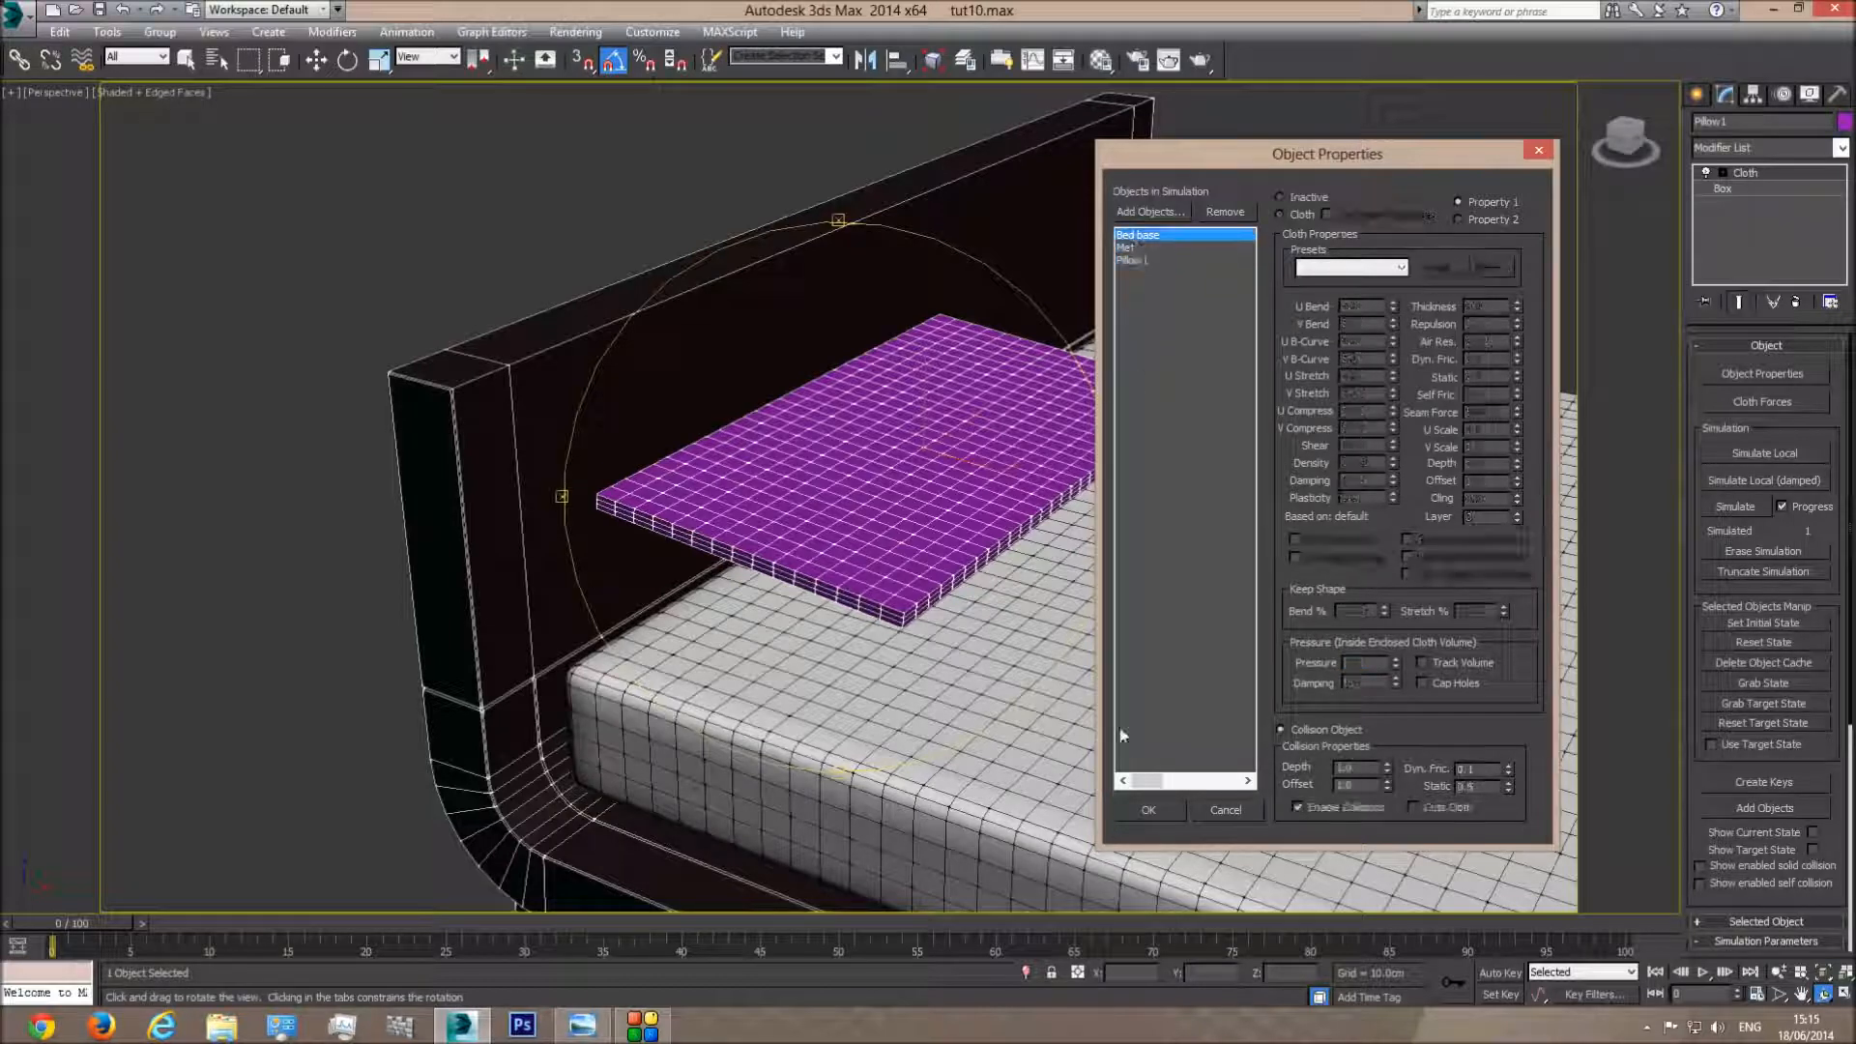
click(1146, 808)
Review the cloth and collision settings of Bed base, Met and Pillow1 in the simulation's object properties
click(1736, 376)
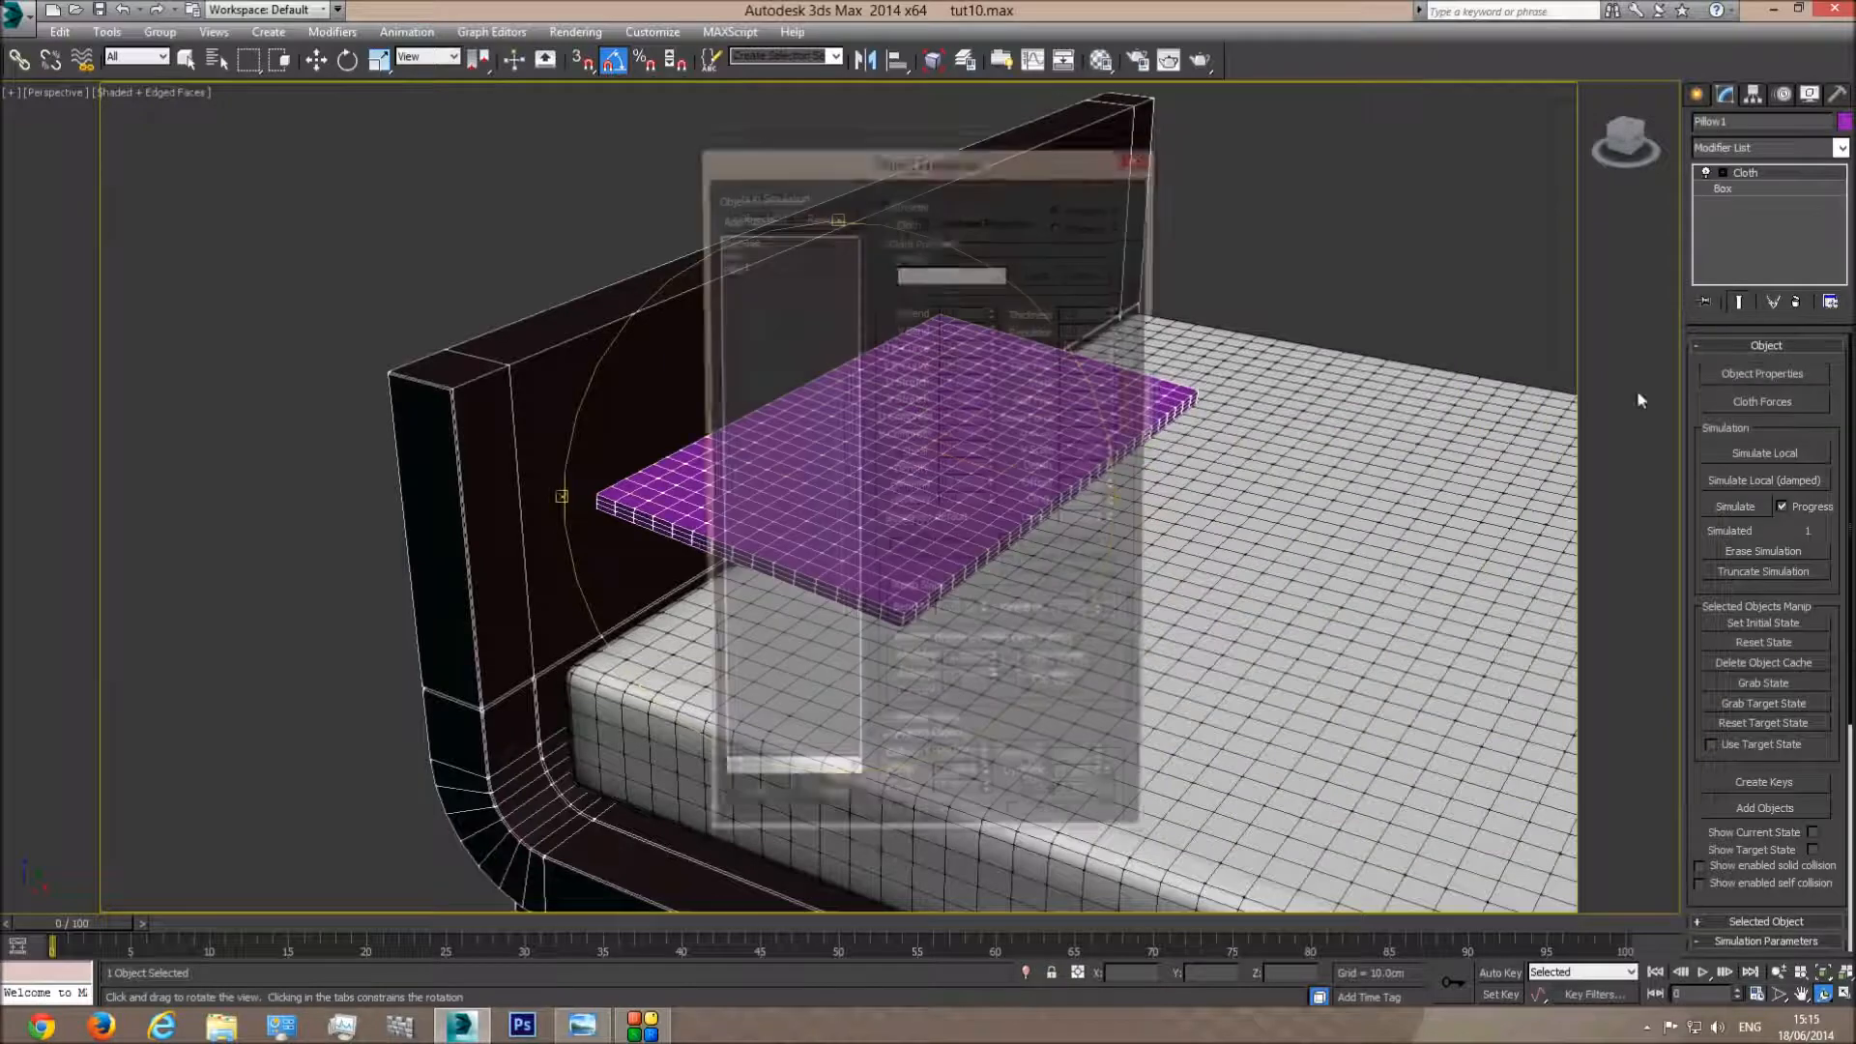
click(756, 241)
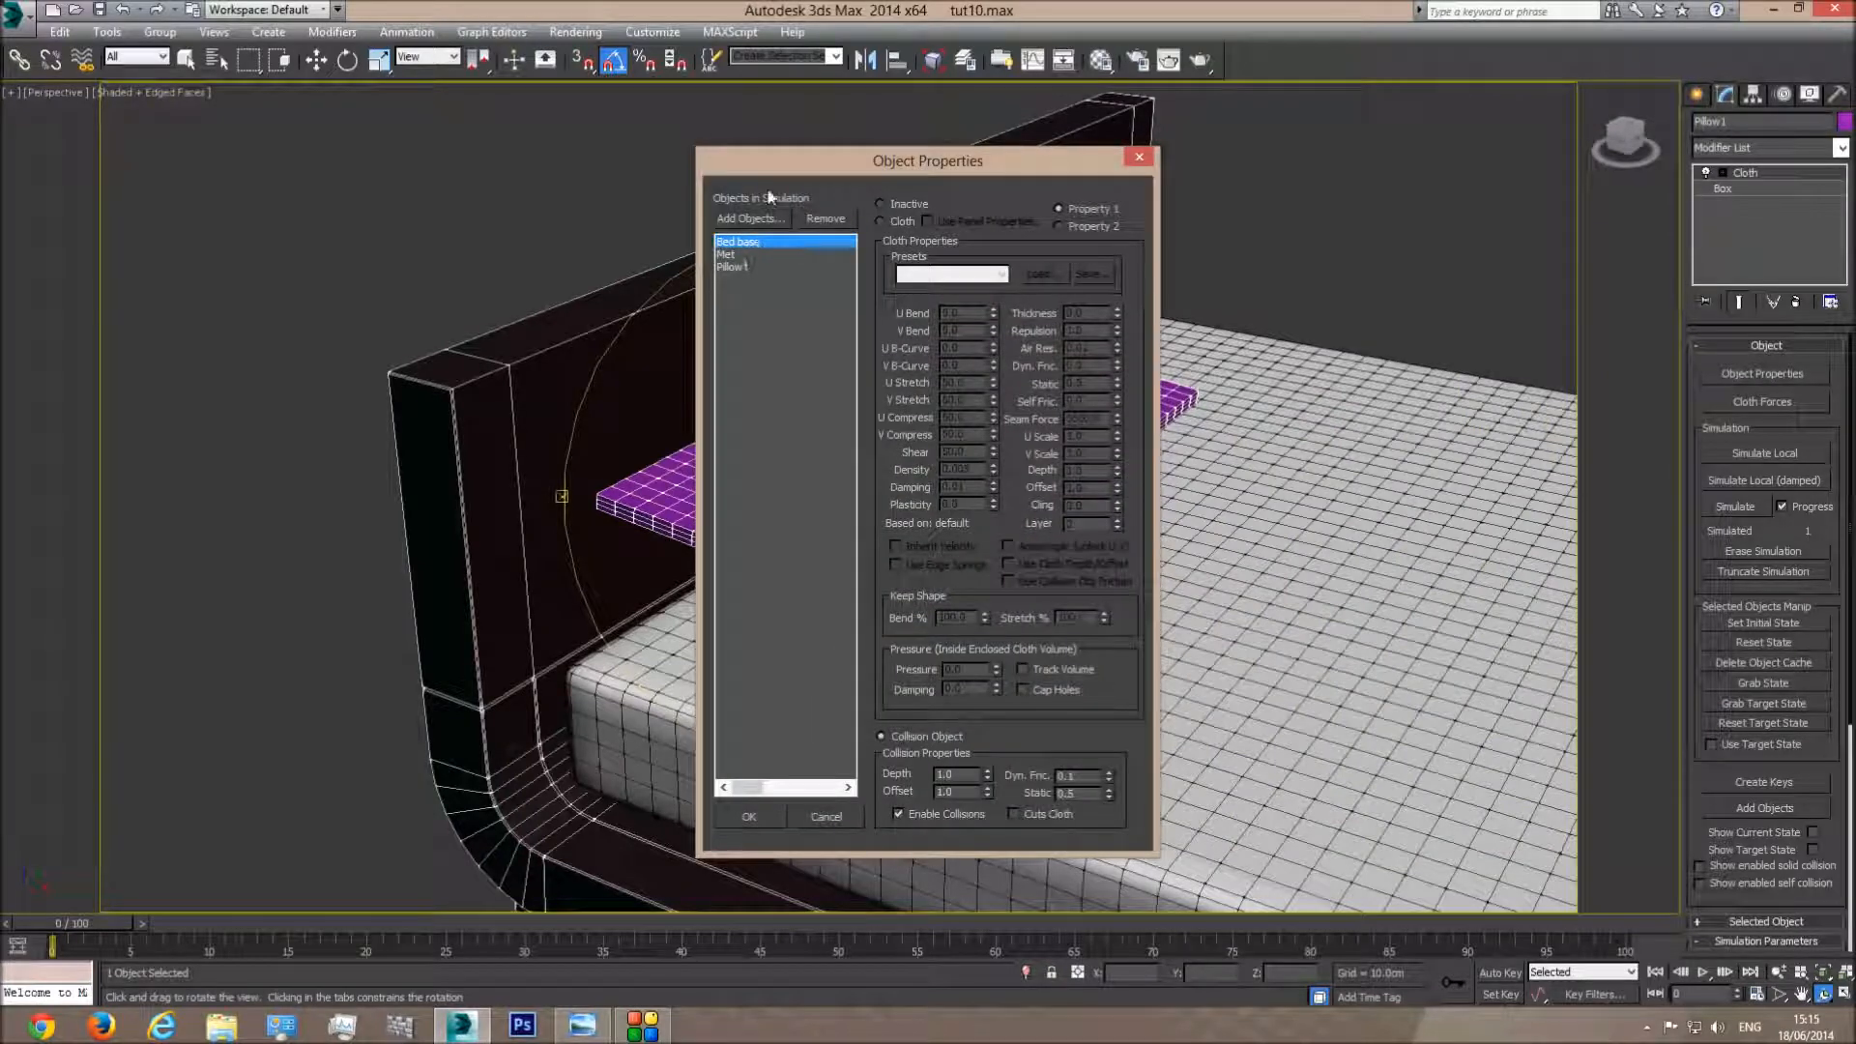
click(732, 256)
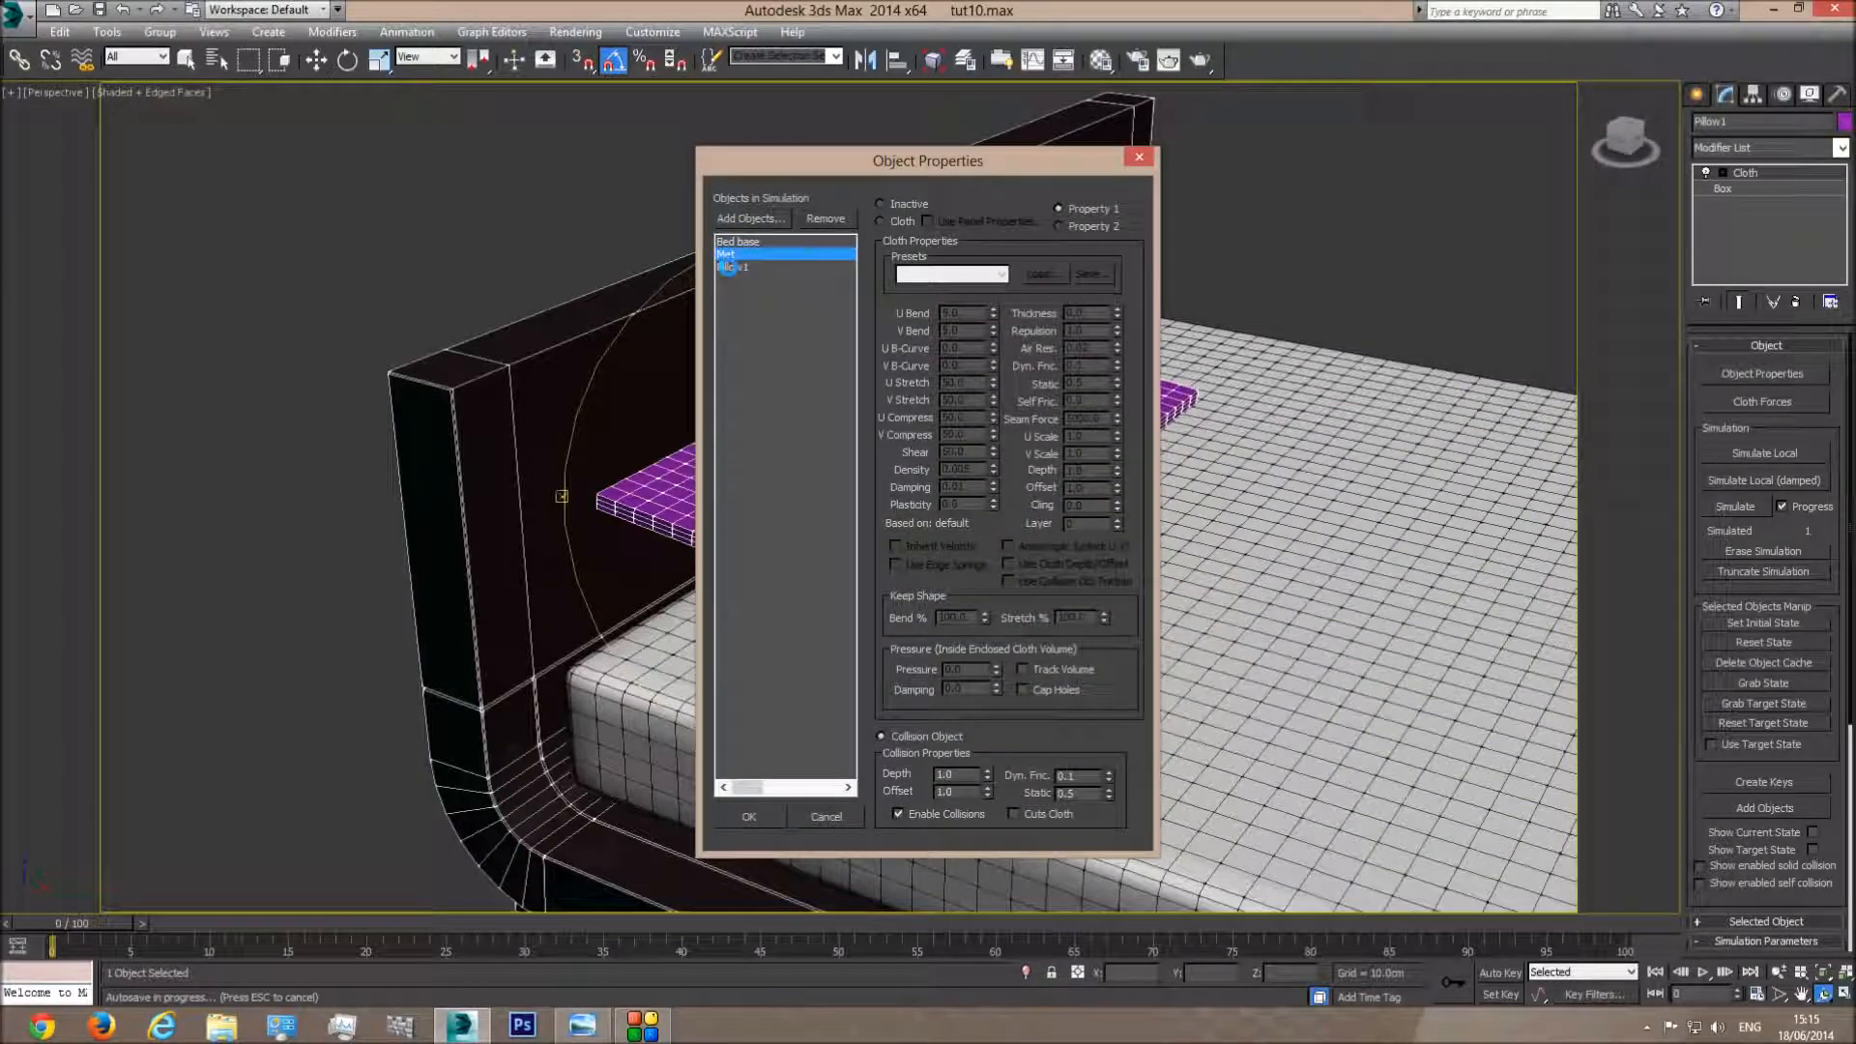
click(733, 267)
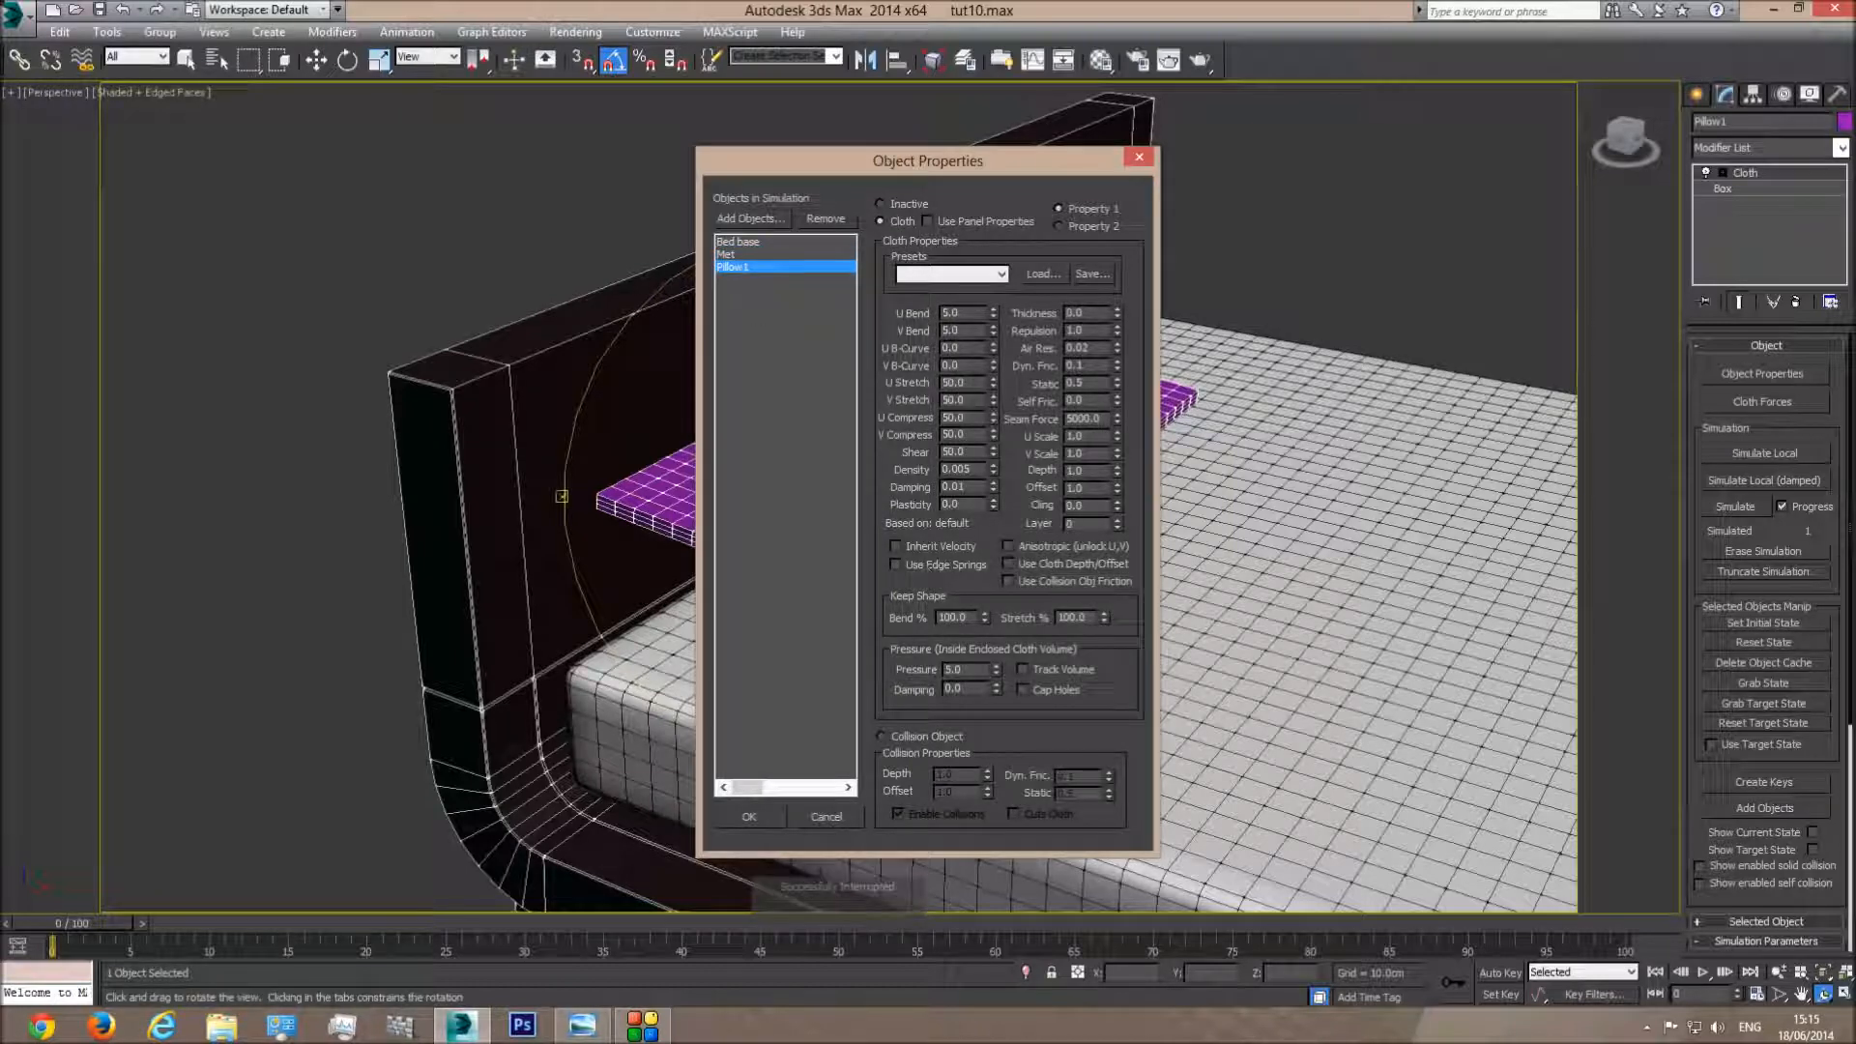
click(753, 815)
Test the inflation of Pillow1 with a local cloth simulation, stop it, and reset the pillow's state
drag(895, 544, 895, 537)
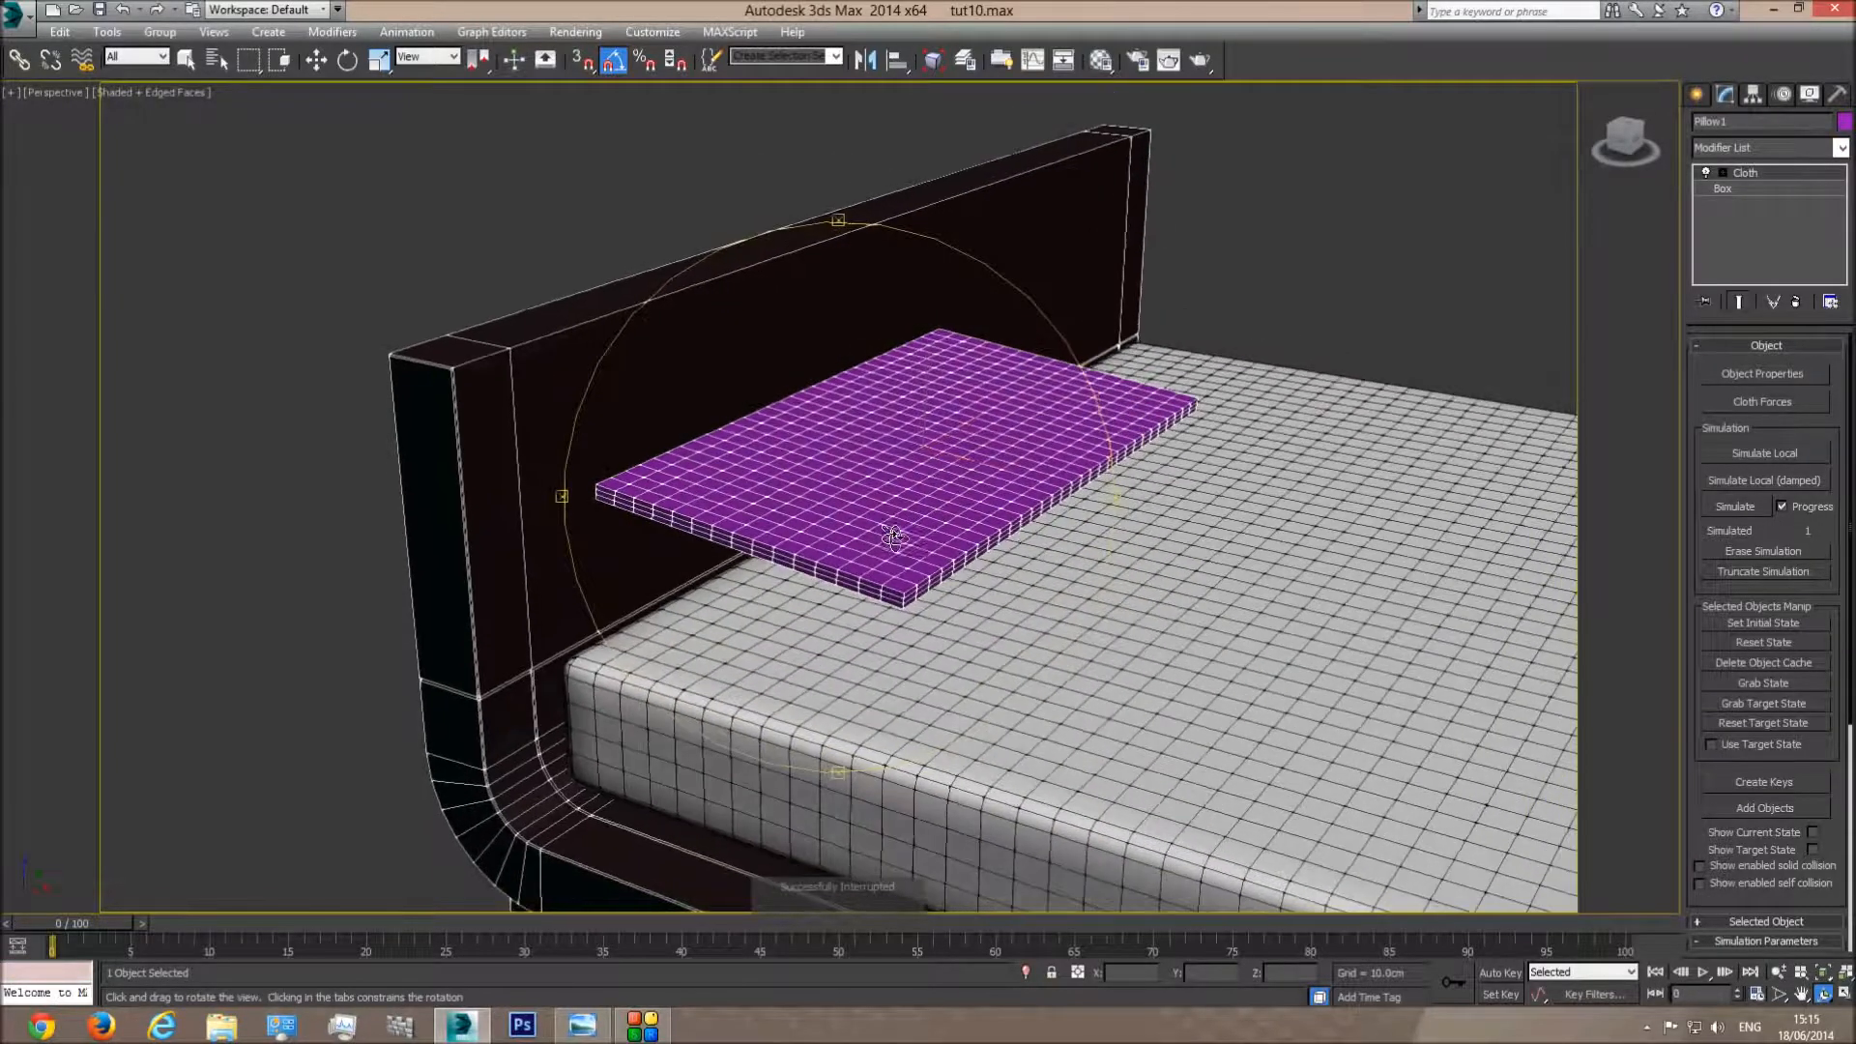
drag(1690, 583, 1659, 94)
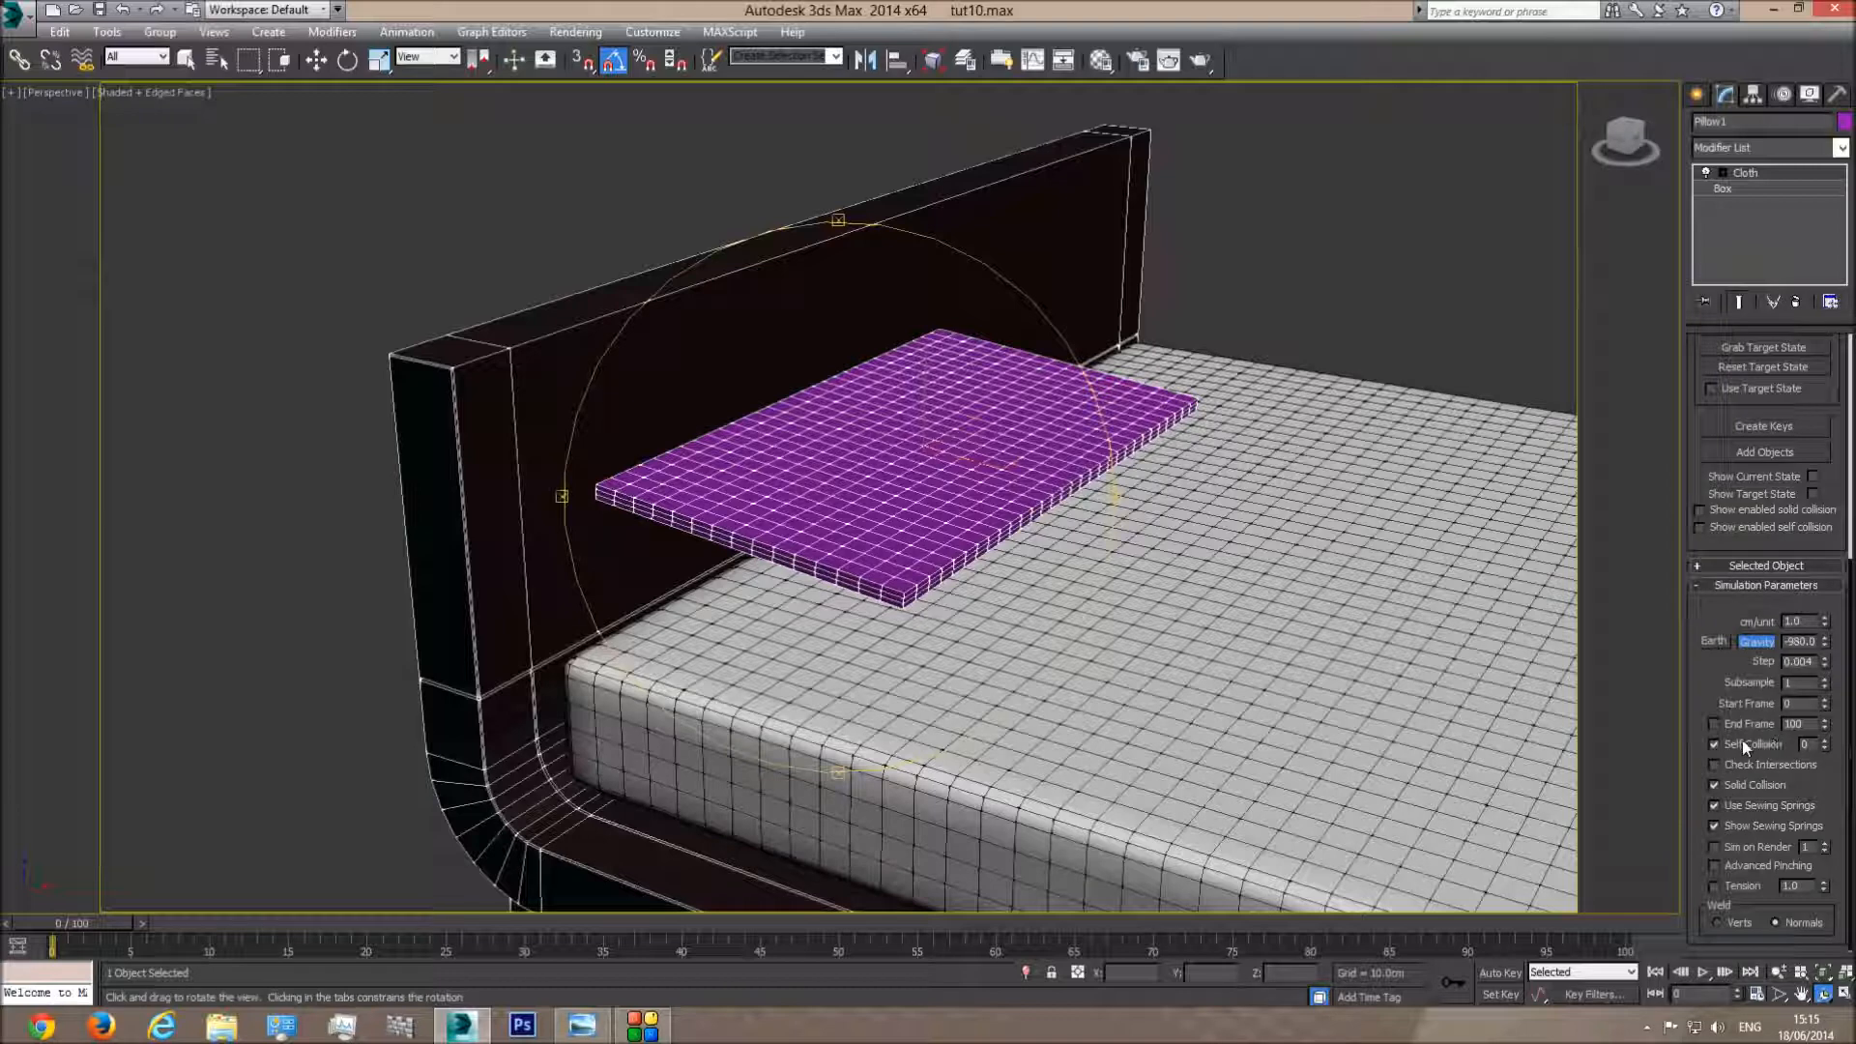
middle_drag(947, 578, 920, 512)
drag(1699, 404, 1682, 821)
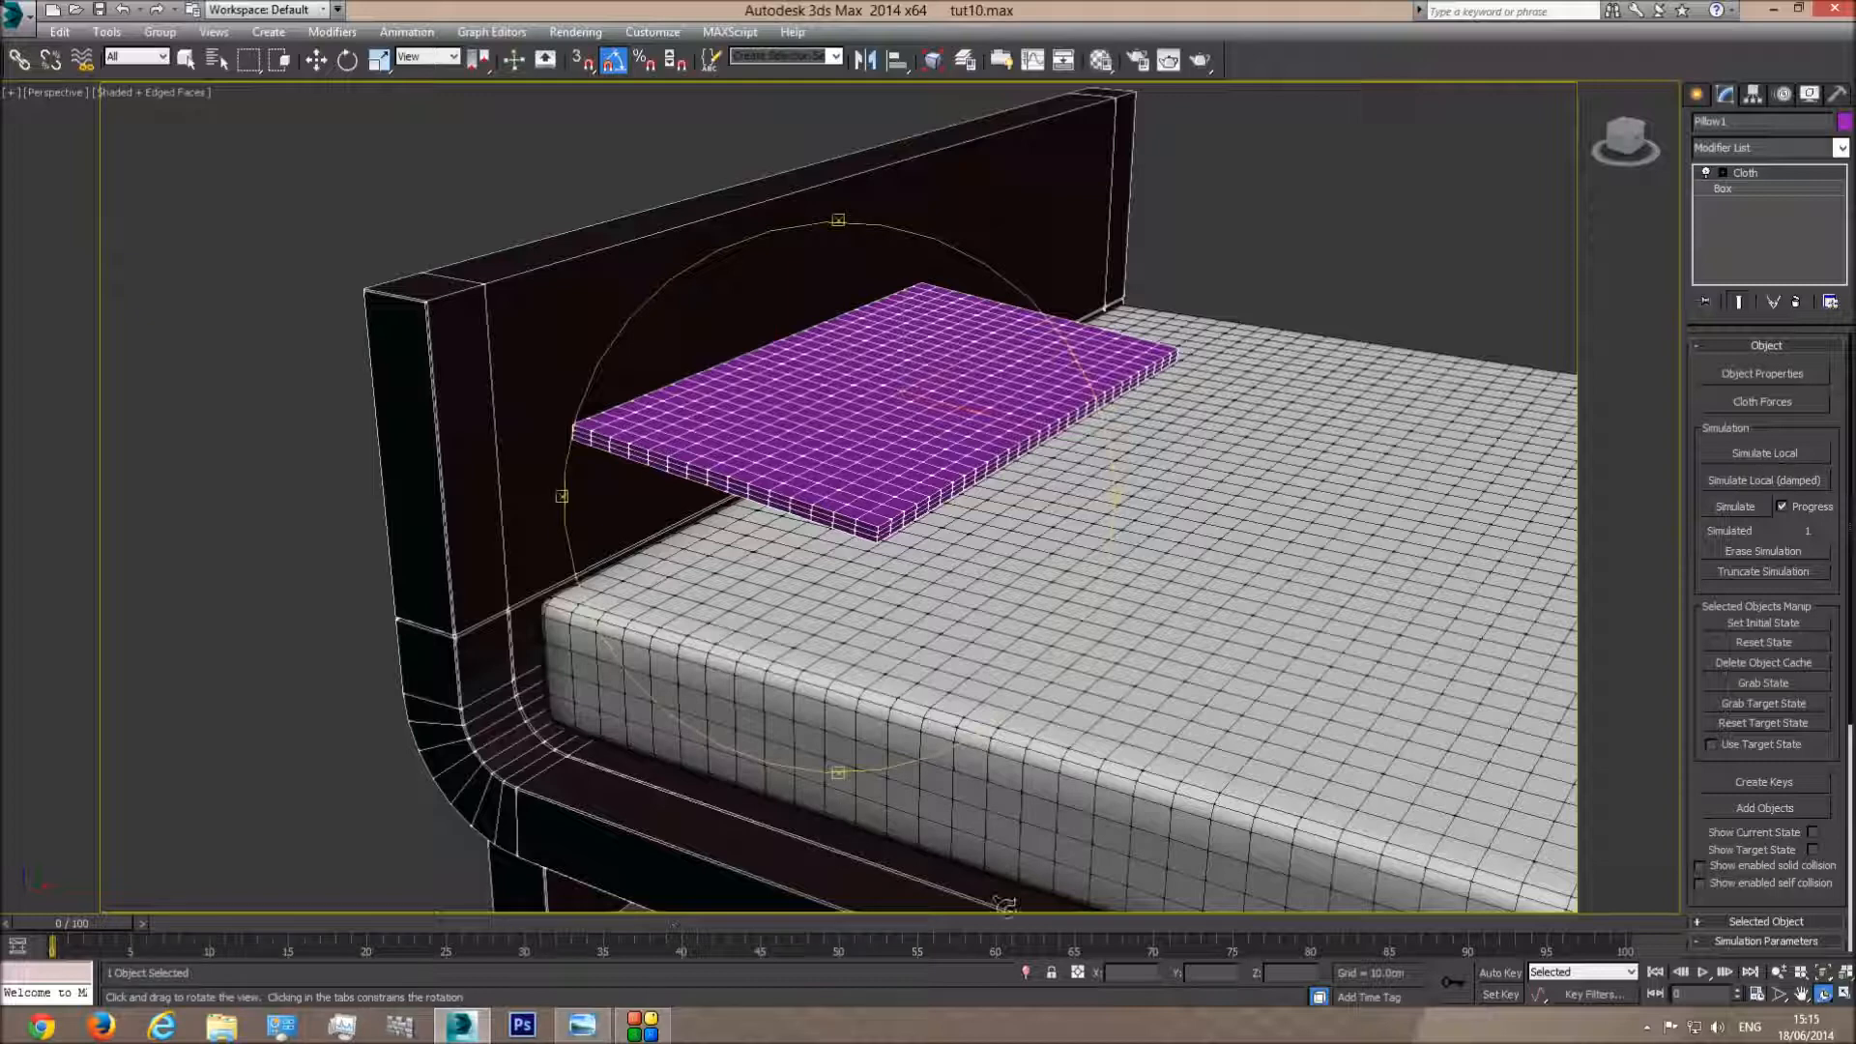
click(1757, 451)
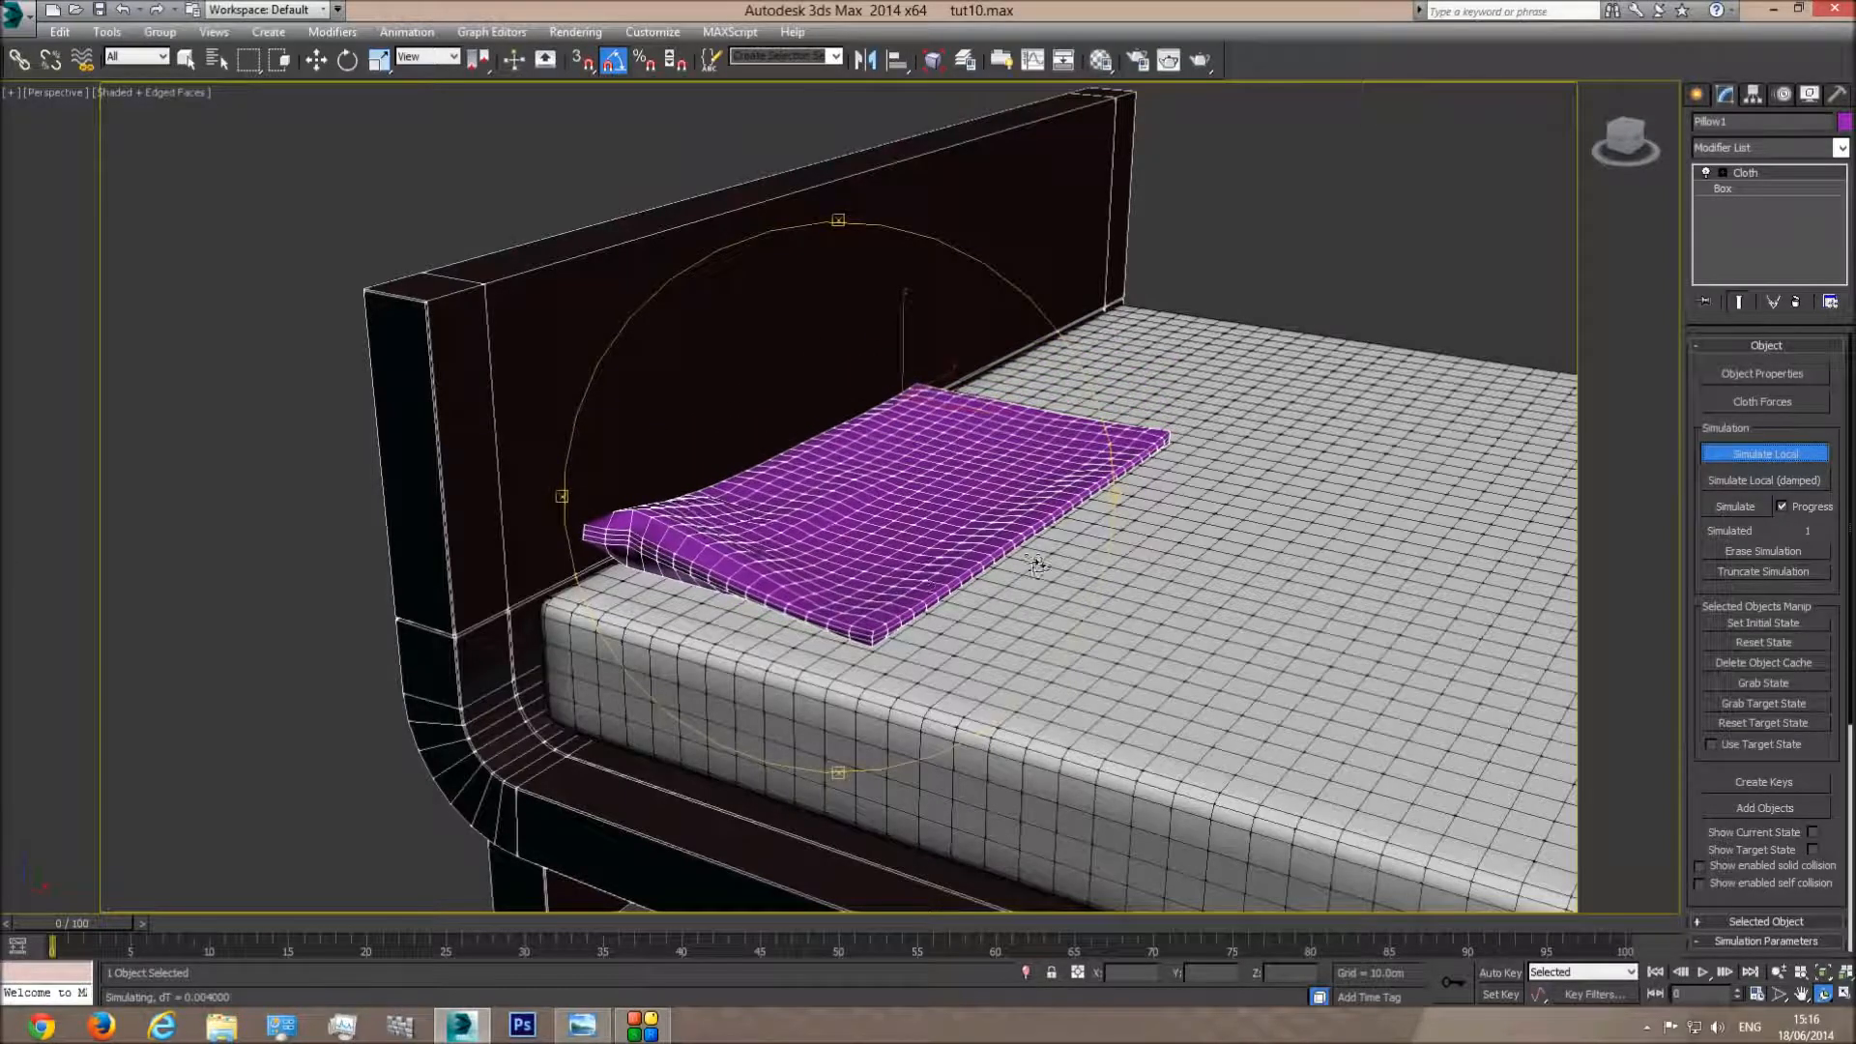
click(1764, 454)
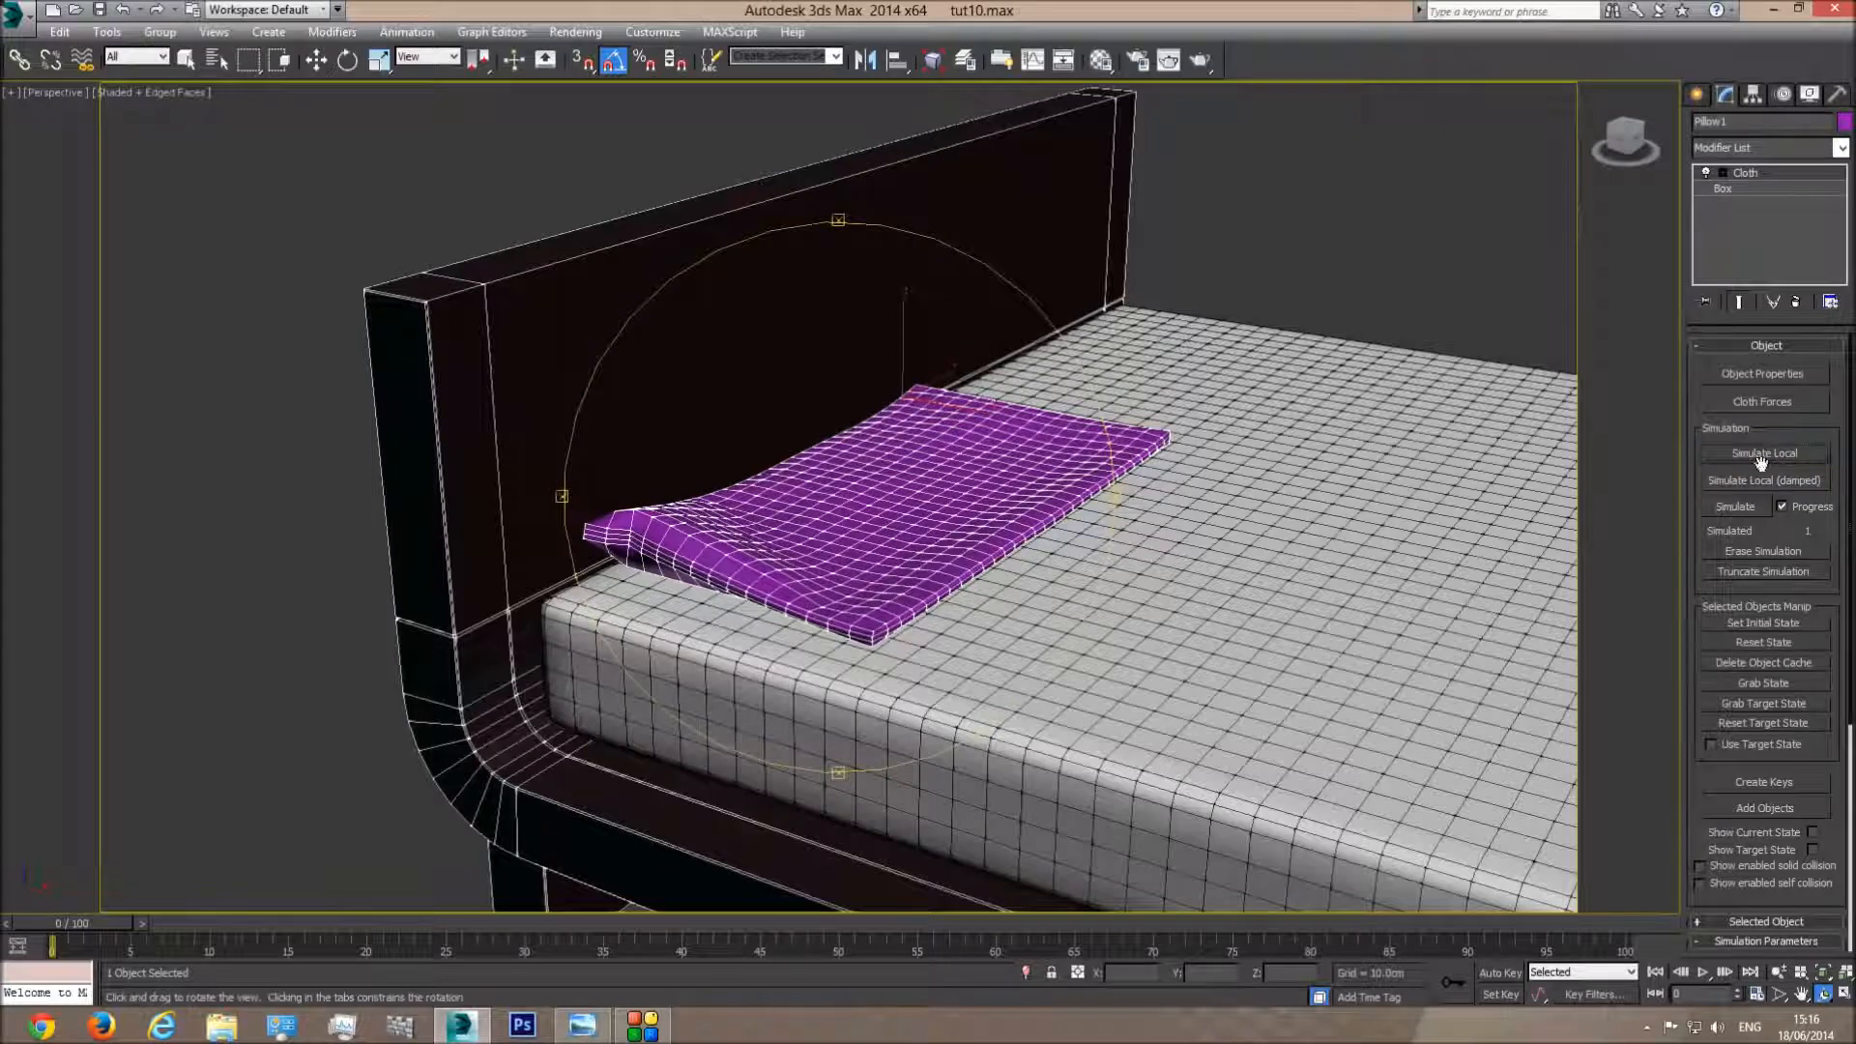
click(1749, 643)
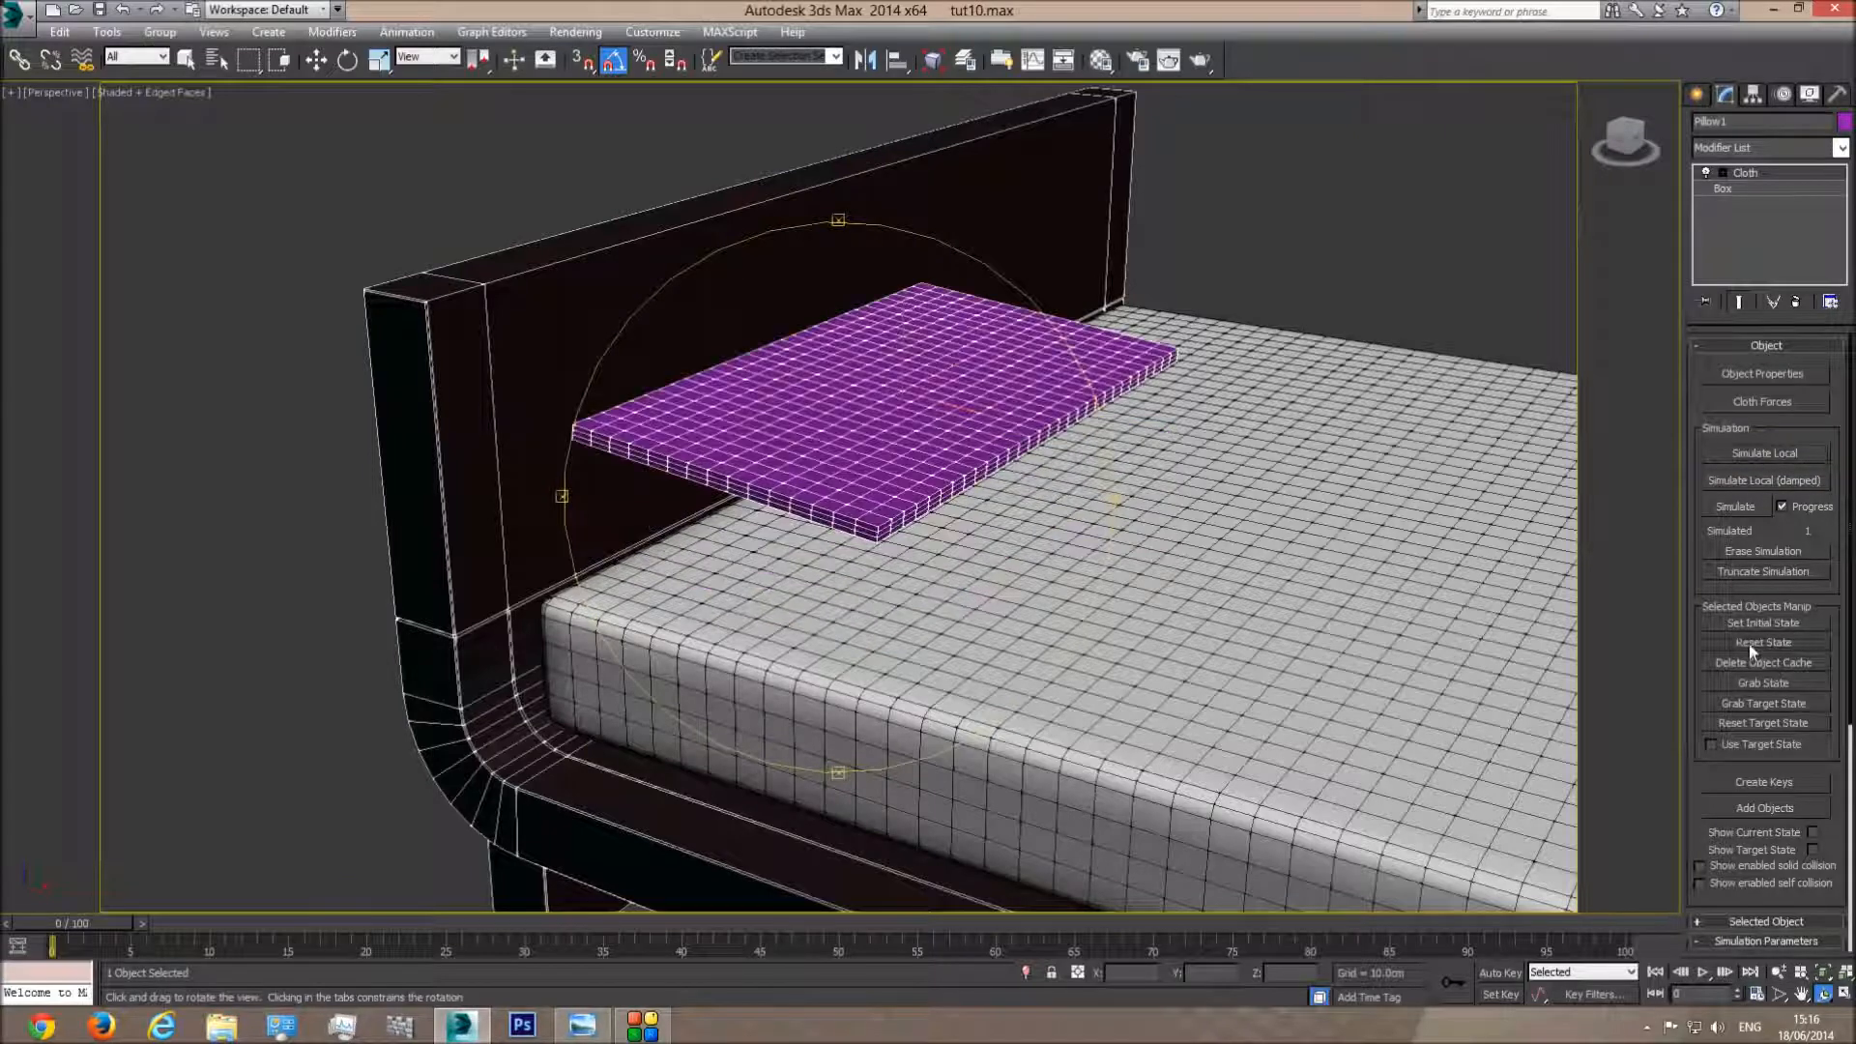
Increase the enclosed-volume pressure of Pillow1 and run the local cloth simulation until the pillow rests on the mattress
click(1757, 370)
click(731, 267)
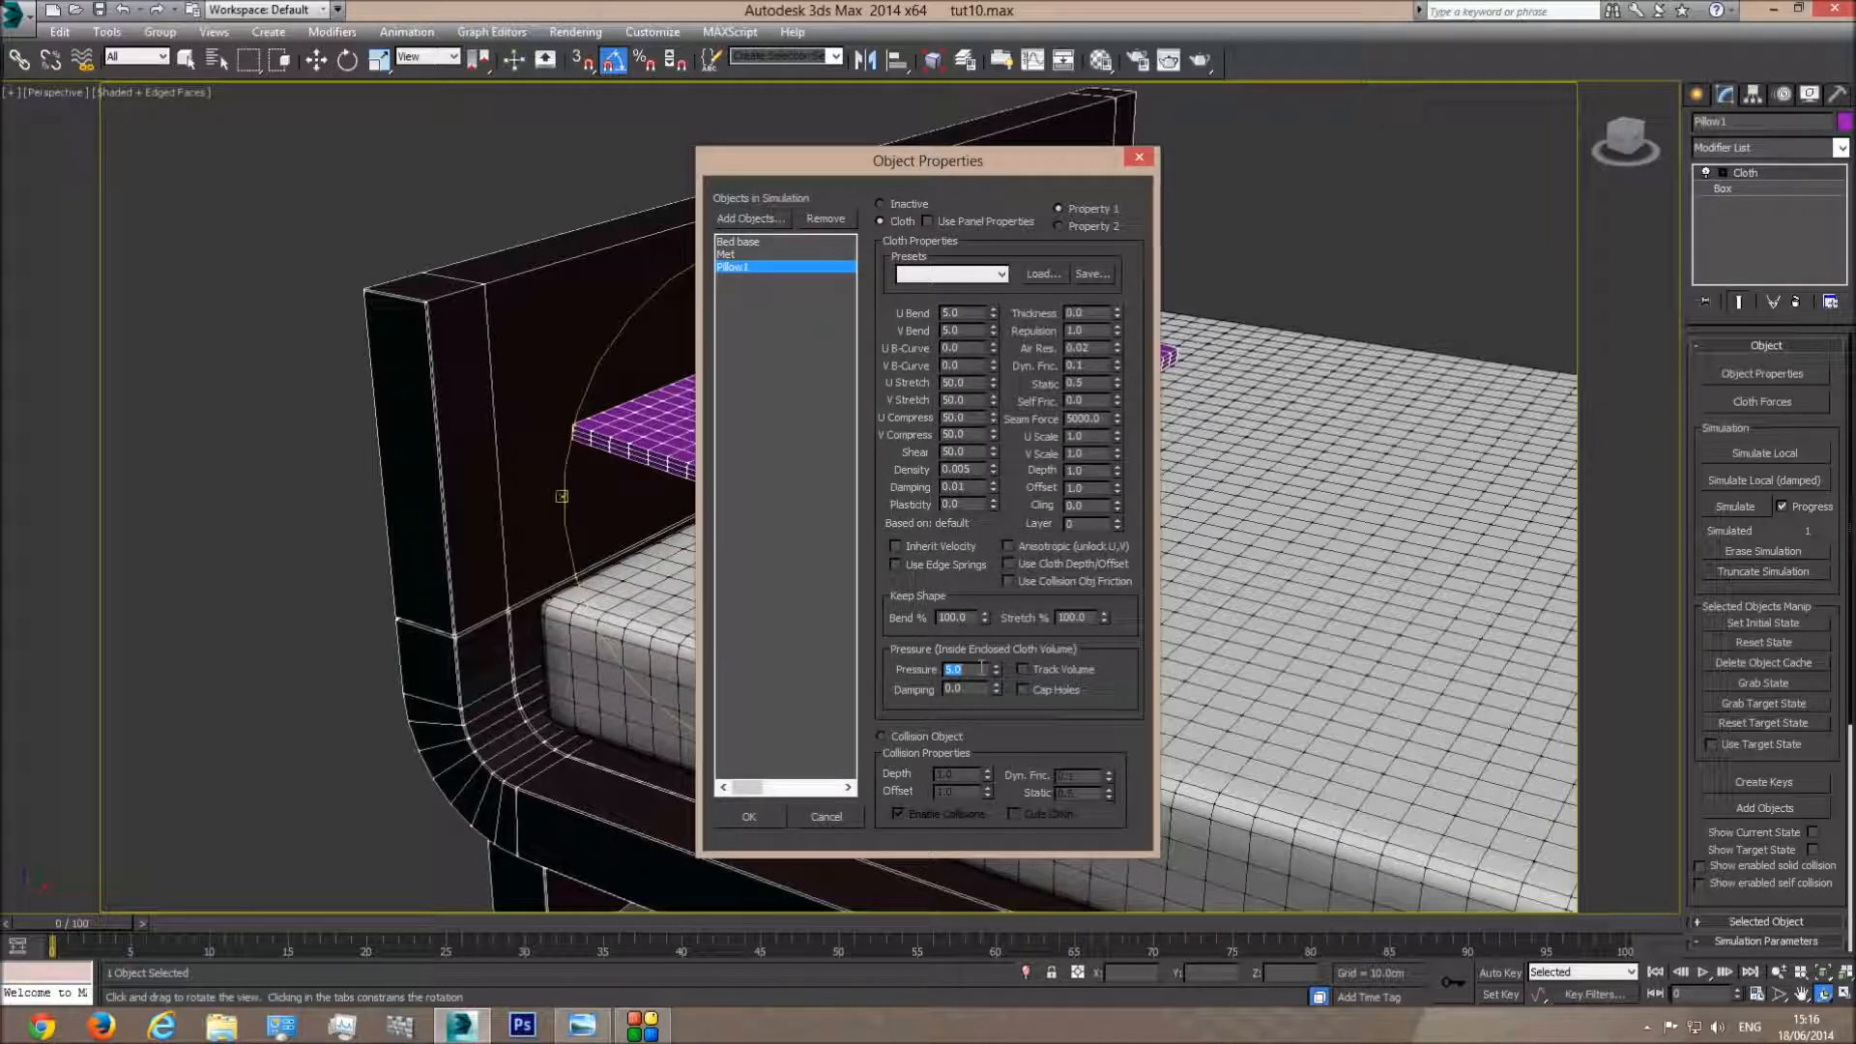
click(748, 816)
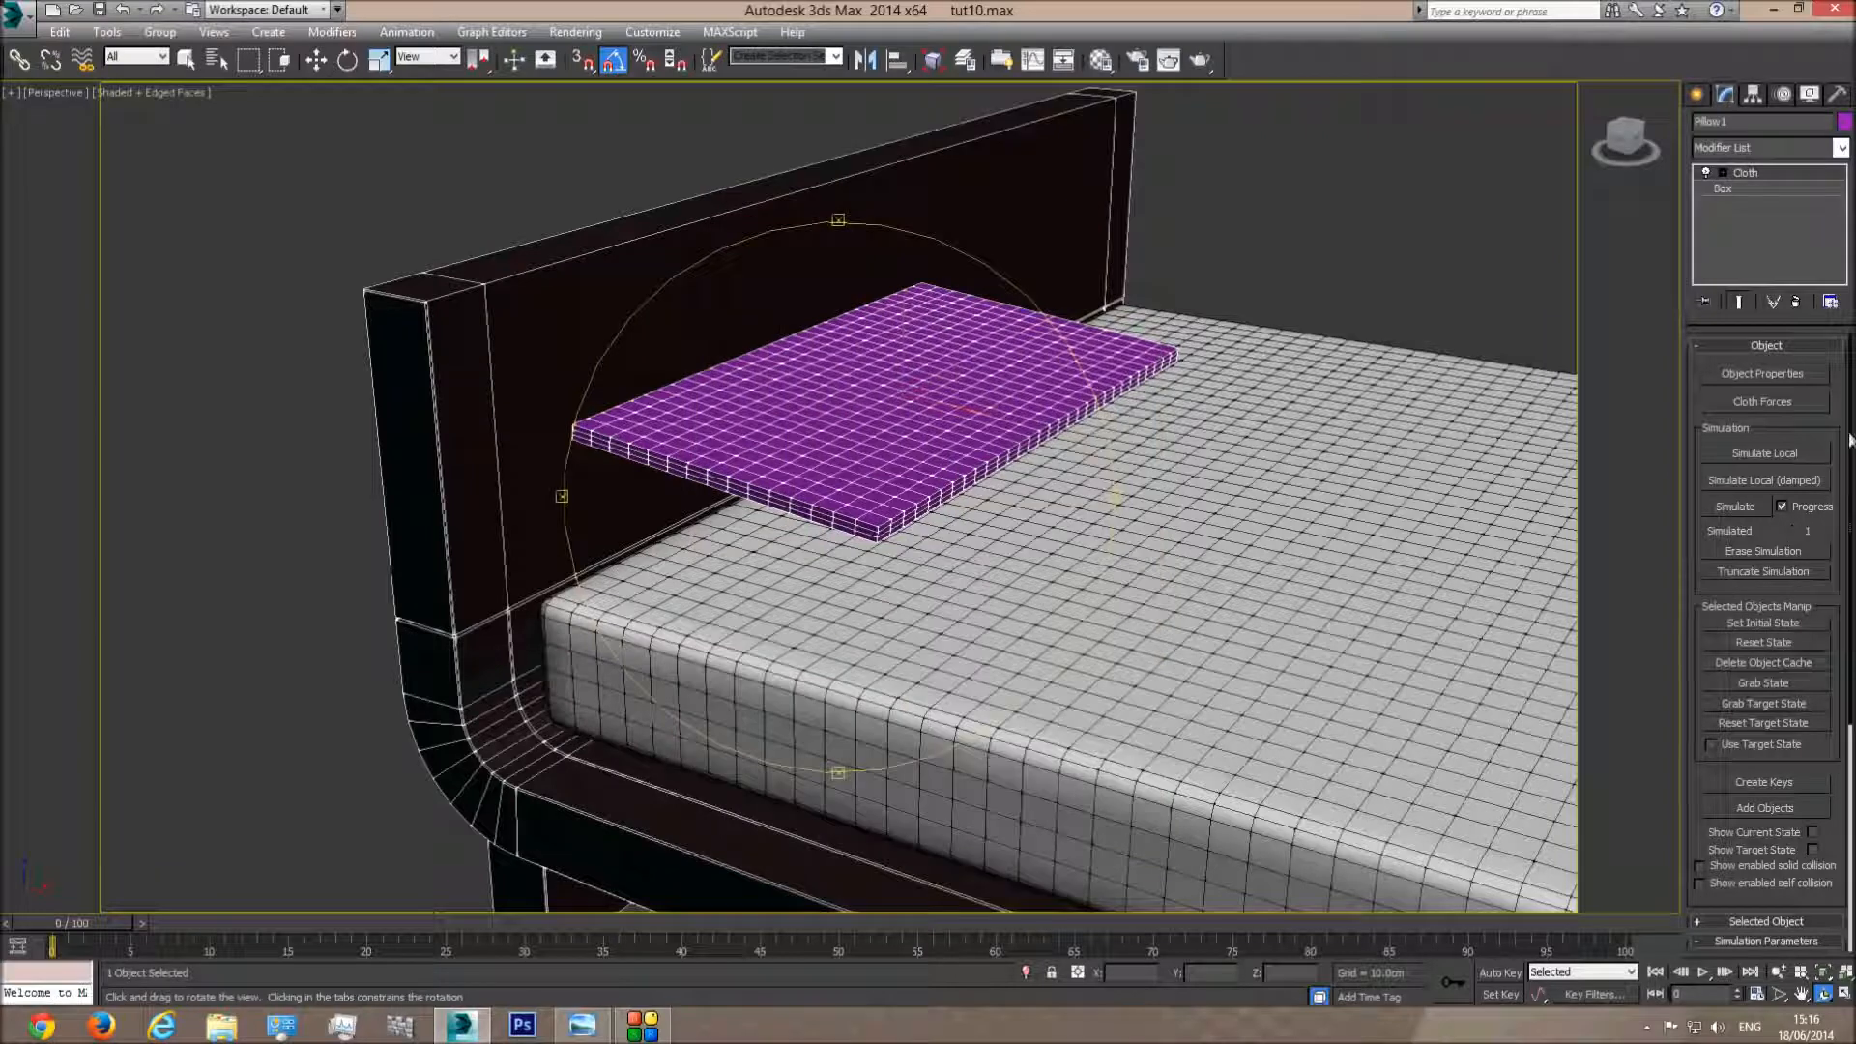
click(1777, 455)
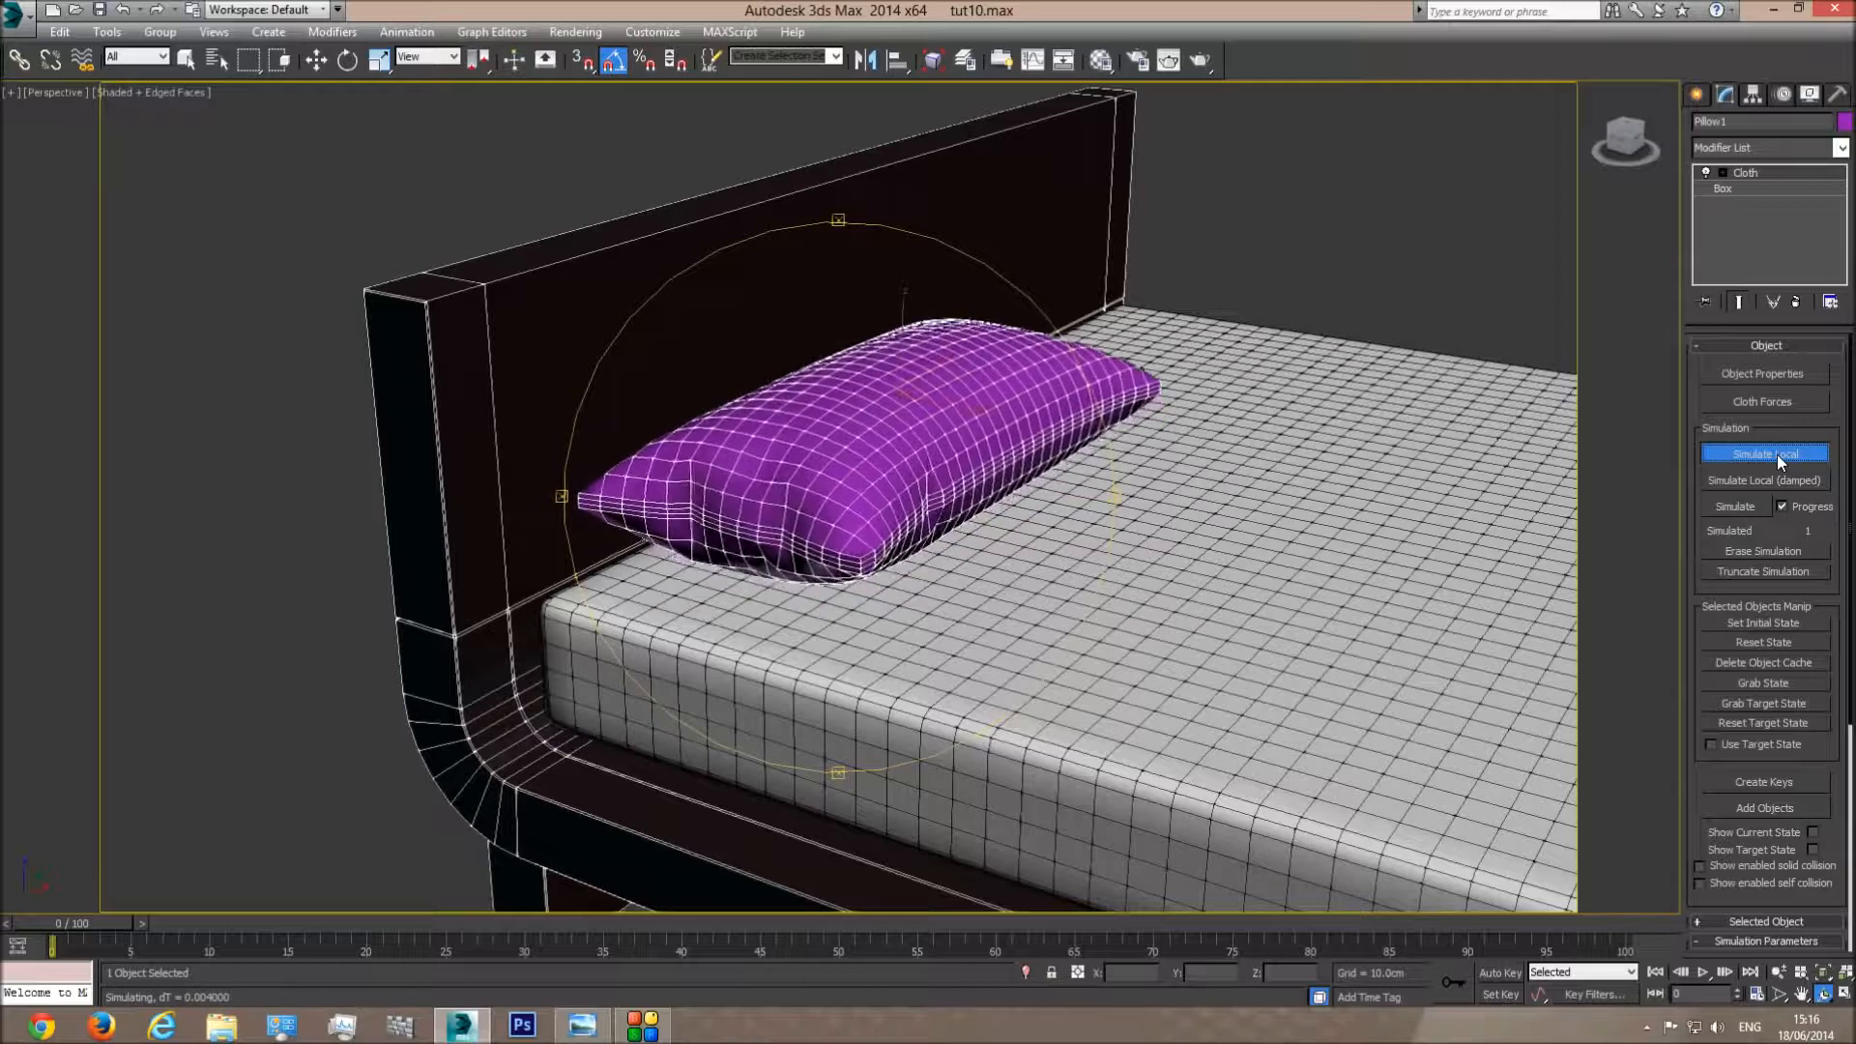
click(1776, 454)
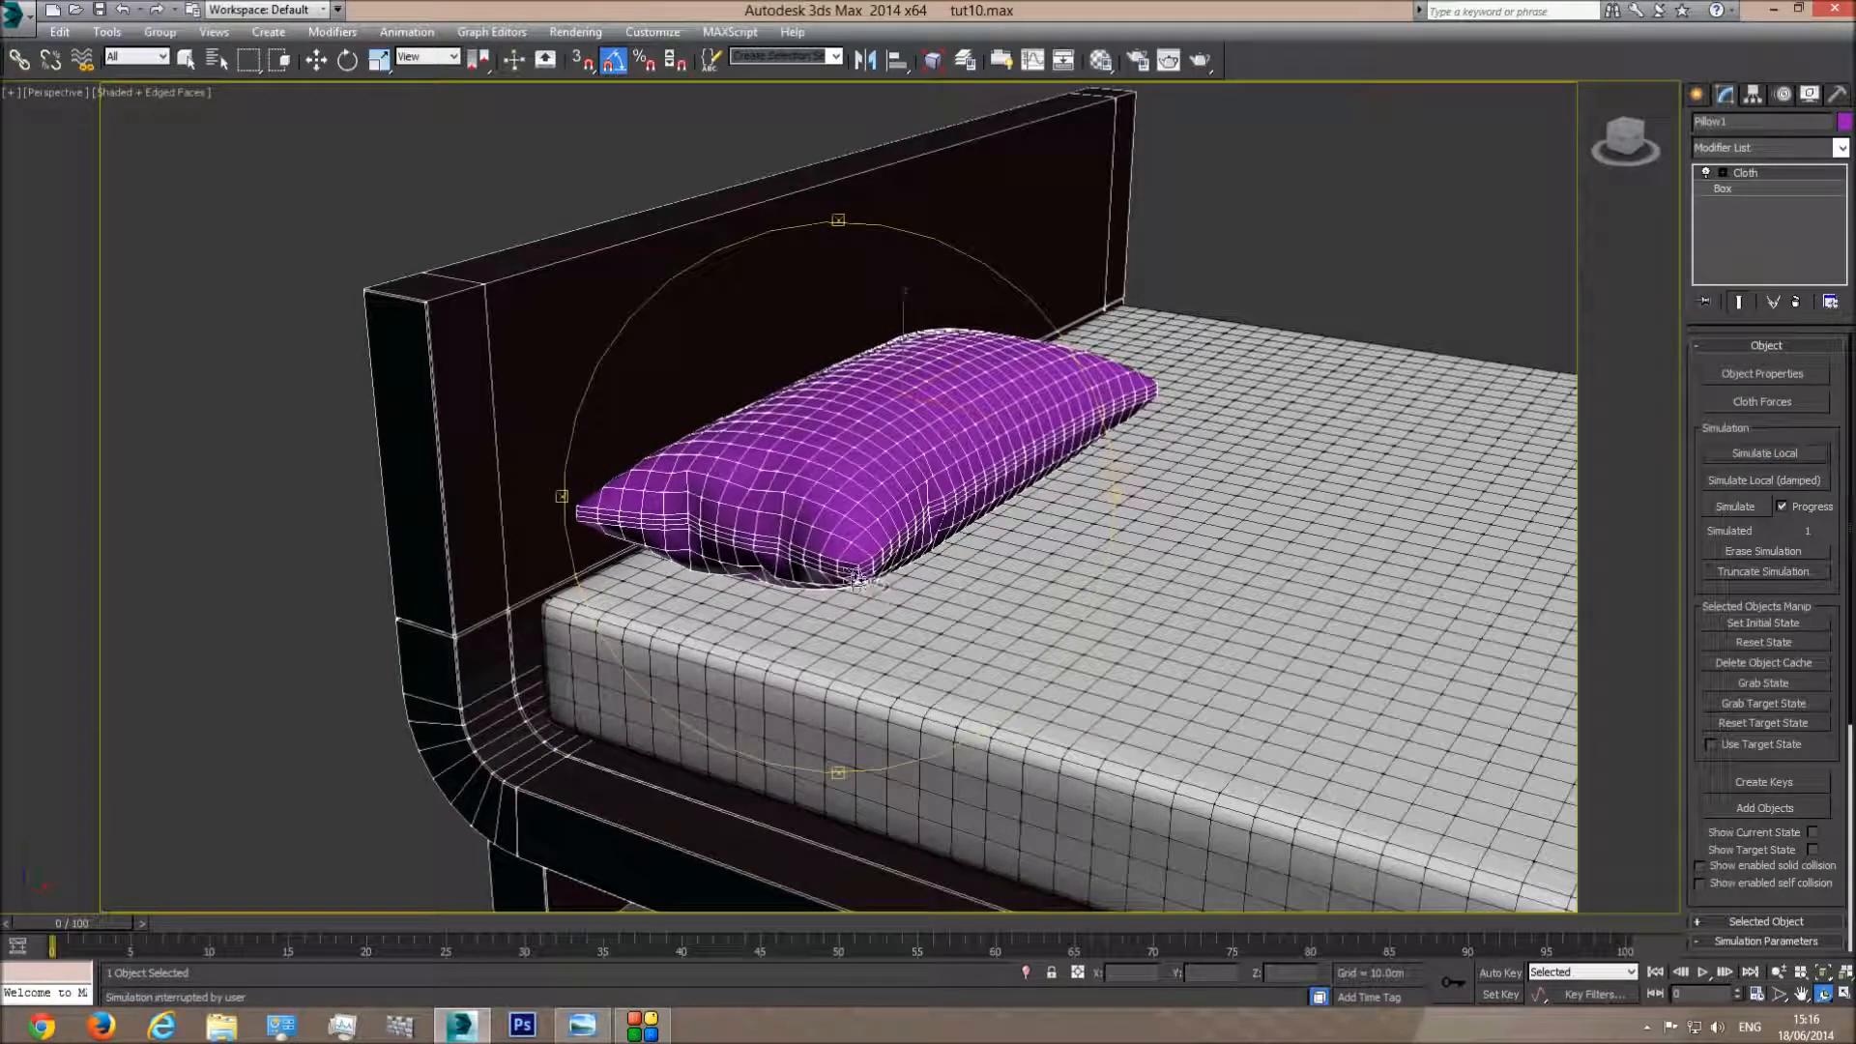
Compare the inflated pillow with the reference photo, and reset the cloth state of Pillow1
click(599, 1032)
click(599, 1032)
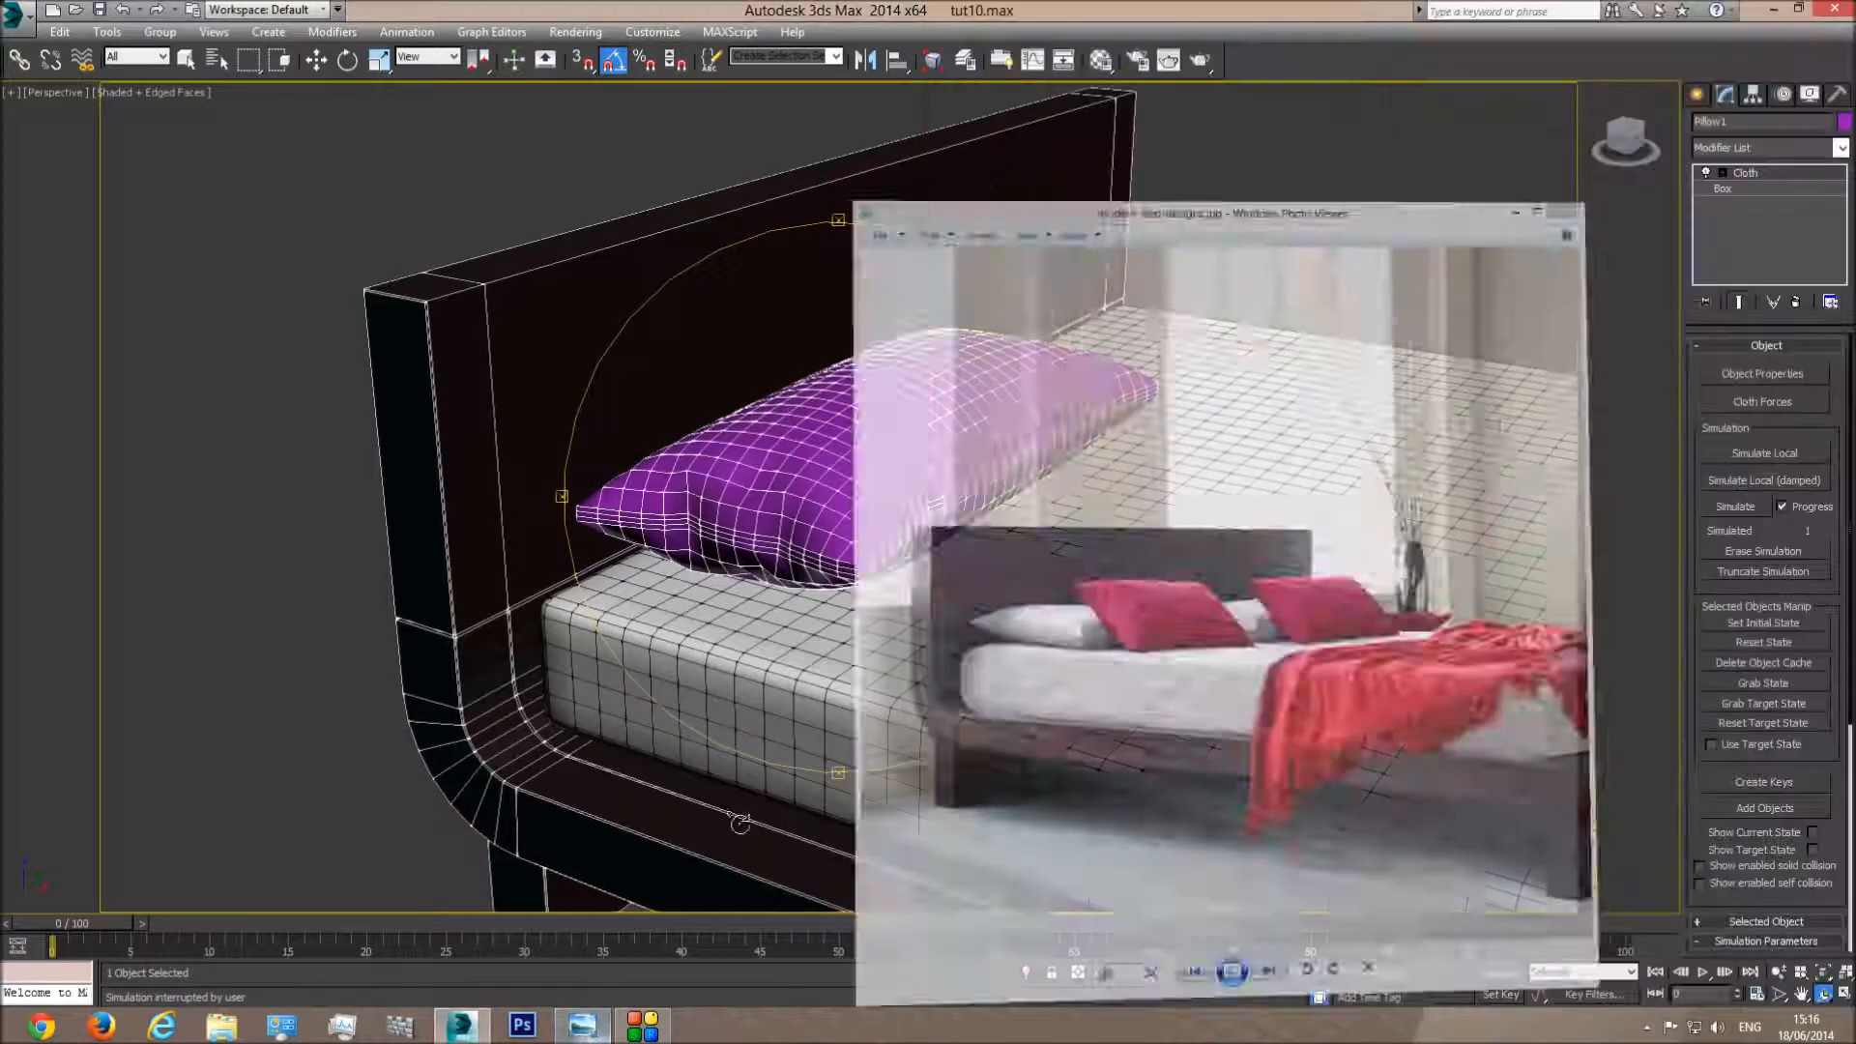
click(1763, 641)
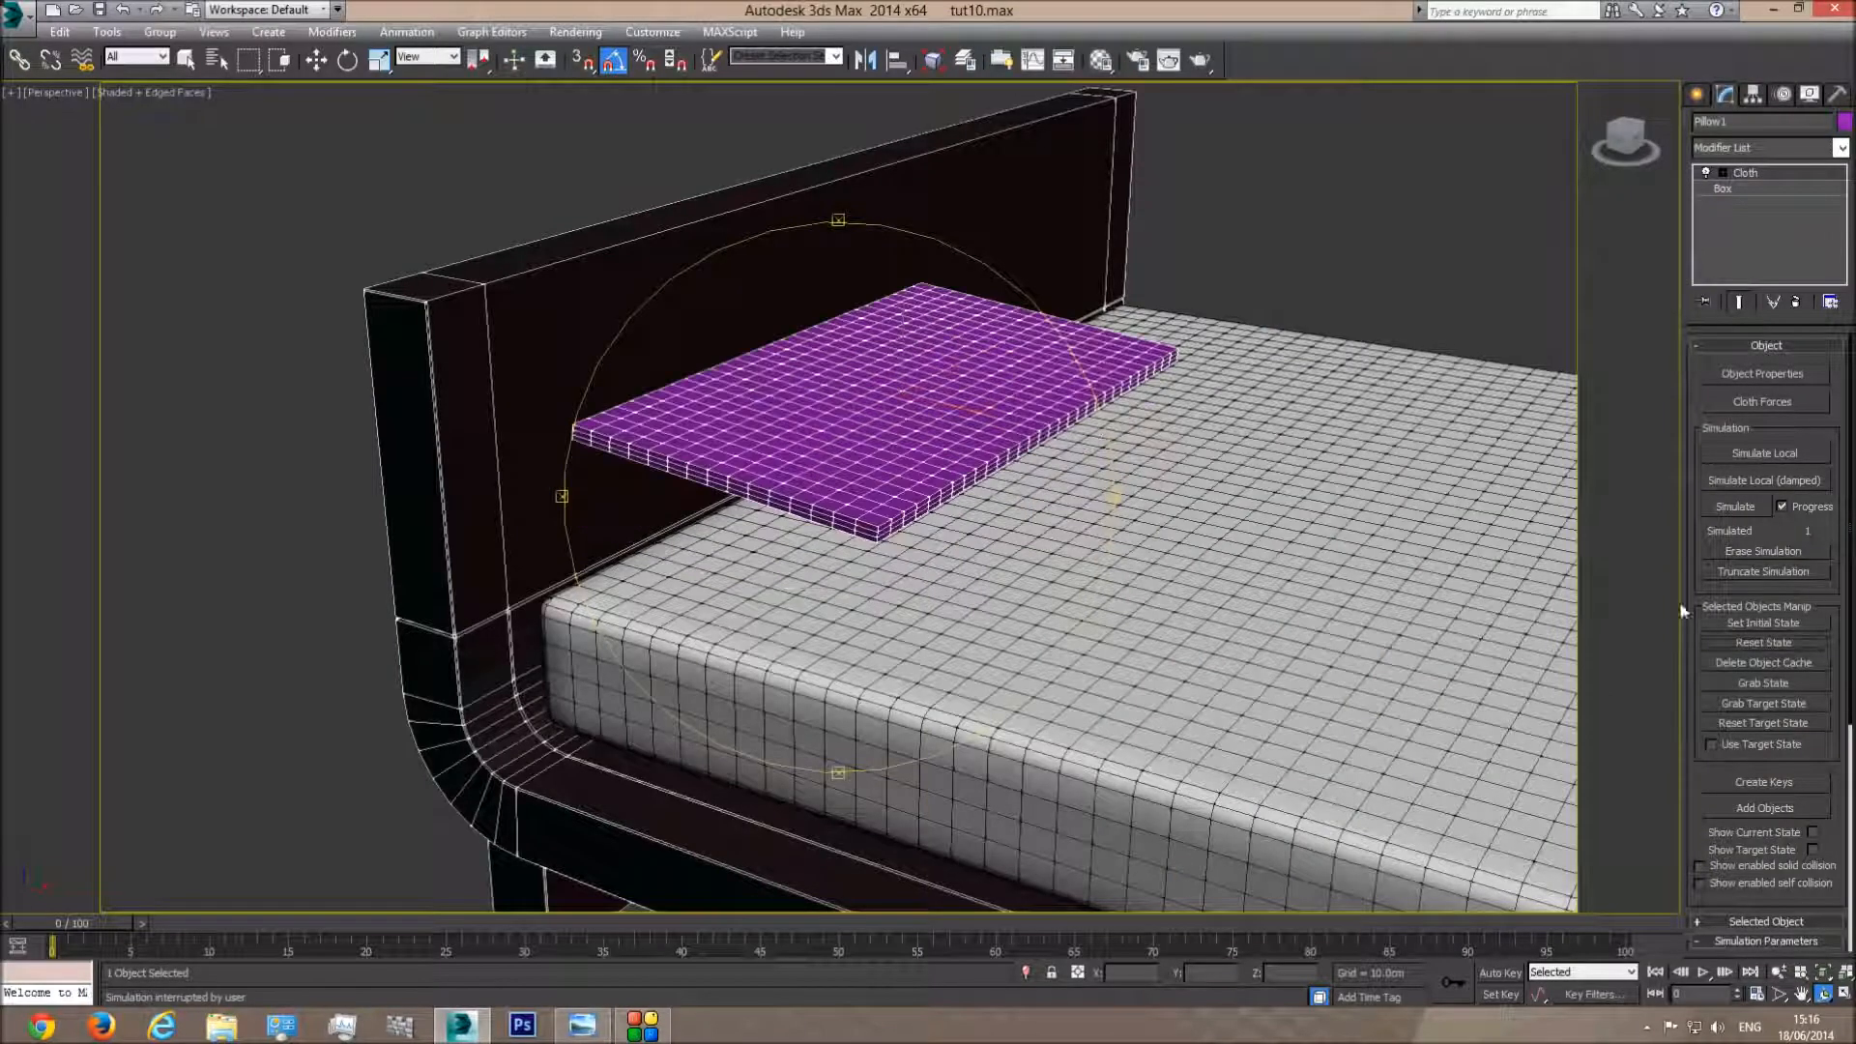
Tilt Pillow1 with its upper edge toward the headboard and position it above the mattress, clear of the bed base
click(316, 60)
mouse_move(953, 406)
mouse_down()
mouse_move(930, 400)
mouse_move(938, 377)
mouse_move(947, 390)
mouse_up()
click(347, 60)
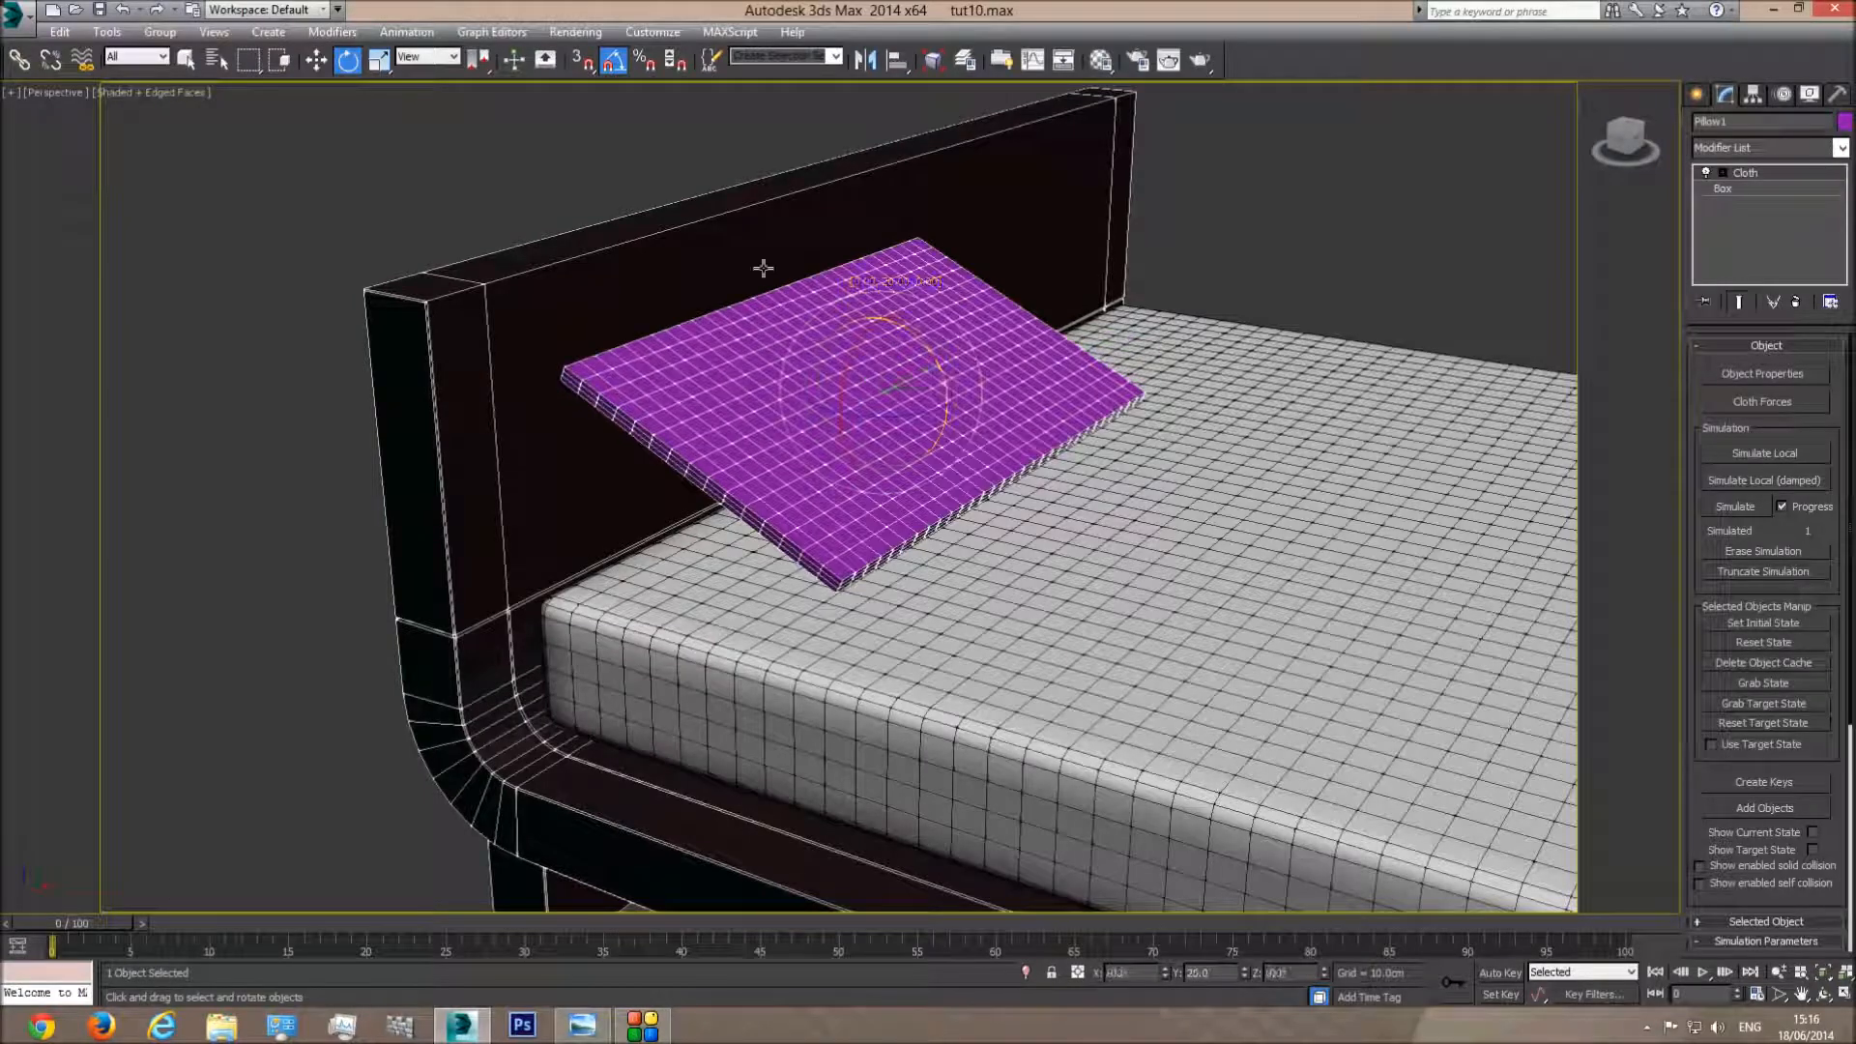
key(f)
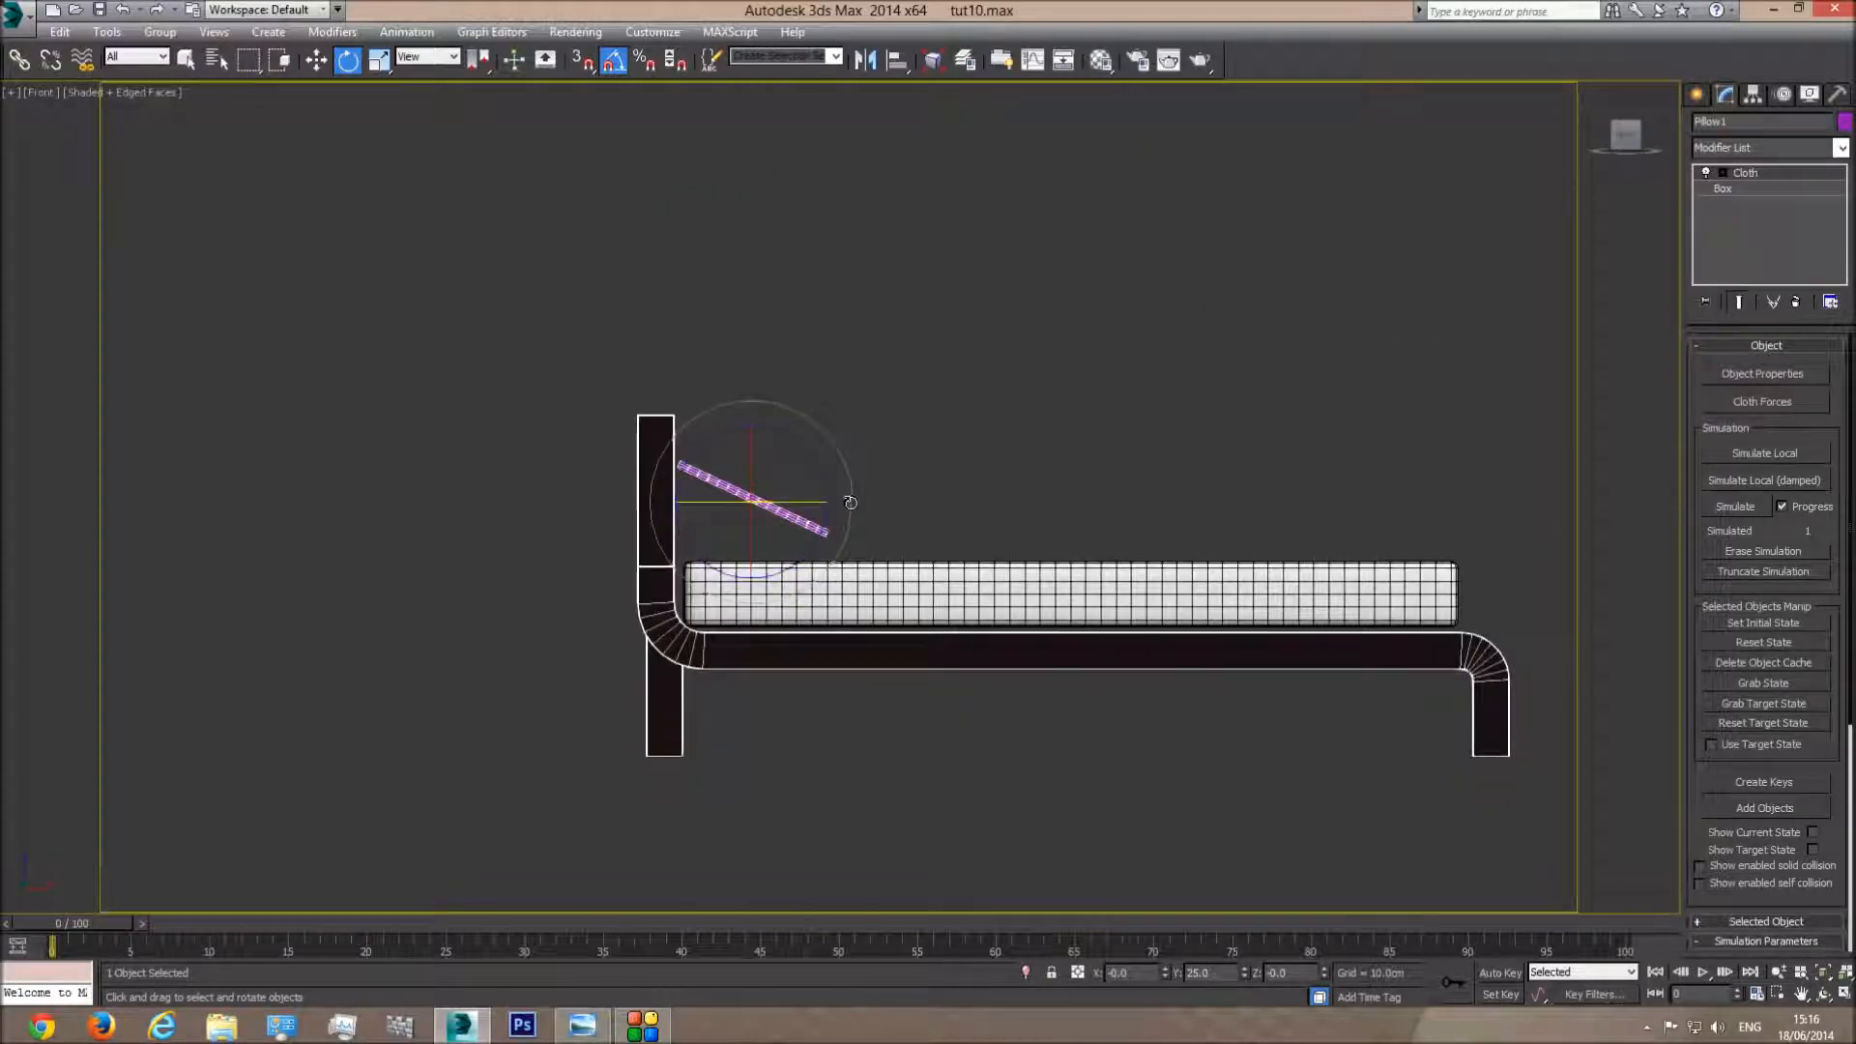
drag(845, 505, 846, 510)
key(w)
drag(779, 472, 782, 464)
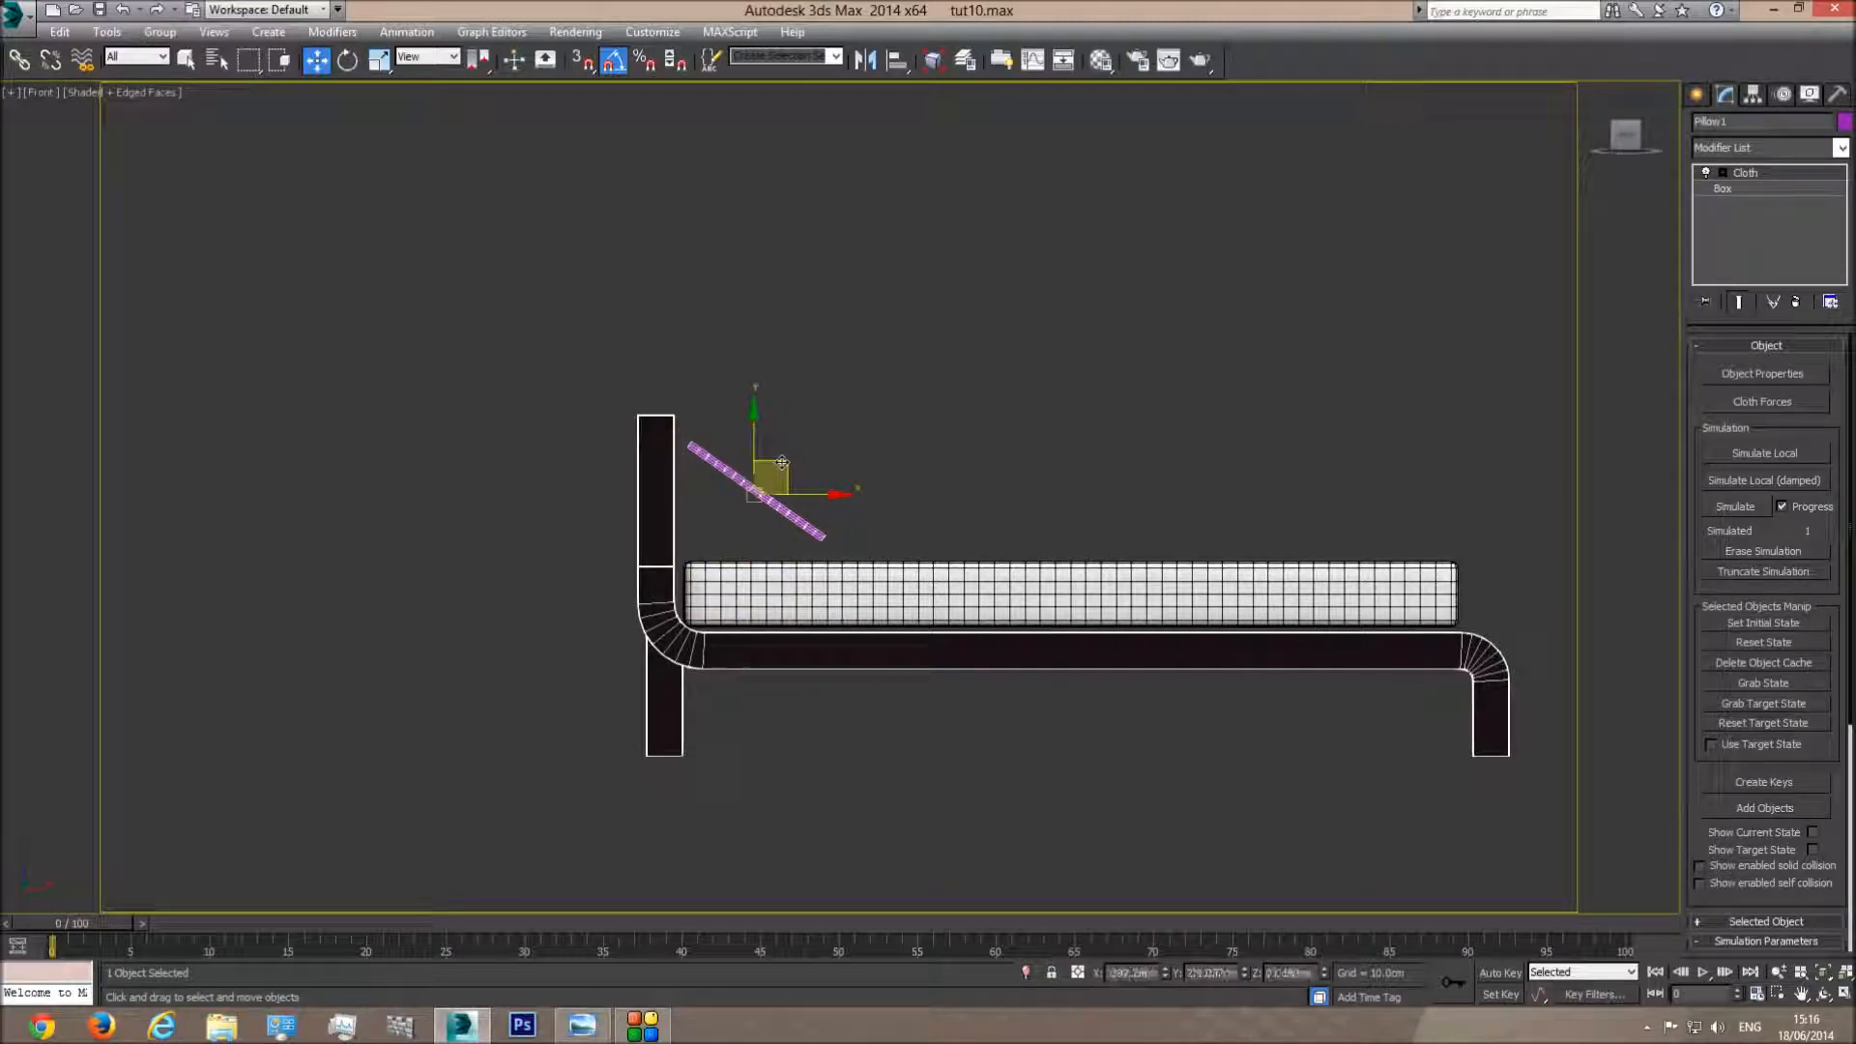
Test the tilted Pillow1 with a local cloth simulation in perspective, stop it, and reset the state
key(p)
click(1824, 995)
drag(966, 492, 843, 577)
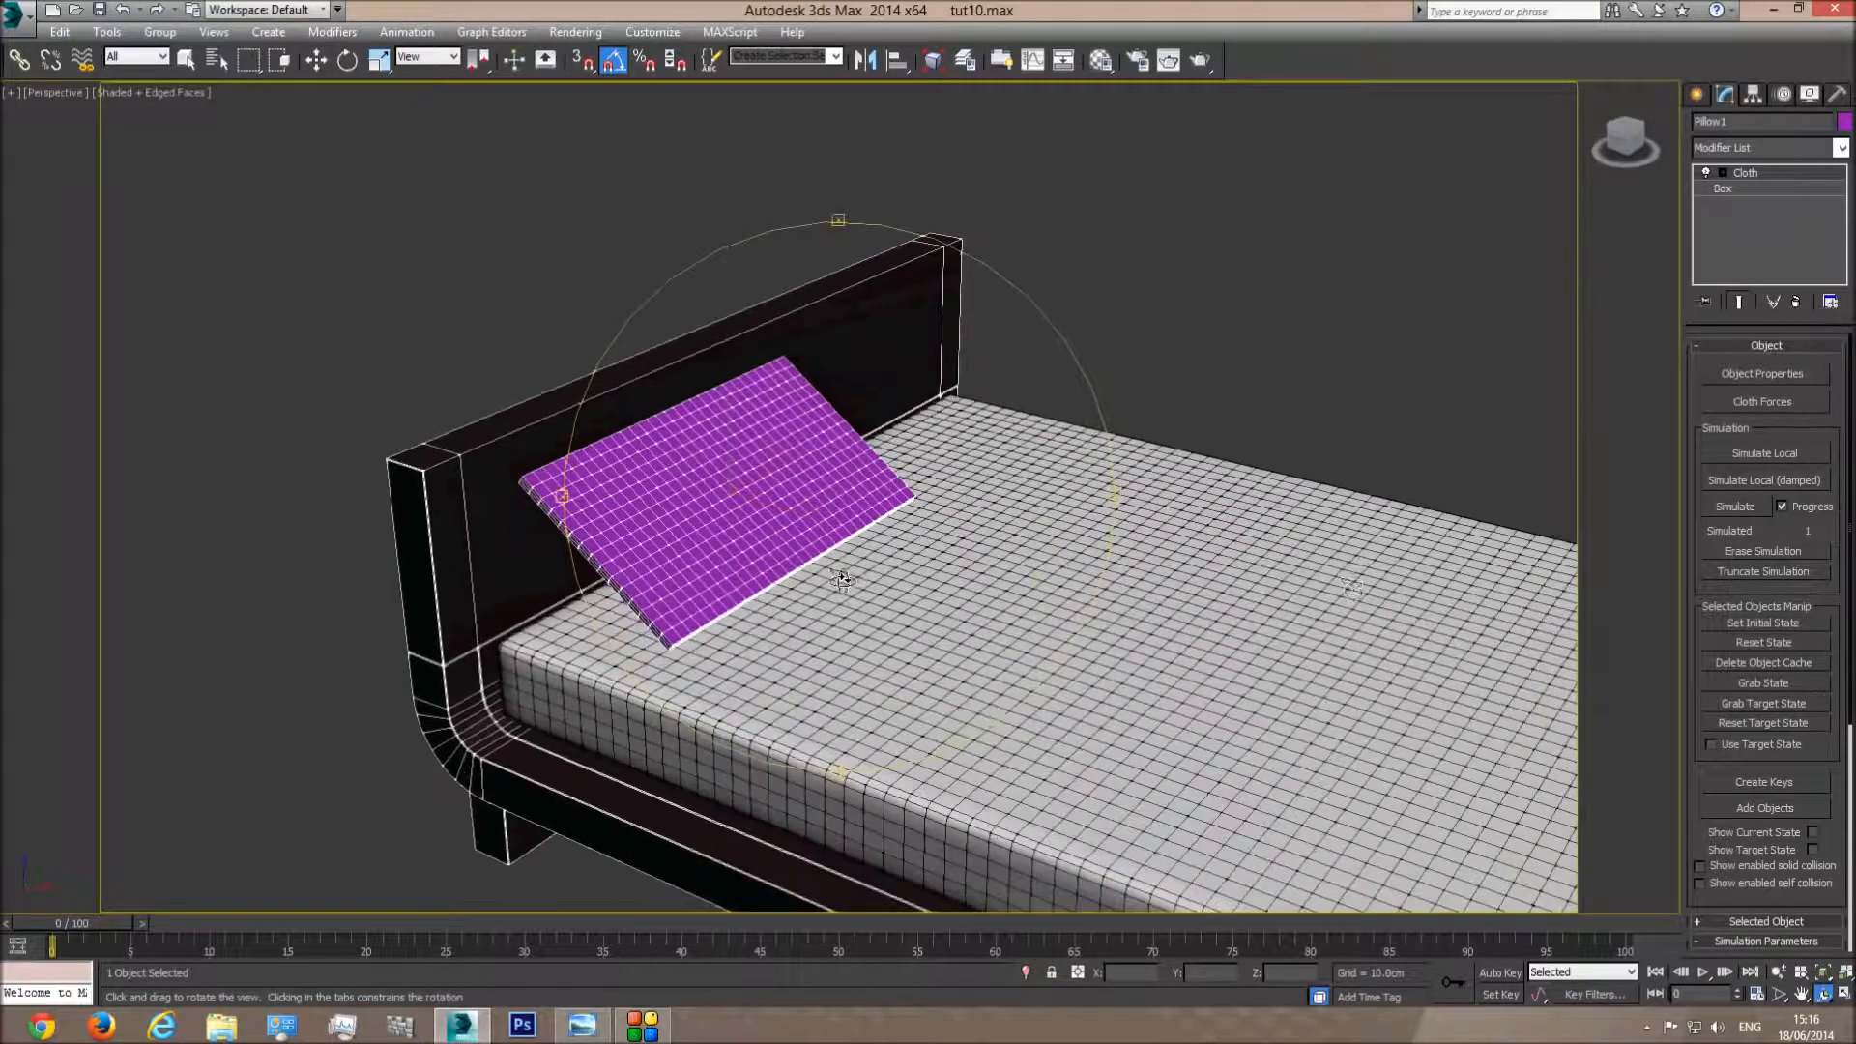
click(1759, 455)
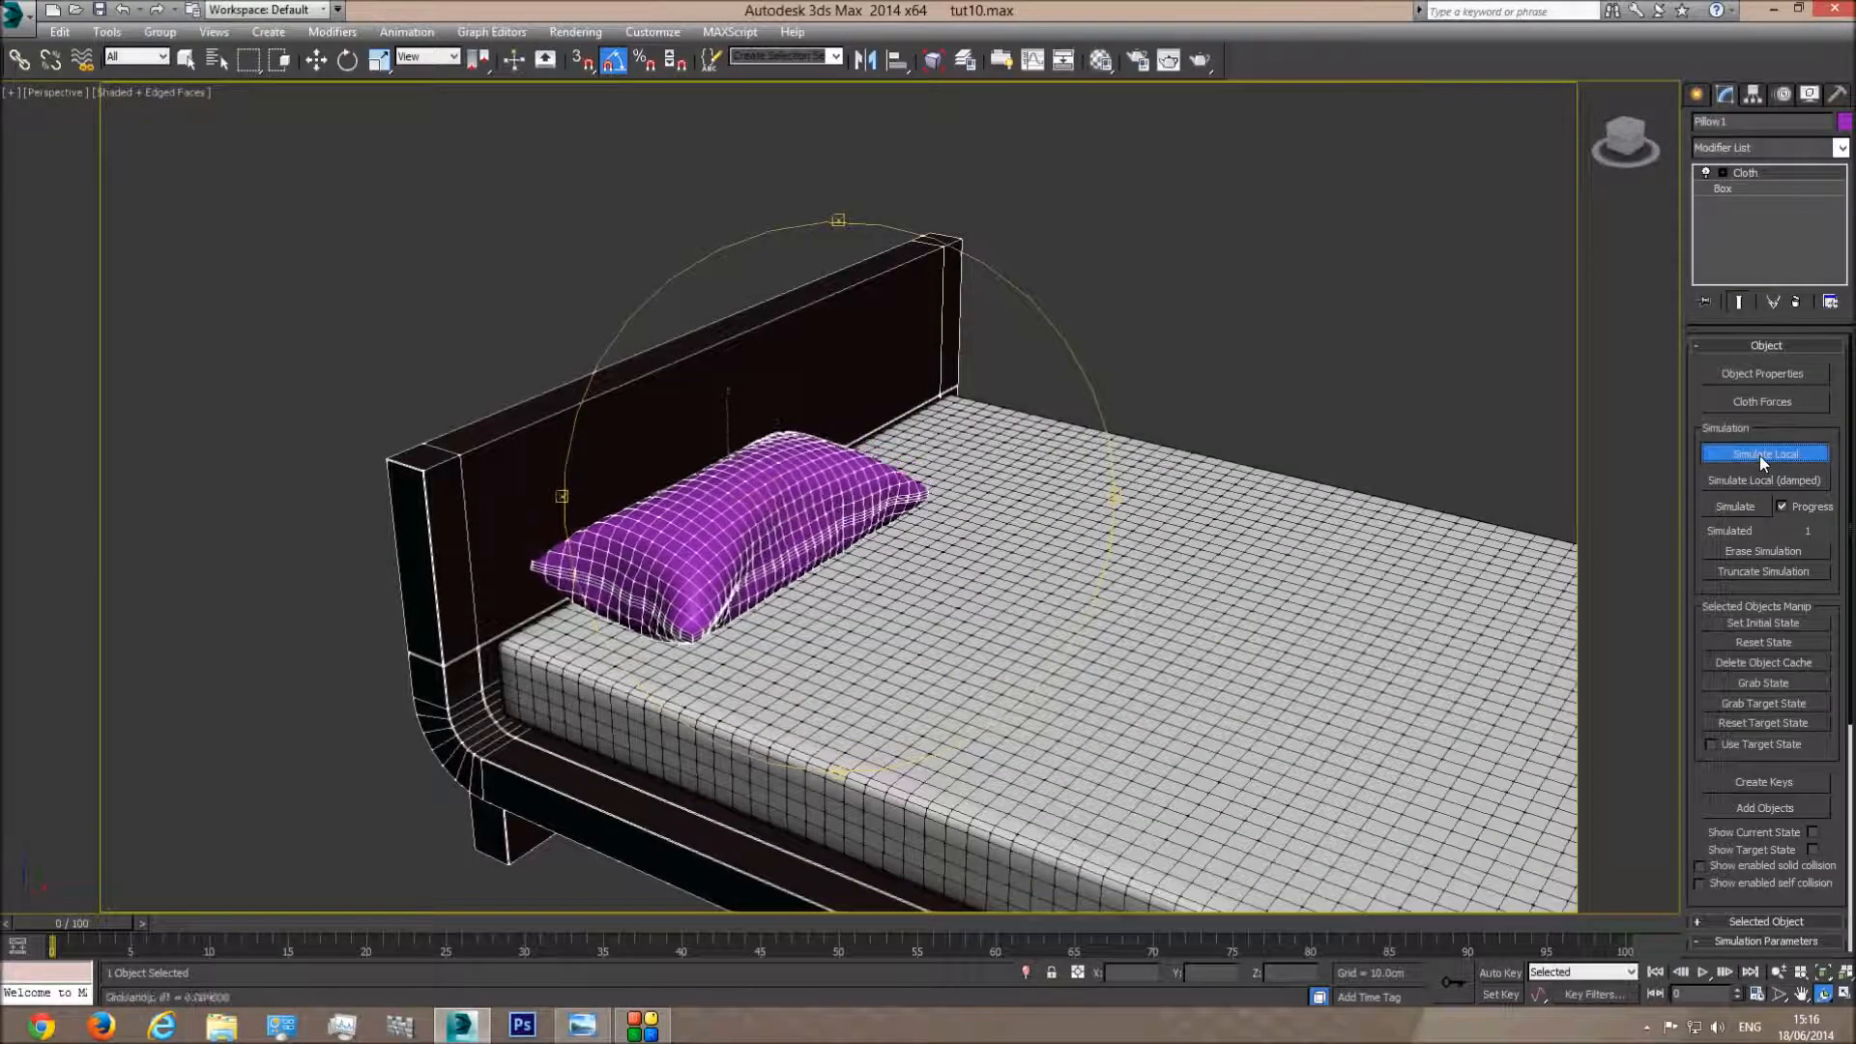
click(1759, 455)
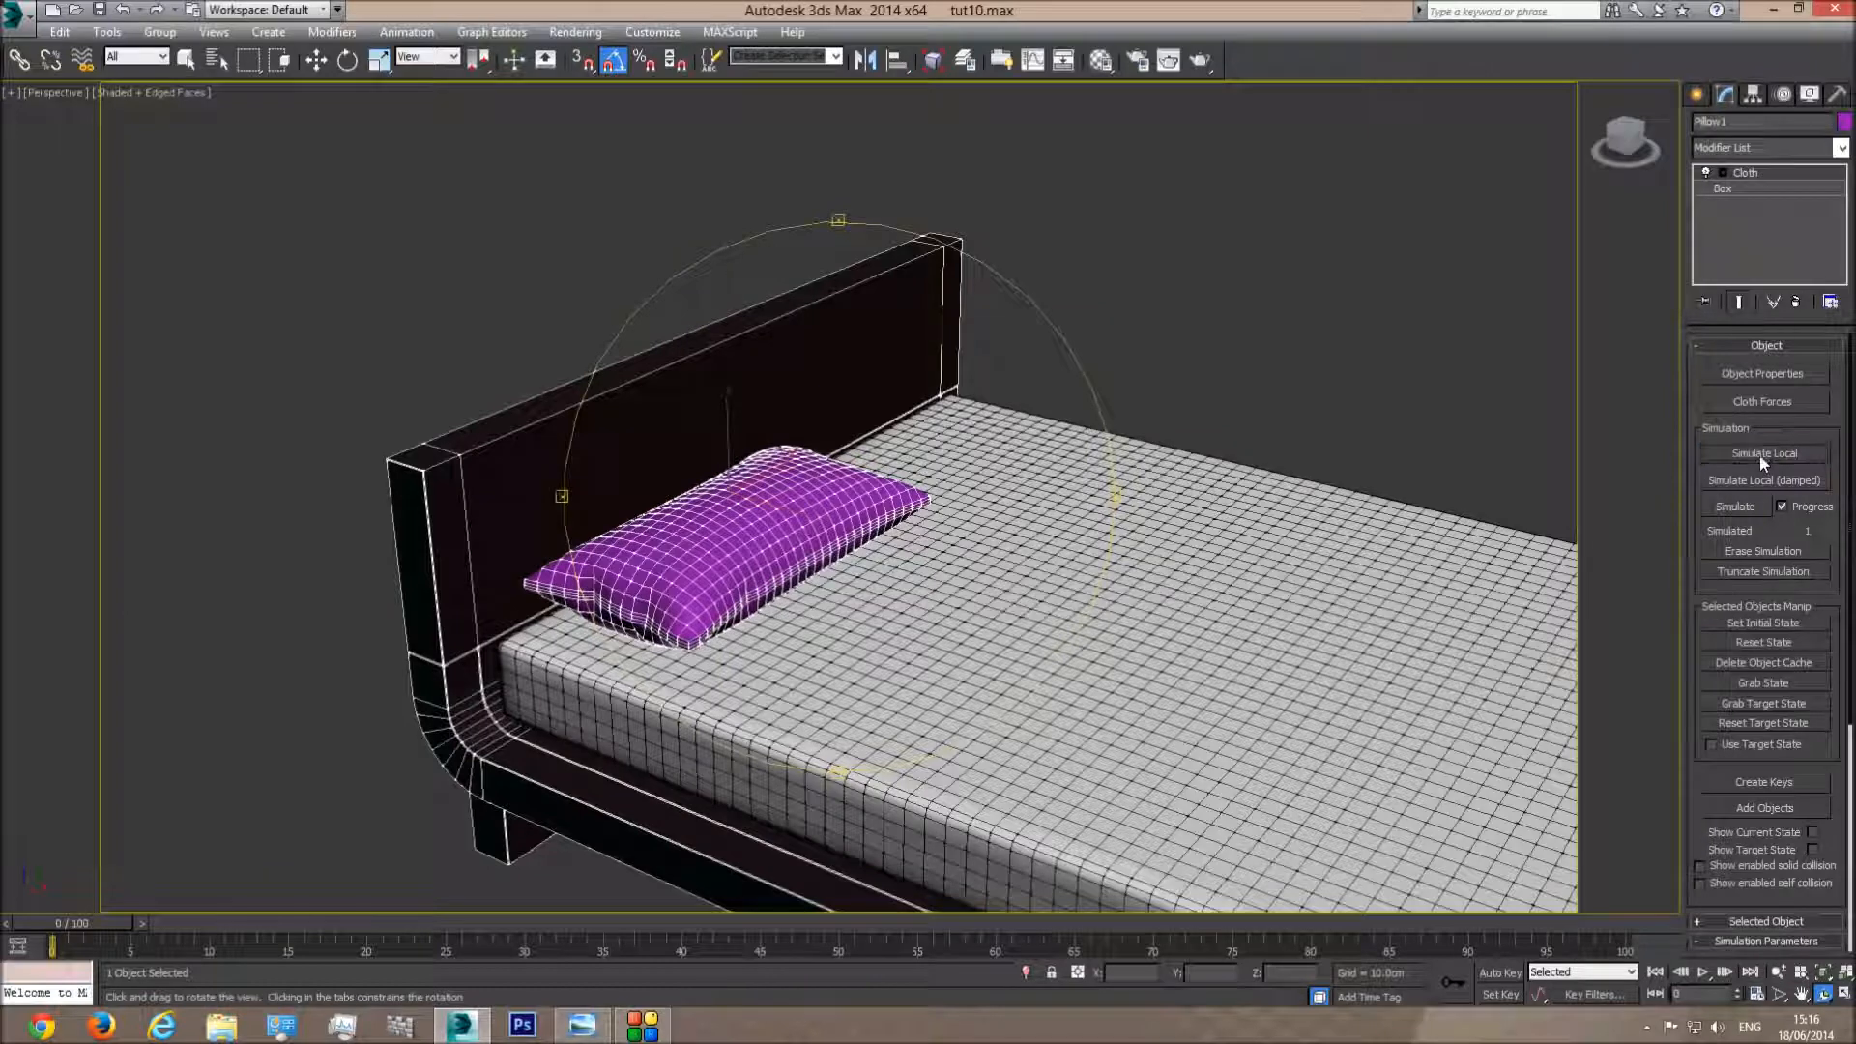
click(1745, 642)
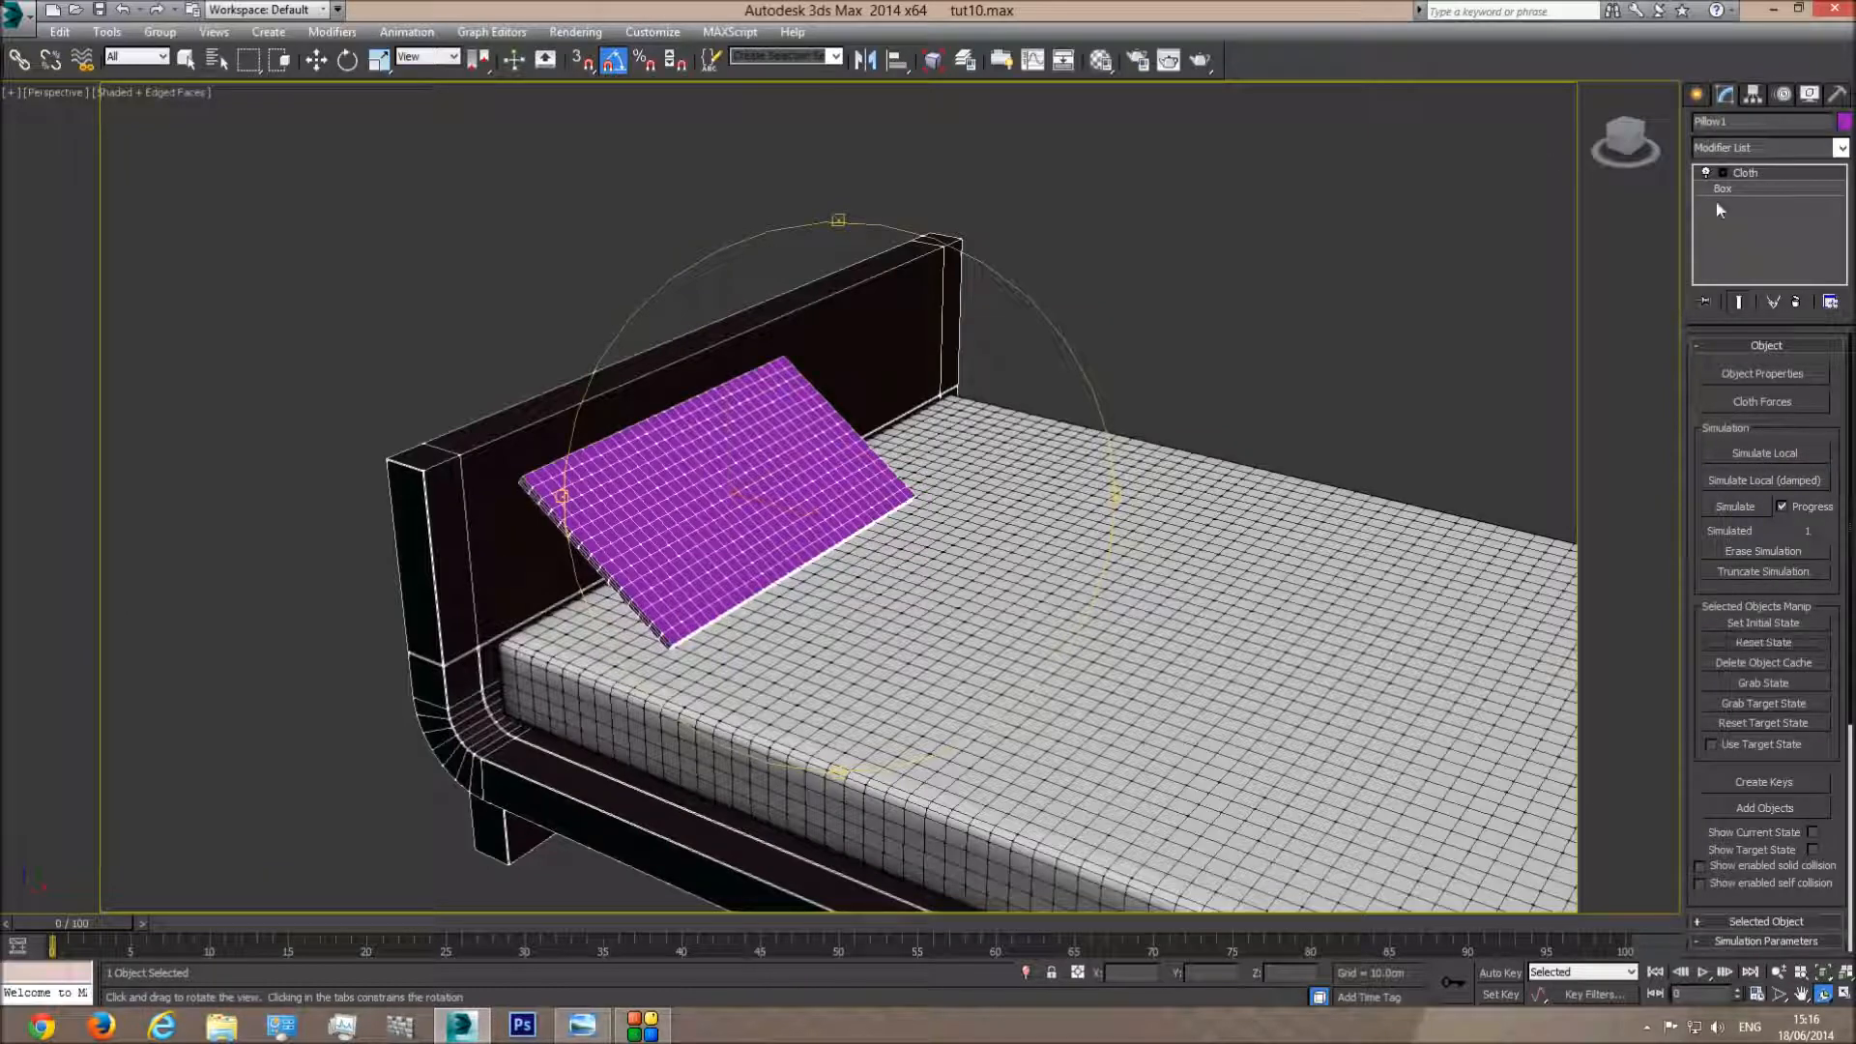
Delete the Cloth modifier from Pillow1 and from Bed base
right_click(1745, 174)
click(1643, 201)
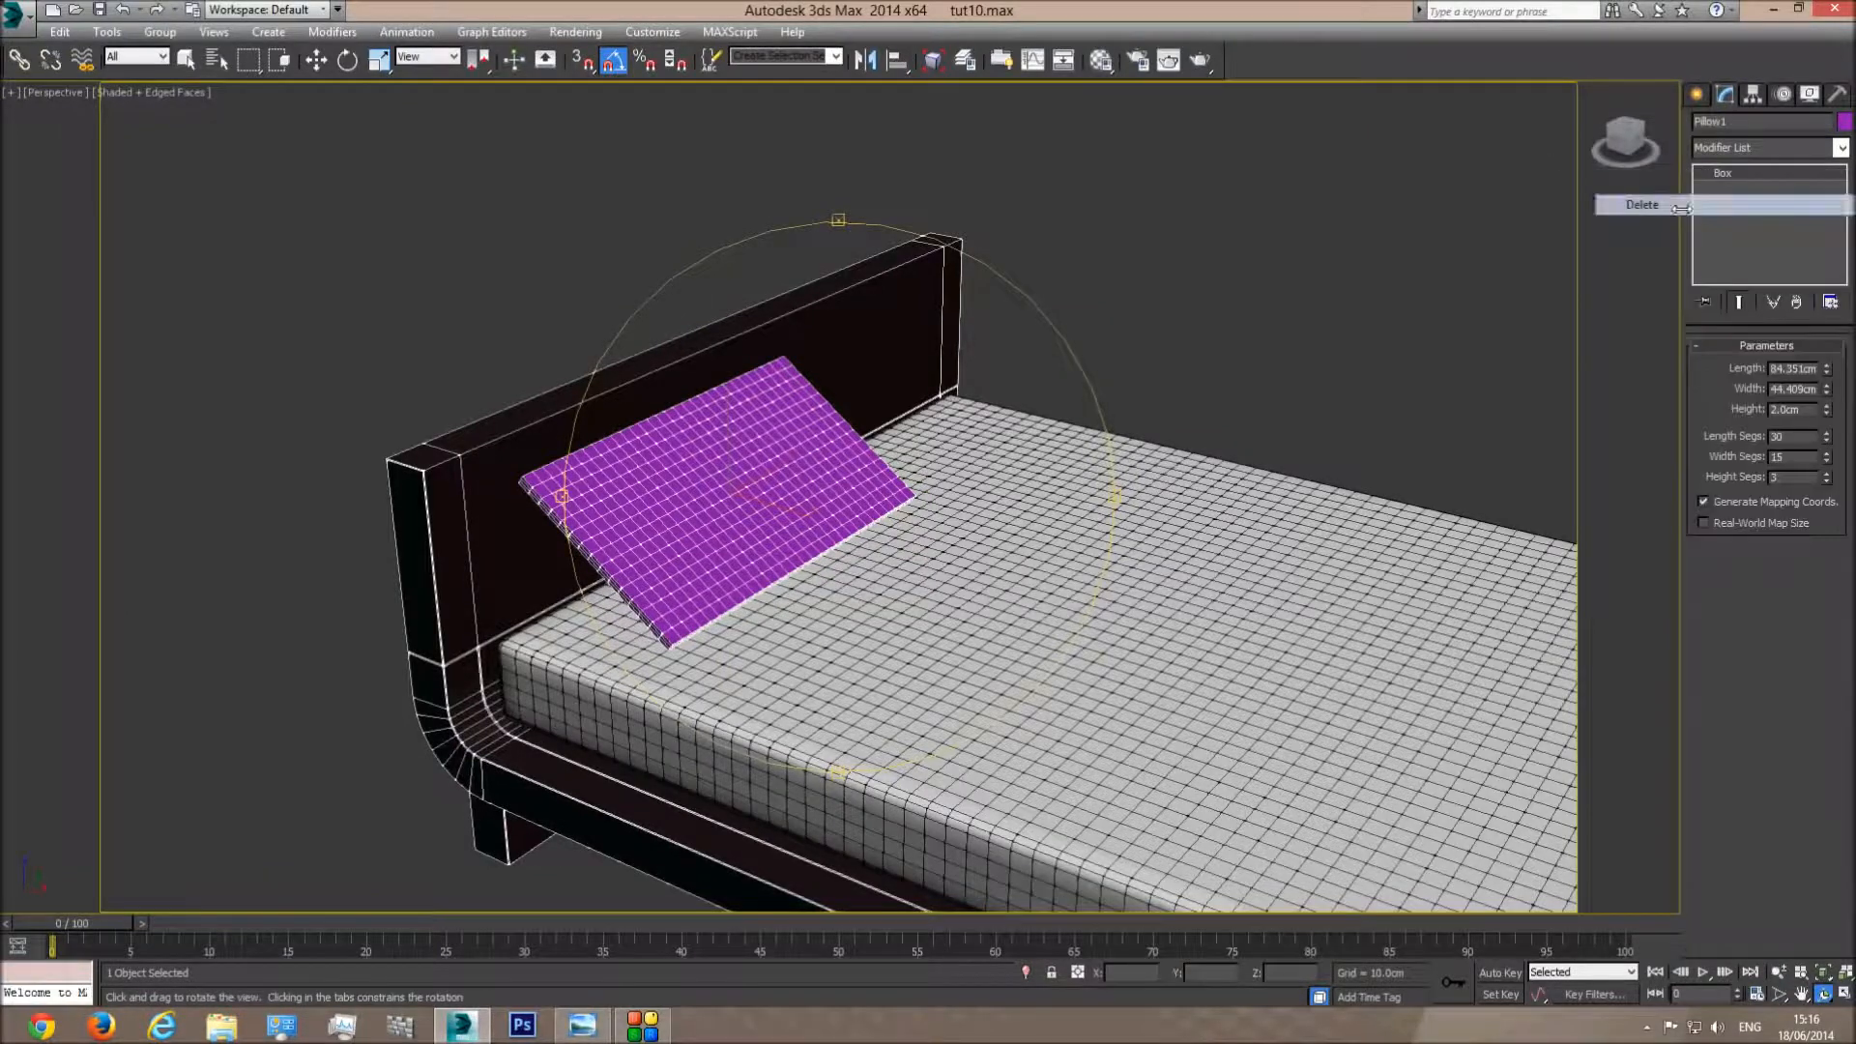
drag(792, 530, 799, 538)
key(w)
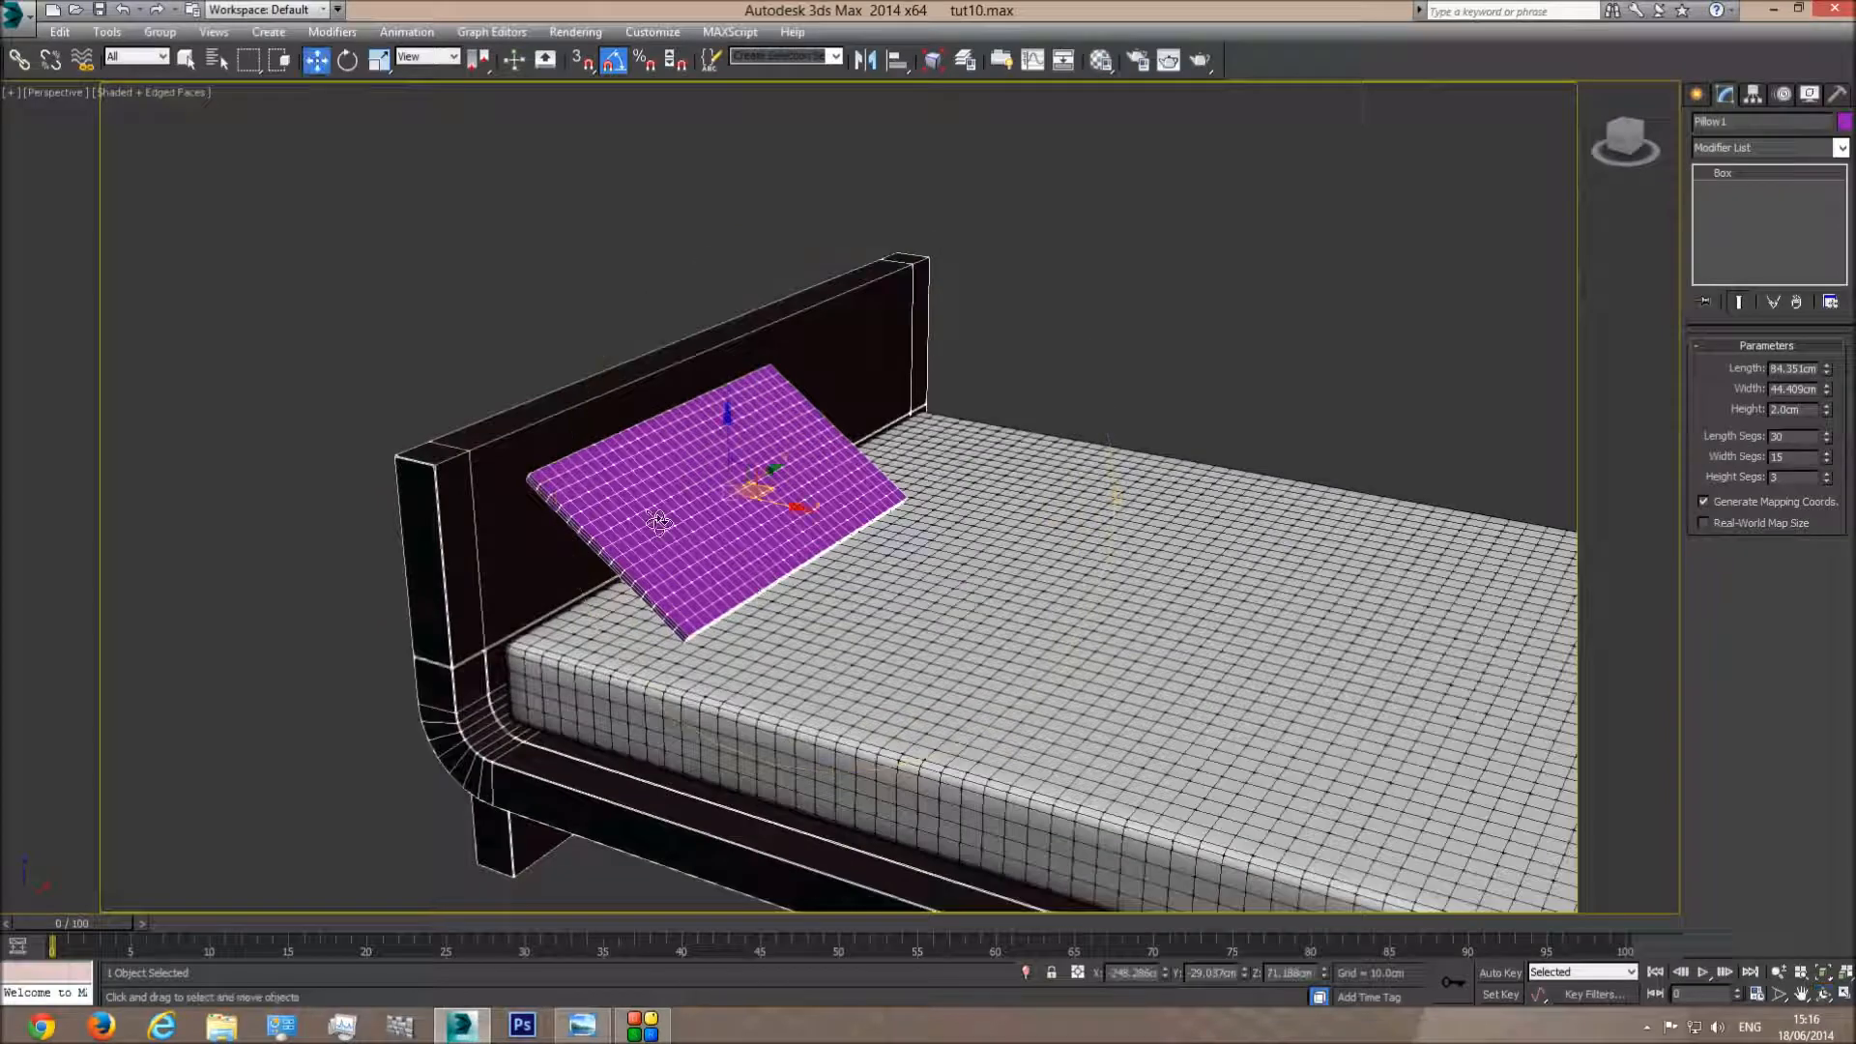
click(492, 470)
click(1750, 174)
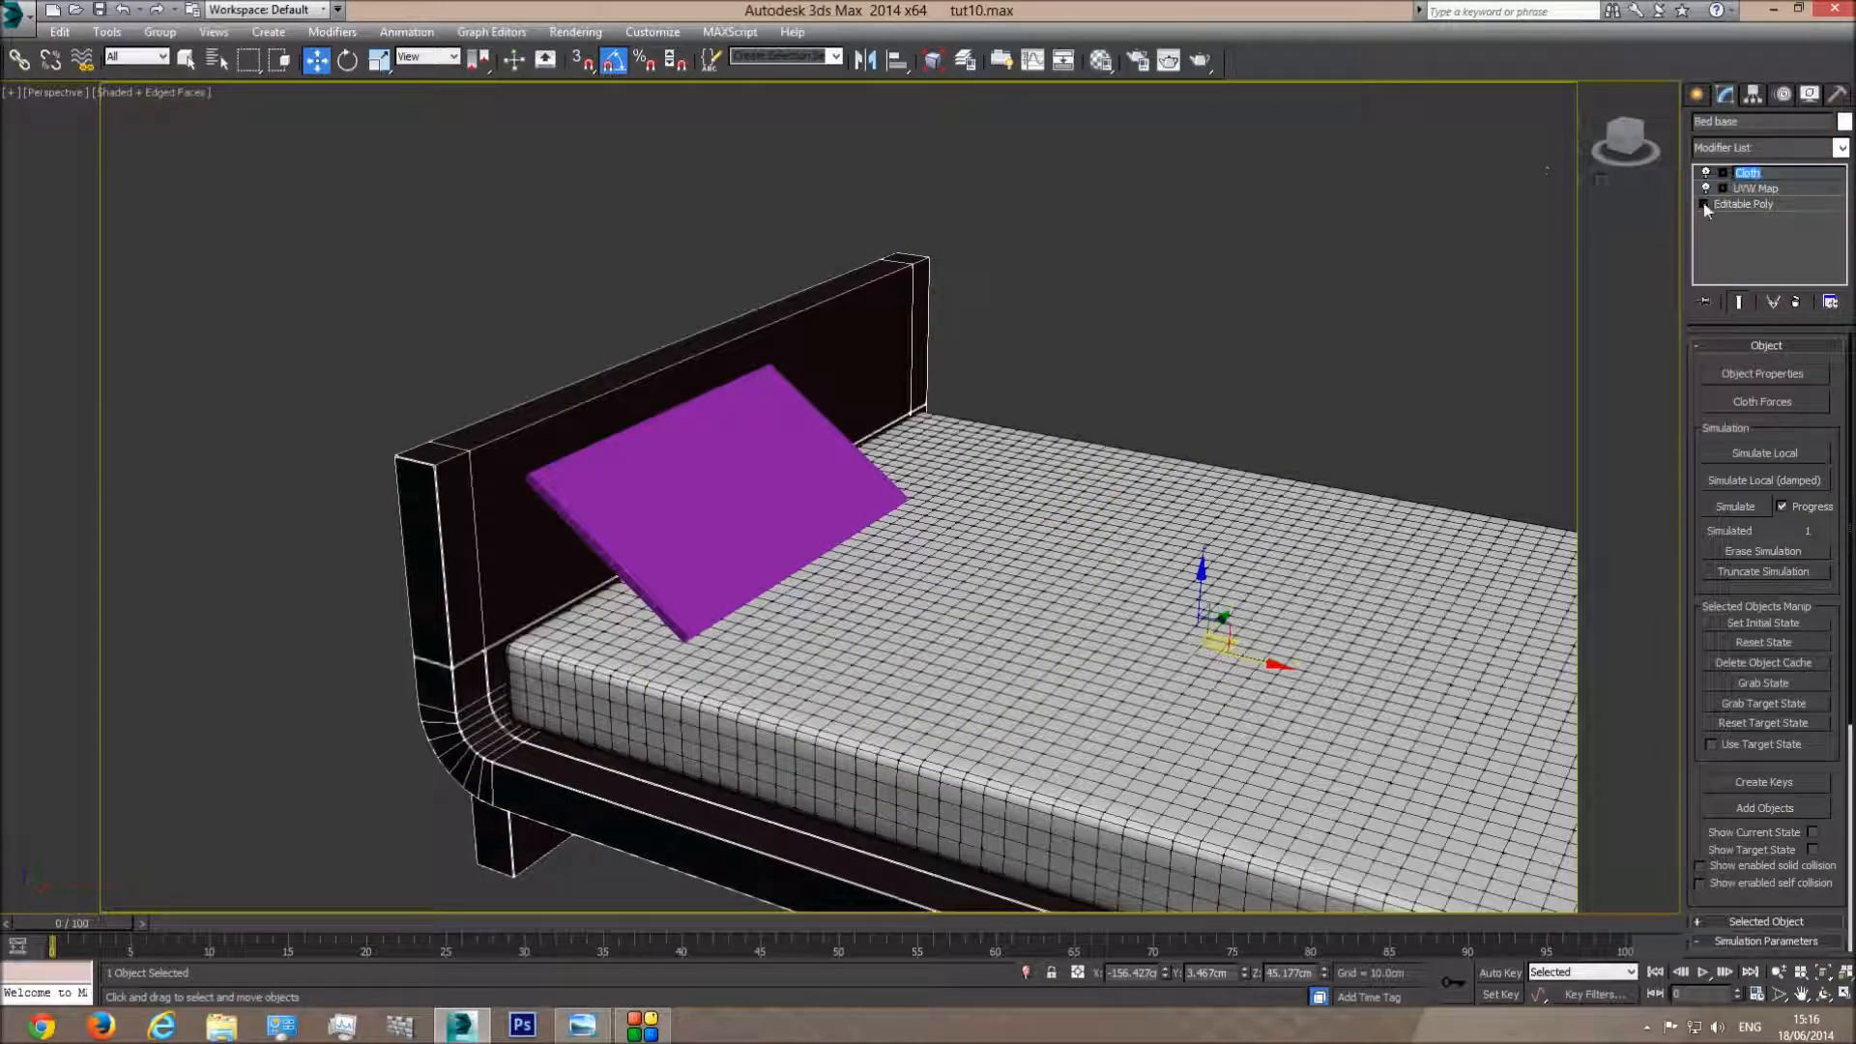
click(1475, 176)
click(479, 506)
right_click(1755, 172)
click(1740, 201)
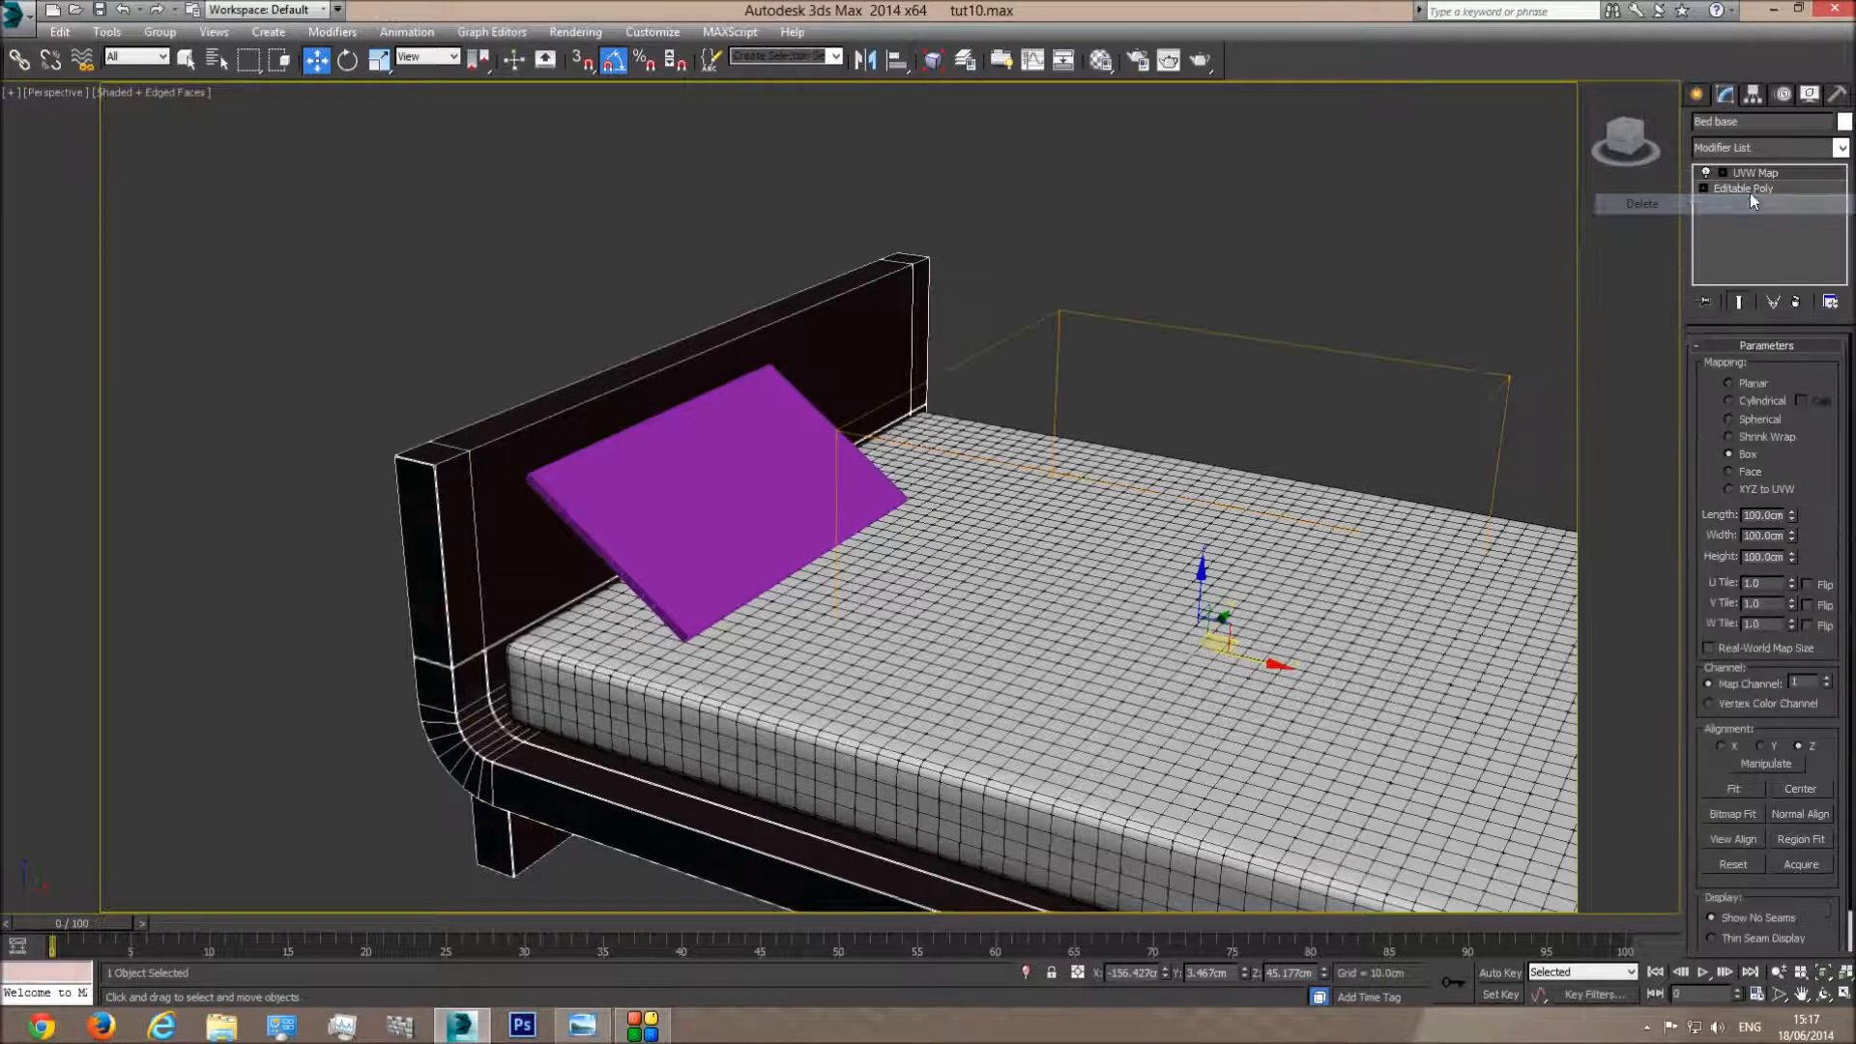
Delete the modifiers on Met down to its ChamferBox, and check the modifier stack of Bed base
click(1127, 640)
right_click(1754, 172)
click(1737, 201)
right_click(1756, 173)
click(1694, 205)
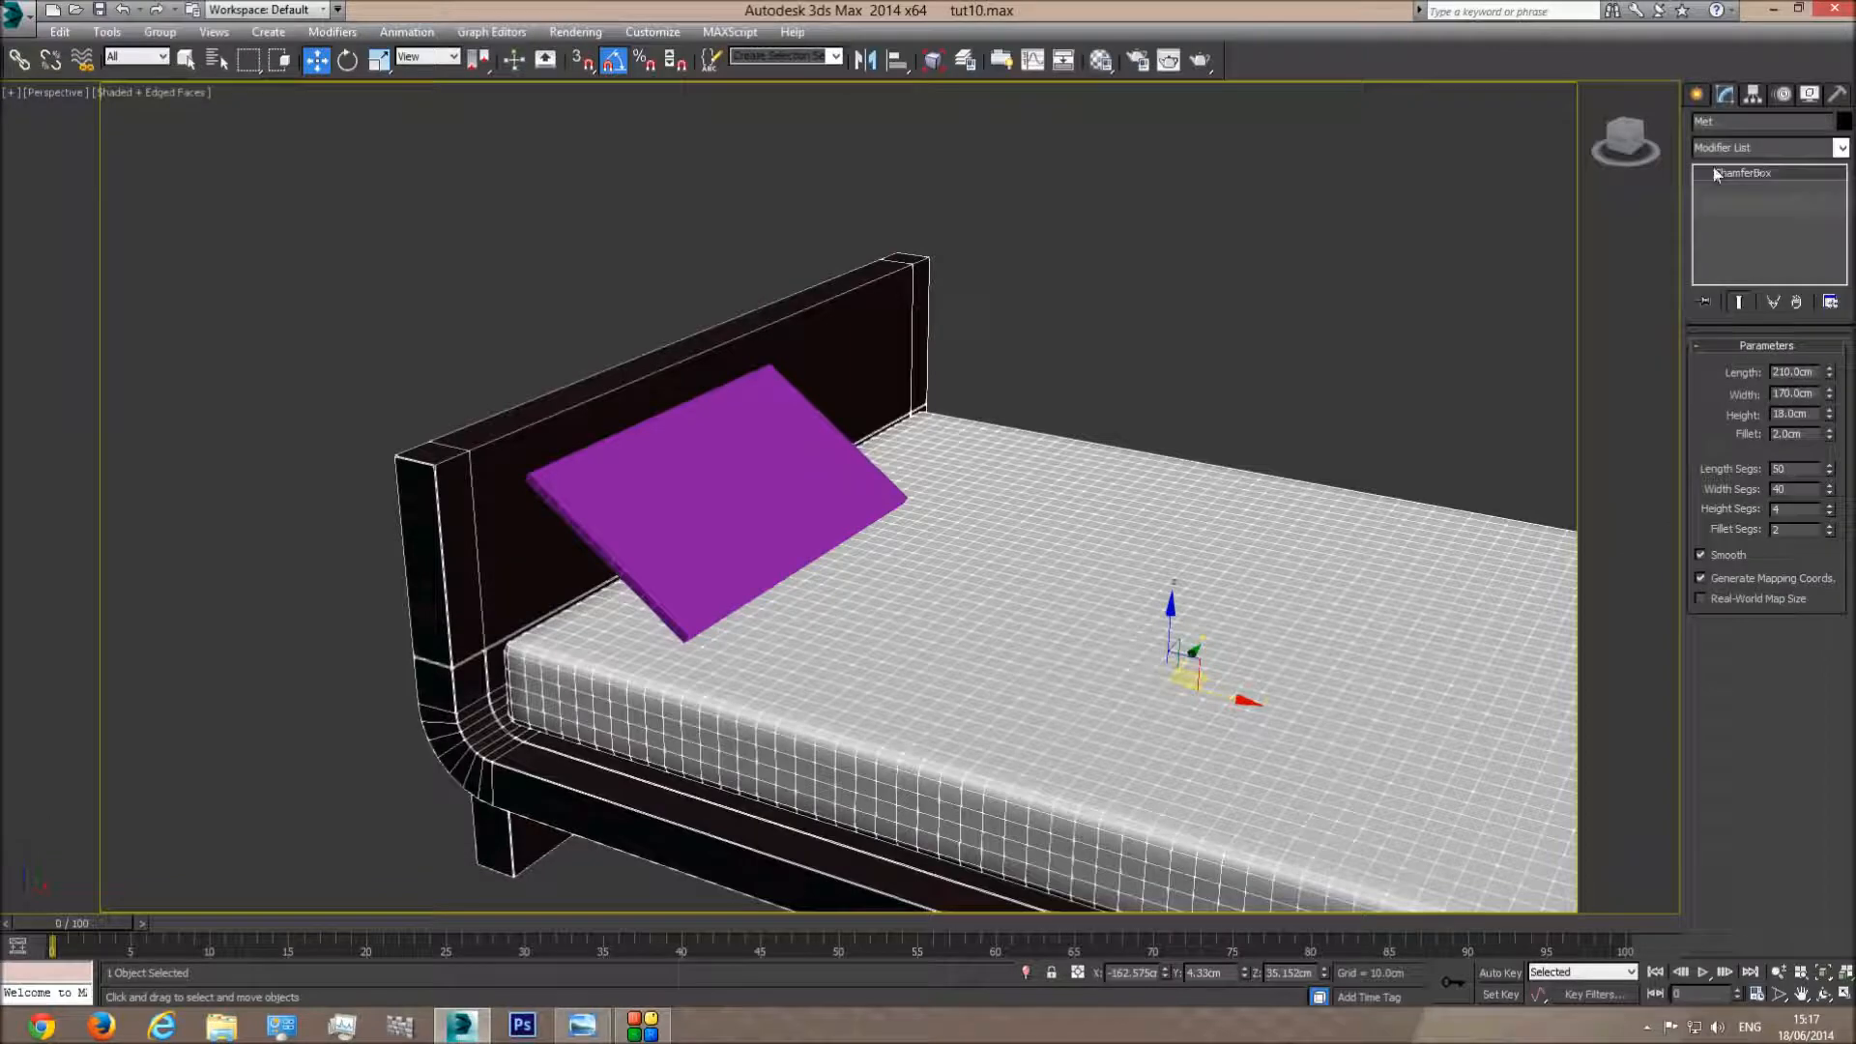
click(451, 504)
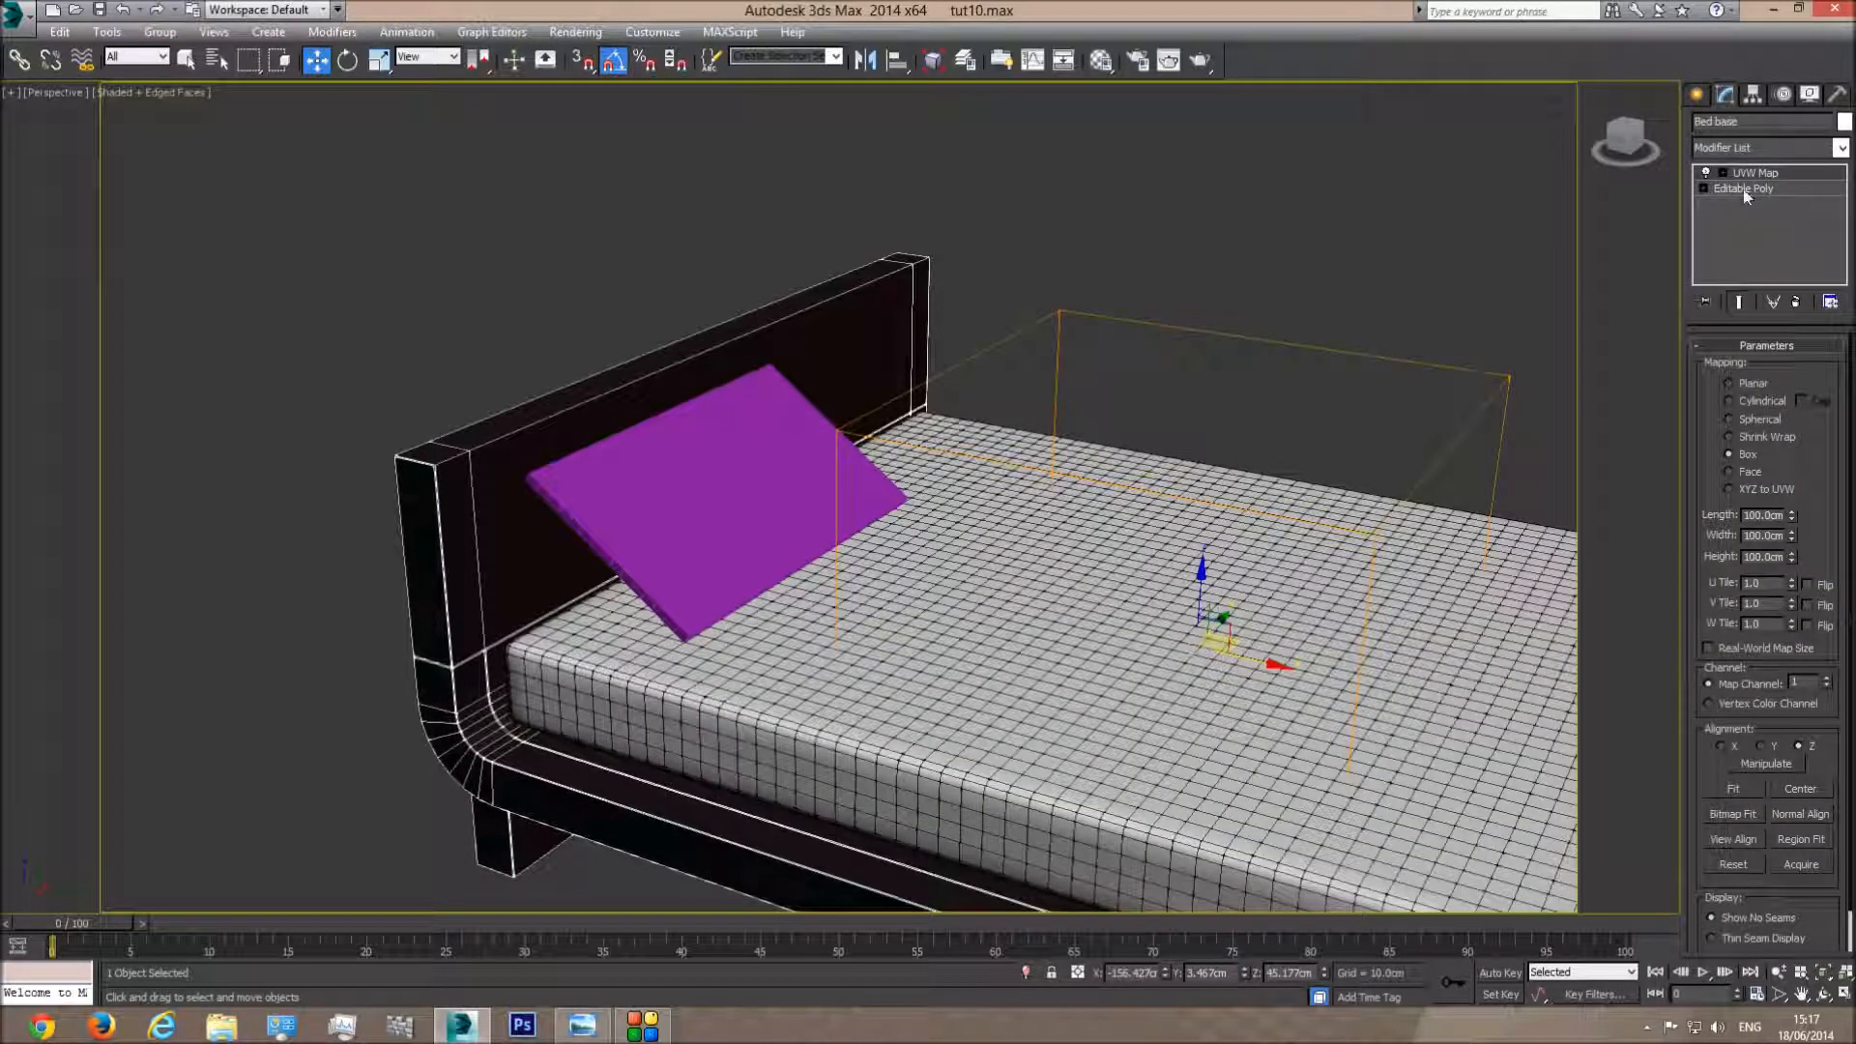
Apply a new Cloth modifier to Pillow1 and add Bed base and Met to its simulation
click(669, 454)
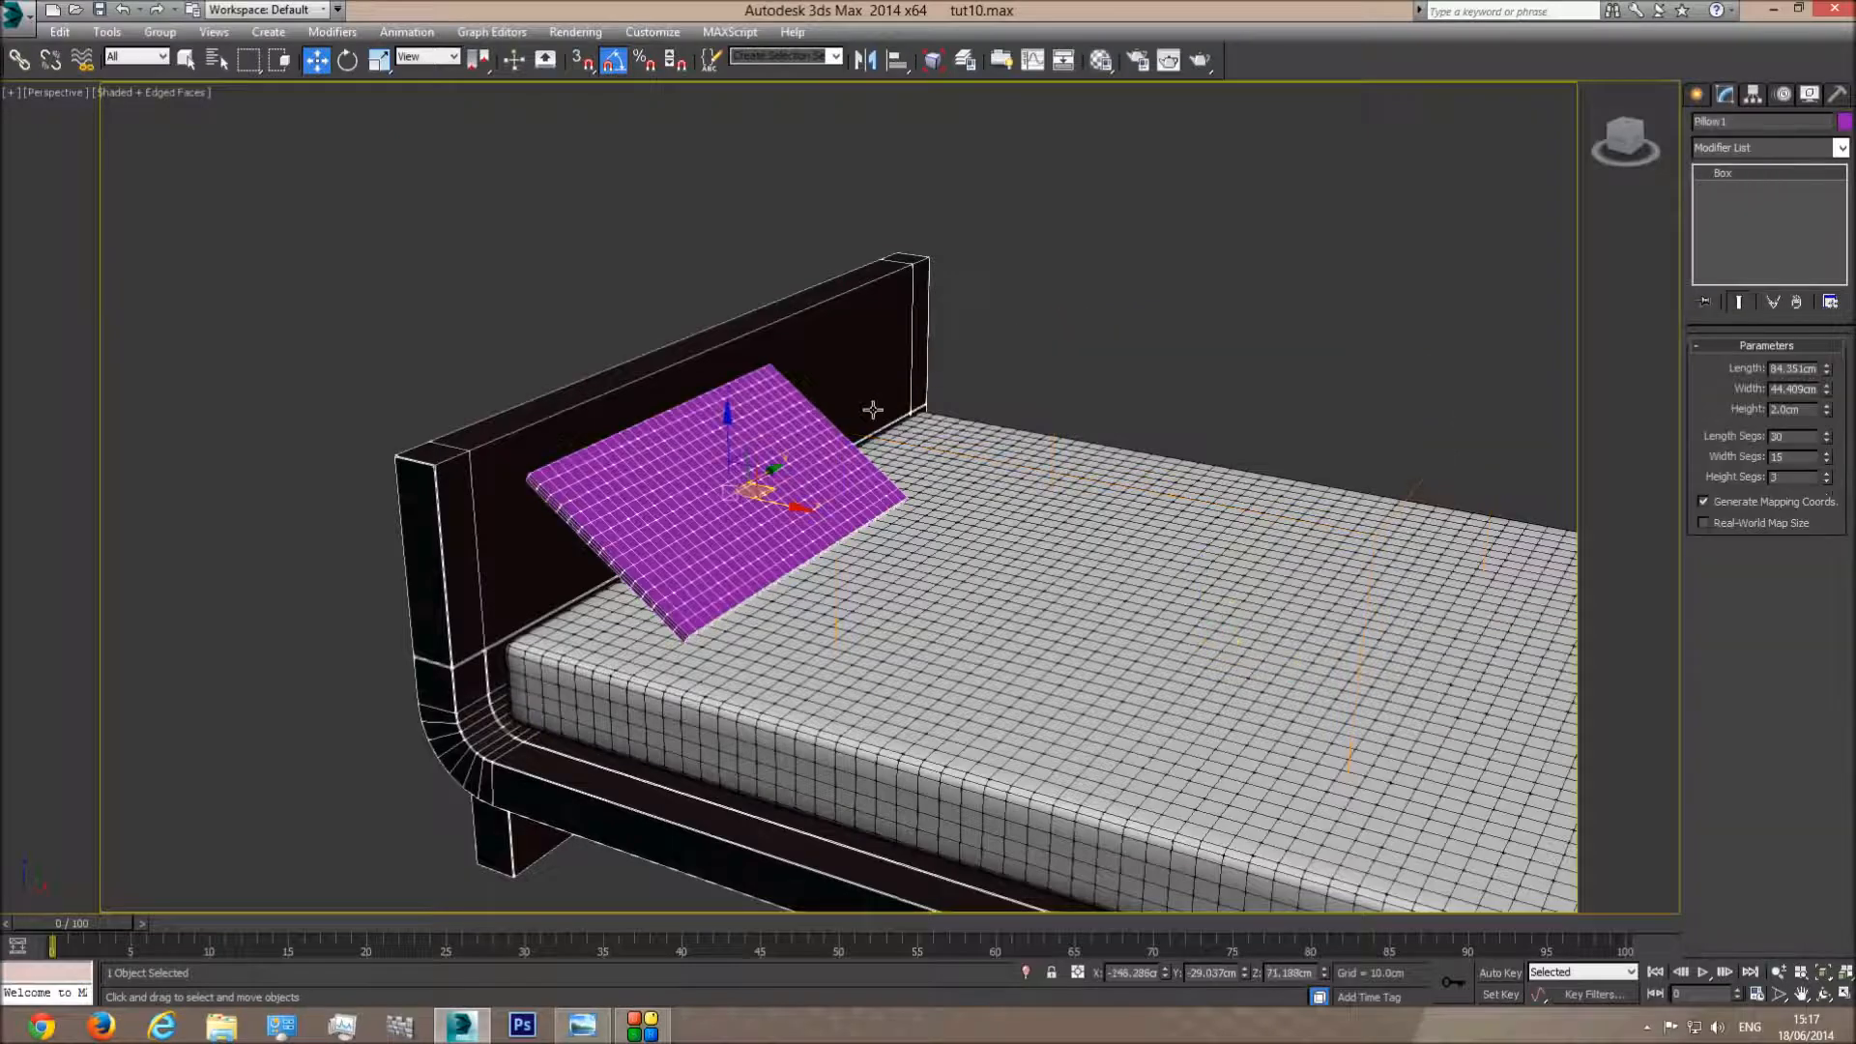
click(1841, 150)
click(1768, 556)
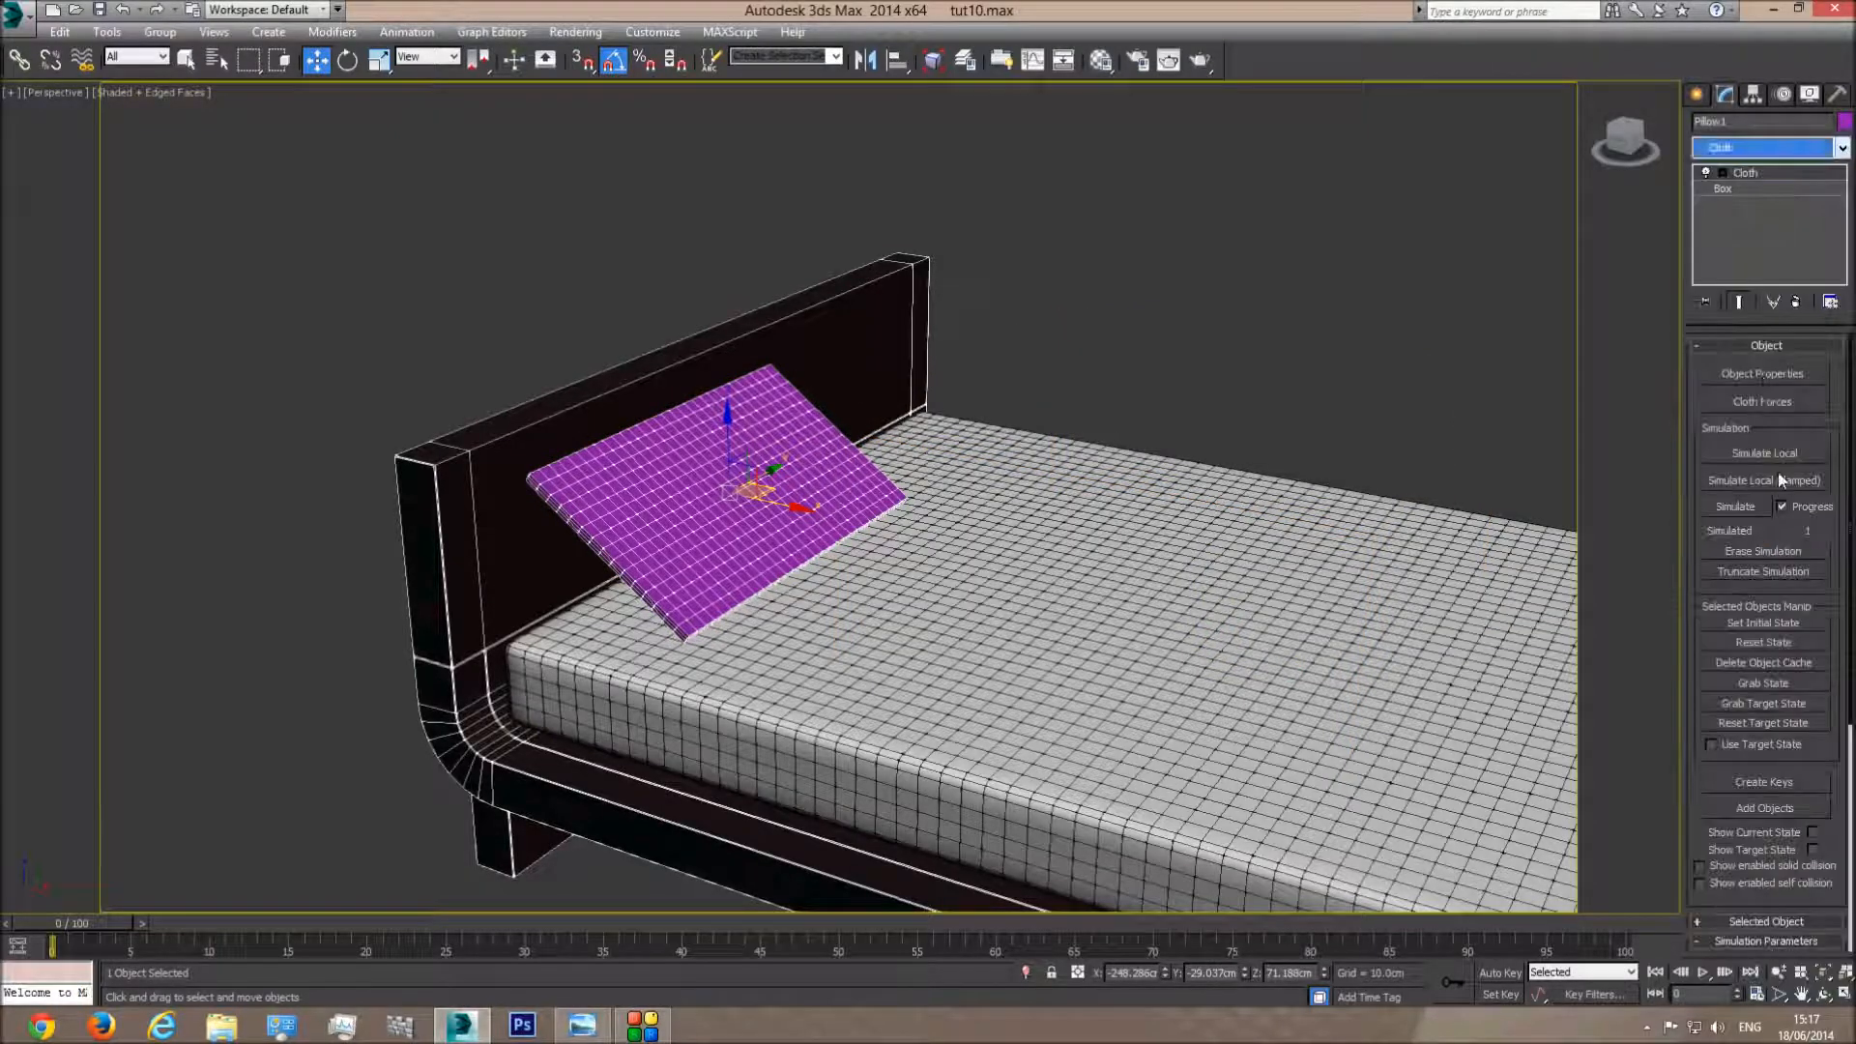
click(1759, 377)
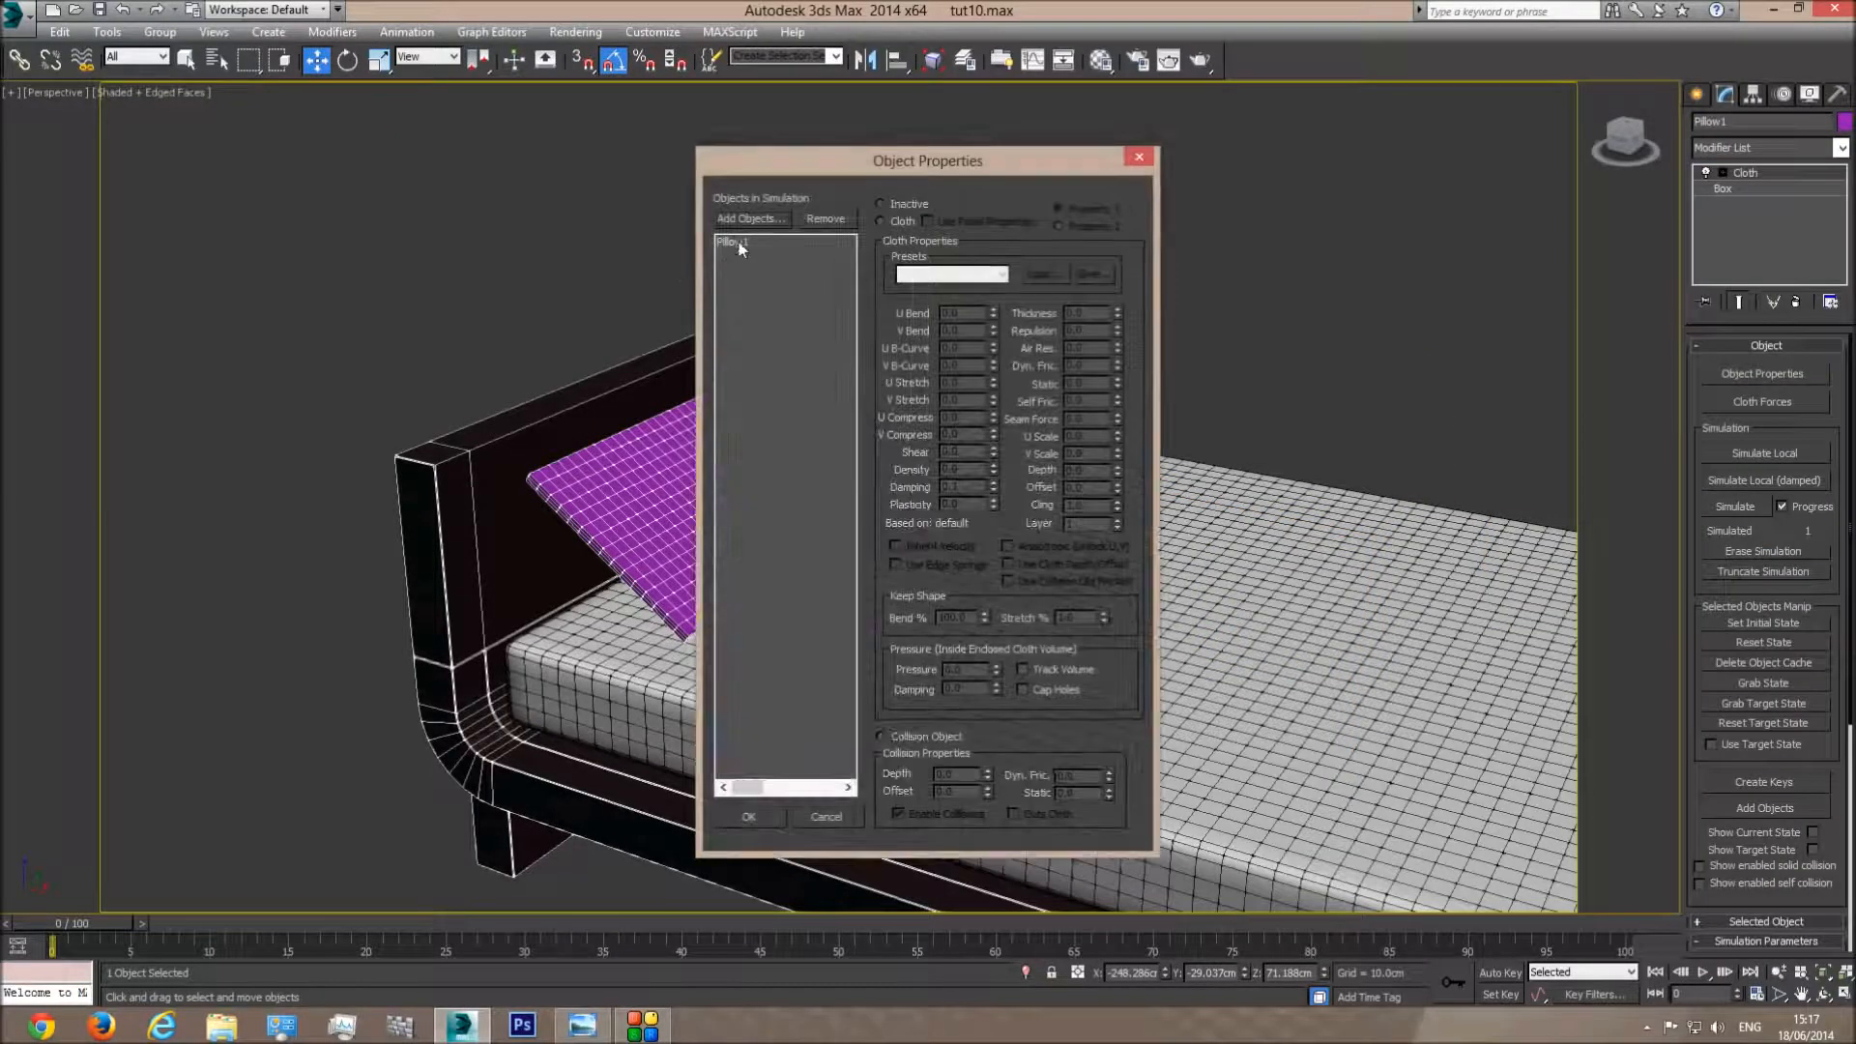
click(740, 242)
click(750, 218)
click(624, 373)
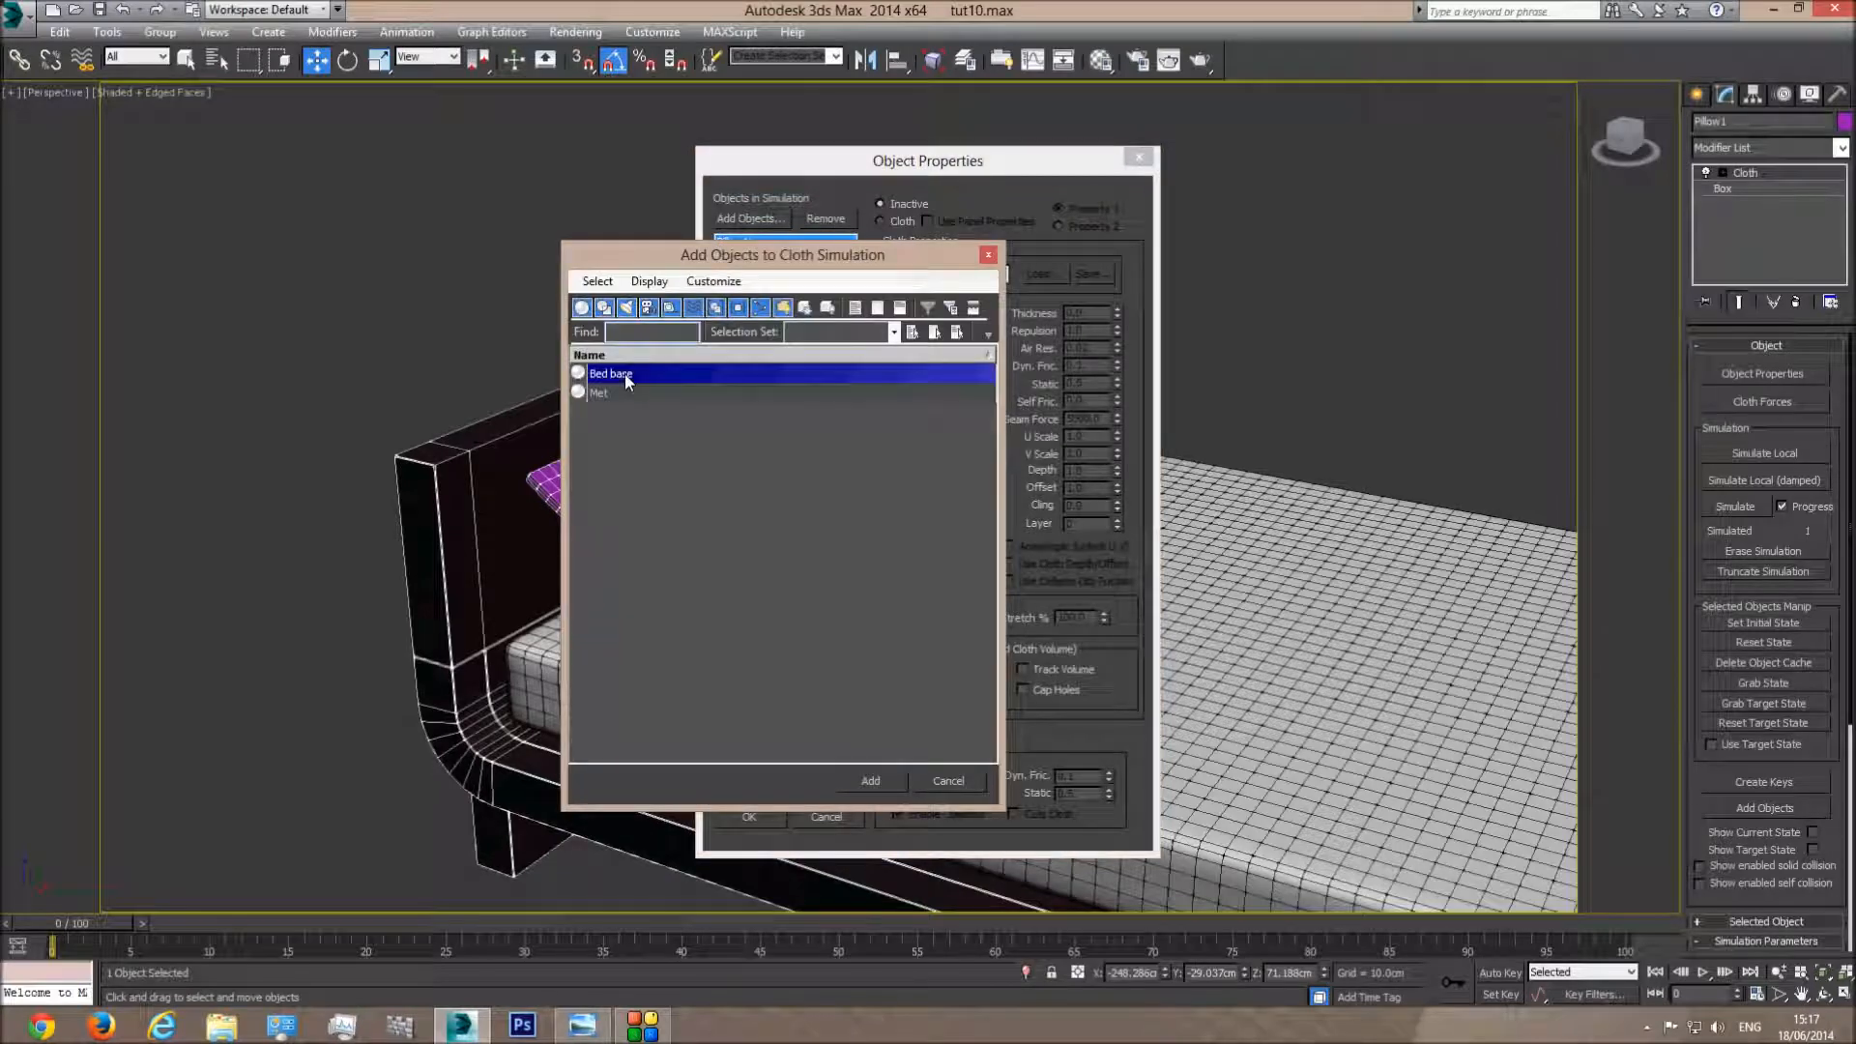
ctrl+click(599, 392)
click(870, 780)
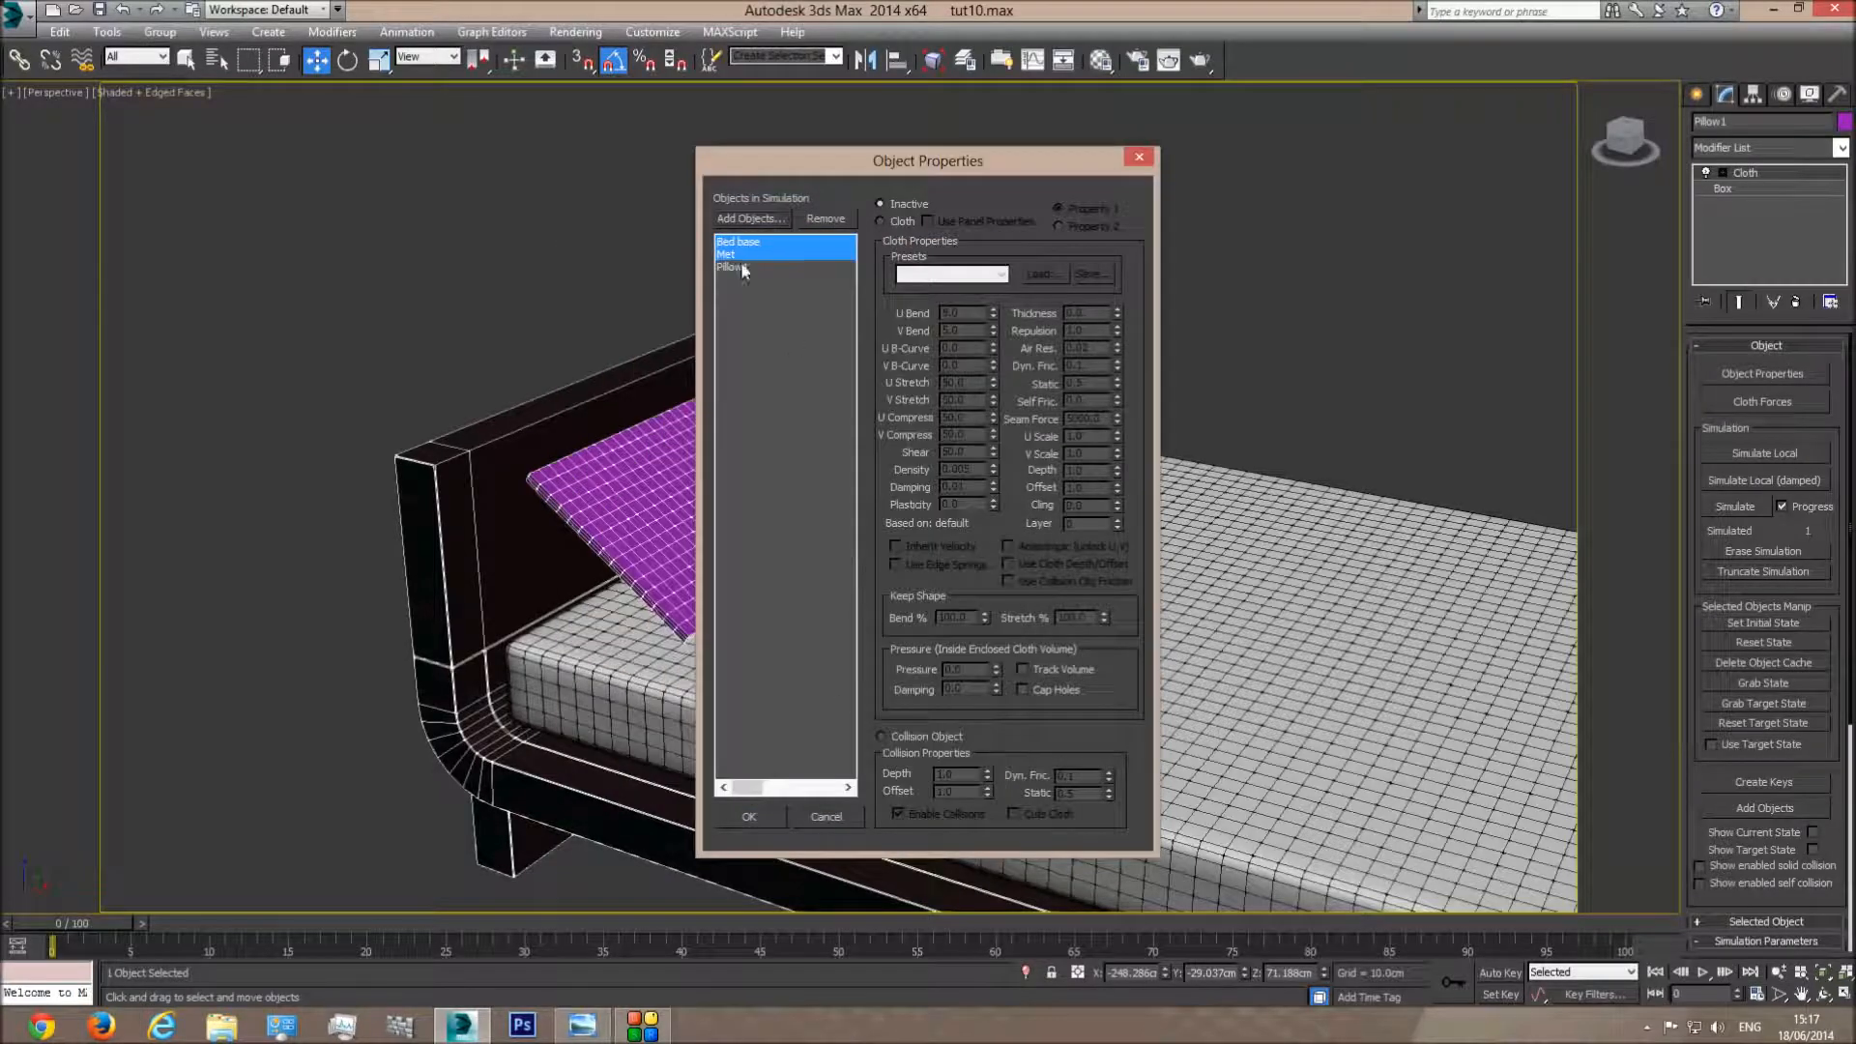
Set Pillow1 as cloth with a pressure of 15, and make Met and Bed base collision objects
click(741, 267)
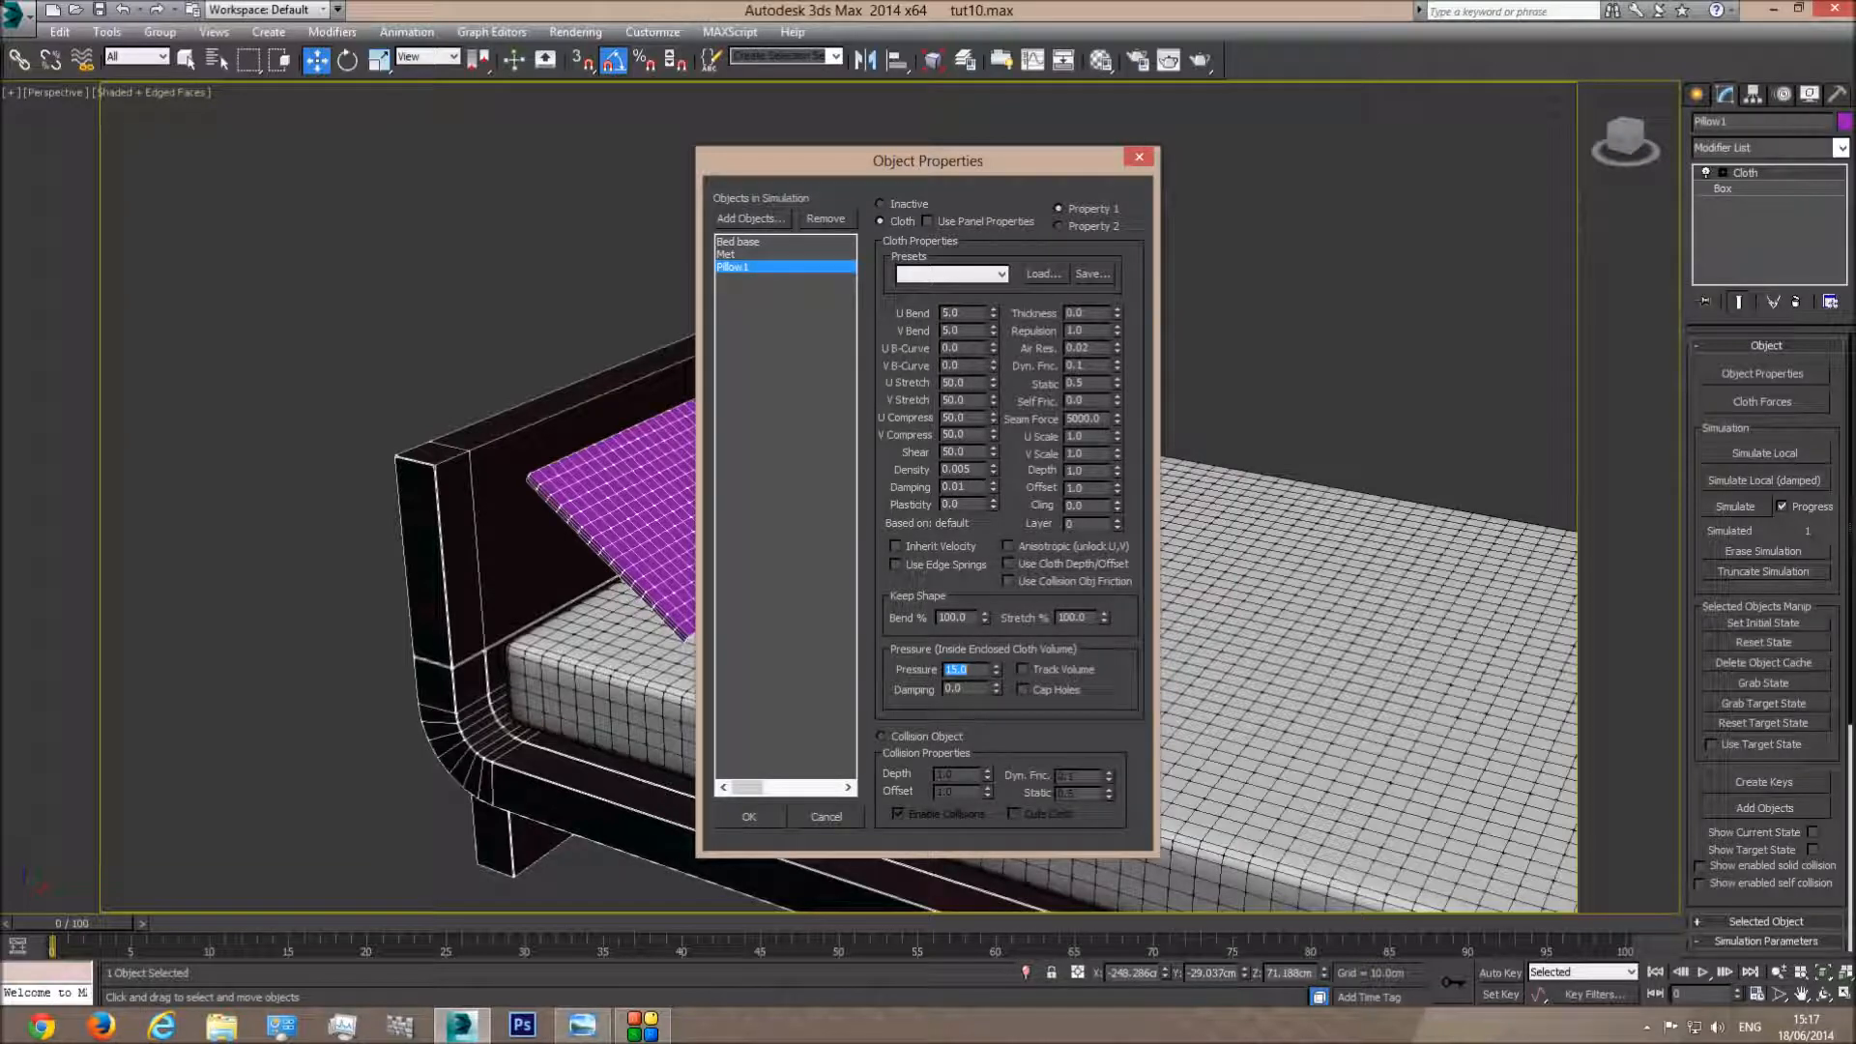
click(737, 254)
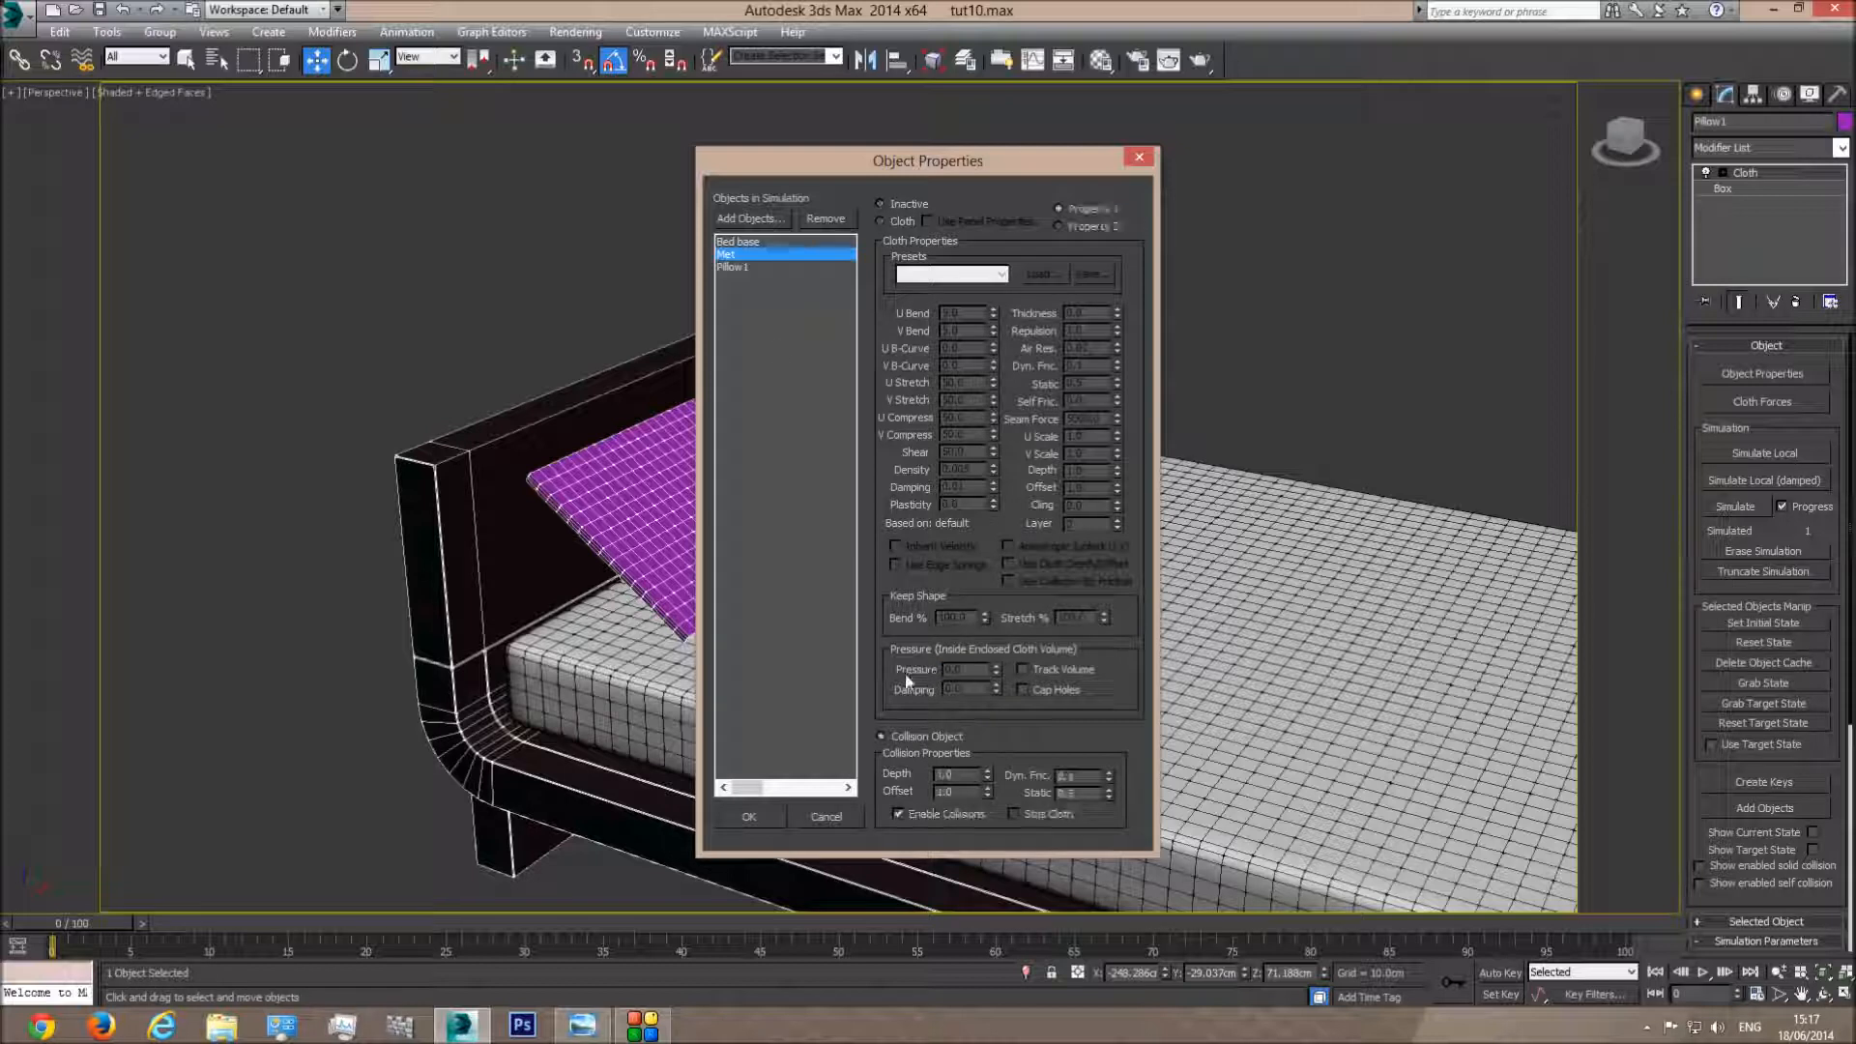
click(743, 242)
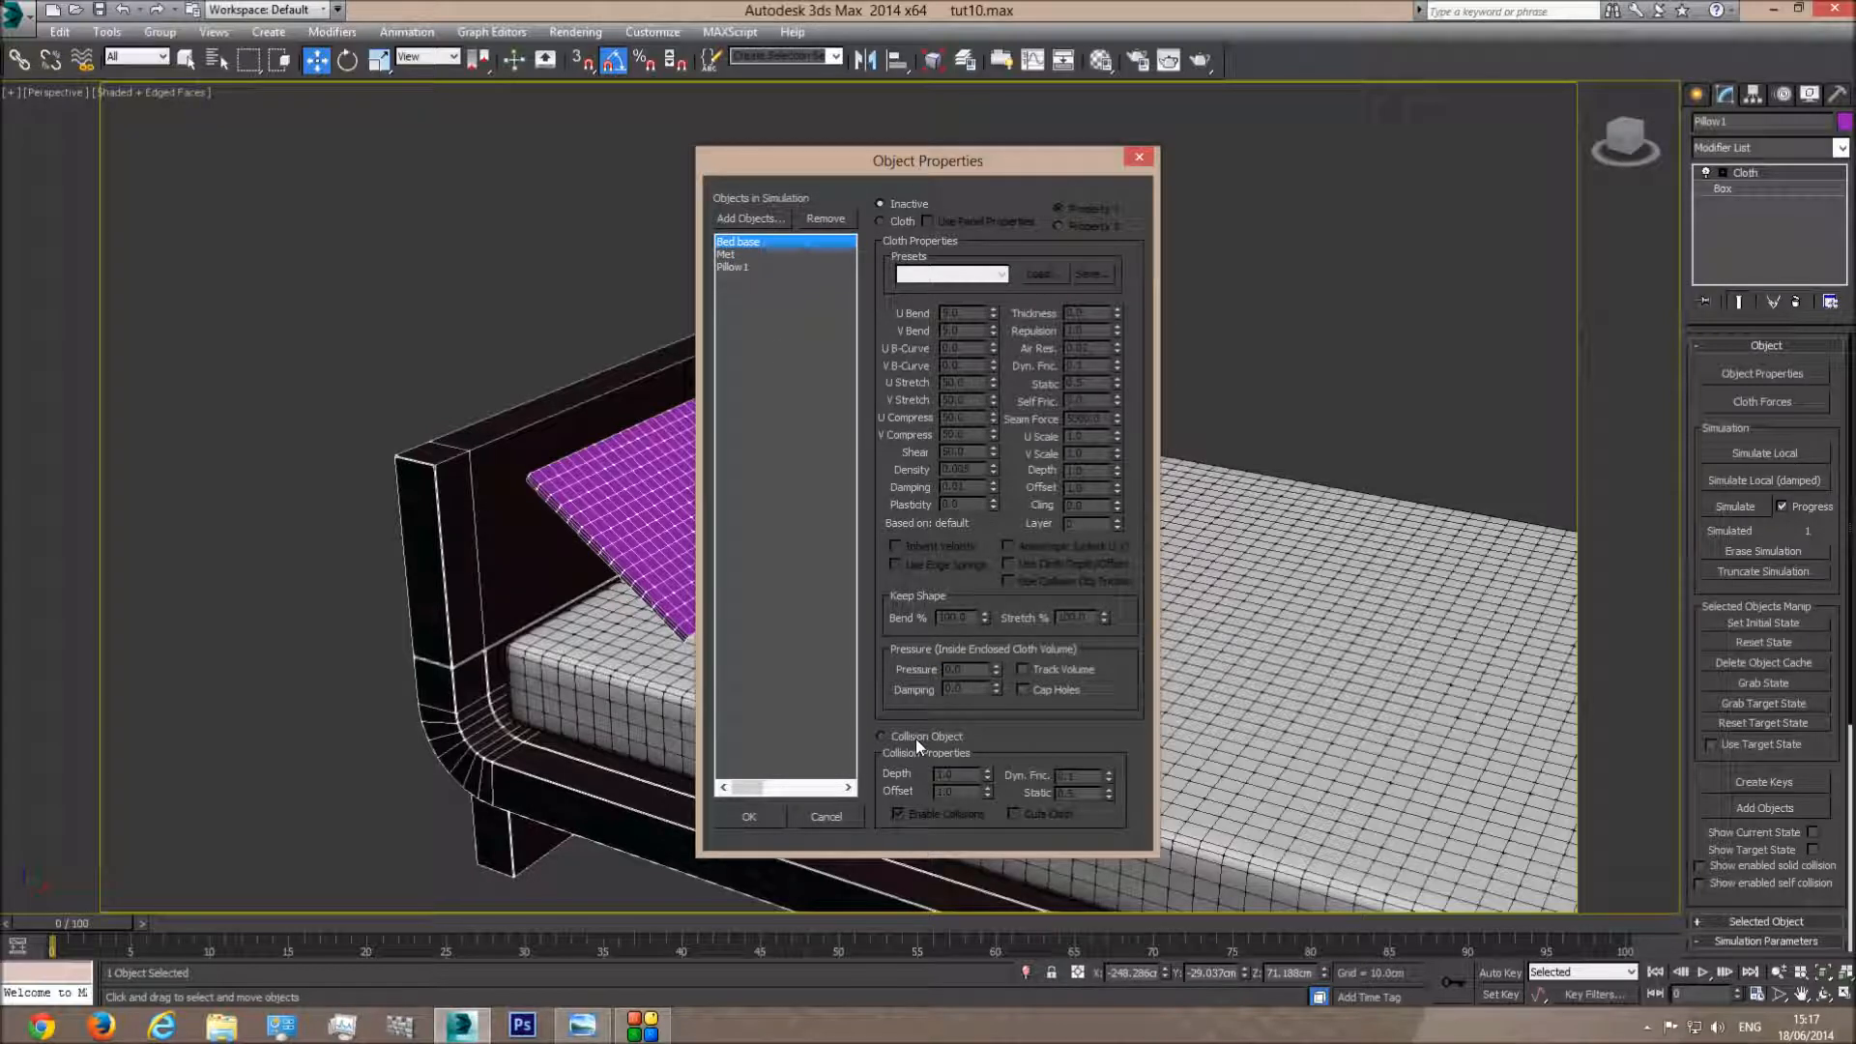
click(737, 254)
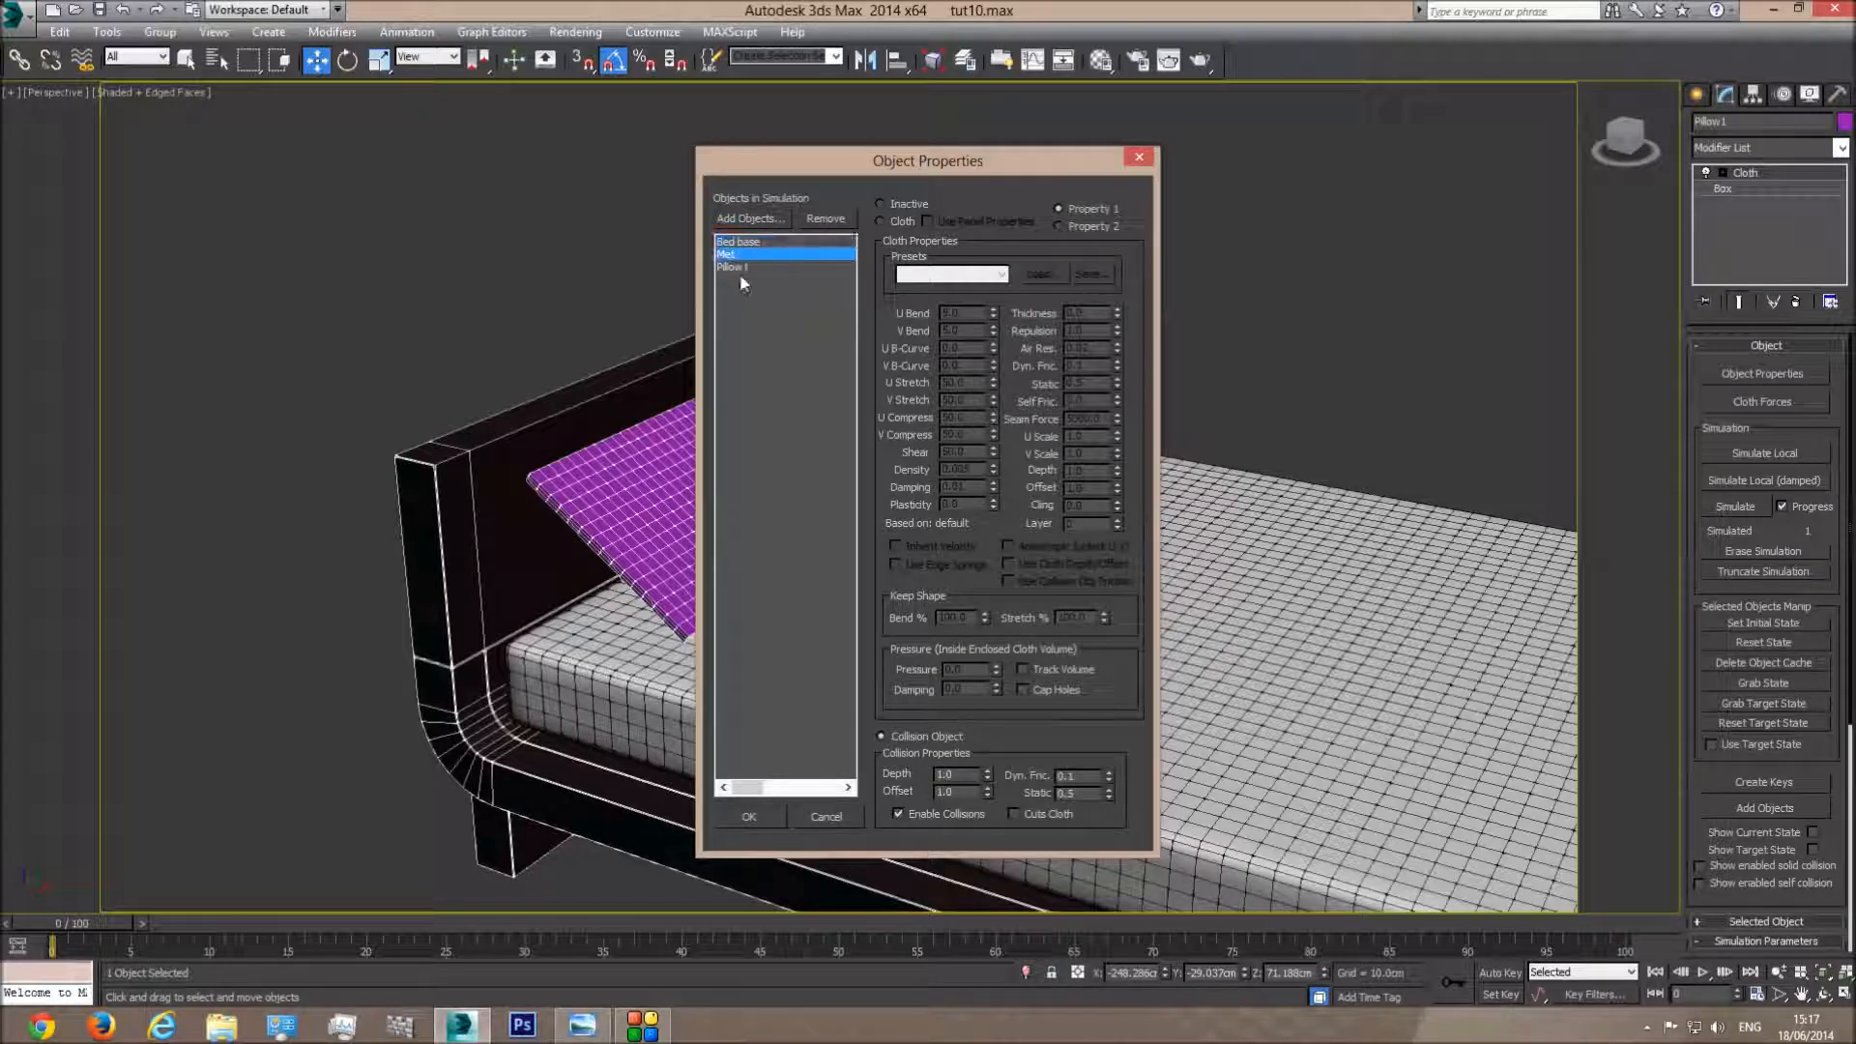
click(739, 267)
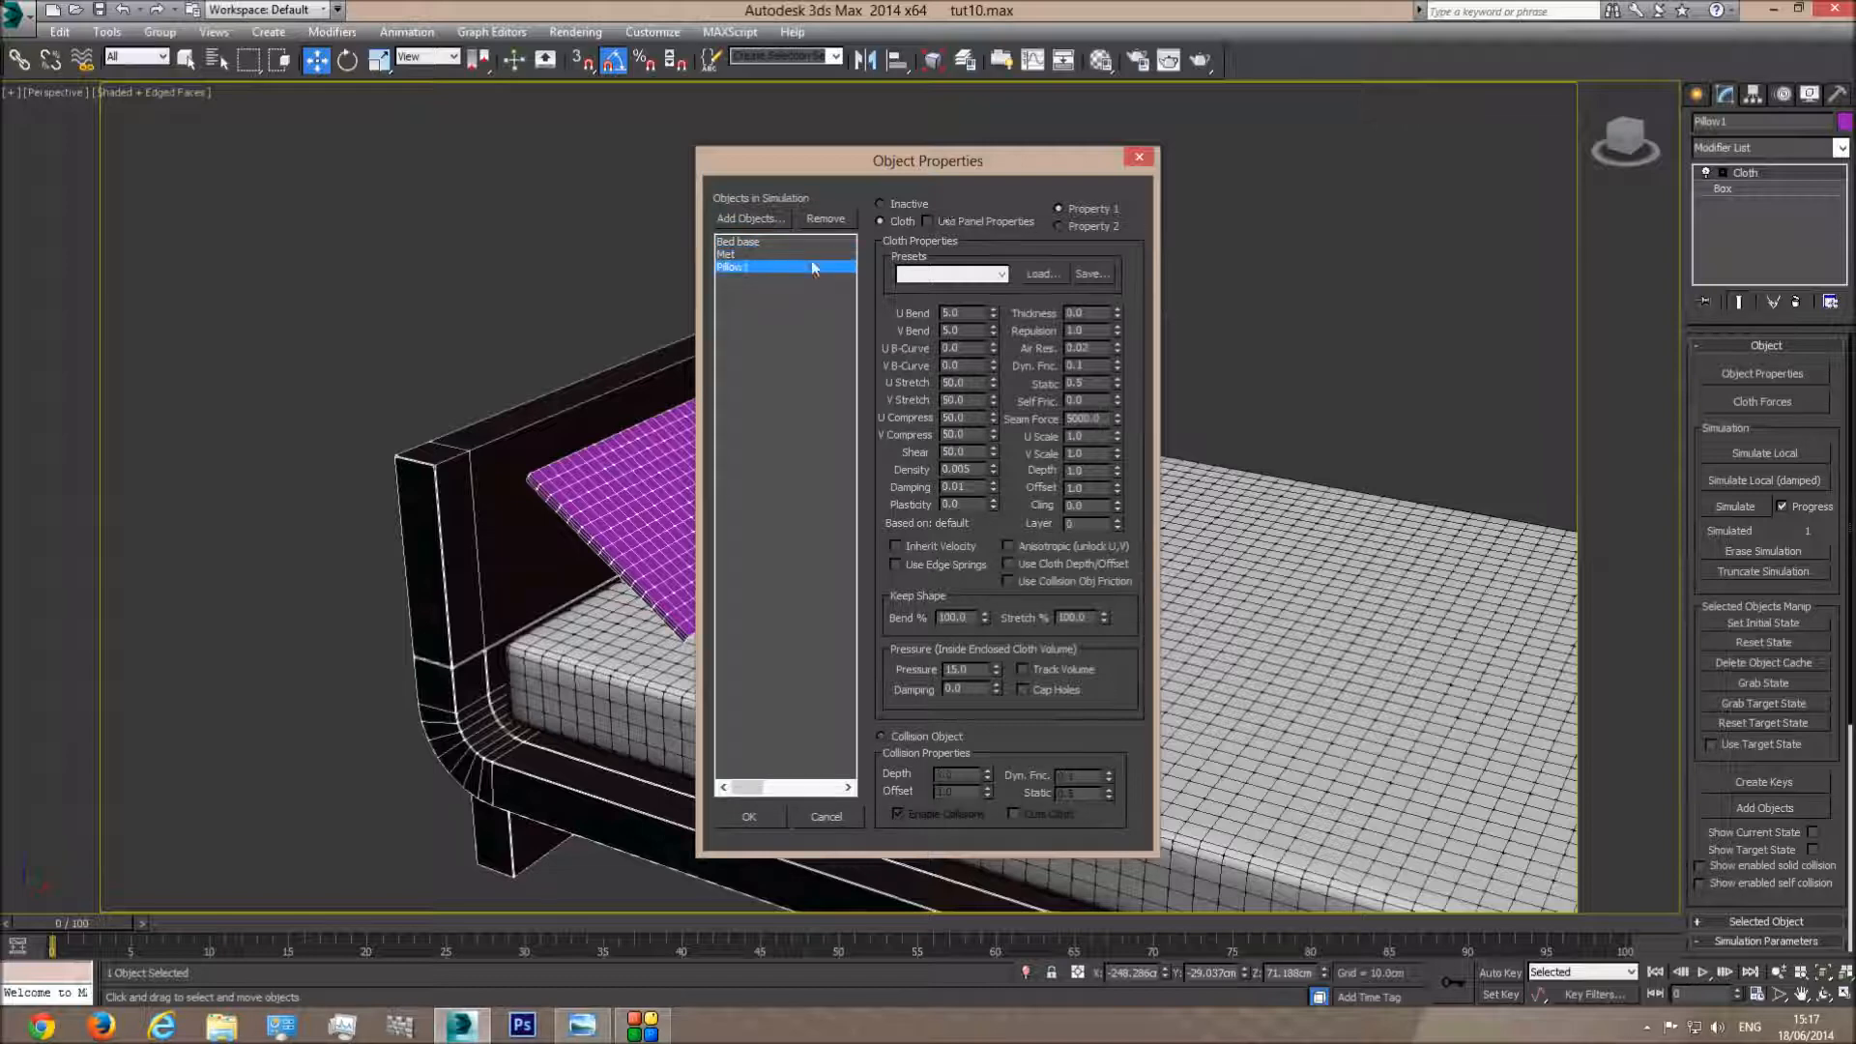
Accept the simulation settings and check that Met and Bed base are defined as collision objects
click(748, 816)
click(1762, 373)
click(734, 254)
click(735, 242)
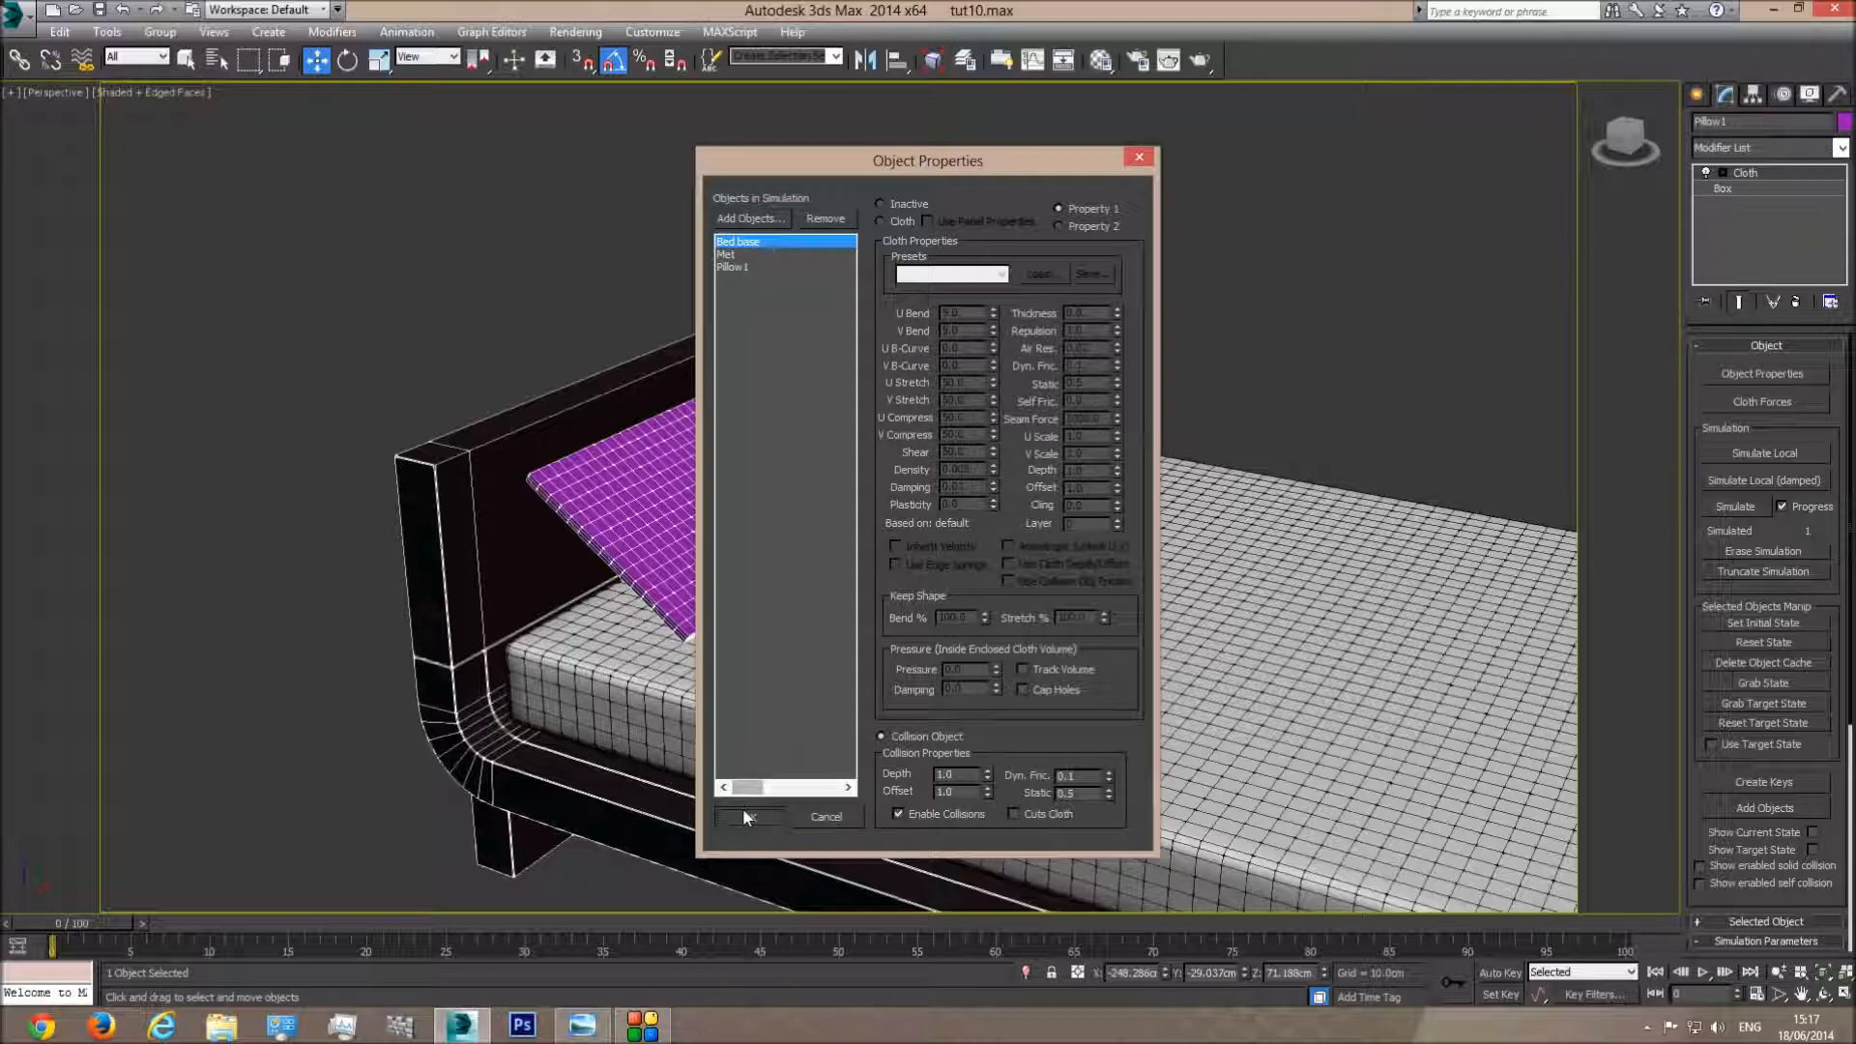
click(746, 815)
Run a local cloth simulation on Pillow1 and inspect the inflated shape shaded without edges
drag(1695, 390, 1687, 148)
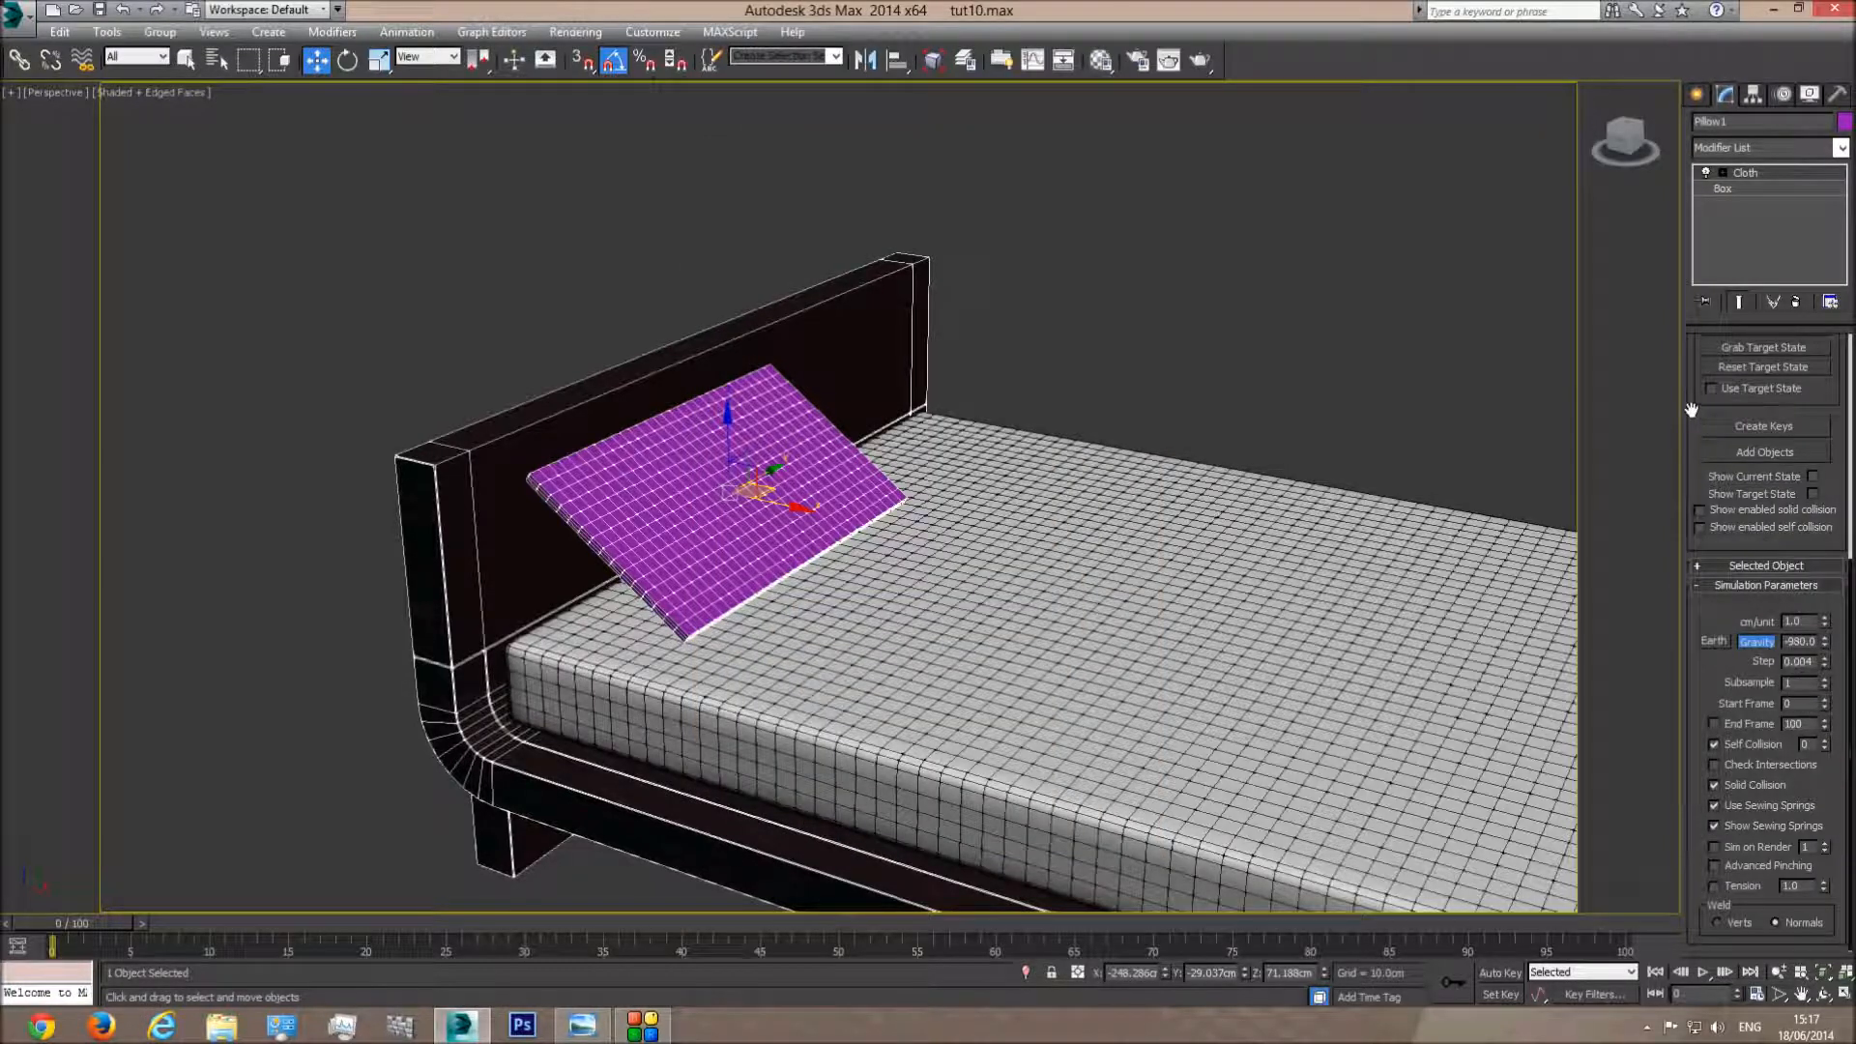
drag(1691, 409, 1677, 883)
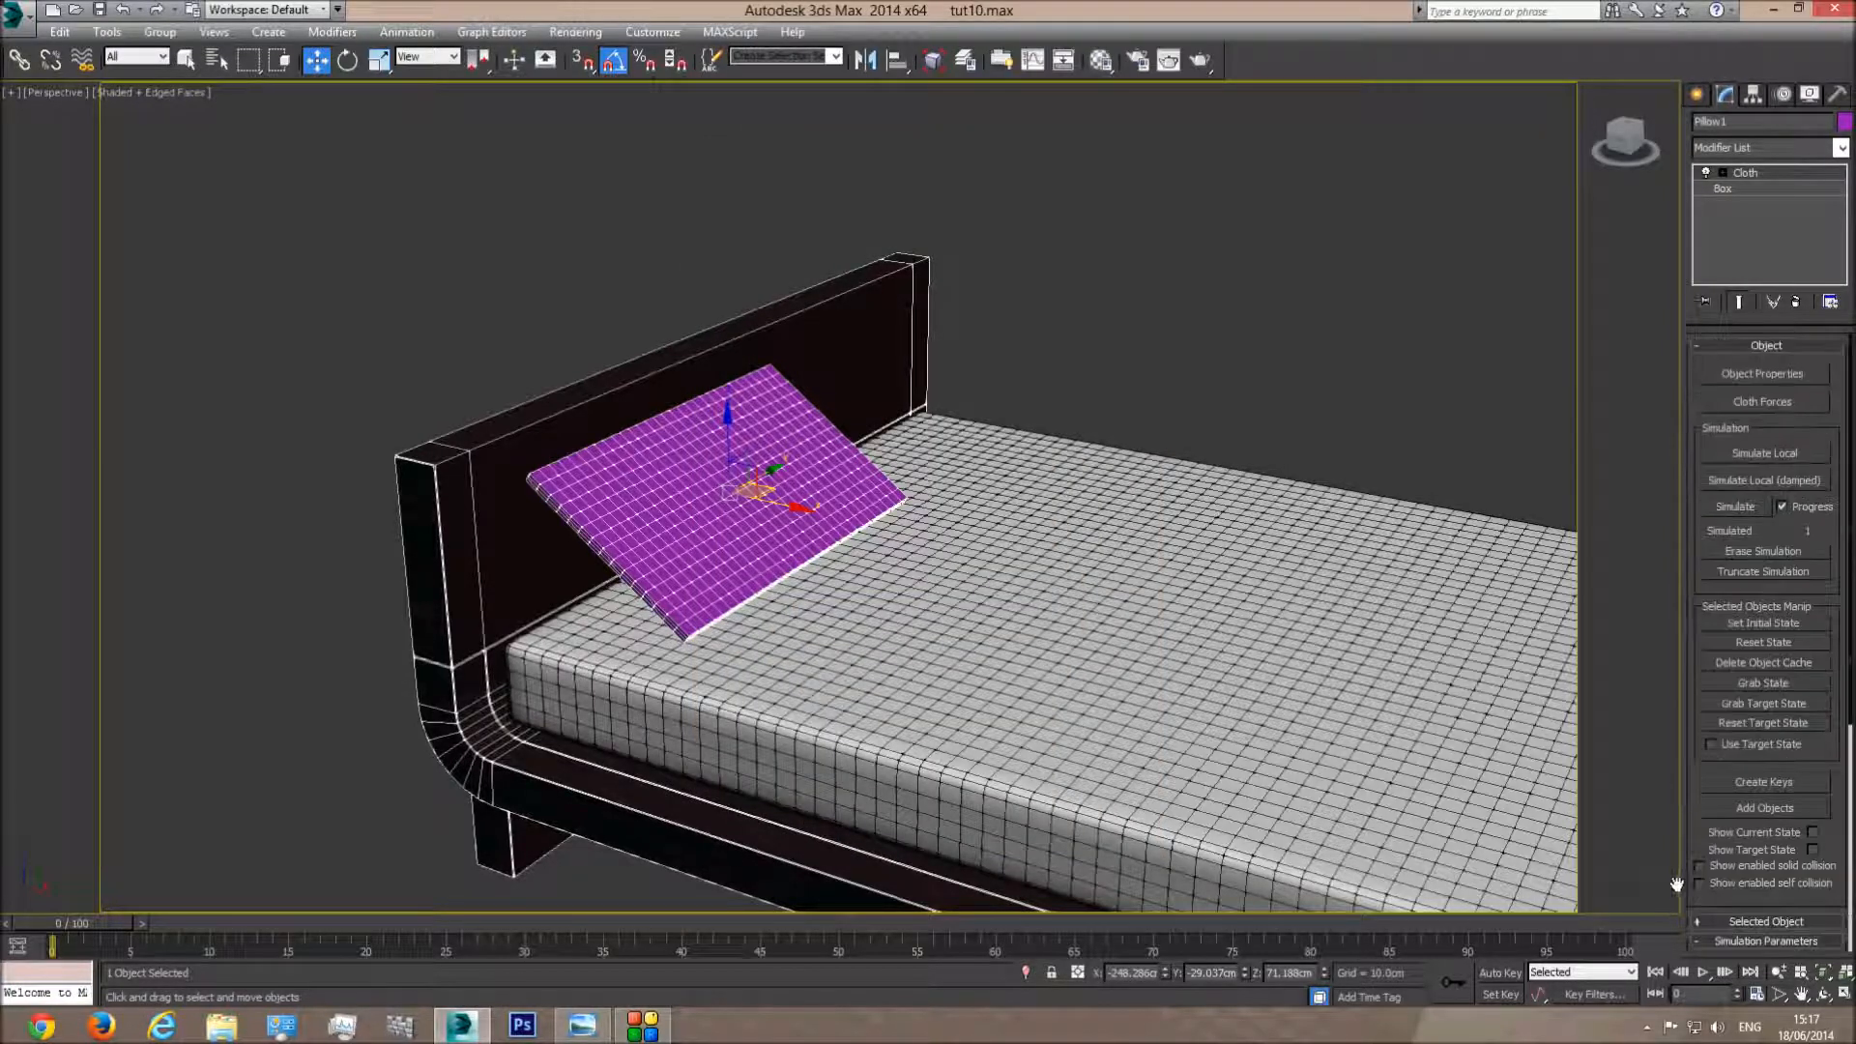
click(1776, 454)
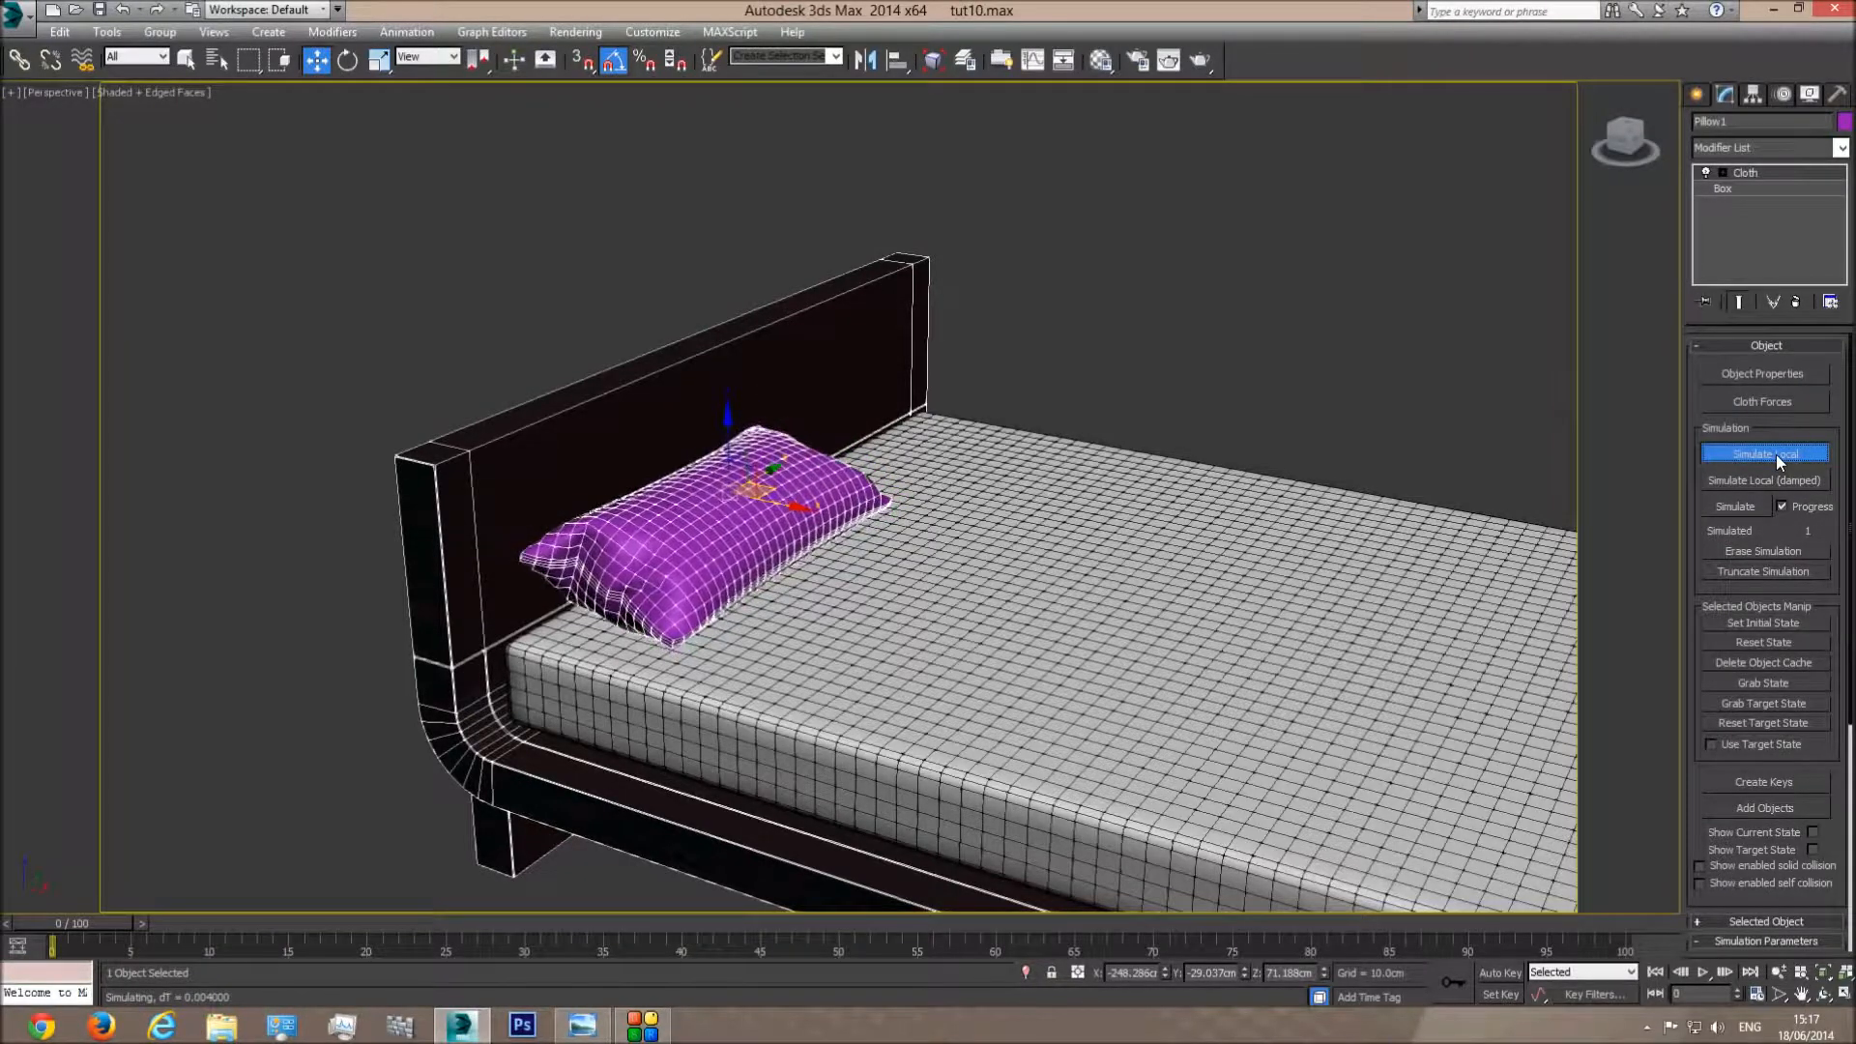
click(1776, 454)
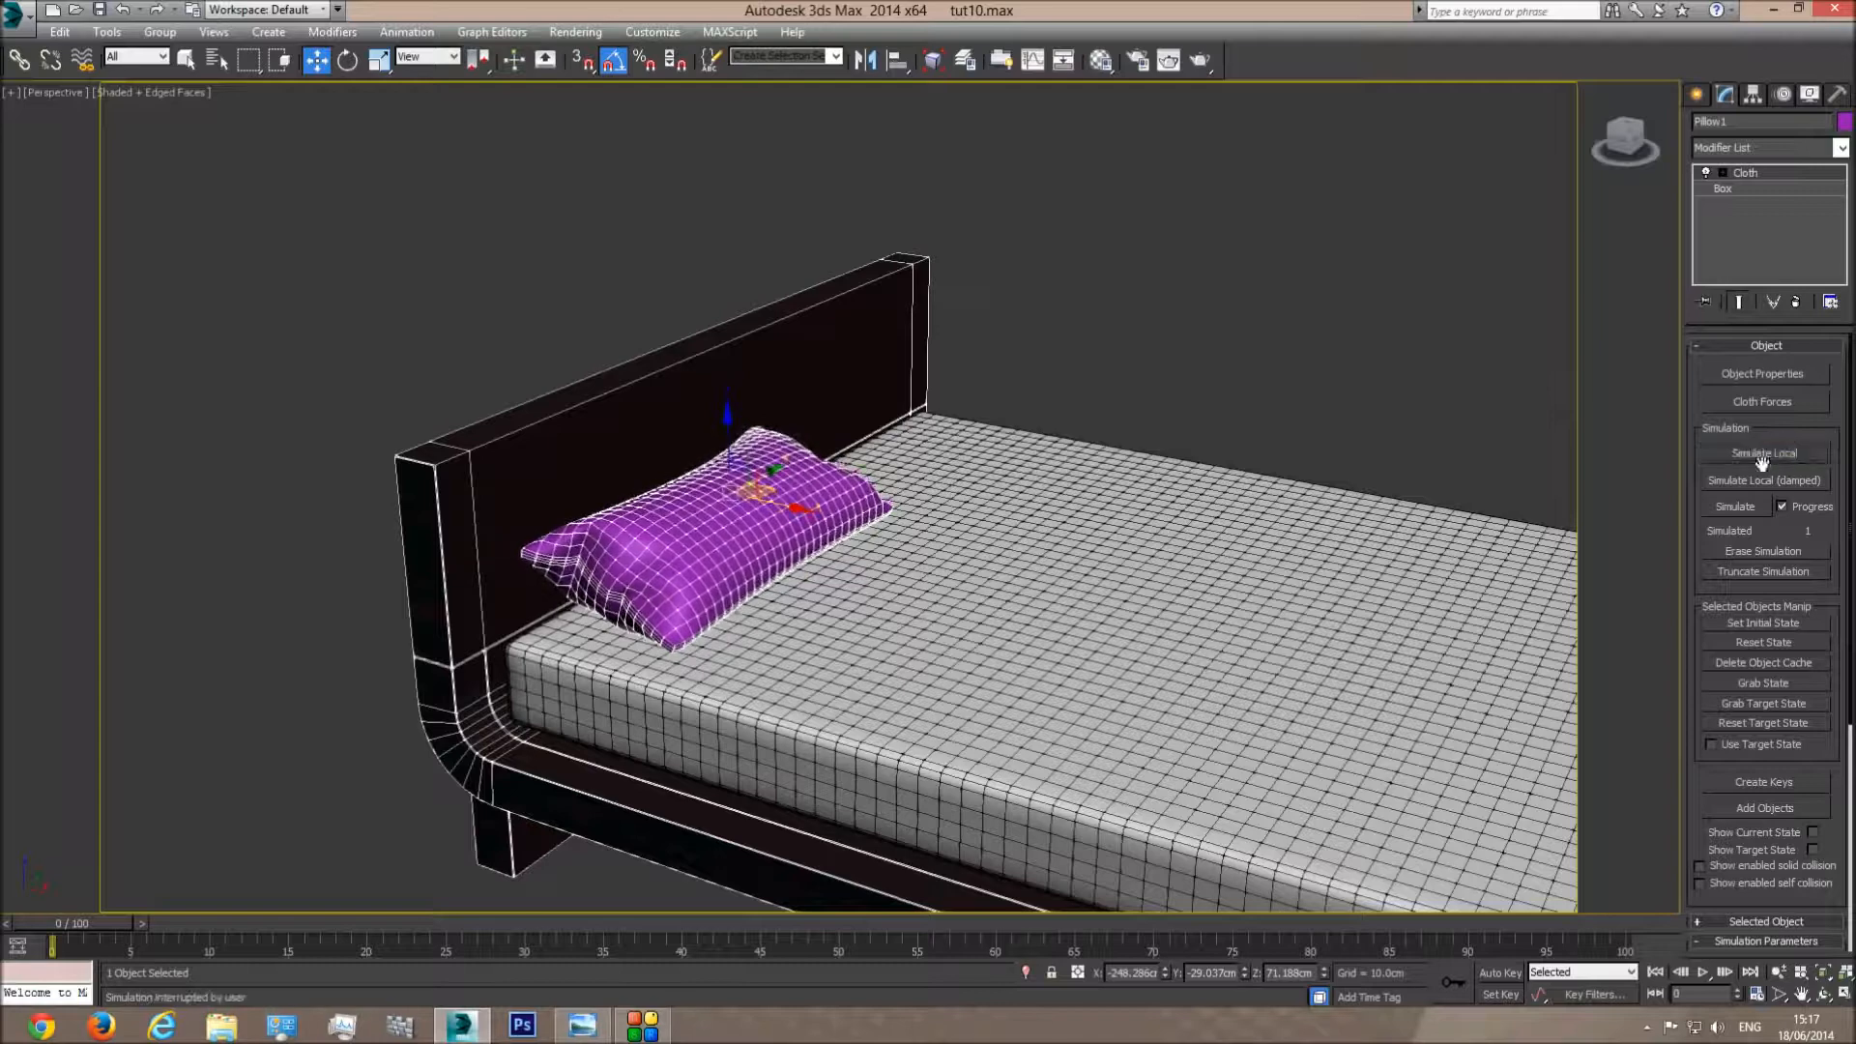
click(1225, 367)
scroll(802, 608, up, 5)
key(F4)
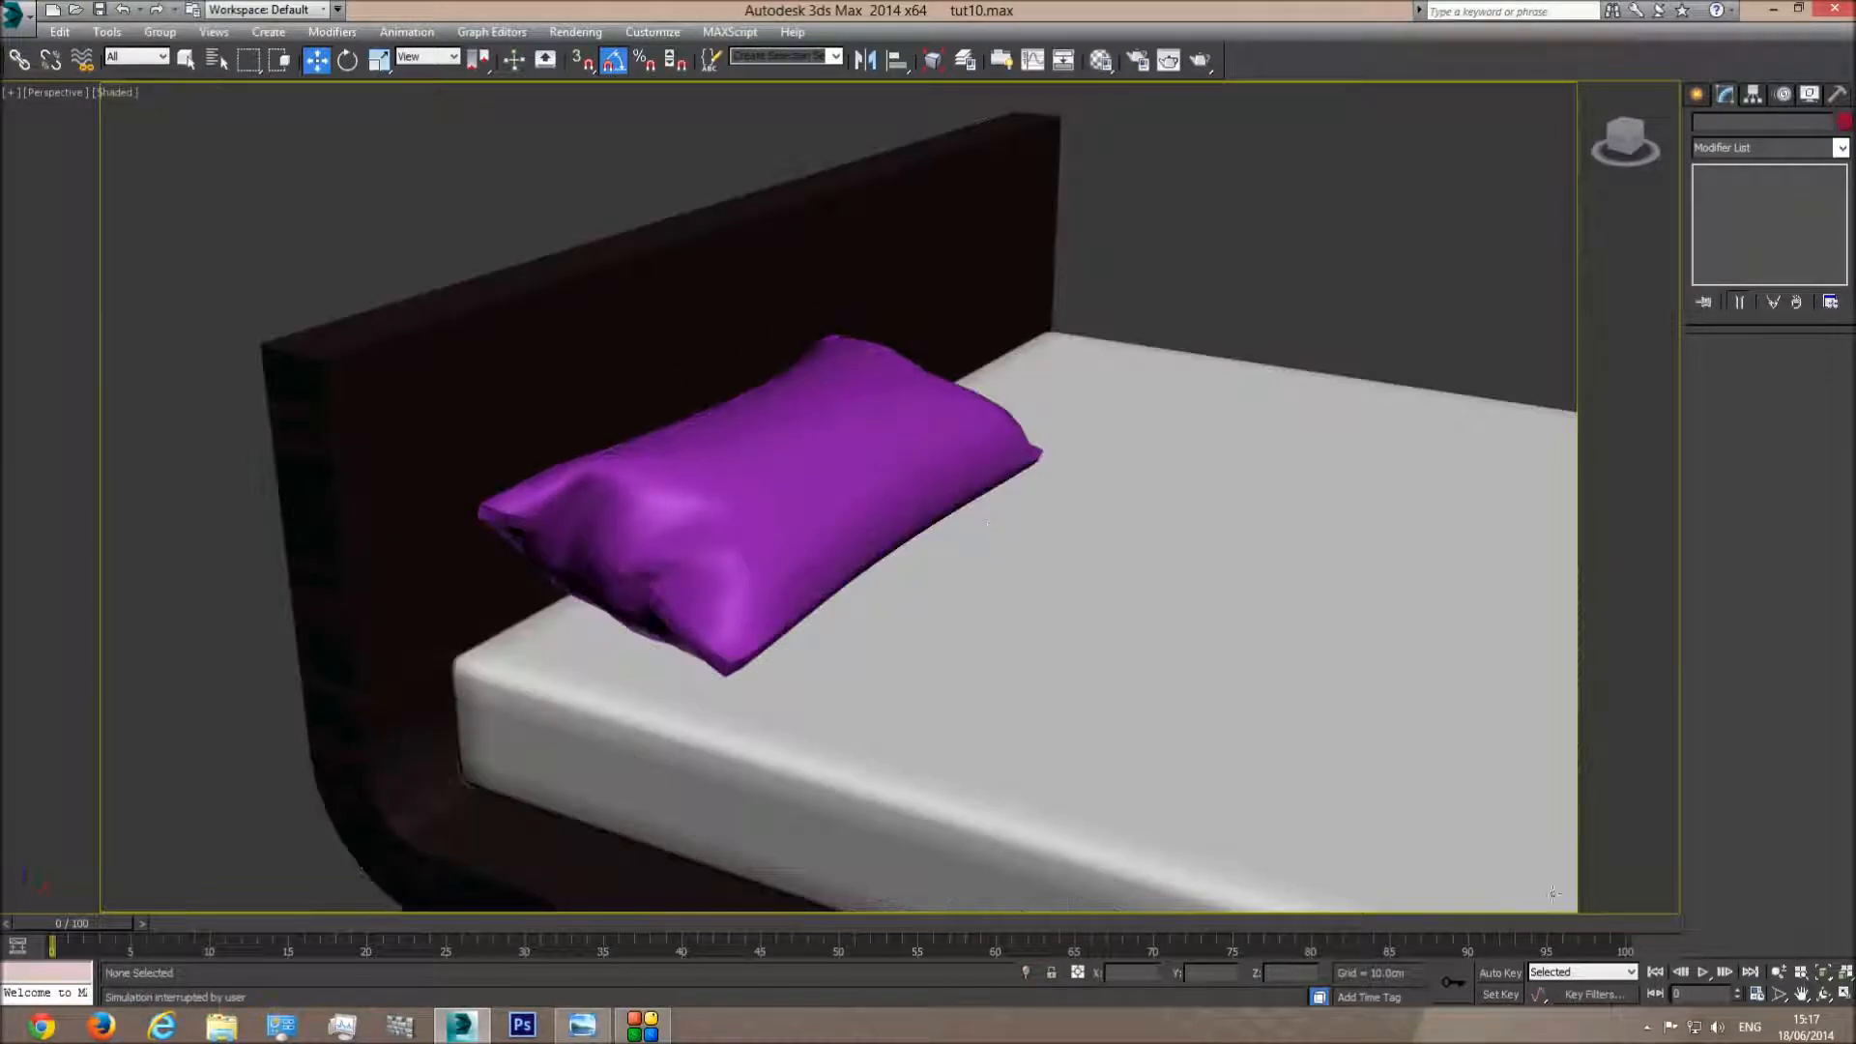
click(1819, 993)
drag(869, 484, 606, 469)
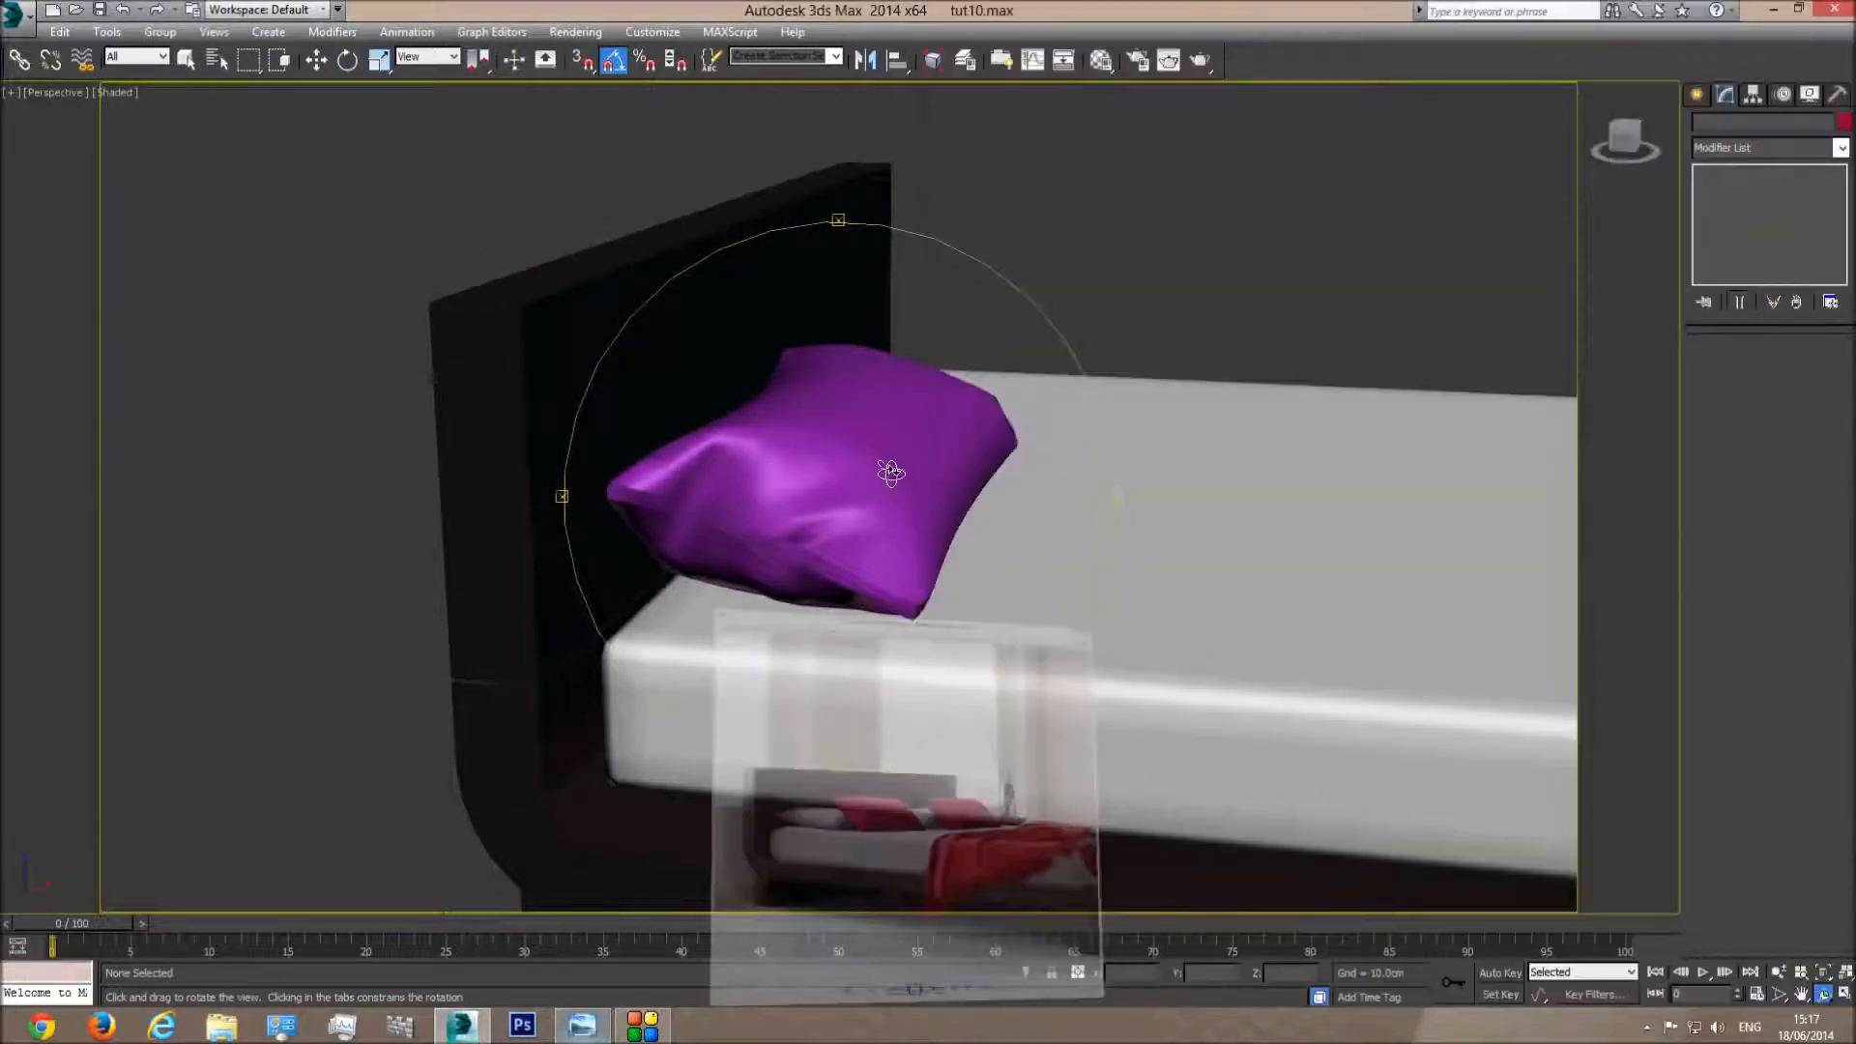
drag(886, 473, 832, 426)
Reset Pillow1's cloth state, adjust its pressure and try the local simulation again
key(w)
click(832, 426)
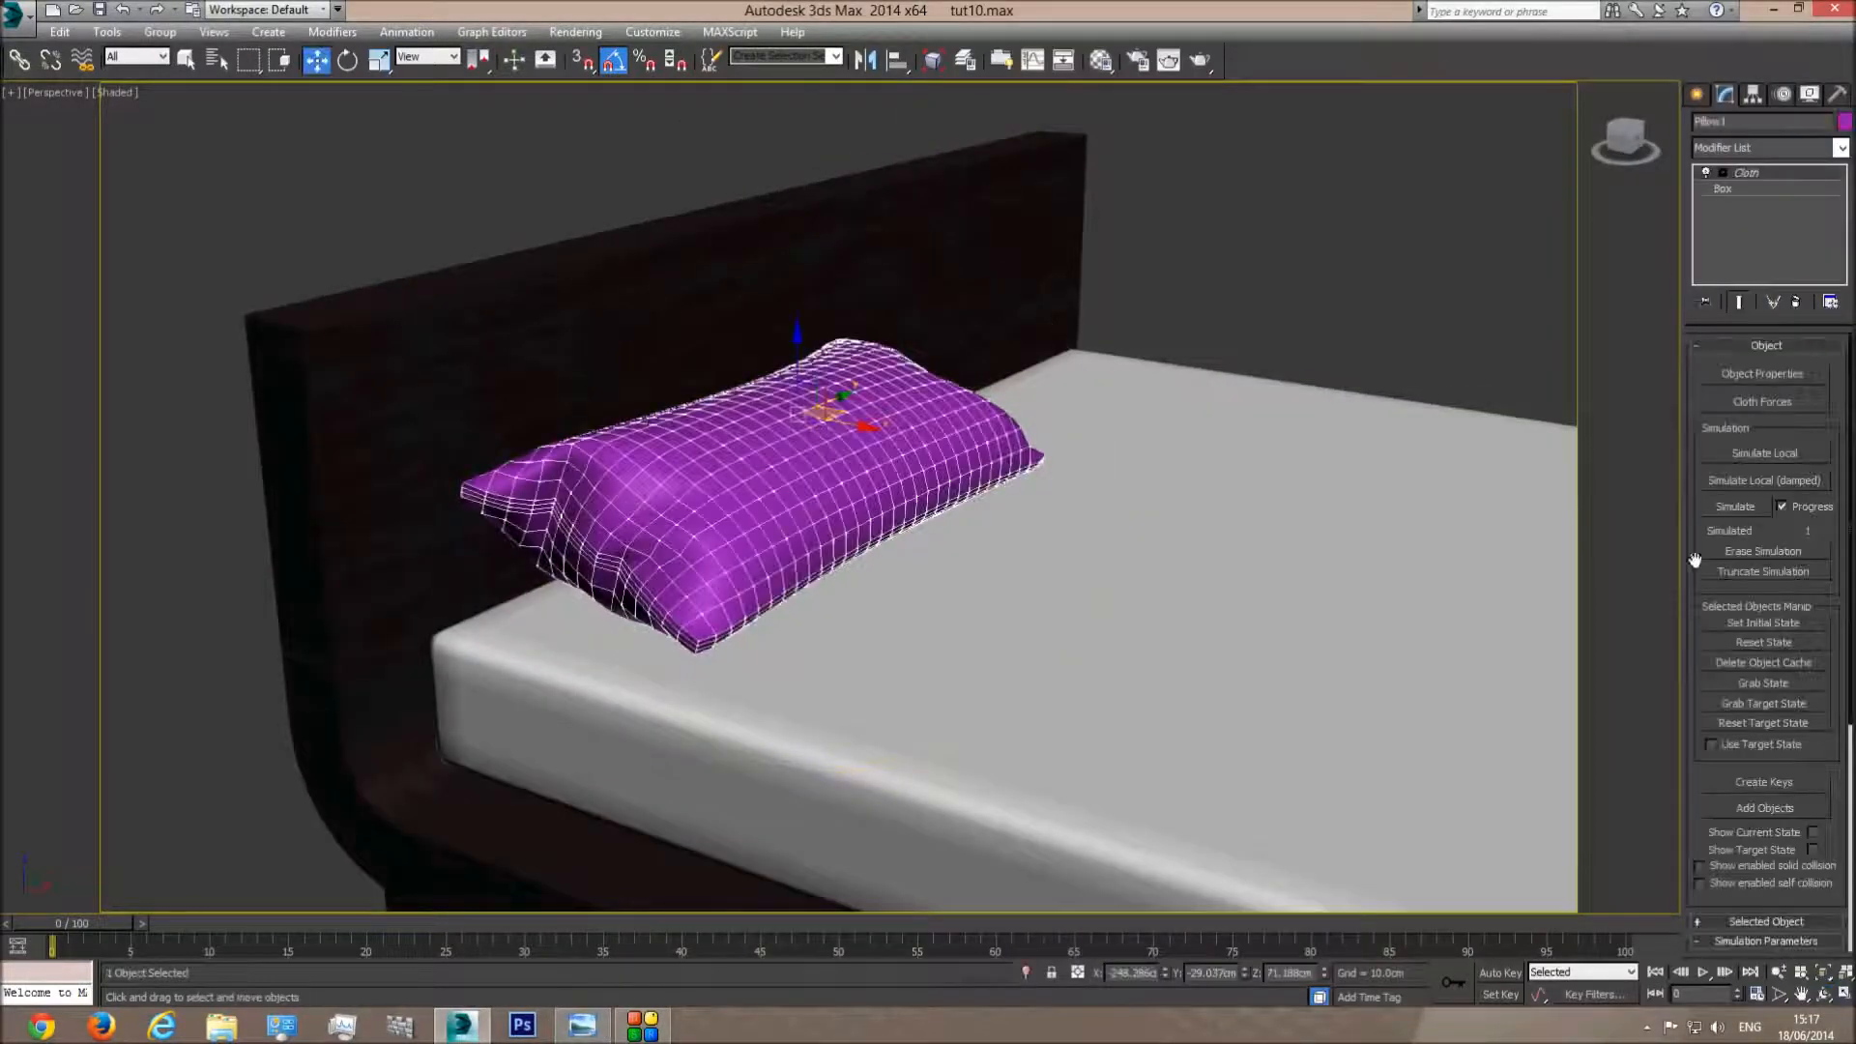
click(1761, 640)
click(1744, 371)
click(735, 266)
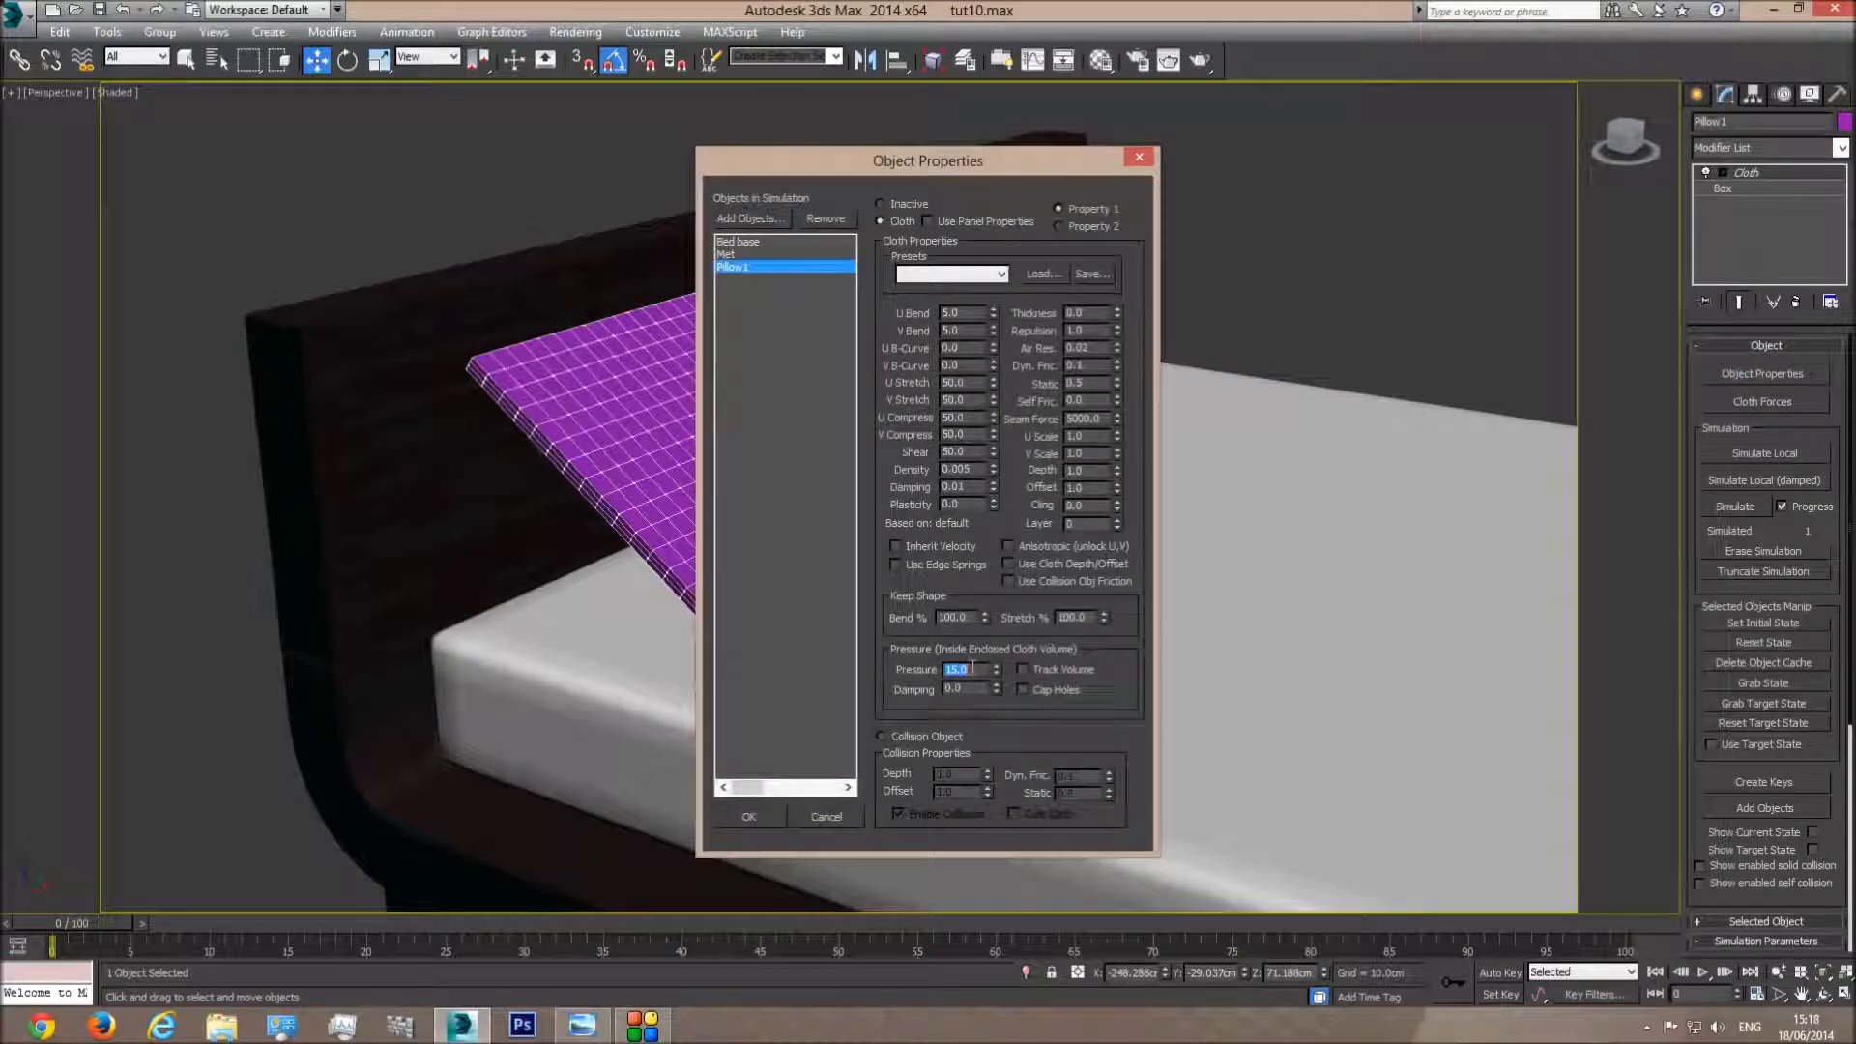
click(748, 816)
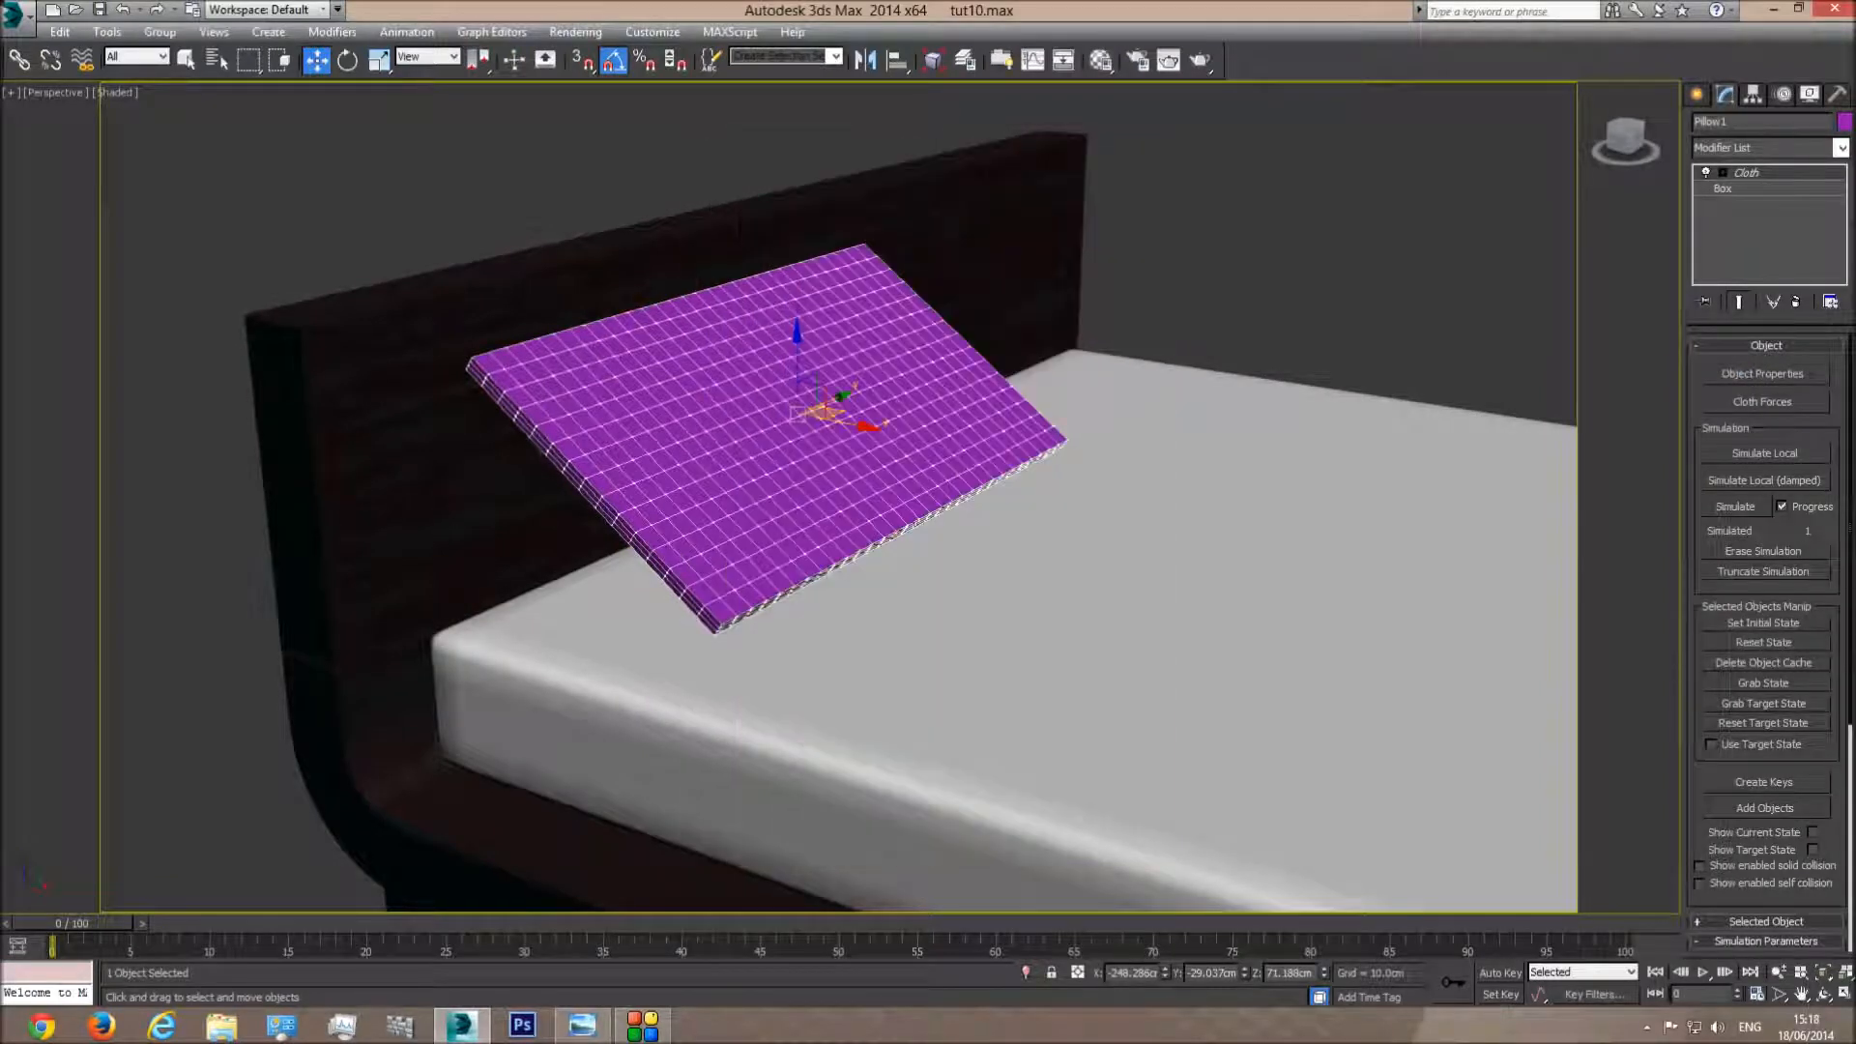
click(1779, 459)
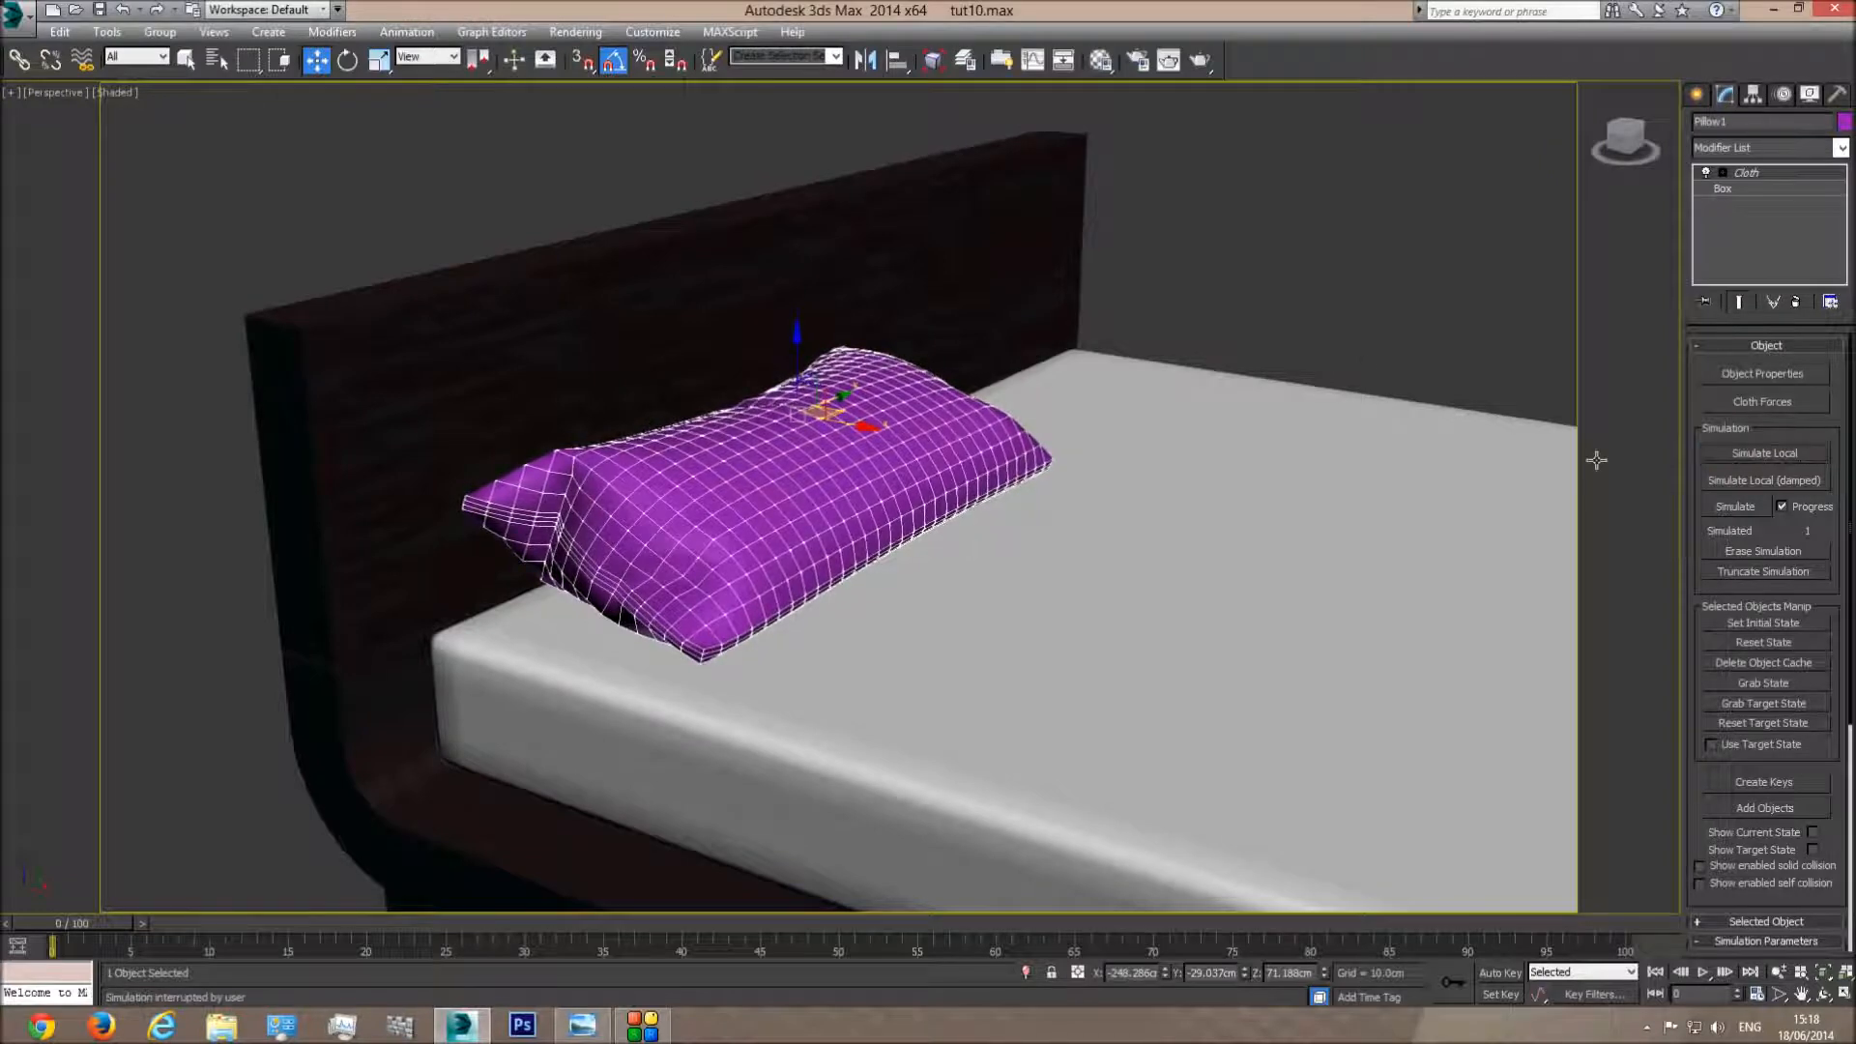
key(Escape)
click(1324, 256)
click(1823, 994)
mouse_move(850, 580)
mouse_down()
mouse_move(947, 580)
mouse_move(867, 573)
mouse_up()
Reset Pillow1's cloth state, set its pressure to 7 and run the local simulation until it settles on the mattress
key(w)
click(832, 426)
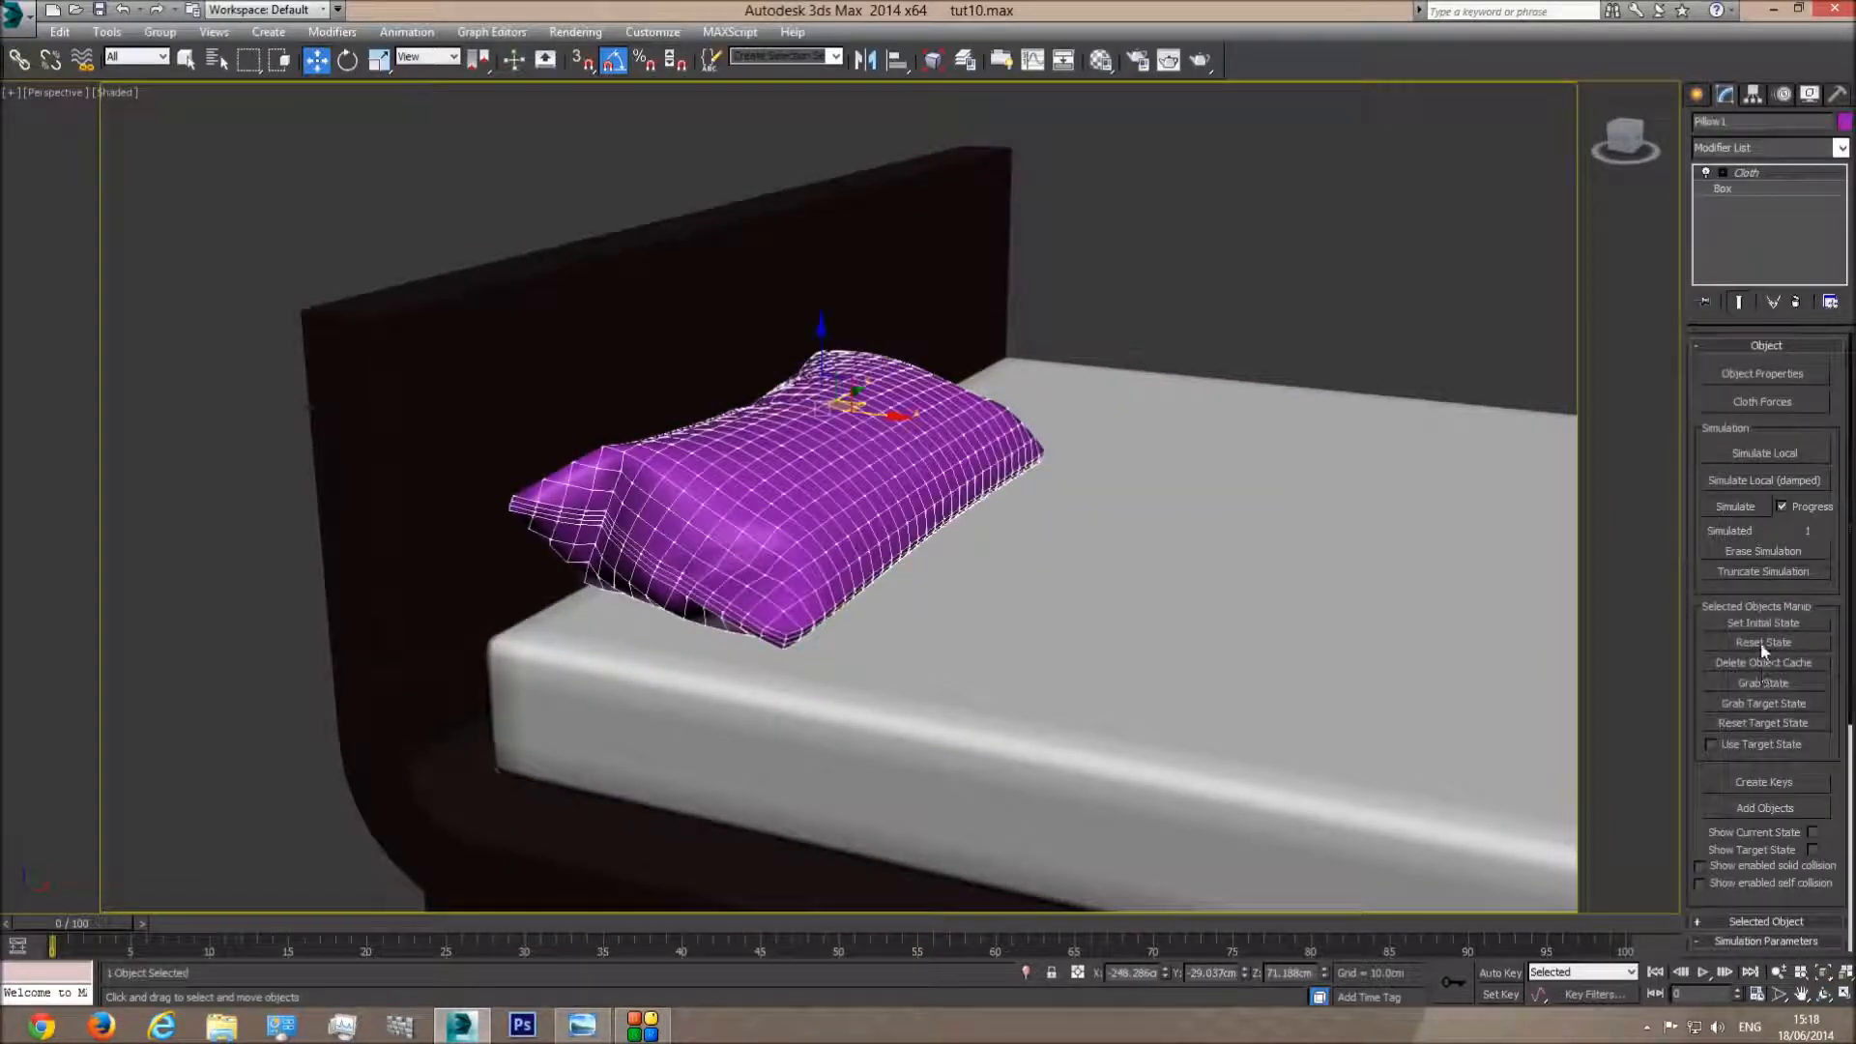
click(1761, 644)
click(1761, 373)
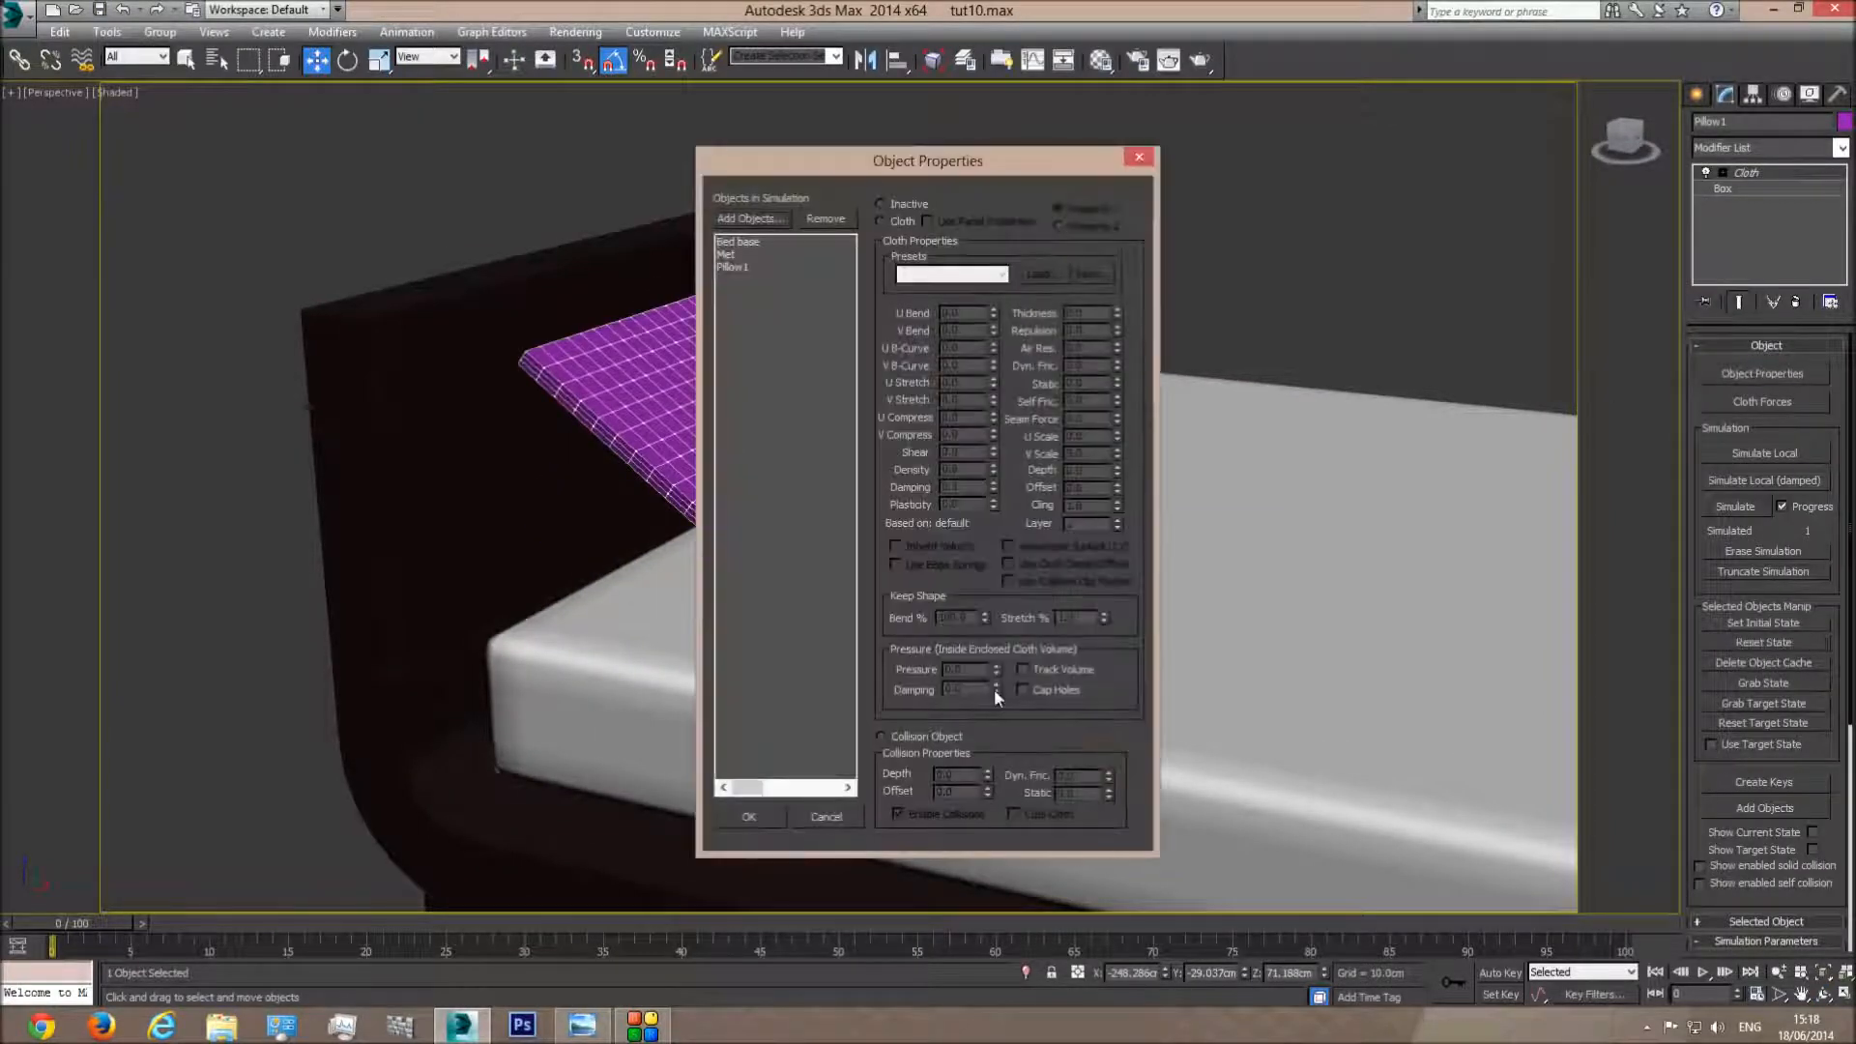
click(737, 268)
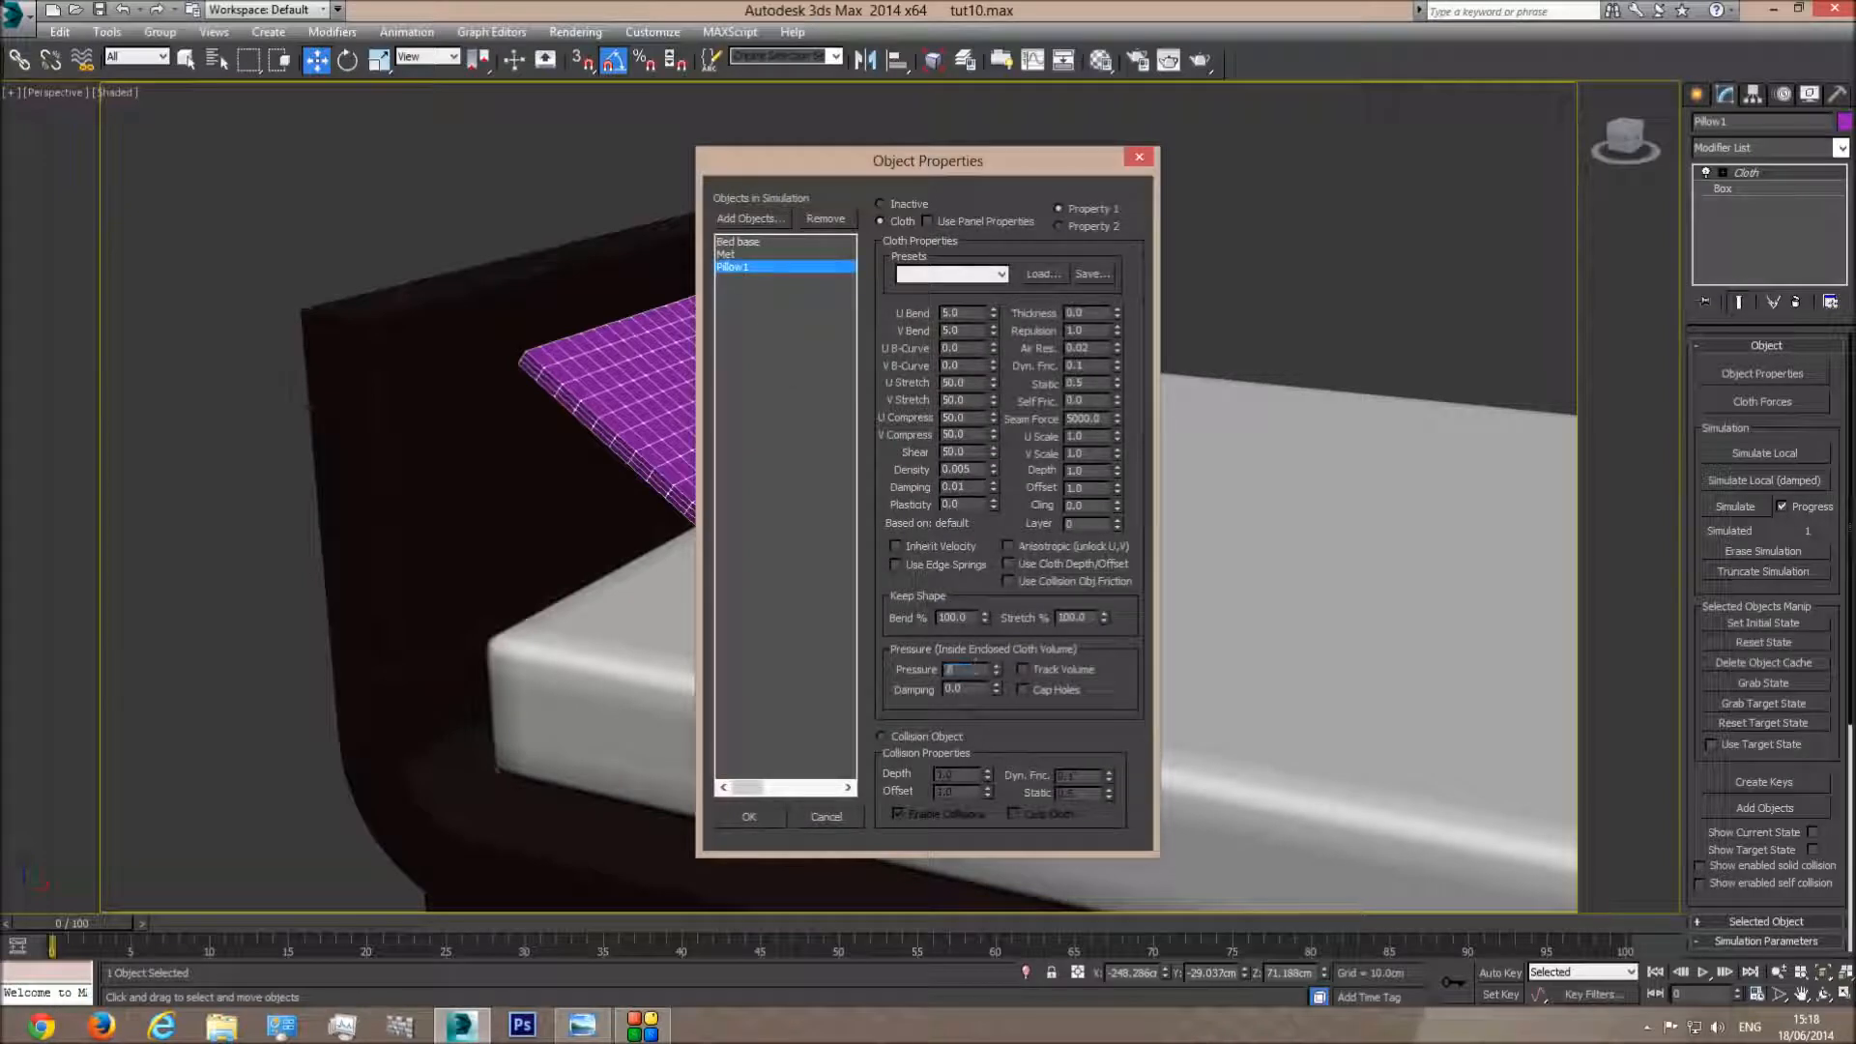
click(747, 817)
click(1759, 453)
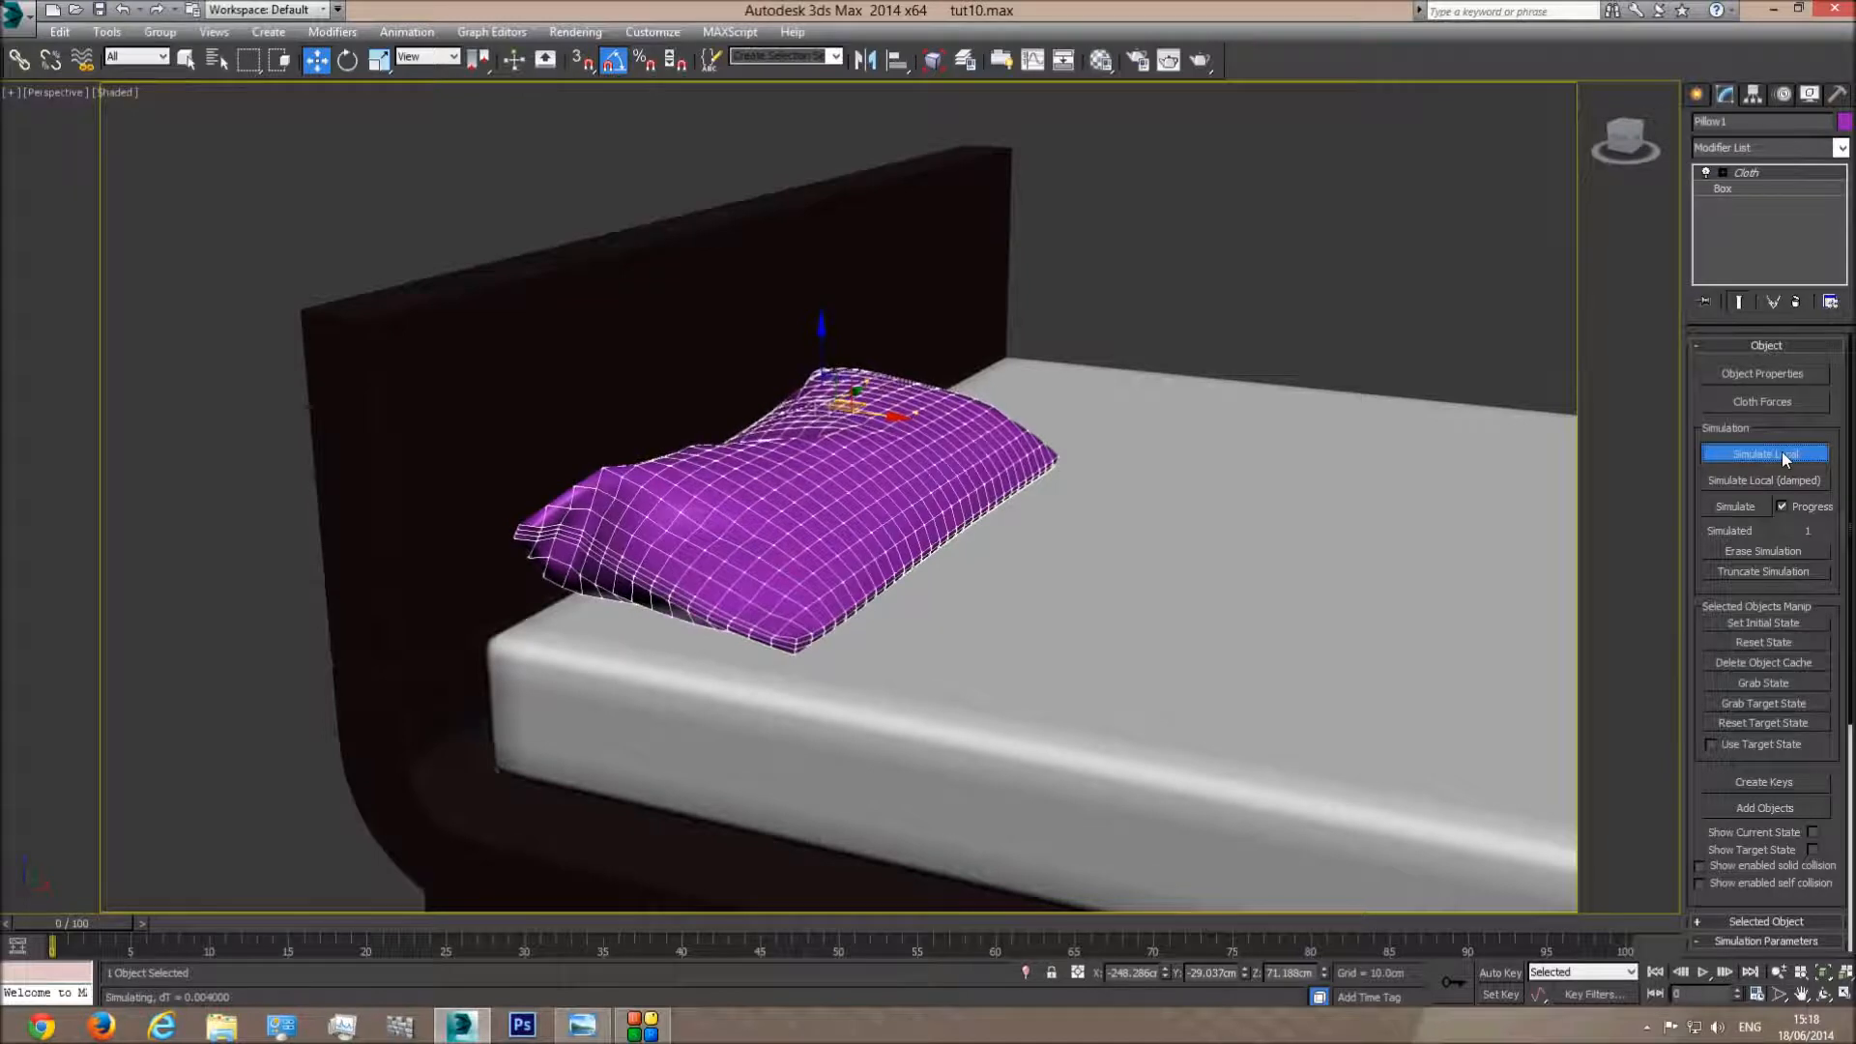
click(1785, 458)
click(1290, 307)
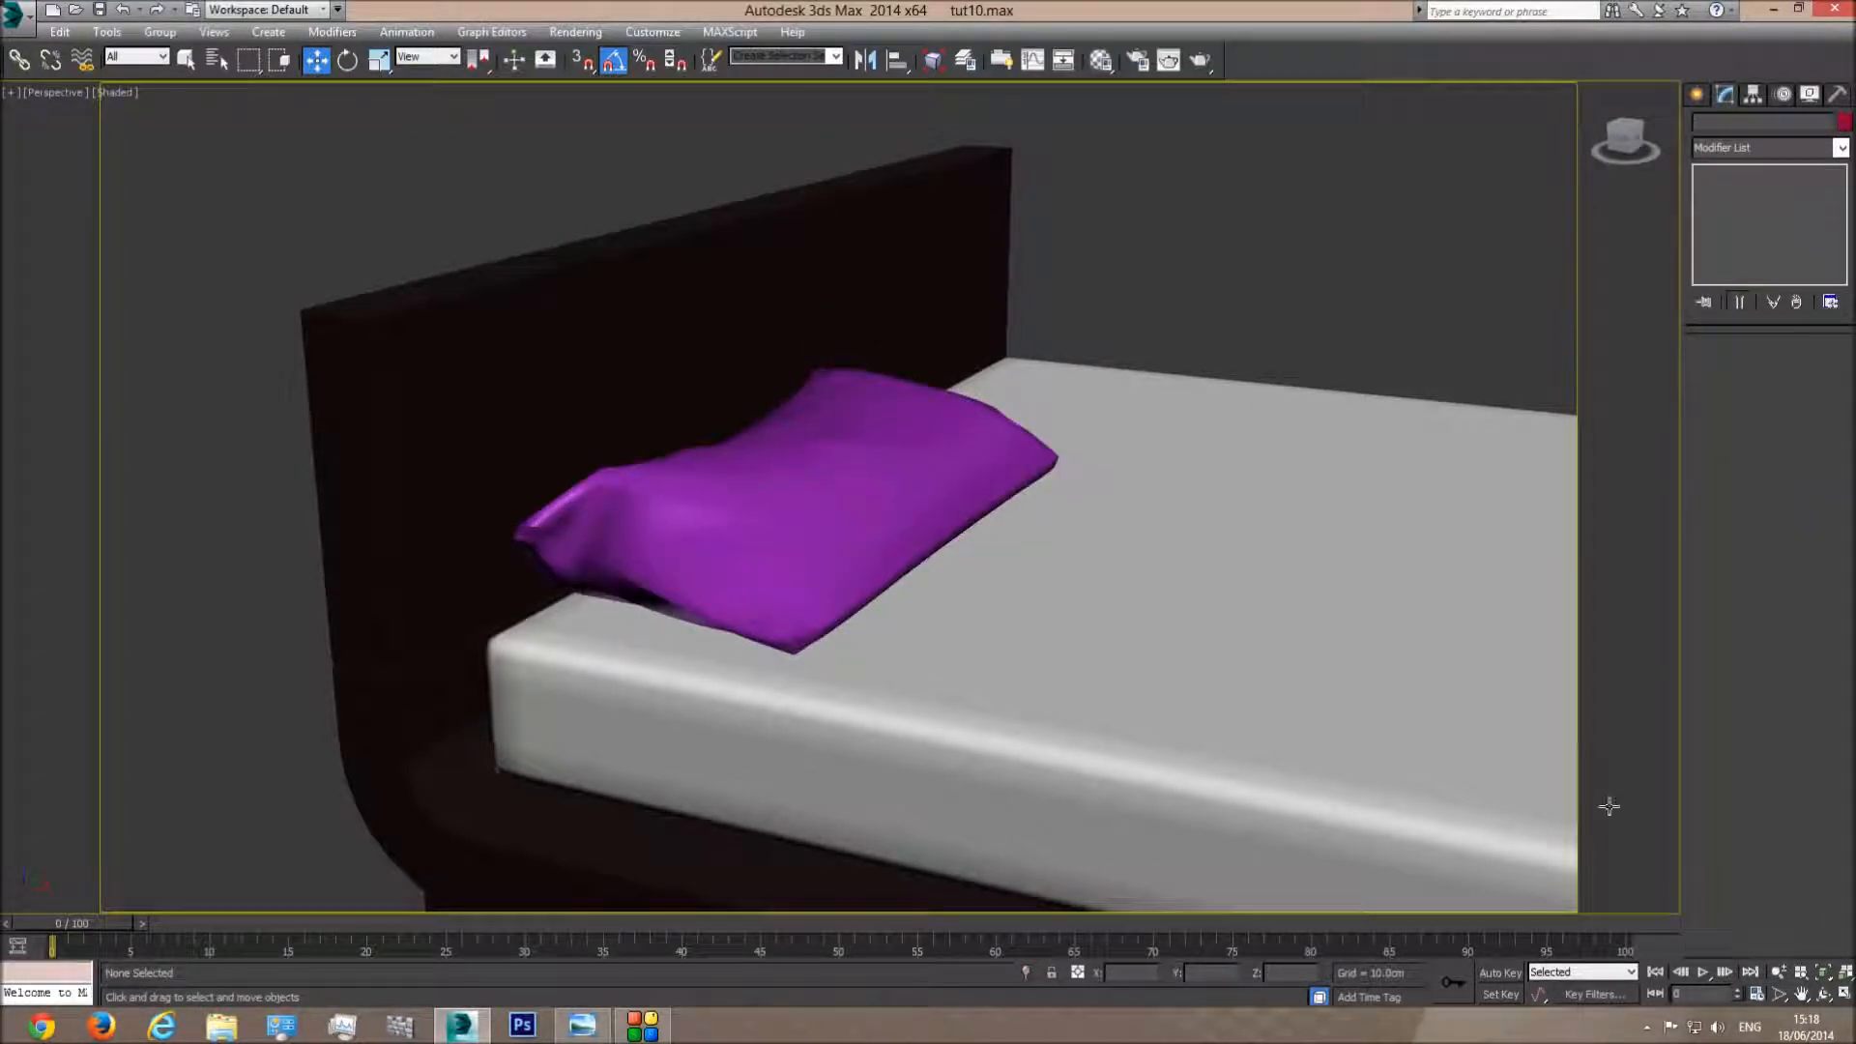
click(1825, 997)
drag(841, 498, 764, 514)
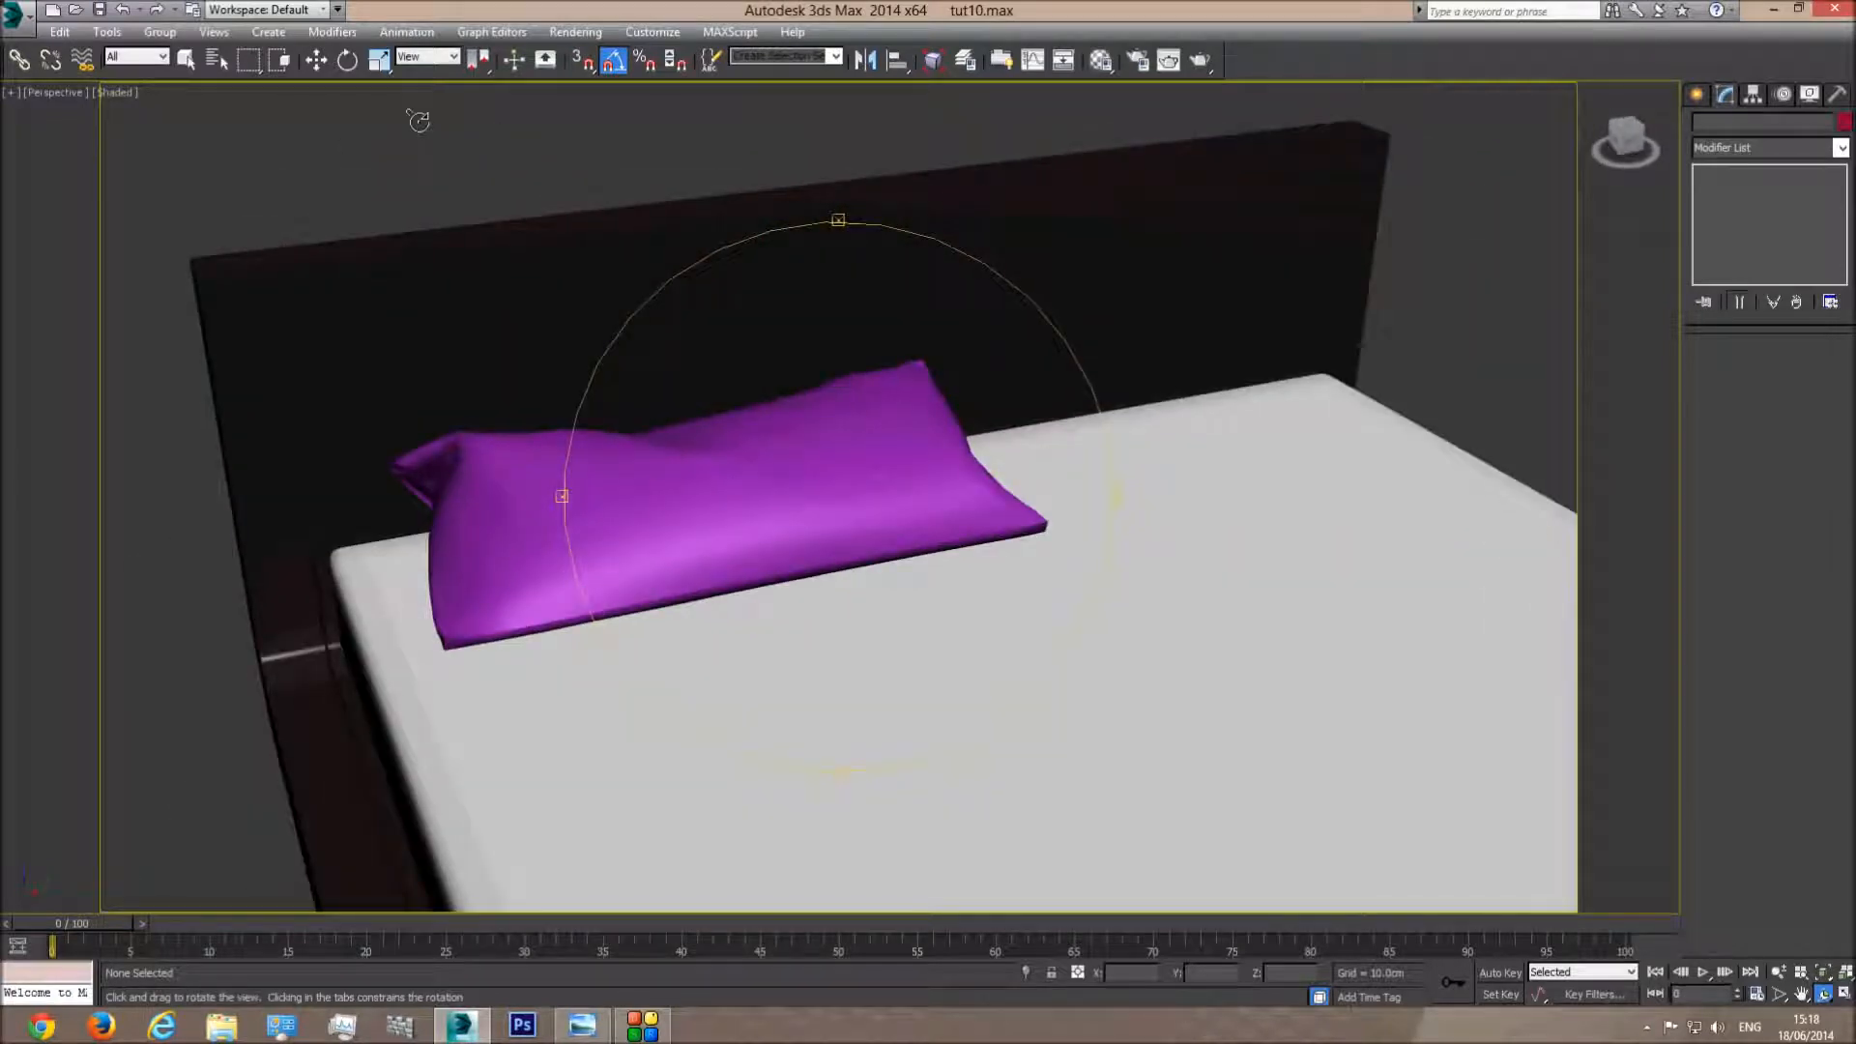
Move Pillow1 along the headboard to Y about -34.3 cm, and copy it to Y about 54.1 cm
click(316, 60)
click(816, 468)
drag(778, 418, 745, 415)
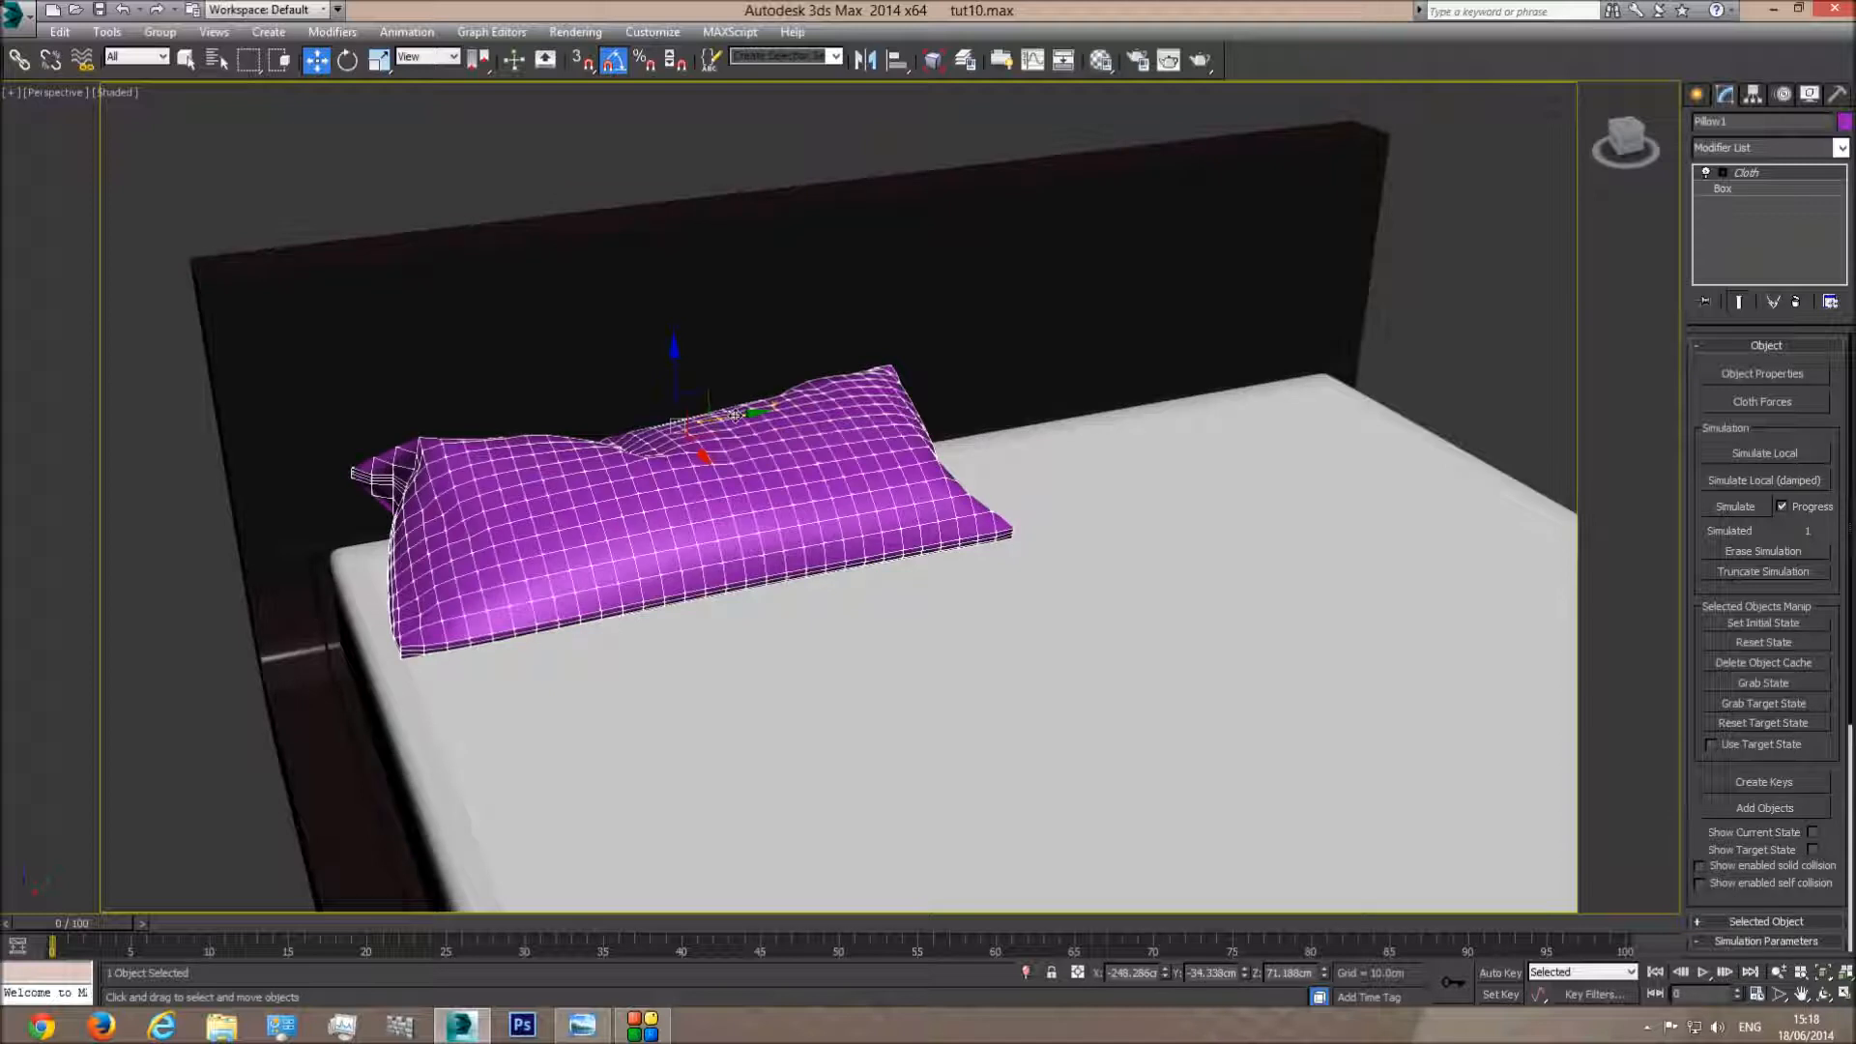
shift+drag(735, 415, 1276, 329)
click(940, 591)
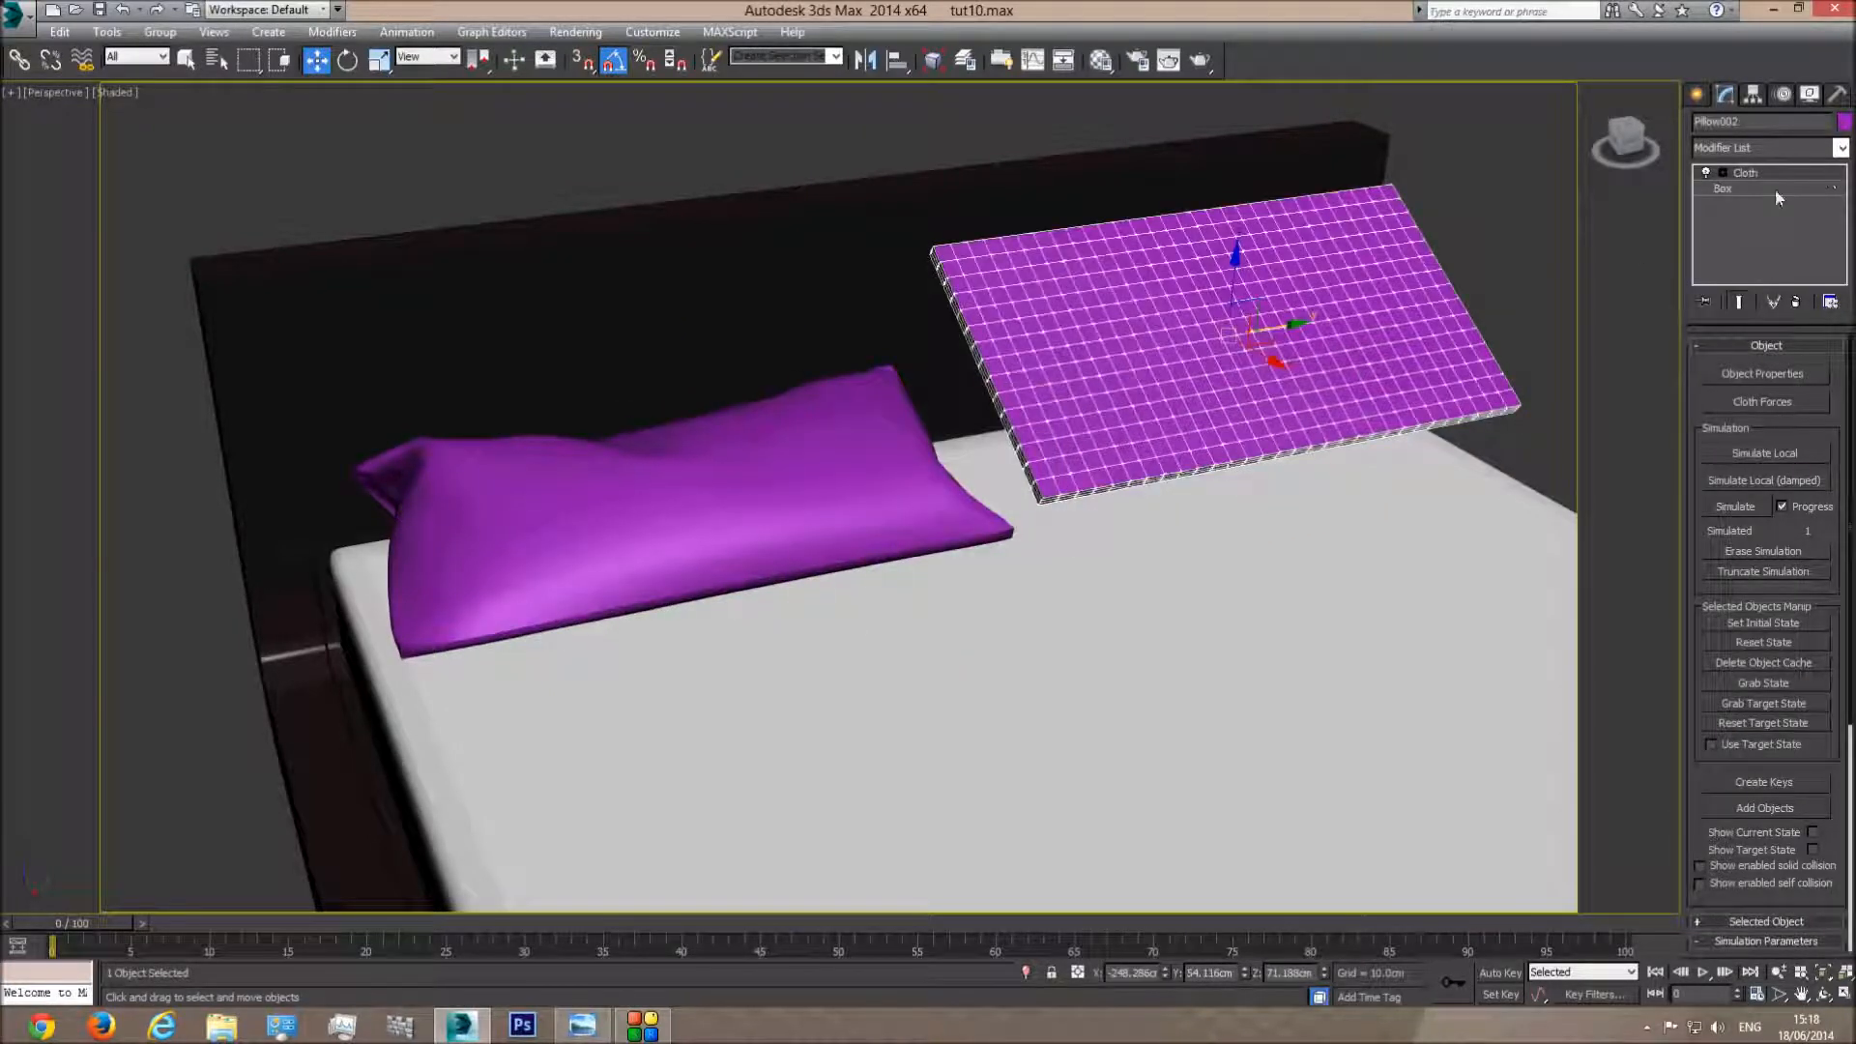
Delete the Cloth modifier from the copied pillow, Bed base and Met
right_click(1754, 174)
click(1702, 194)
click(850, 255)
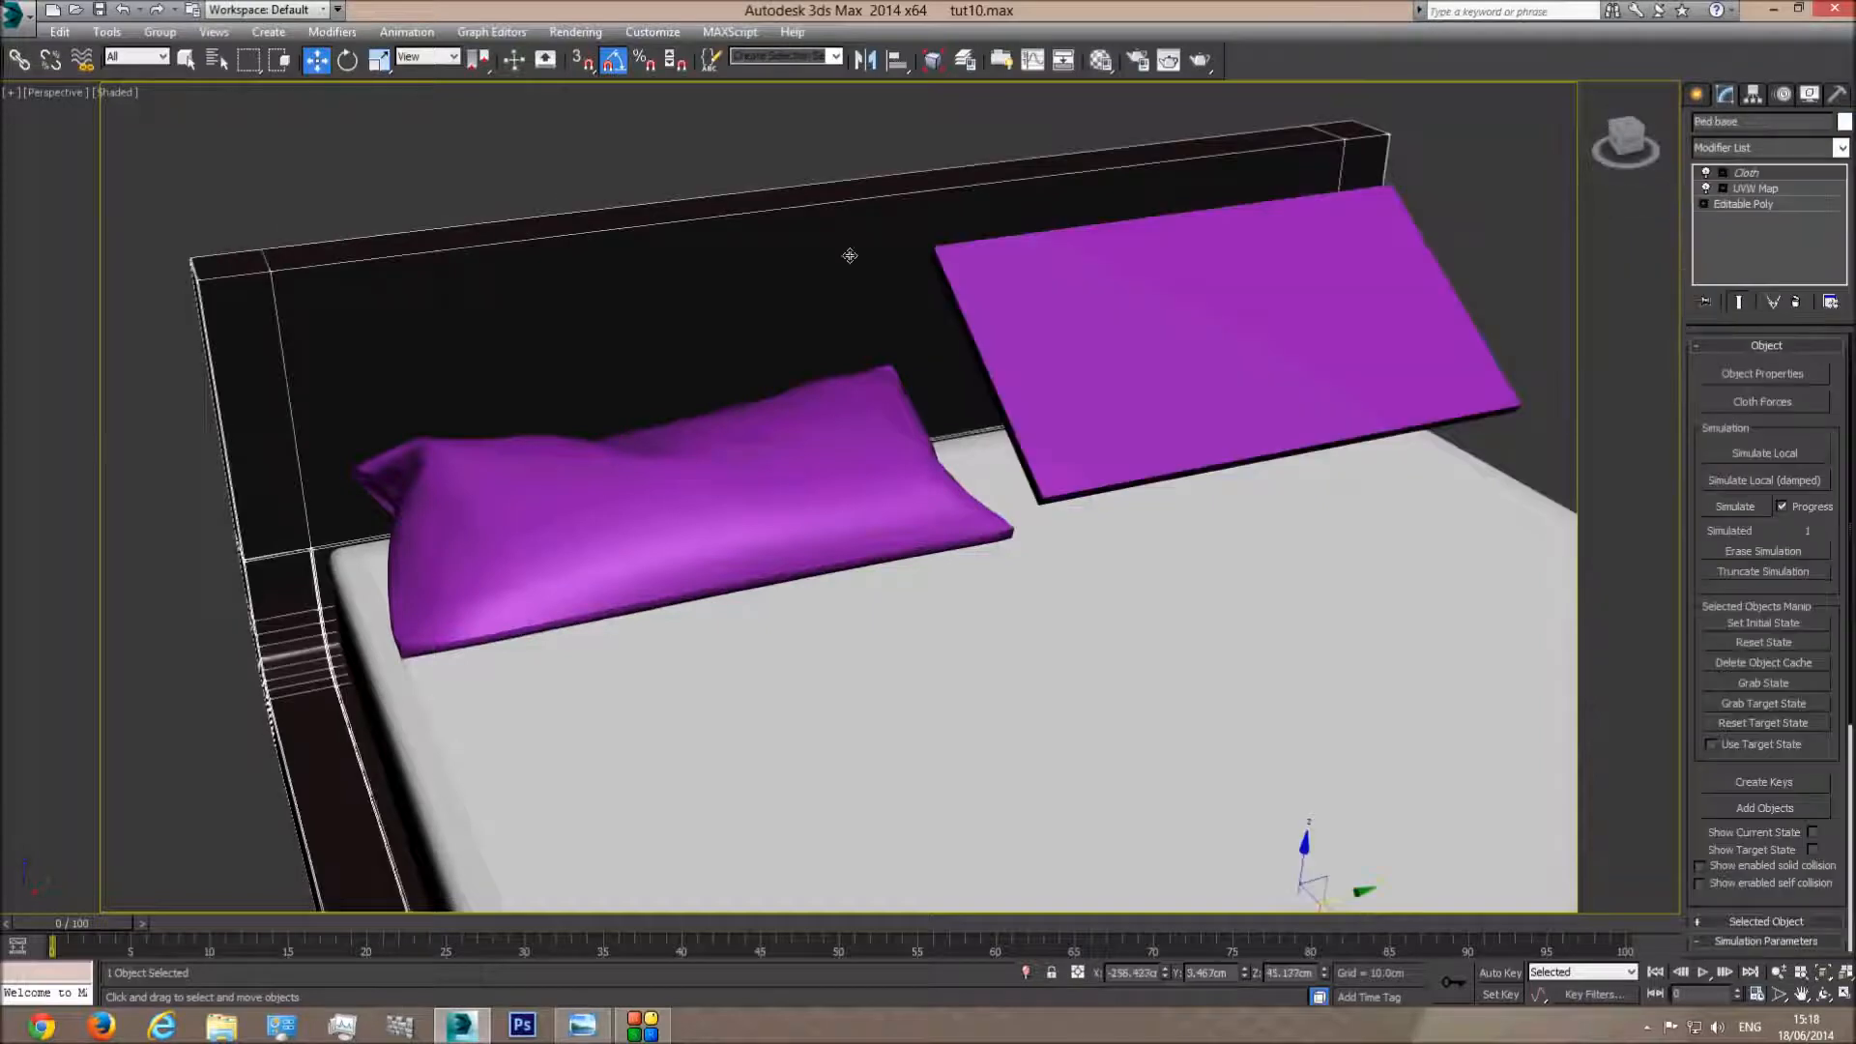
right_click(1756, 173)
click(1720, 208)
click(1320, 562)
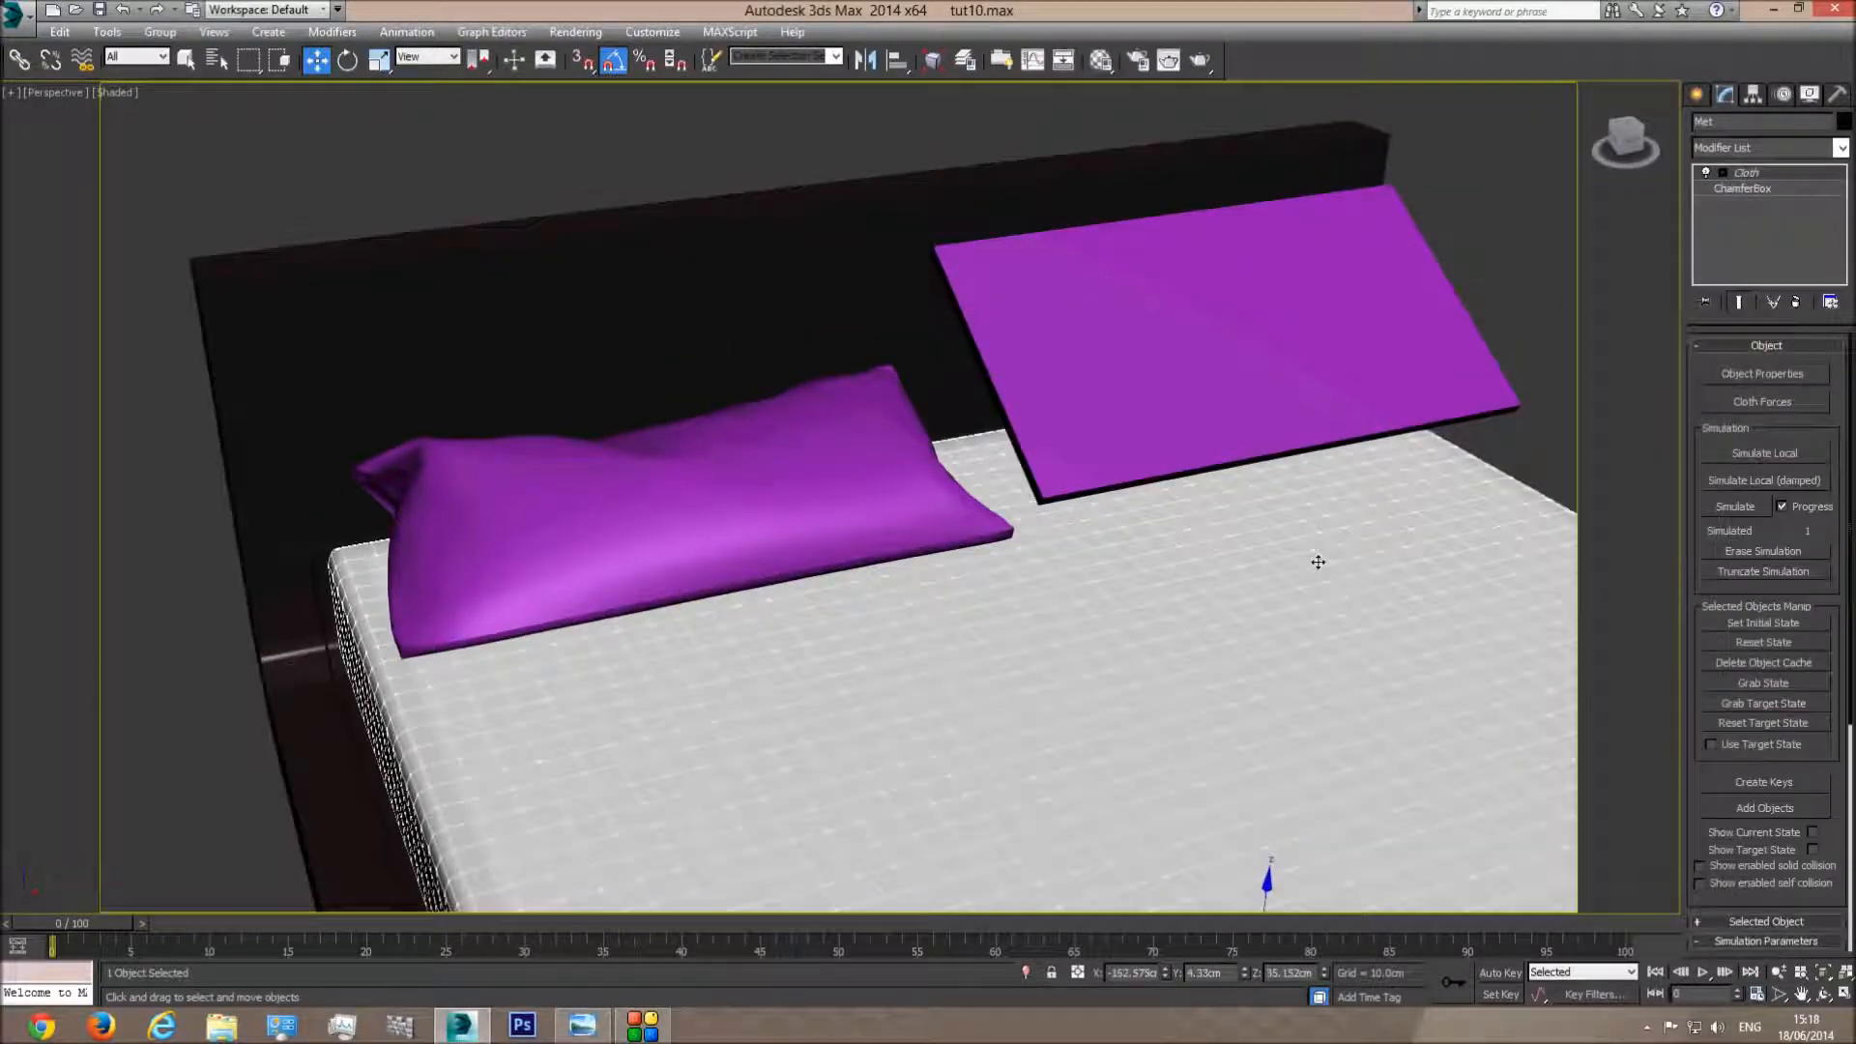
right_click(1746, 173)
click(1701, 201)
Shorten the copied pillow box to about 75.9 cm long and move it to Y about 50.1 cm
click(1259, 298)
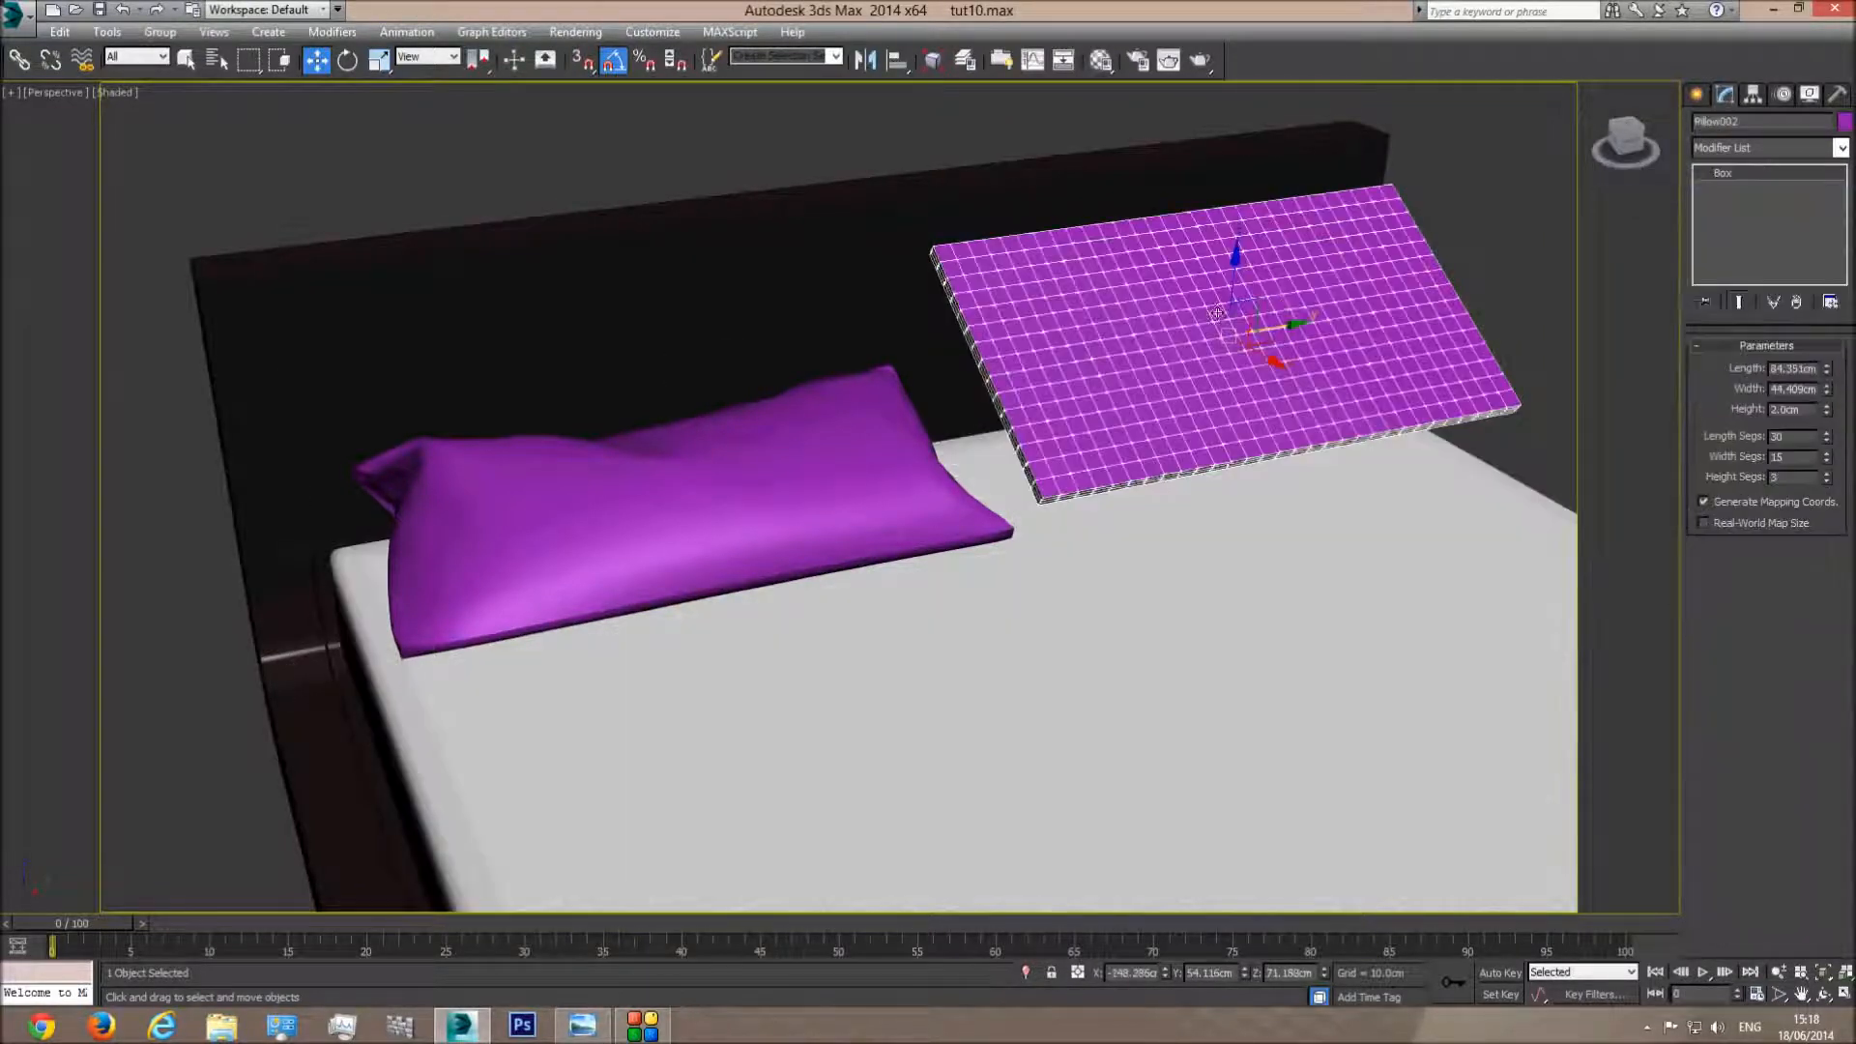
click(1825, 996)
drag(1014, 538, 1068, 545)
drag(921, 579, 771, 490)
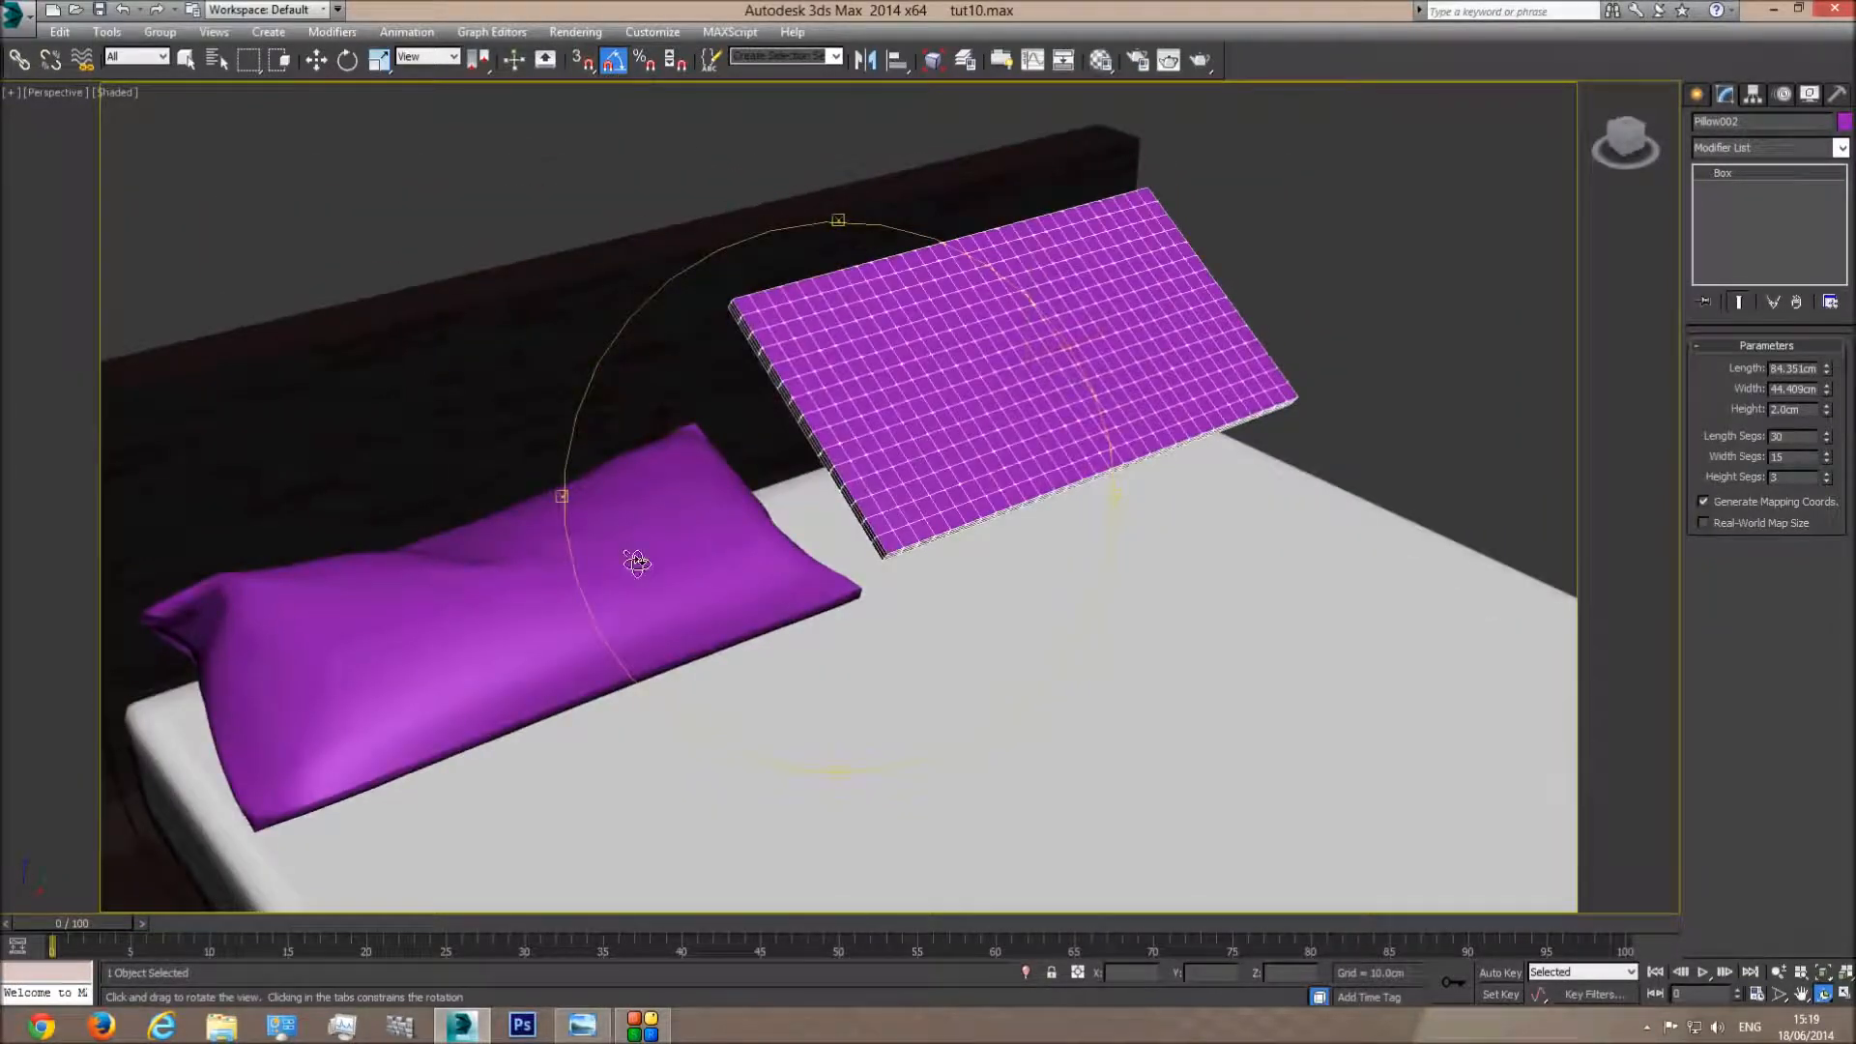
key(t)
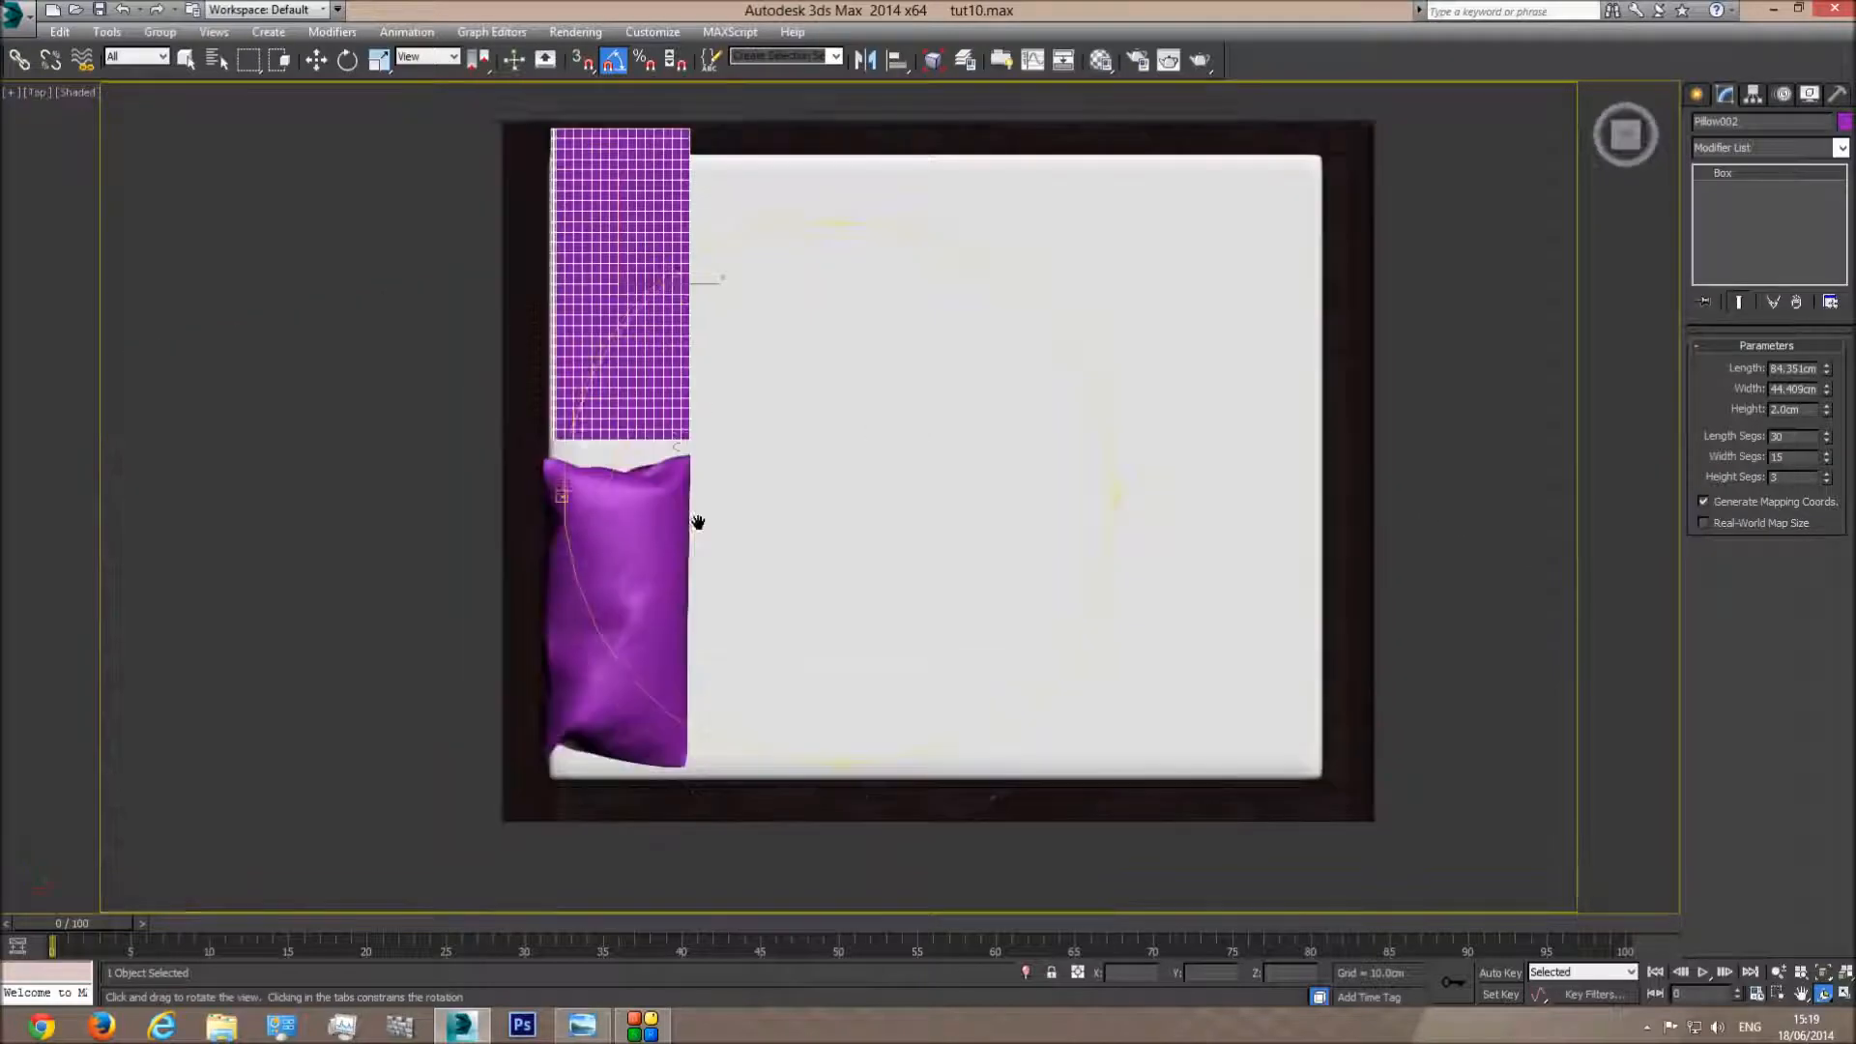
drag(1828, 374, 1828, 385)
key(w)
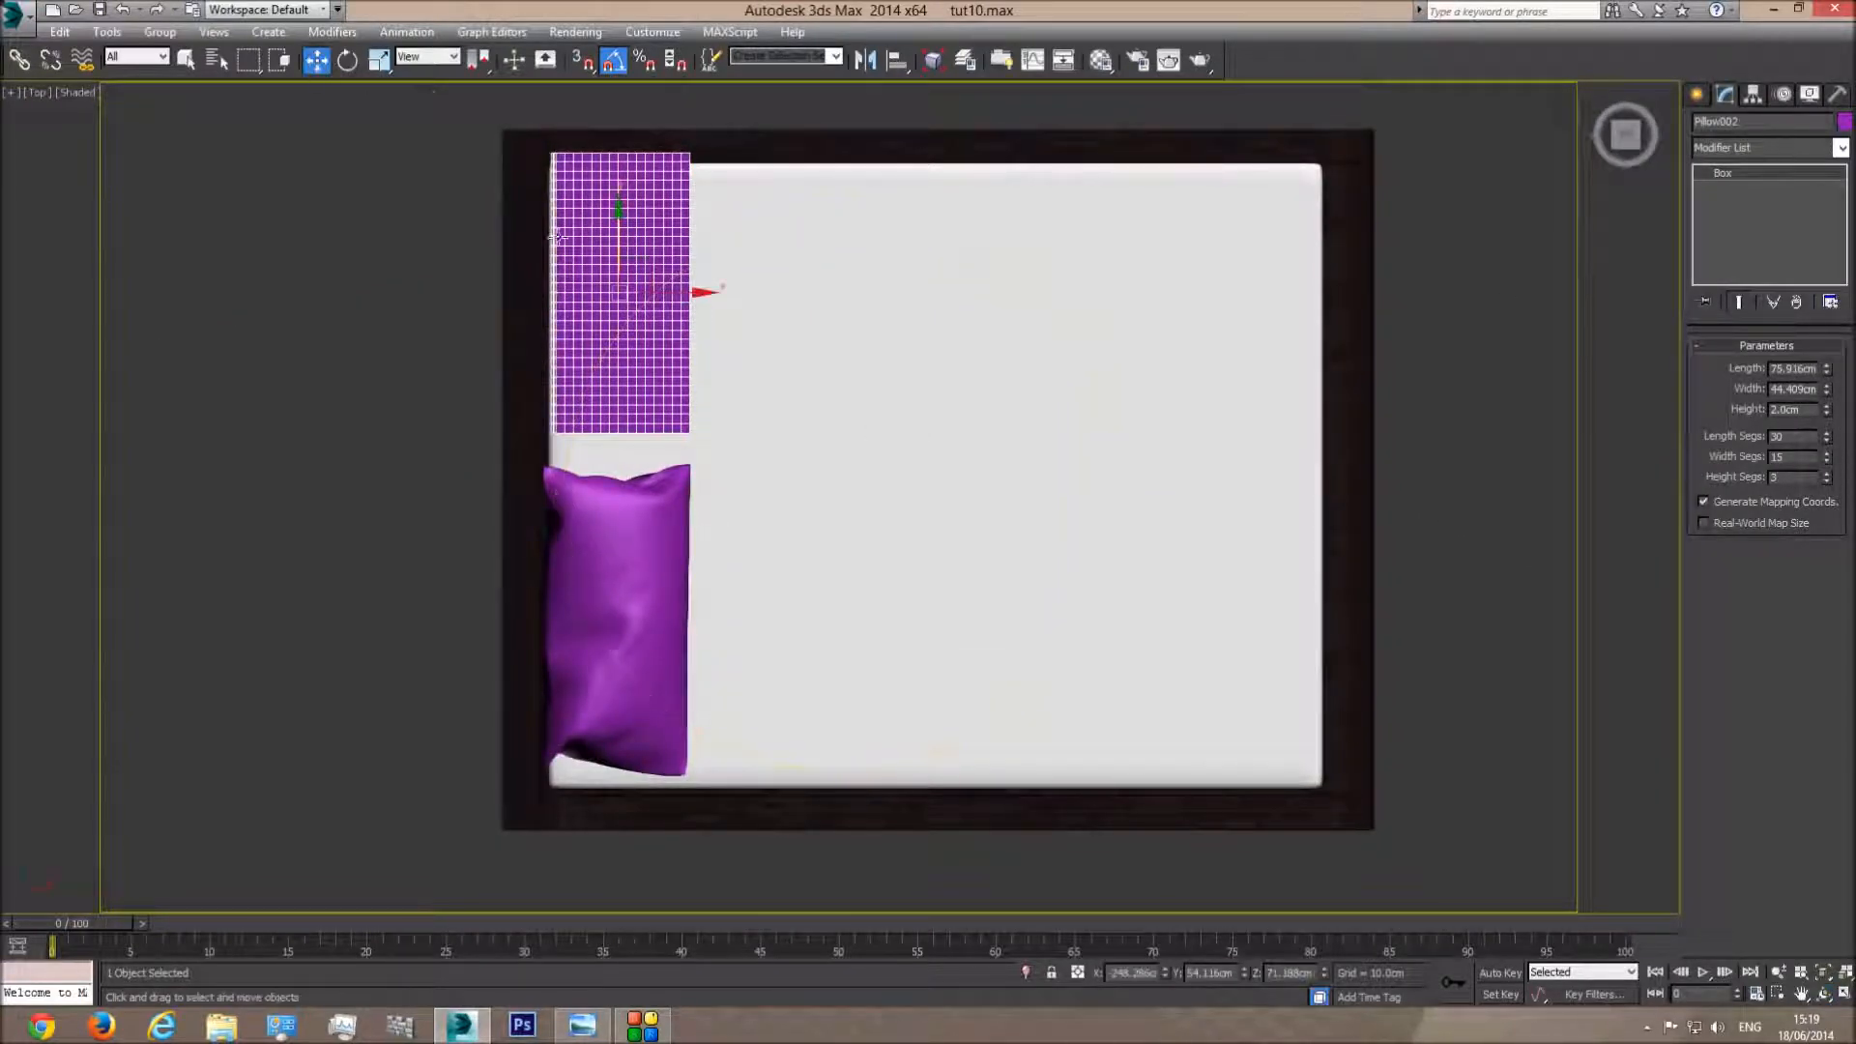
drag(615, 226, 615, 241)
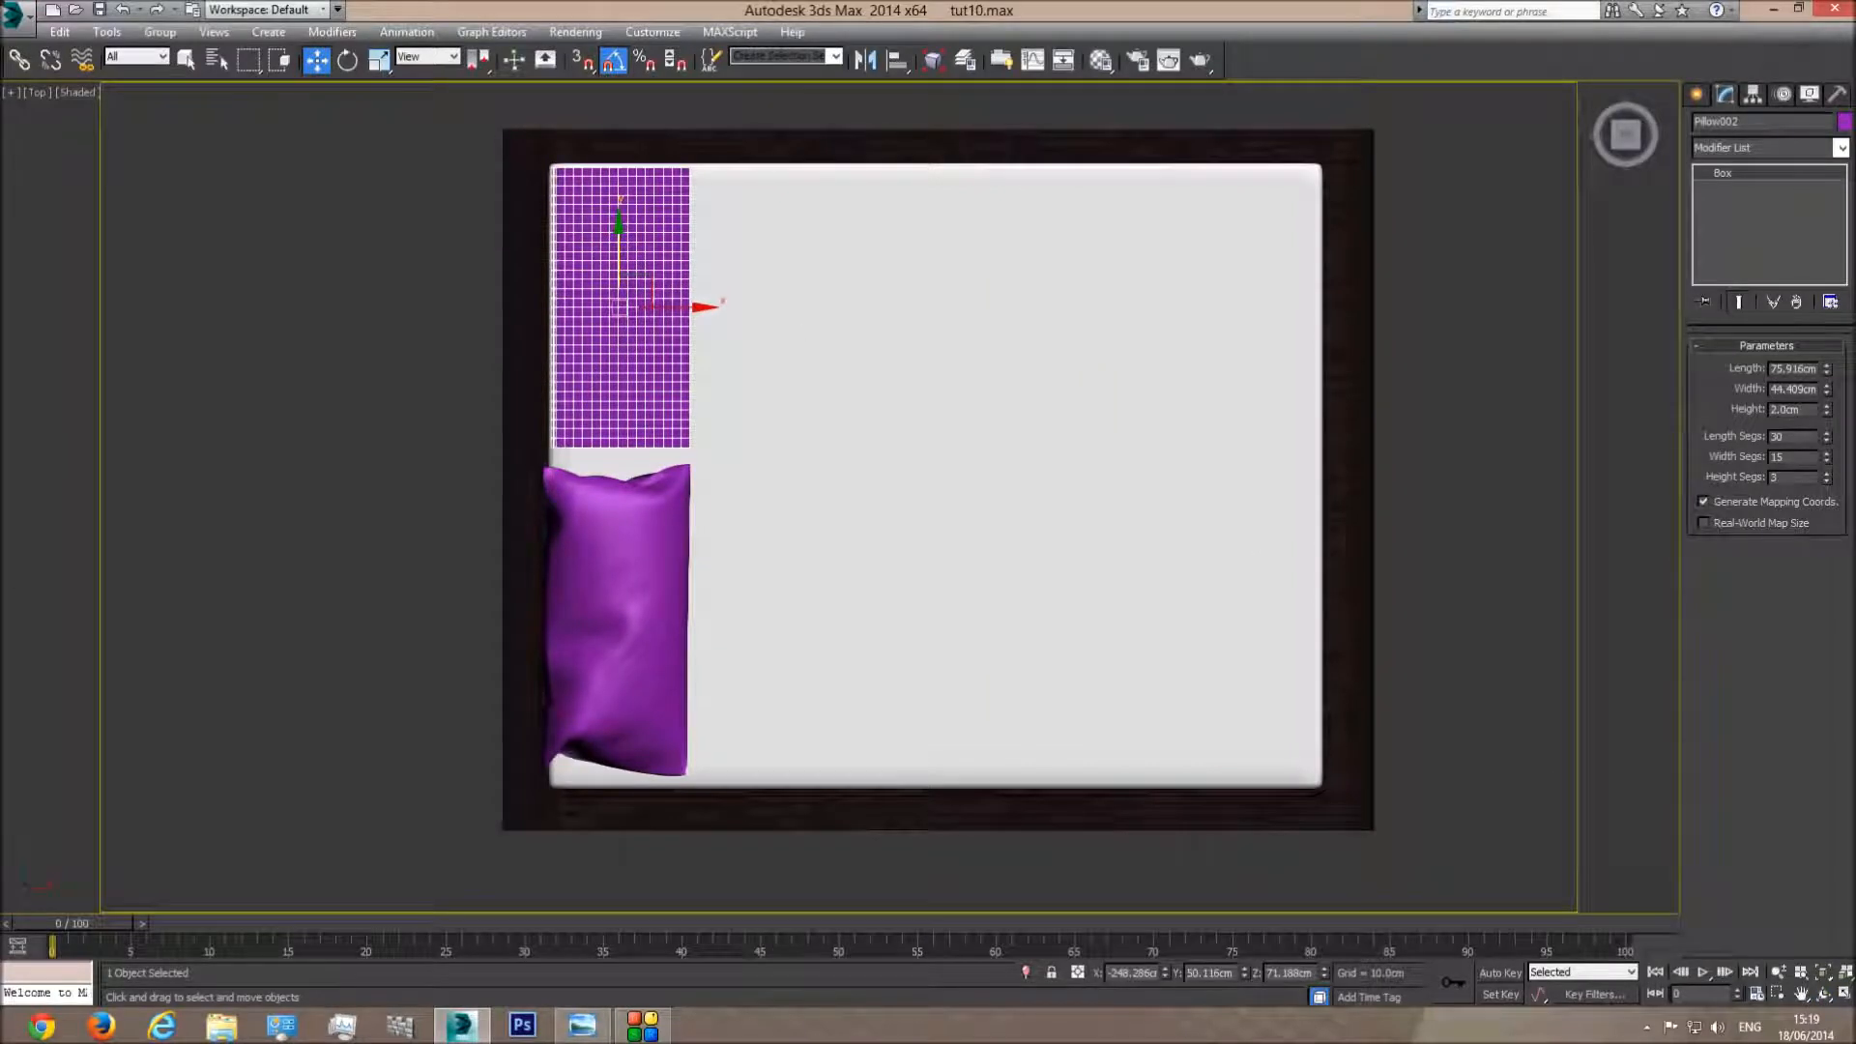
Apply a new Cloth modifier to Pillow002 and add Bed base and Met to its simulation
key(p)
click(1822, 995)
drag(811, 551, 1141, 455)
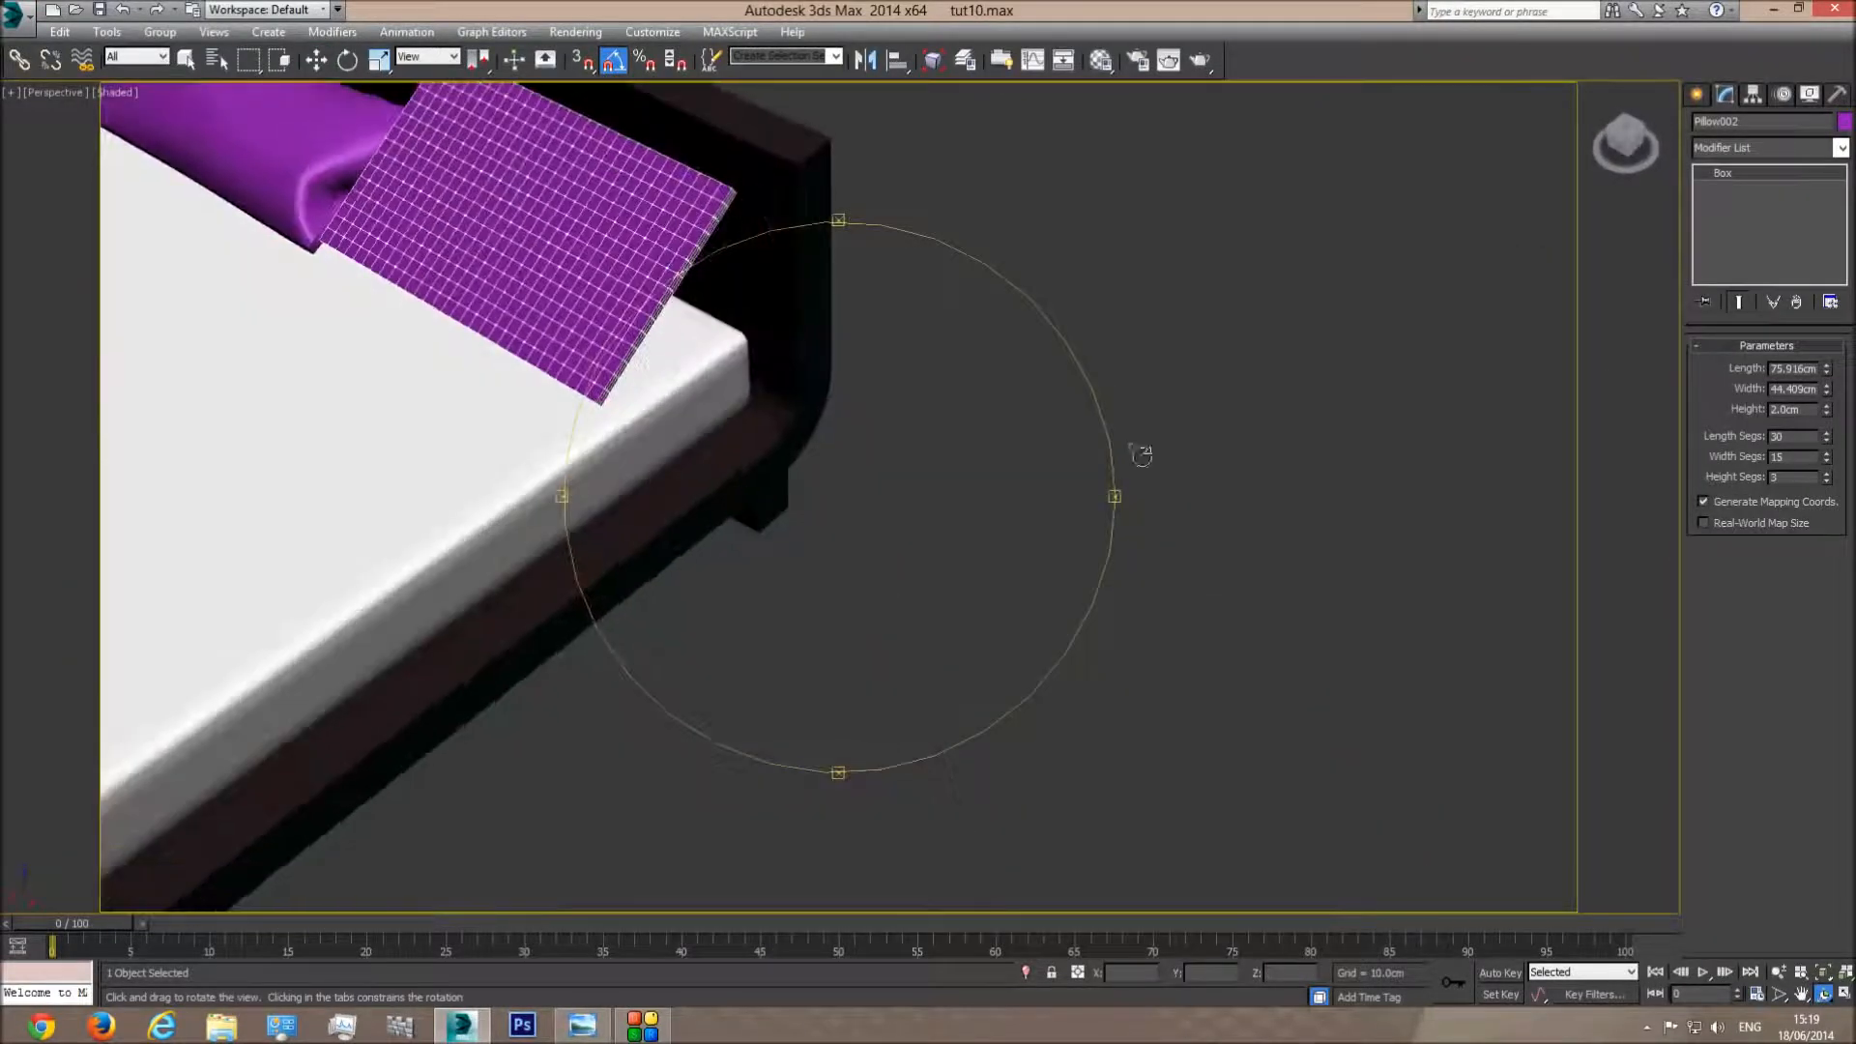
click(1841, 148)
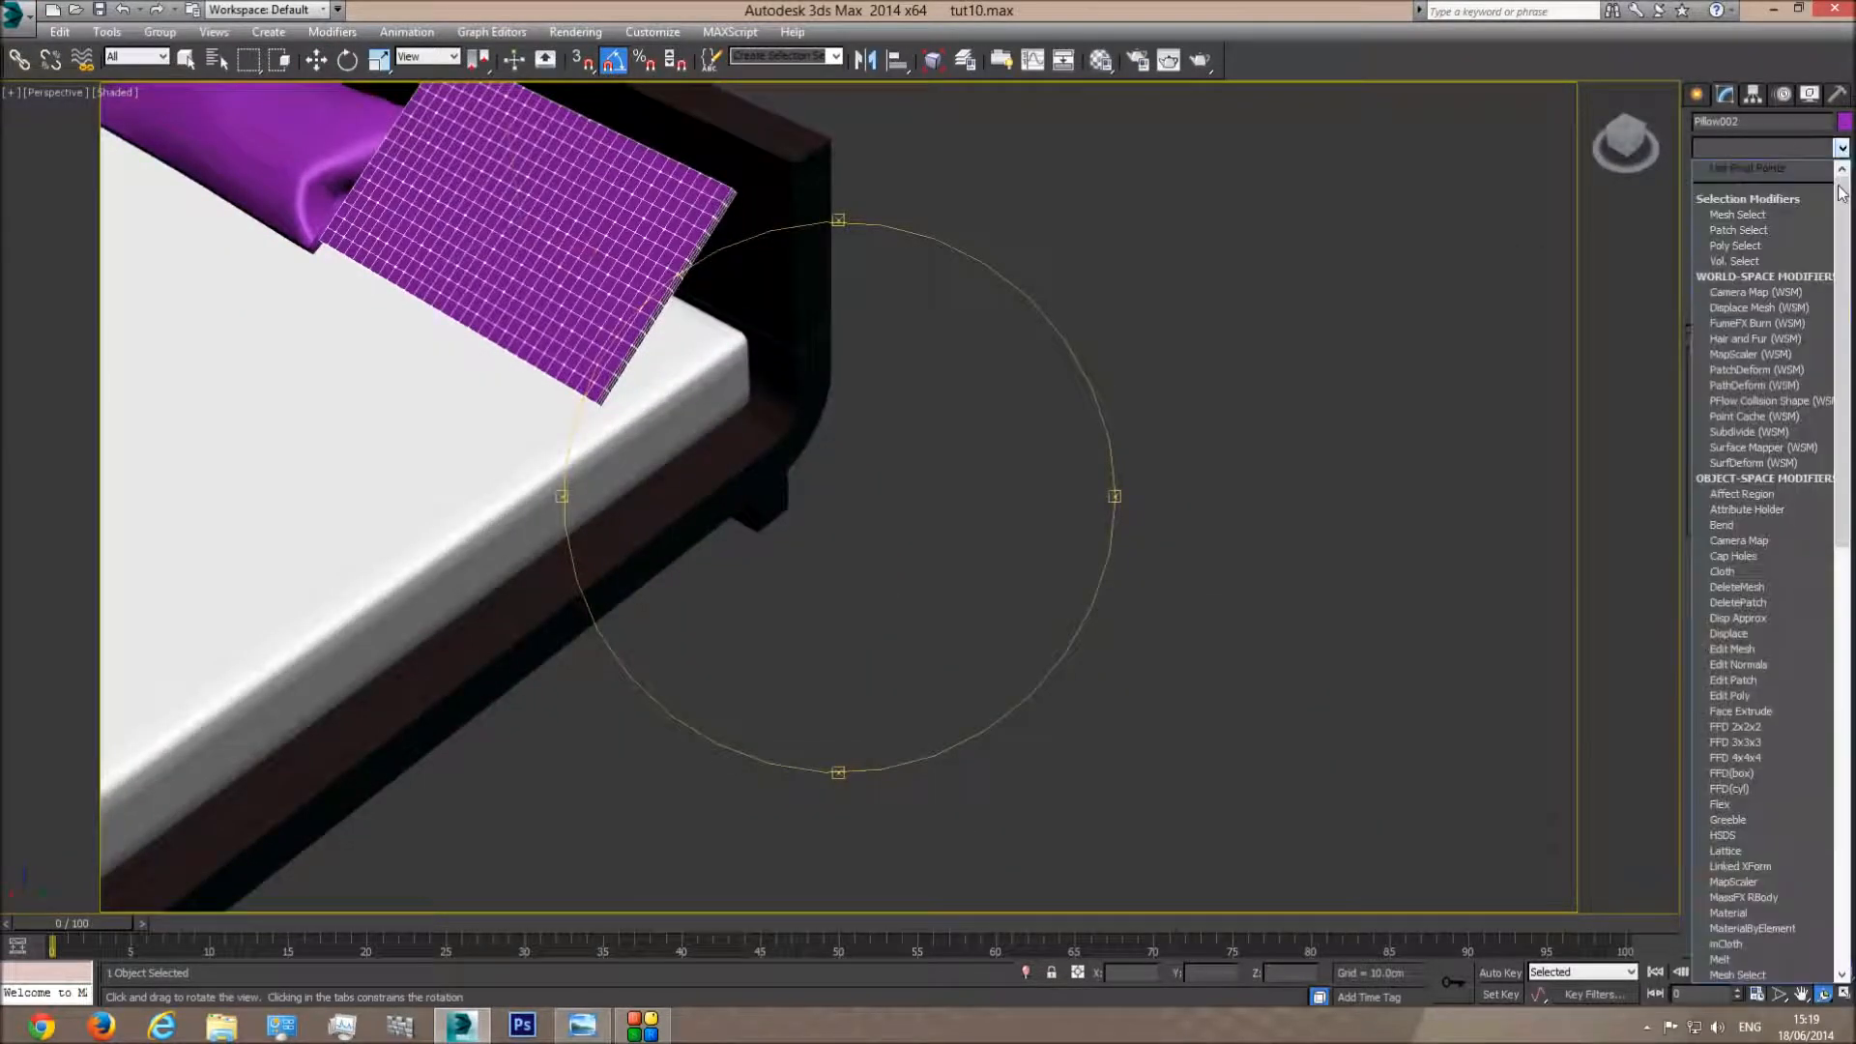
click(1755, 536)
click(1763, 375)
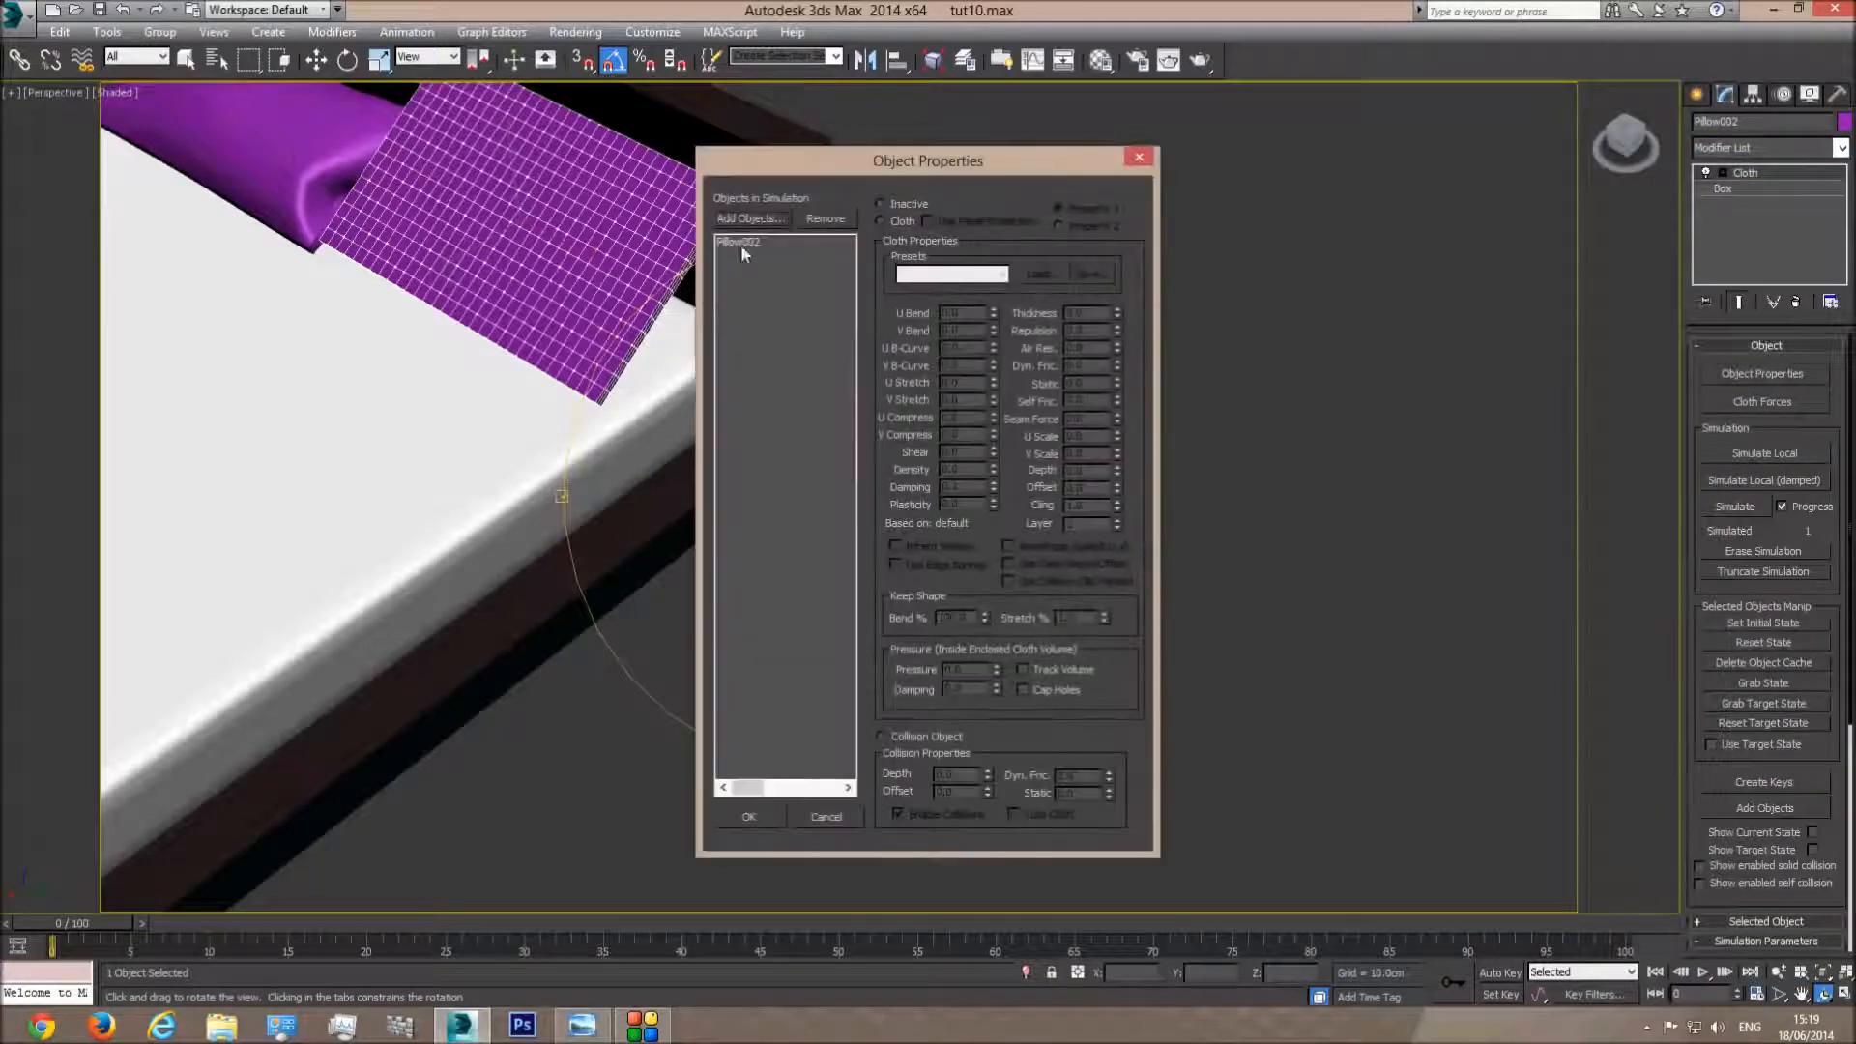
click(750, 219)
drag(620, 374, 611, 400)
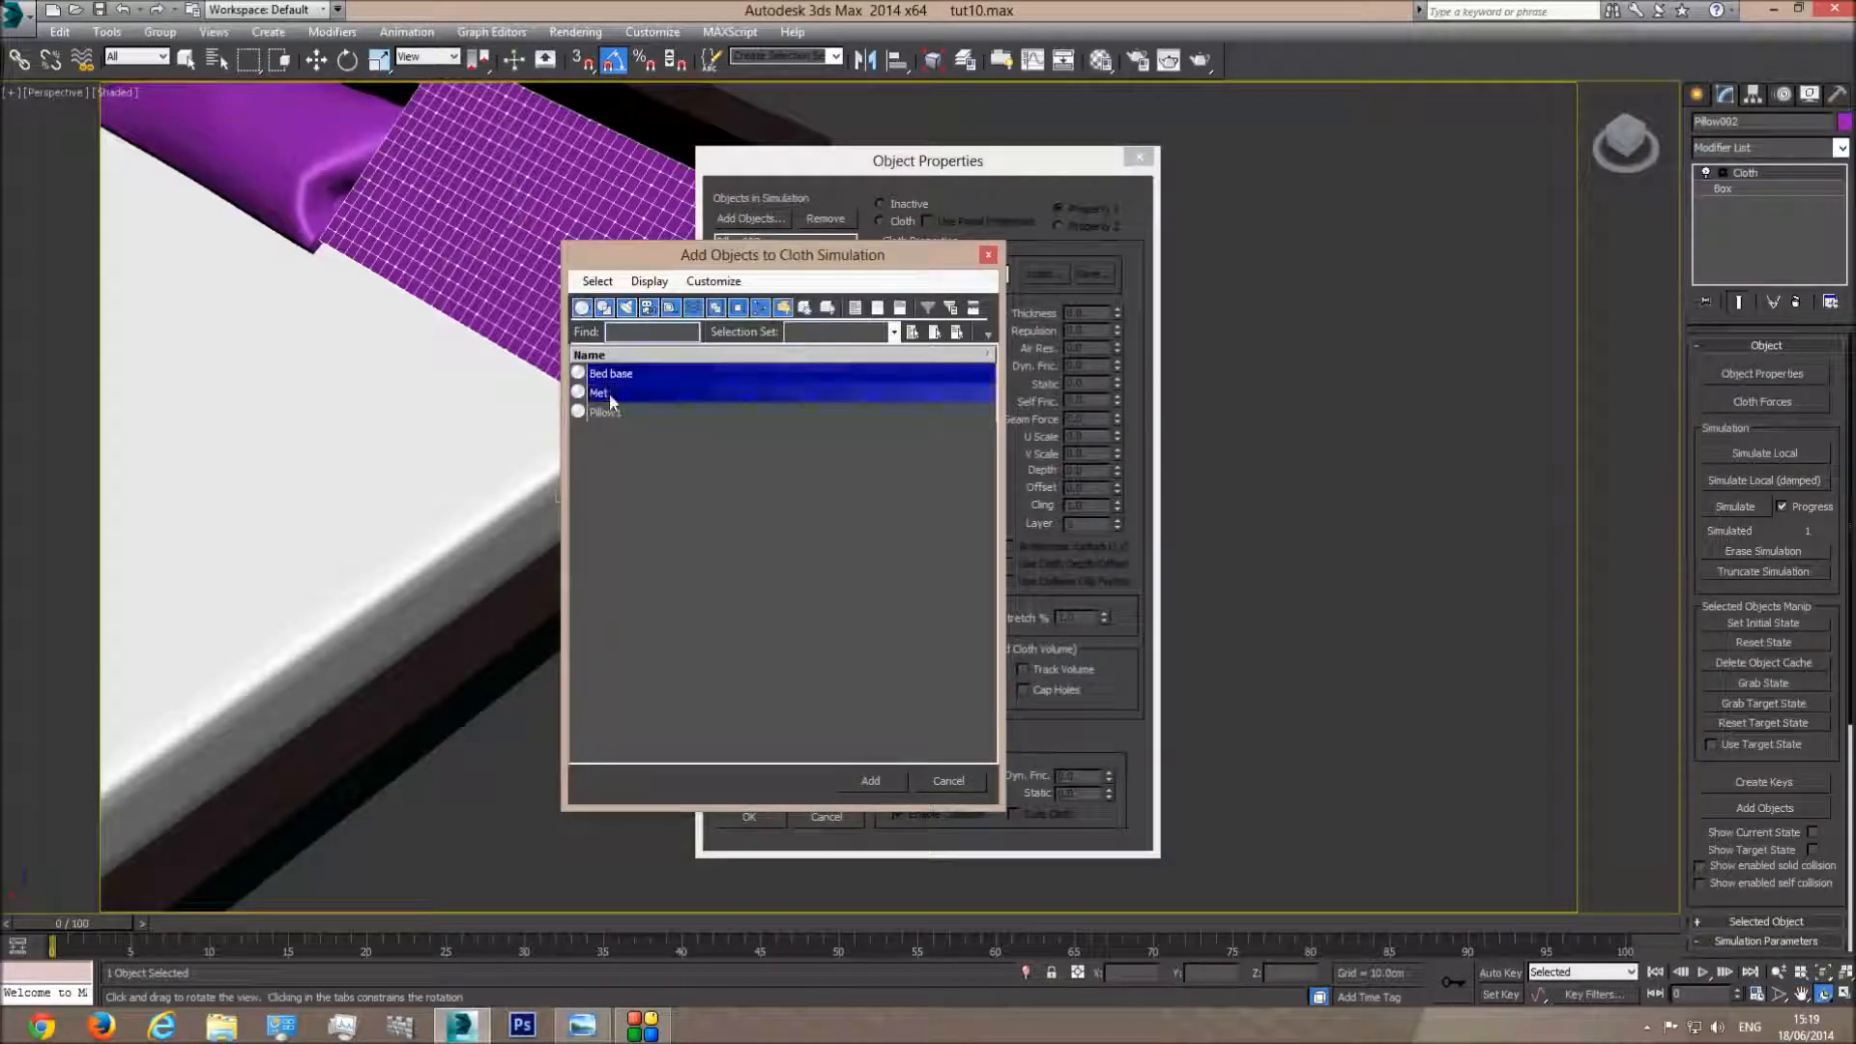
click(869, 781)
Set Pillow002 as cloth with a pressure of 7, and make Met and Bed base collision objects
click(746, 267)
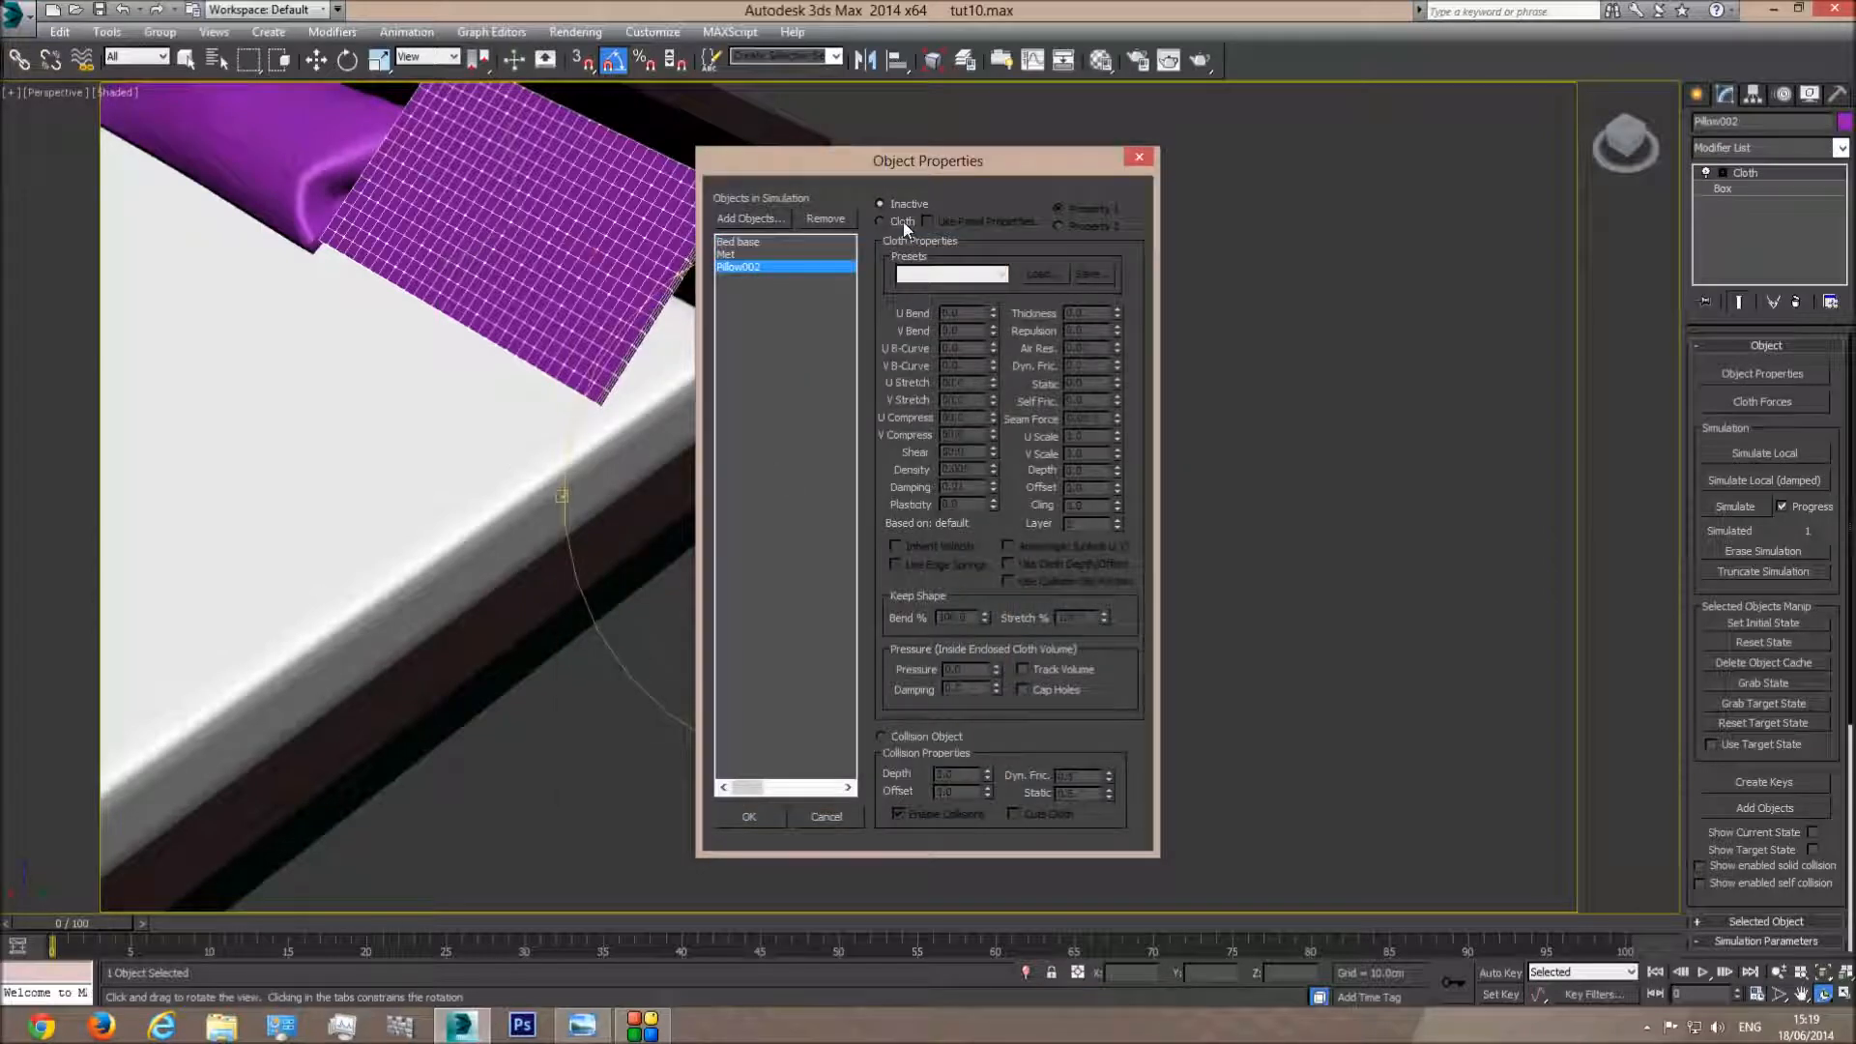
click(731, 255)
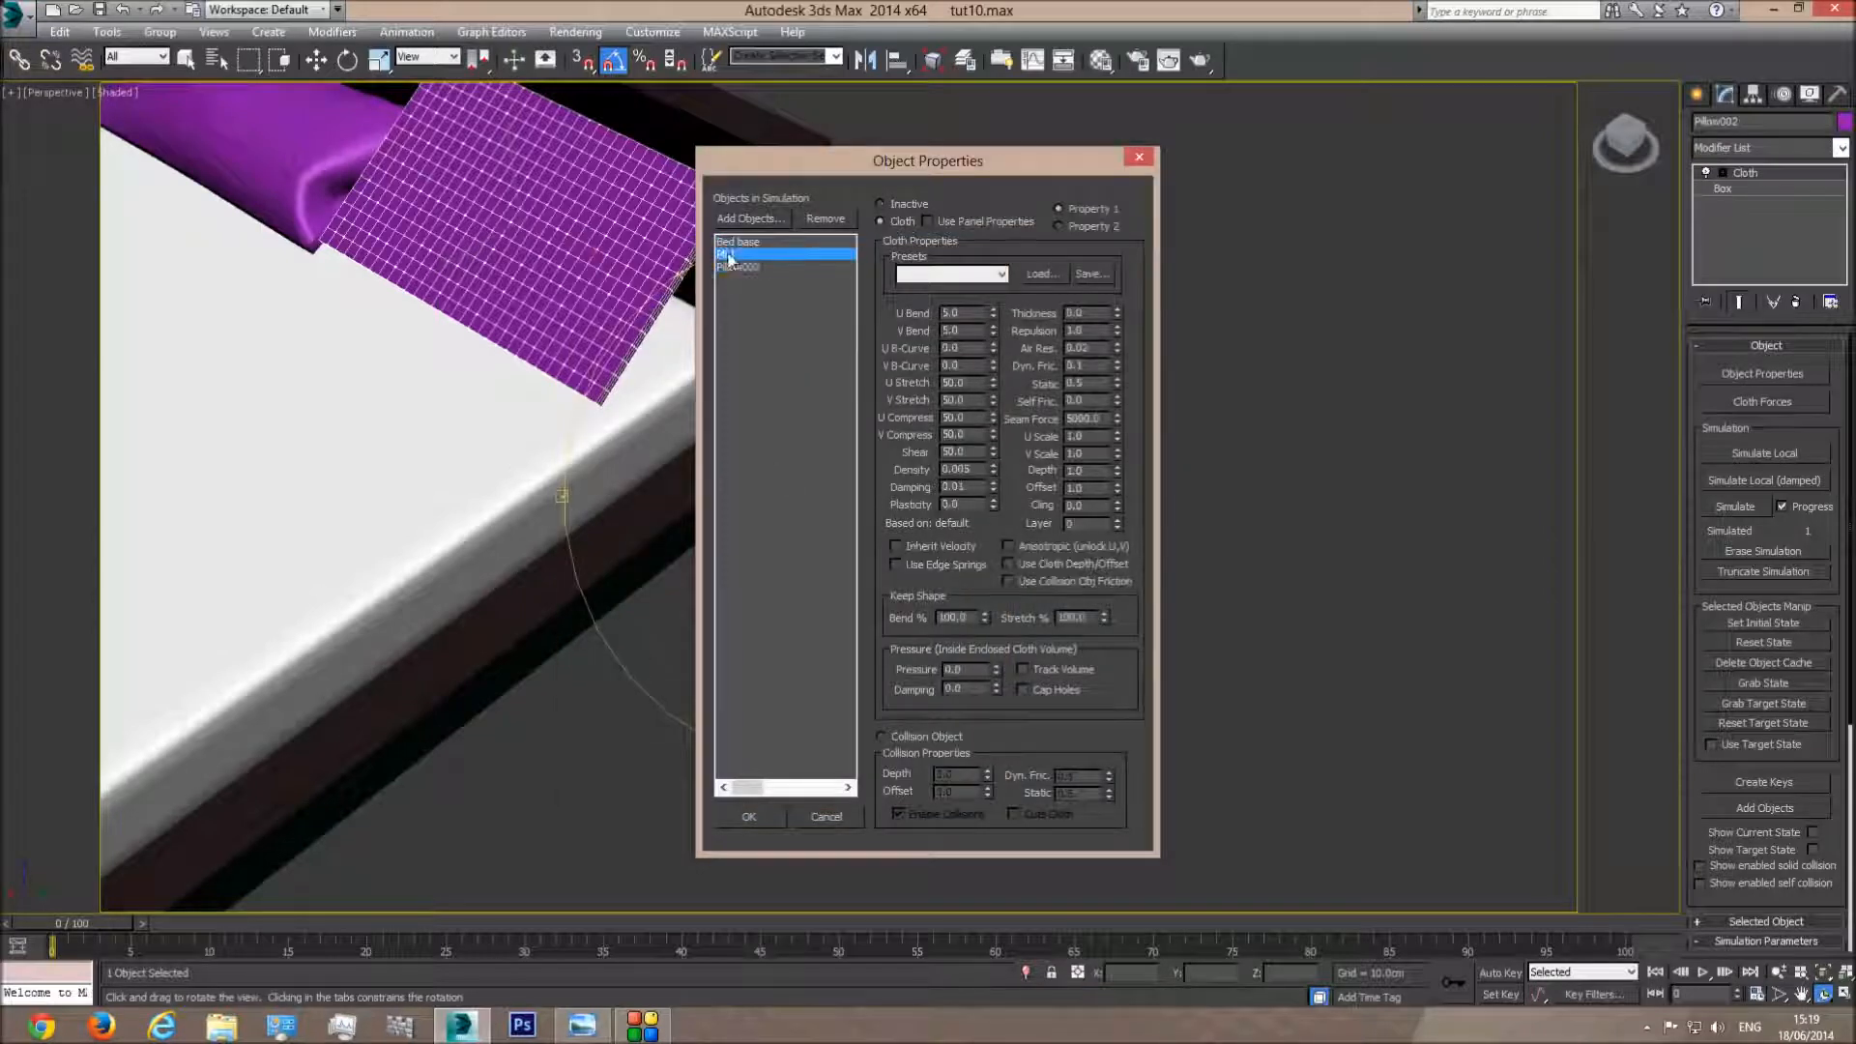
key(Up)
click(911, 742)
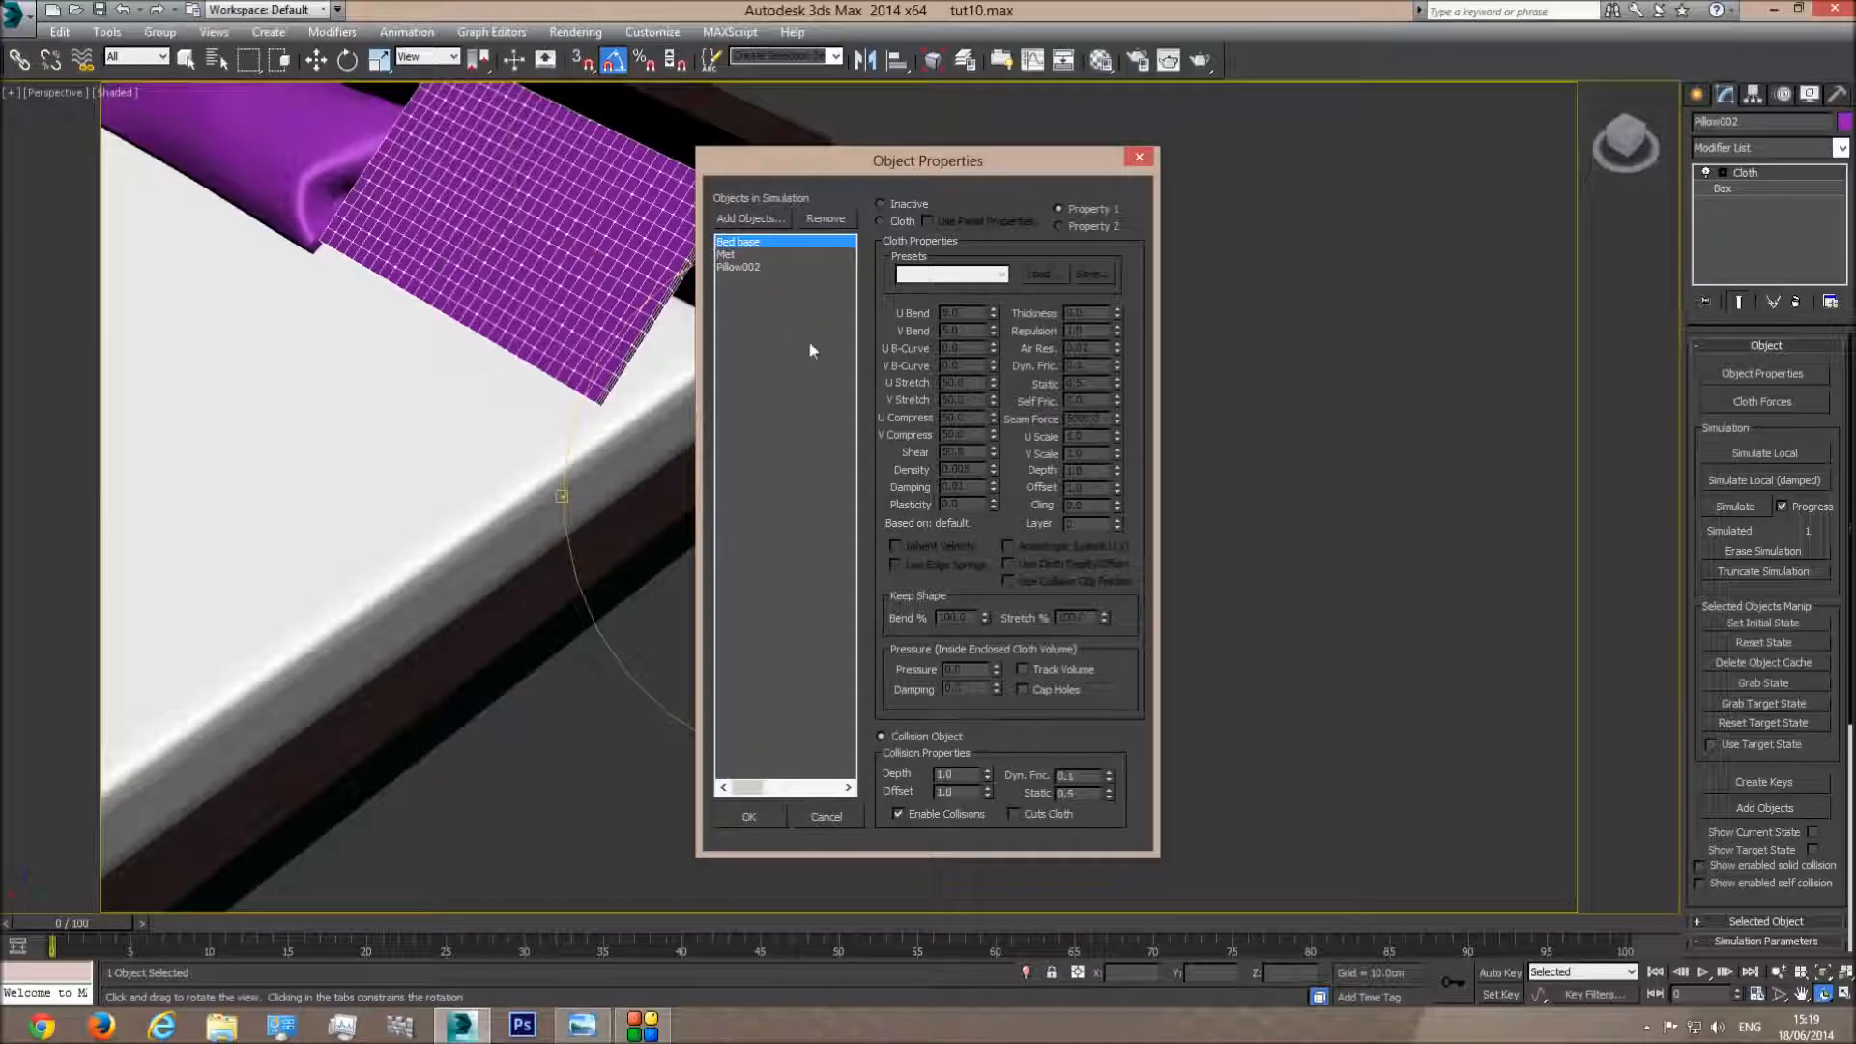
click(746, 268)
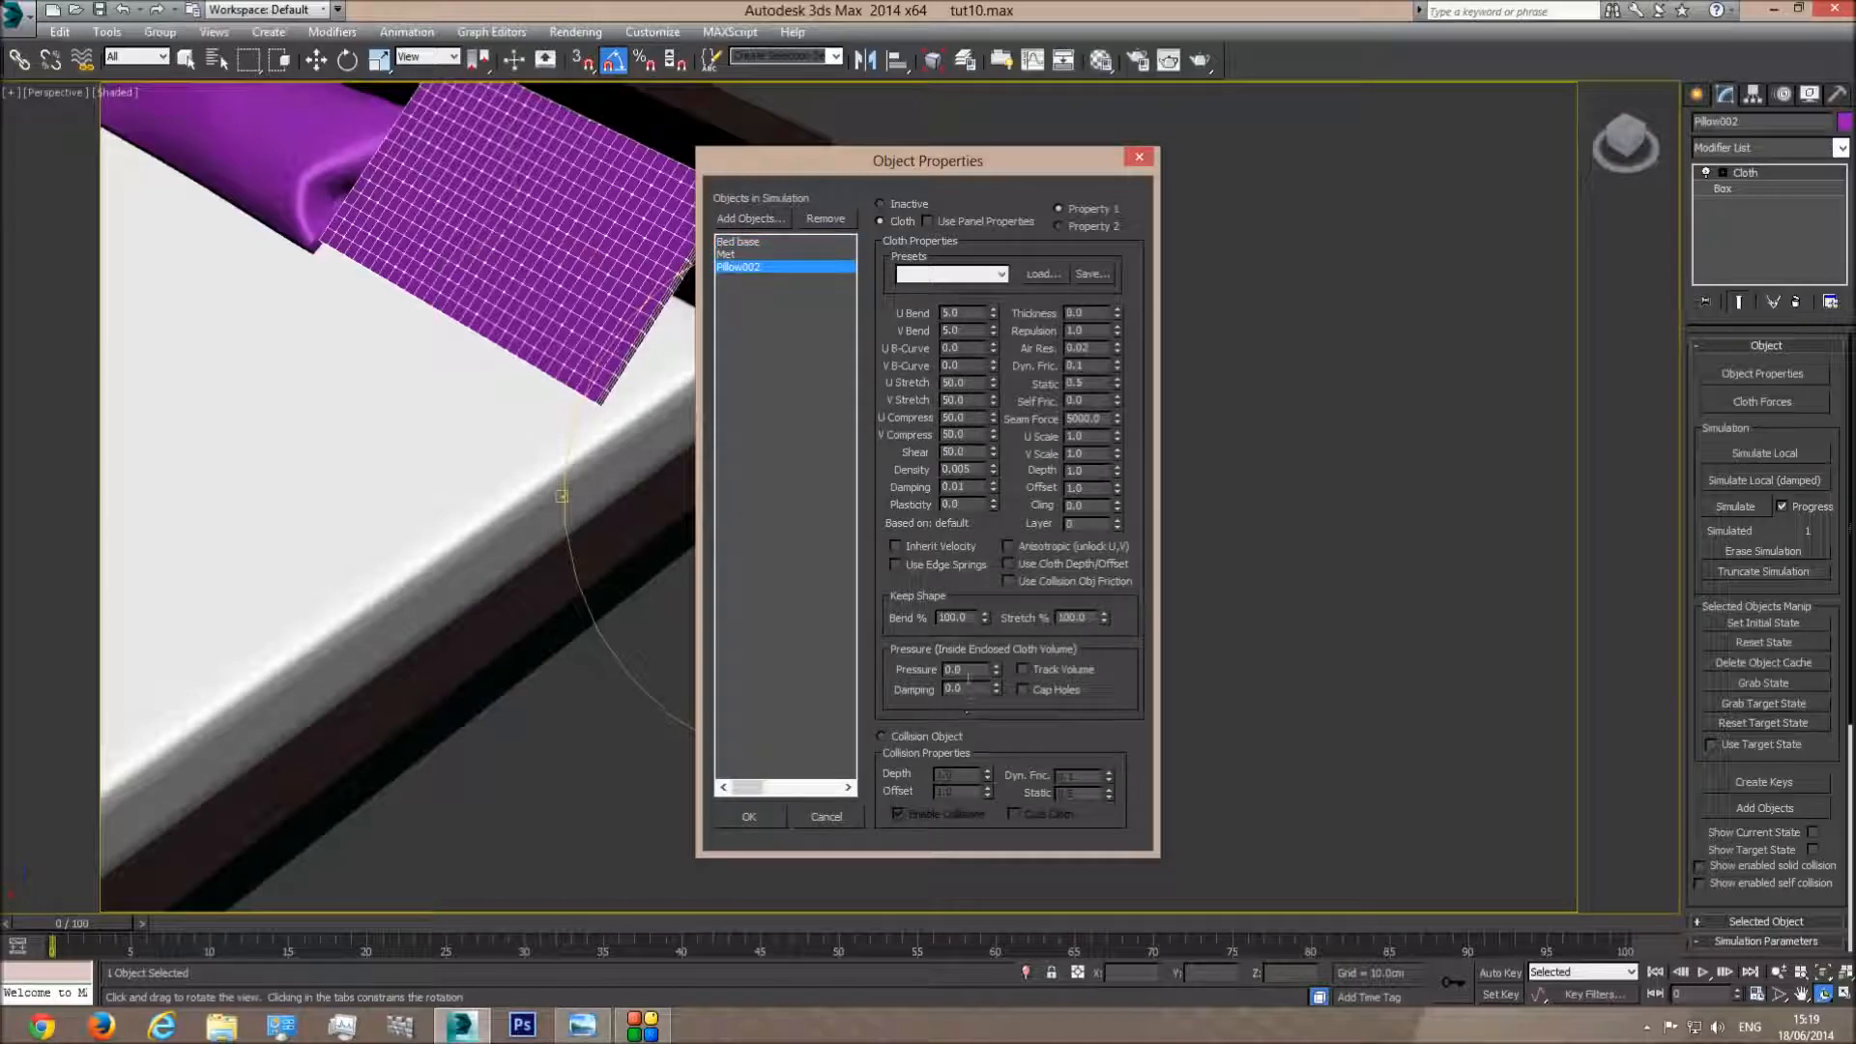
text(7)
click(749, 817)
click(1750, 375)
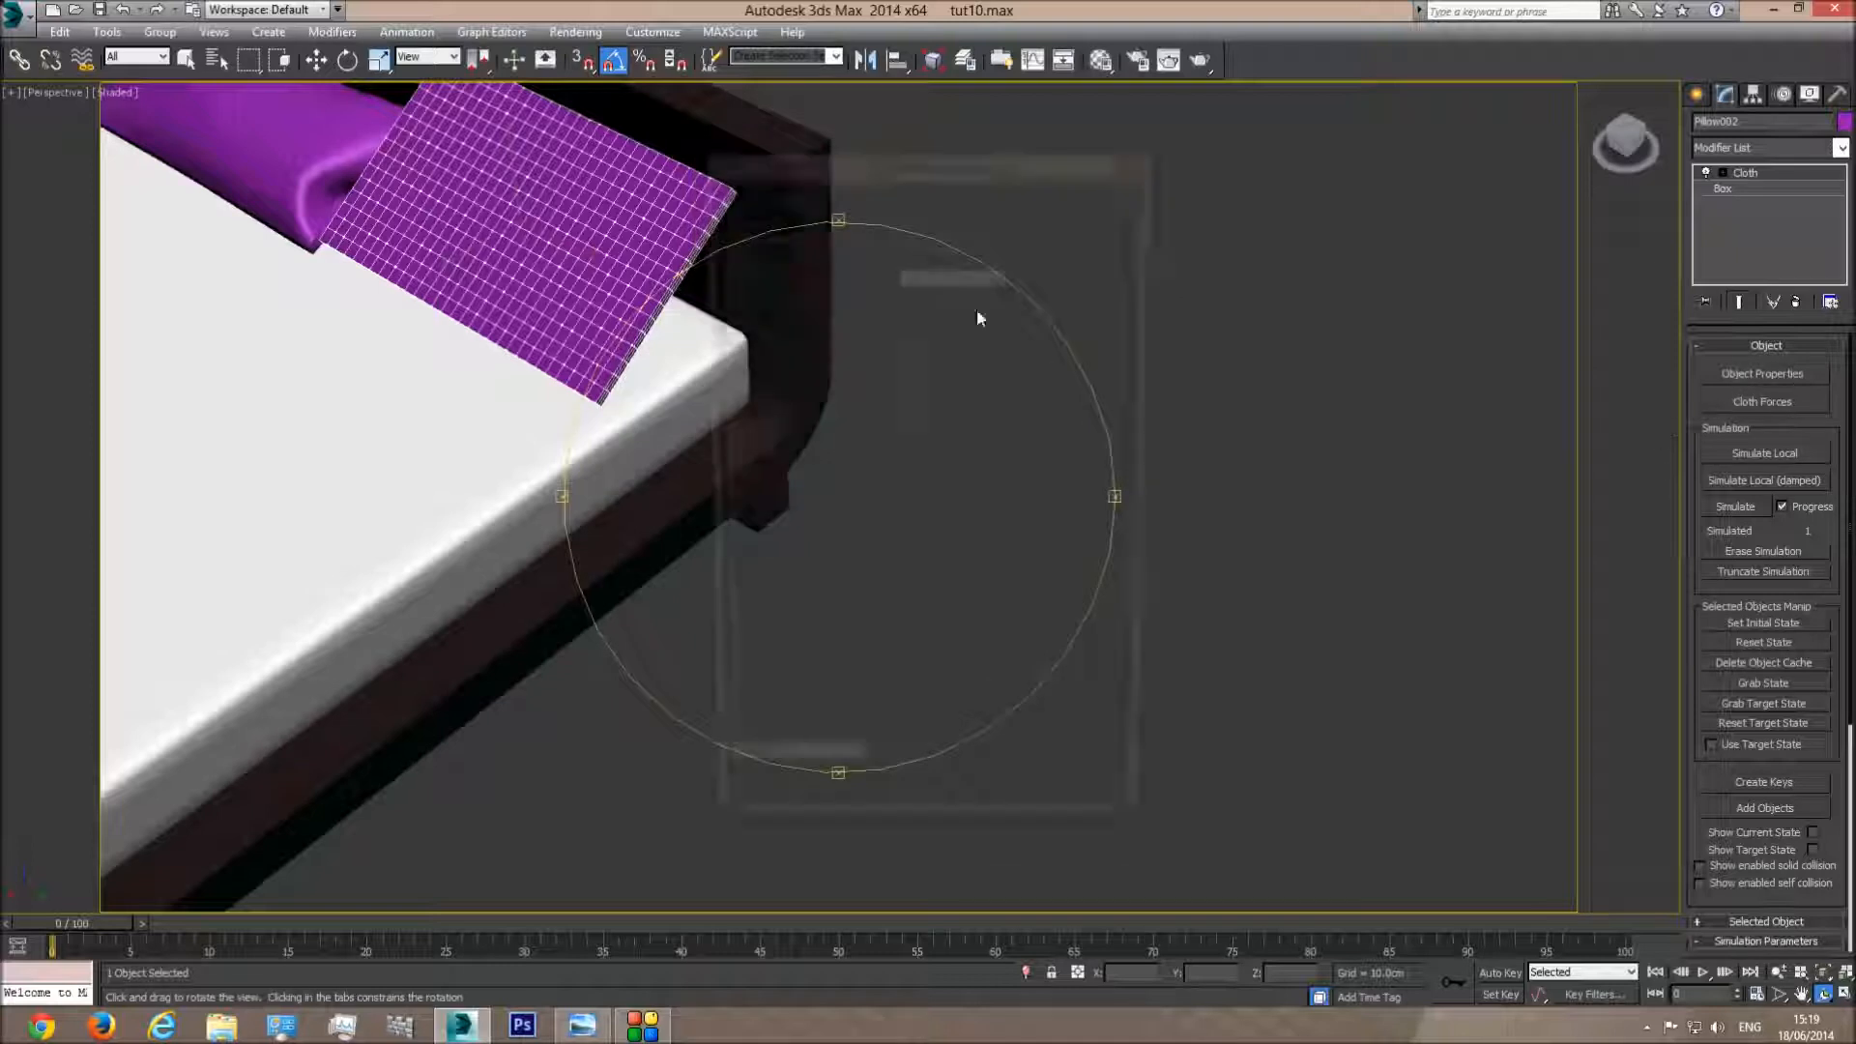
Accept the simulation's object properties and run a local Cloth simulation to inflate Pillow002 against the mattress and bed base
click(750, 243)
click(733, 255)
click(733, 267)
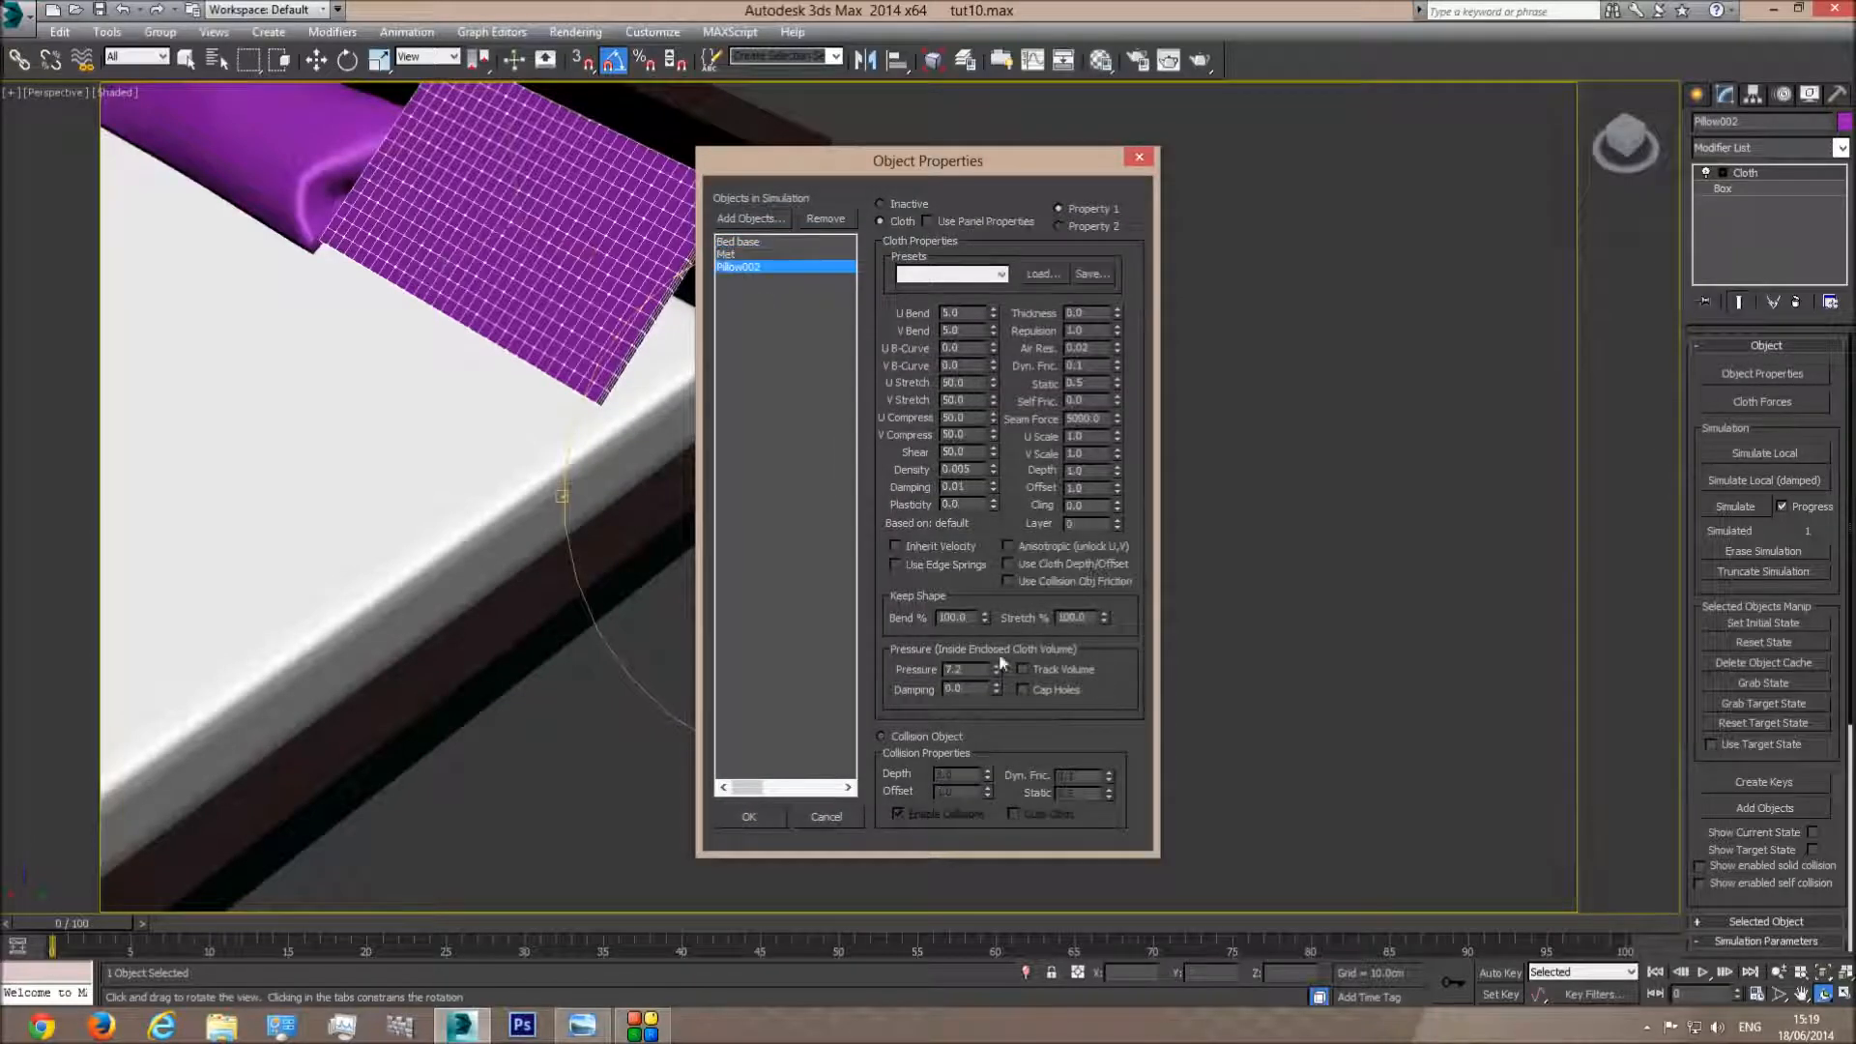
click(748, 815)
drag(749, 579, 933, 628)
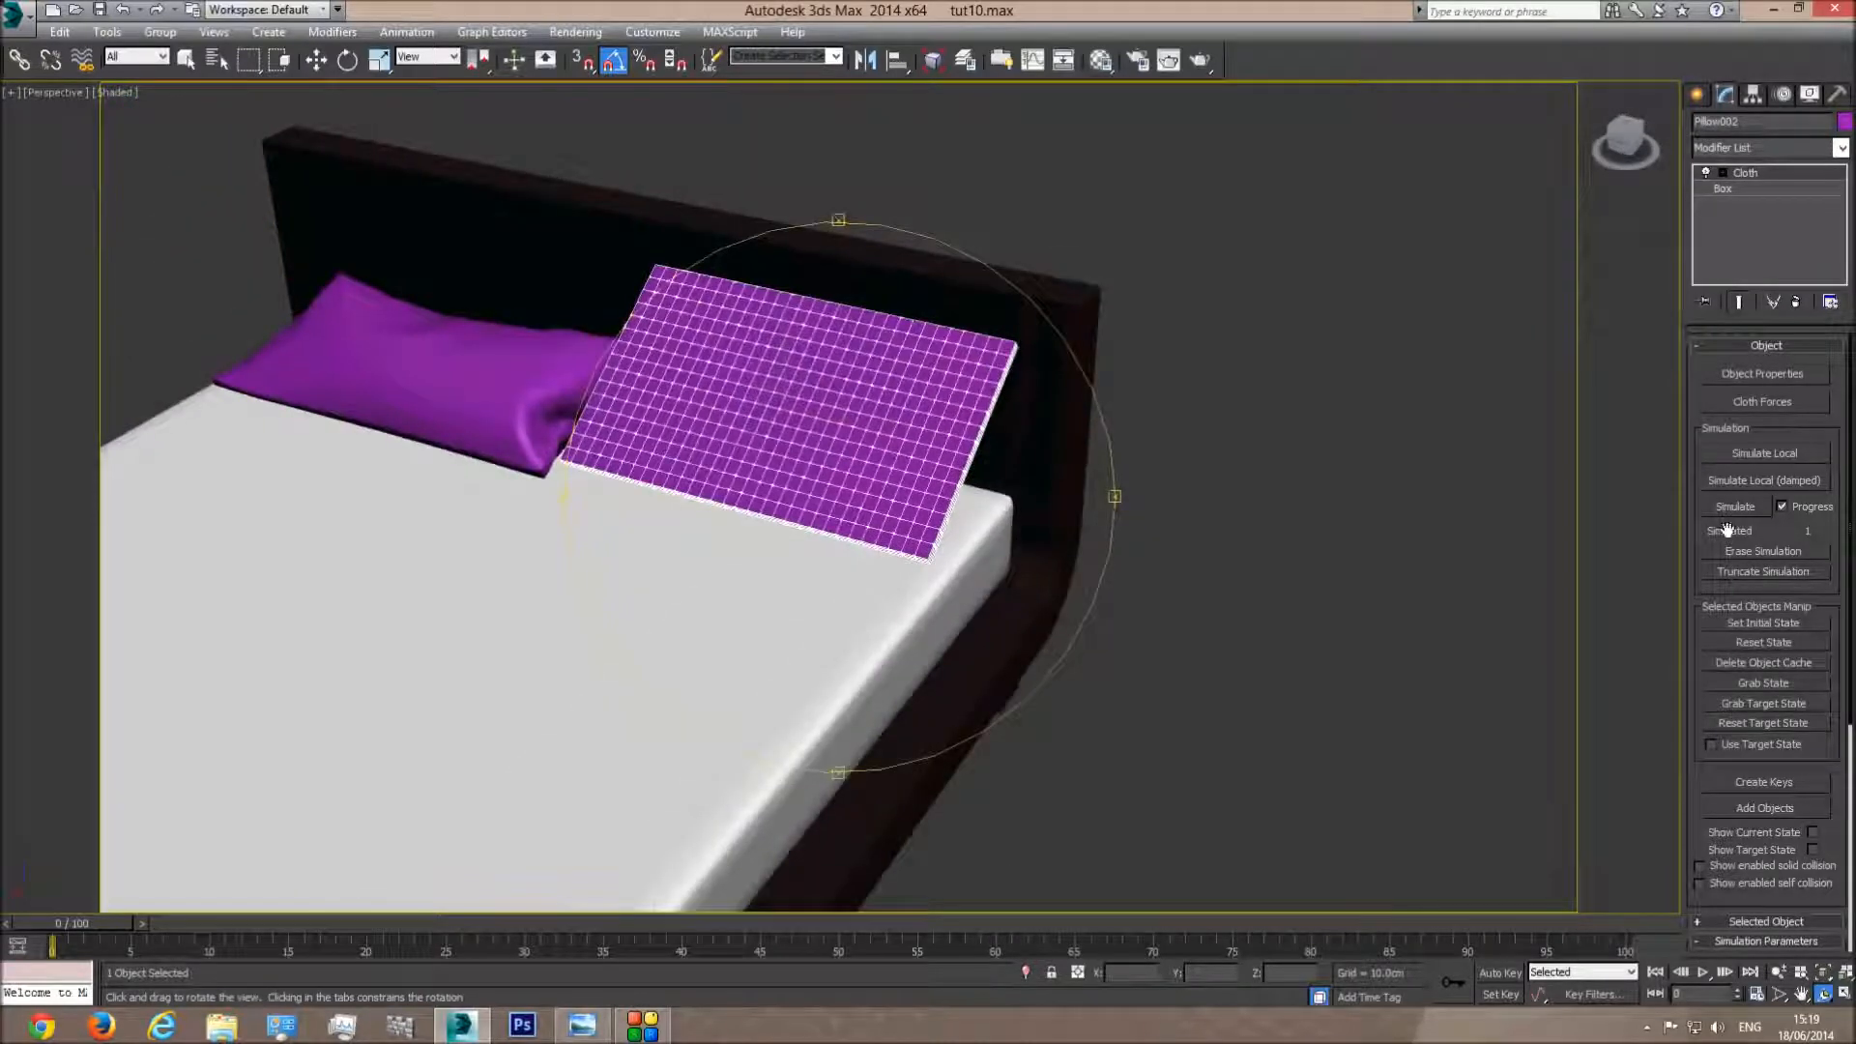
click(1763, 454)
drag(787, 654, 808, 564)
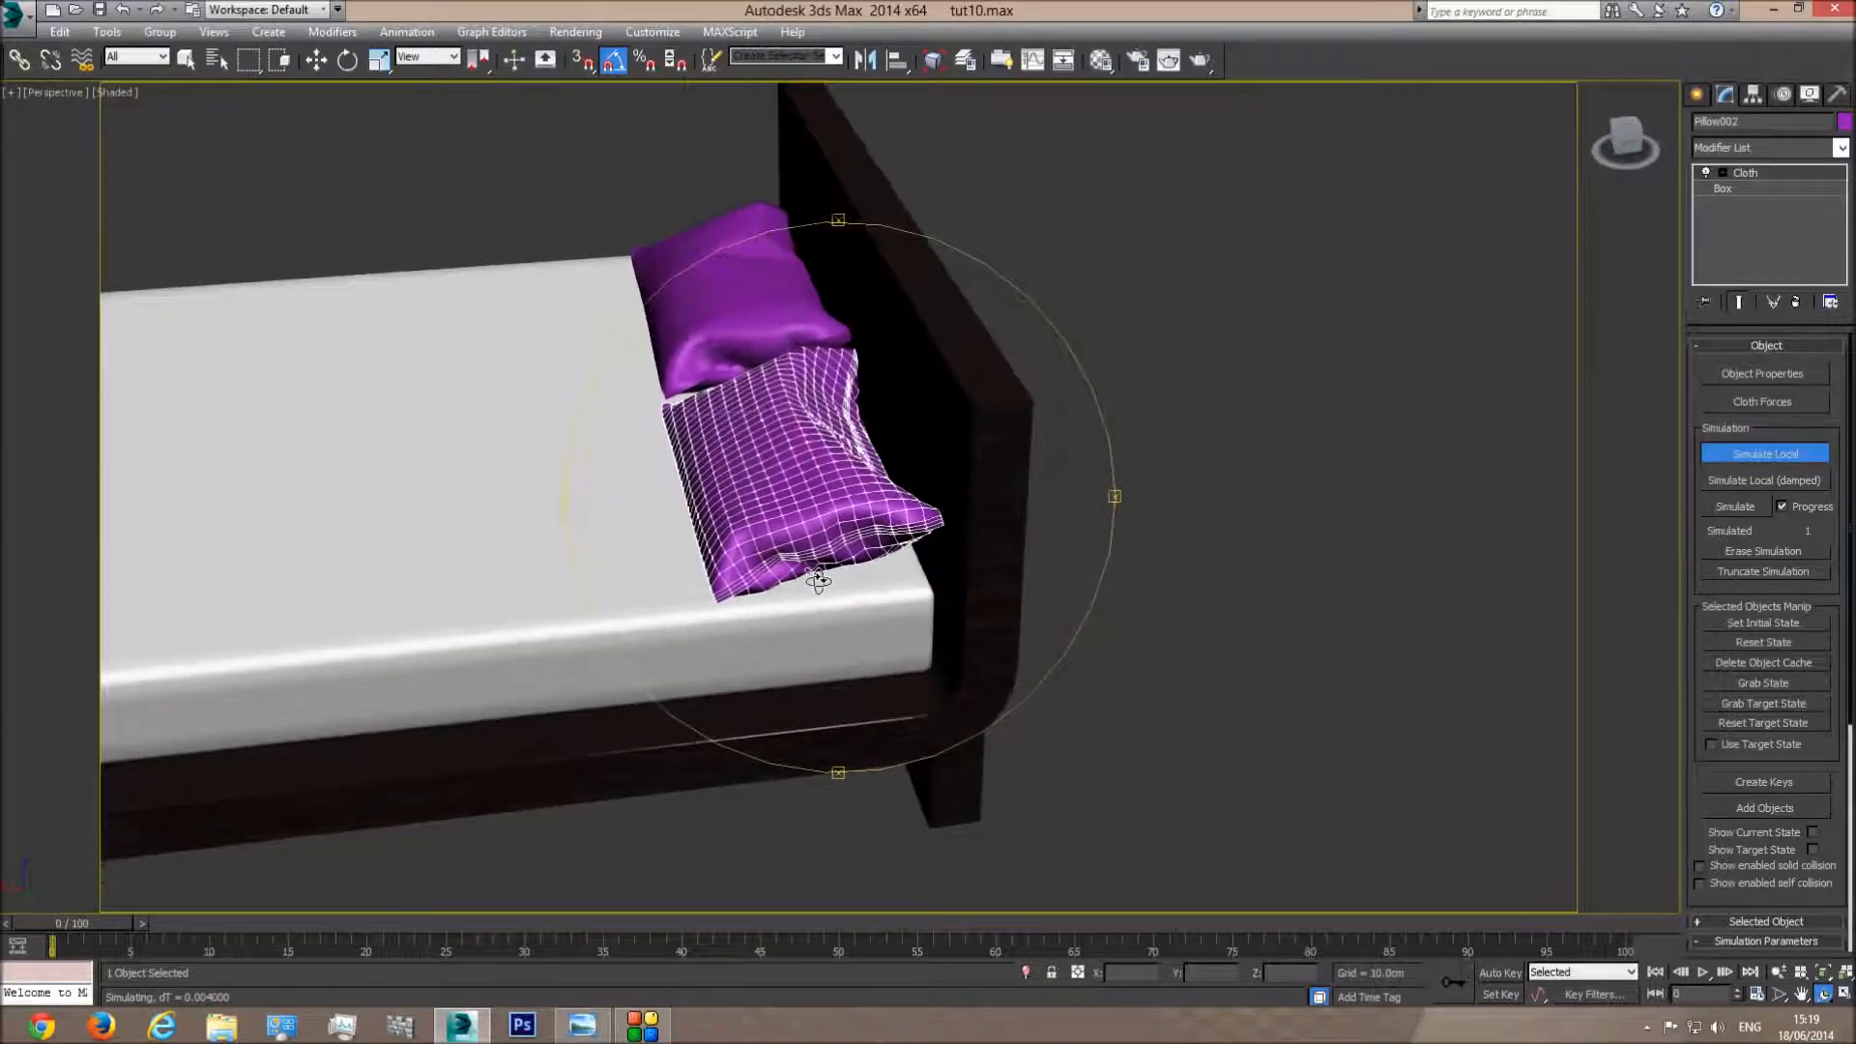
click(1759, 454)
drag(928, 541, 1073, 518)
key(w)
click(1189, 365)
Check the pillow shapes against the reference photo and convert both pillows to Editable Poly
middle_drag(638, 507, 960, 465)
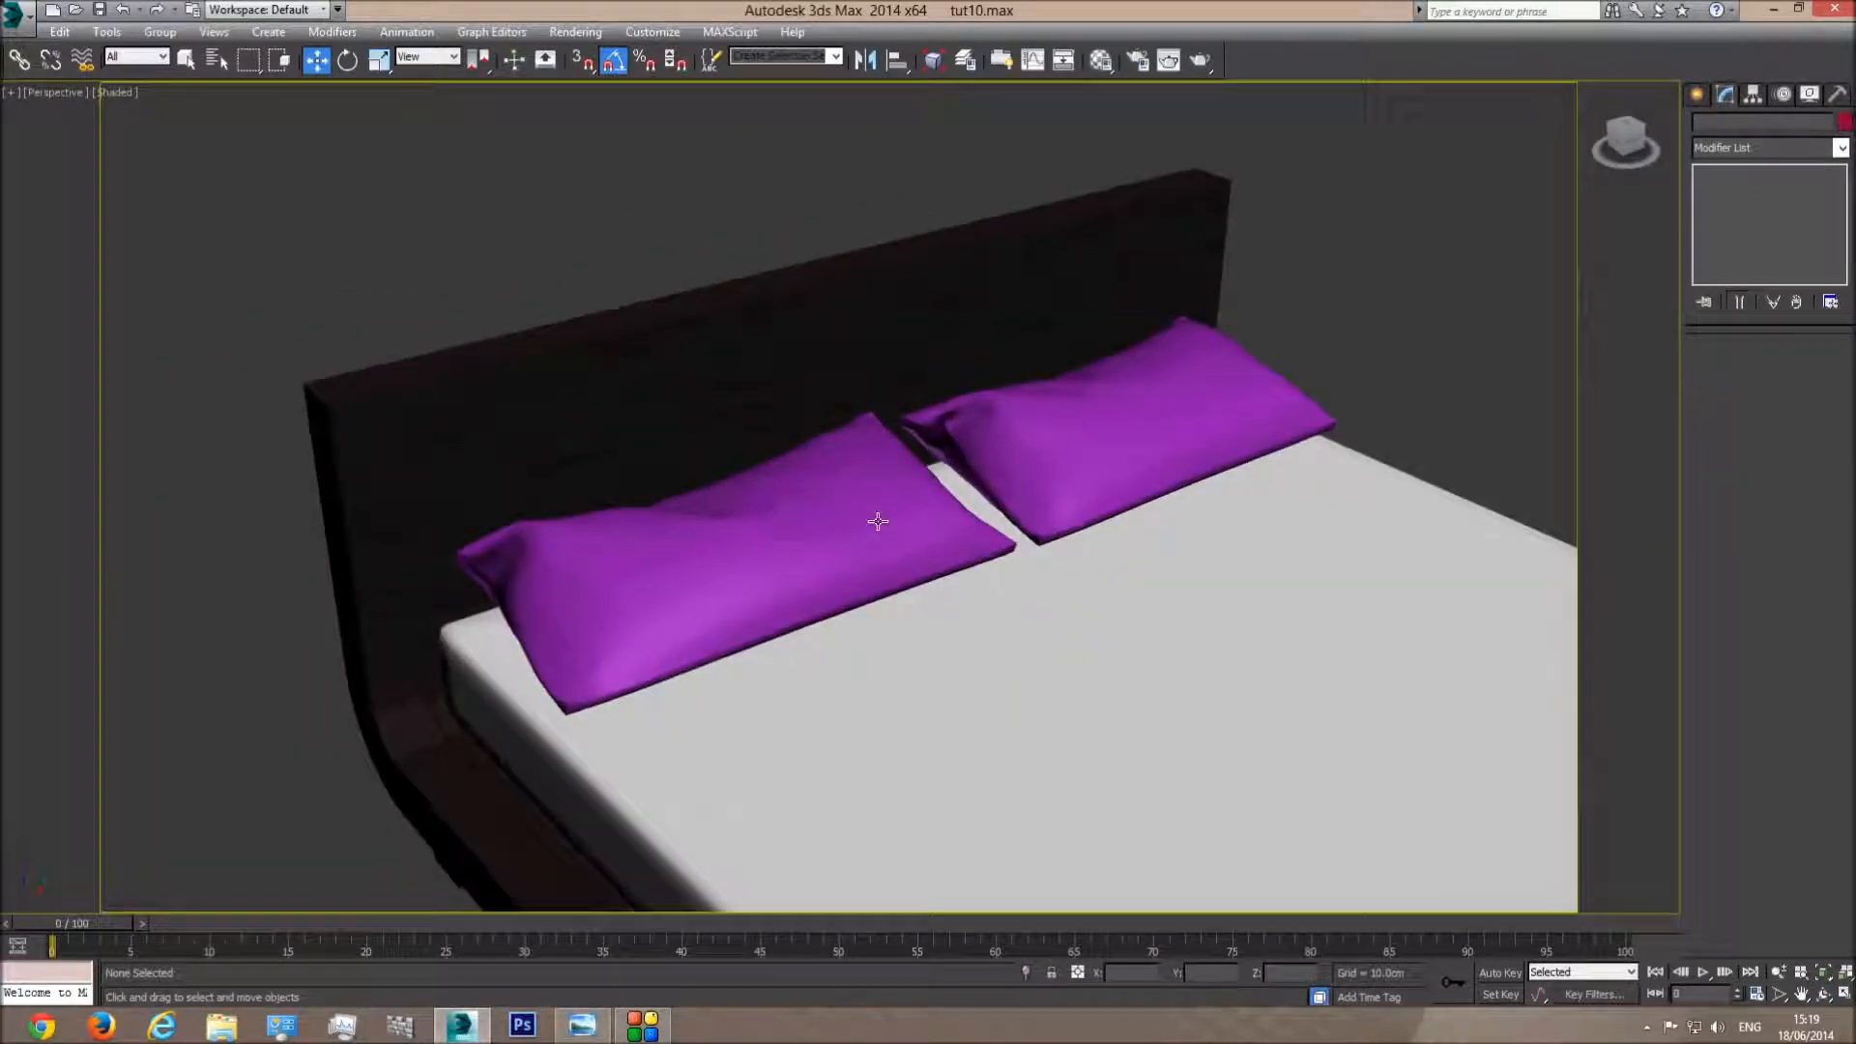
scroll(796, 576, up, 5)
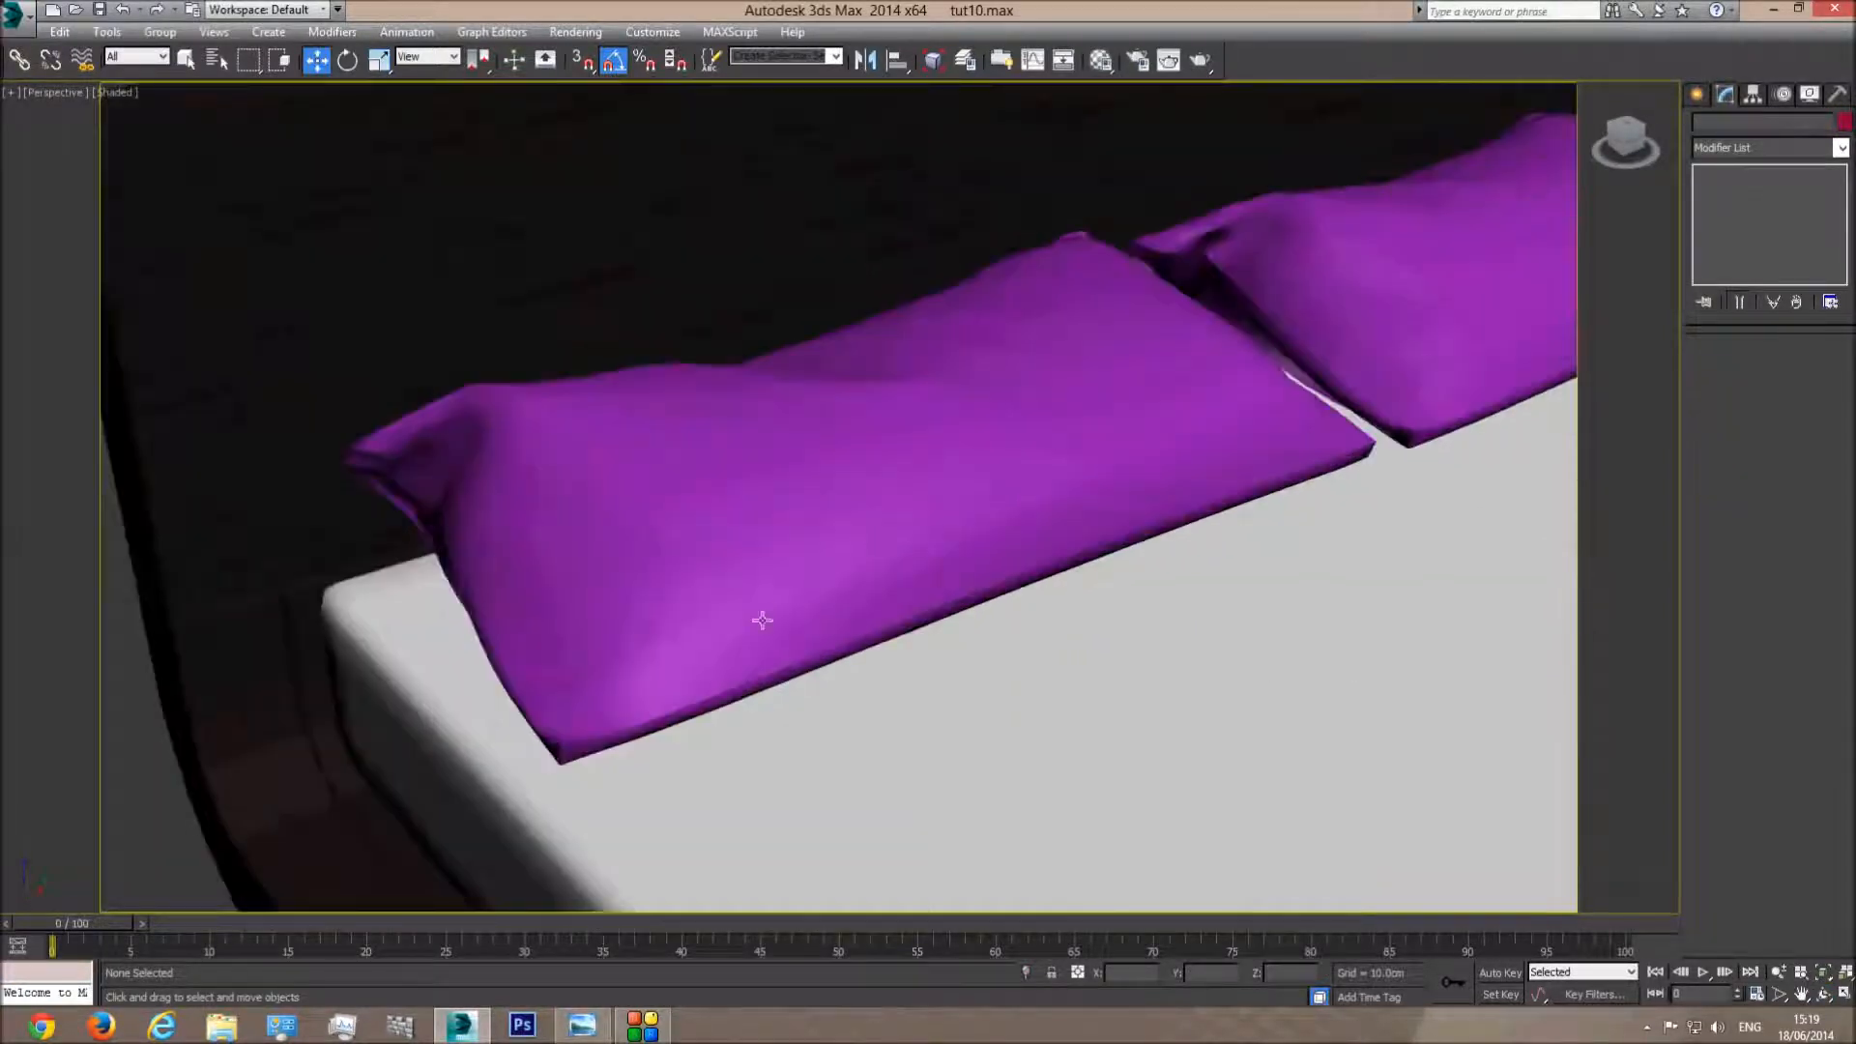
click(585, 1027)
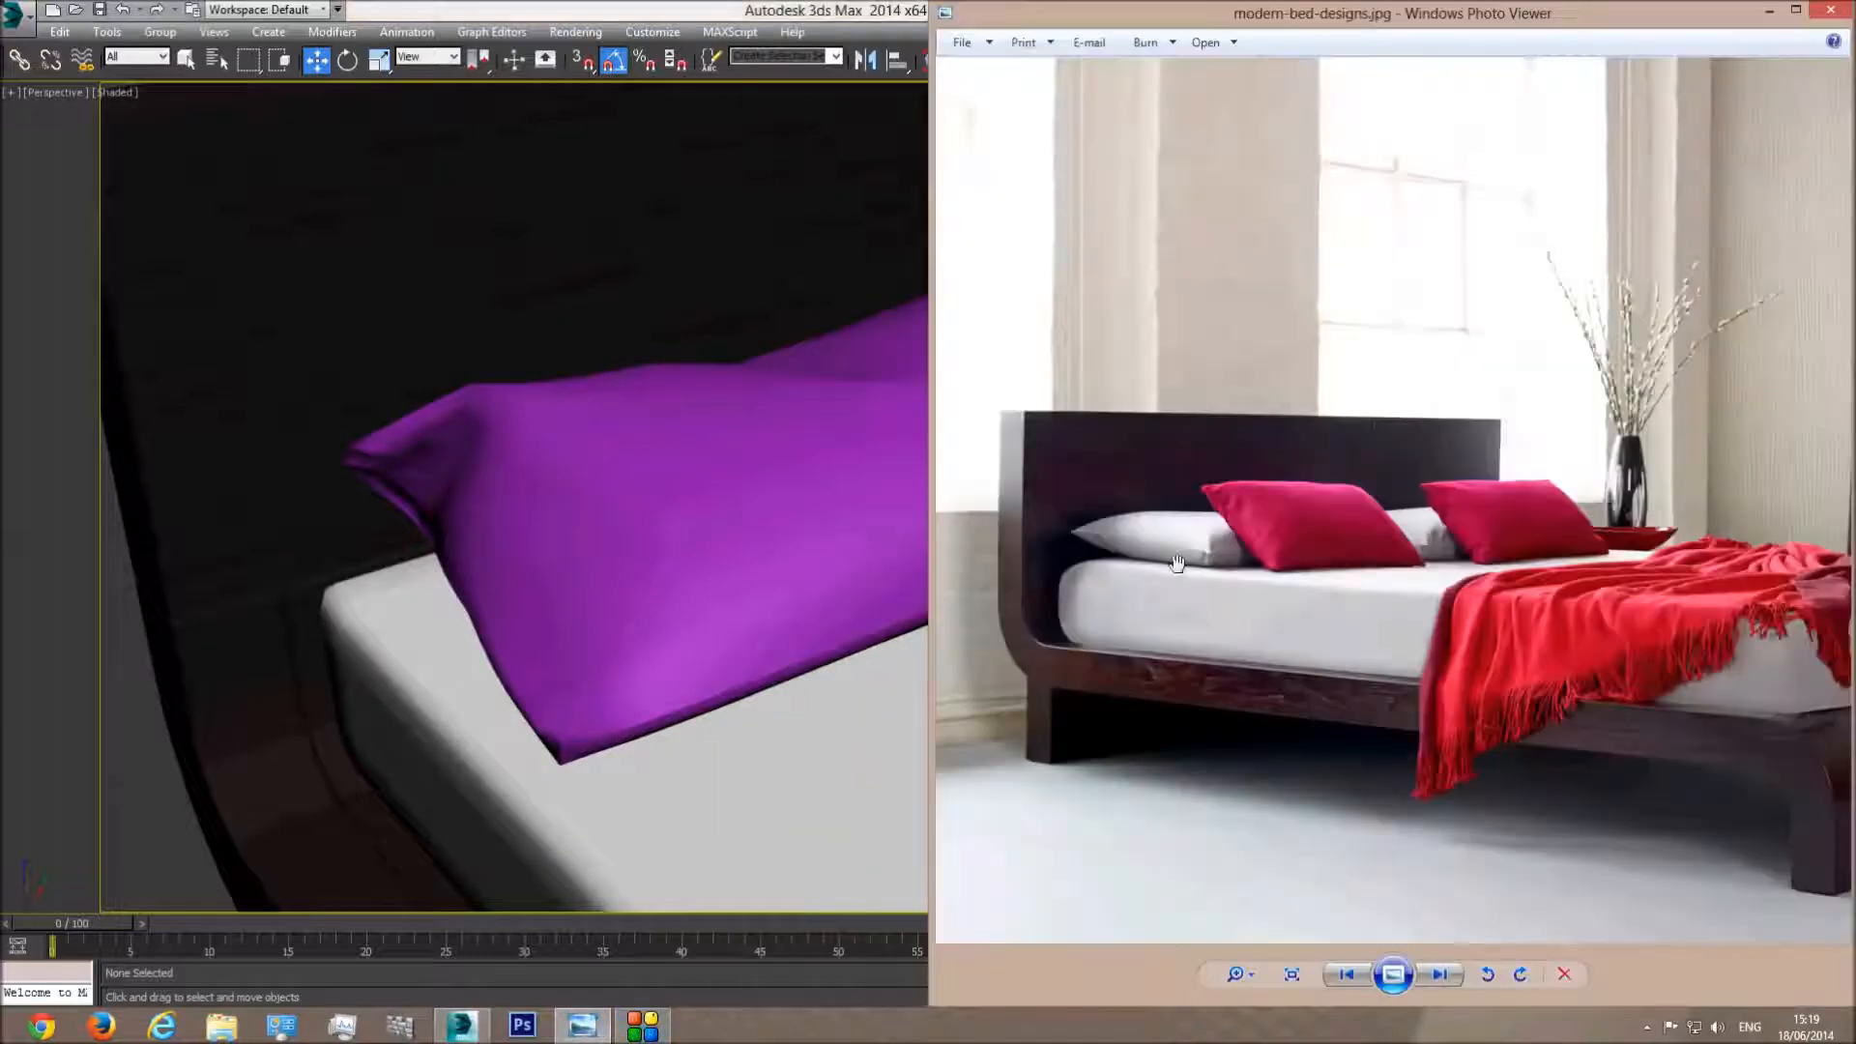
click(607, 568)
ctrl+click(1365, 299)
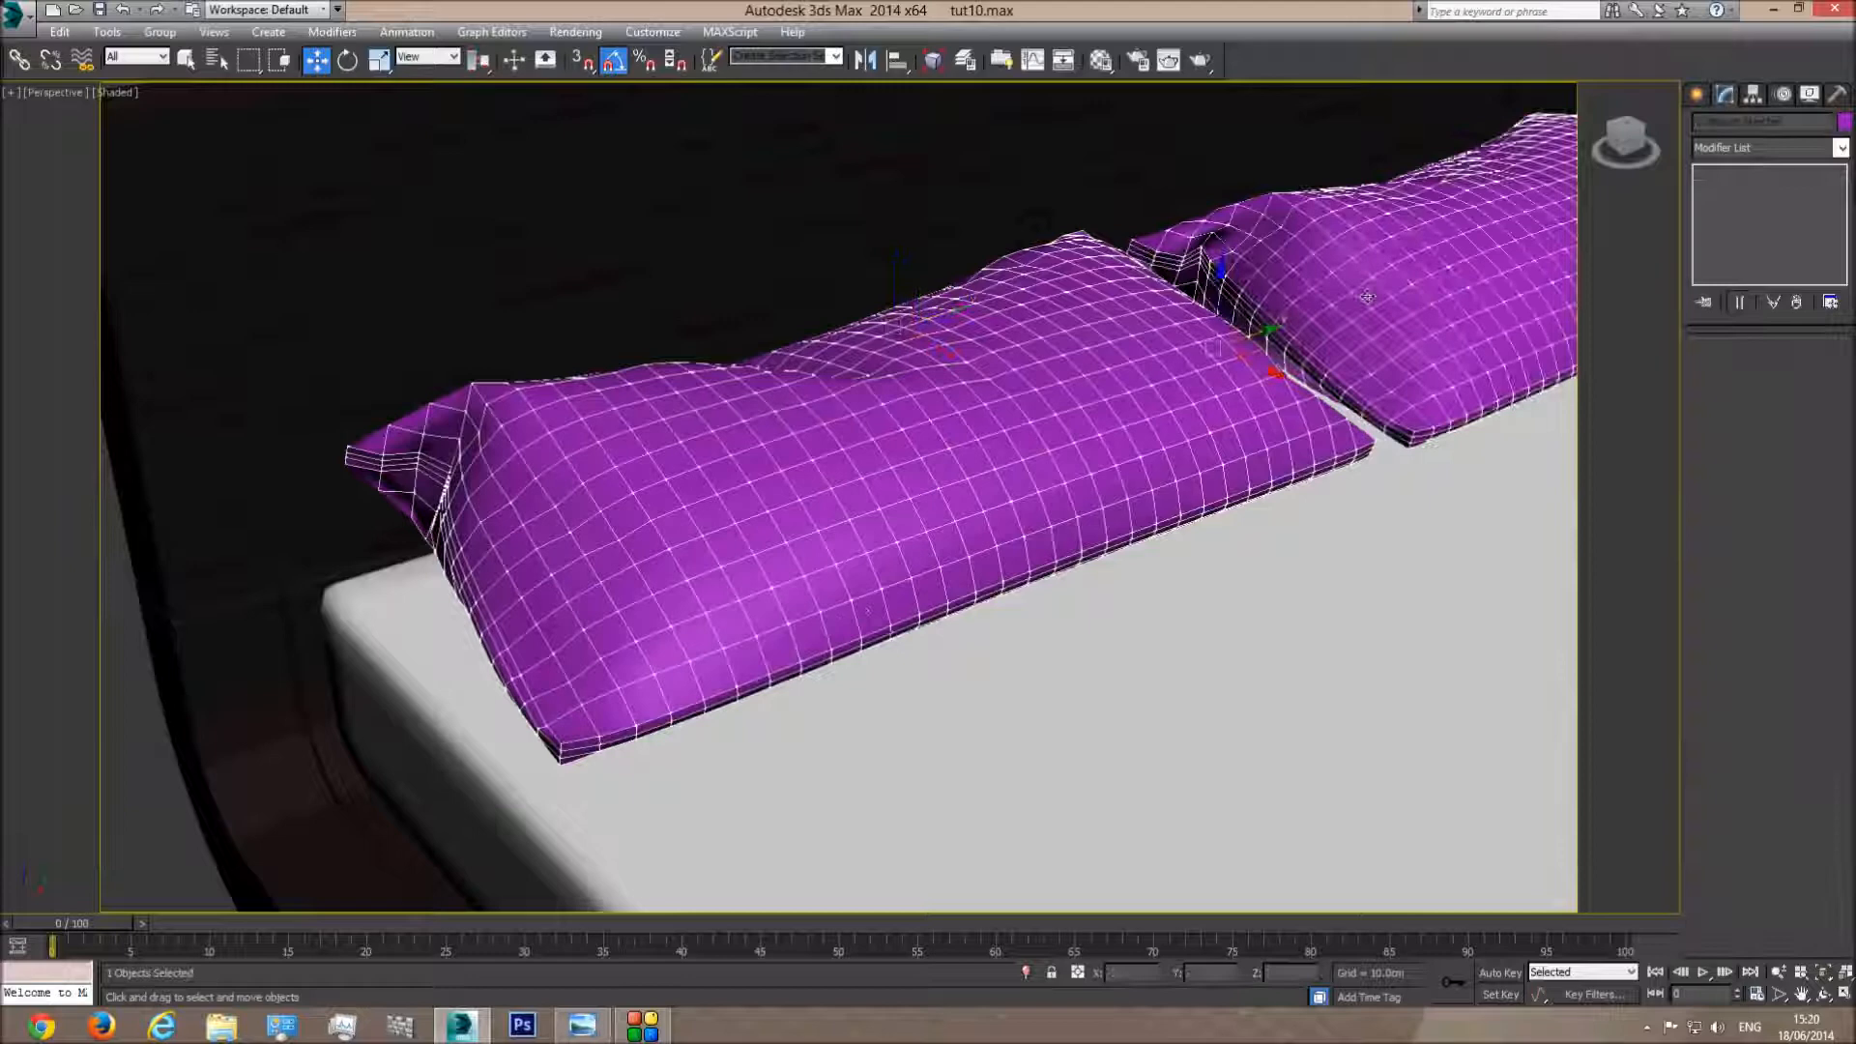
right_click(1366, 295)
mouse_move(1450, 472)
click(1637, 474)
Delete the Cloth modifier from Met and Bed base
scroll(1057, 472, down, 5)
click(1246, 501)
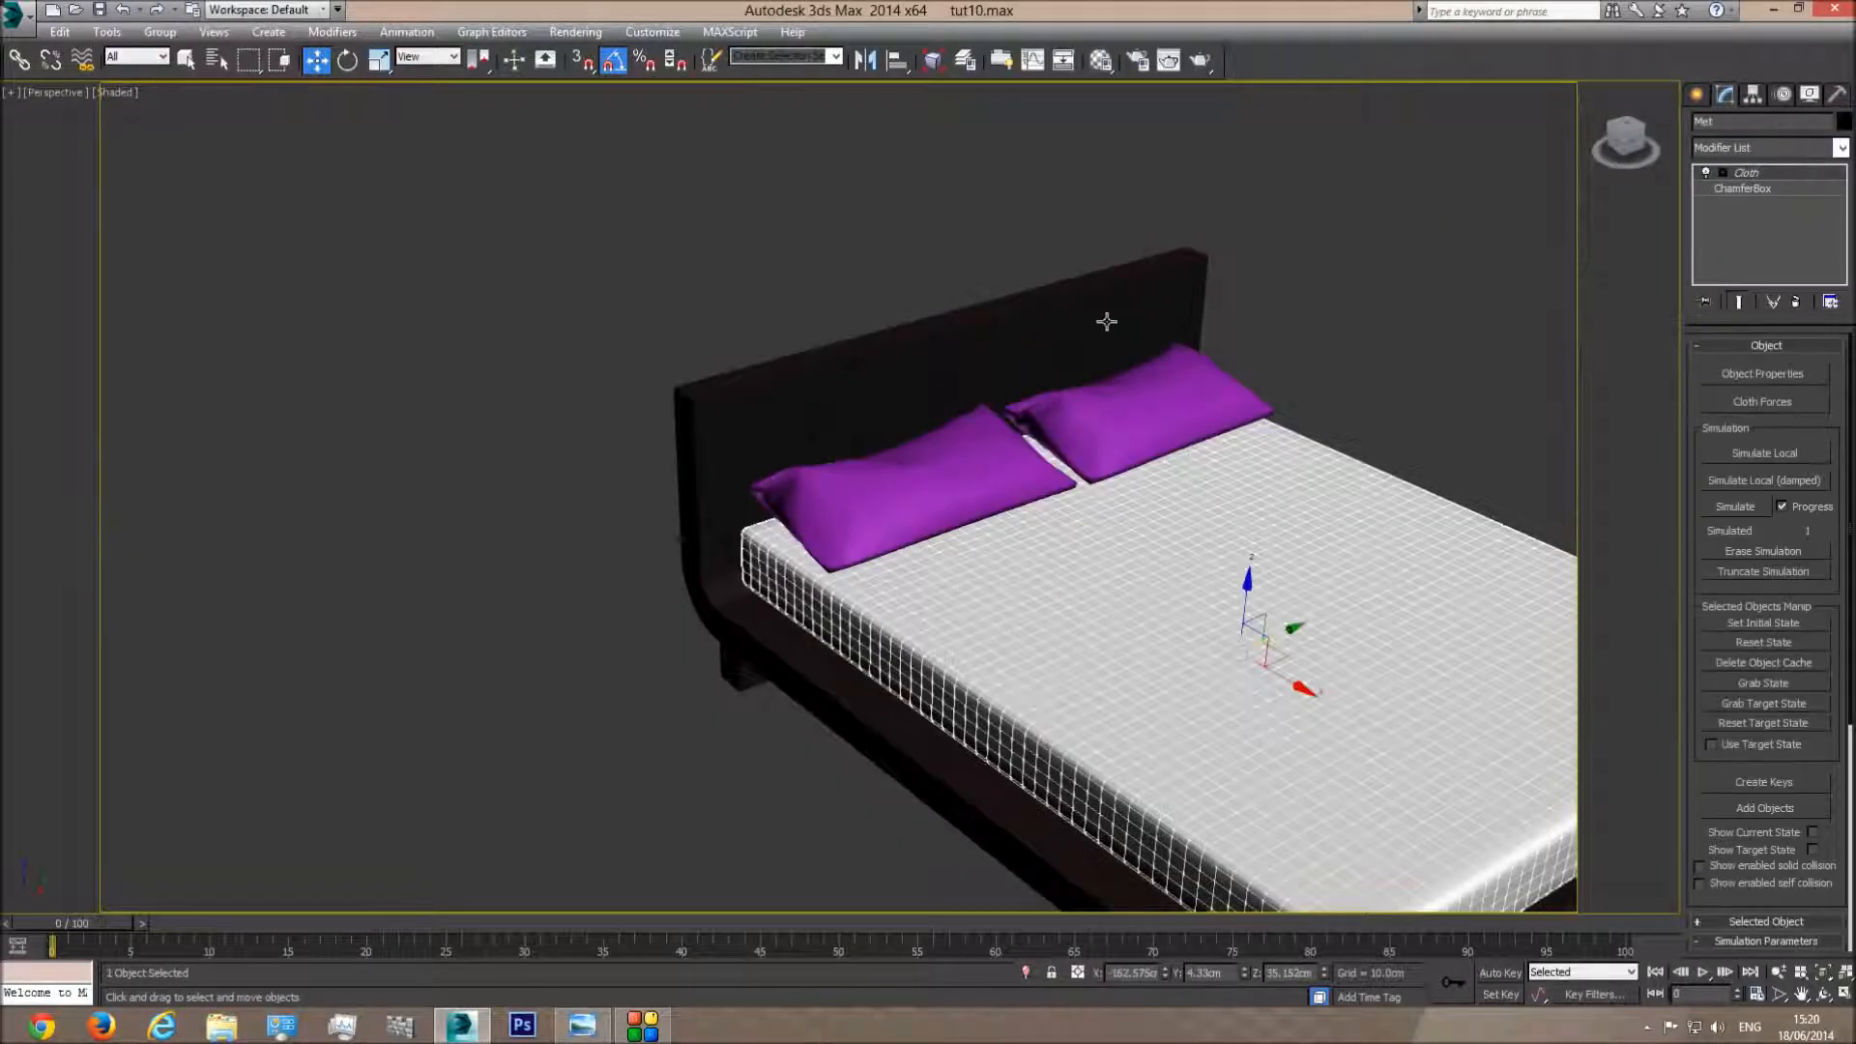
ctrl+click(1107, 322)
right_click(1759, 171)
click(1705, 206)
click(1119, 317)
click(1333, 457)
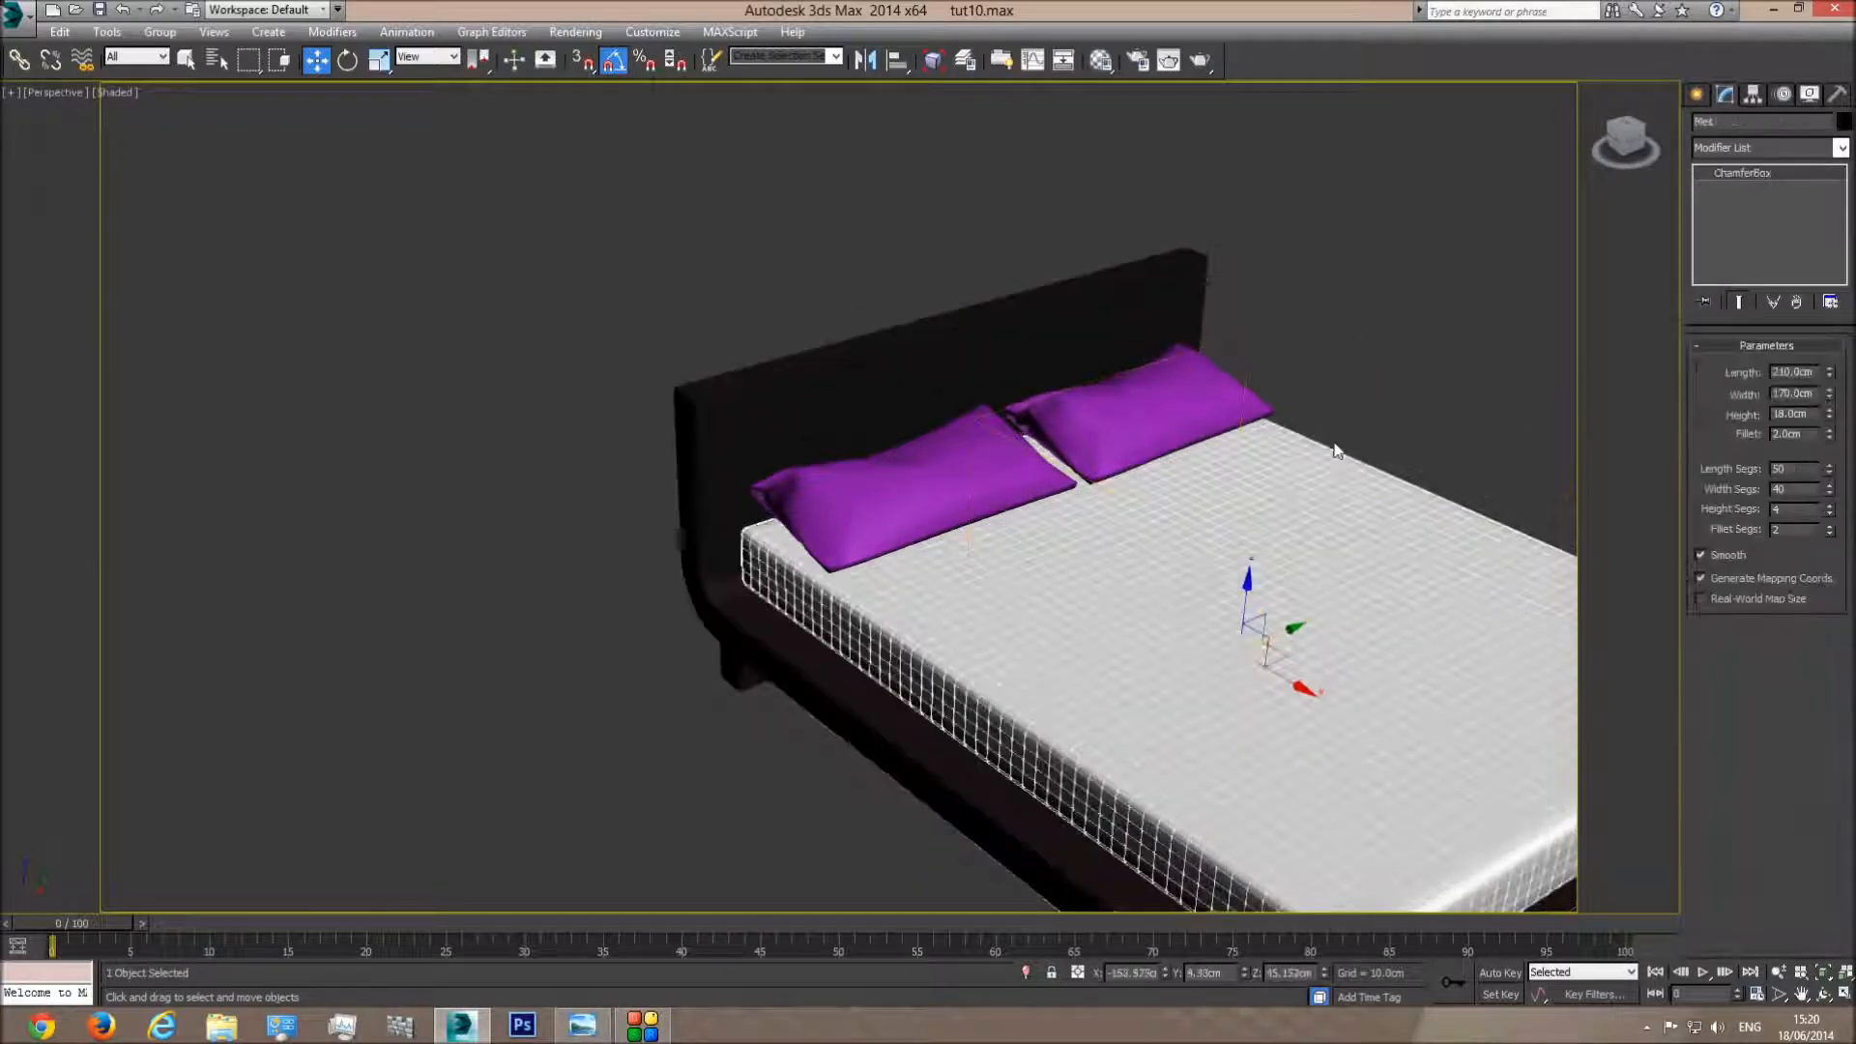
click(1361, 418)
Select the full edge loop along the outer seam of Pillow1
middle_drag(1087, 505, 982, 540)
scroll(982, 541, up, 3)
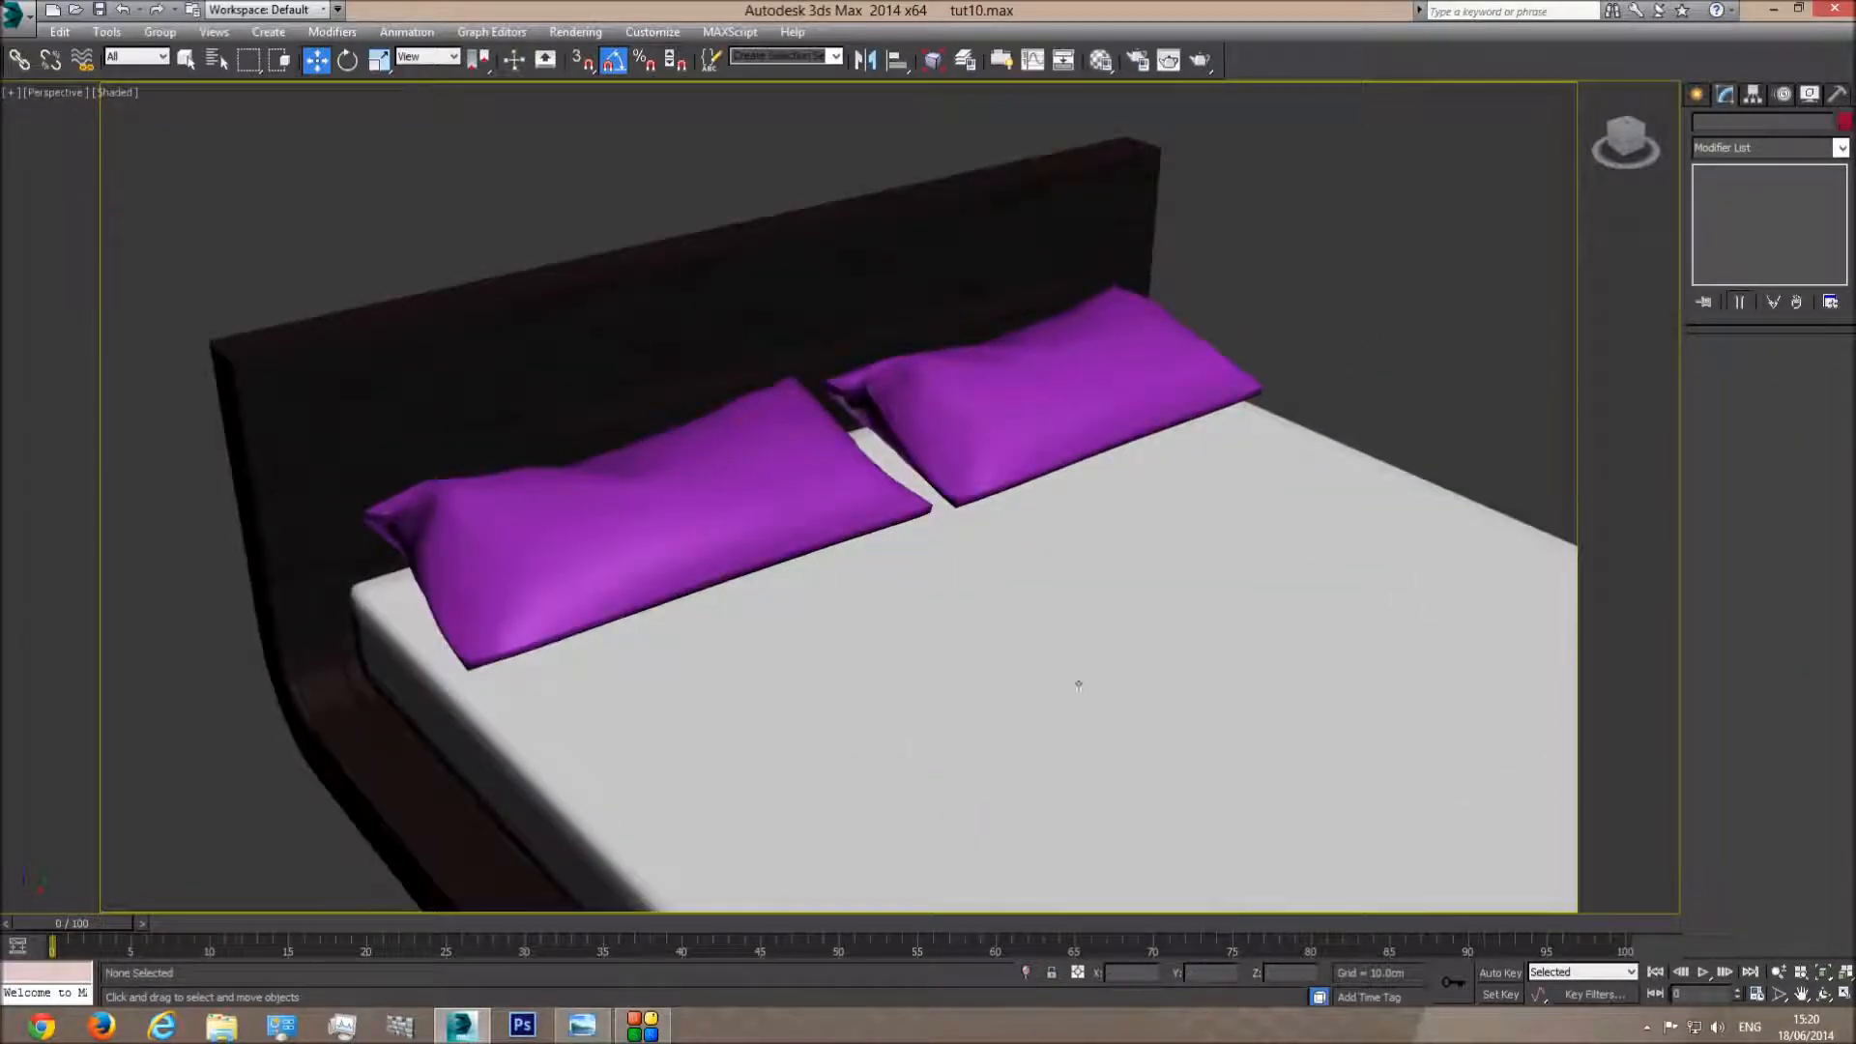
click(781, 499)
key(z)
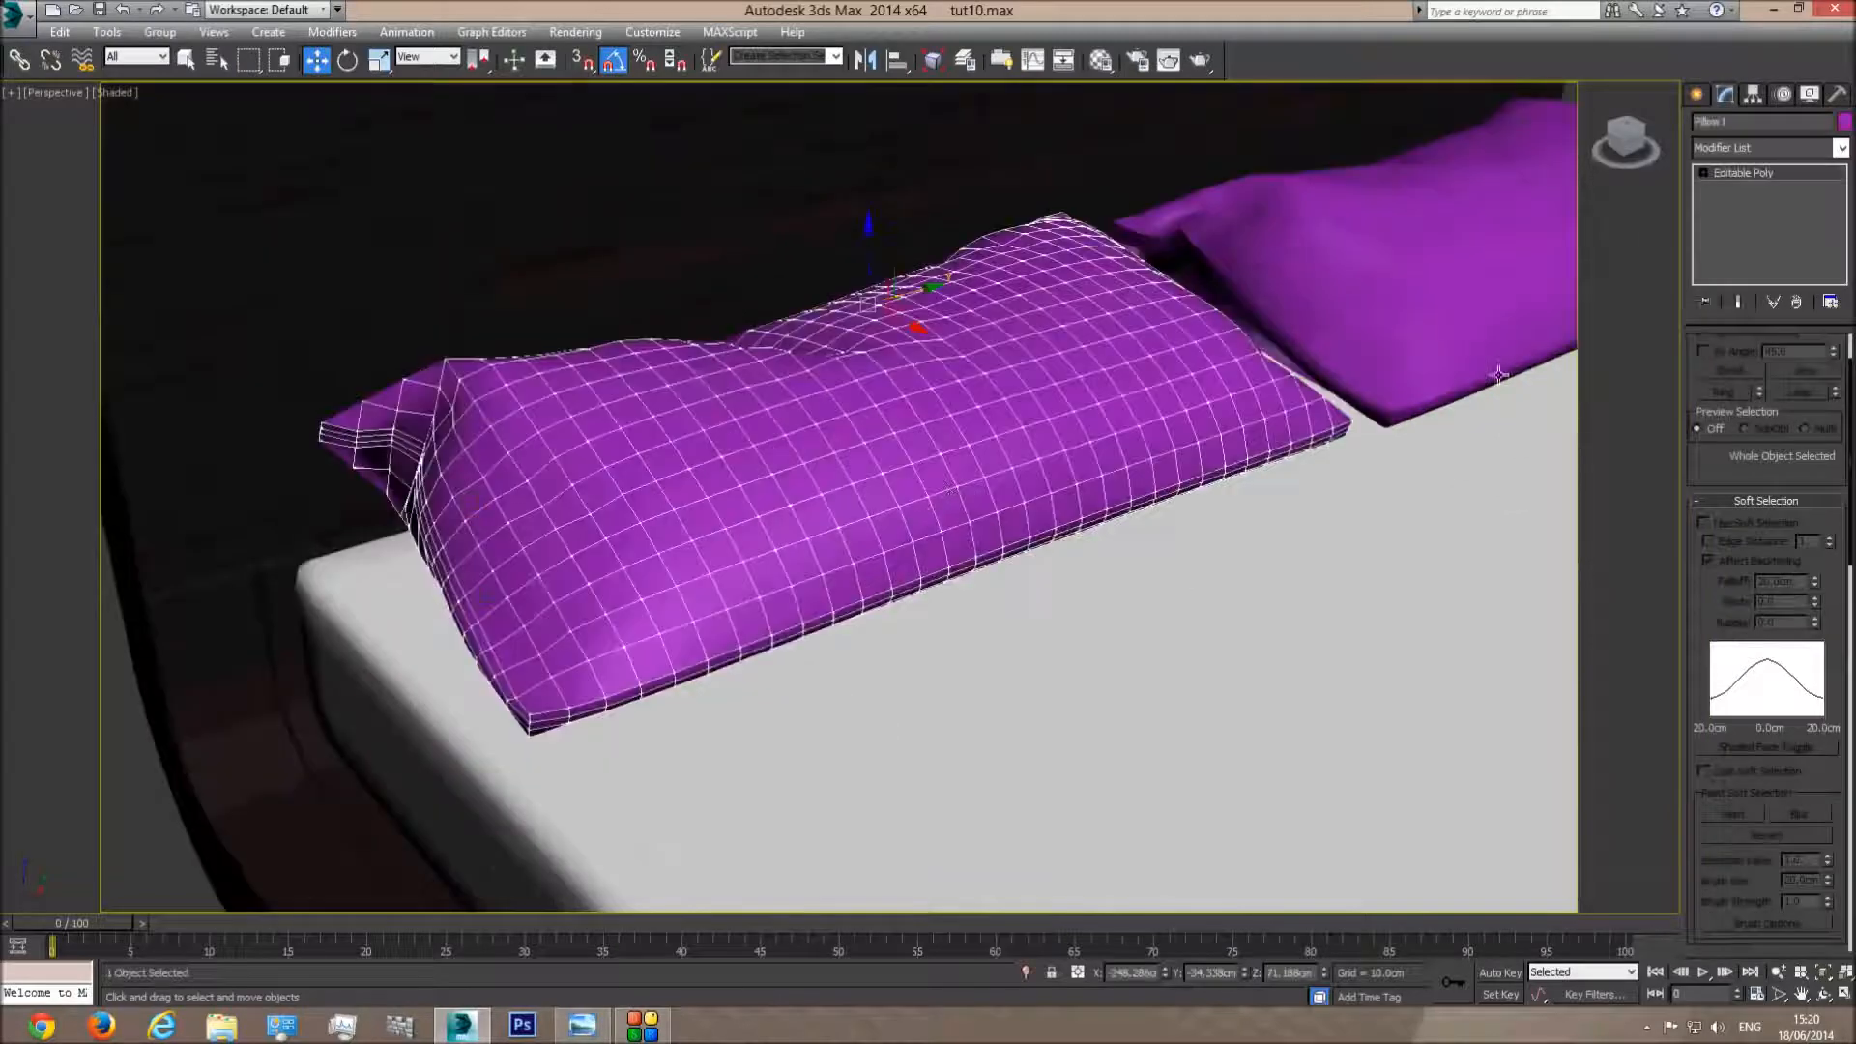
drag(1705, 447, 1752, 525)
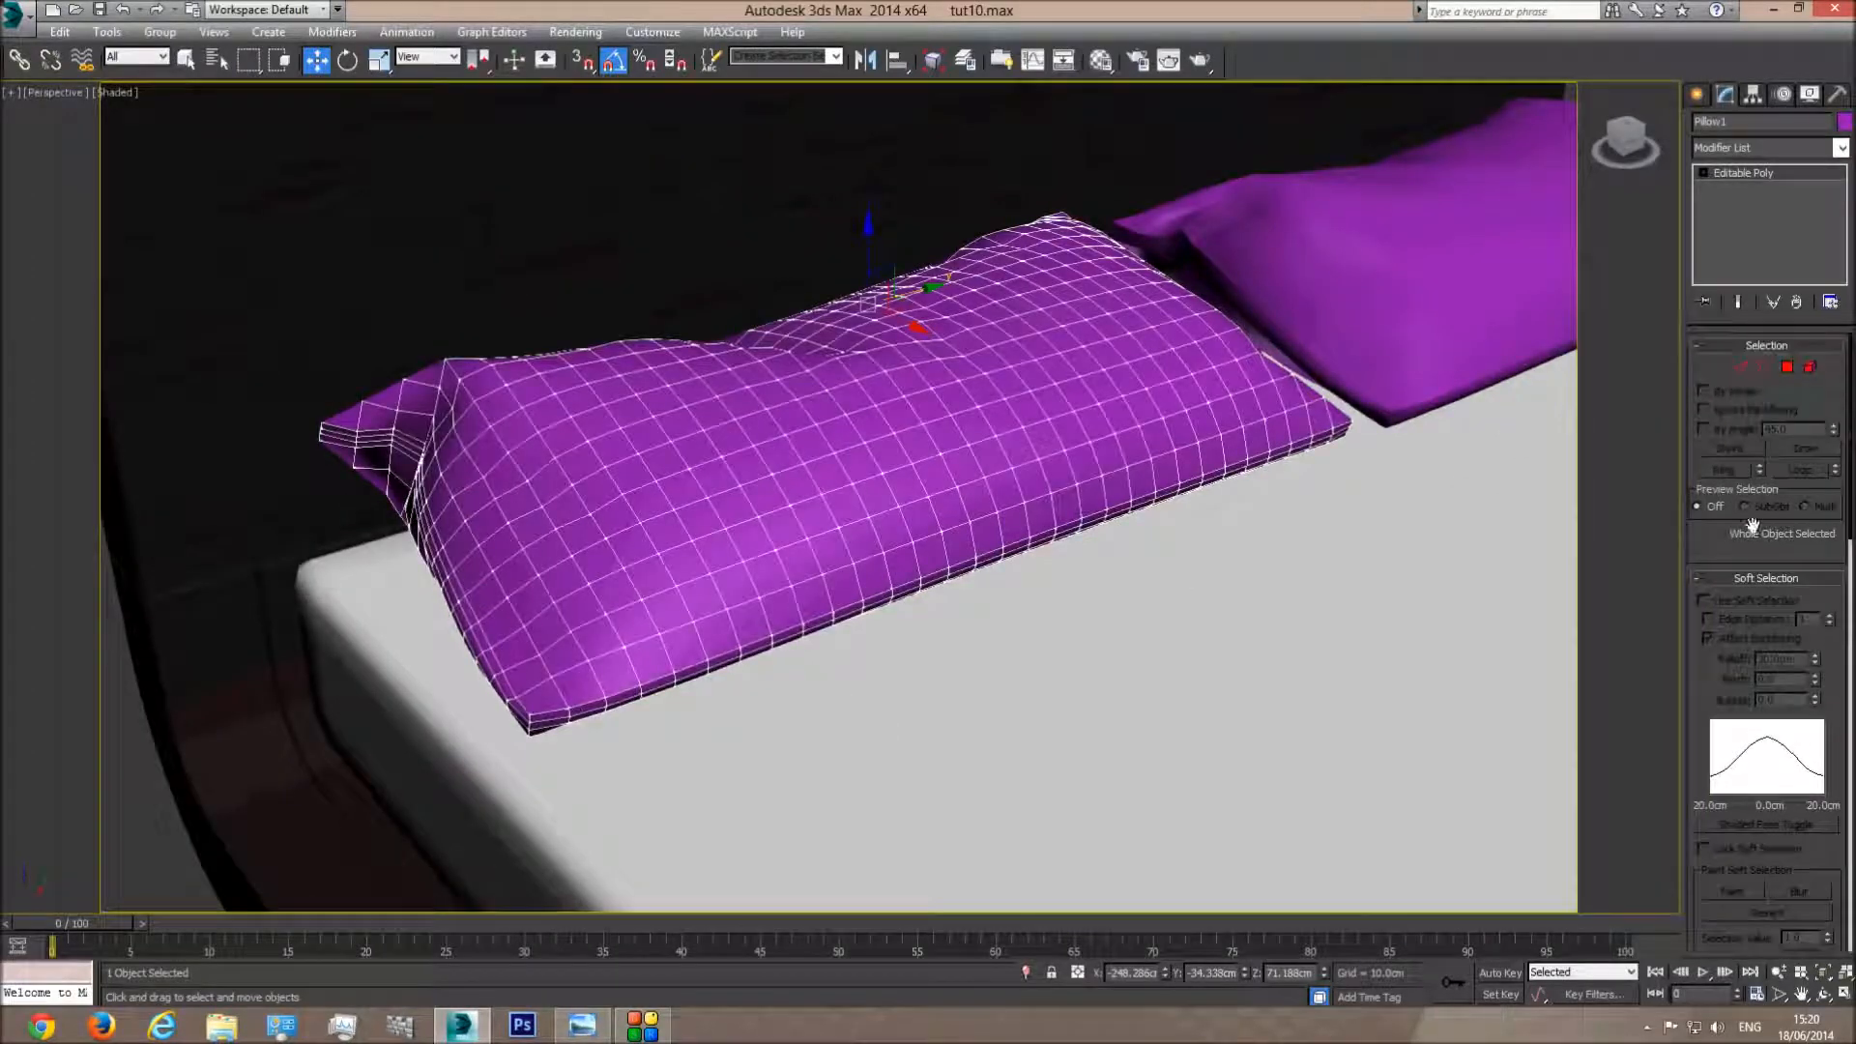
click(1740, 368)
scroll(961, 609, up, 5)
click(737, 585)
click(1799, 469)
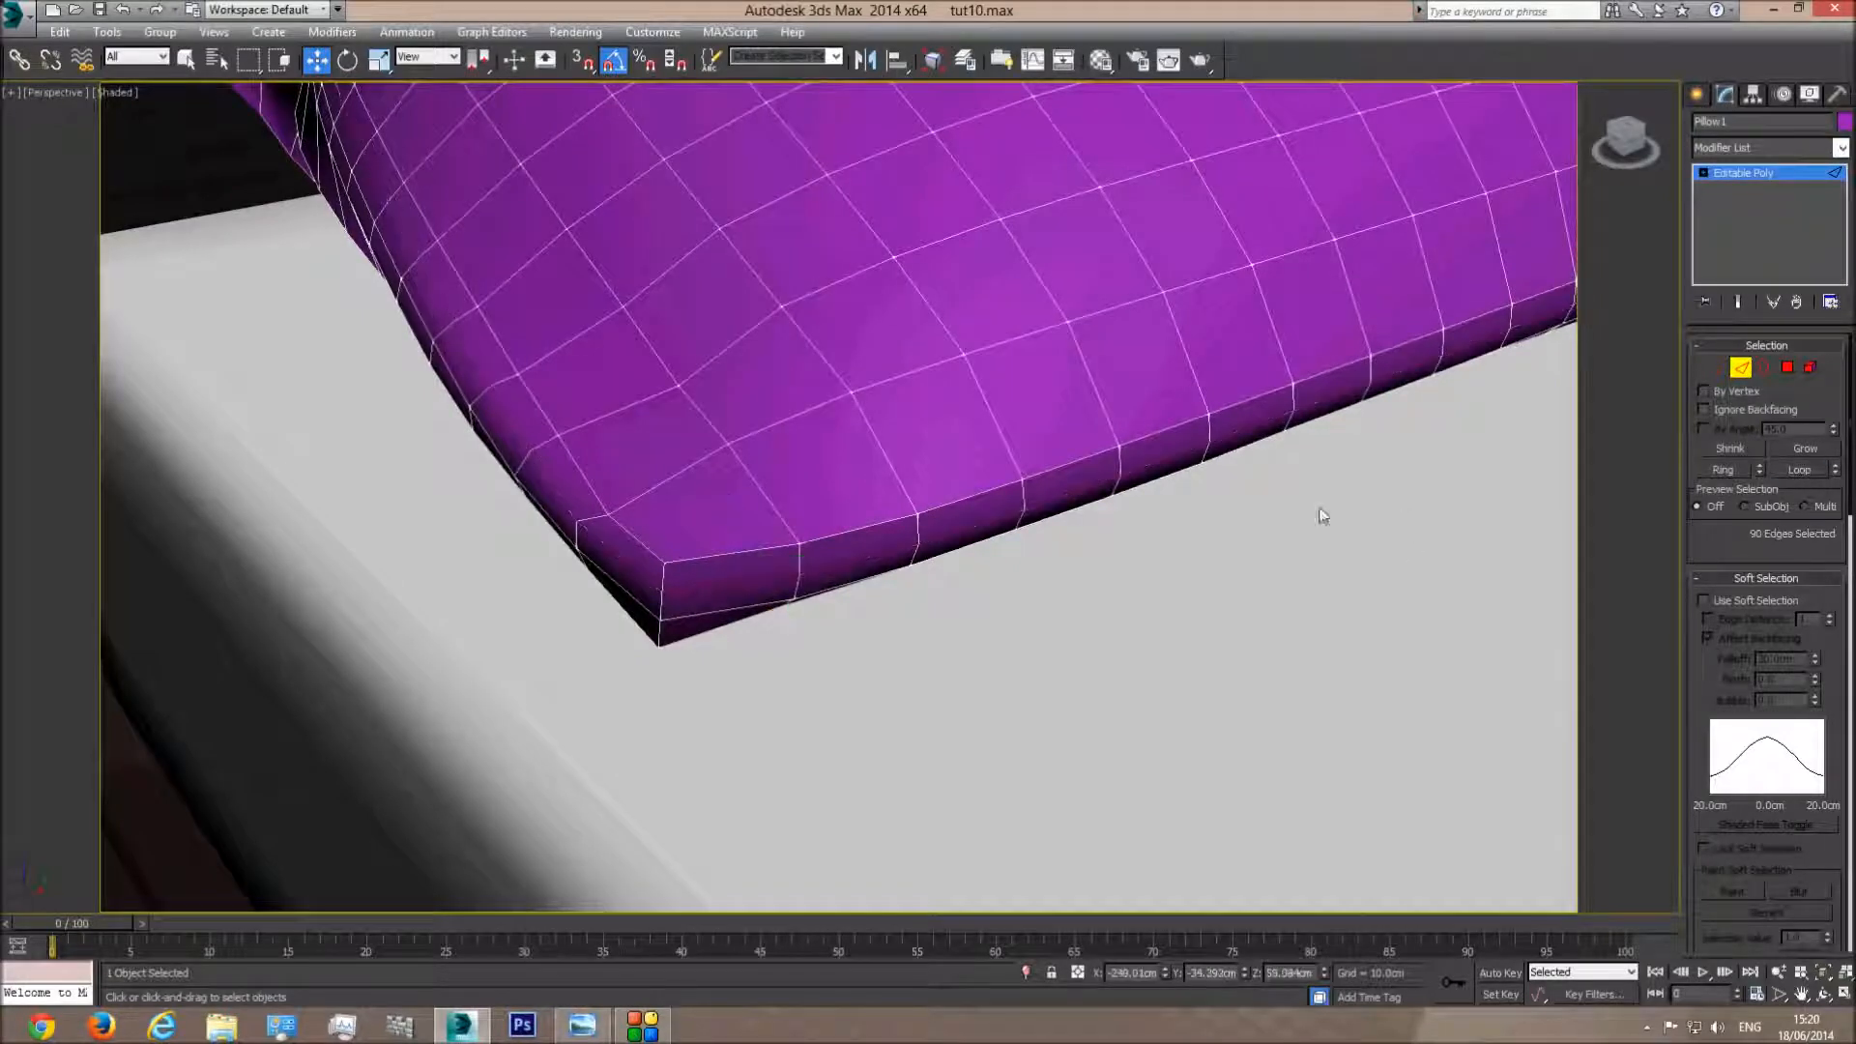
Extrude the selected seam edges of Pillow1 with a height of 0.5 cm and a width of 0.2 cm
scroll(1318, 513, up, 2)
click(1717, 579)
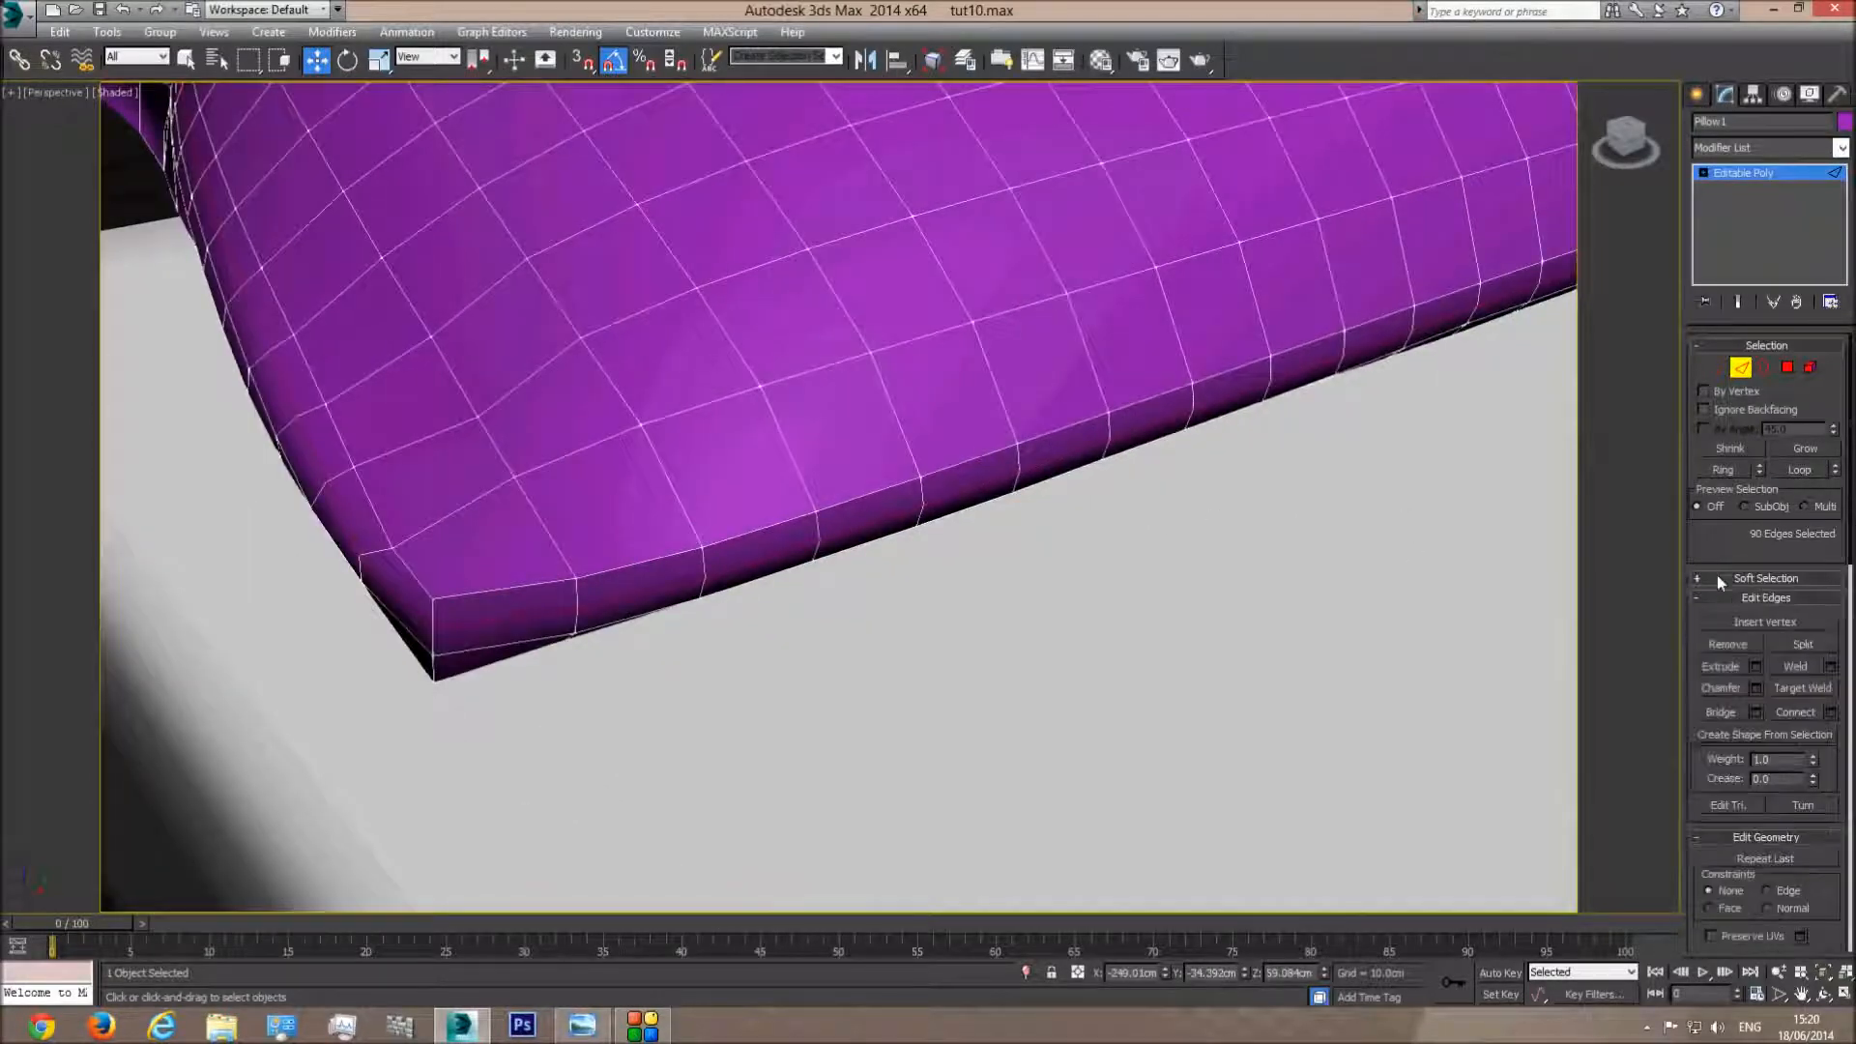
click(1755, 666)
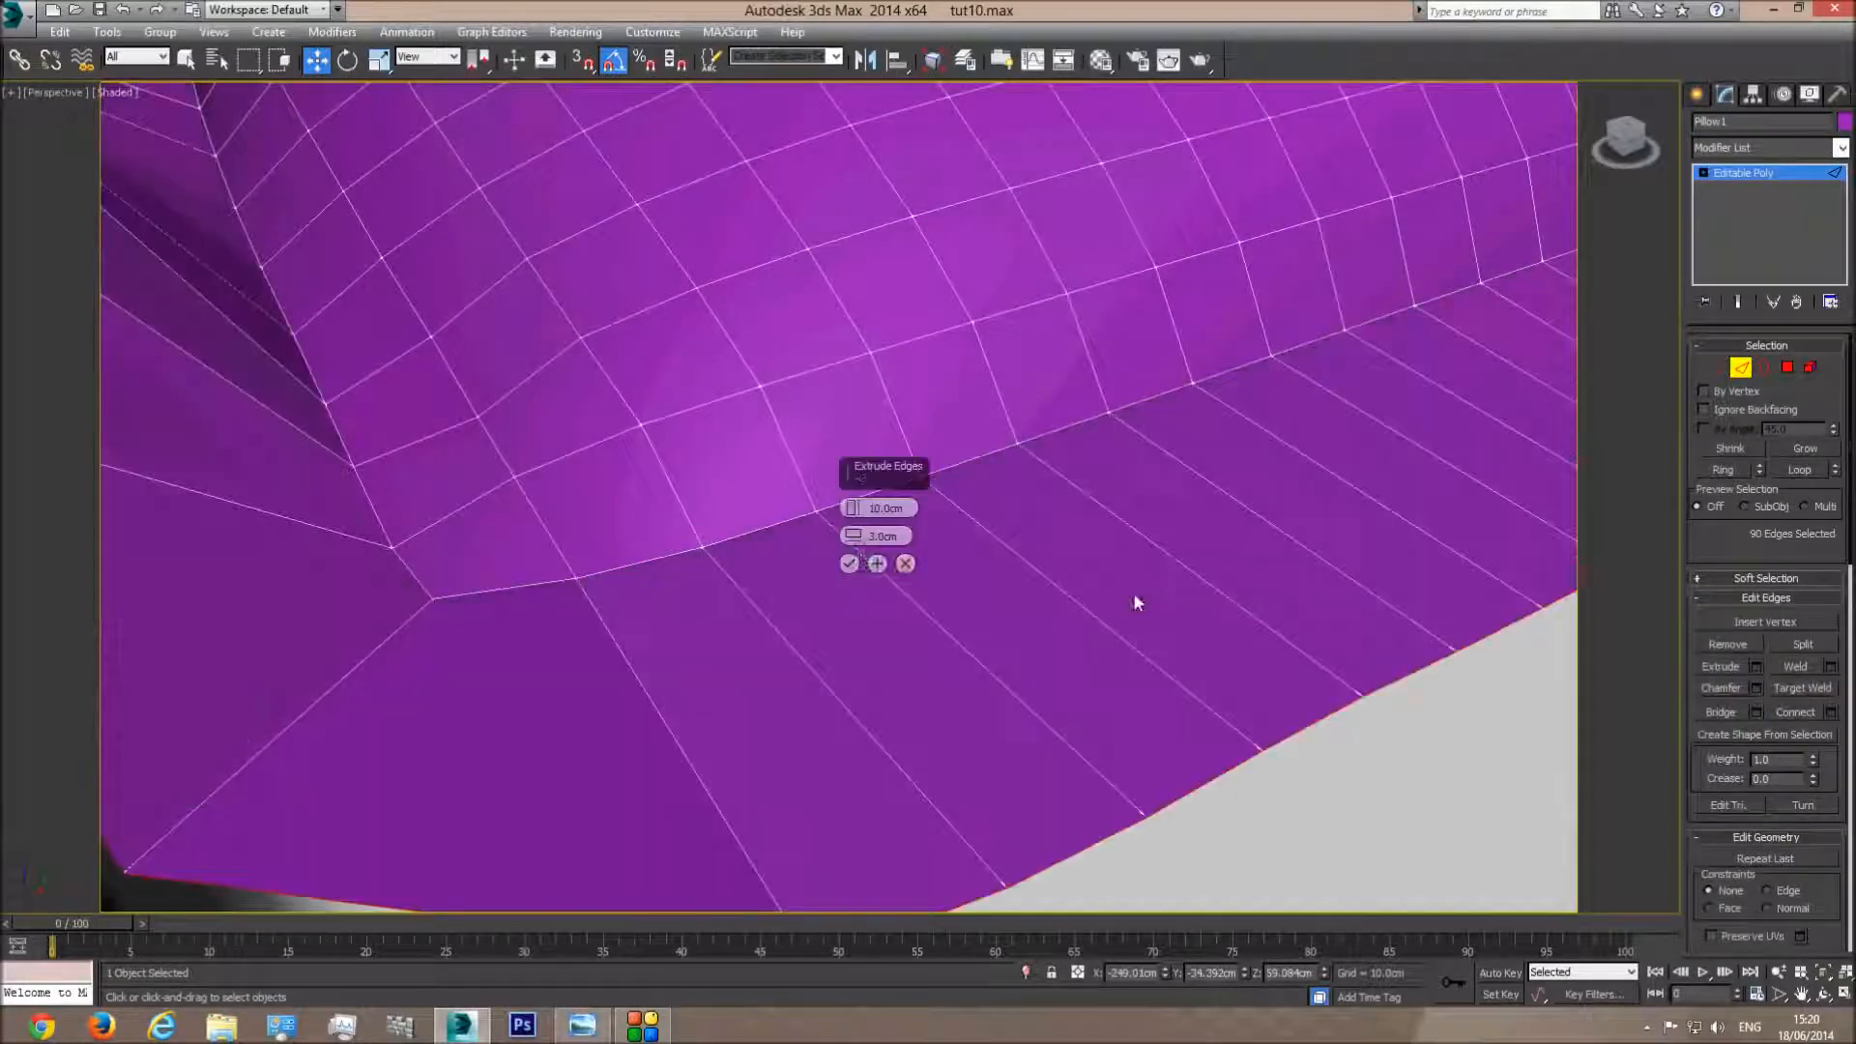
double_click(903, 509)
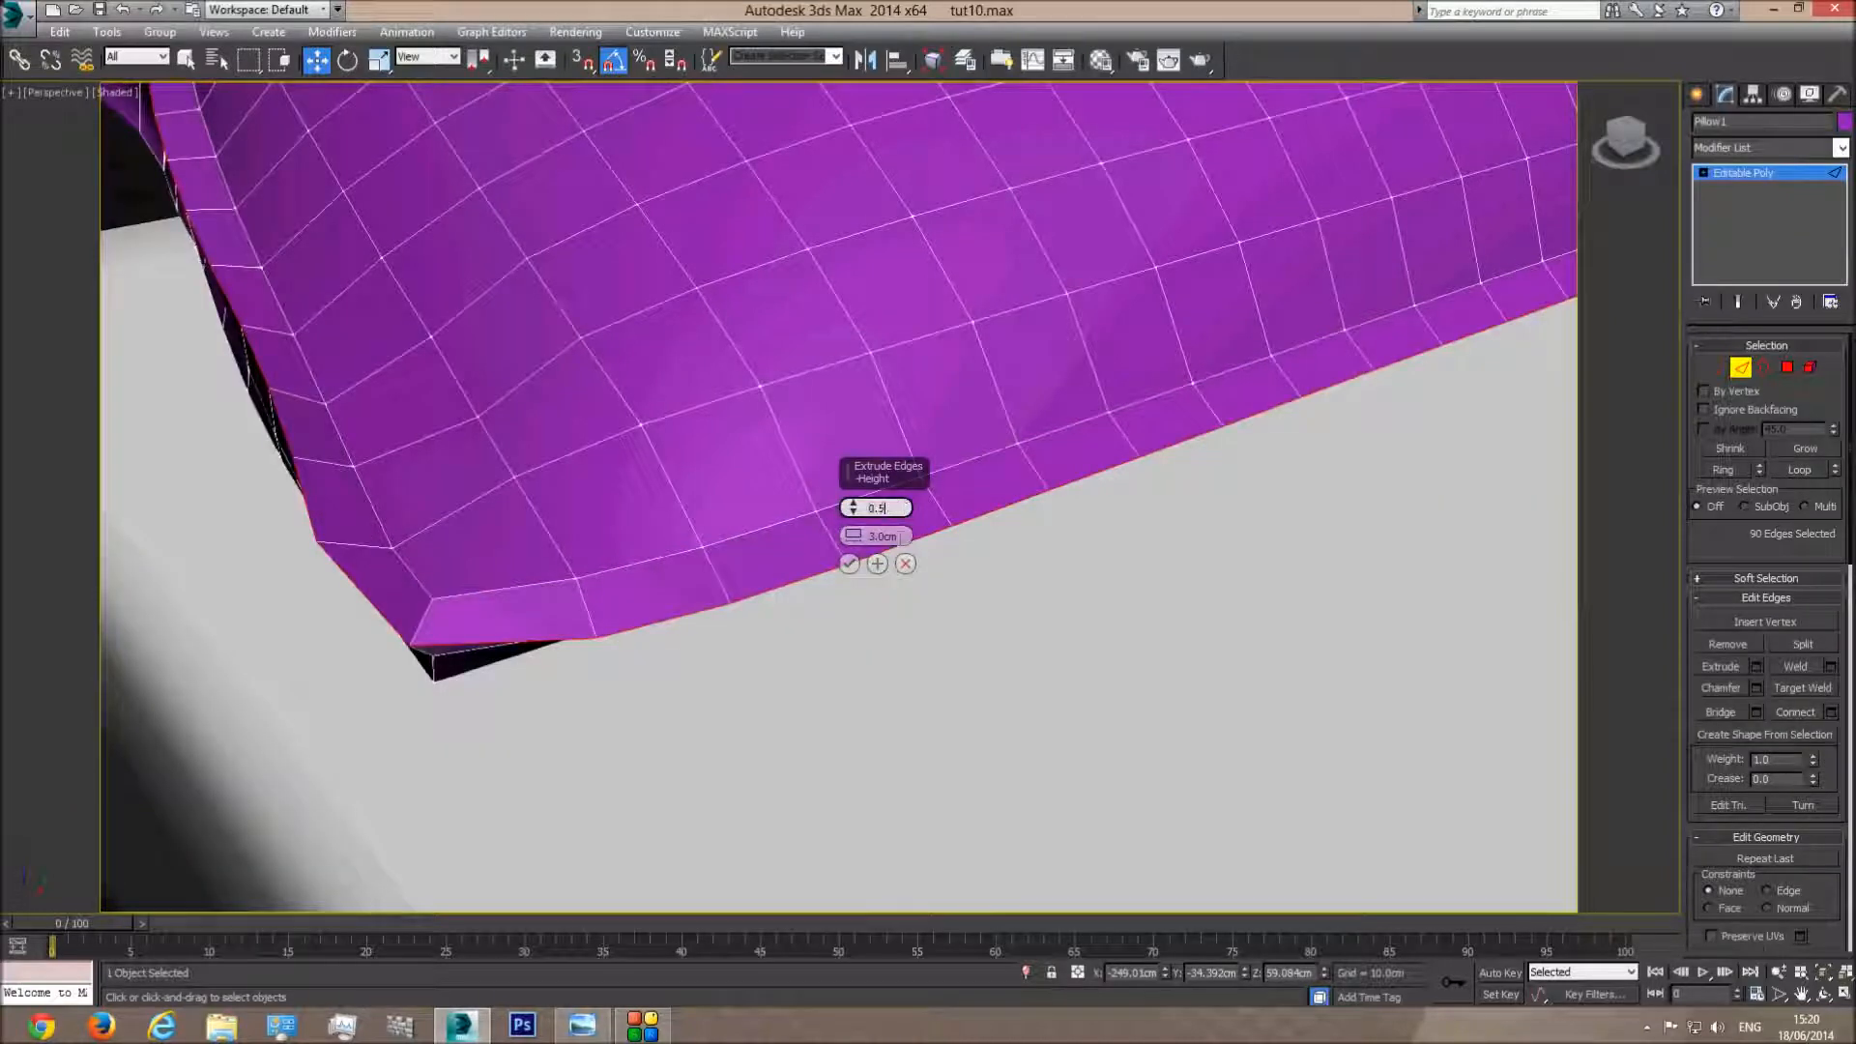
double_click(899, 538)
text(0.2)
key(Return)
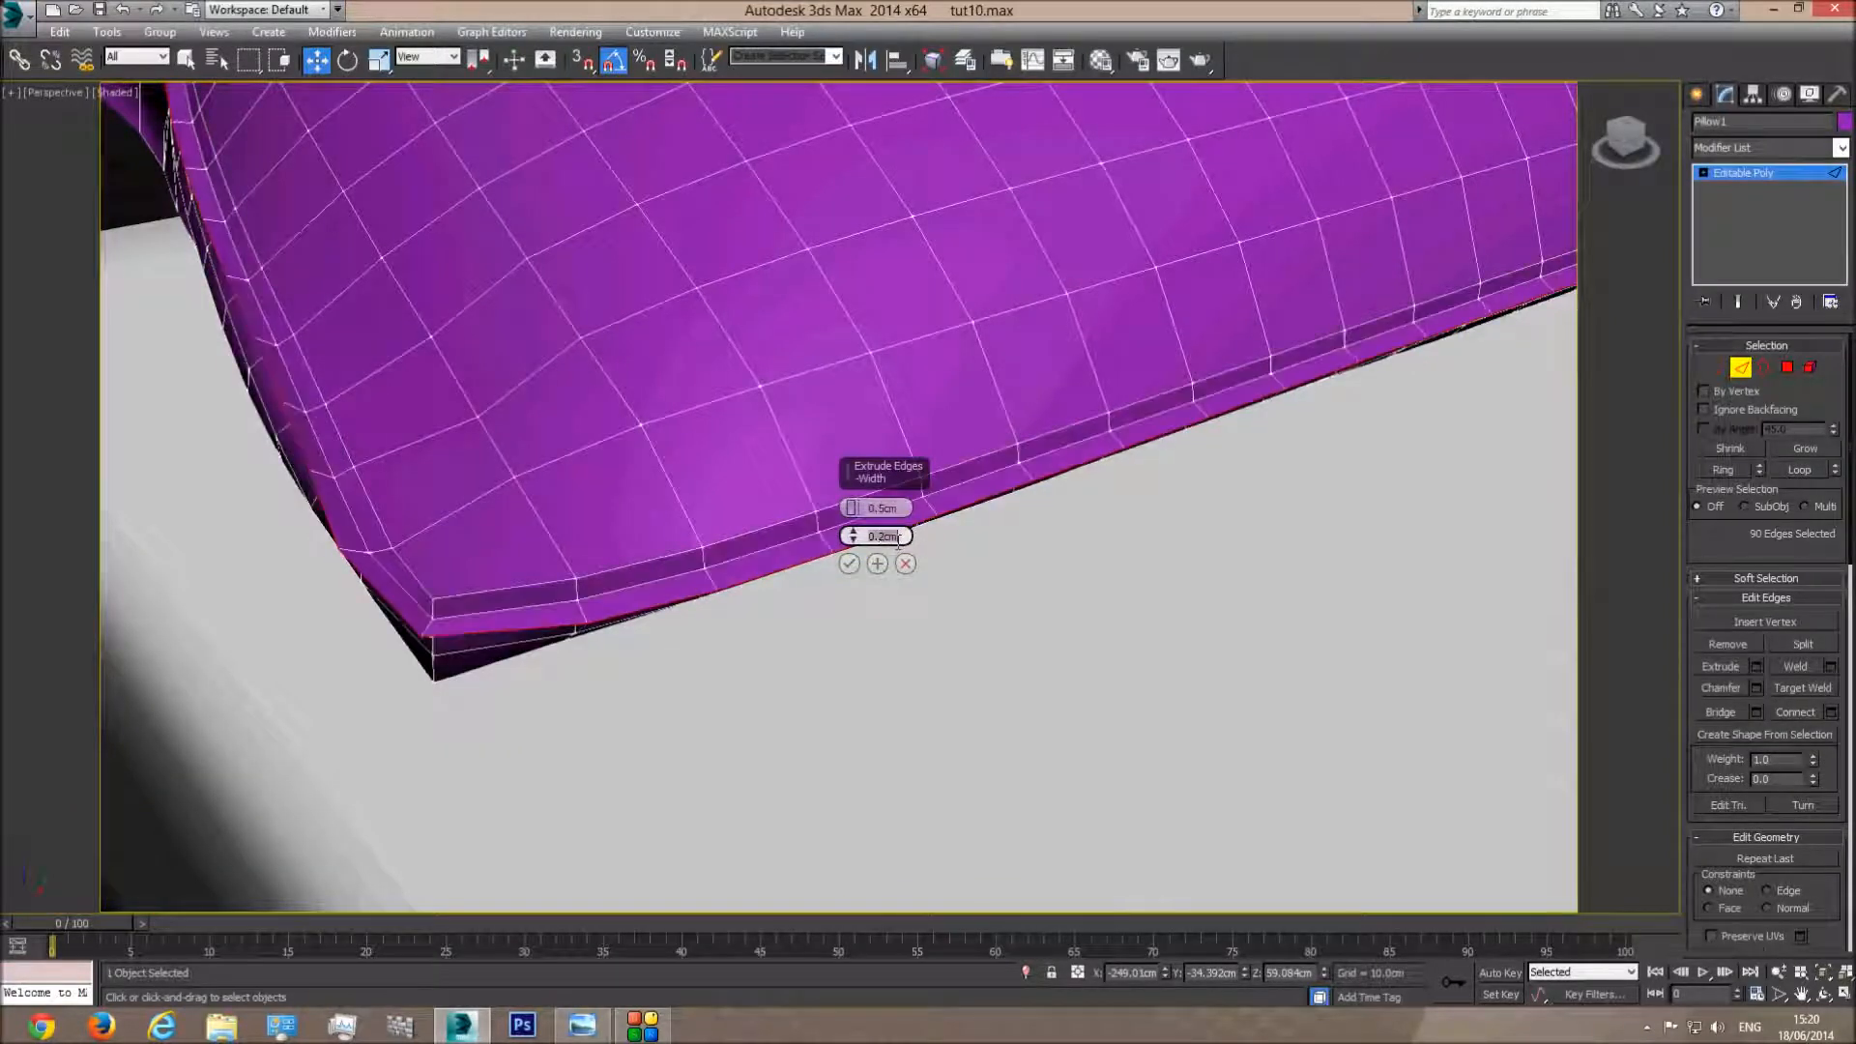
Set the seam extrusion's height to 0.2 cm and its width to 0.25 cm, and apply it
click(895, 507)
text(0.)
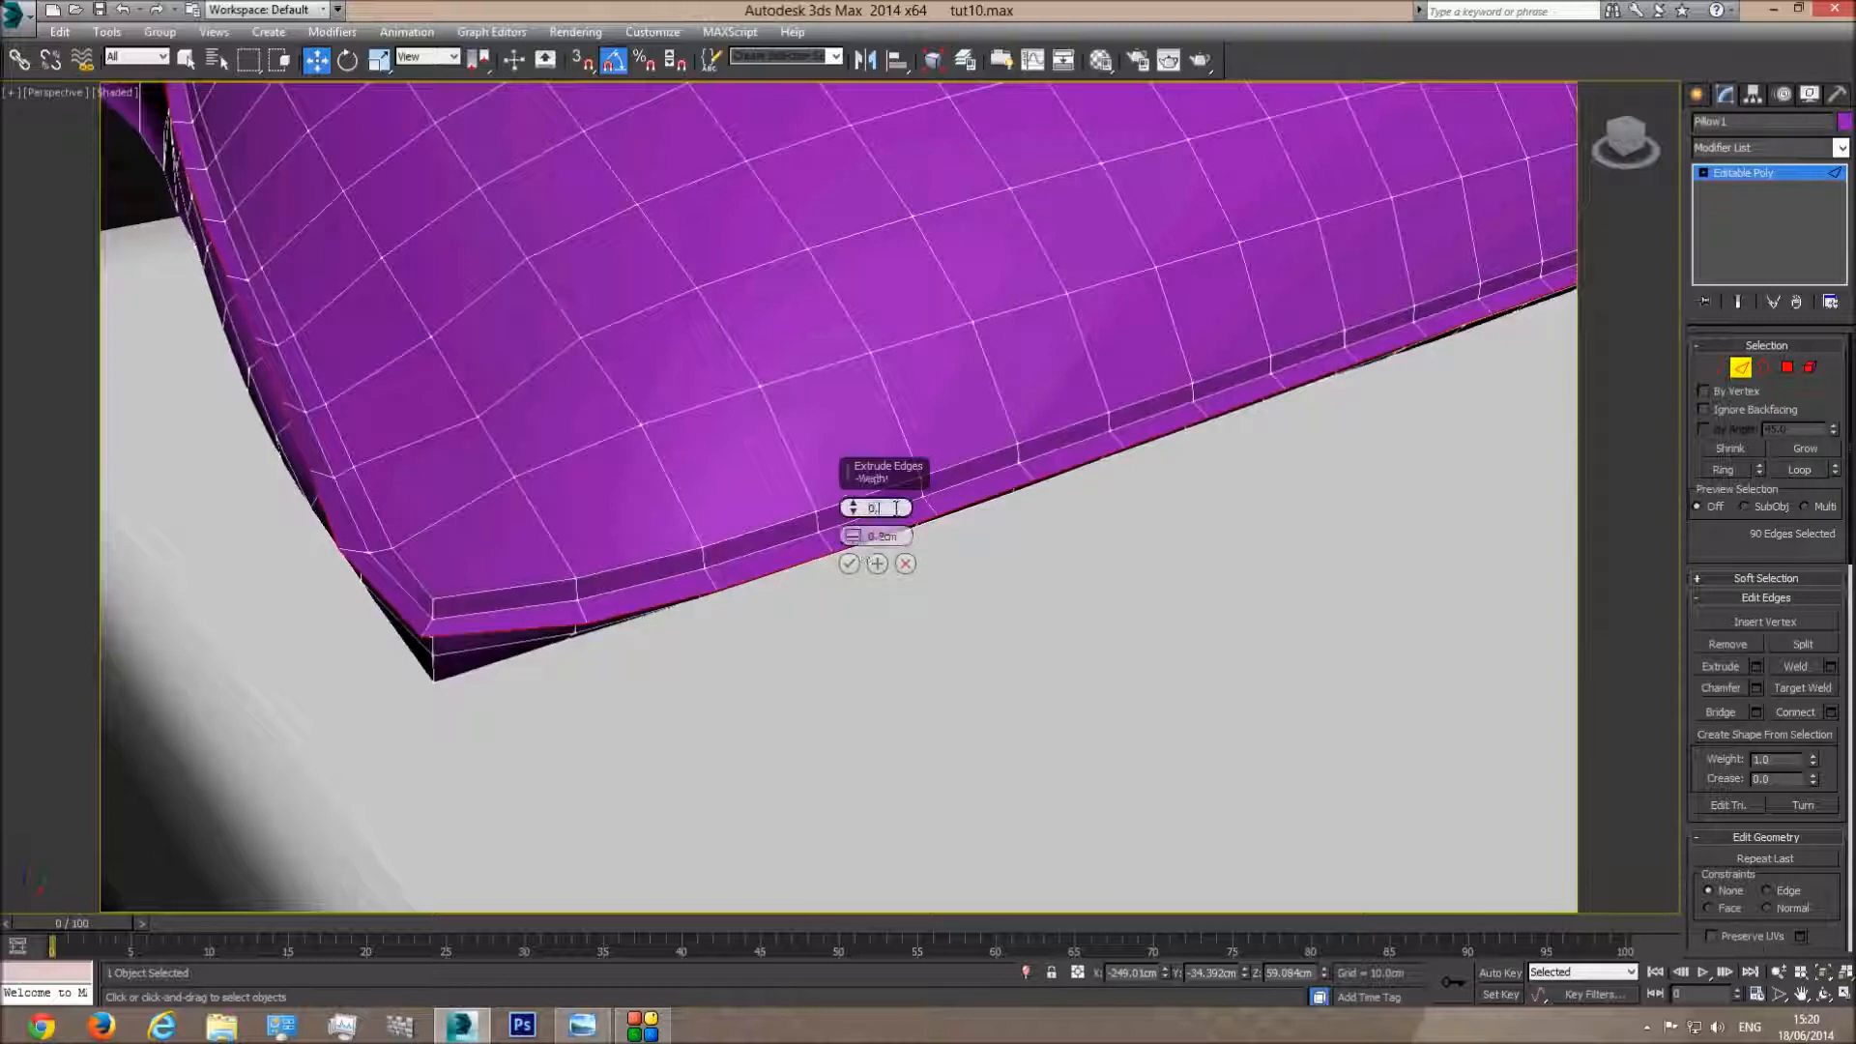
text(2)
key(Return)
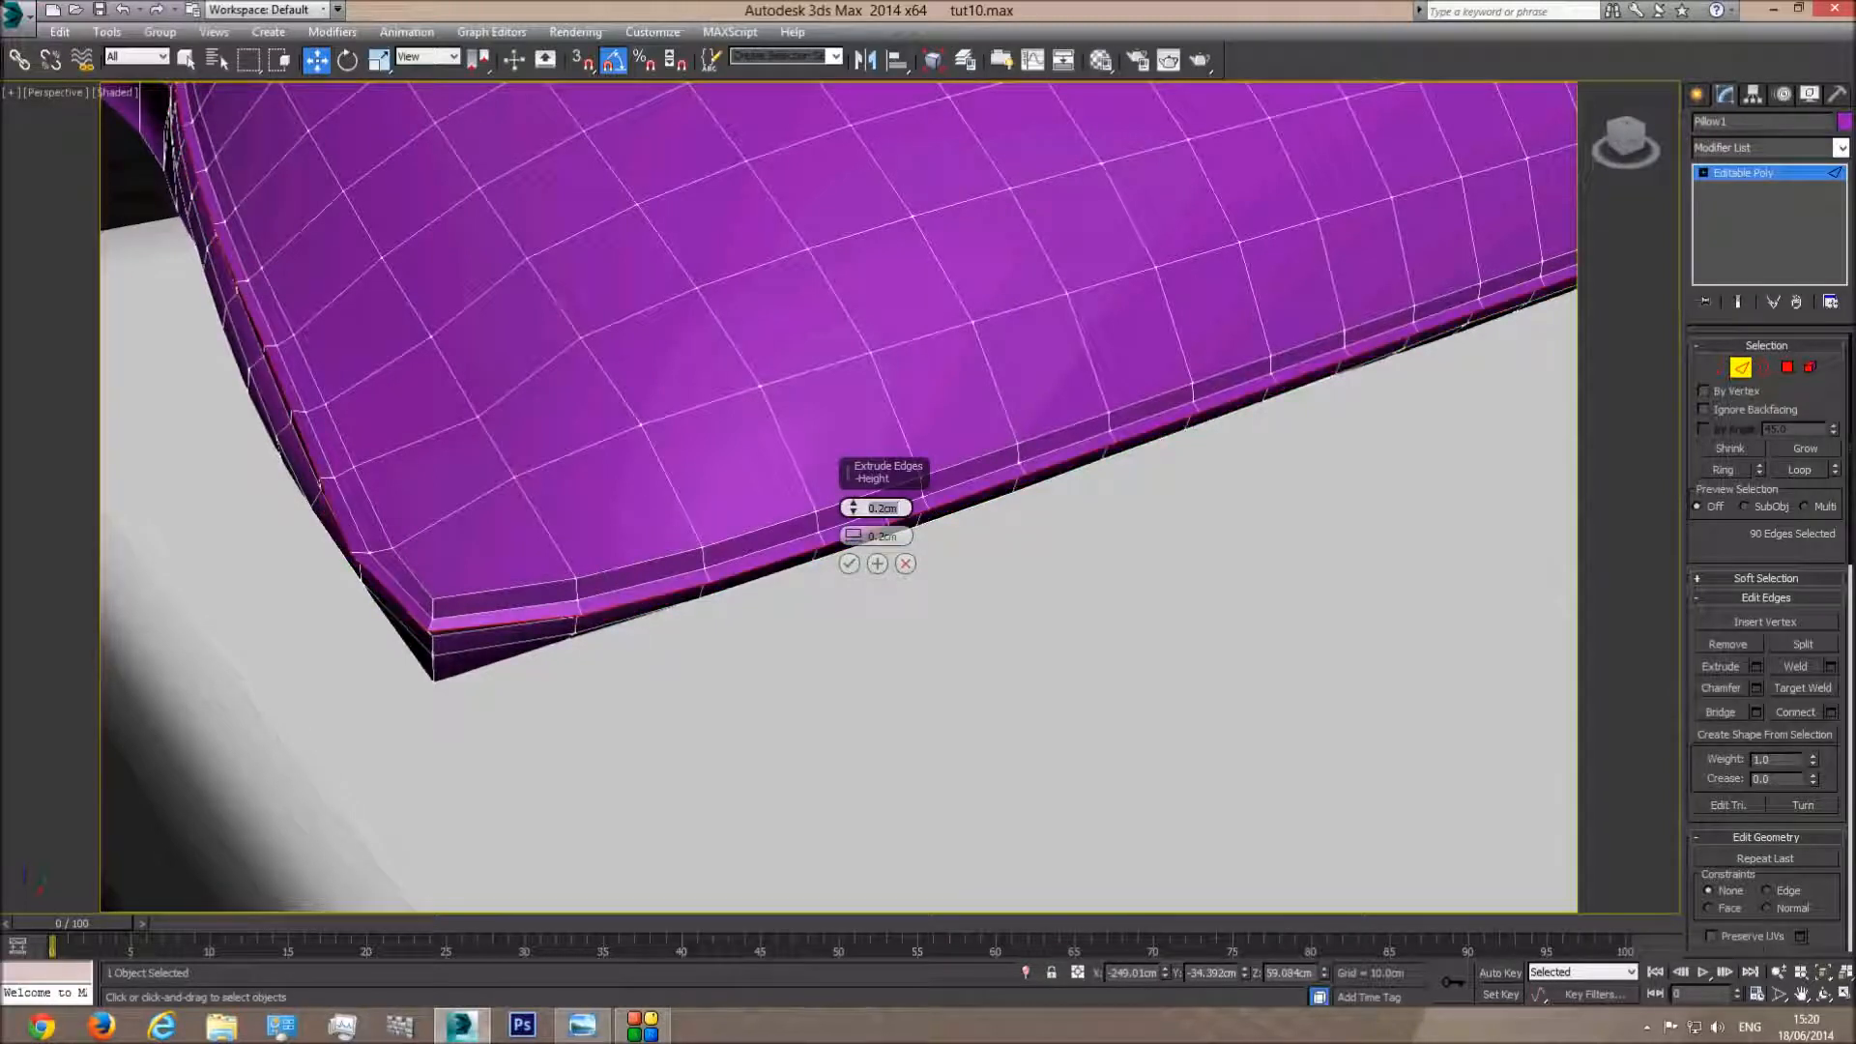
click(885, 540)
text(0.3)
key(Return)
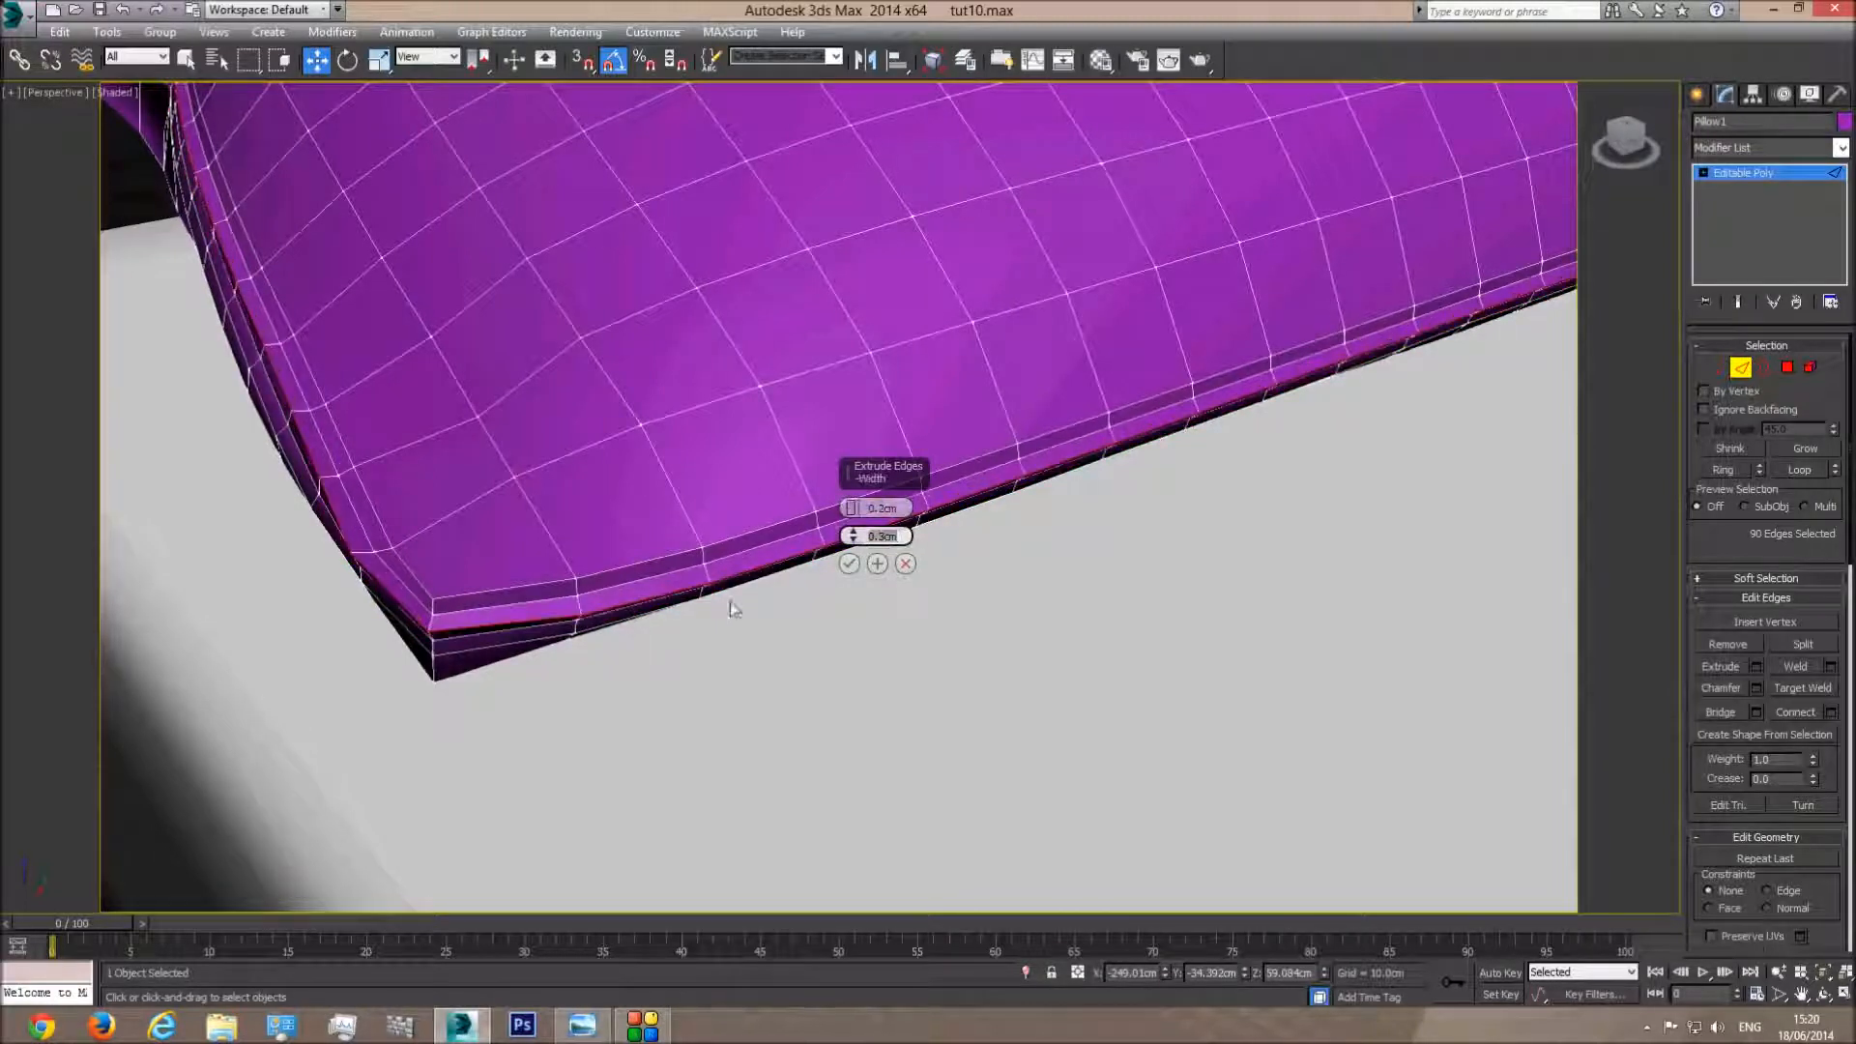
text(0.25)
key(Return)
click(850, 568)
Leave edge editing on Pillow1 and add a TurboSmooth modifier to it
scroll(812, 471, down, 7)
middle_drag(812, 471, 901, 505)
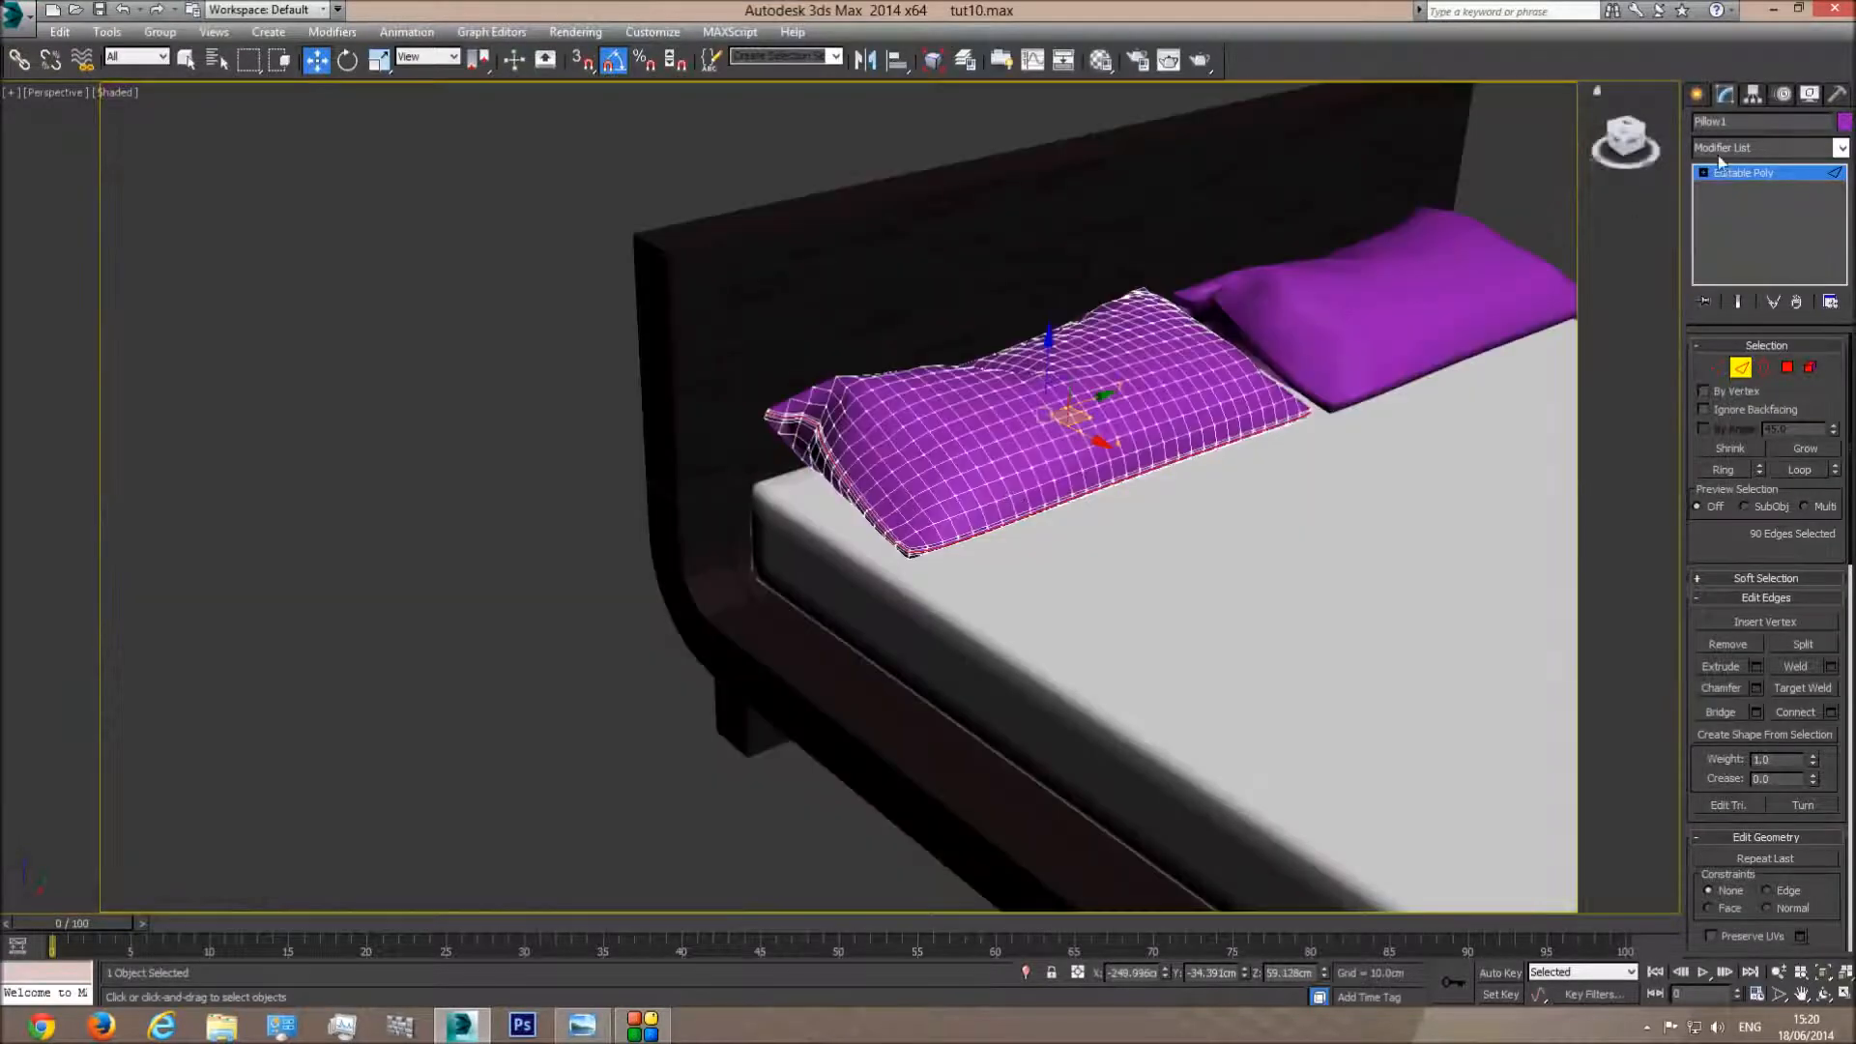
click(1745, 179)
click(1546, 184)
scroll(902, 532, up, 6)
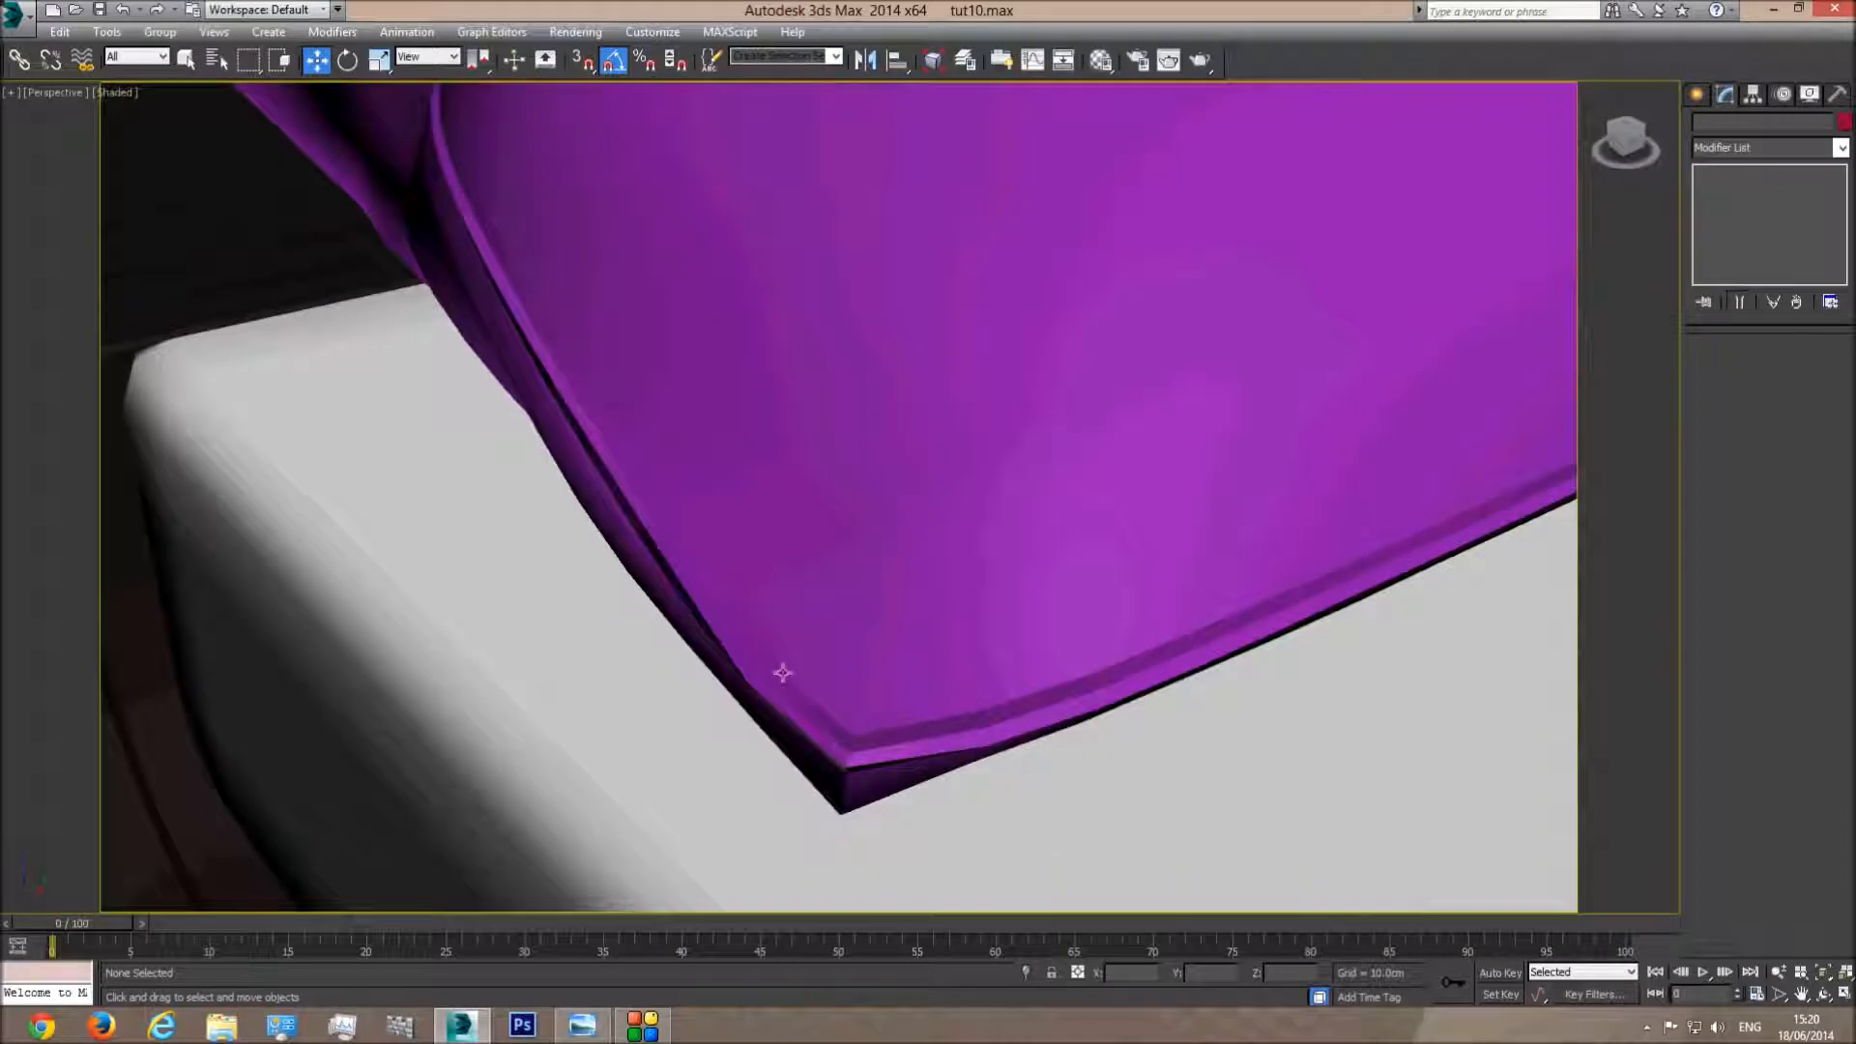
scroll(1104, 432, down, 4)
click(1103, 367)
click(1841, 148)
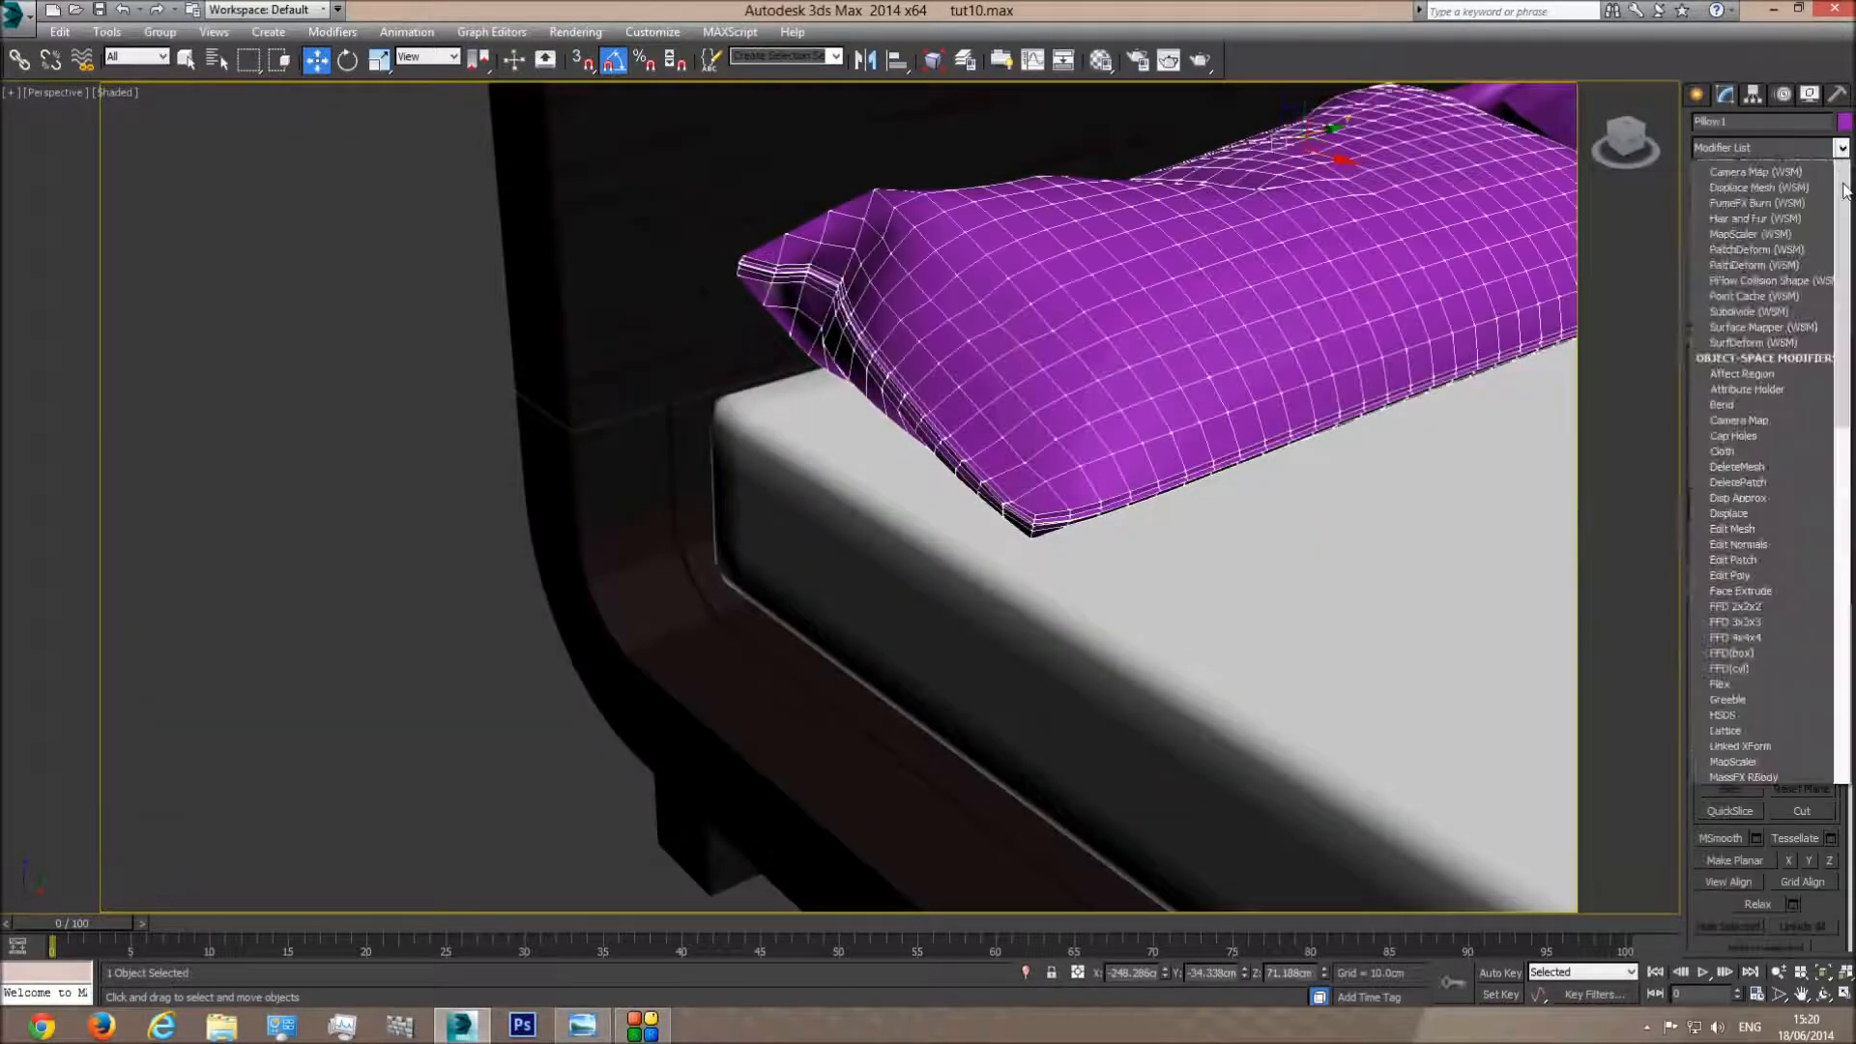
scroll(1769, 676, down, 15)
click(1764, 697)
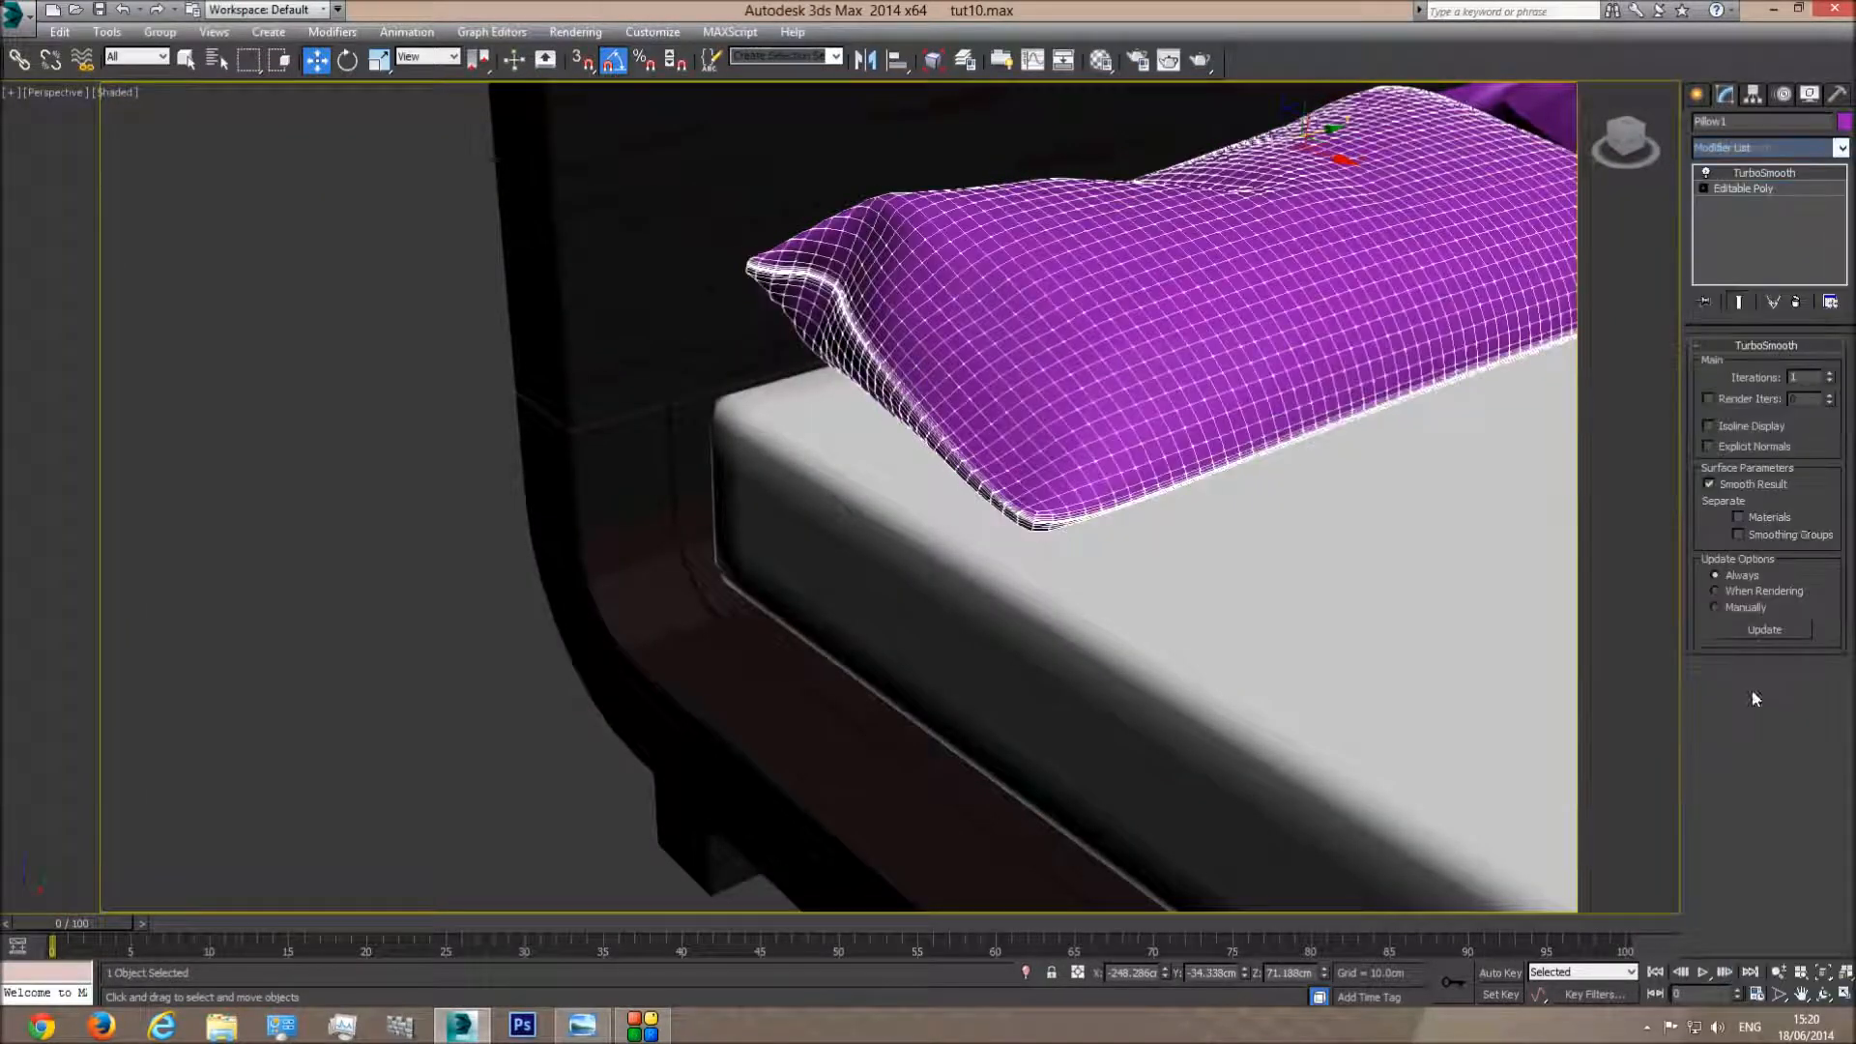
click(414, 431)
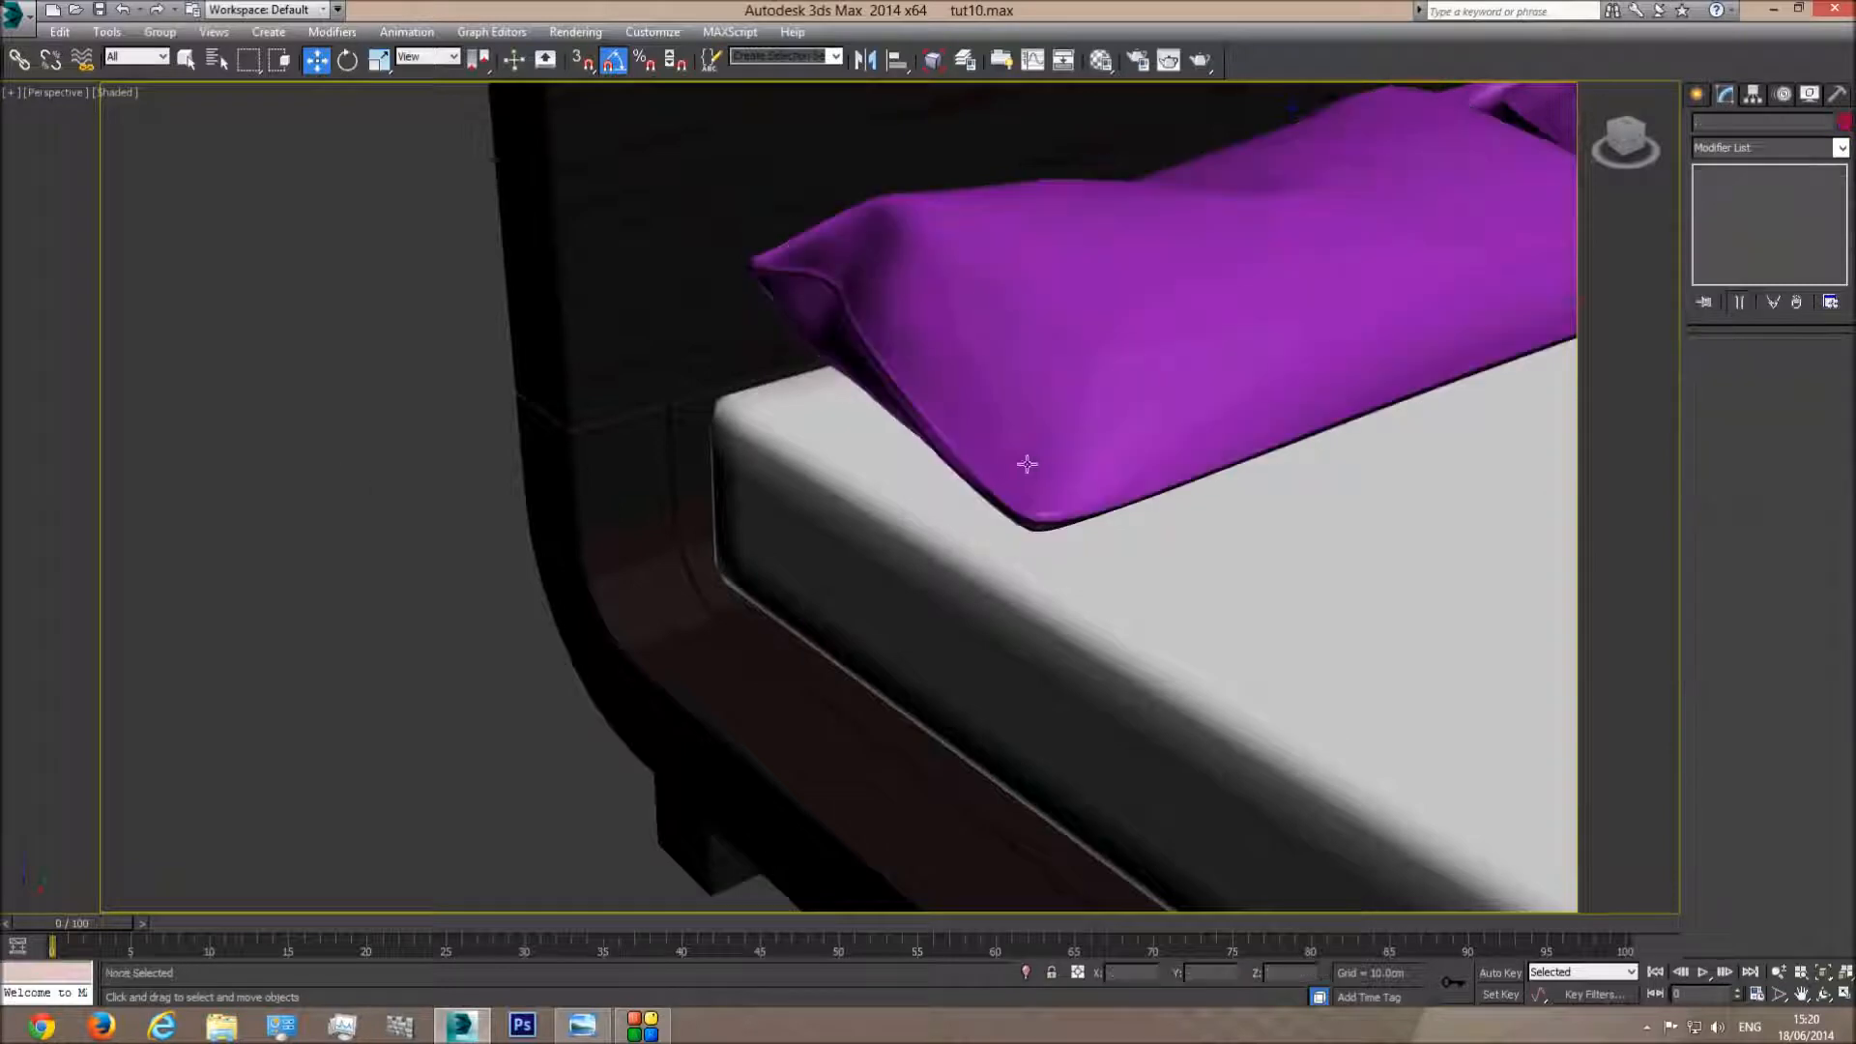
Raise the TurboSmooth iterations on Pillow1 and compare its seam with the reference photo
middle_drag(1228, 391, 846, 547)
click(913, 475)
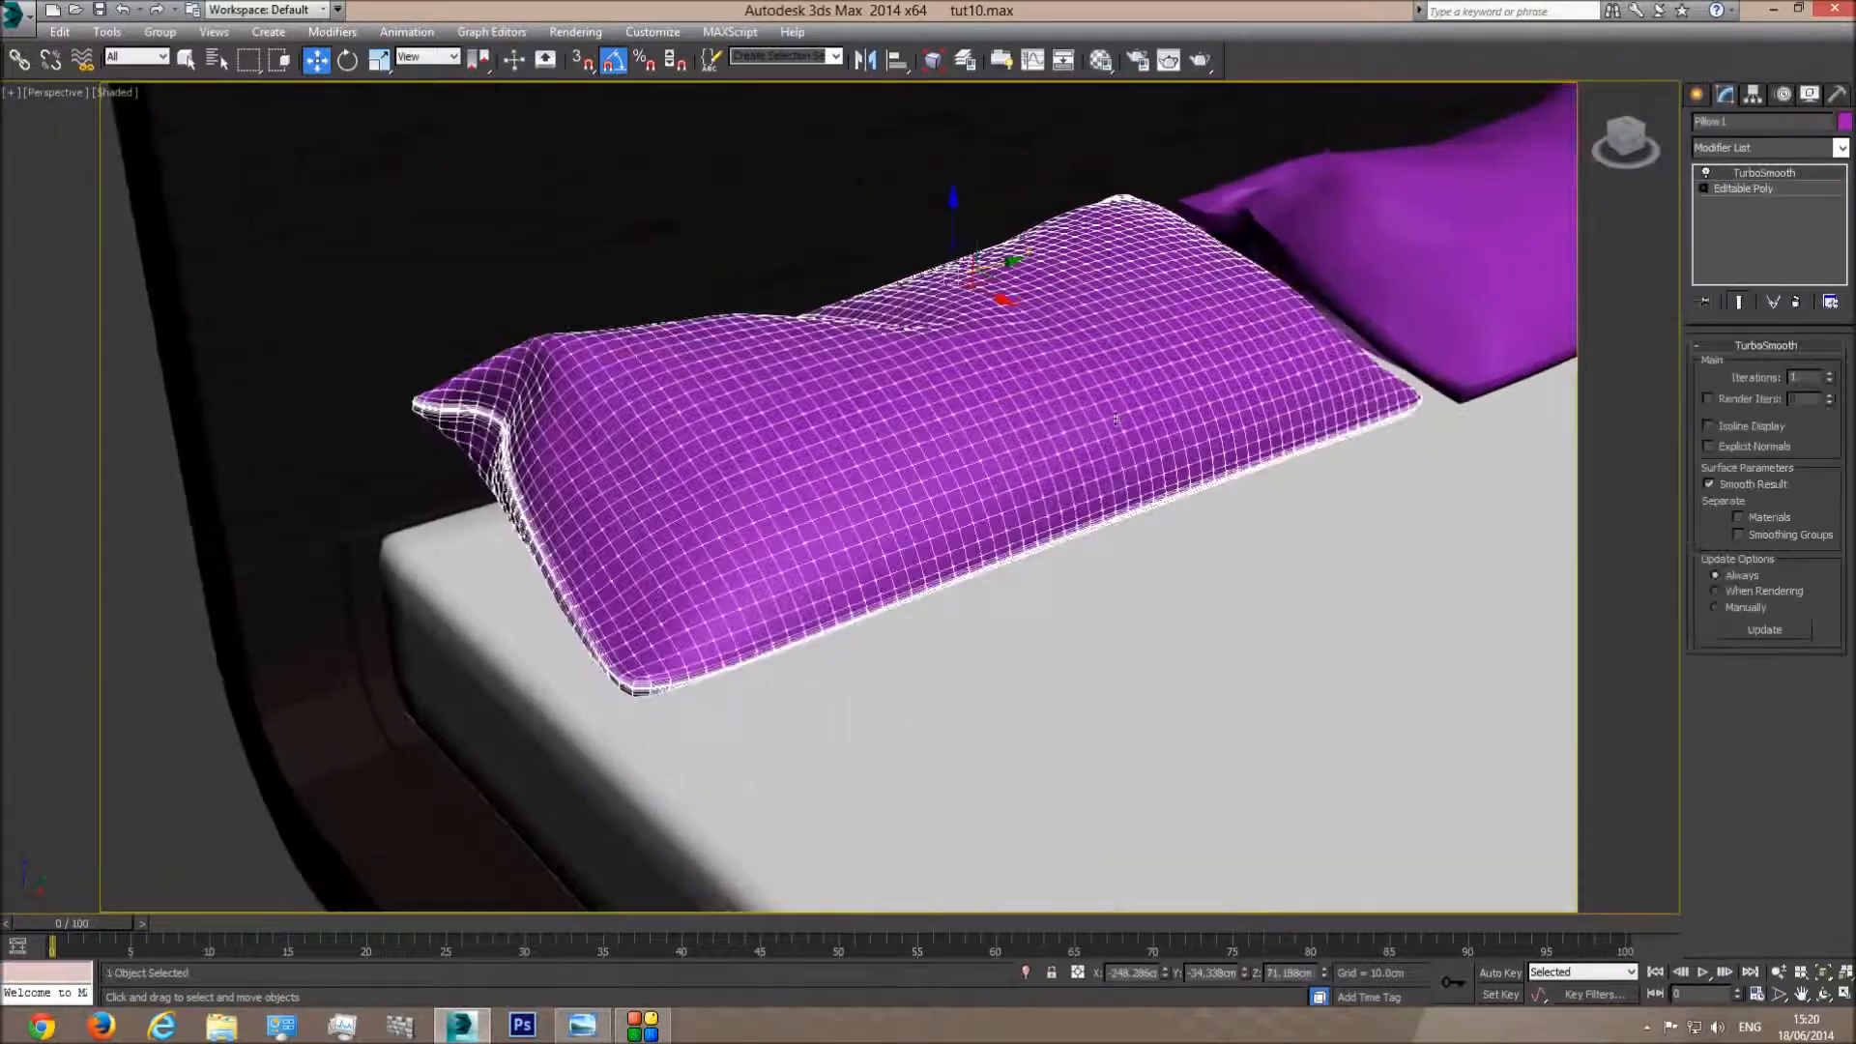
click(1829, 374)
click(138, 482)
click(1823, 993)
drag(851, 502, 673, 607)
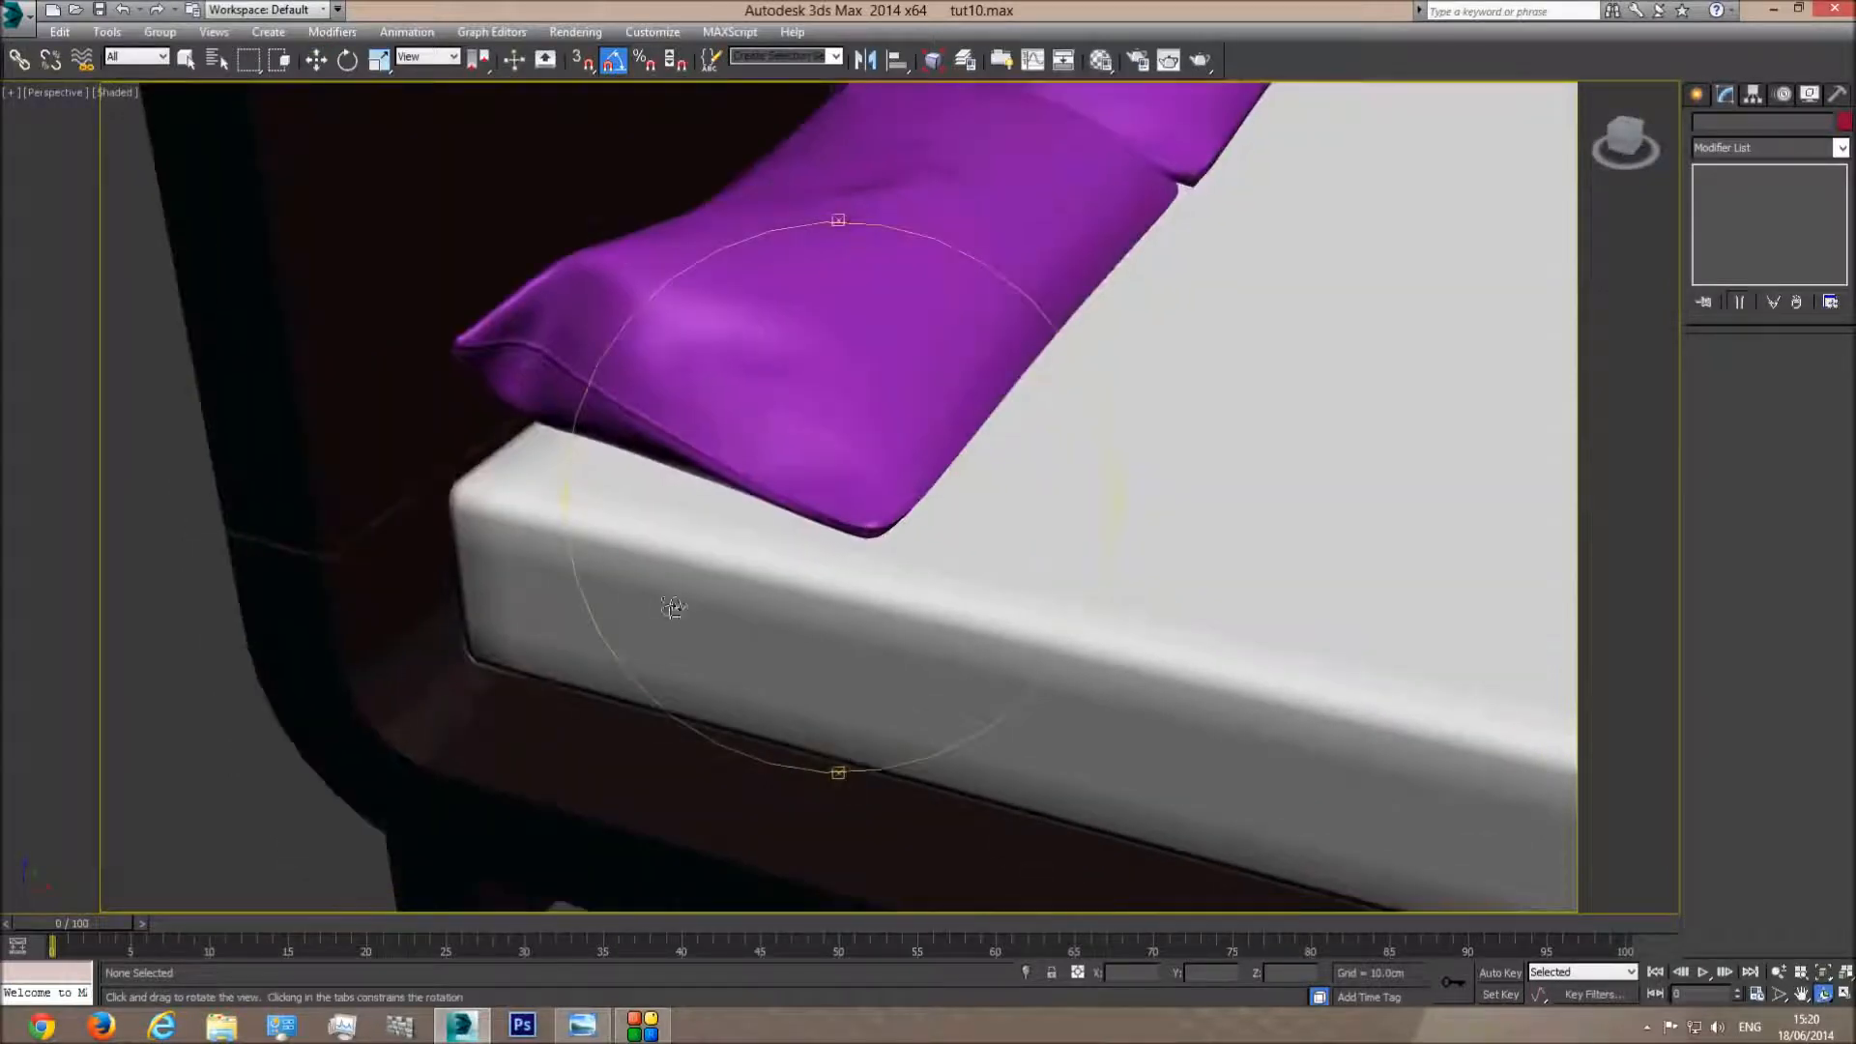
click(584, 1024)
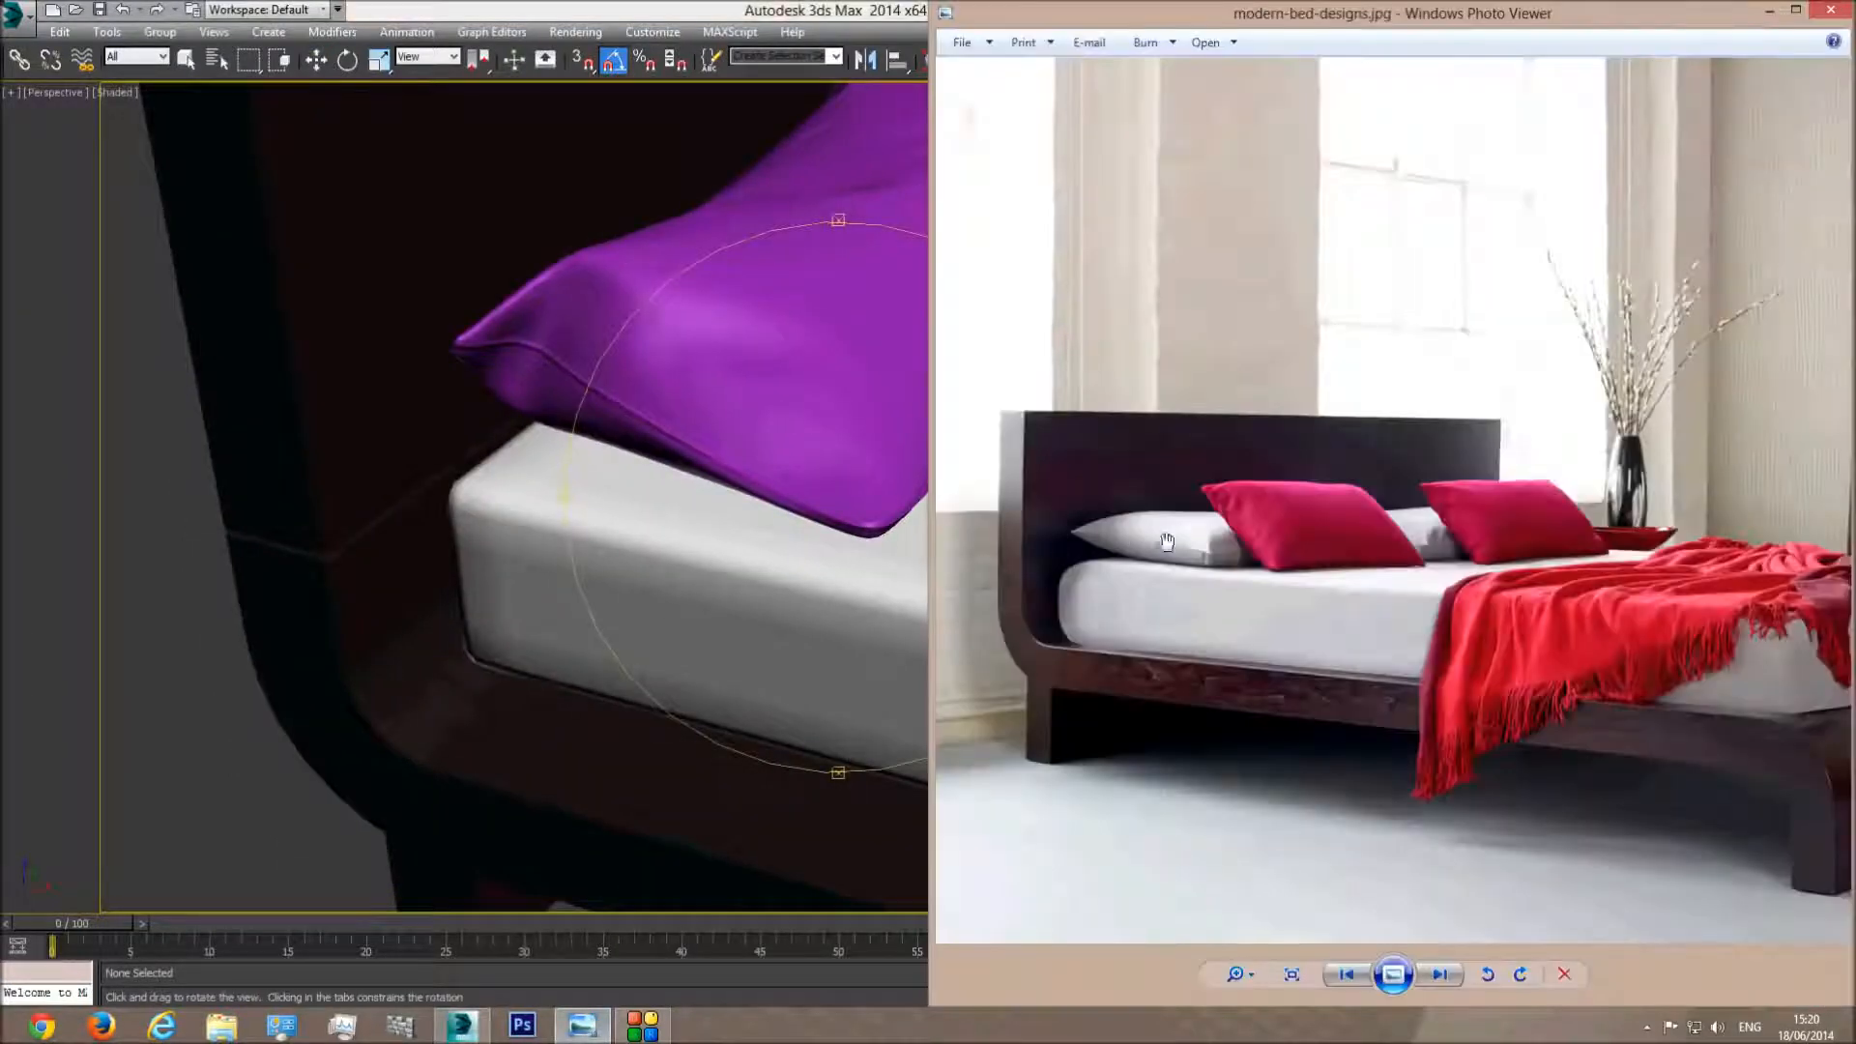
mouse_move(845, 504)
mouse_down()
mouse_move(746, 489)
mouse_move(837, 505)
mouse_move(824, 520)
mouse_up()
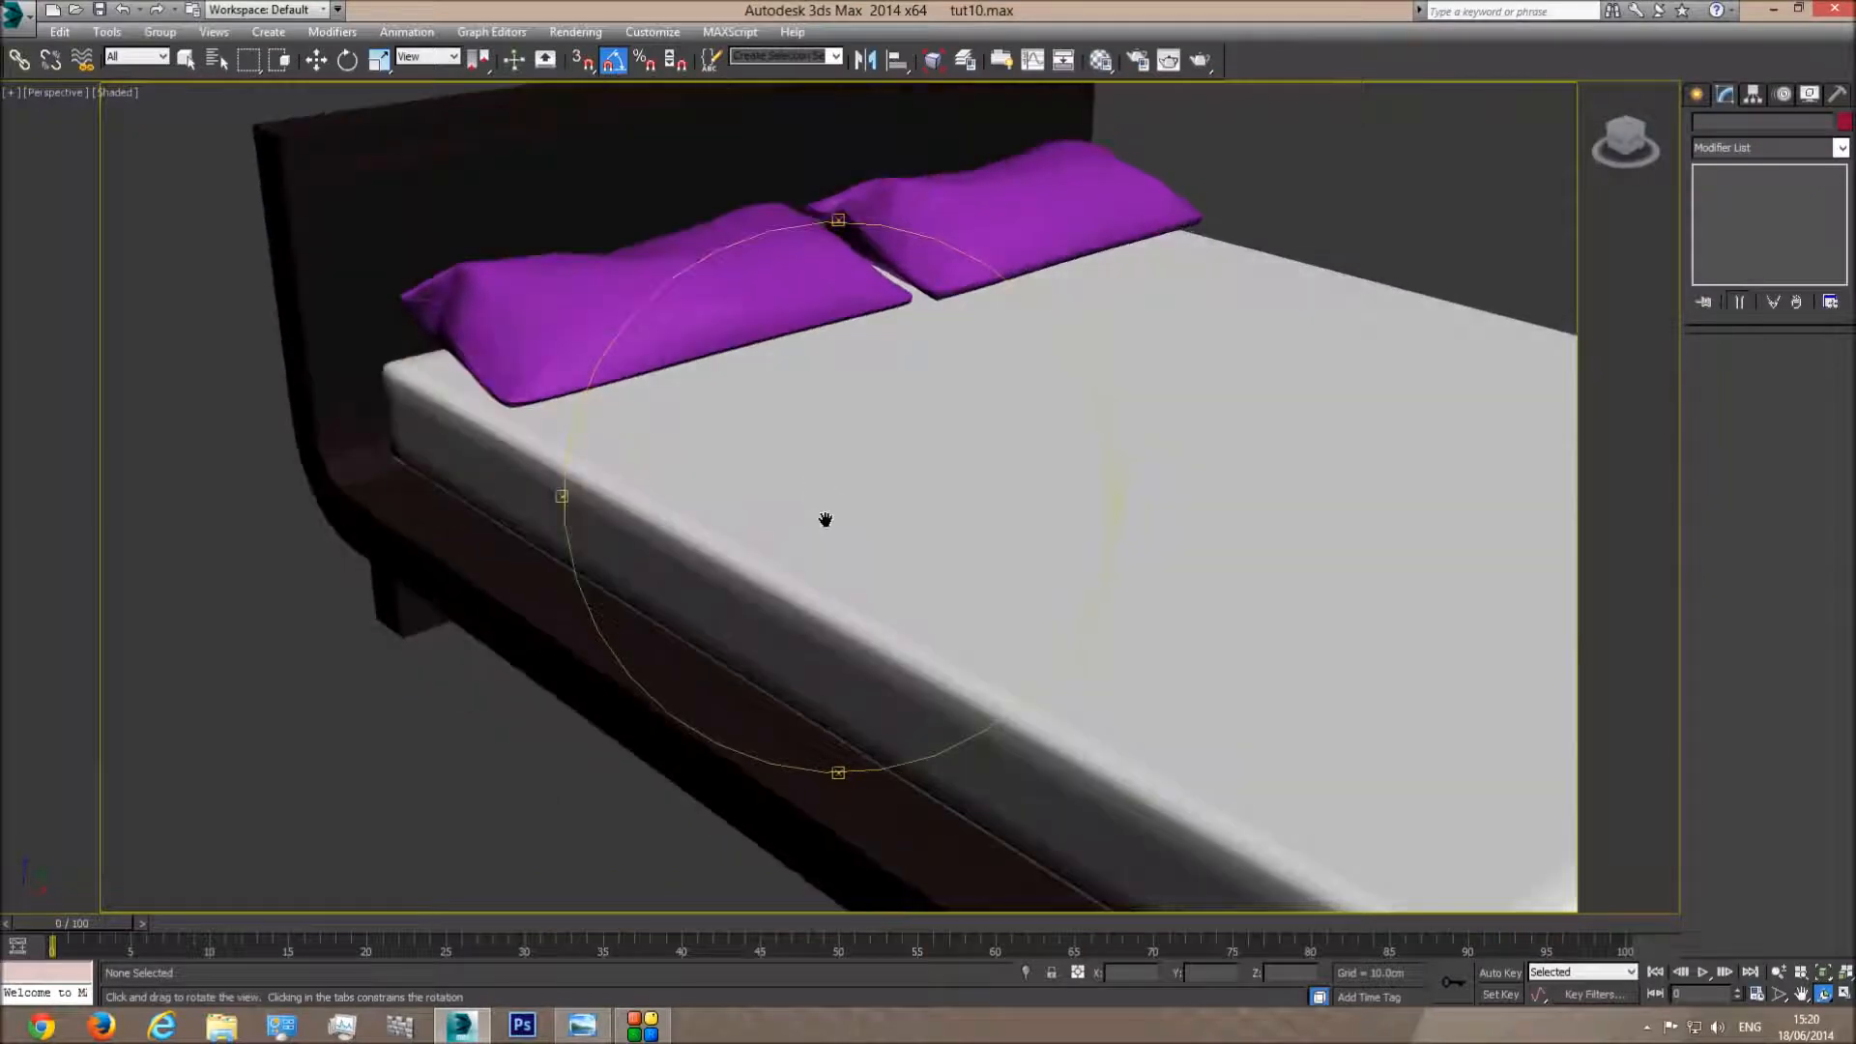
Select the full edge loop along the outer seam of Pillow002
middle_drag(826, 520, 828, 623)
key(w)
click(950, 299)
scroll(958, 325, up, 3)
middle_drag(958, 324, 974, 422)
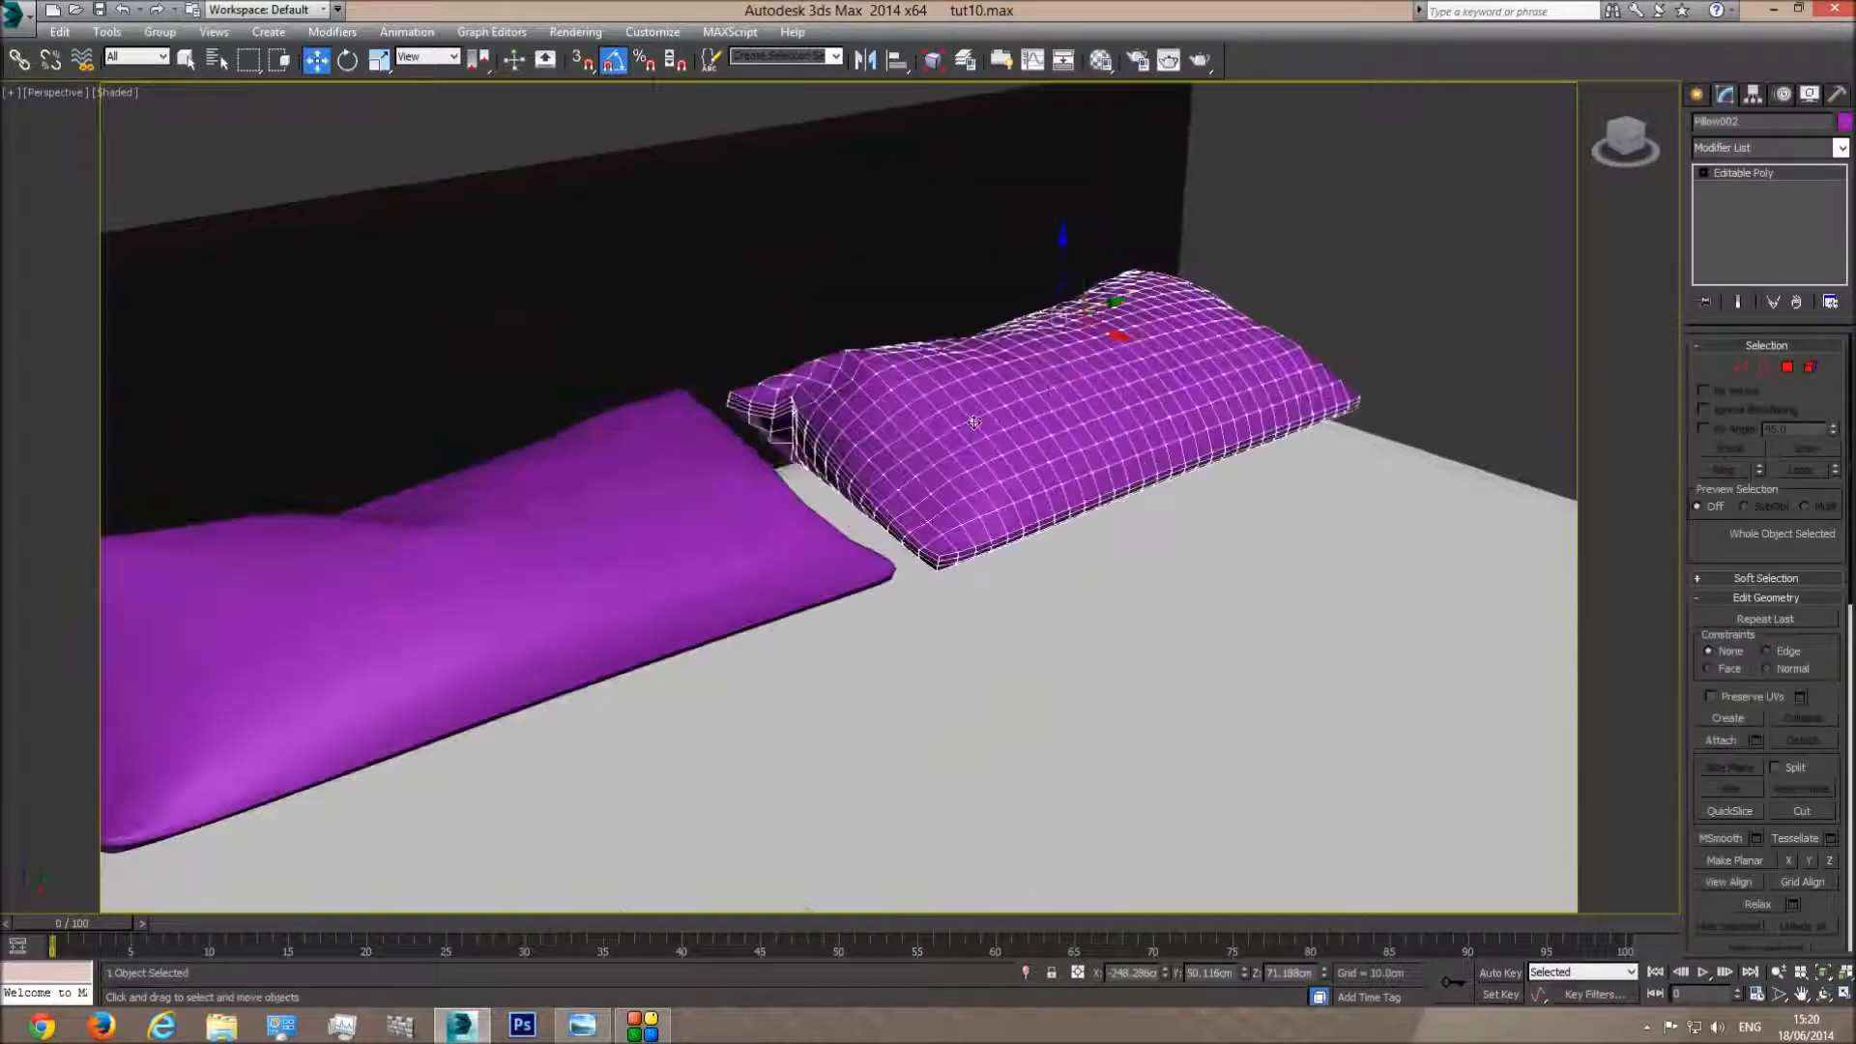
scroll(973, 422, up, 2)
click(1738, 368)
click(925, 676)
click(1798, 470)
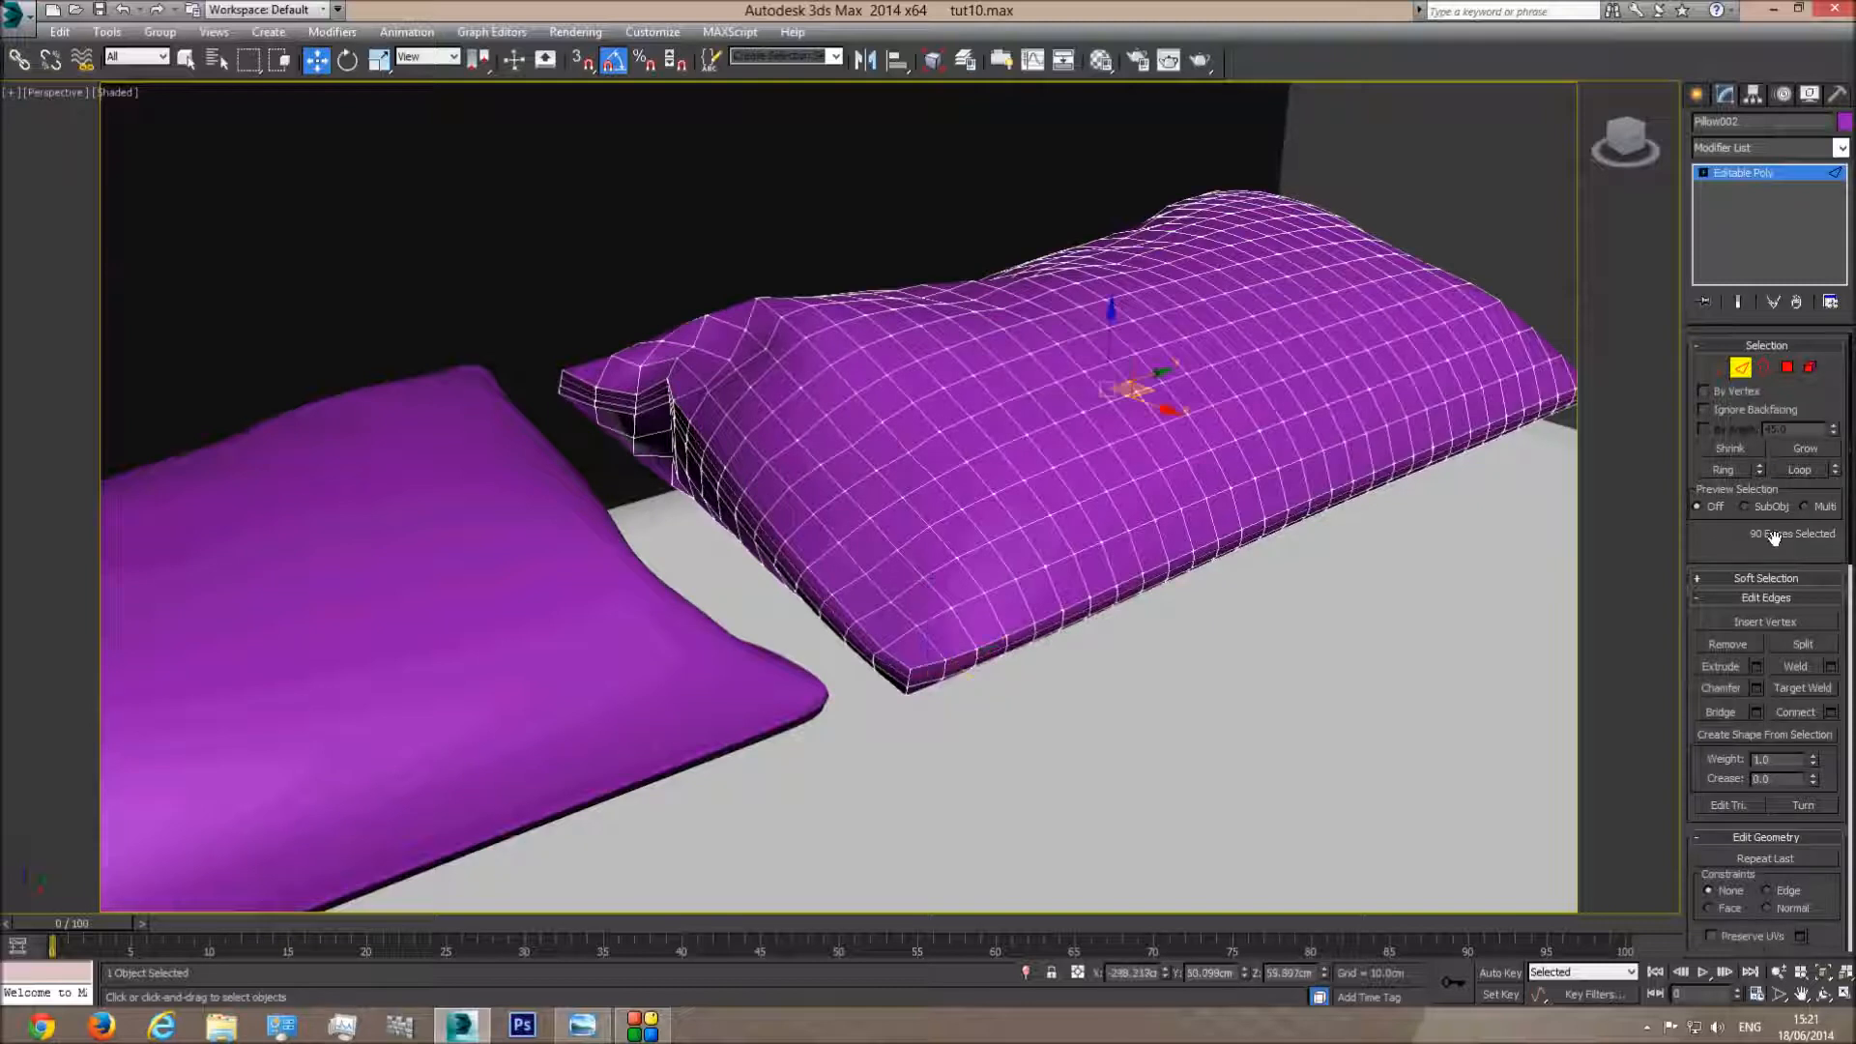
Extrude the selected seam edges of Pillow002 with a height of 0.2 cm and a width of 0.25 cm
click(1755, 666)
double_click(904, 507)
text(0.)
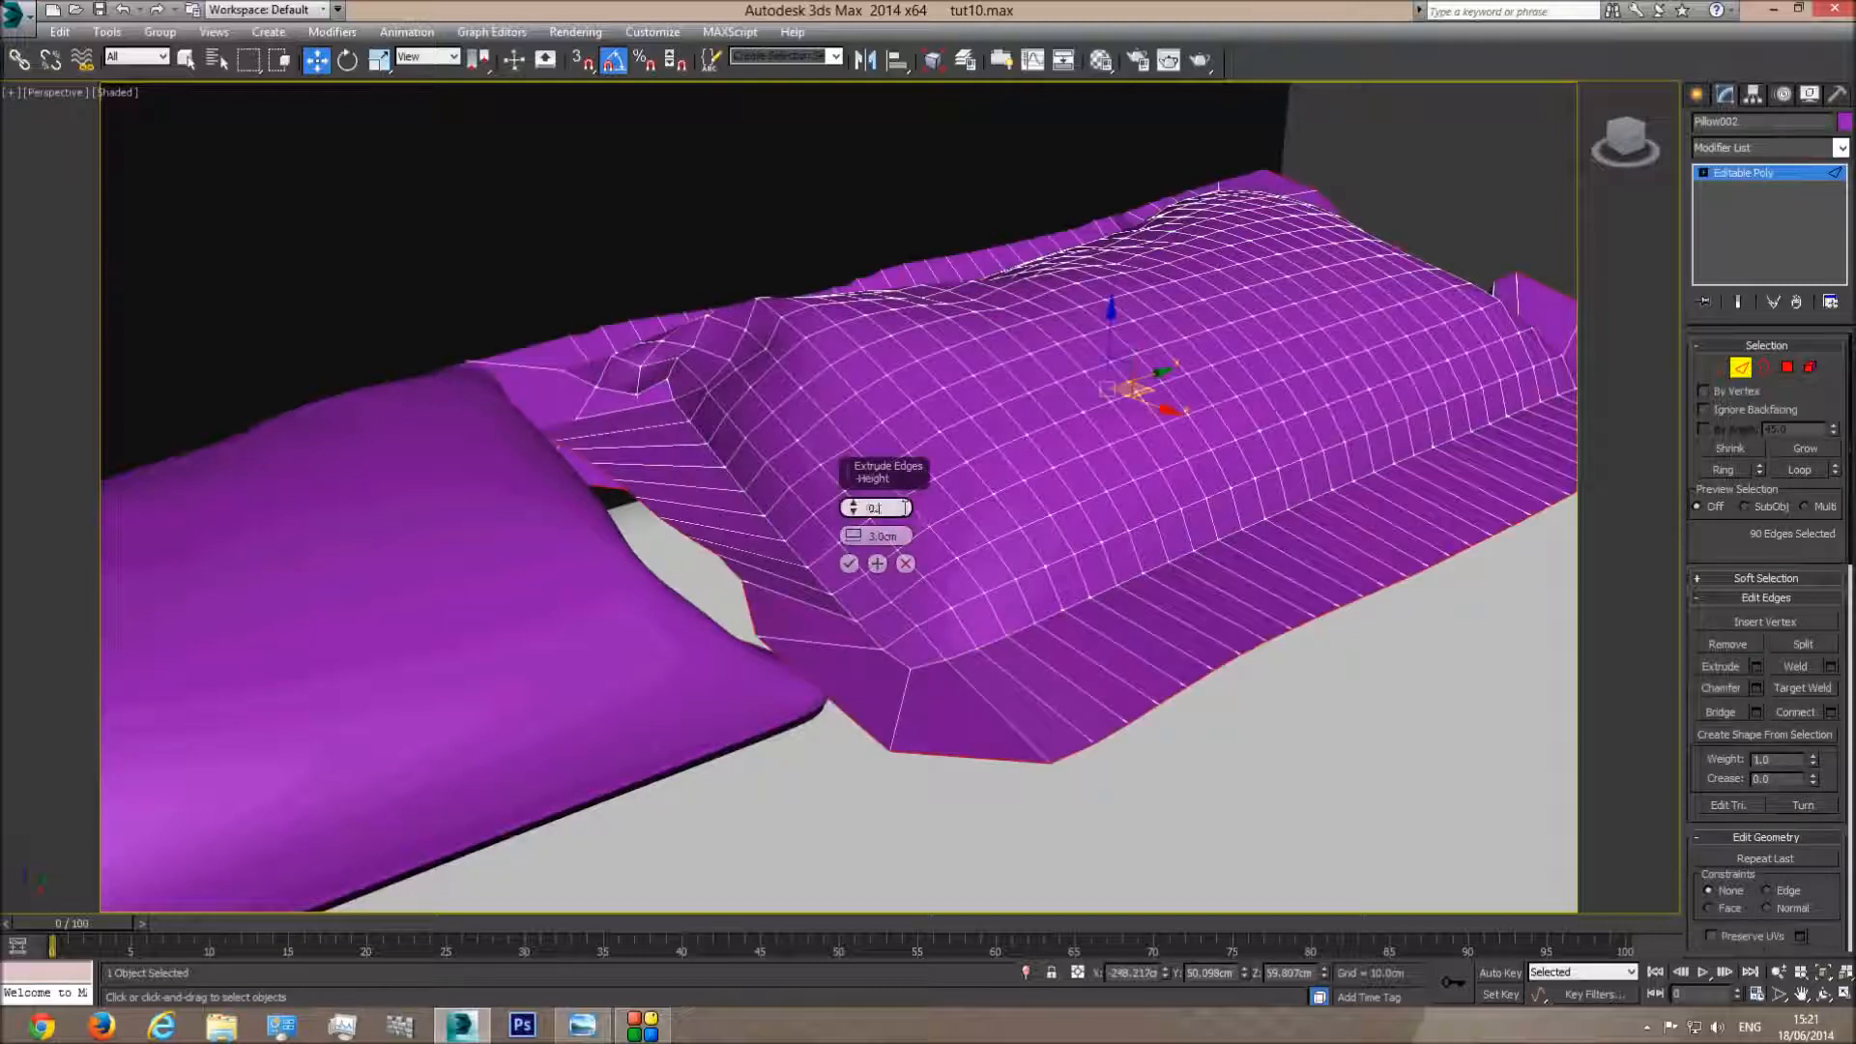
text(2)
double_click(893, 536)
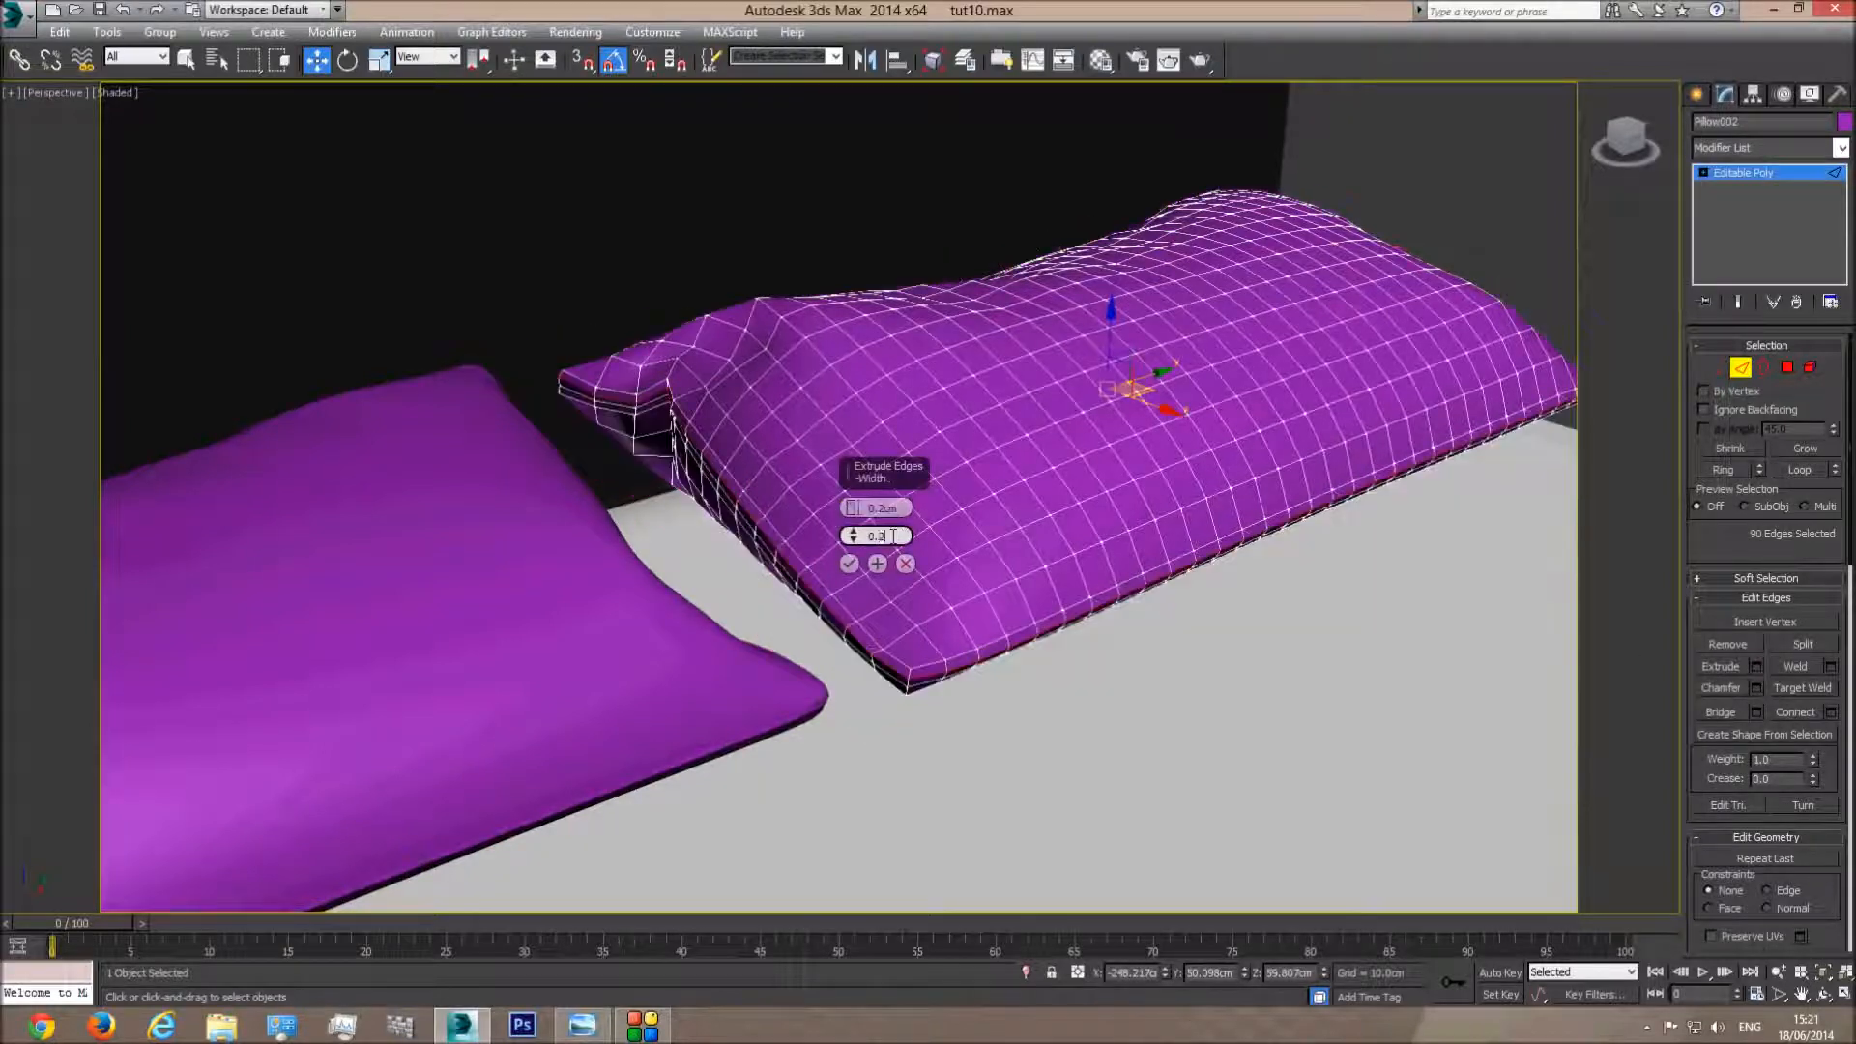
text(0.25)
key(Return)
scroll(893, 537, up, 4)
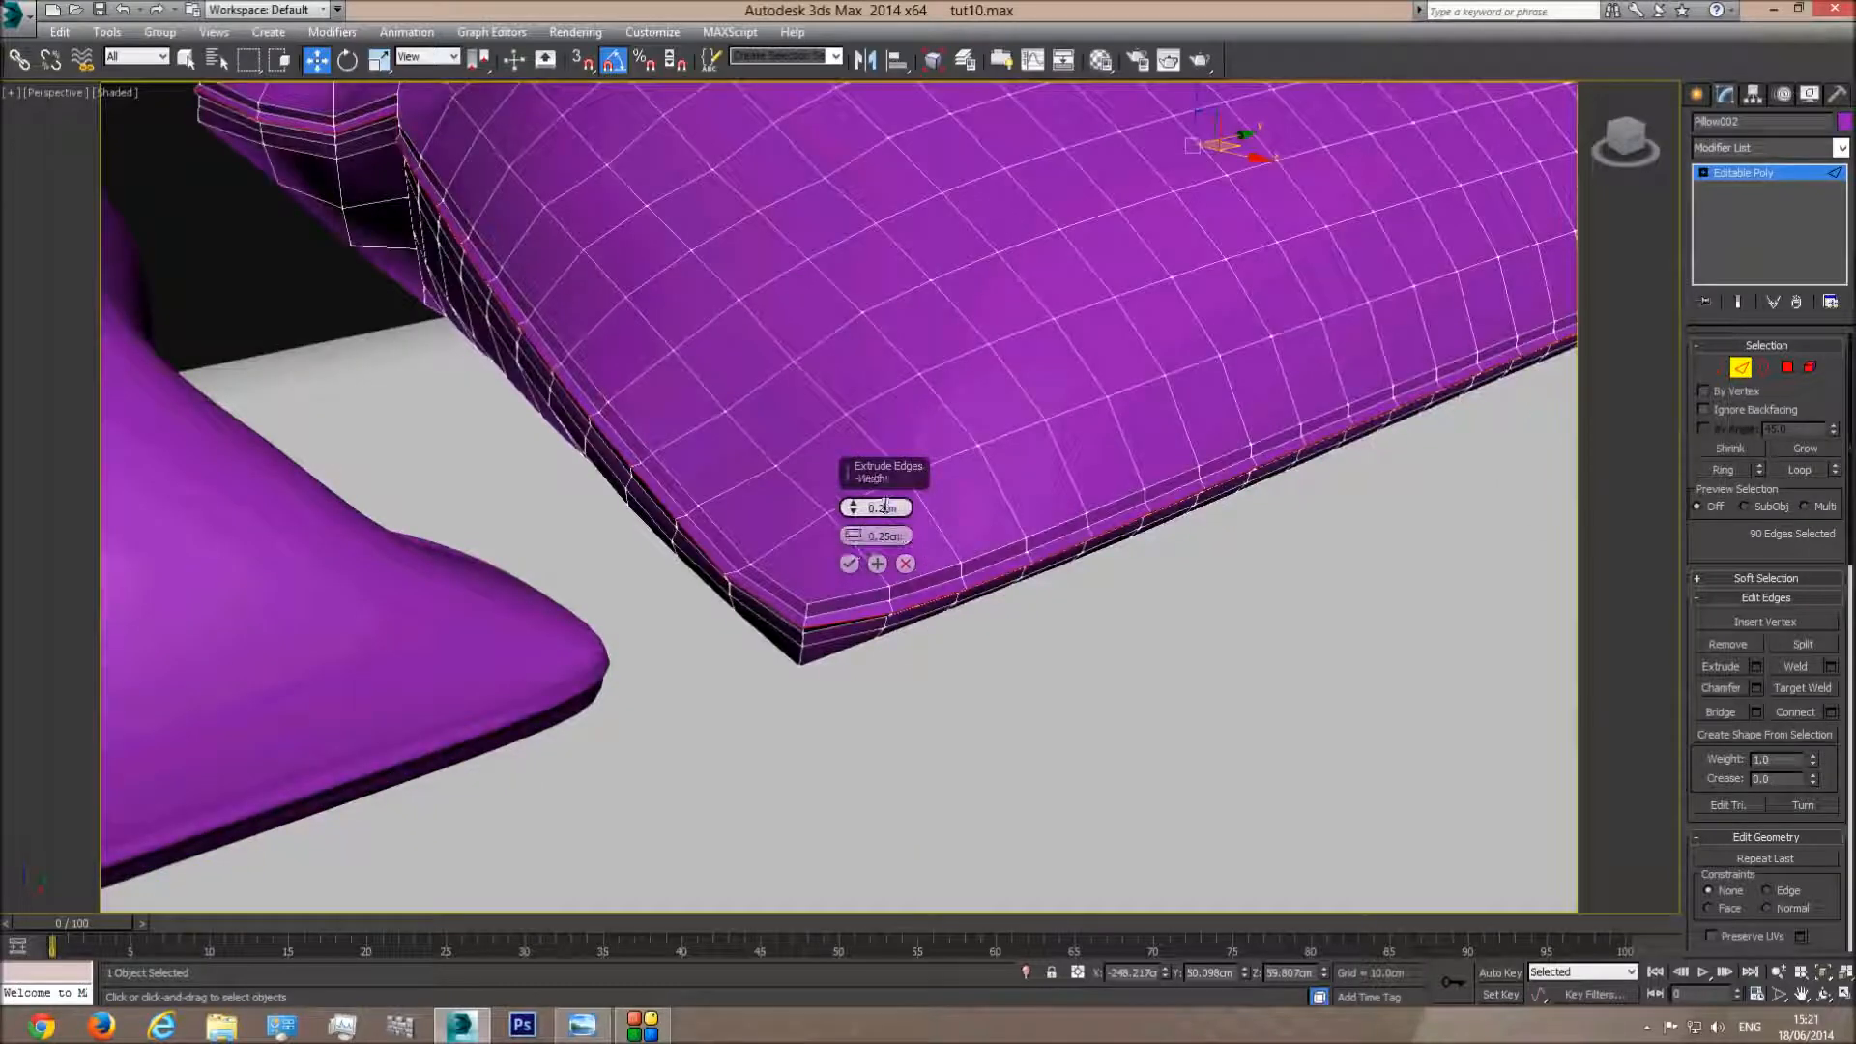
key(Return)
click(849, 564)
click(1840, 146)
scroll(1769, 628, down, 10)
key(Escape)
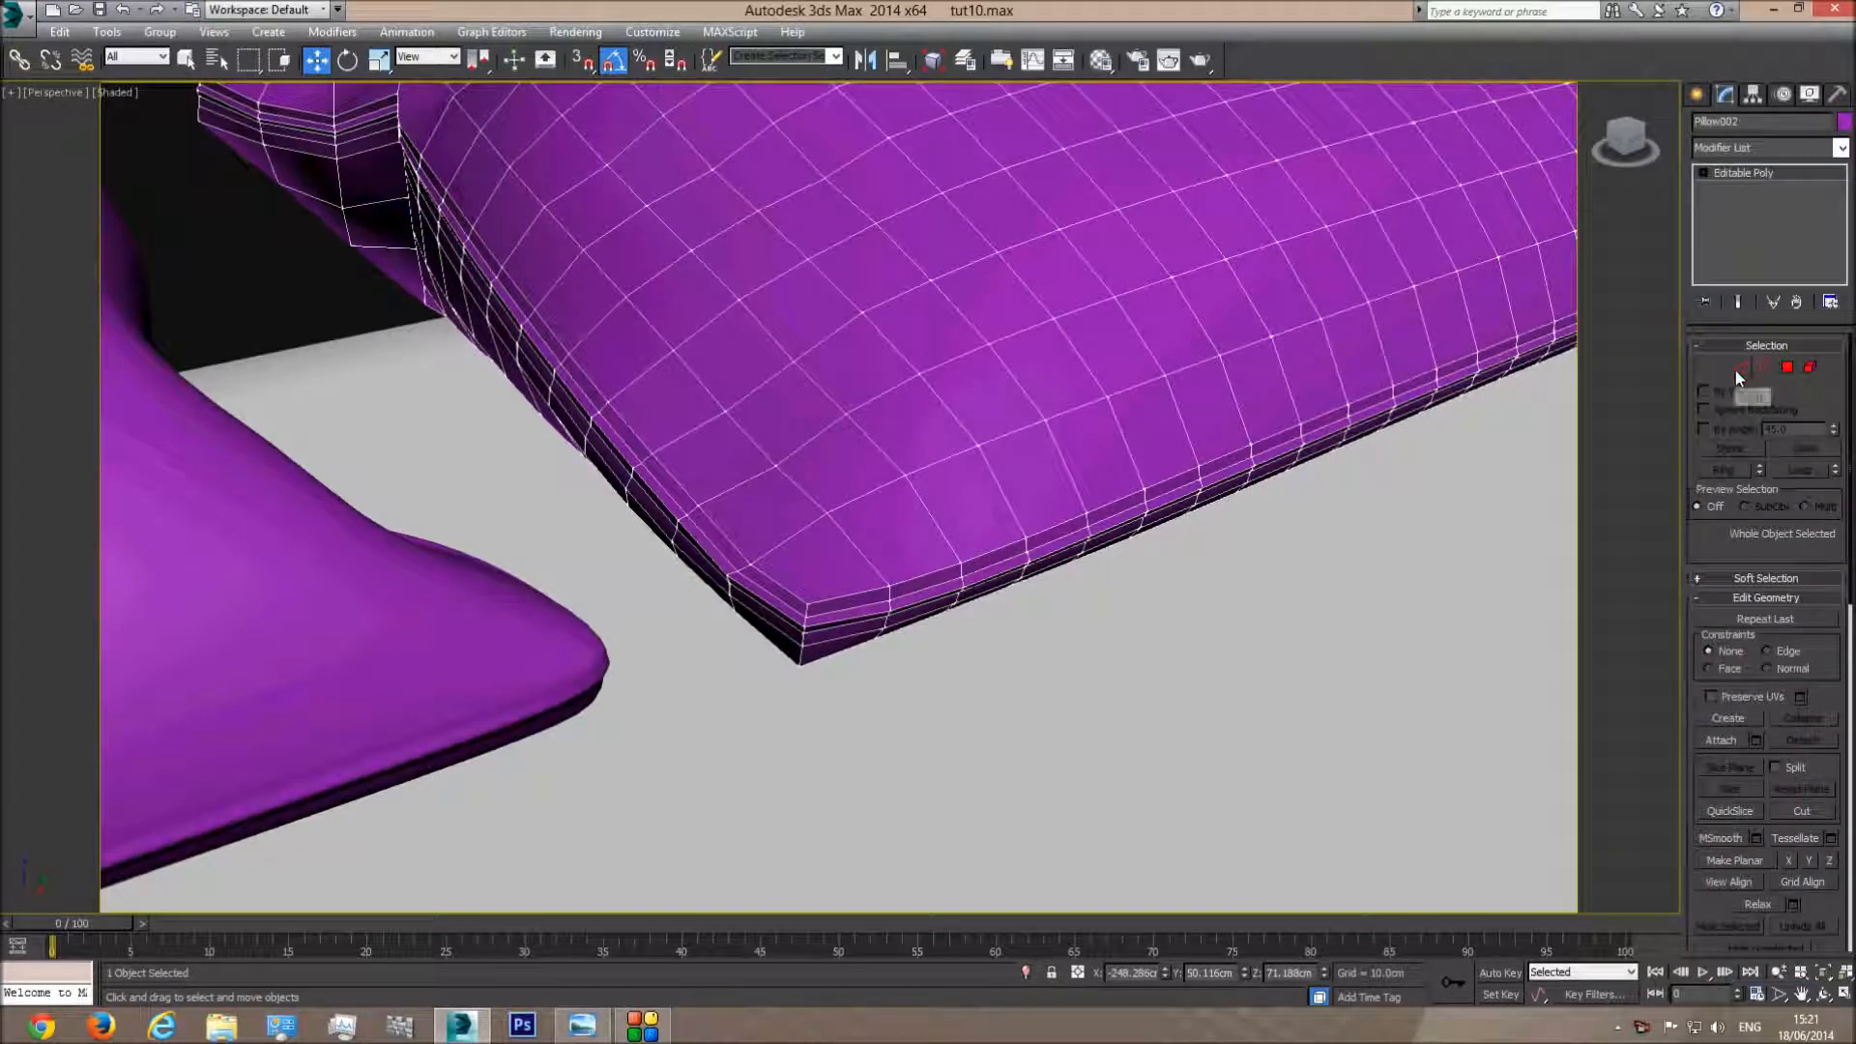
Add a TurboSmooth modifier to Pillow002, raise its iterations, and check both smoothed pillows on the bed
click(1840, 152)
scroll(1763, 705, down, 5)
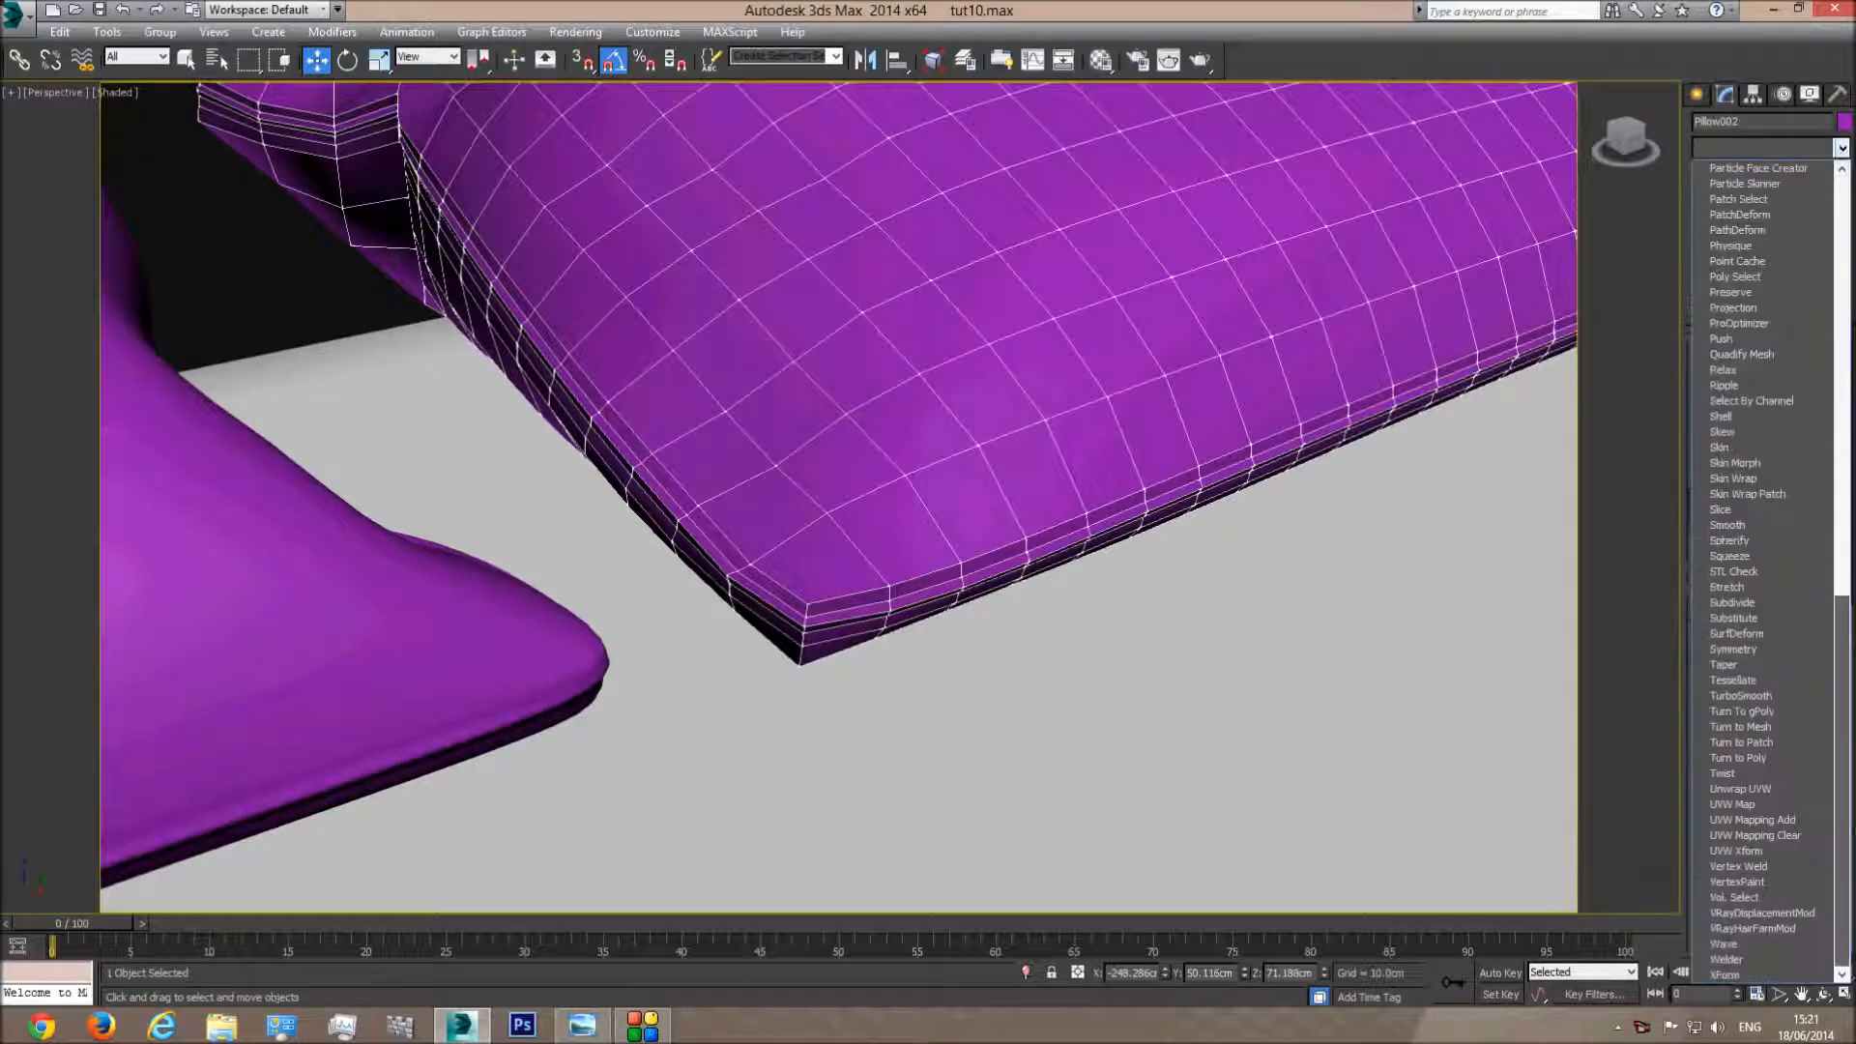
click(1763, 705)
click(1830, 373)
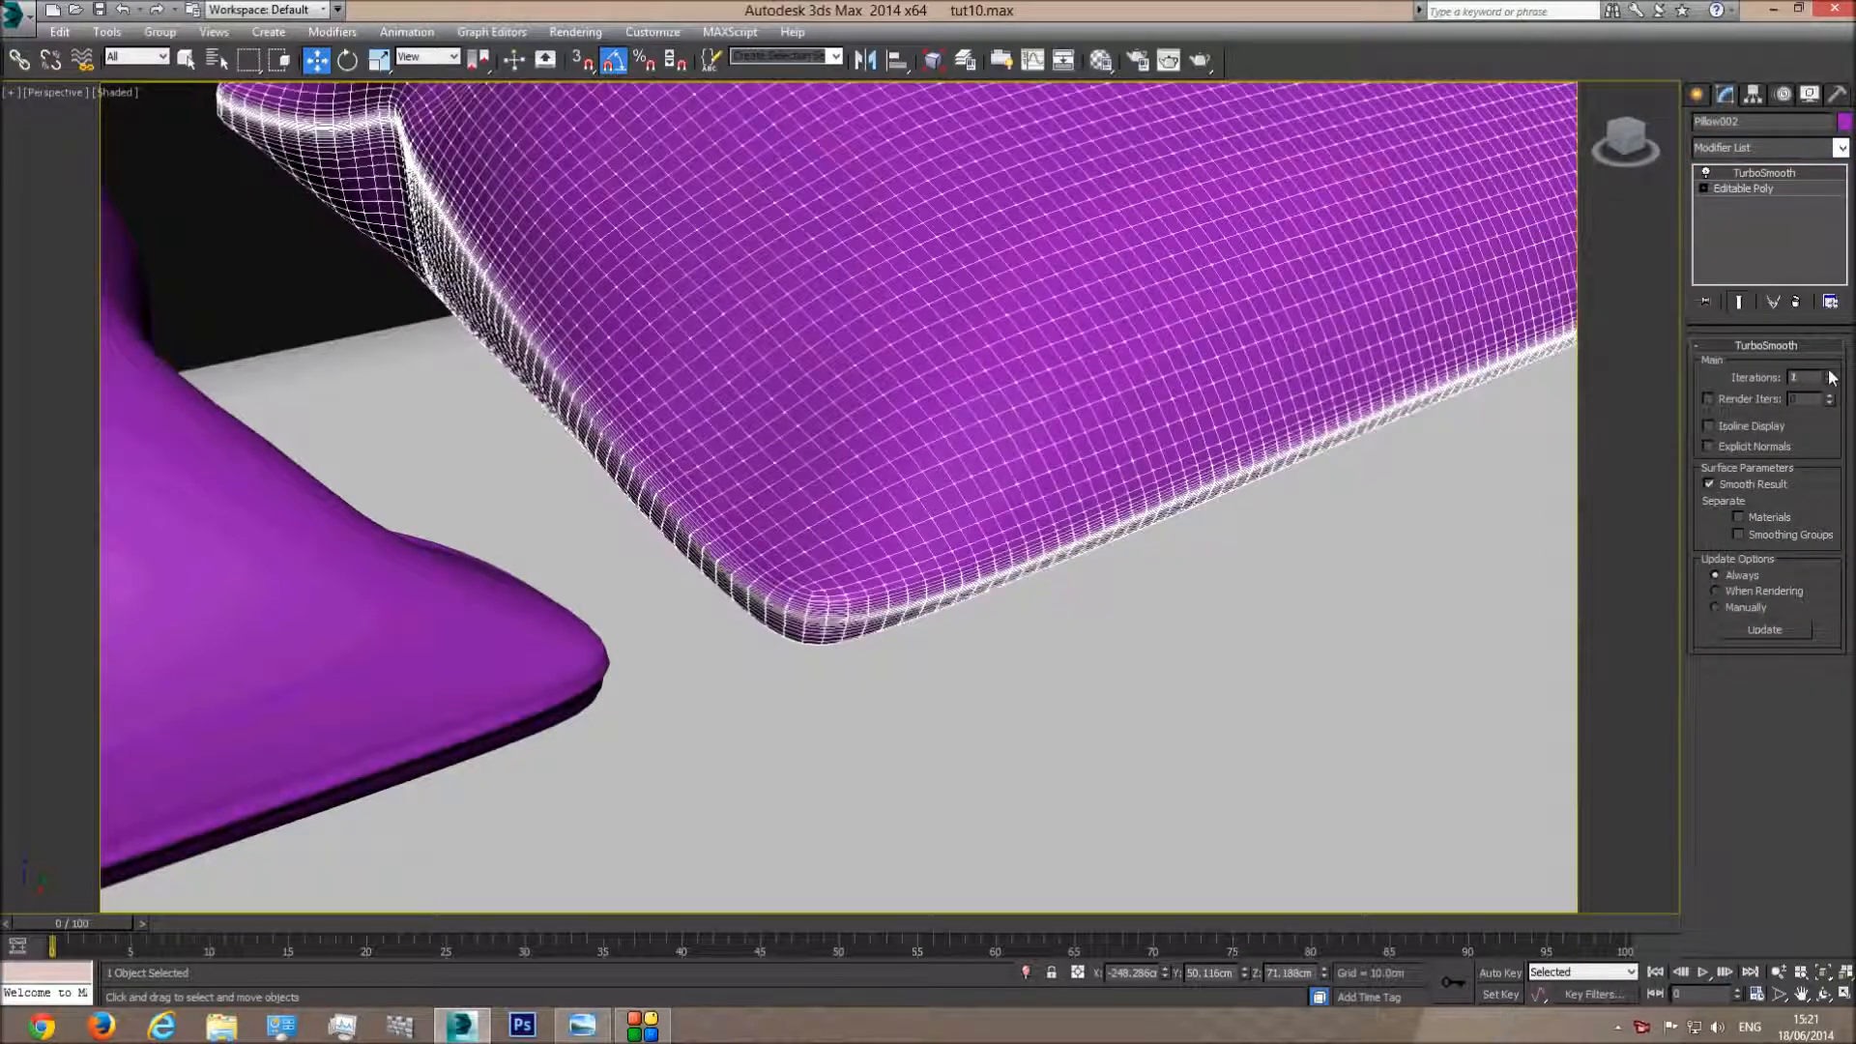
scroll(1207, 508, down, 5)
click(1399, 375)
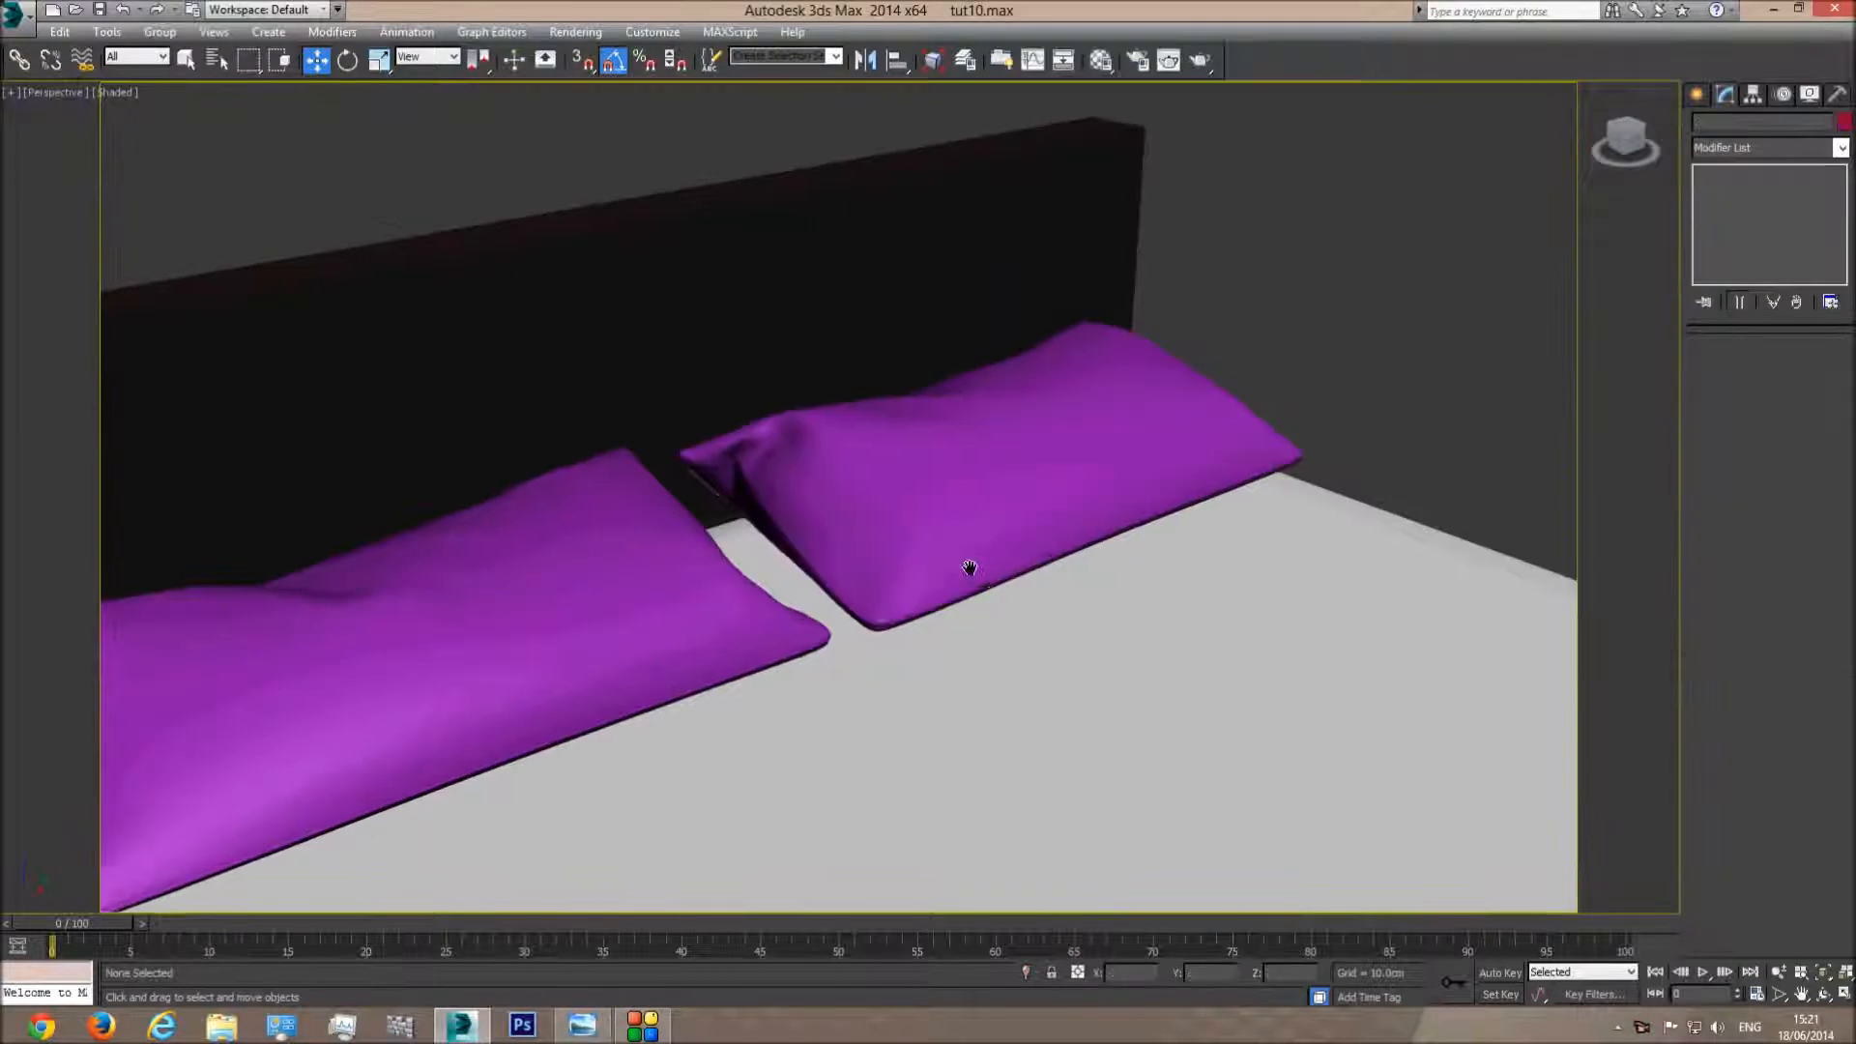
scroll(964, 567, up, 4)
scroll(918, 583, down, 4)
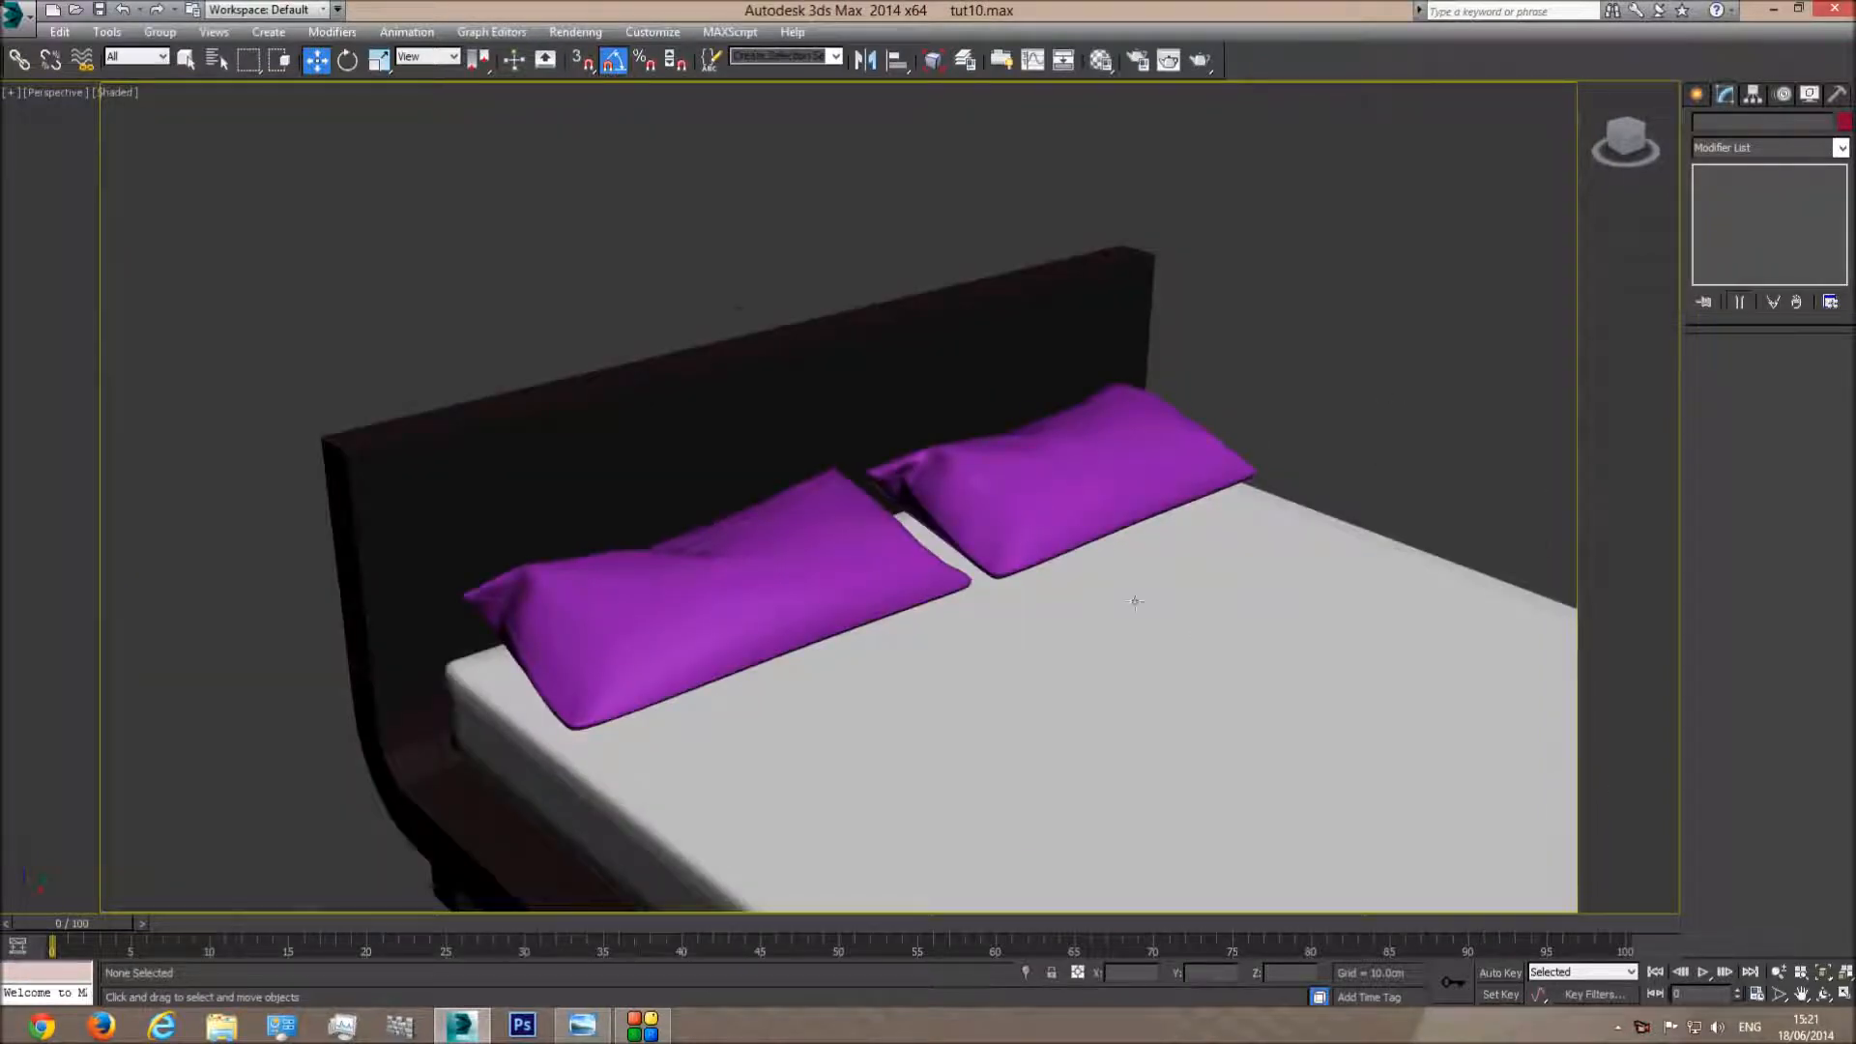
scroll(1135, 601, down, 3)
Assign the Met and sheet material to both pillows and close the Material Editor
click(1032, 471)
ctrl+click(865, 543)
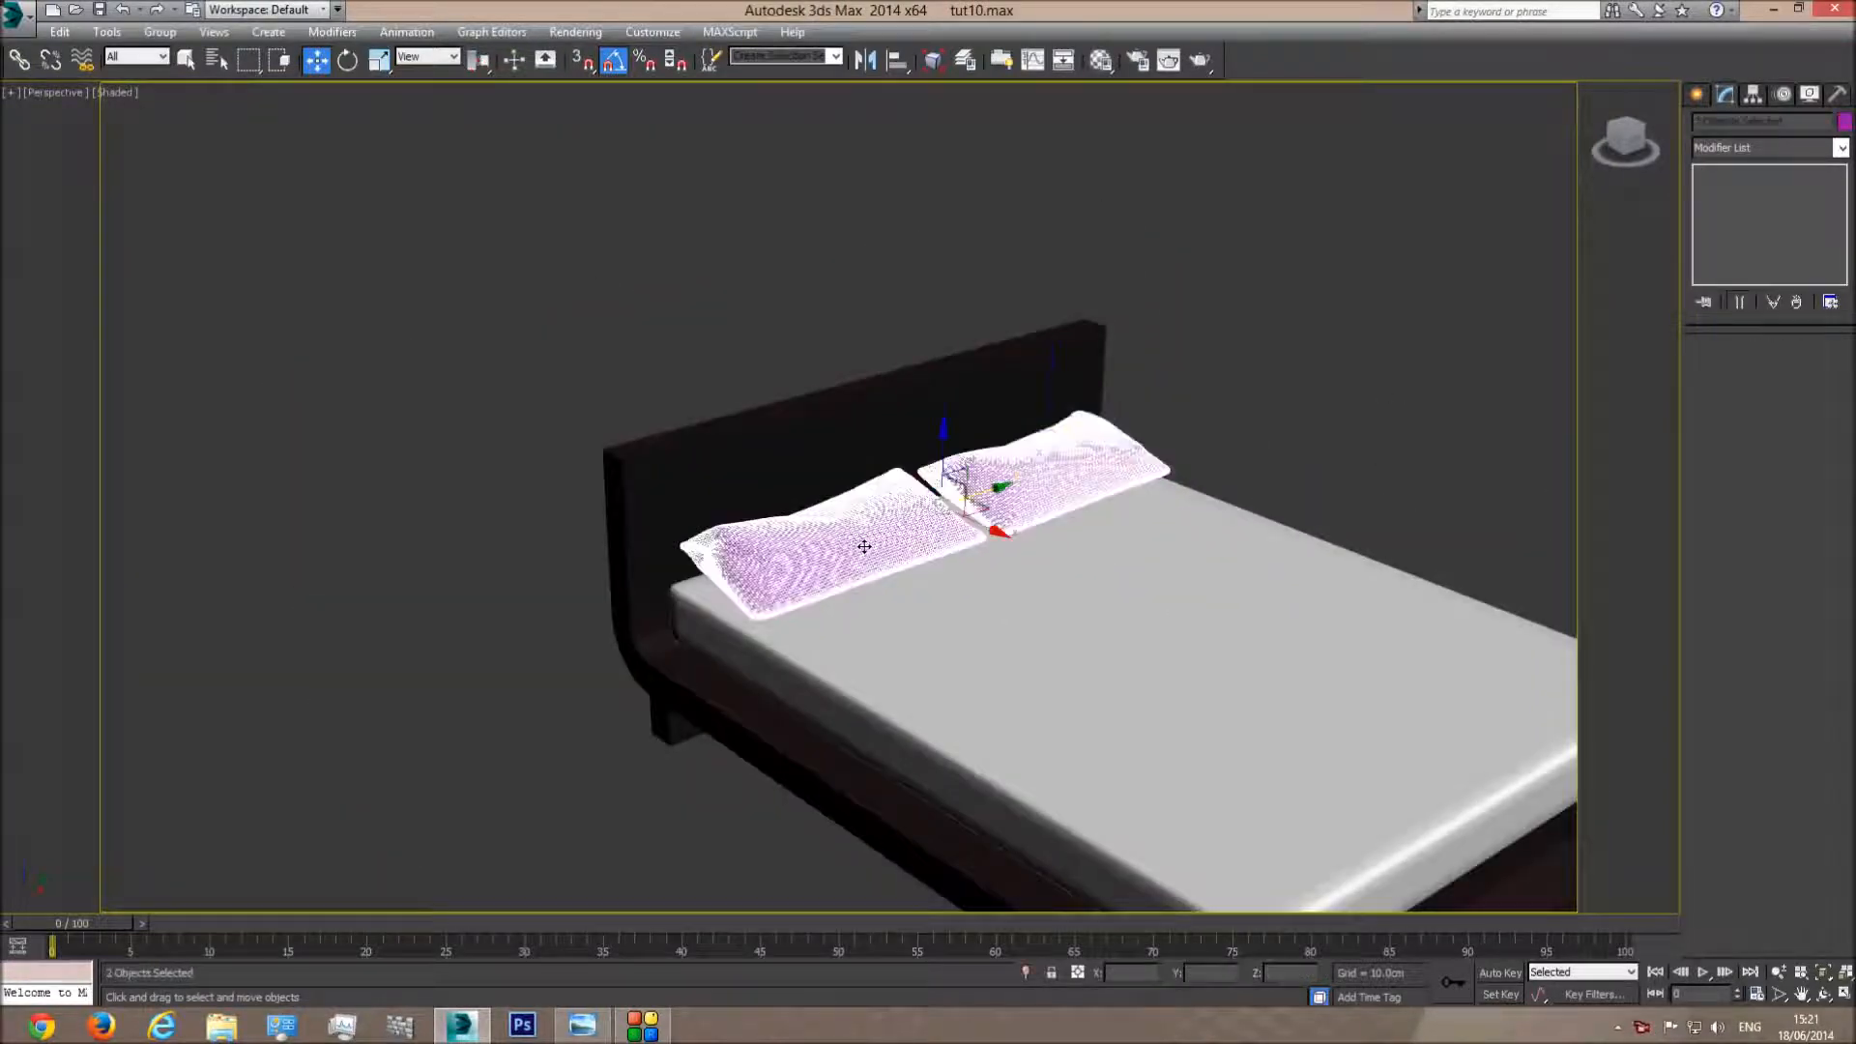
click(585, 1032)
click(650, 8)
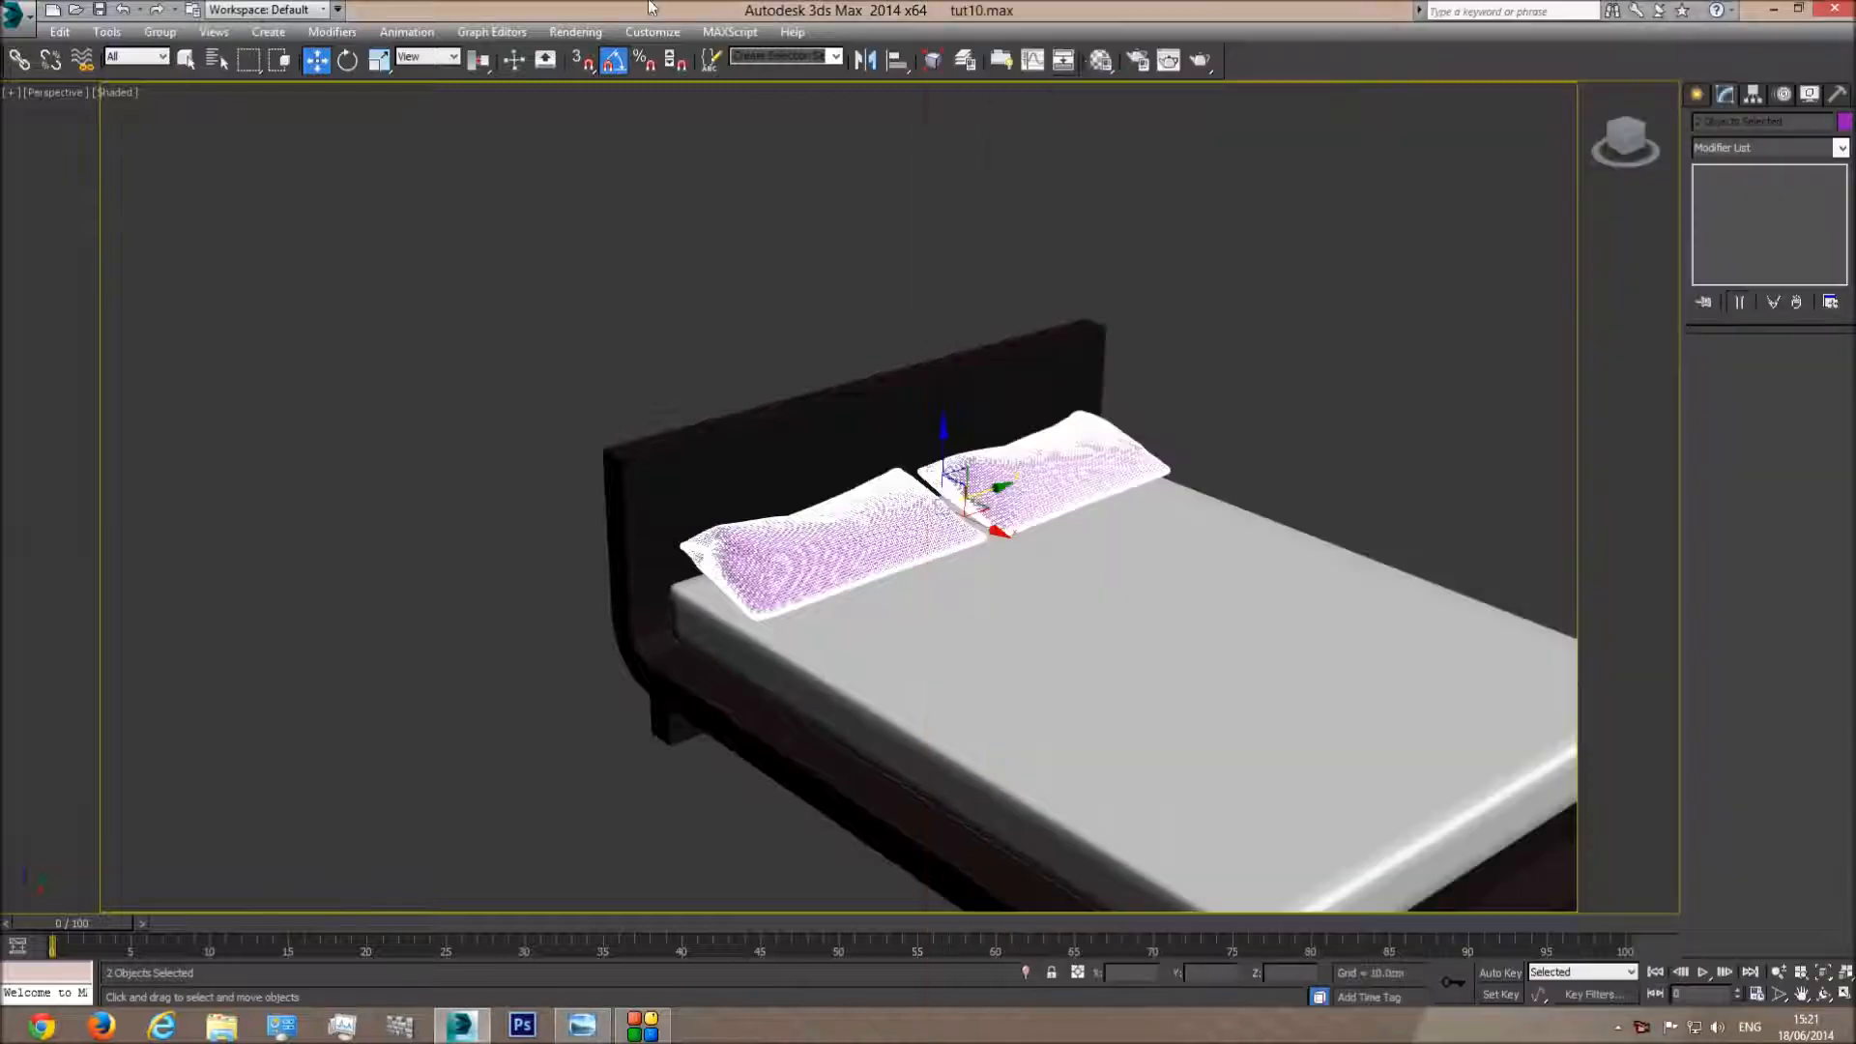
click(1100, 60)
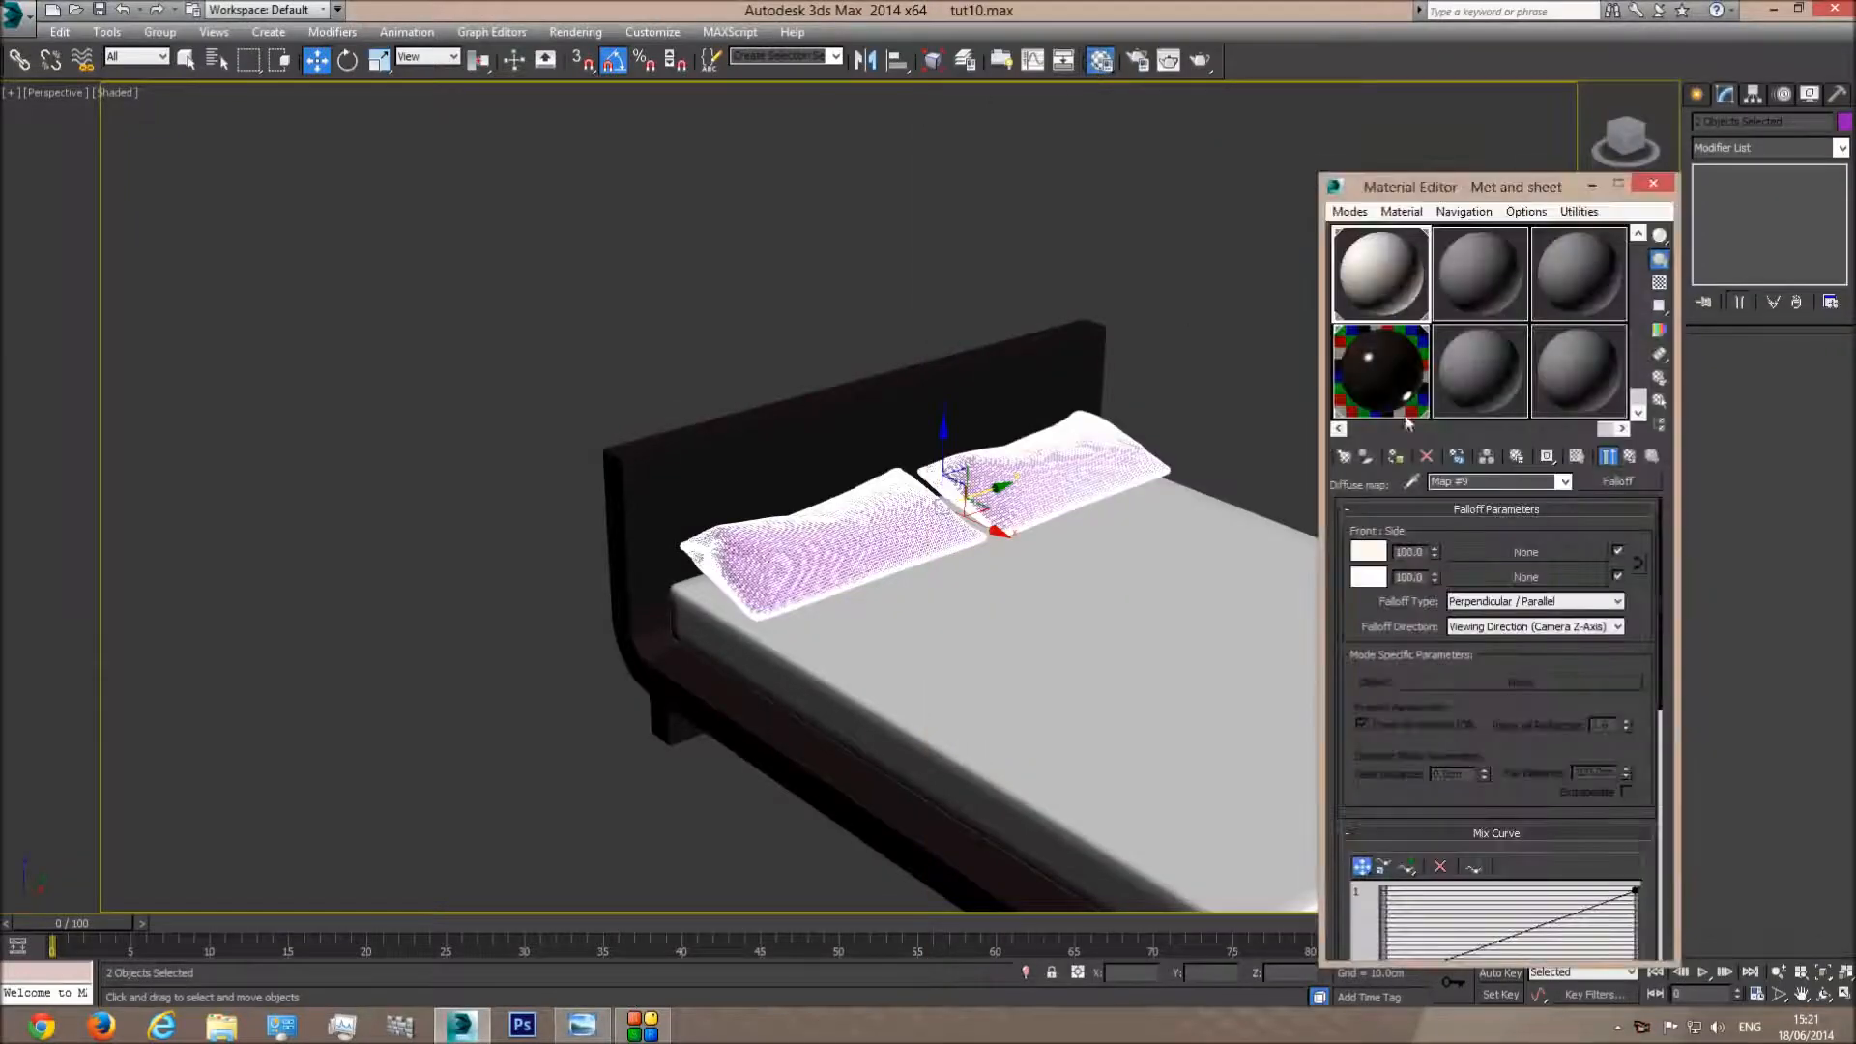
click(1413, 481)
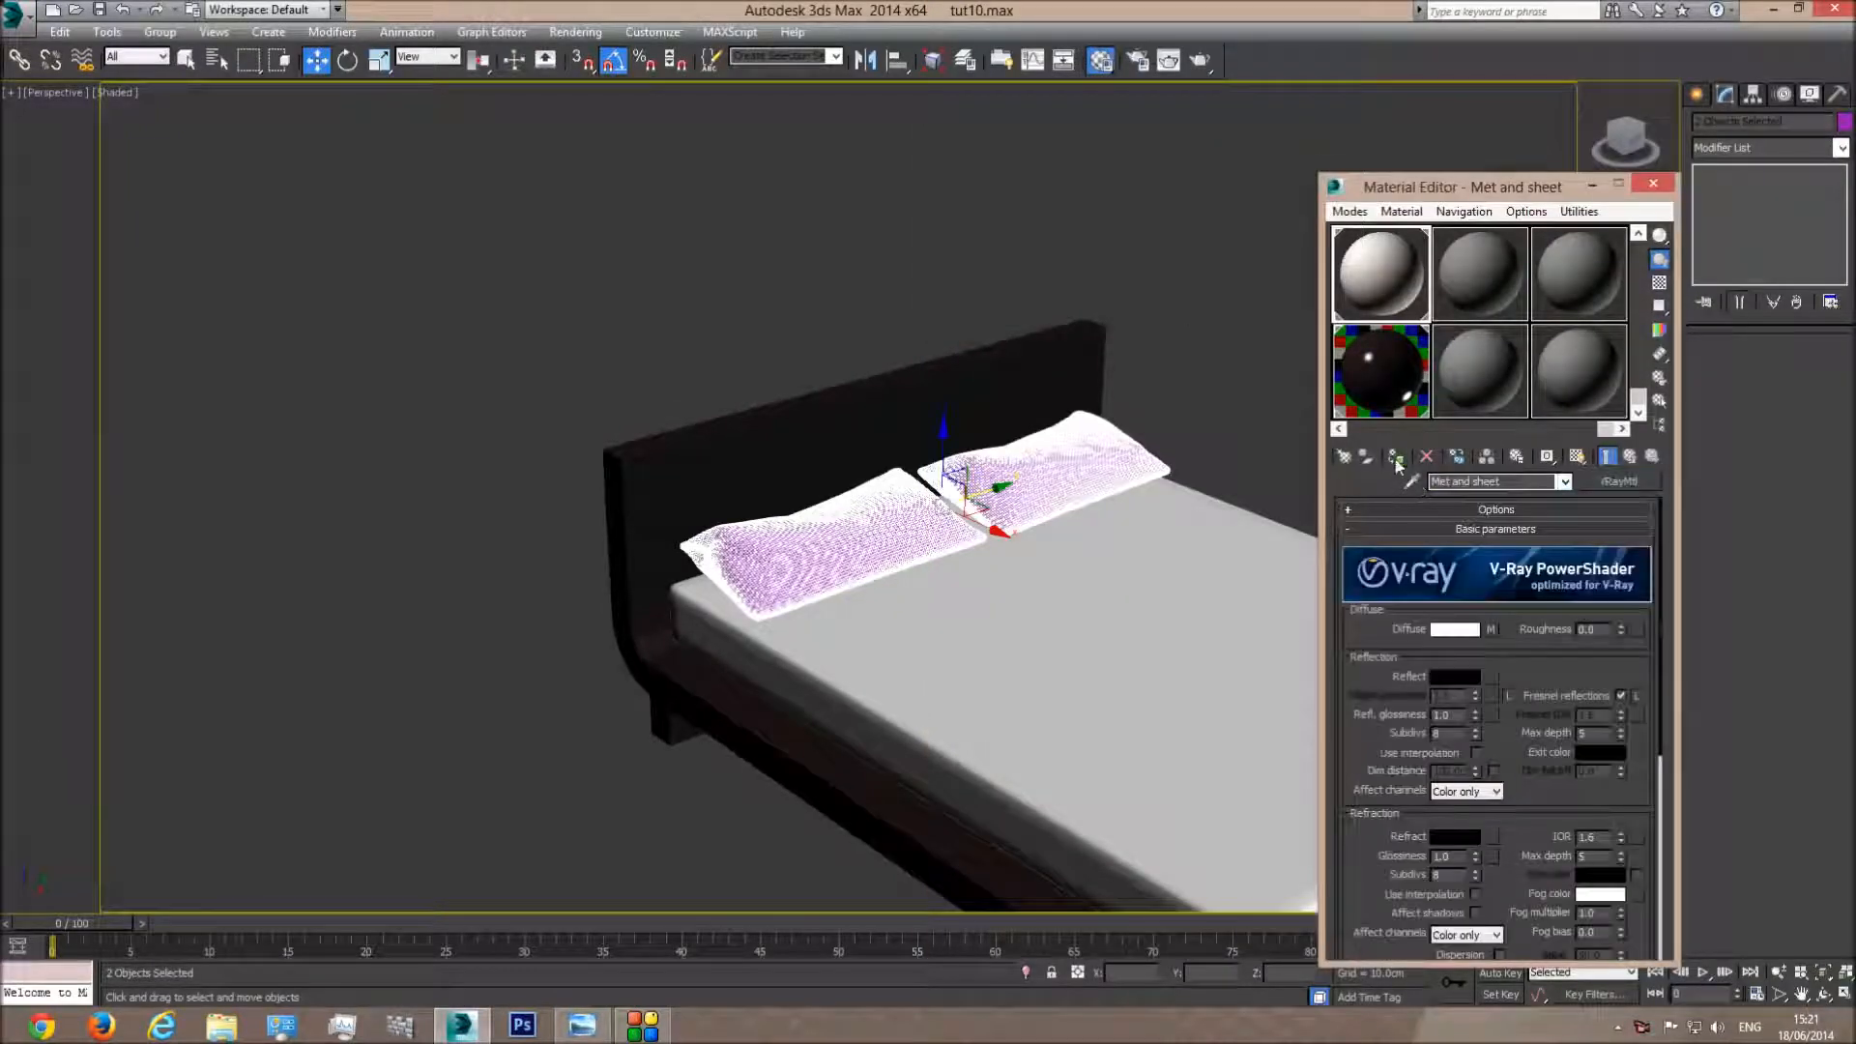
click(1396, 466)
click(1184, 331)
scroll(1109, 520, up, 5)
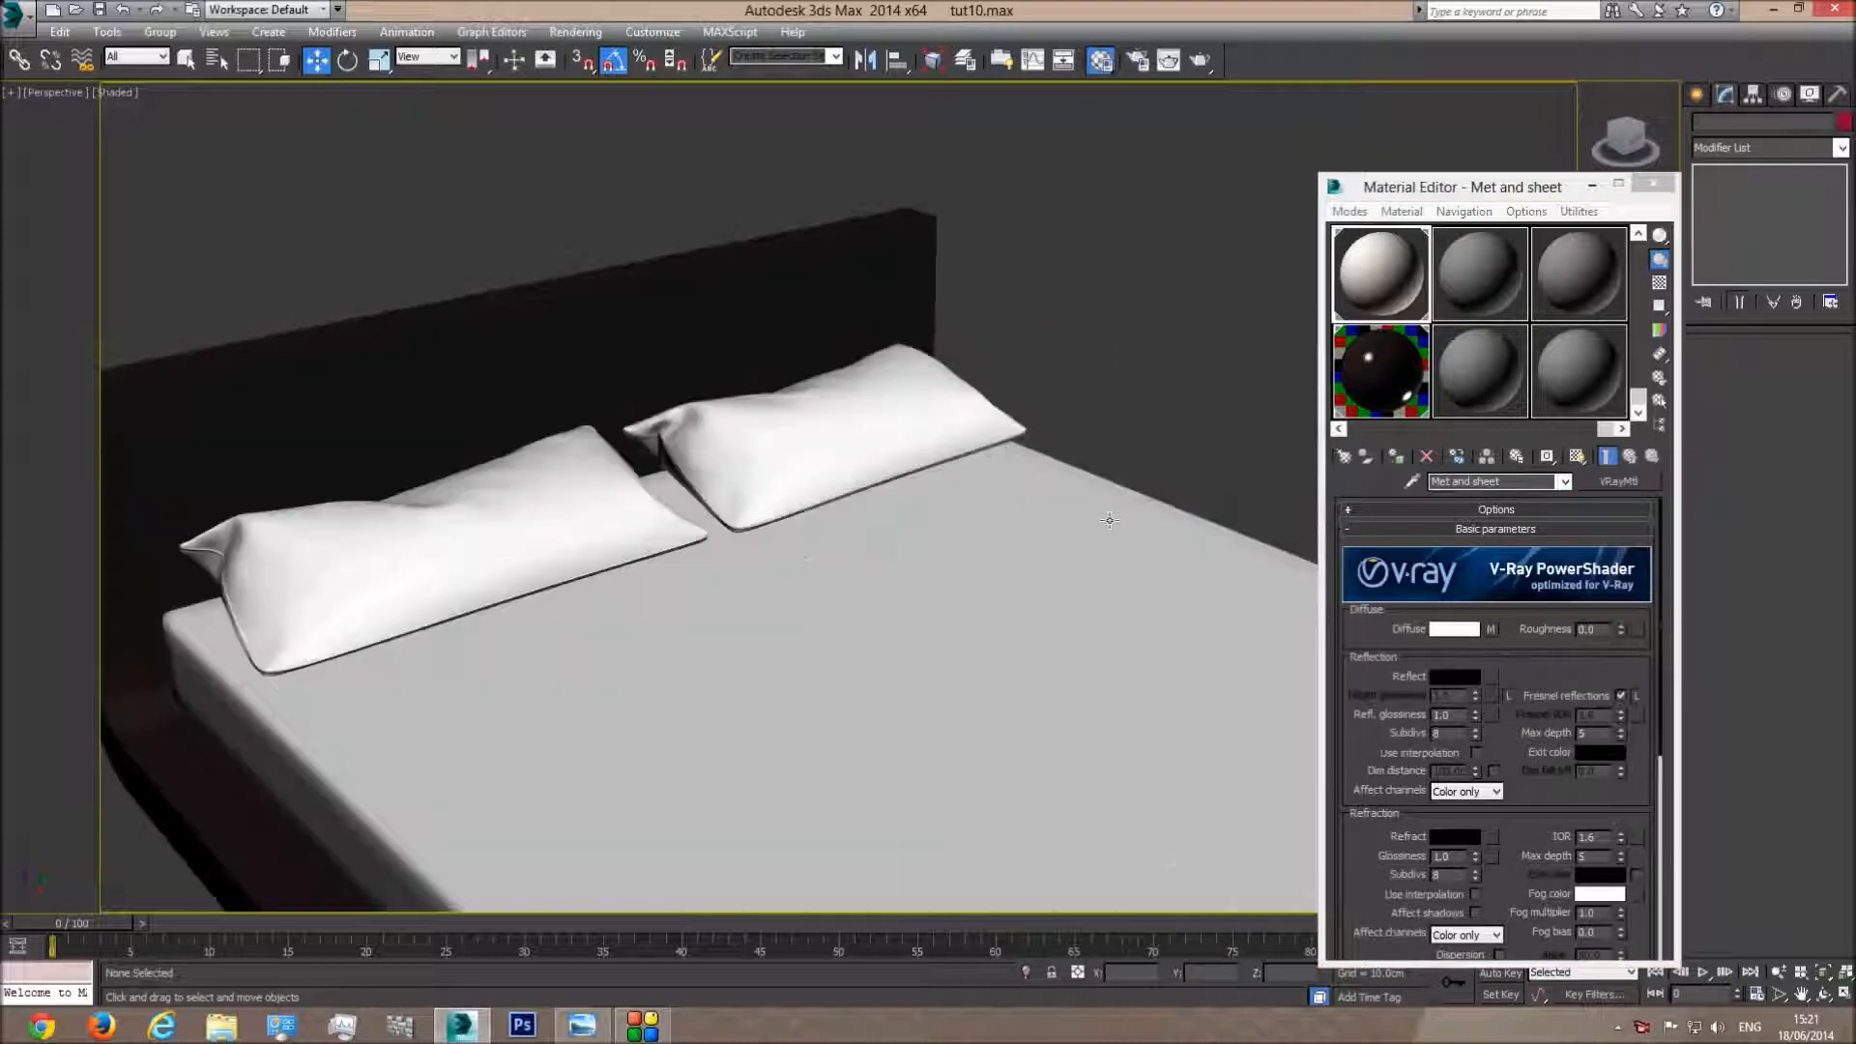
click(1652, 184)
Bring the hidden room objects back into display and return to the Camera001 view
click(1823, 993)
drag(886, 592, 787, 586)
right_click(733, 682)
right_click(850, 444)
click(898, 344)
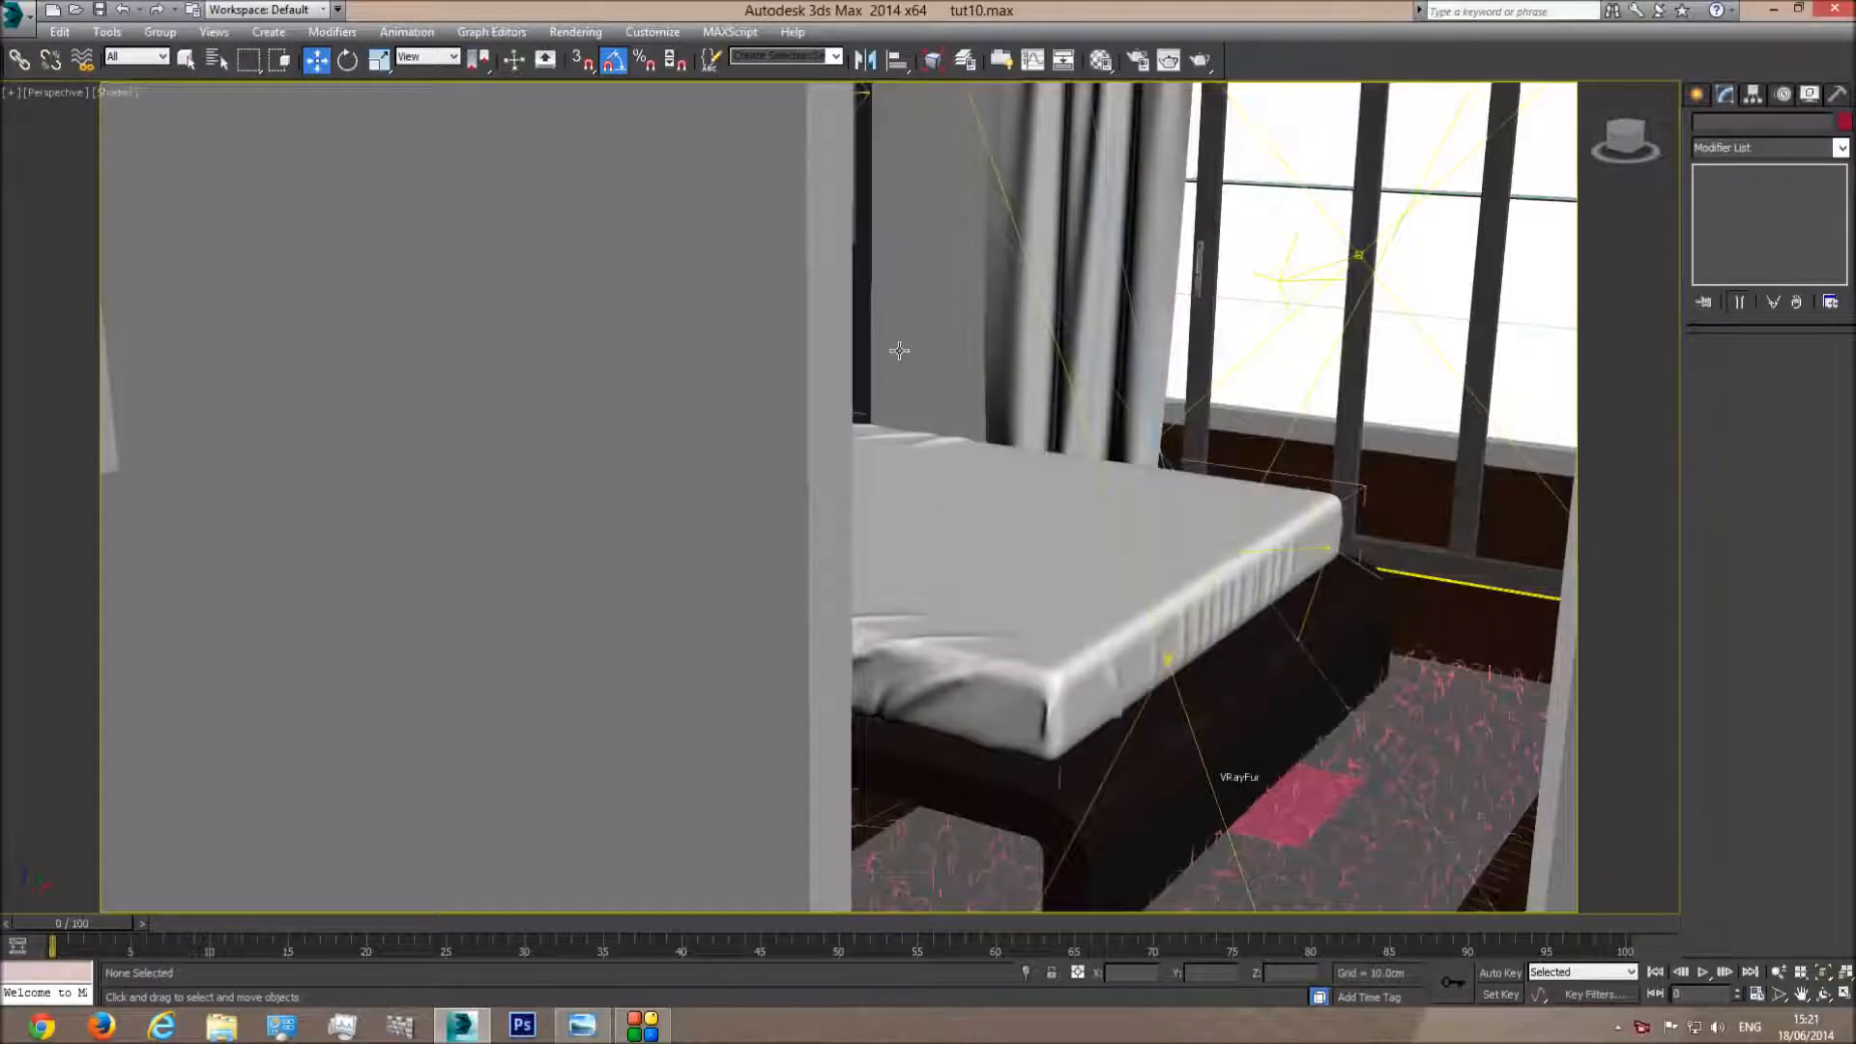
key(c)
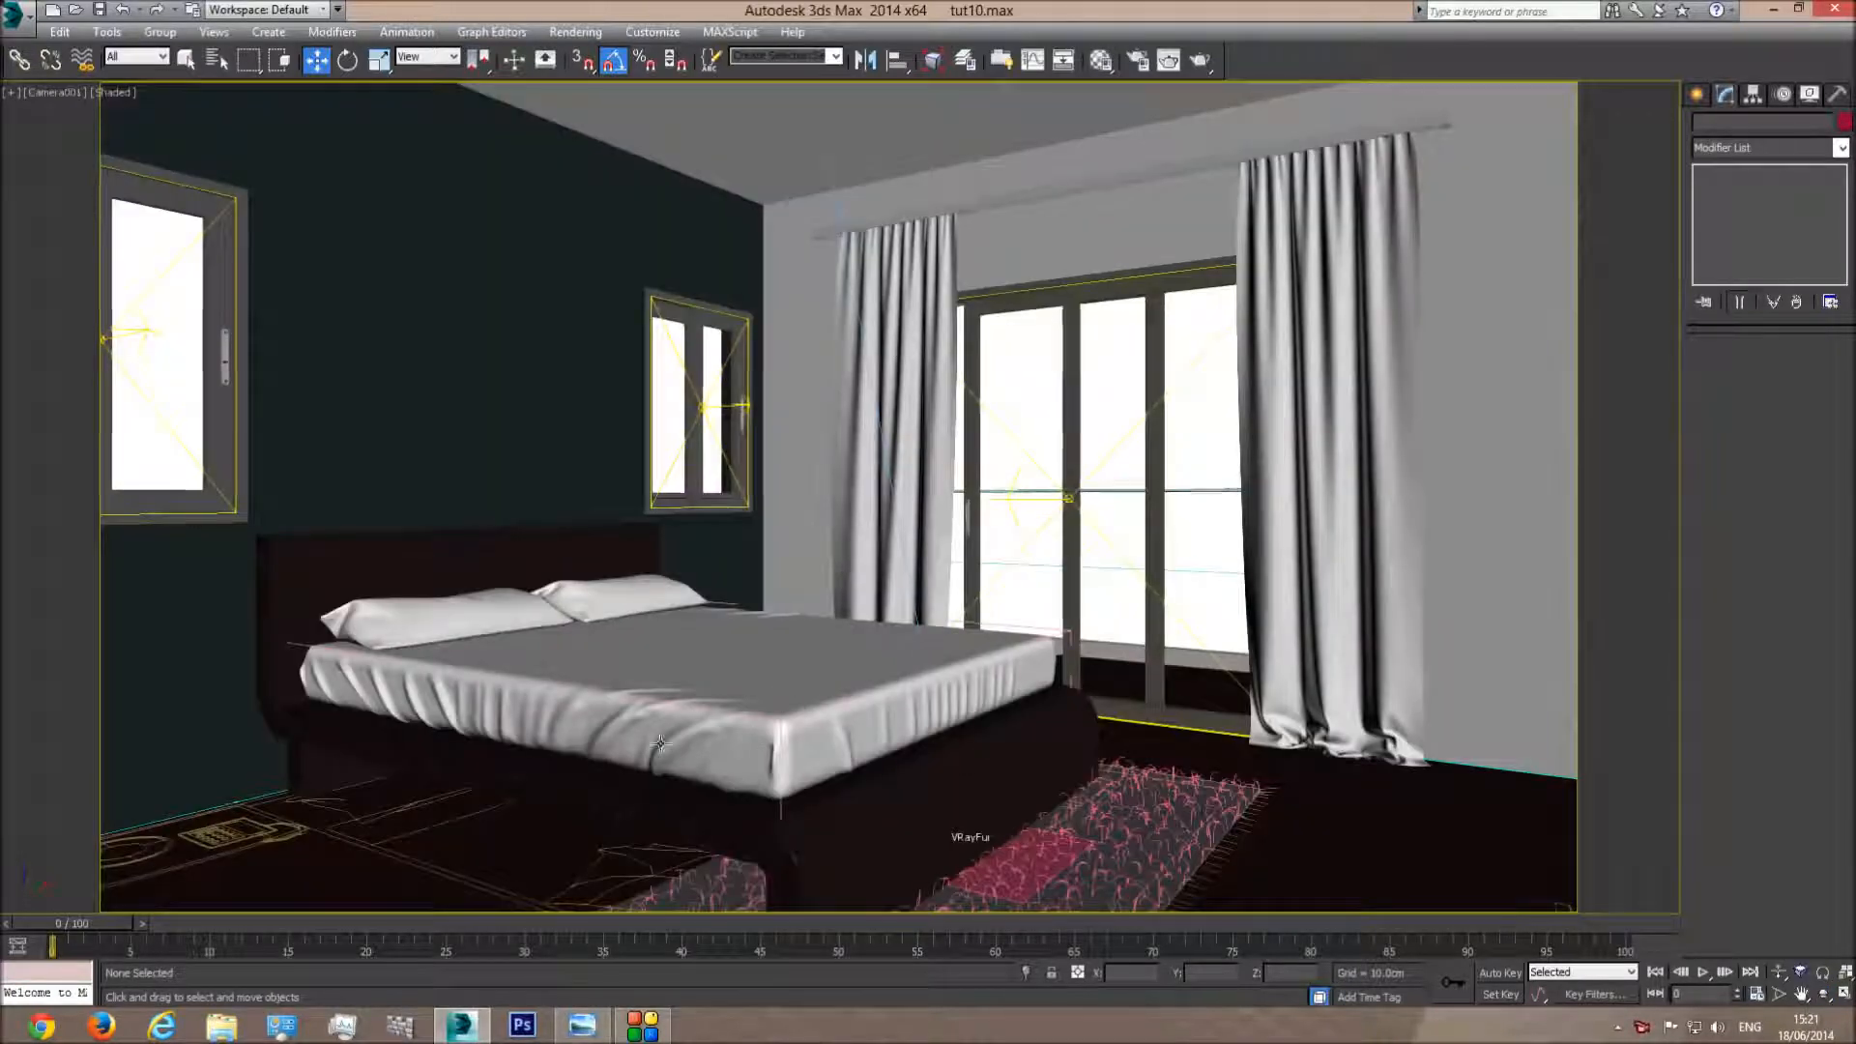
Close the open Met group that holds the mattress and sheet
click(375, 657)
click(160, 32)
click(184, 126)
click(186, 60)
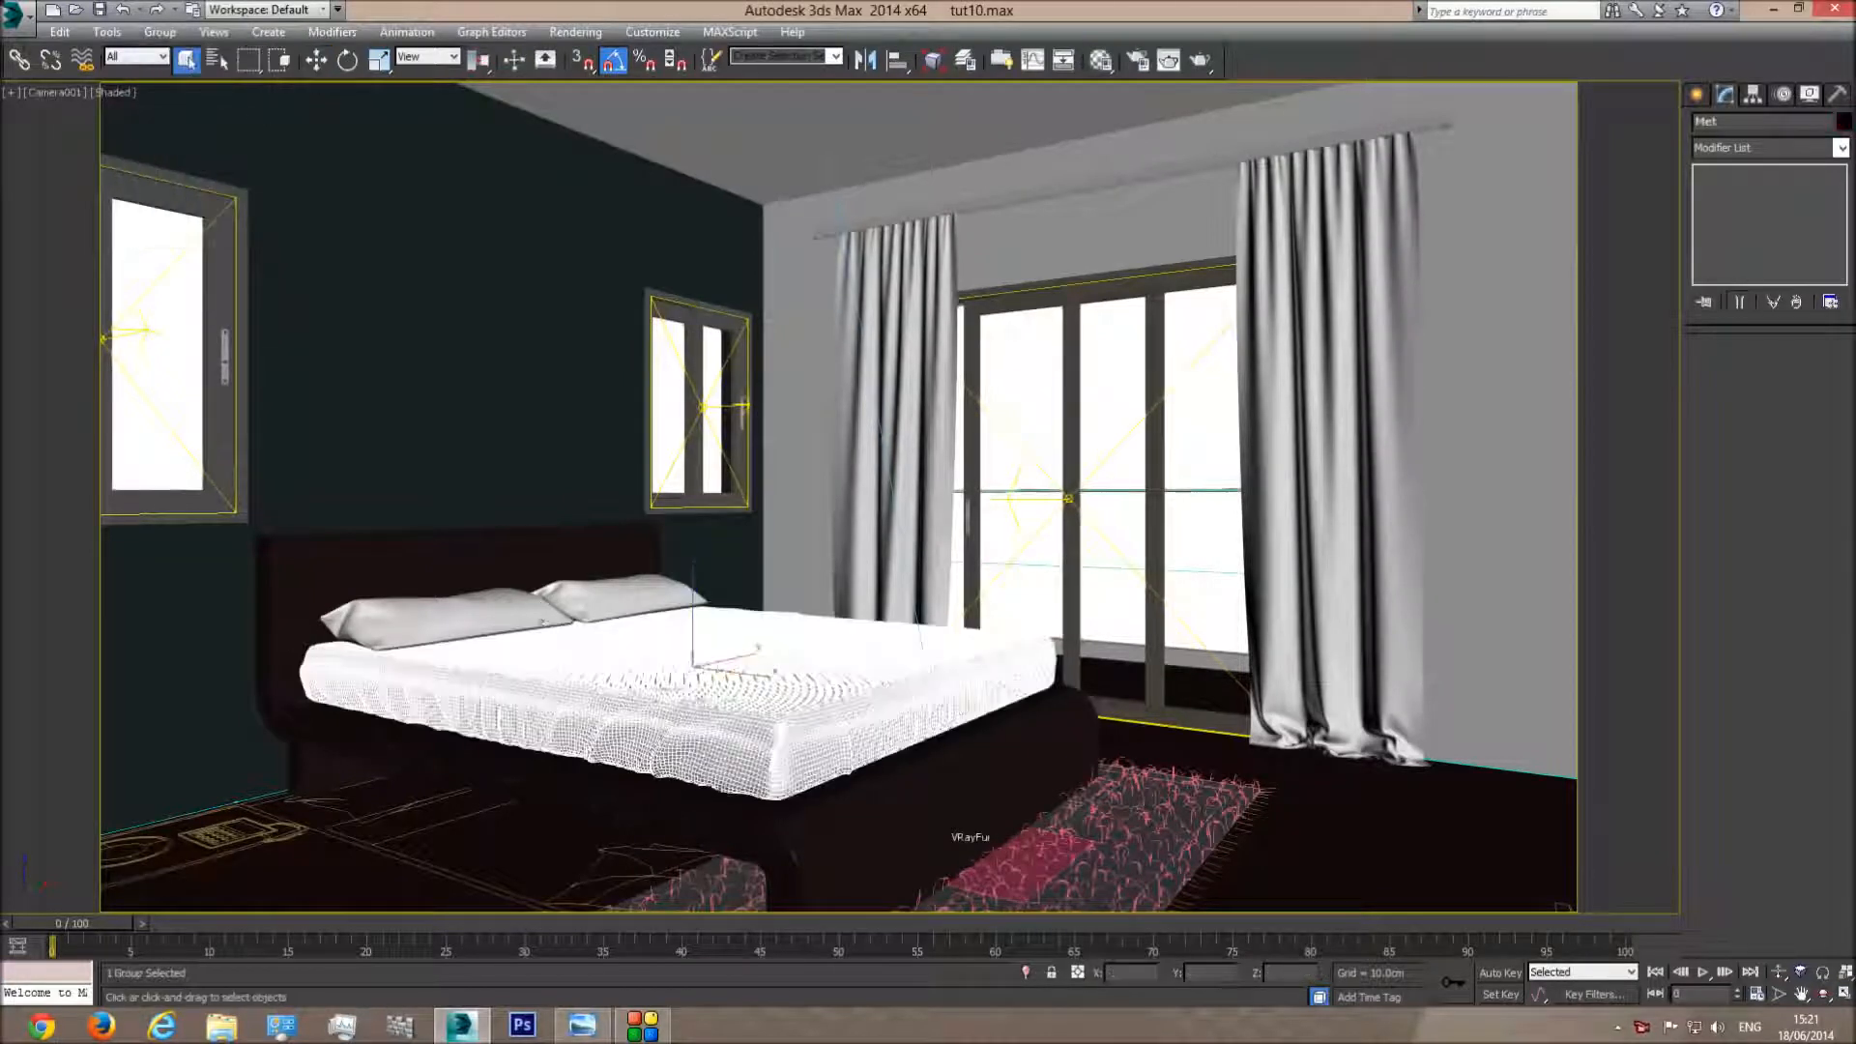
Compare the bed with the reference photo, examining its red cushions and throw blanket
click(585, 1027)
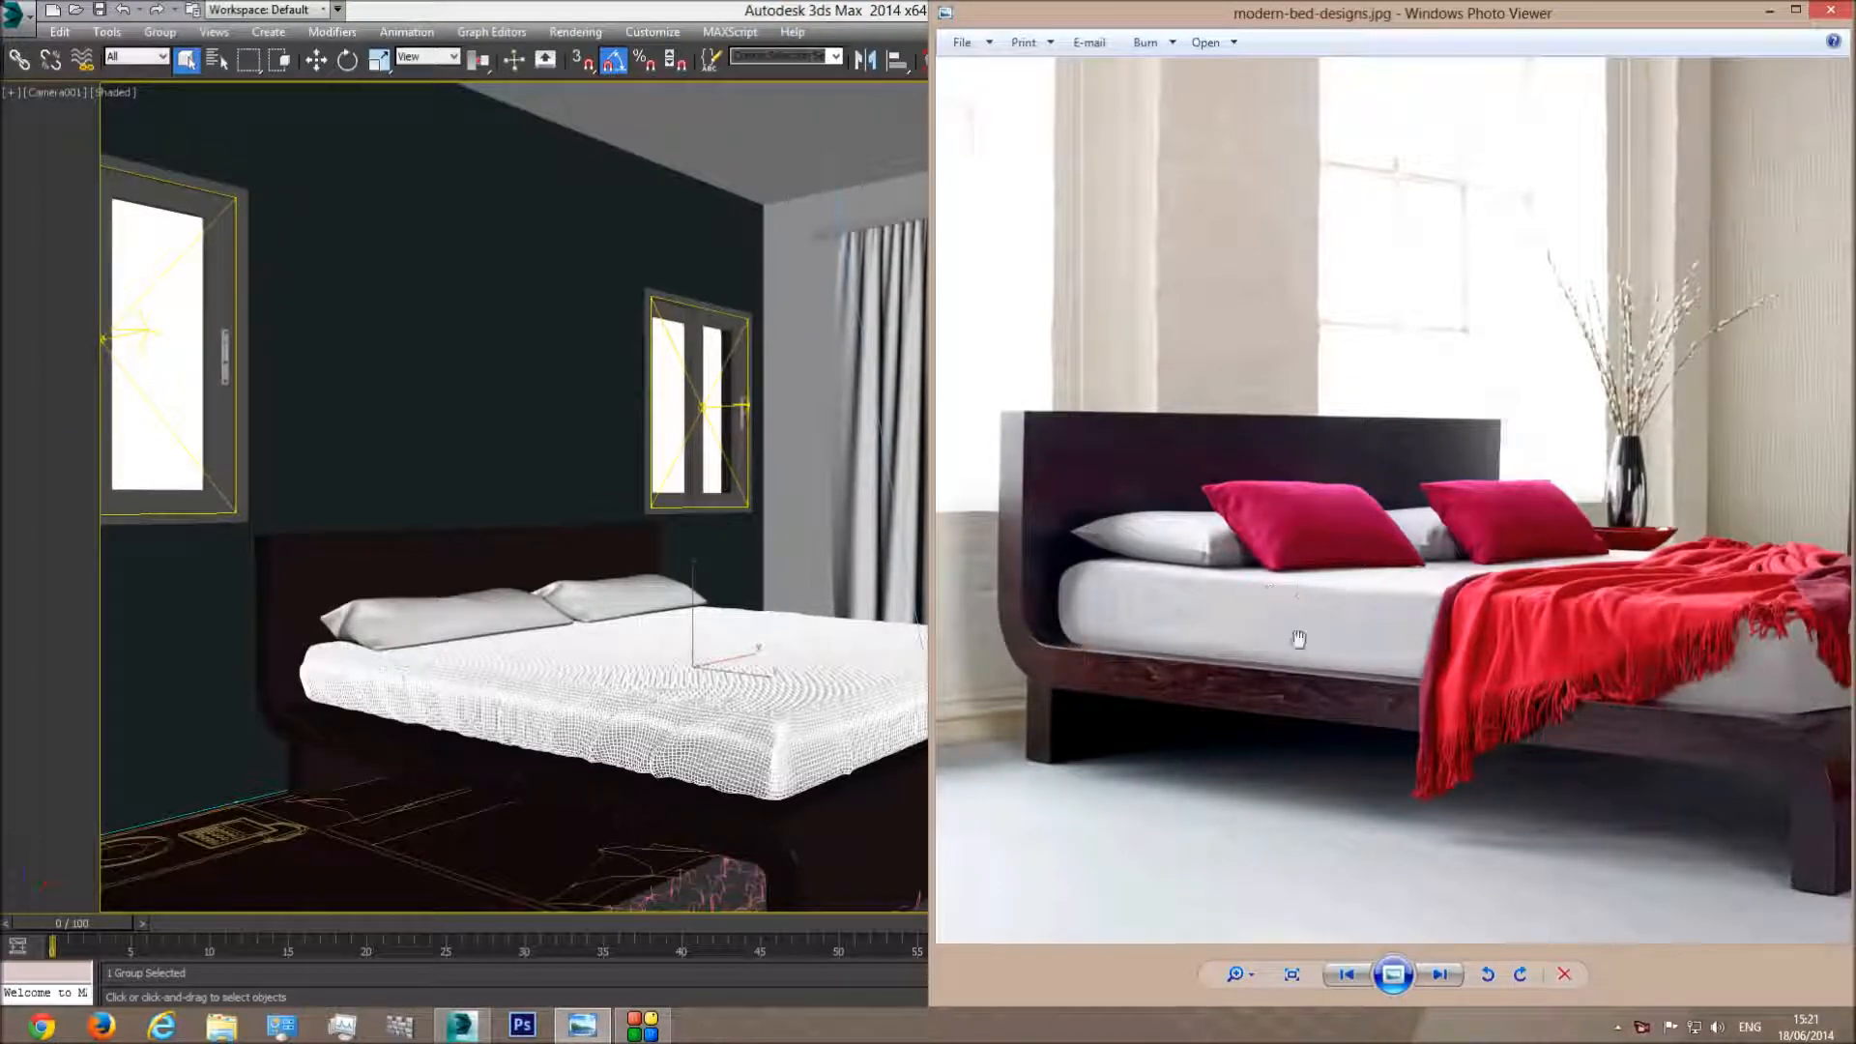
click(580, 348)
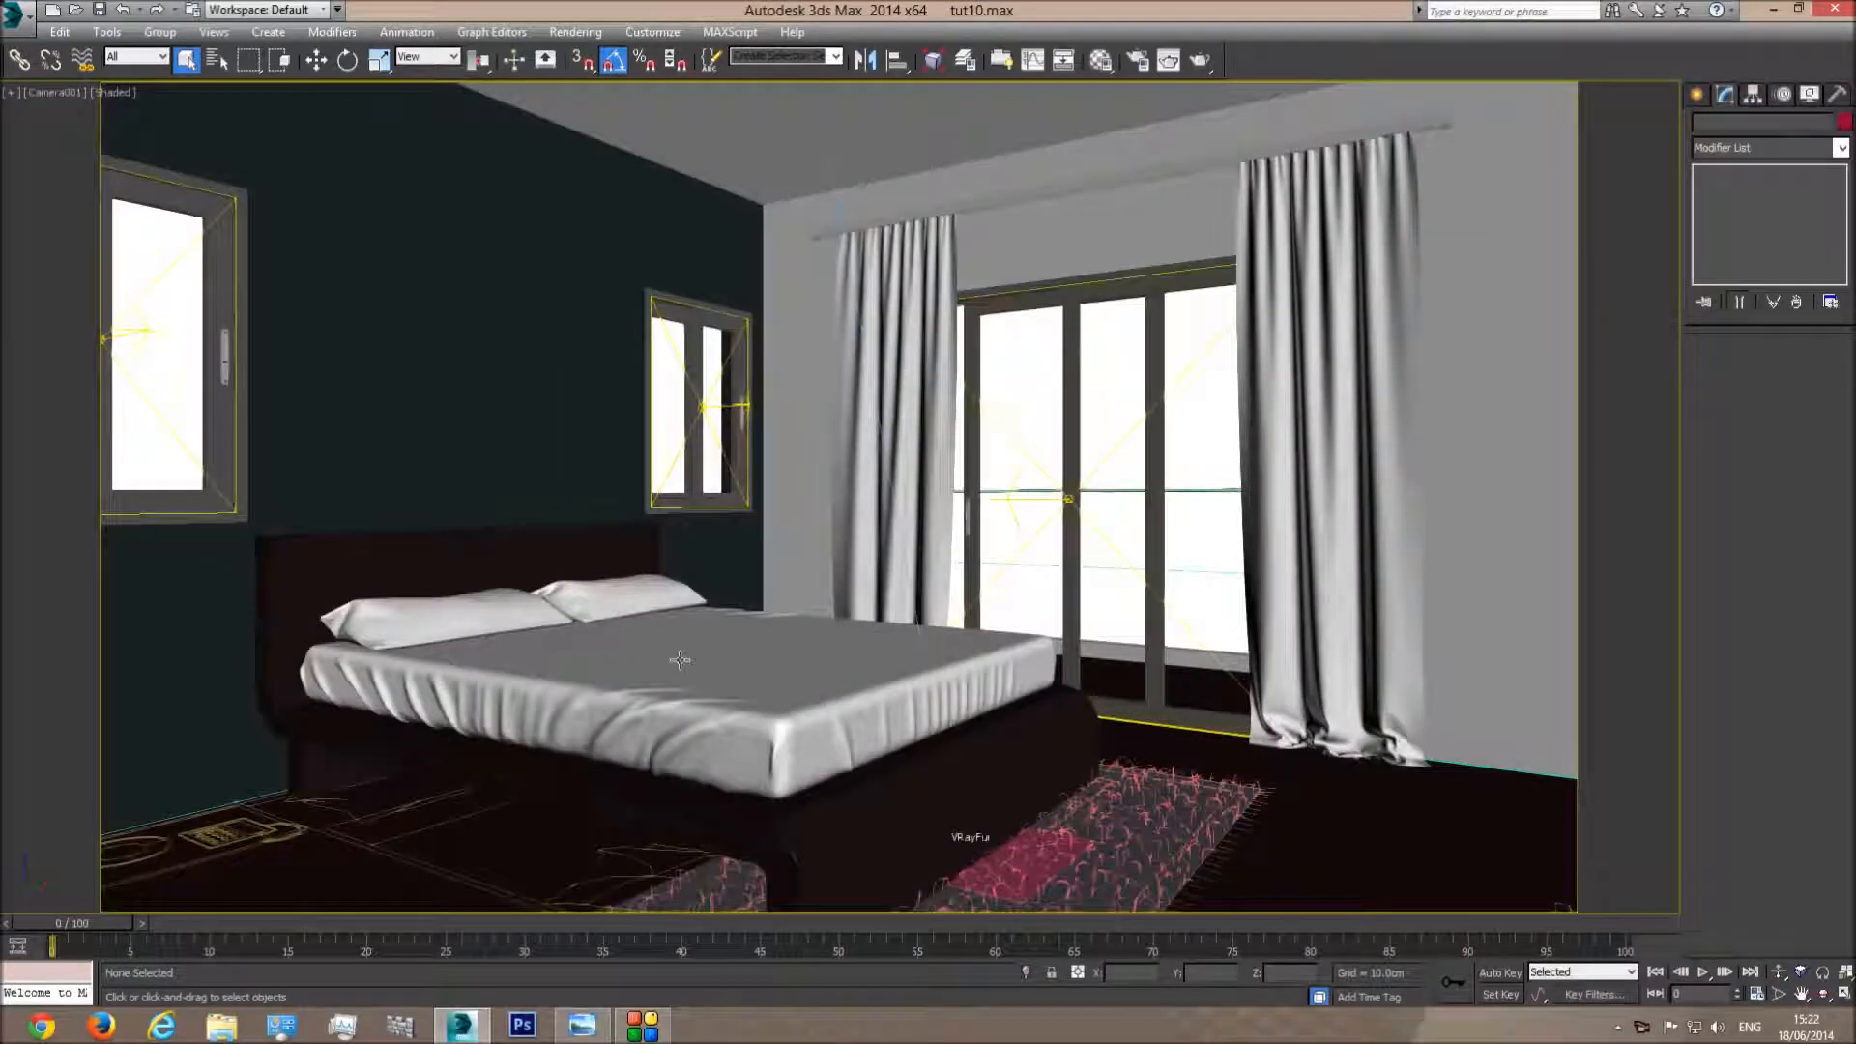
key(alt+Tab)
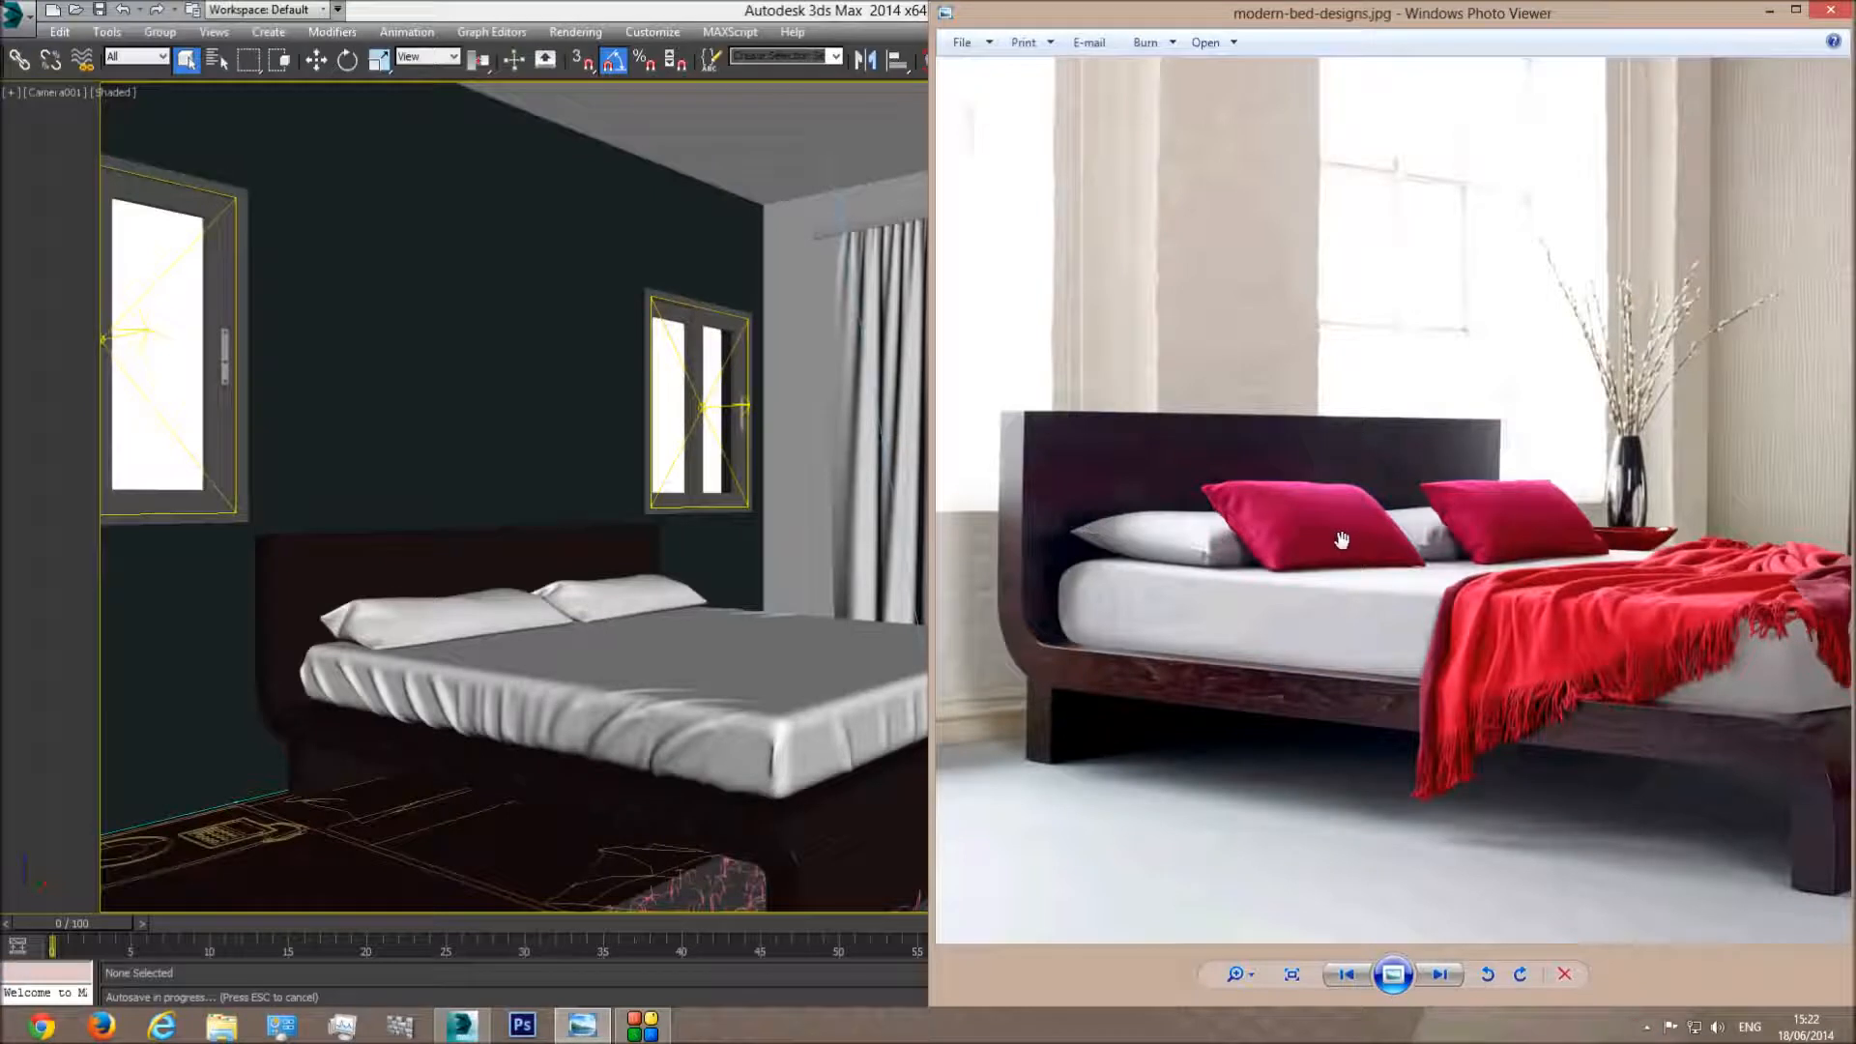
drag(1581, 606, 1368, 574)
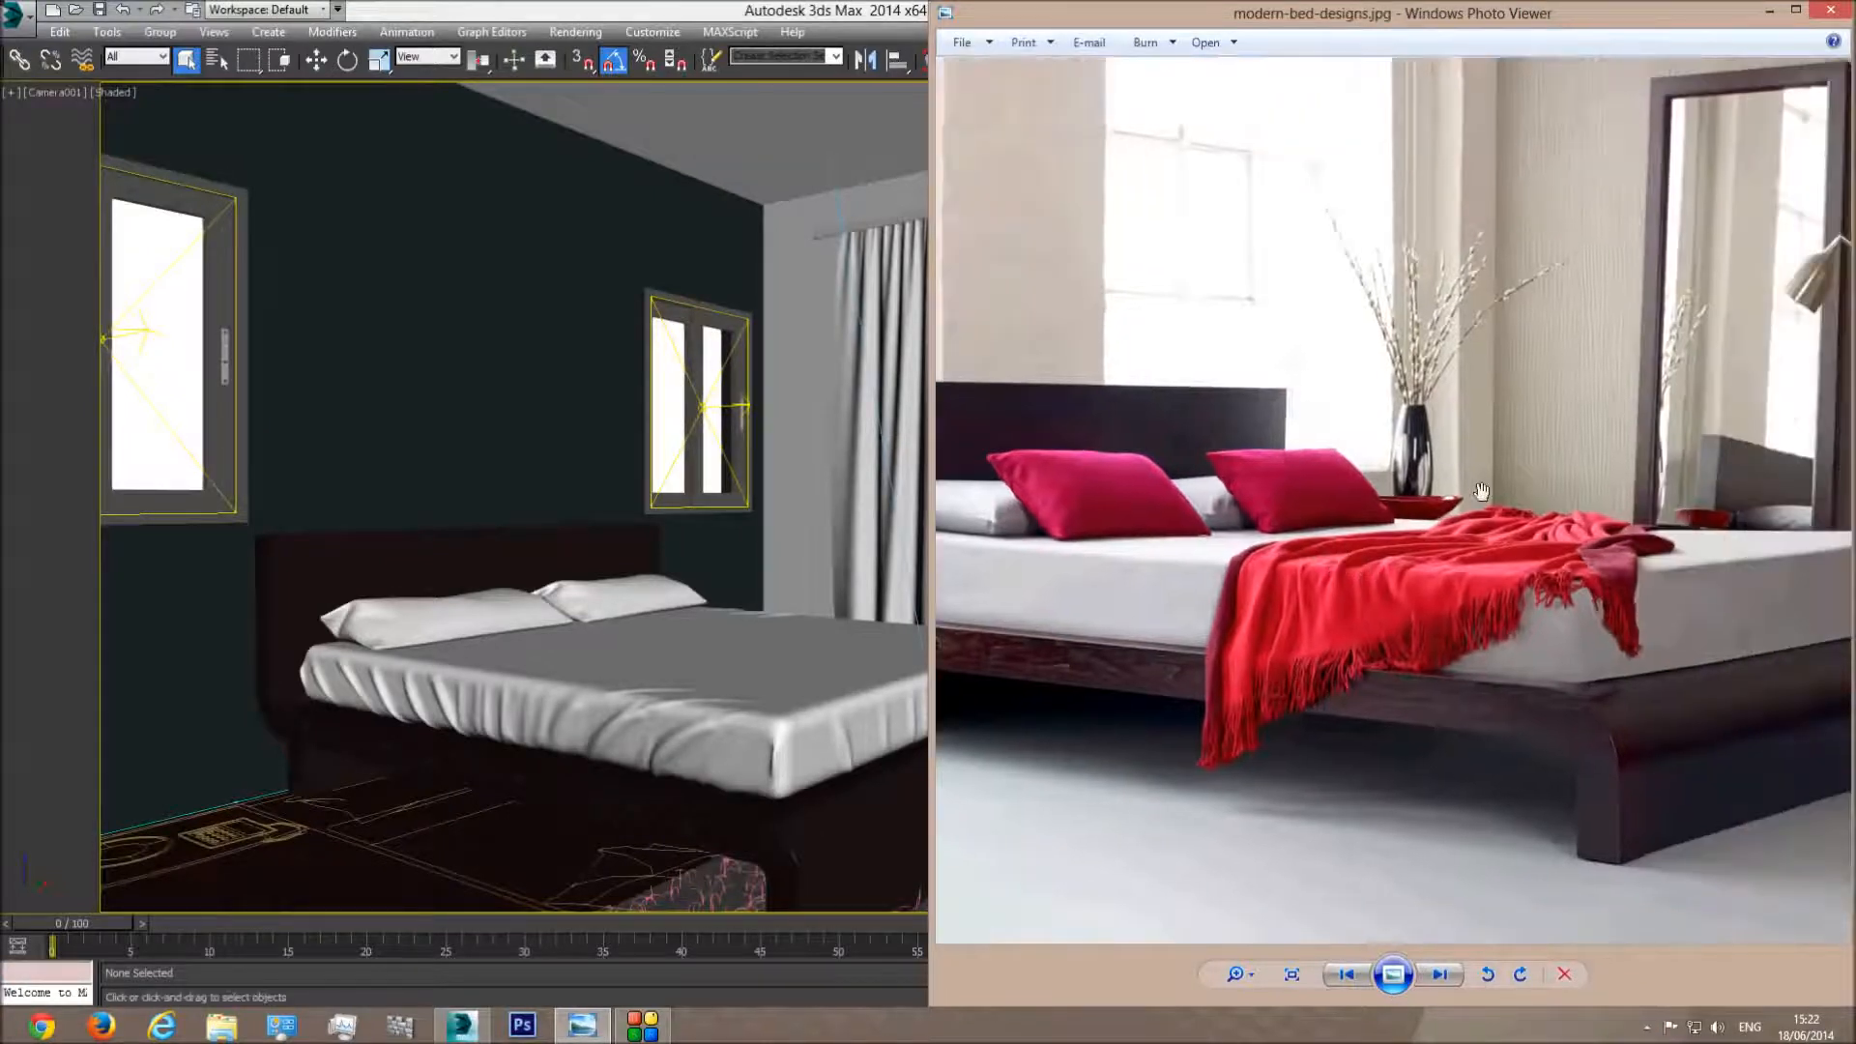